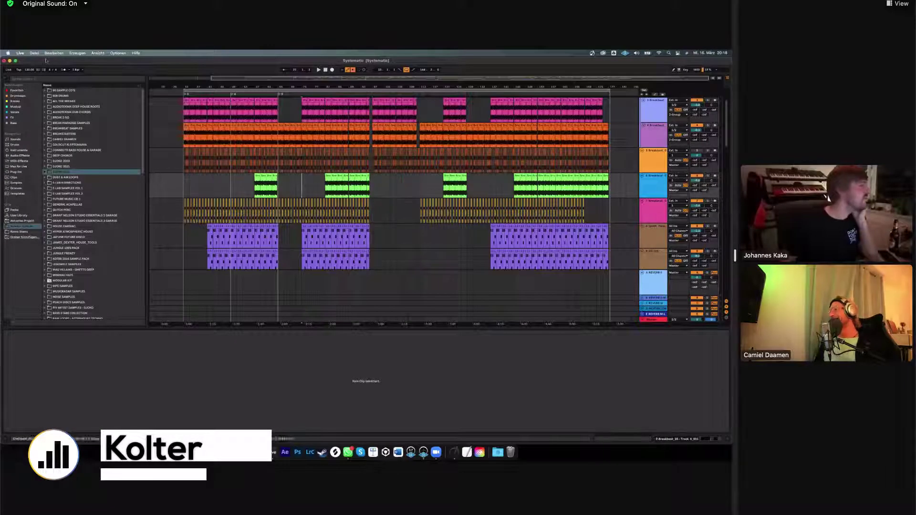
{"action": "left_click_drag", "start_coordinate": [734, 256], "coordinate": [820, 251]}
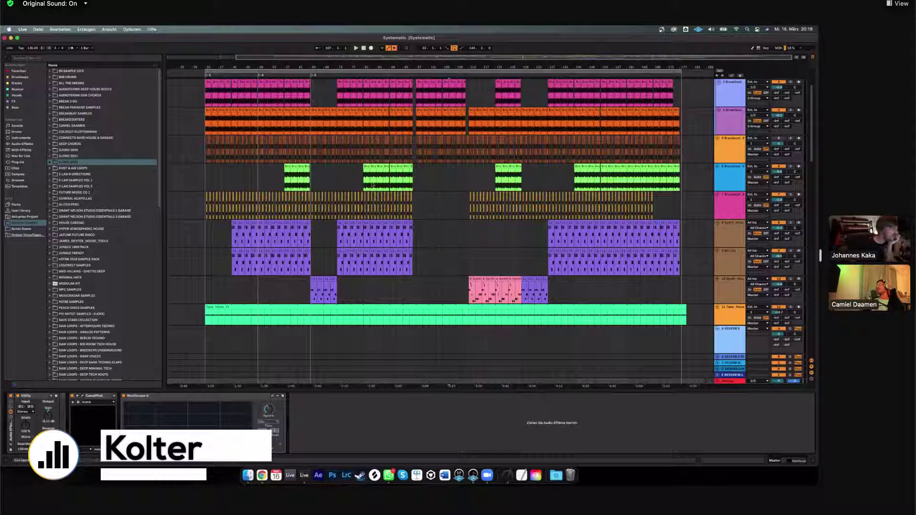
{"action": "left_click_drag", "start_coordinate": [339, 182], "coordinate": [311, 298]}
{"action": "left_click", "coordinate": [340, 175]}
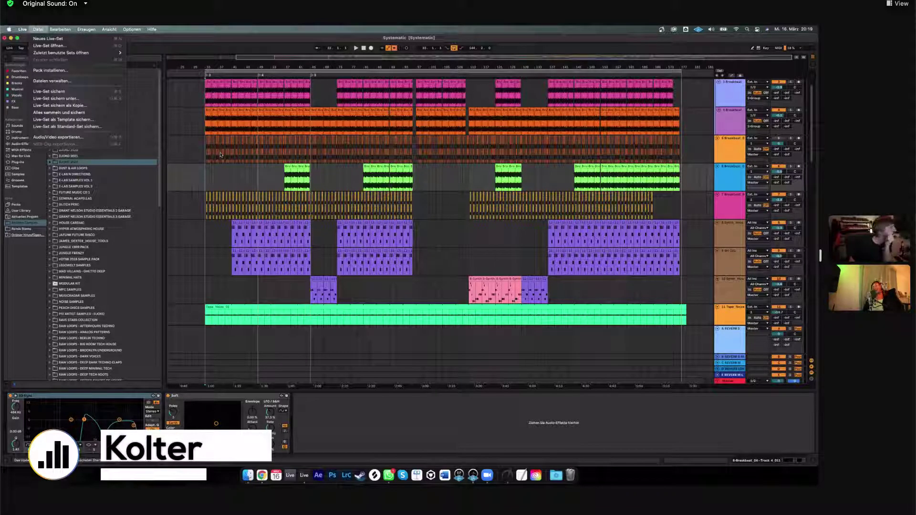
{"action": "key", "text": "Escape"}
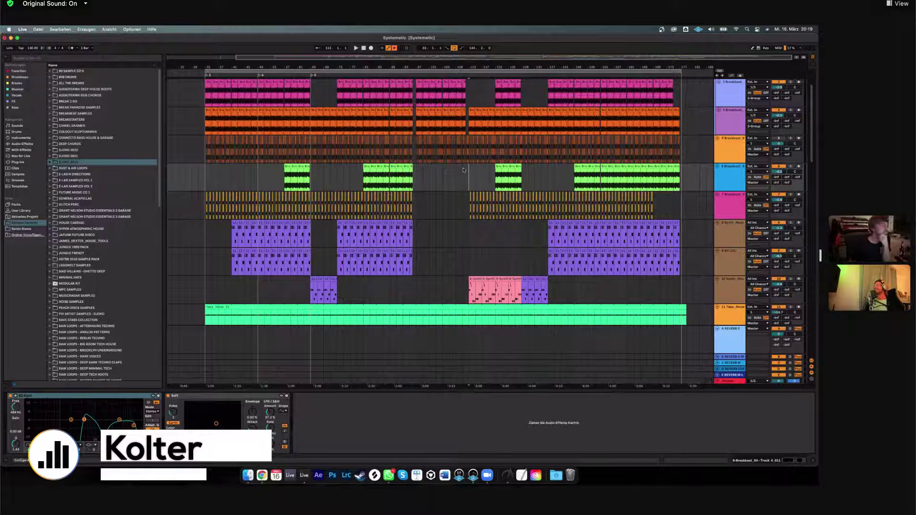
Look through the lower tracks of the arrangement and show the master track's device chain.
{"action": "scroll", "coordinate": [462, 170], "scroll_direction": "down", "scroll_amount": 20}
{"action": "scroll", "coordinate": [463, 170], "scroll_direction": "down", "scroll_amount": 10}
{"action": "left_click", "coordinate": [730, 268]}
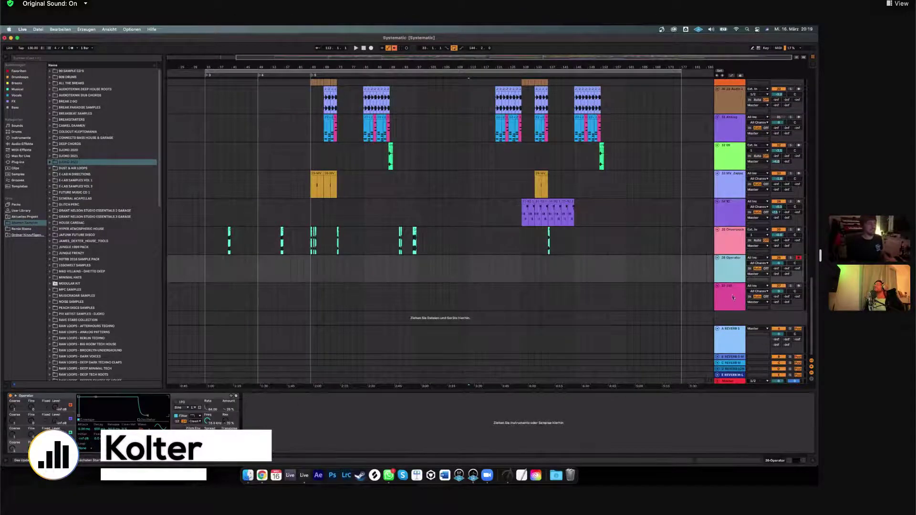
{"action": "left_click", "coordinate": [732, 297]}
{"action": "left_click", "coordinate": [391, 252]}
{"action": "scroll", "coordinate": [391, 252], "scroll_direction": "up", "scroll_amount": 15}
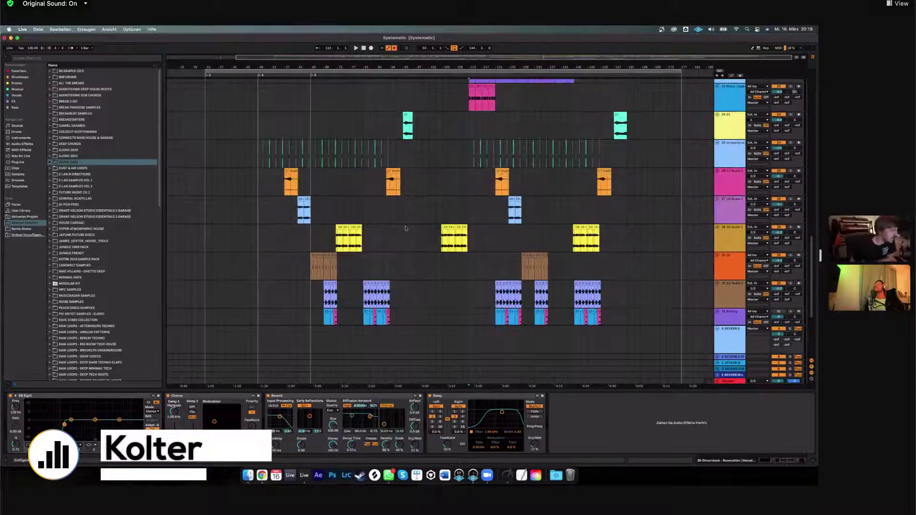
{"action": "left_click", "coordinate": [733, 381]}
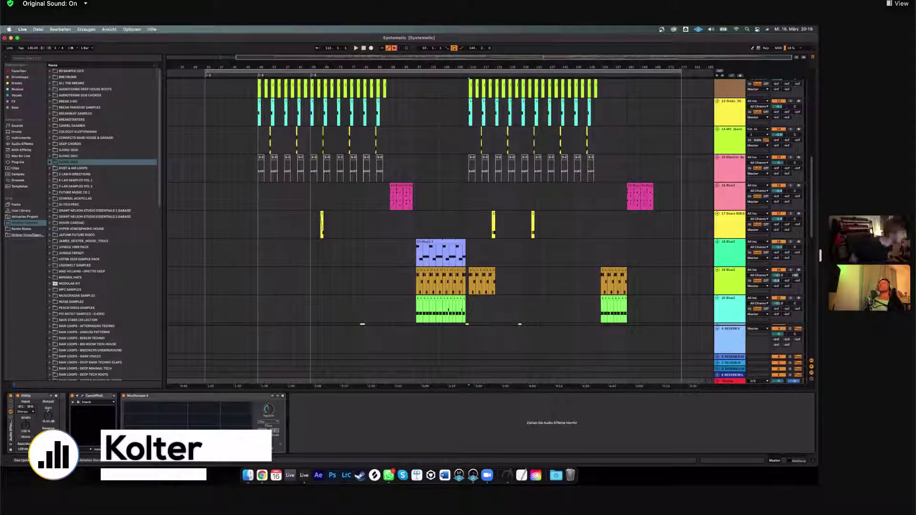
Play the arrangement from about bar 57 with the master devices shown, and return to the breakbeat tracks.
{"action": "left_click", "coordinate": [284, 199]}
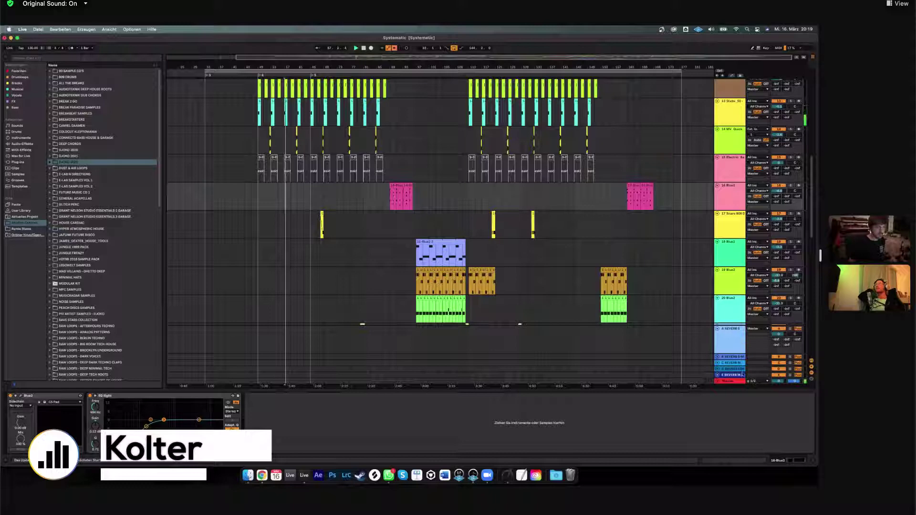
{"action": "left_click", "coordinate": [575, 383]}
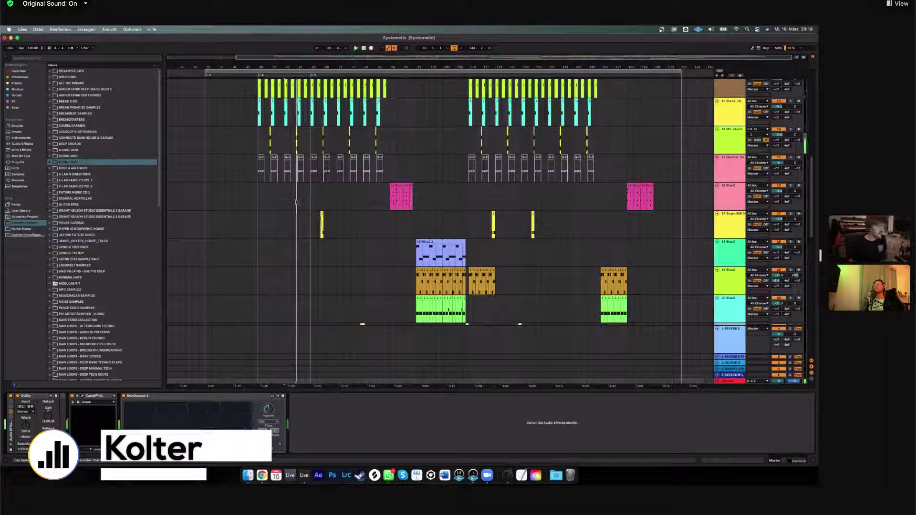
{"action": "scroll", "coordinate": [327, 135], "scroll_direction": "up", "scroll_amount": 3}
{"action": "scroll", "coordinate": [326, 268], "scroll_direction": "up", "scroll_amount": 10}
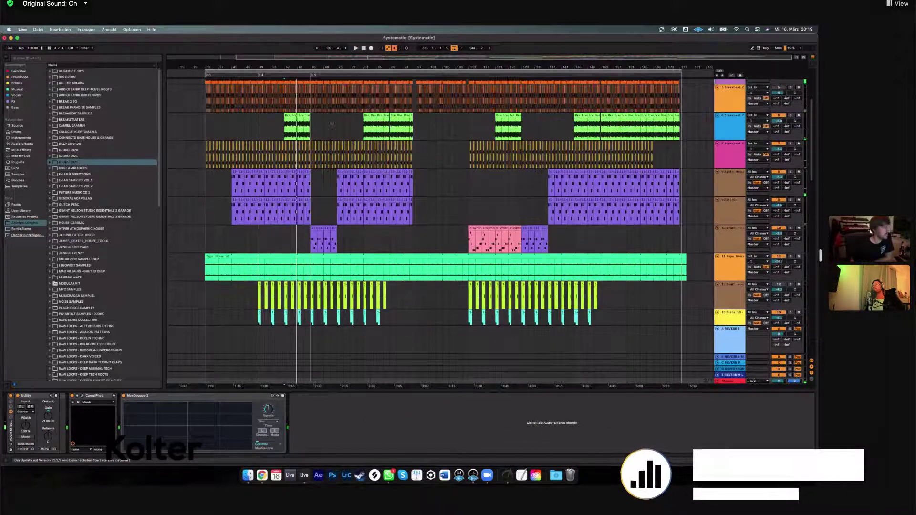
{"action": "scroll", "coordinate": [327, 268], "scroll_direction": "up", "scroll_amount": 3}
{"action": "scroll", "coordinate": [339, 301], "scroll_direction": "up", "scroll_amount": 5}
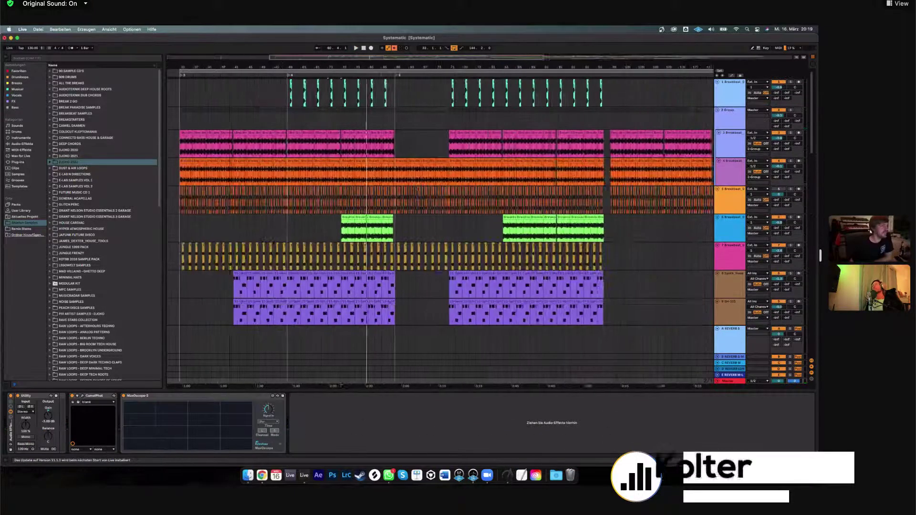
Examine the layered breakbeat tracks across the first half of the arrangement, focusing on the clips around bar 49.
{"action": "left_click", "coordinate": [594, 226]}
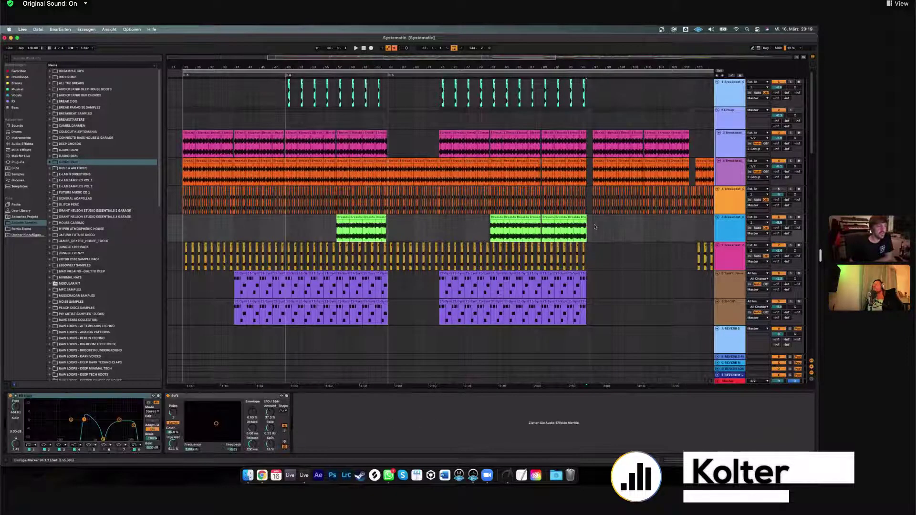
{"action": "mouse_move", "coordinate": [590, 219]}
{"action": "left_mouse_down"}
{"action": "mouse_move", "coordinate": [388, 77]}
{"action": "mouse_move", "coordinate": [438, 327]}
{"action": "mouse_move", "coordinate": [387, 214]}
{"action": "left_mouse_up"}
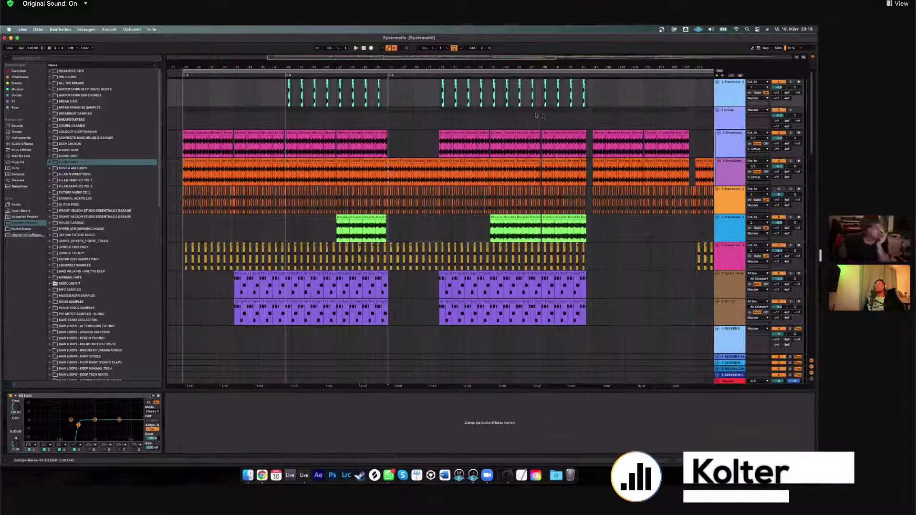
{"action": "scroll", "coordinate": [454, 105], "scroll_direction": "down", "scroll_amount": 5}
{"action": "scroll", "coordinate": [378, 97], "scroll_direction": "up", "scroll_amount": 5}
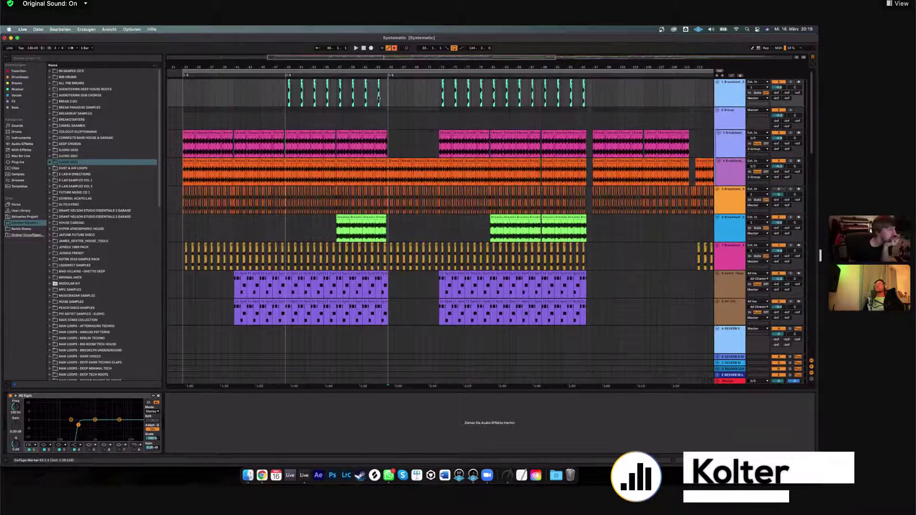
{"action": "key", "text": "plus"}
{"action": "key", "text": "plus"}
{"action": "key", "text": "plus"}
{"action": "key", "text": "plus"}
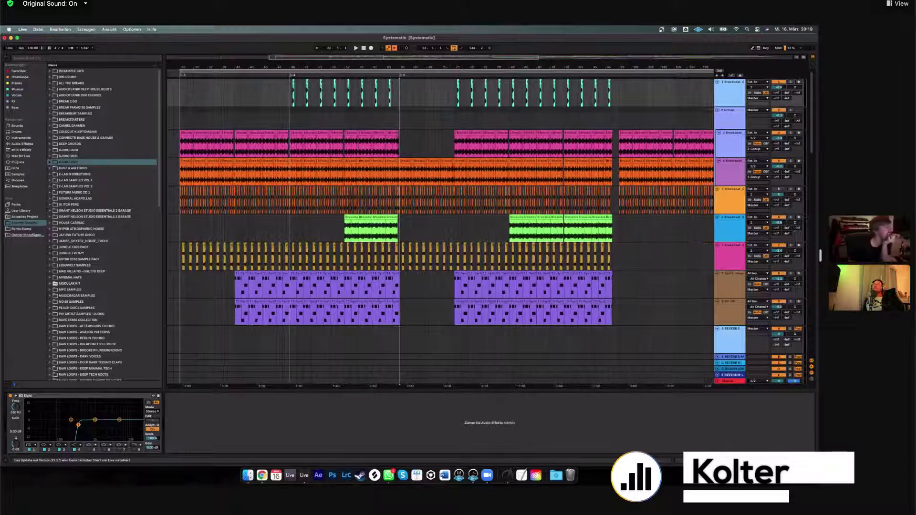
{"action": "key", "text": "plus"}
{"action": "key", "text": "plus"}
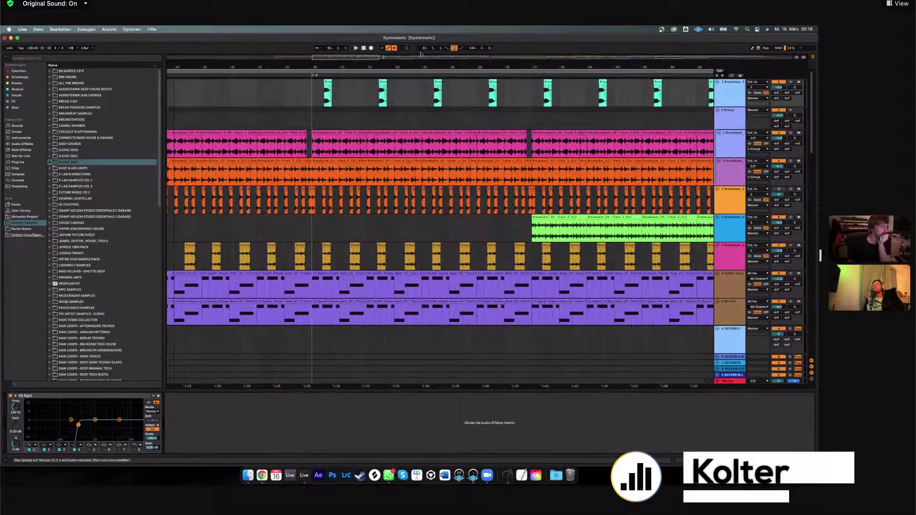
Show the effect chains of the two grouped breakbeat tracks and check the EQ Eight curve in detail.
{"action": "left_click", "coordinate": [369, 145]}
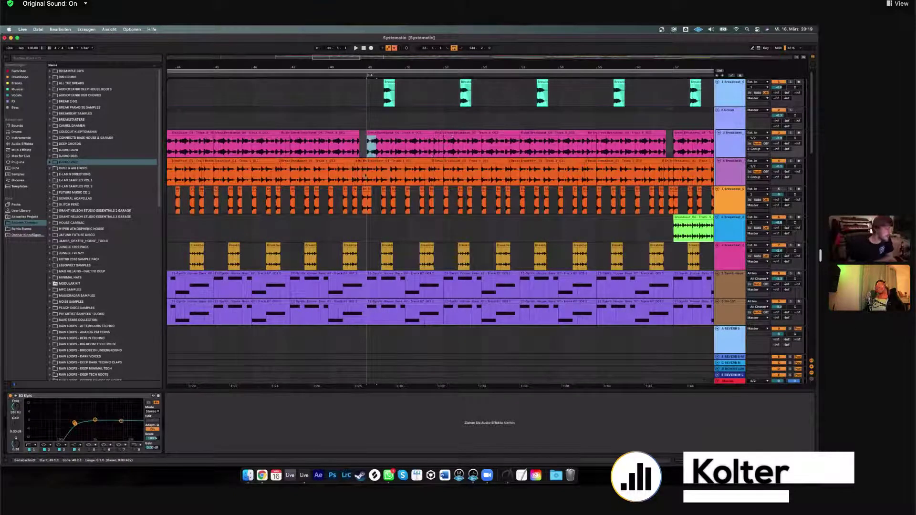
{"action": "left_click", "coordinate": [463, 162]}
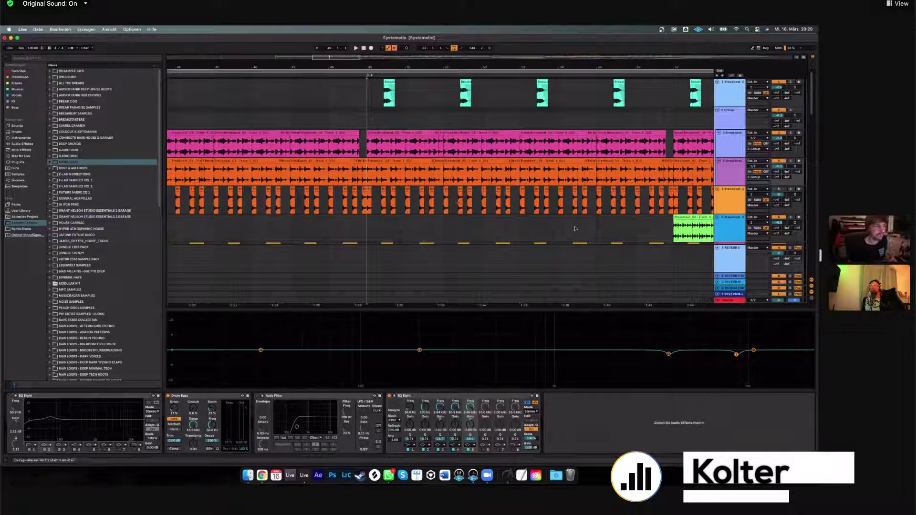
{"action": "left_click", "coordinate": [480, 338]}
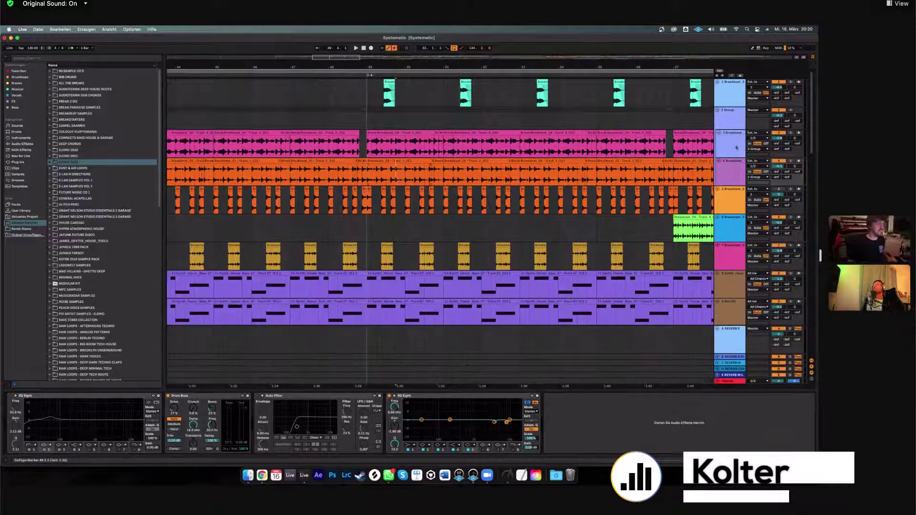
Solo the breakbeat group and the first breakbeat track inside it.
{"action": "left_click", "coordinate": [733, 112]}
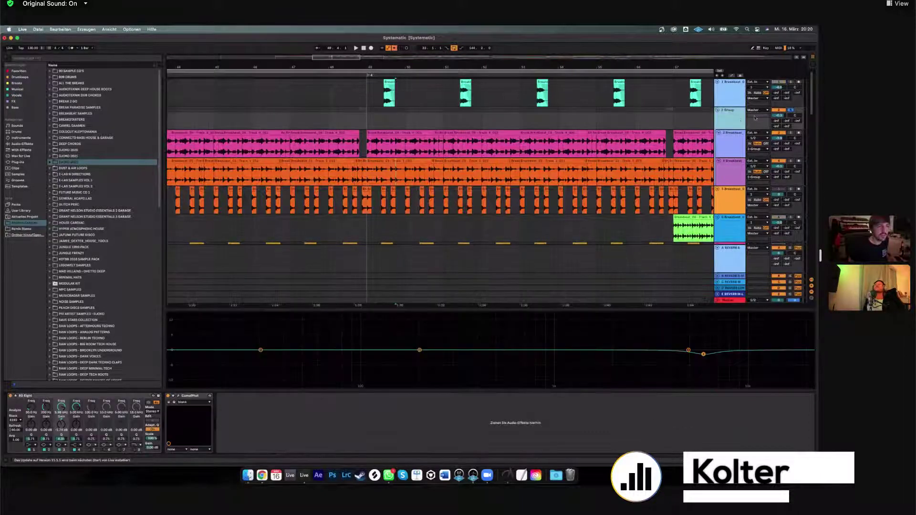
{"action": "scroll", "coordinate": [548, 160], "scroll_direction": "down", "scroll_amount": 2}
{"action": "scroll", "coordinate": [548, 159], "scroll_direction": "down", "scroll_amount": 2}
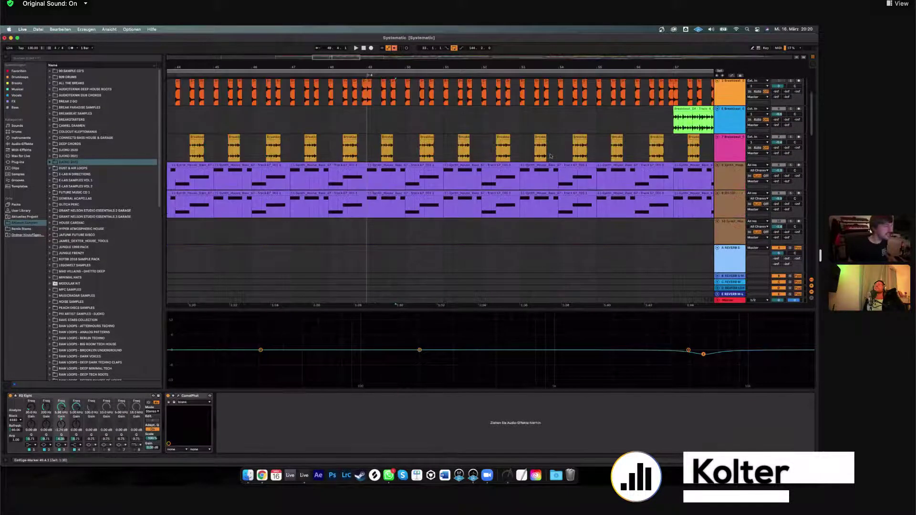
{"action": "scroll", "coordinate": [558, 160], "scroll_direction": "up", "scroll_amount": 4}
{"action": "scroll", "coordinate": [574, 159], "scroll_direction": "down", "scroll_amount": 5}
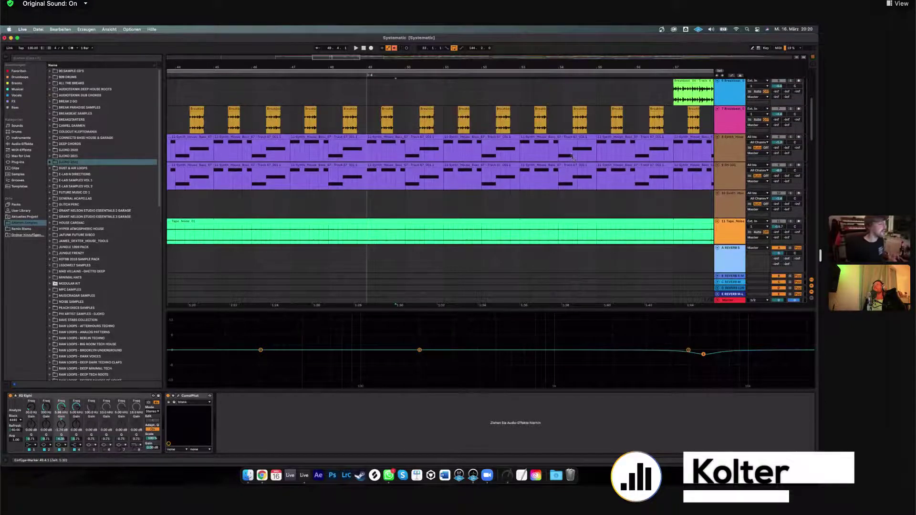
{"action": "scroll", "coordinate": [574, 159], "scroll_direction": "up", "scroll_amount": 5}
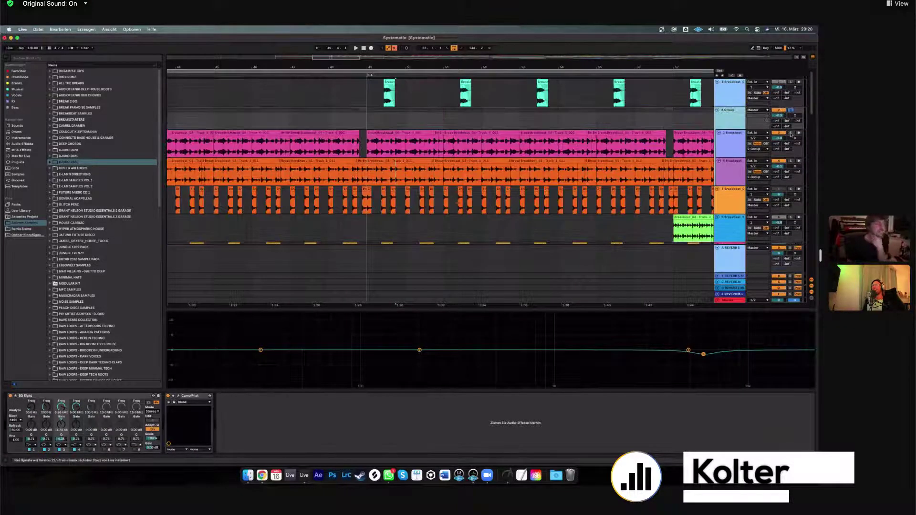
{"action": "scroll", "coordinate": [539, 161], "scroll_direction": "down", "scroll_amount": 3}
{"action": "scroll", "coordinate": [508, 157], "scroll_direction": "up", "scroll_amount": 3}
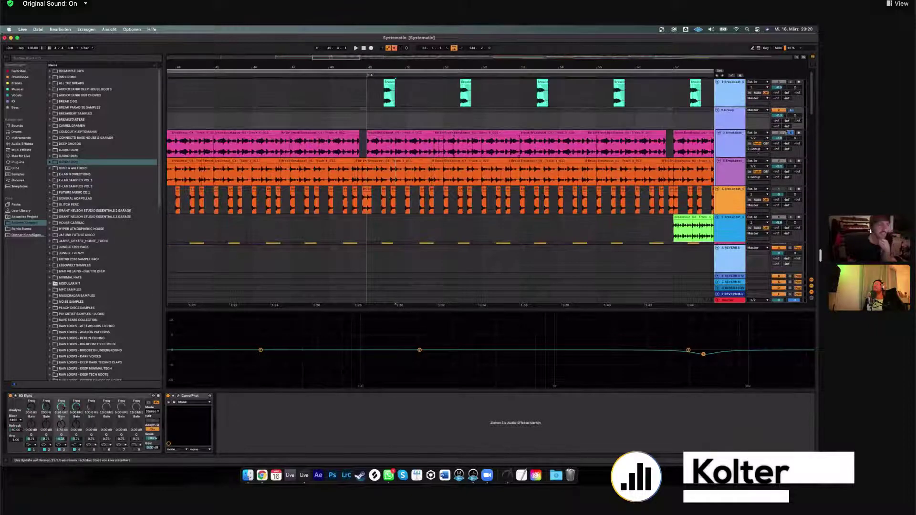
Play the soloed breakbeat from bar 49 and show the EQ Eight on its track.
{"action": "left_click", "coordinate": [372, 136]}
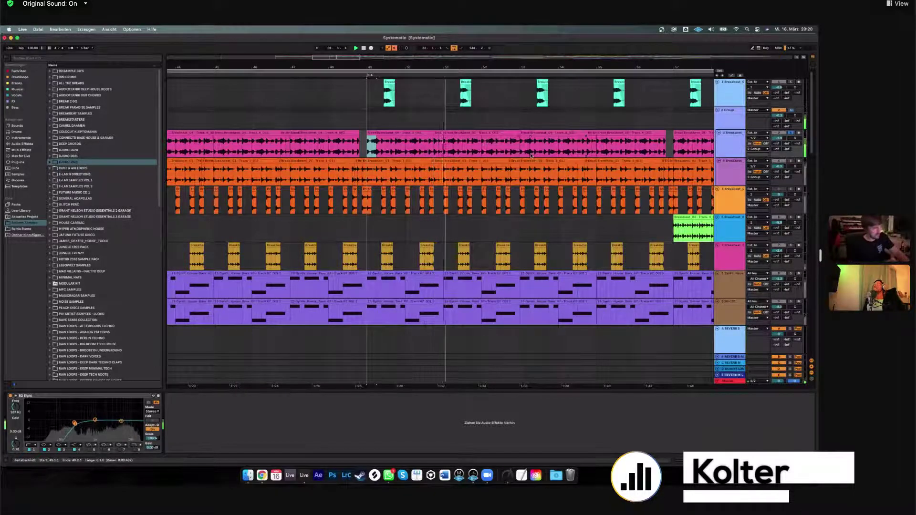
{"action": "key", "text": "space"}
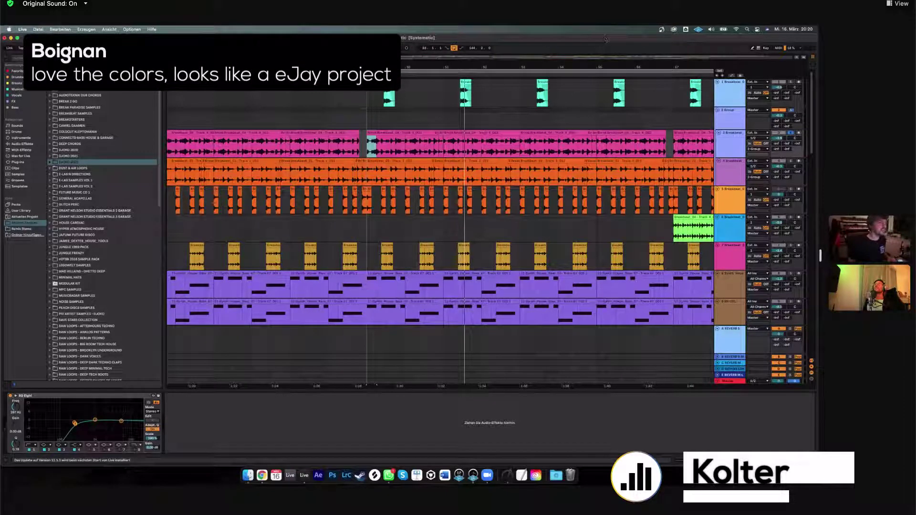
{"action": "left_click", "coordinate": [119, 390]}
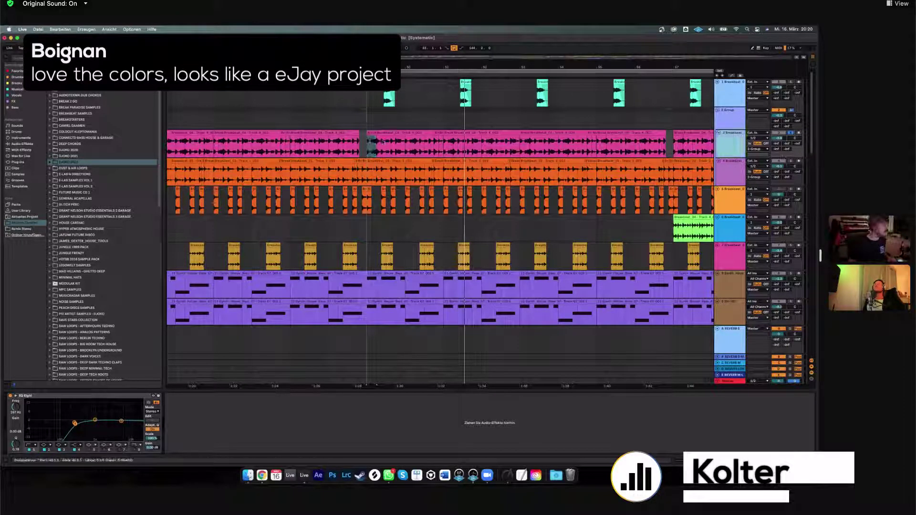
{"action": "left_click", "coordinate": [203, 423]}
{"action": "left_click", "coordinate": [275, 437]}
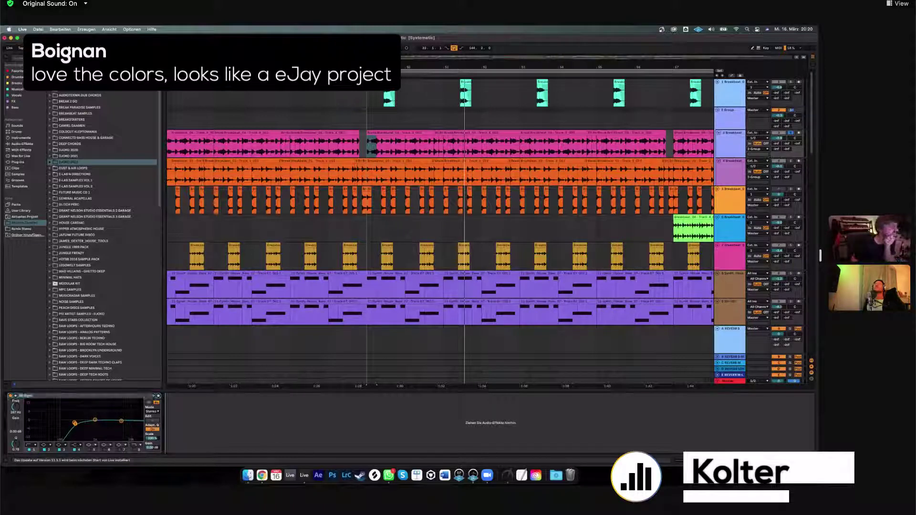
Highlight the first beat of bar 49 in the soloed breakbeat clip and play the loop from there.
{"action": "scroll", "coordinate": [434, 190], "scroll_direction": "up", "scroll_amount": 5}
{"action": "scroll", "coordinate": [274, 143], "scroll_direction": "up", "scroll_amount": 2}
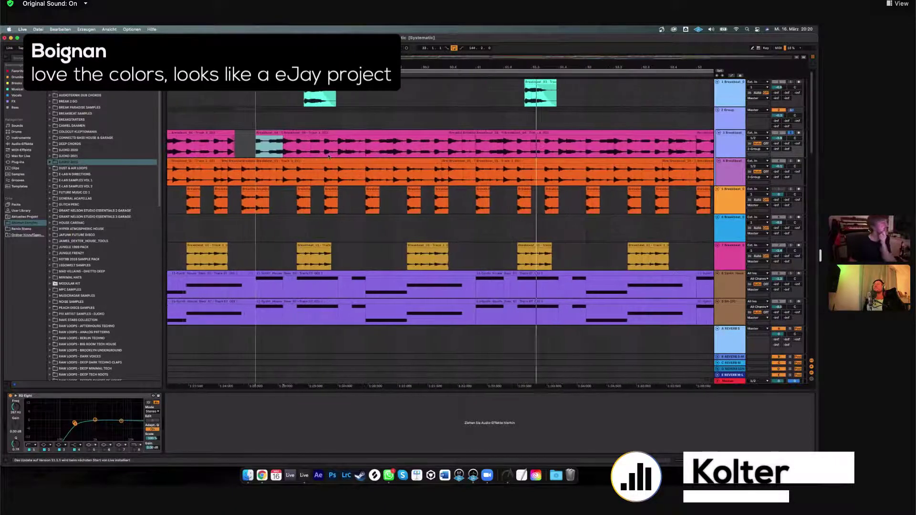
{"action": "left_click", "coordinate": [275, 143]}
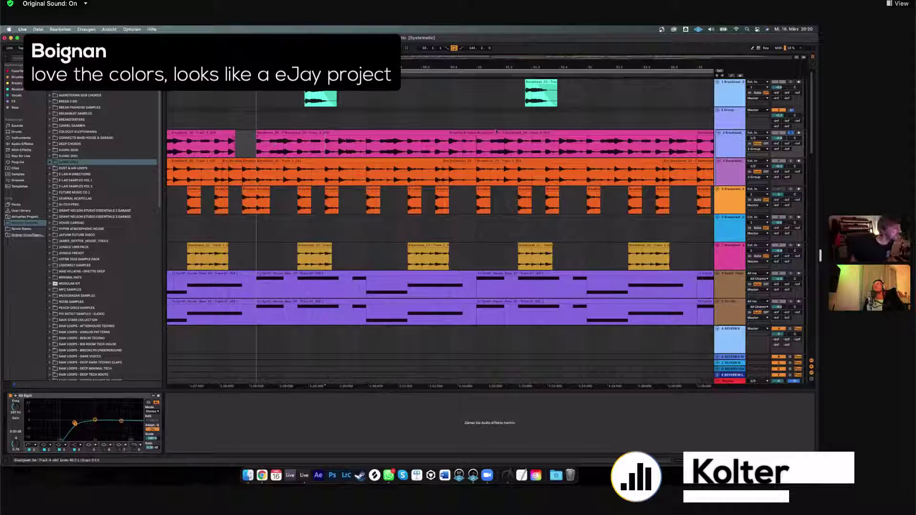
{"action": "left_click", "coordinate": [340, 132]}
{"action": "left_click_drag", "start_coordinate": [257, 143], "coordinate": [306, 152]}
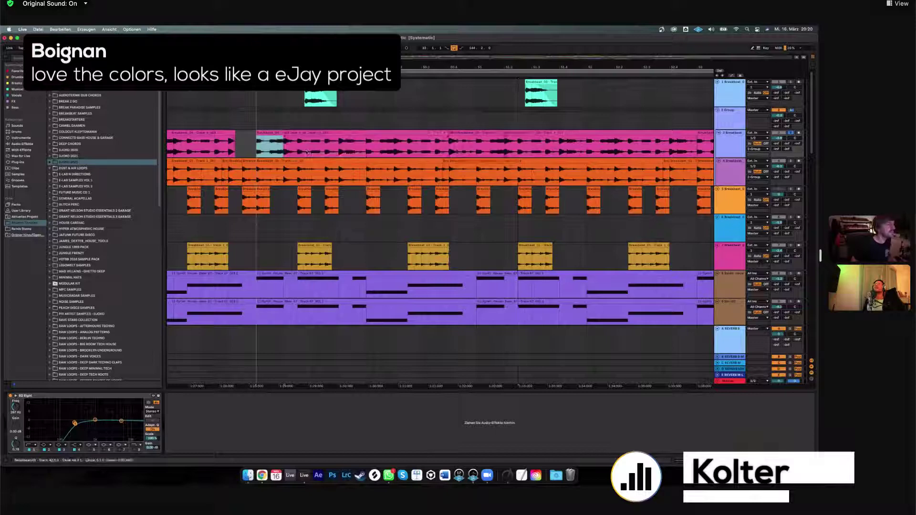
{"action": "left_click", "coordinate": [248, 148]}
{"action": "key", "text": "space"}
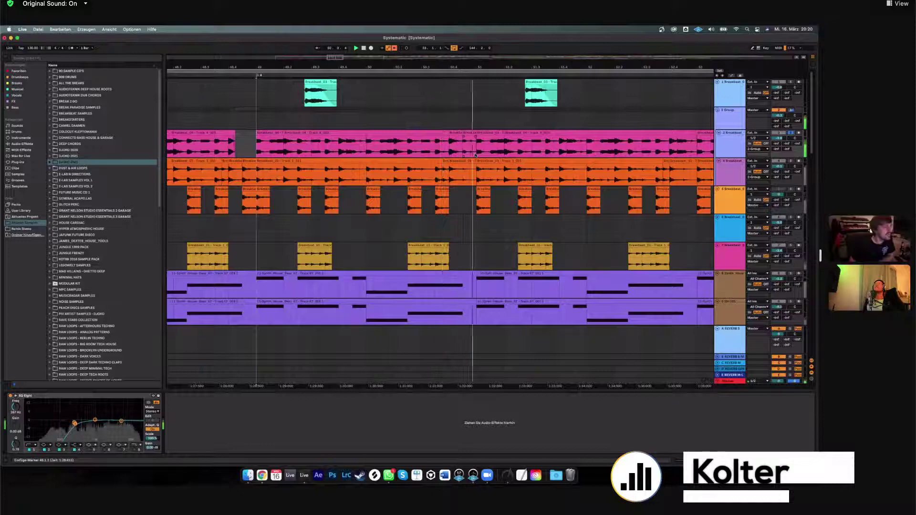
Highlight the soloed breakbeat's slices that follow the first beat, up to about bar 51, undo once and stop playback.
{"action": "left_click_drag", "start_coordinate": [283, 148], "coordinate": [476, 148]}
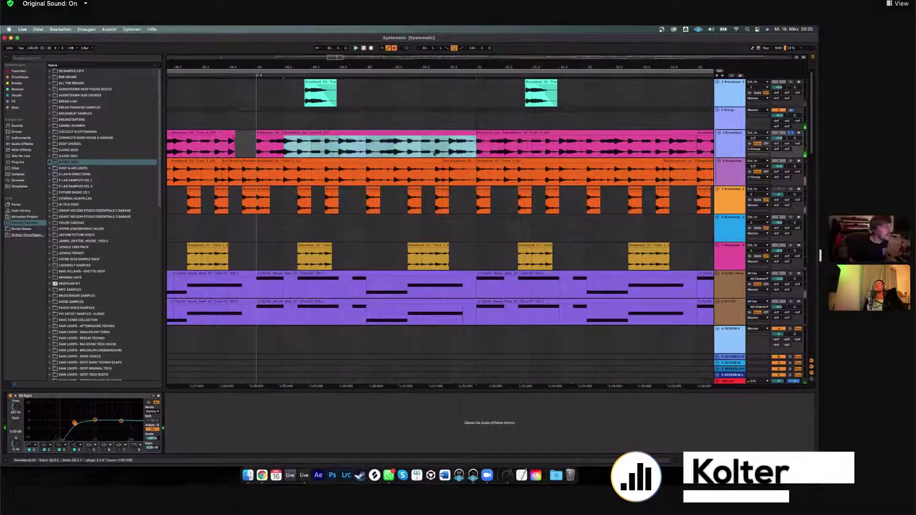
{"action": "left_click", "coordinate": [433, 153]}
{"action": "left_click_drag", "start_coordinate": [284, 148], "coordinate": [448, 148]}
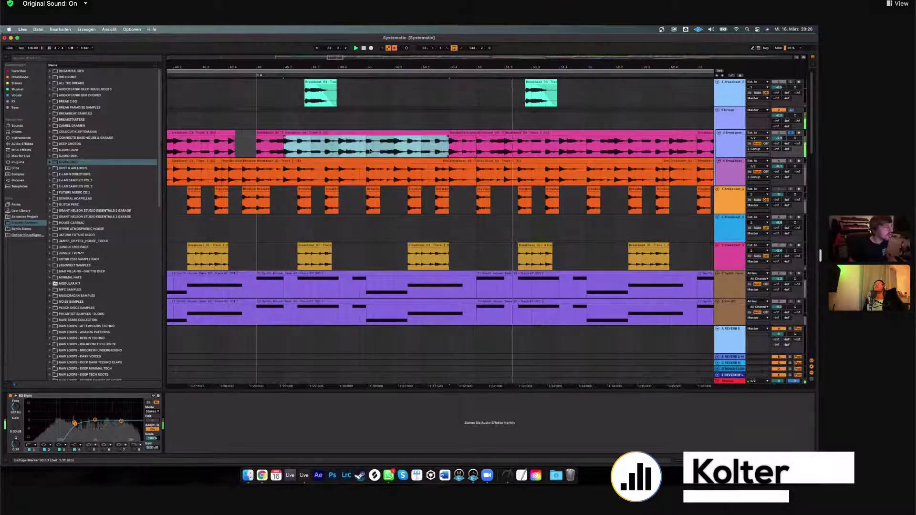
{"action": "key", "text": "super+z"}
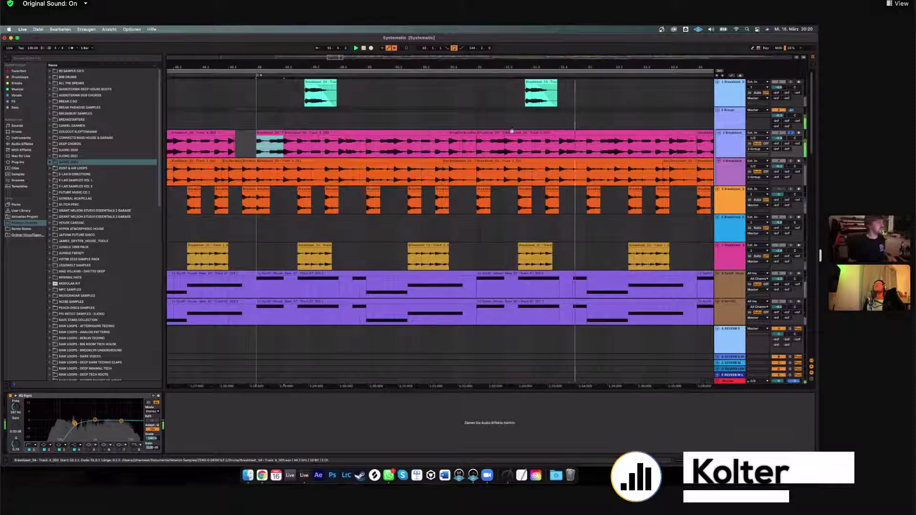
{"action": "left_click", "coordinate": [453, 146]}
{"action": "left_click", "coordinate": [409, 138]}
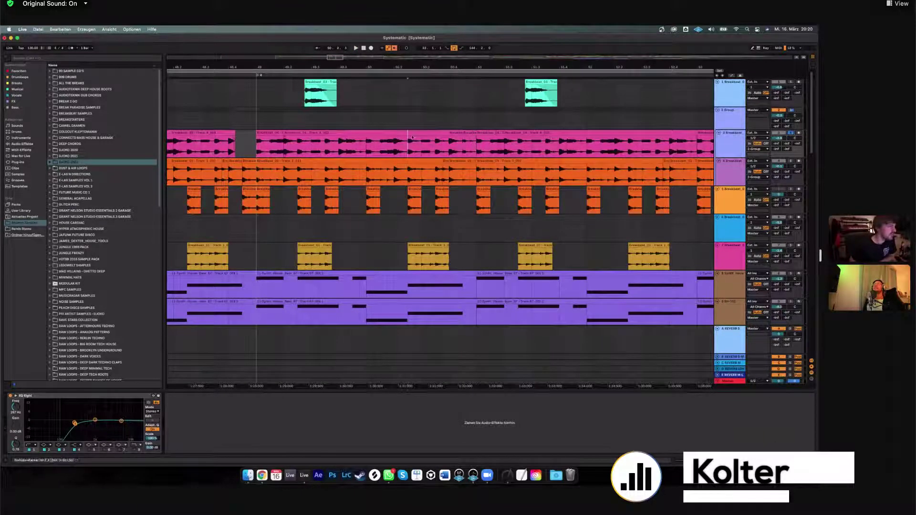
Highlight the short slice on bar 51's first beat and the longer slice up to bar 53 in the soloed breakbeat.
{"action": "mouse_move", "coordinate": [462, 143]}
{"action": "left_mouse_down"}
{"action": "mouse_move", "coordinate": [283, 143]}
{"action": "mouse_move", "coordinate": [450, 143]}
{"action": "left_mouse_up"}
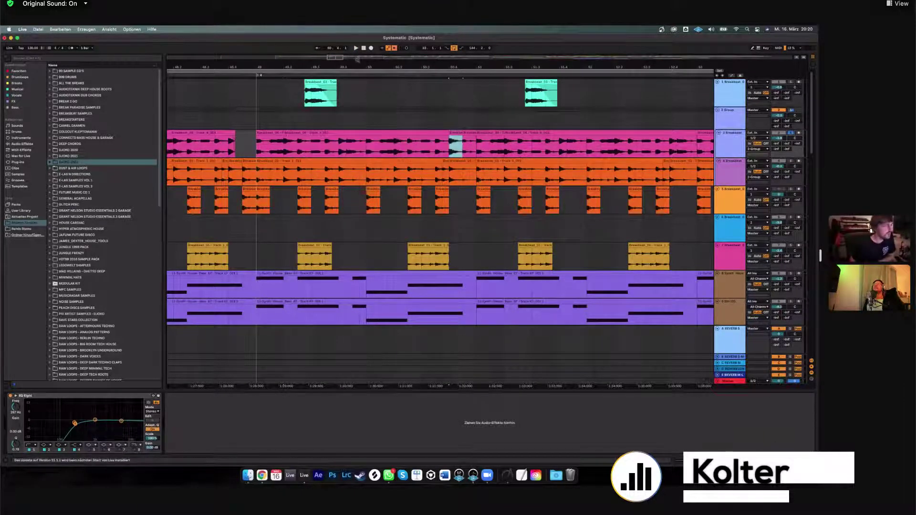
{"action": "scroll", "coordinate": [449, 143], "scroll_direction": "right", "scroll_amount": 2}
{"action": "scroll", "coordinate": [449, 143], "scroll_direction": "down", "scroll_amount": 3}
{"action": "left_click", "coordinate": [480, 136]}
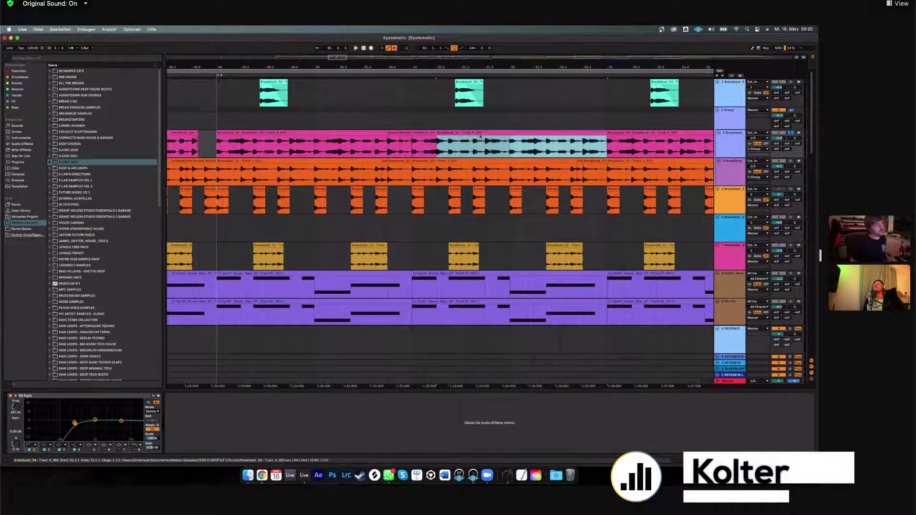
{"action": "left_click", "coordinate": [437, 135]}
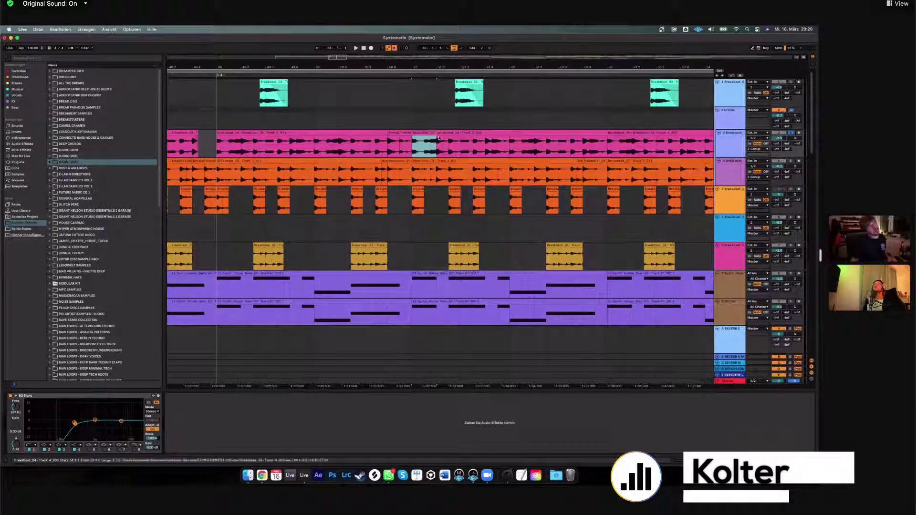
{"action": "left_click", "coordinate": [607, 142], "text": "shift"}
{"action": "left_click", "coordinate": [607, 142]}
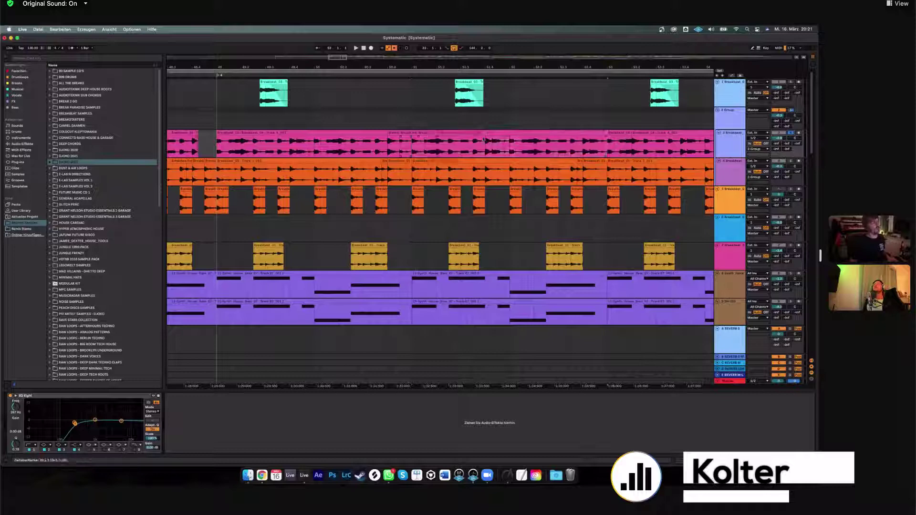
Extend the slice after bar 49's first beat to cover bars 49 and 50 in the soloed breakbeat, and play it back.
{"action": "left_click", "coordinate": [400, 149]}
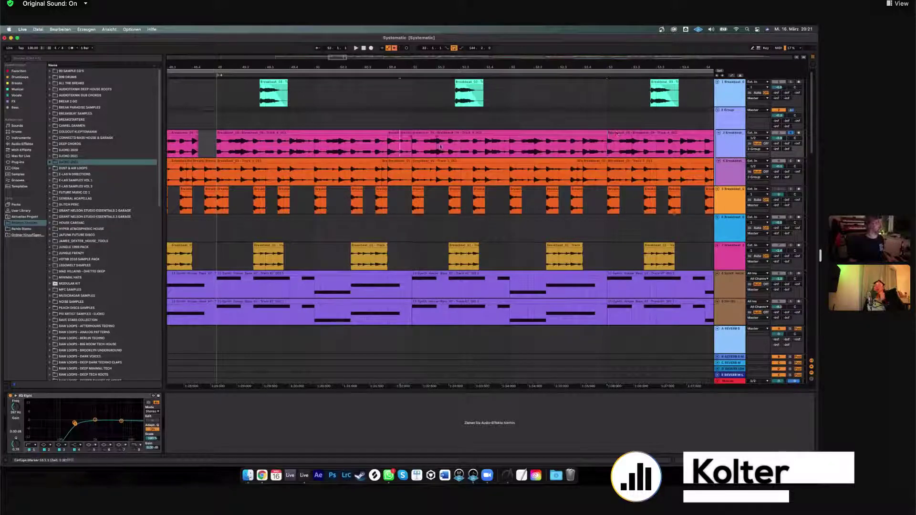
{"action": "left_click_drag", "start_coordinate": [400, 149], "coordinate": [240, 143]}
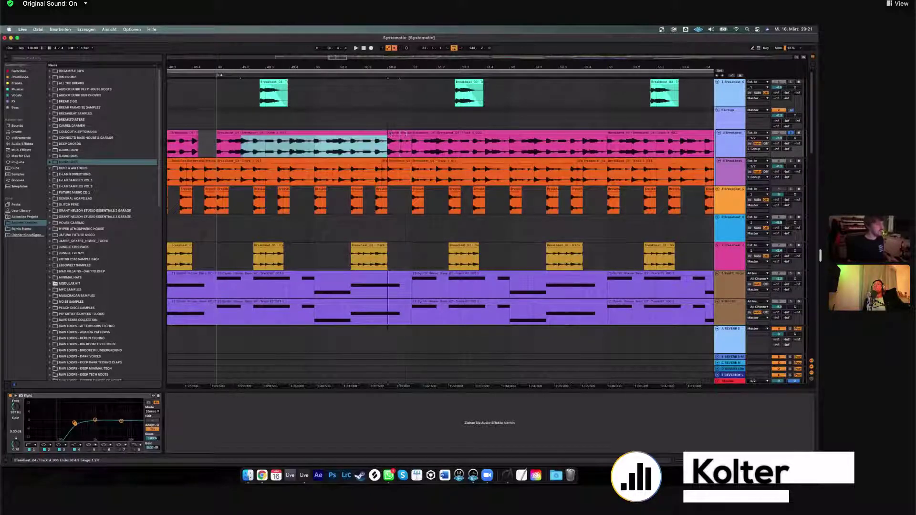
{"action": "left_click", "coordinate": [217, 143], "text": "shift"}
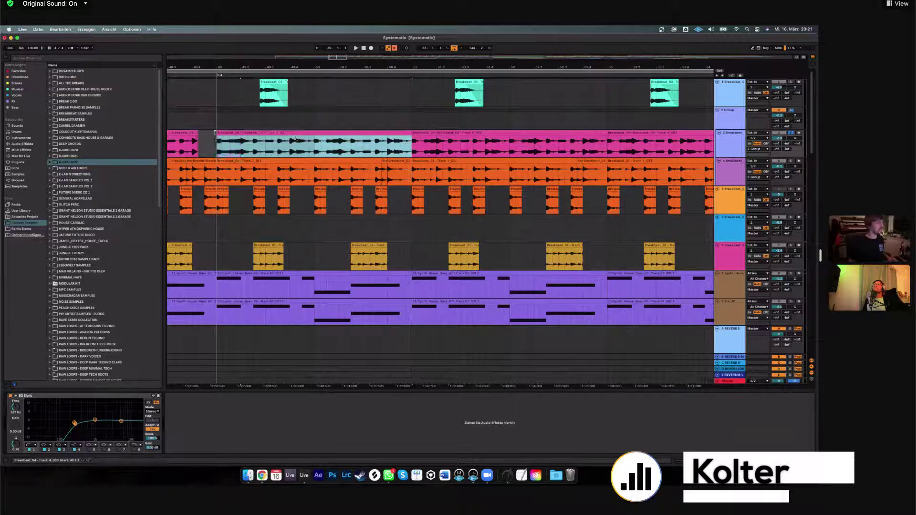
{"action": "key", "text": "space"}
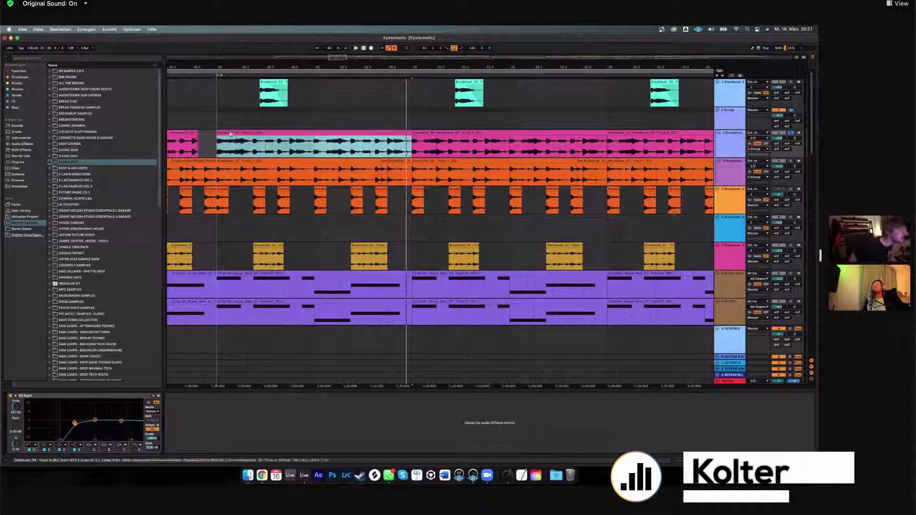
{"action": "key", "text": "space"}
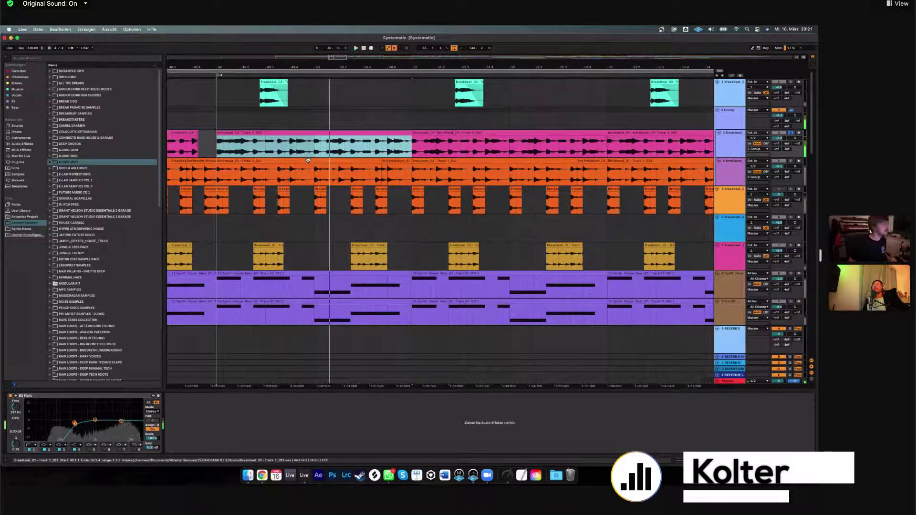
{"action": "key", "text": "super+j"}
Highlight the first beat of bar 50 and the opening beat of bar 49 in the soloed breakbeat.
{"action": "left_click_drag", "start_coordinate": [313, 143], "coordinate": [340, 148]}
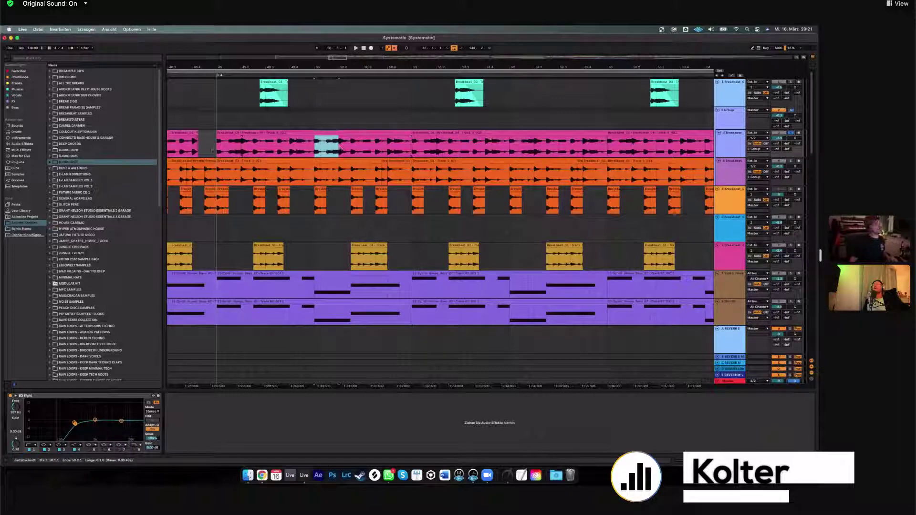
{"action": "left_click", "coordinate": [217, 149]}
{"action": "left_click_drag", "start_coordinate": [216, 148], "coordinate": [245, 148]}
{"action": "left_click", "coordinate": [230, 133]}
{"action": "left_click", "coordinate": [231, 143]}
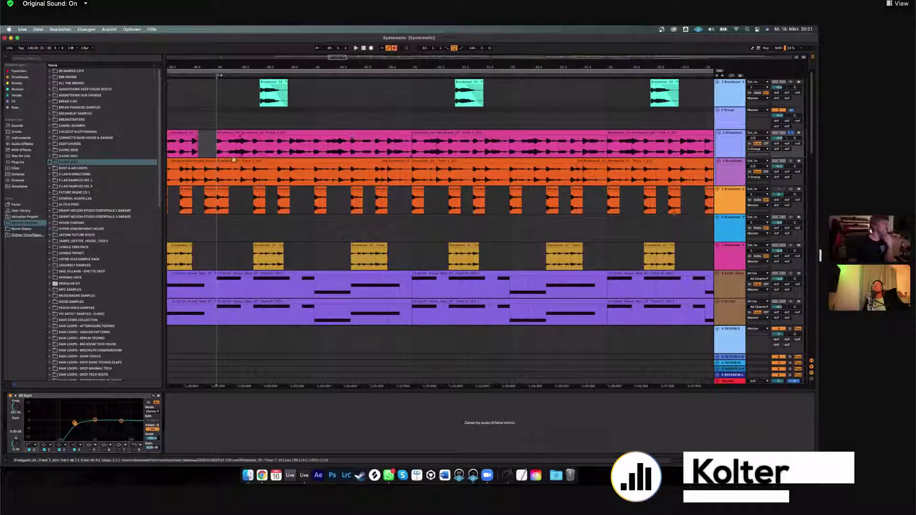
Compare the first beats of bars 49 and 50 once more, undo once and play the breakbeat from bar 49.
{"action": "left_click", "coordinate": [218, 154]}
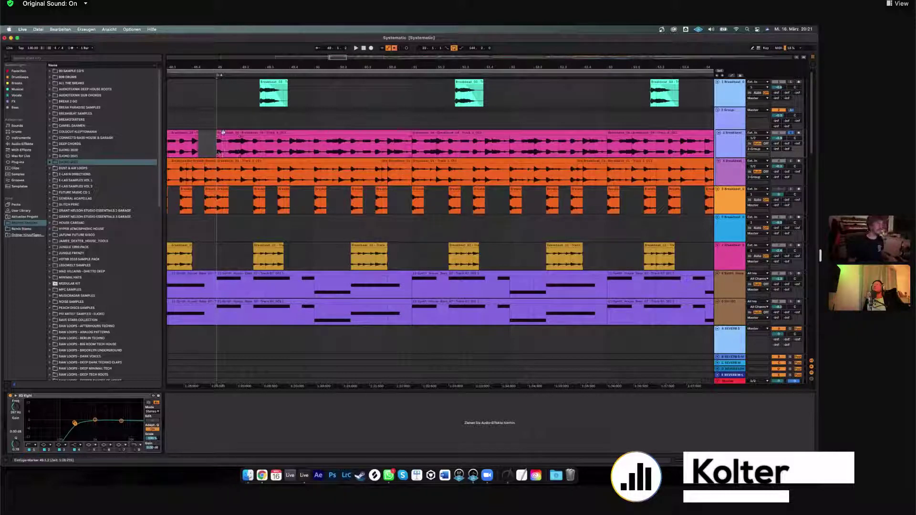
{"action": "left_click_drag", "start_coordinate": [218, 153], "coordinate": [241, 151]}
{"action": "left_click_drag", "start_coordinate": [314, 150], "coordinate": [343, 145]}
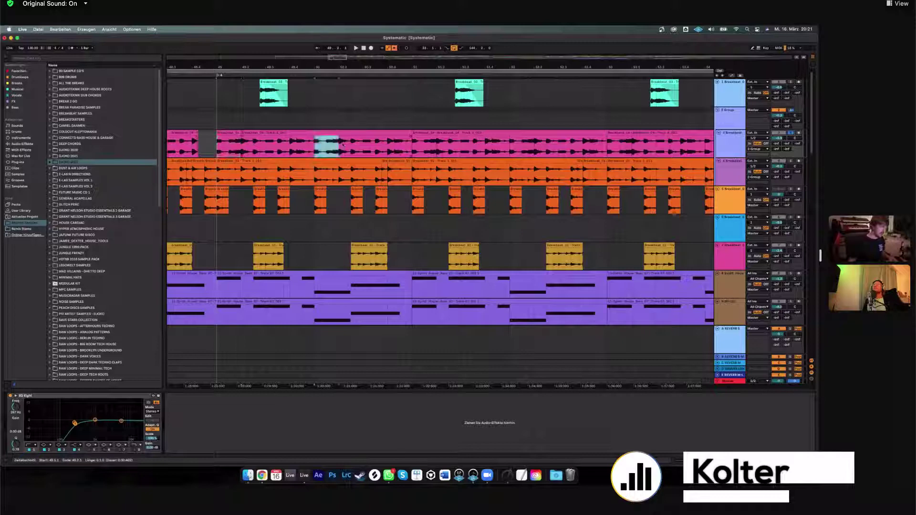
{"action": "key", "text": "super+z"}
{"action": "key", "text": "space"}
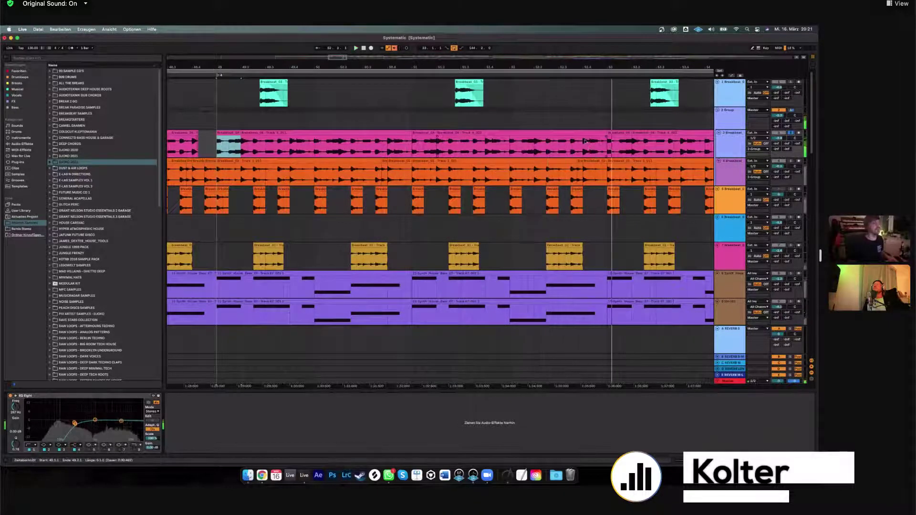
Highlight the soloed breakbeat's last beat of bar 52, the slice from 51.2 to bar 53, and all slices from bar 49 to 53.
{"action": "left_click_drag", "start_coordinate": [581, 147], "coordinate": [606, 152]}
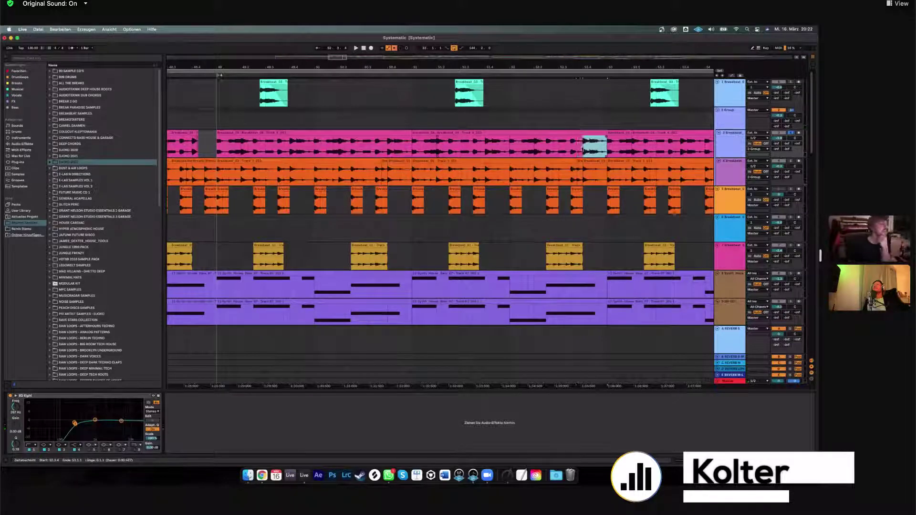
{"action": "left_click", "coordinate": [435, 145], "text": "shift"}
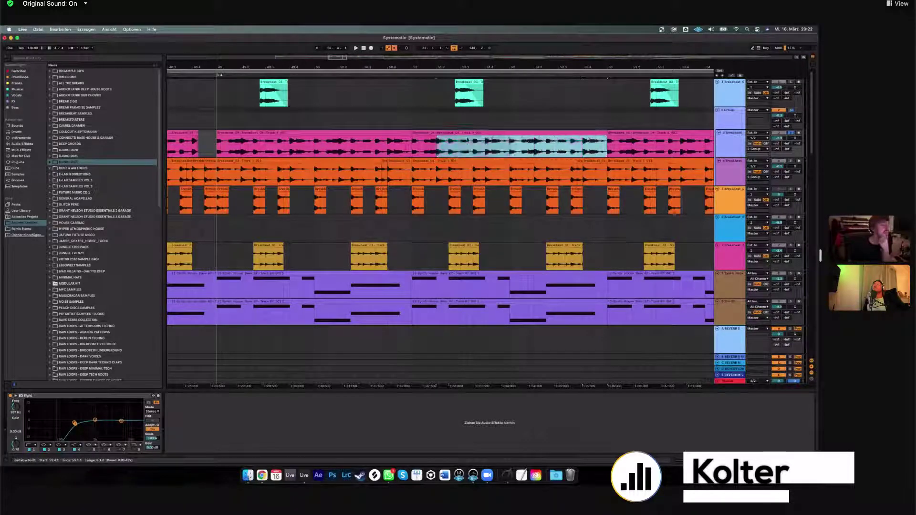
{"action": "left_click_drag", "start_coordinate": [568, 133], "coordinate": [373, 134]}
{"action": "left_click", "coordinate": [378, 133]}
{"action": "left_click", "coordinate": [571, 129], "text": "shift"}
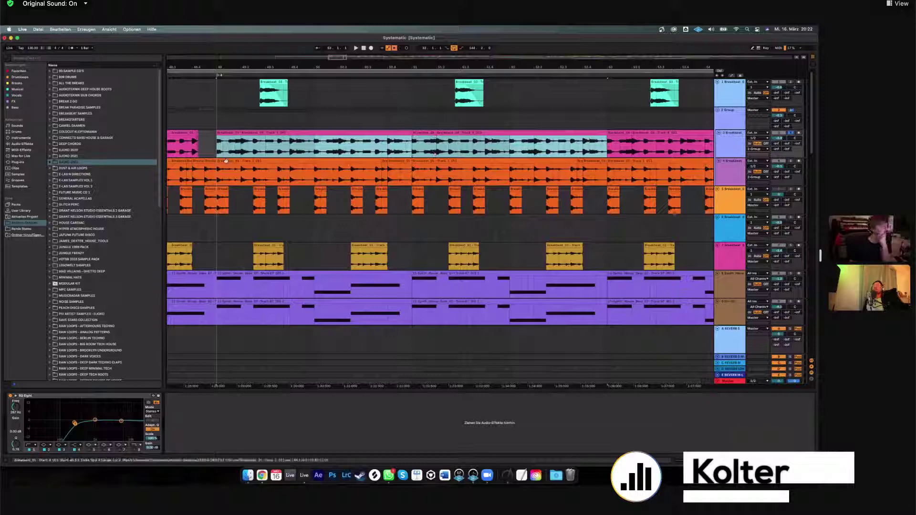
Switch the solo to the second breakbeat track and play its clip from bar 49.
{"action": "left_click", "coordinate": [278, 160]}
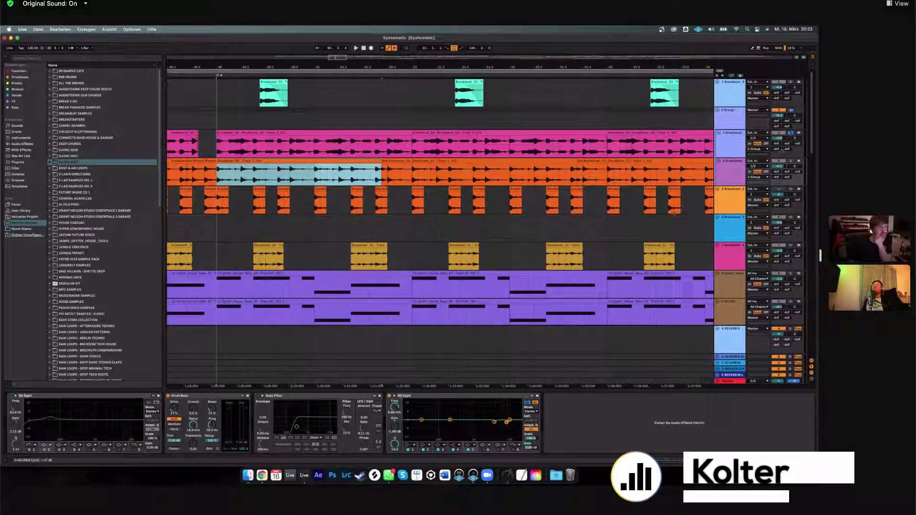
{"action": "left_click", "coordinate": [736, 98]}
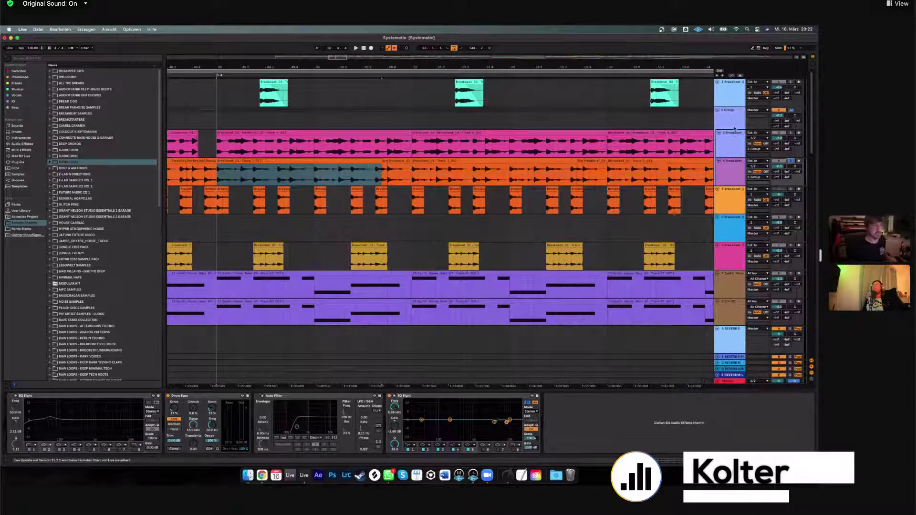
{"action": "left_click", "coordinate": [286, 168]}
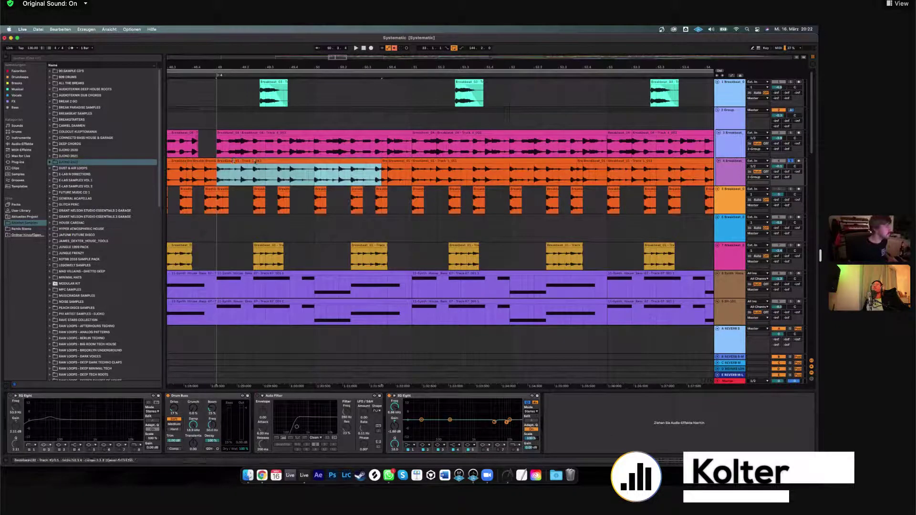
{"action": "key", "text": "space"}
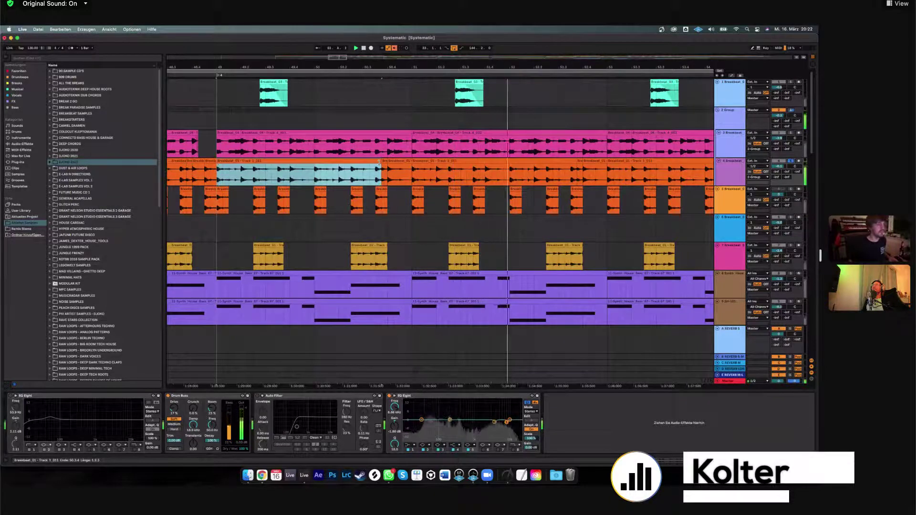
{"action": "key", "text": "space"}
Audition the second breakbeat around the cut near the end of bar 50, playing from about 50.3.3.
{"action": "mouse_move", "coordinate": [380, 162]}
{"action": "left_mouse_down"}
{"action": "mouse_move", "coordinate": [410, 163]}
{"action": "mouse_move", "coordinate": [373, 163]}
{"action": "left_mouse_up"}
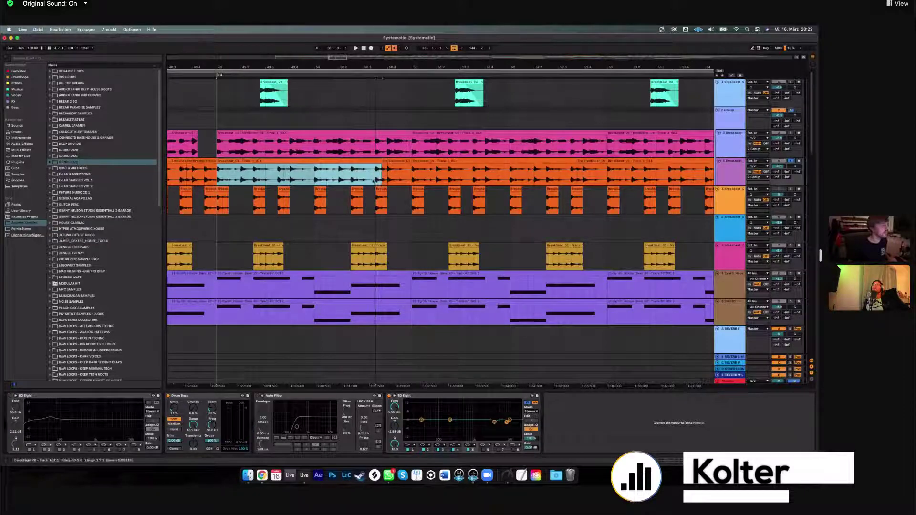
{"action": "left_click", "coordinate": [367, 177]}
{"action": "key", "text": "space"}
{"action": "key", "text": "space"}
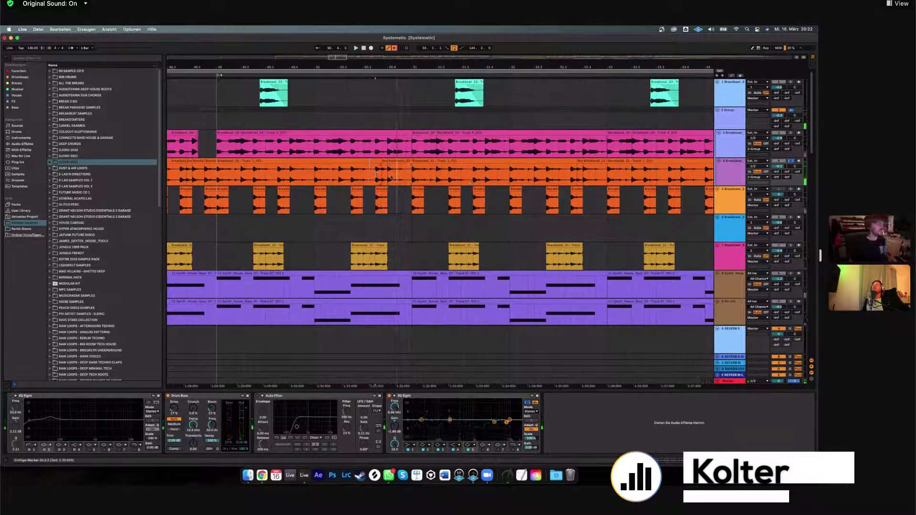
{"action": "left_click_drag", "start_coordinate": [381, 172], "coordinate": [388, 173]}
{"action": "left_click", "coordinate": [375, 175]}
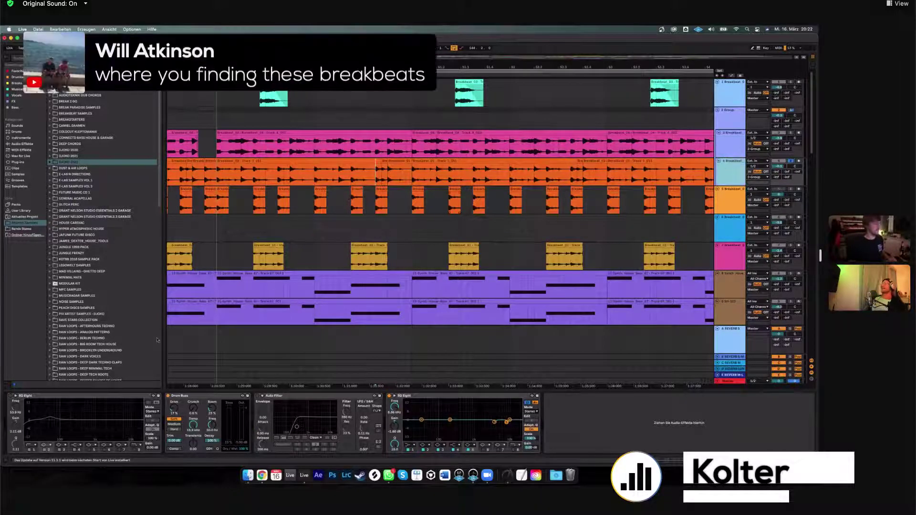
Show the breakbeat group's EQ Eight and CamelPhat, and collapse the enlarged EQ display.
{"action": "left_click", "coordinate": [726, 115]}
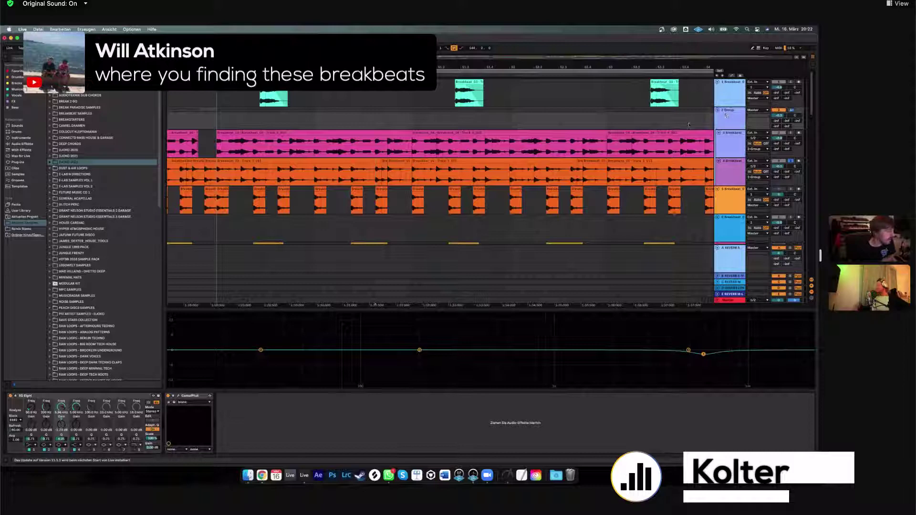
{"action": "left_click", "coordinate": [151, 395]}
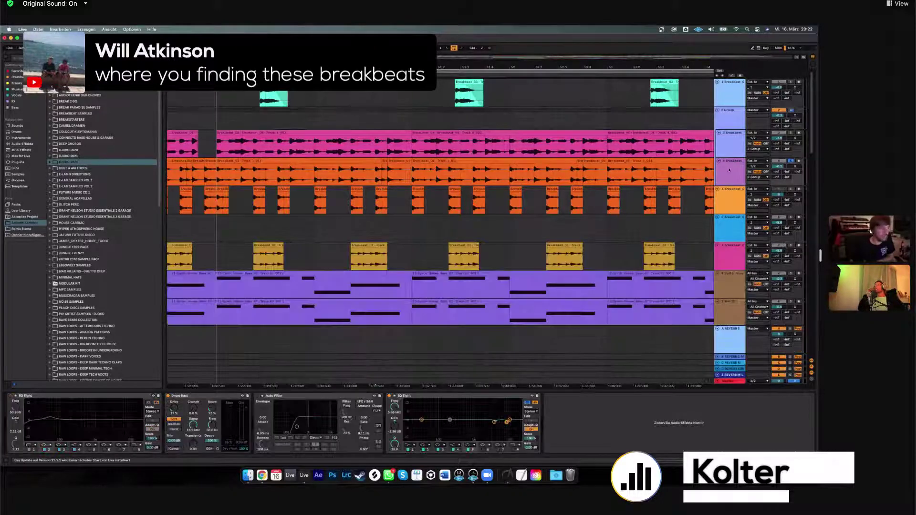
Reveal the source sample of the second breakbeat's bar 49 clip in the browser and look through the sample folders.
{"action": "right_click", "coordinate": [266, 168]}
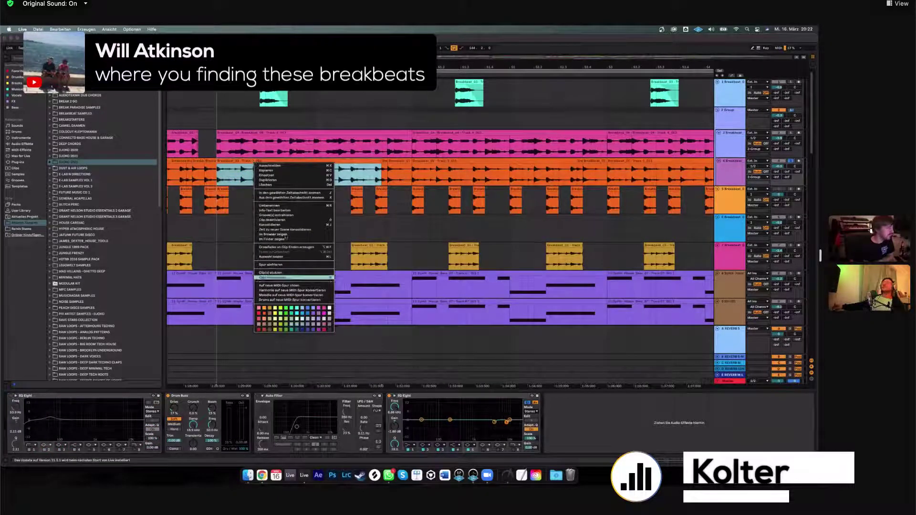
{"action": "left_click", "coordinate": [286, 235]}
{"action": "scroll", "coordinate": [97, 356], "scroll_direction": "down", "scroll_amount": 4}
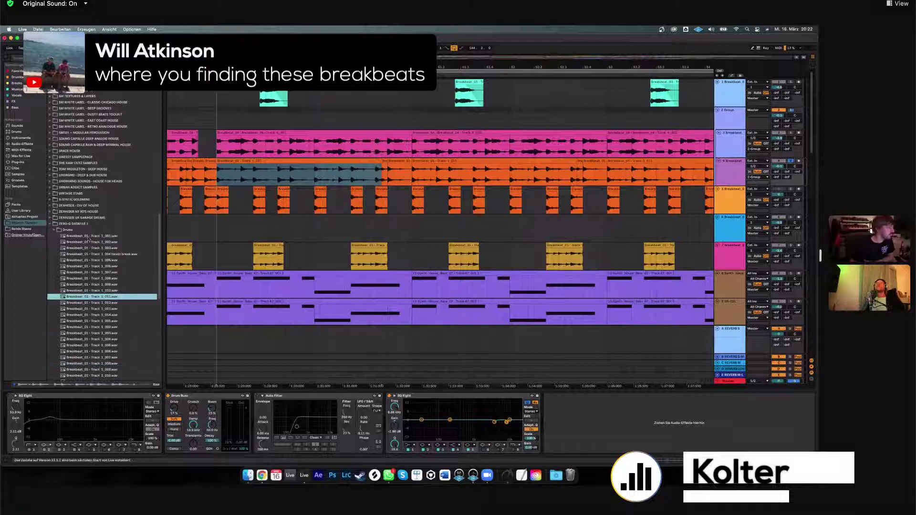
{"action": "scroll", "coordinate": [85, 225], "scroll_direction": "up", "scroll_amount": 10}
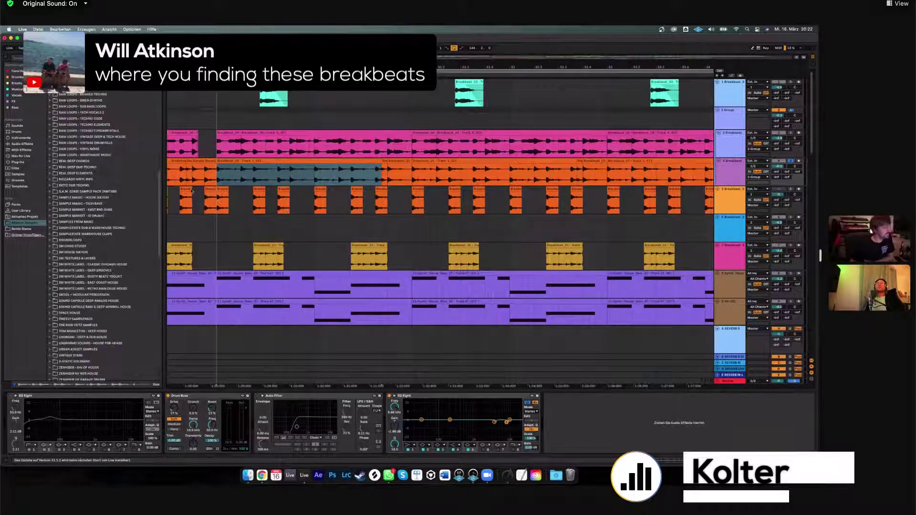
Select the second breakbeat's bar 49 clip, play it briefly and stop playback.
{"action": "left_click", "coordinate": [364, 160]}
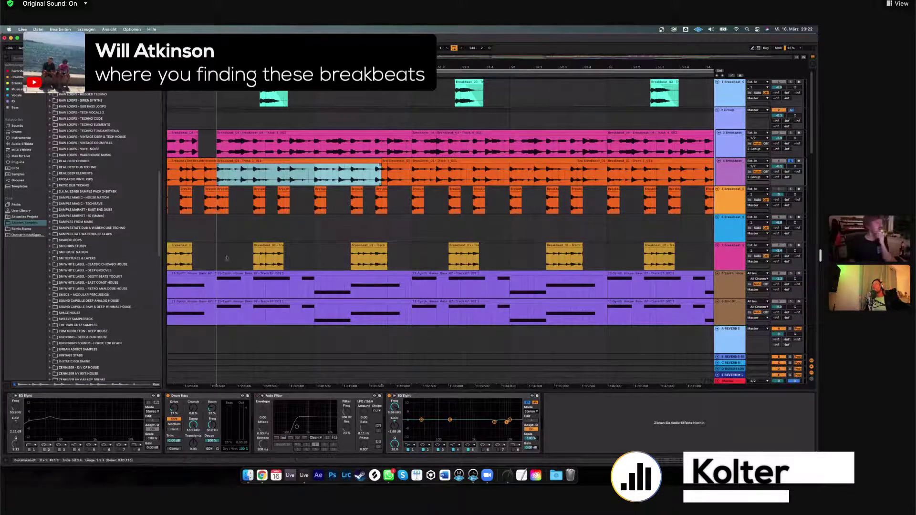
{"action": "key", "text": "space"}
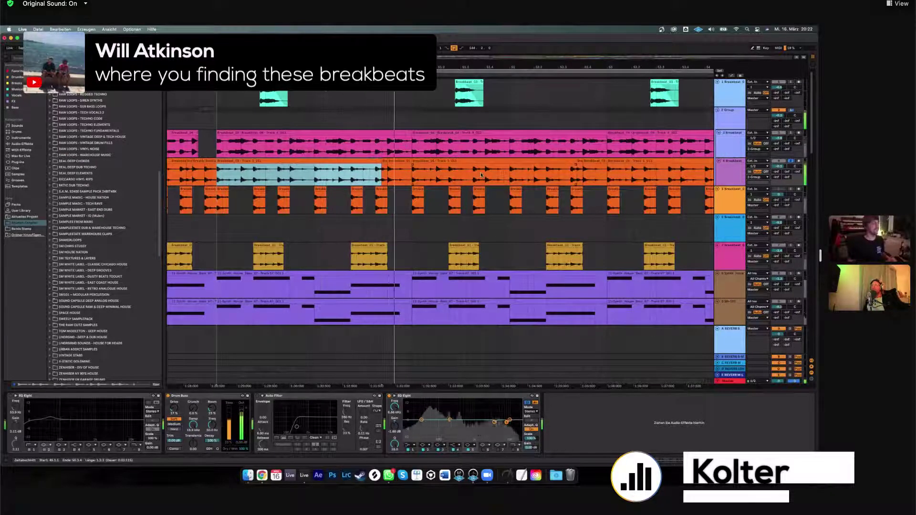
{"action": "key", "text": "space"}
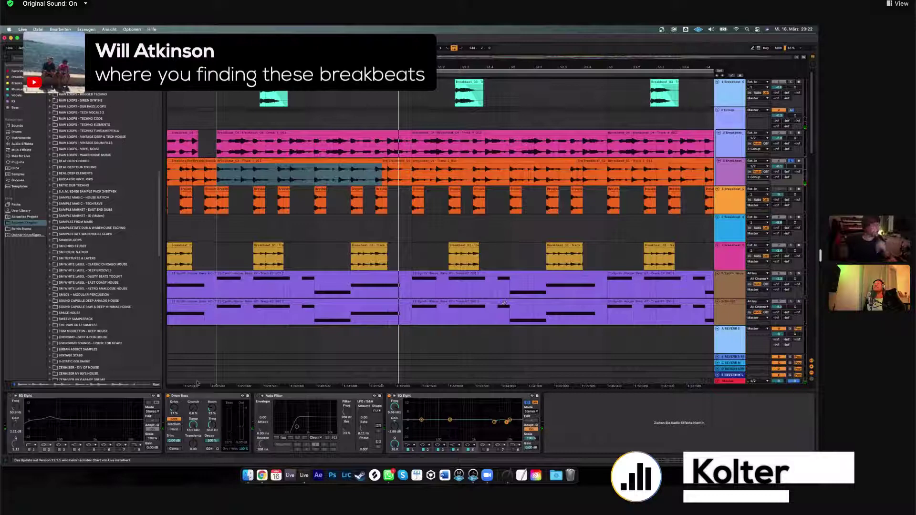
Select the Drum Buss in the second breakbeat track's device chain to present it.
{"action": "left_click", "coordinate": [191, 396]}
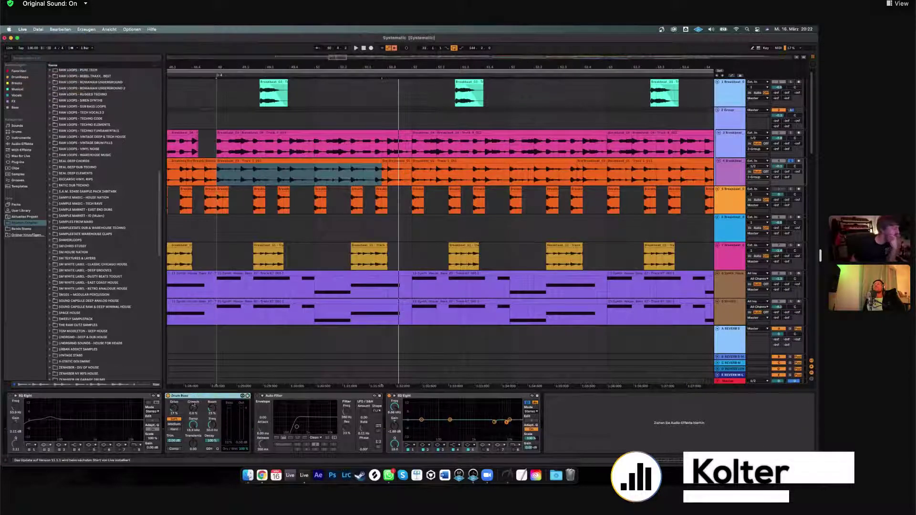
{"action": "left_click", "coordinate": [579, 428]}
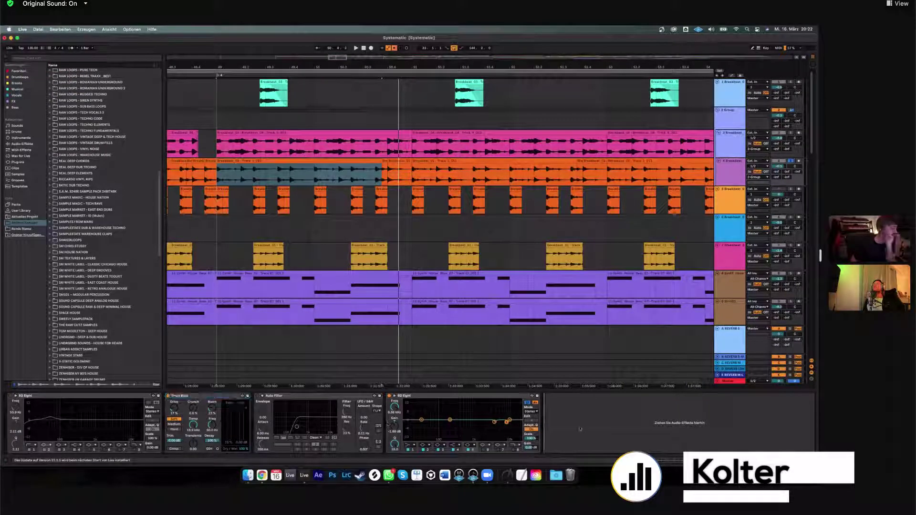
{"action": "left_click", "coordinate": [192, 396]}
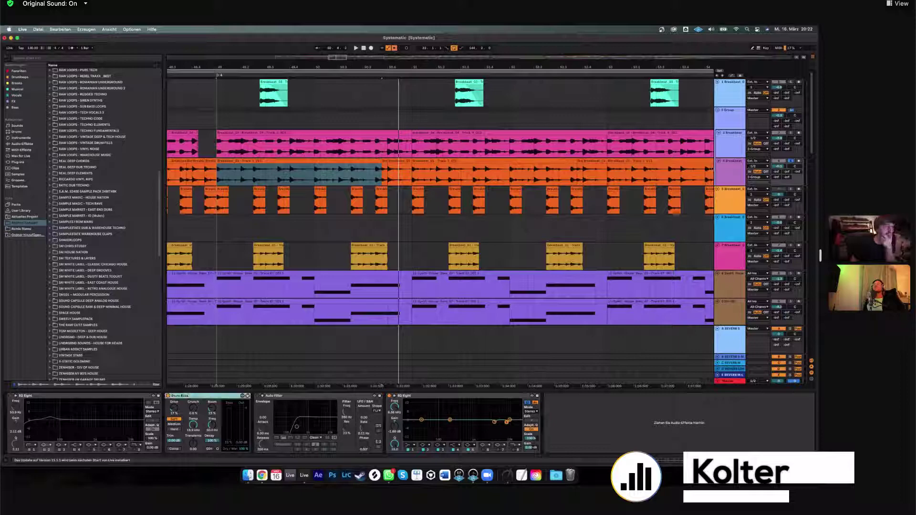
Select the second breakbeat track and its bar 49 clip, and place the insert marker at the cut near the end of bar 50.
{"action": "left_click", "coordinate": [726, 171]}
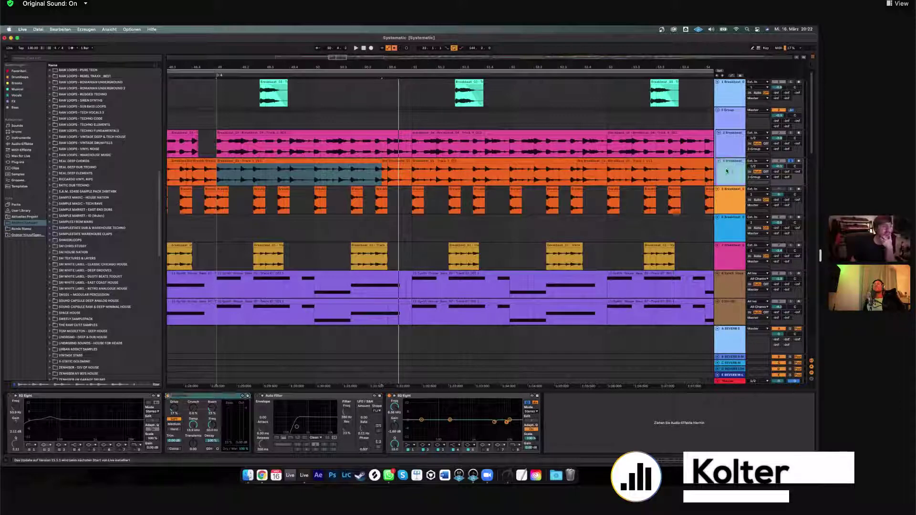
{"action": "left_click", "coordinate": [262, 161]}
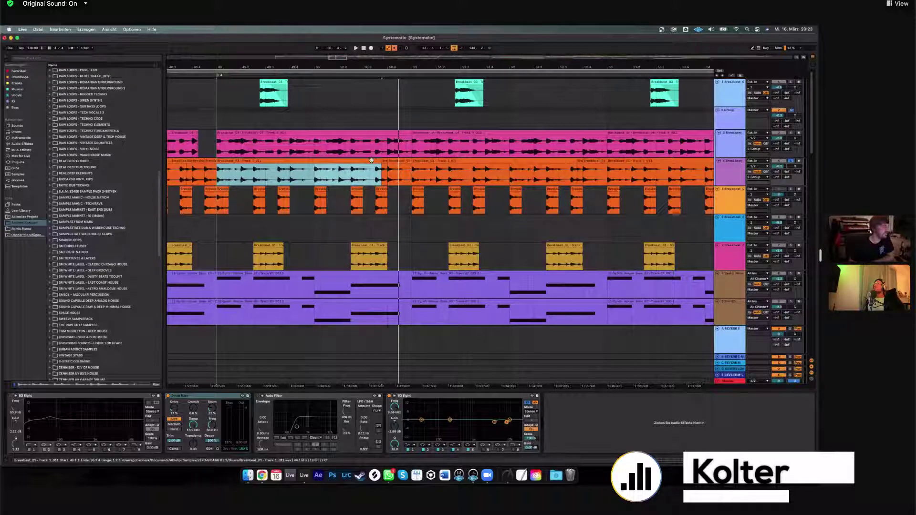
{"action": "left_click", "coordinate": [378, 178]}
{"action": "left_click", "coordinate": [376, 176]}
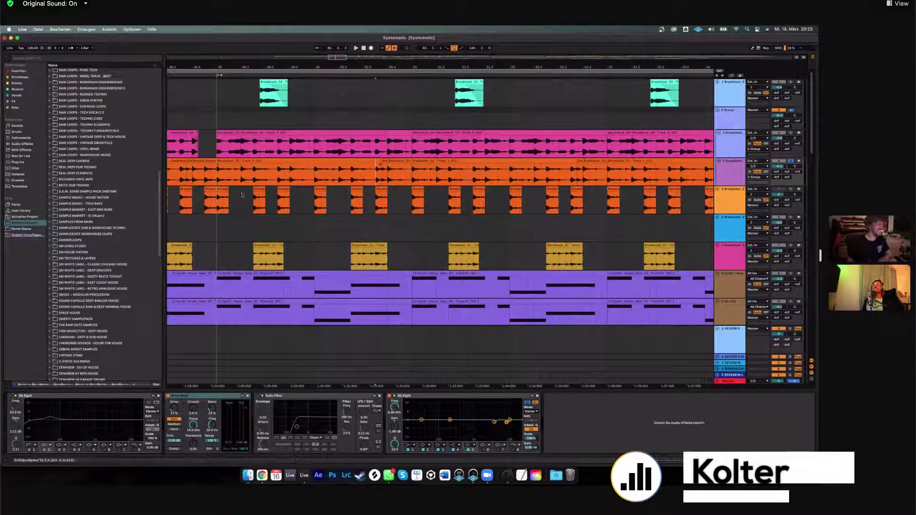
Compare the opening slice of bar 49 on the second breakbeat track with the short chopped clip on the breakbeat track below.
{"action": "left_click", "coordinate": [217, 204]}
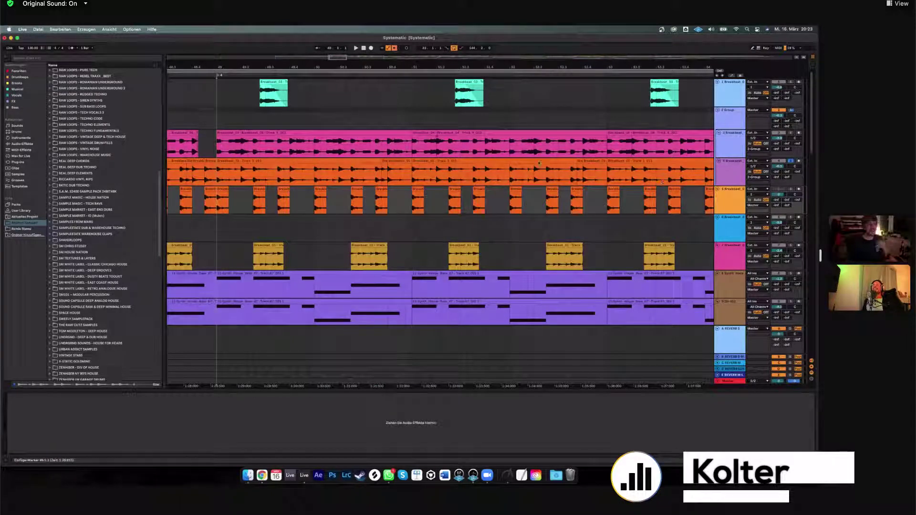
{"action": "left_click", "coordinate": [727, 167]}
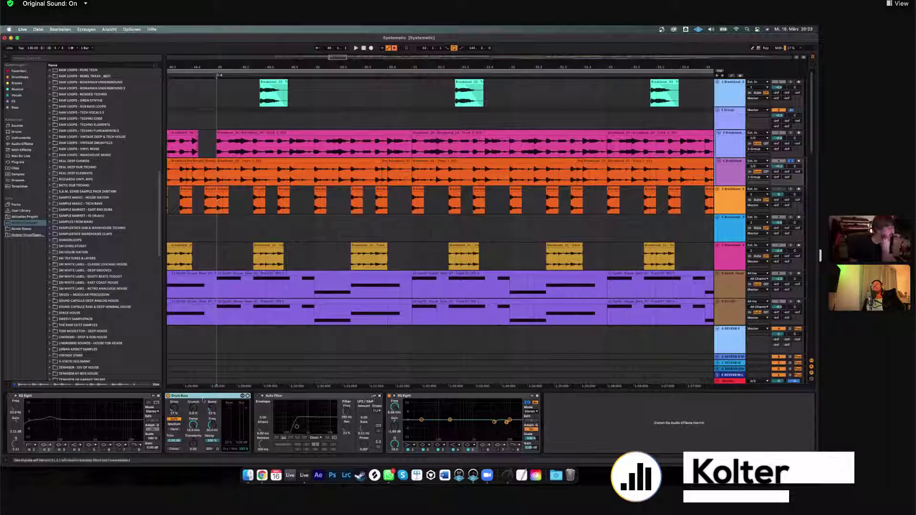
{"action": "left_click_drag", "start_coordinate": [227, 177], "coordinate": [289, 178]}
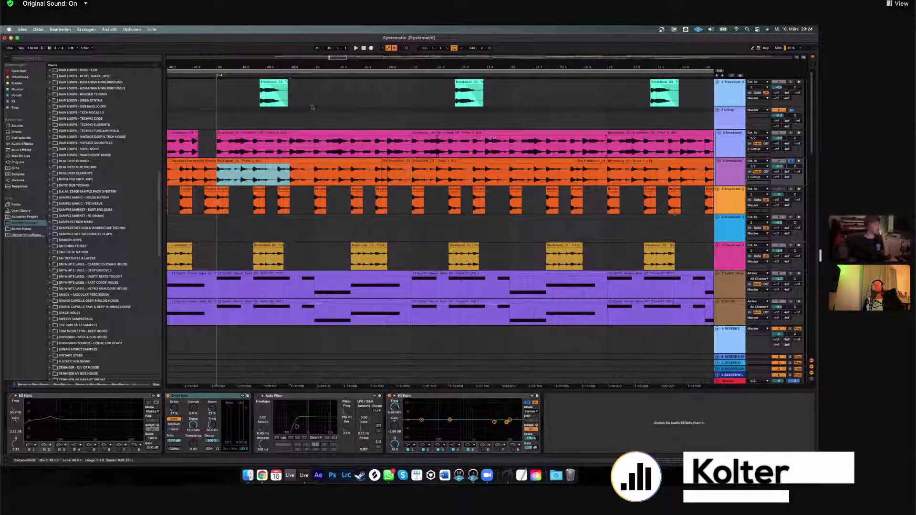
{"action": "left_click_drag", "start_coordinate": [217, 203], "coordinate": [228, 203]}
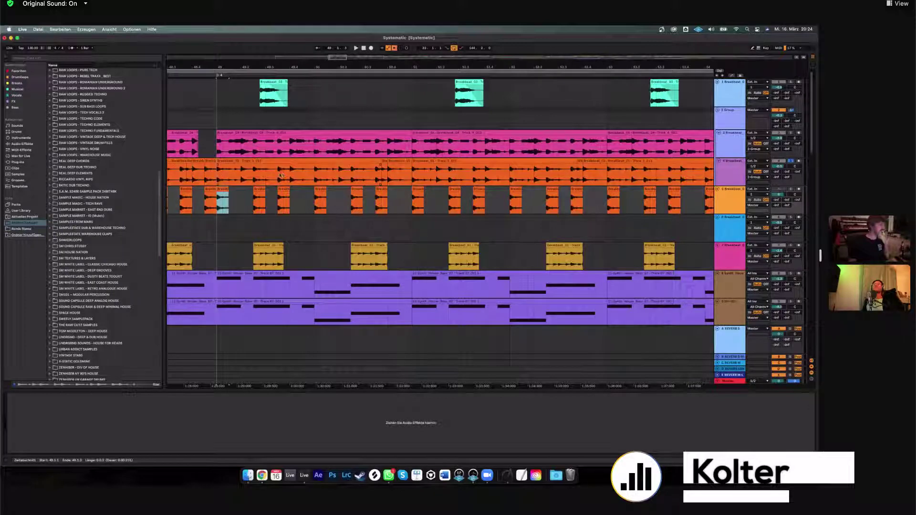
{"action": "left_click", "coordinate": [227, 174]}
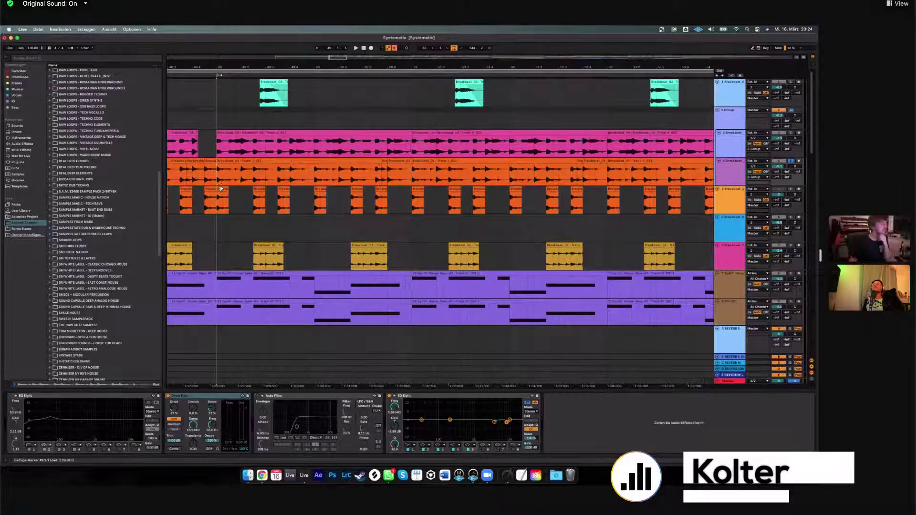
{"action": "left_click_drag", "start_coordinate": [227, 175], "coordinate": [230, 176]}
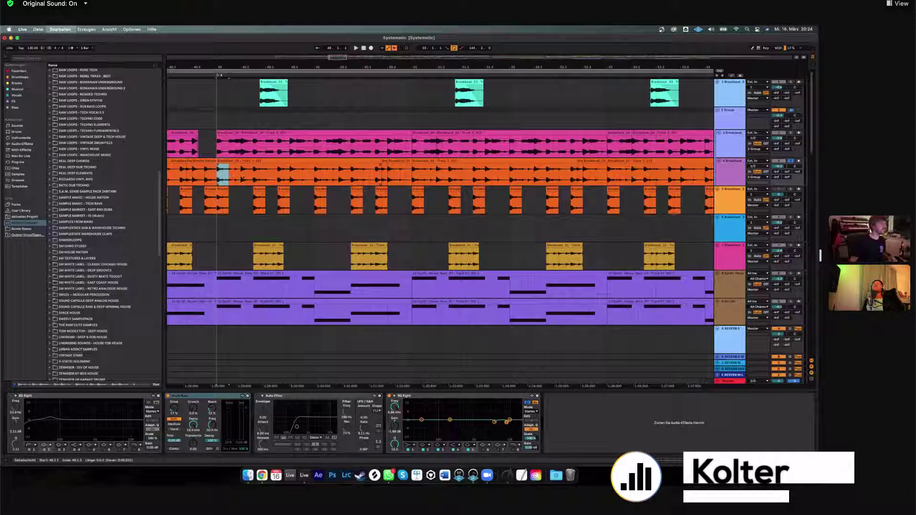
{"action": "left_click", "coordinate": [231, 206]}
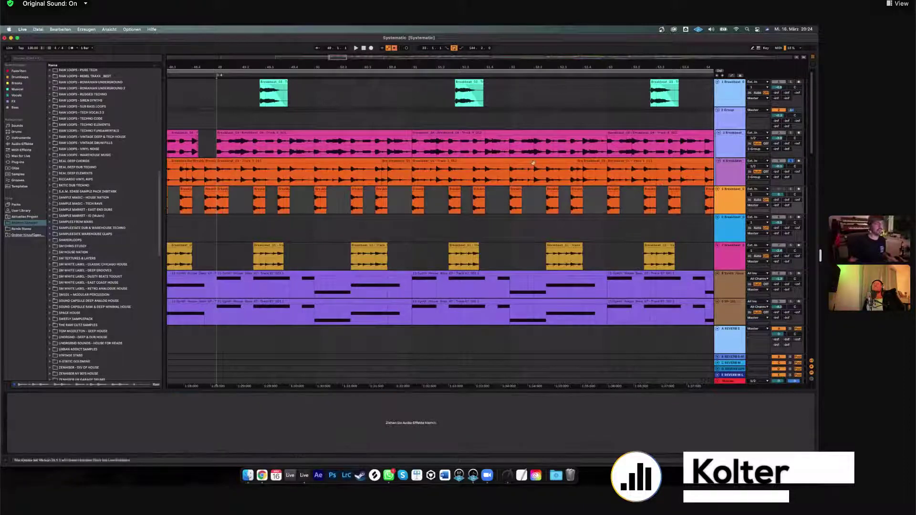
Select the short chopped breakbeat clip at bar 49, play the arrangement from there and stop playback.
{"action": "left_click_drag", "start_coordinate": [337, 57], "coordinate": [281, 196]}
{"action": "left_click", "coordinate": [279, 189]}
{"action": "key", "text": "space"}
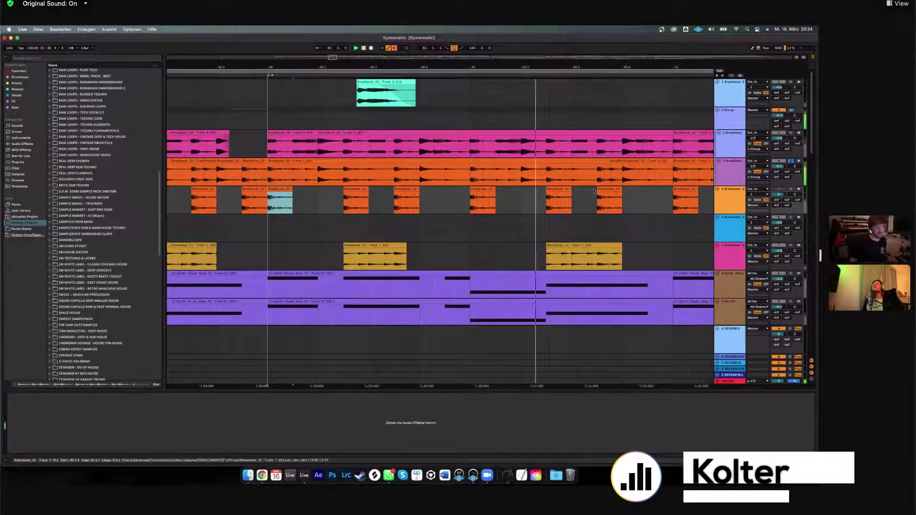
{"action": "left_click", "coordinate": [609, 200]}
{"action": "left_click", "coordinate": [279, 201]}
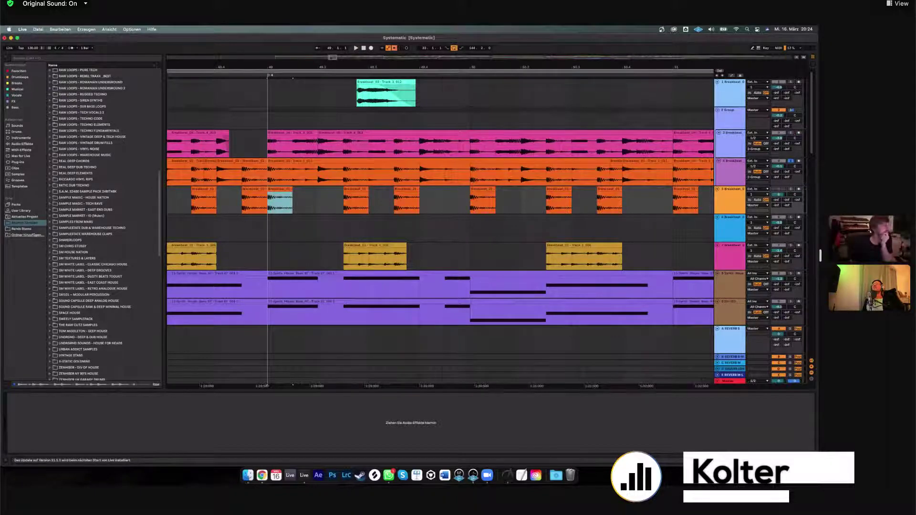
Select the chopped breakbeat track, then show the synth bass track's bar 49 MIDI clip with its sampler.
{"action": "scroll", "coordinate": [739, 195], "scroll_direction": "down", "scroll_amount": 5}
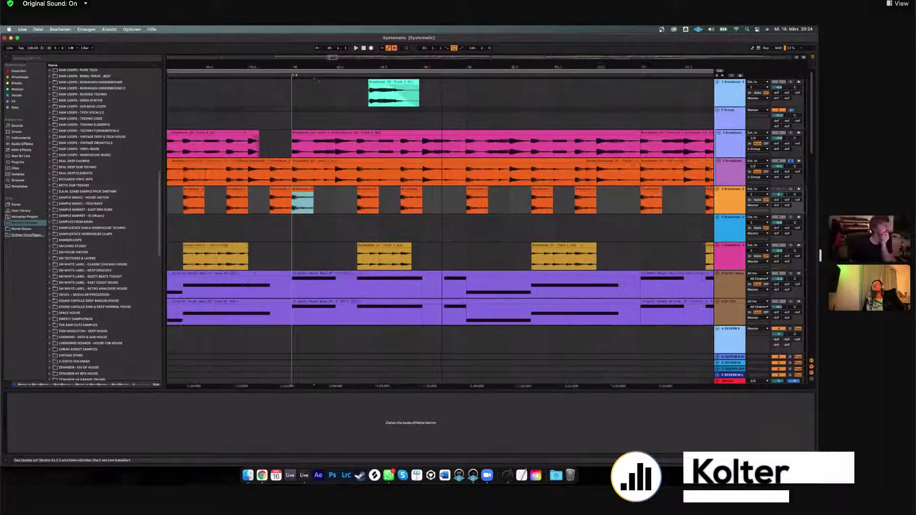
{"action": "left_click", "coordinate": [726, 196]}
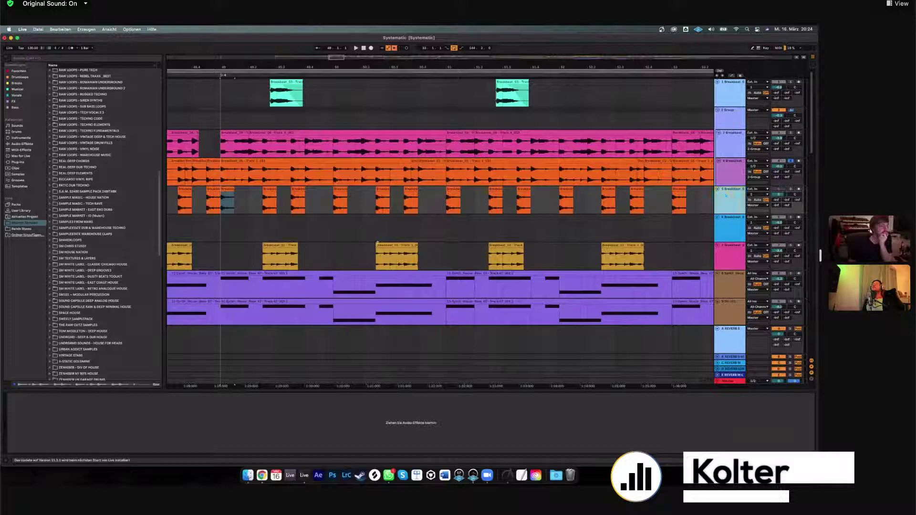
{"action": "left_click", "coordinate": [382, 286]}
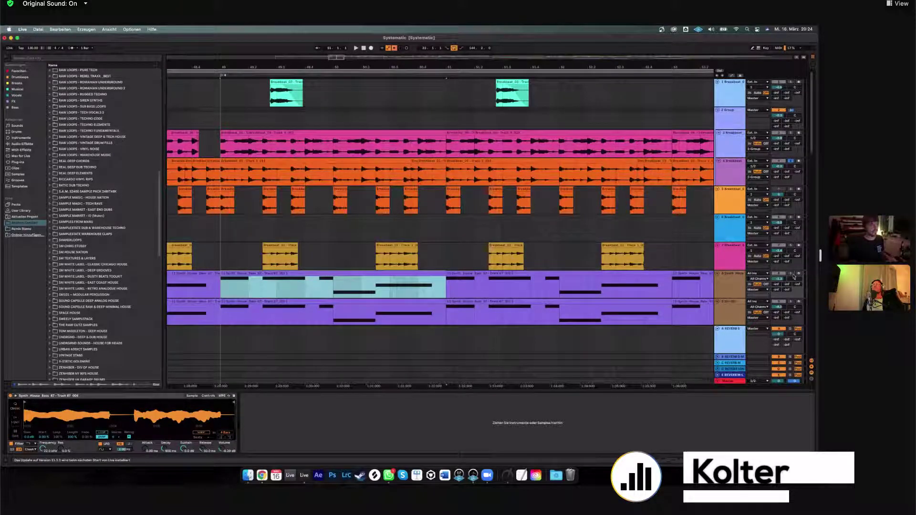
{"action": "left_click", "coordinate": [738, 273]}
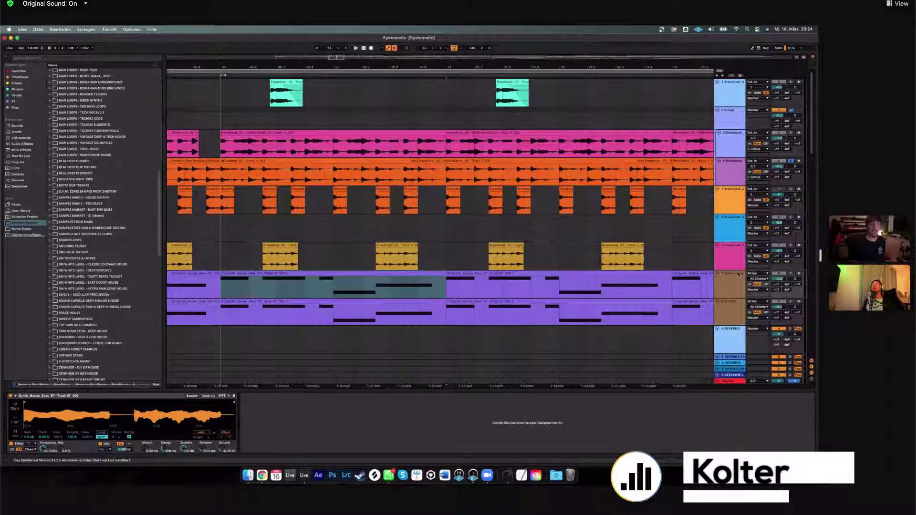
Audition the breakbeat group together with the soloed breakbeat track 7 around bar 49, and stop playback.
{"action": "left_click", "coordinate": [354, 140]}
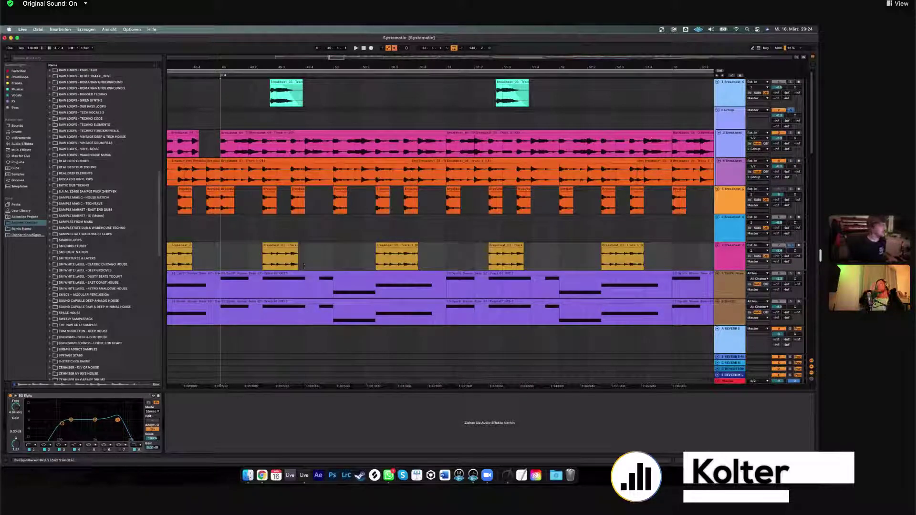
{"action": "key", "text": "space"}
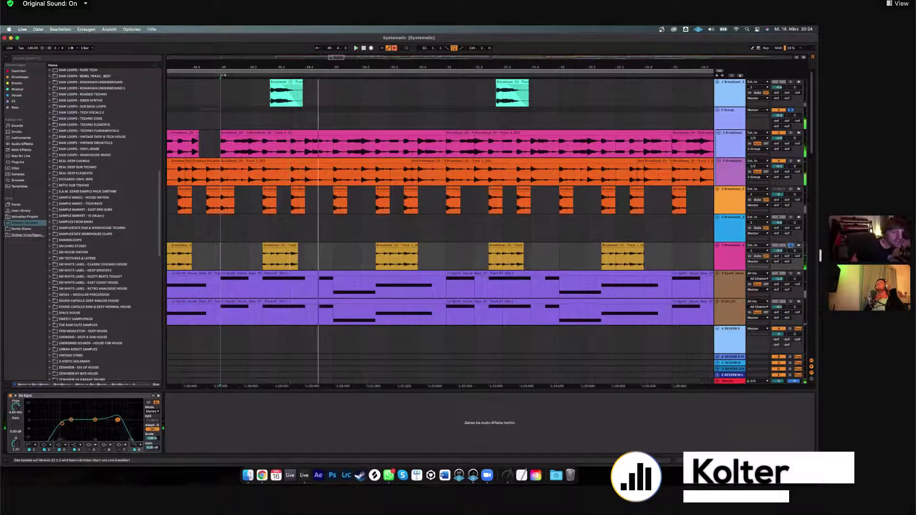
{"action": "left_click", "coordinate": [267, 259]}
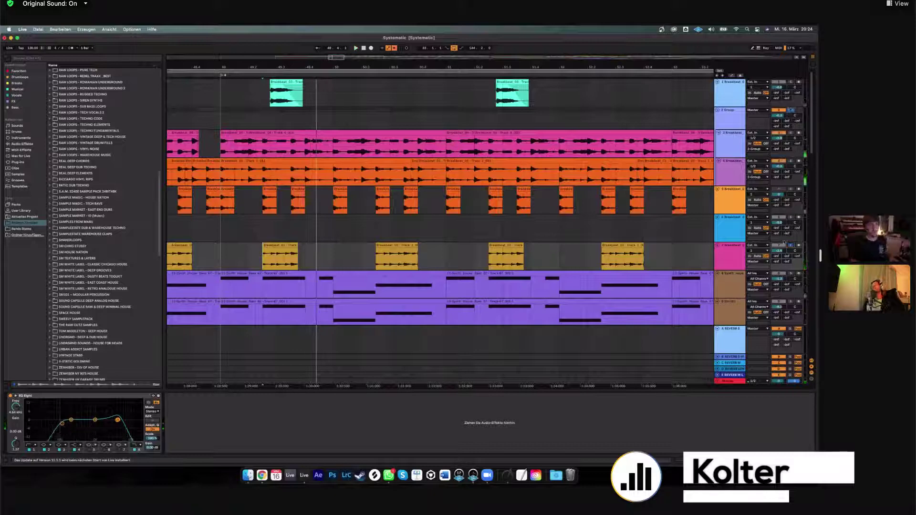
{"action": "left_click", "coordinate": [221, 252]}
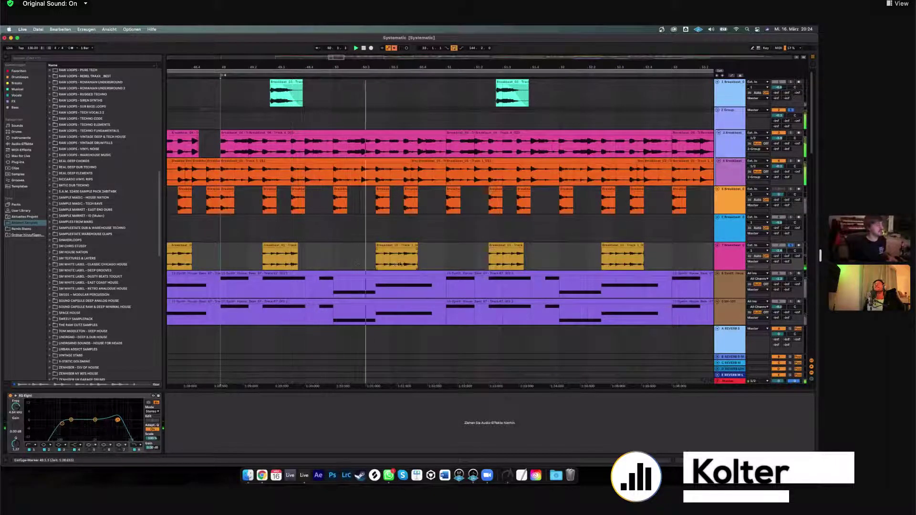
{"action": "key", "text": "space"}
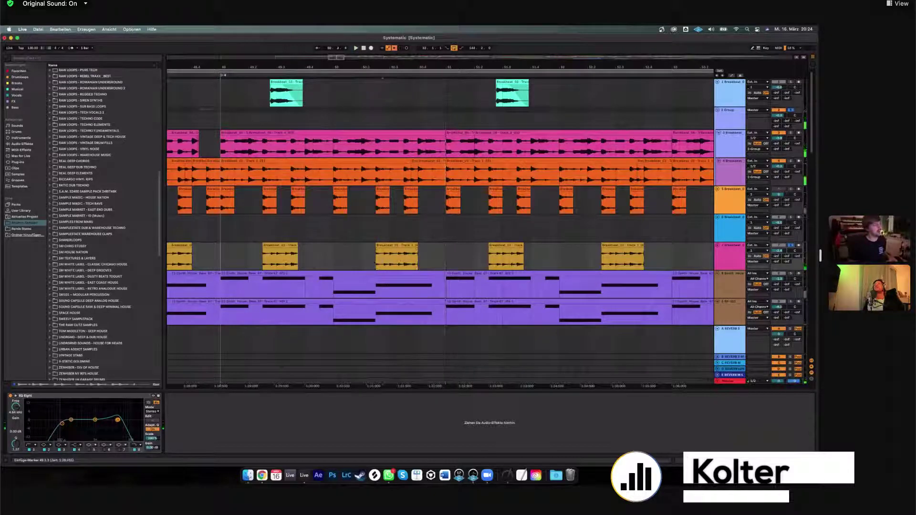
Copy breakbeat track 7's bar 49 clip and paste it over the start of the track's bar 50 clip.
{"action": "left_click", "coordinate": [380, 266]}
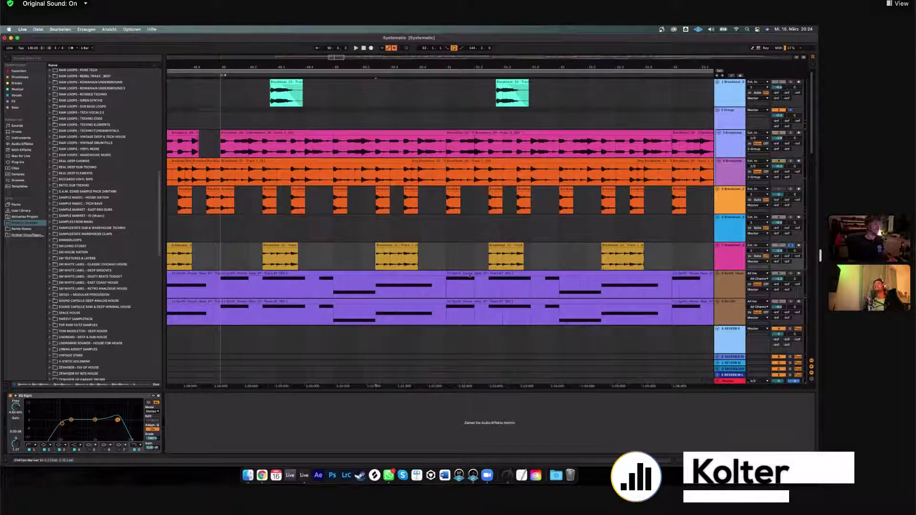
{"action": "left_click", "coordinate": [406, 265]}
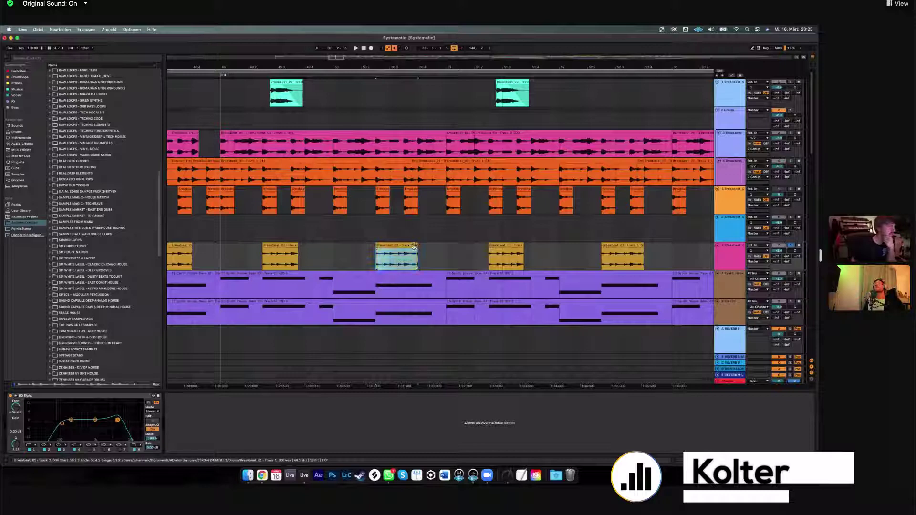
{"action": "left_click", "coordinate": [280, 260]}
{"action": "key", "text": "super+c"}
{"action": "left_click", "coordinate": [385, 244]}
{"action": "key", "text": "super+v"}
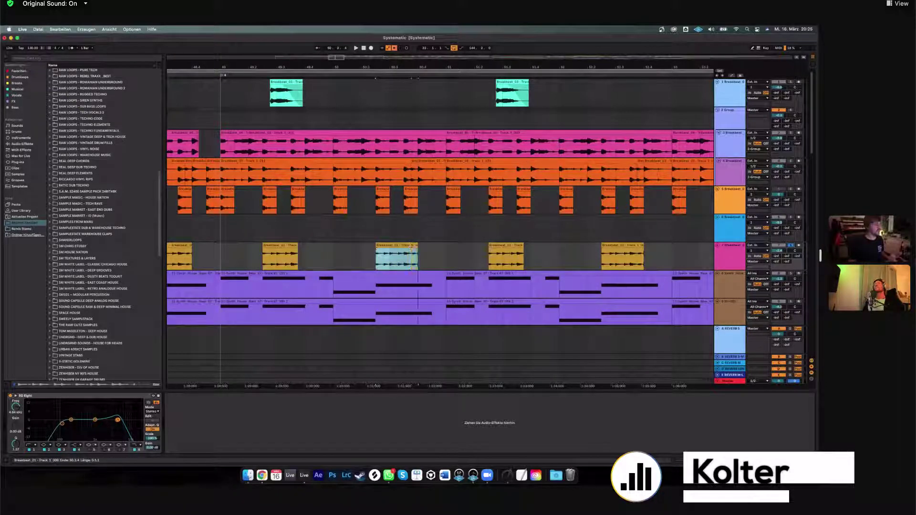
{"action": "left_click_drag", "start_coordinate": [415, 249], "coordinate": [417, 249]}
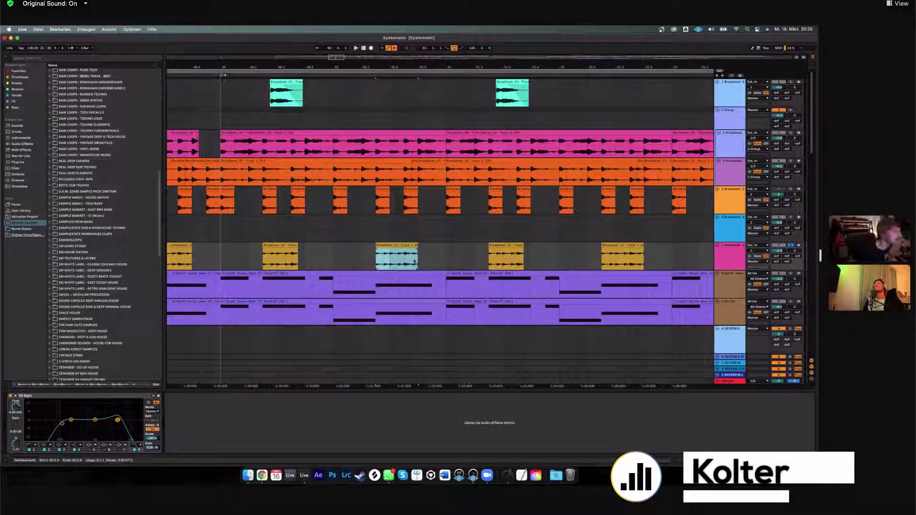
{"action": "left_click", "coordinate": [571, 256]}
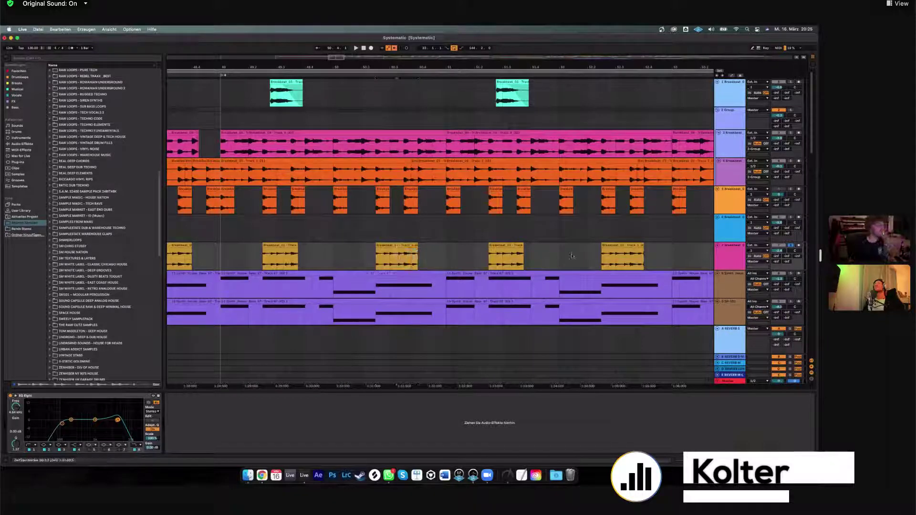
Open breakbeat track 7's pasted bar 50 clip to show its waveform, play it and return to bar 49.
{"action": "double_click", "coordinate": [396, 257]}
{"action": "key", "text": "space"}
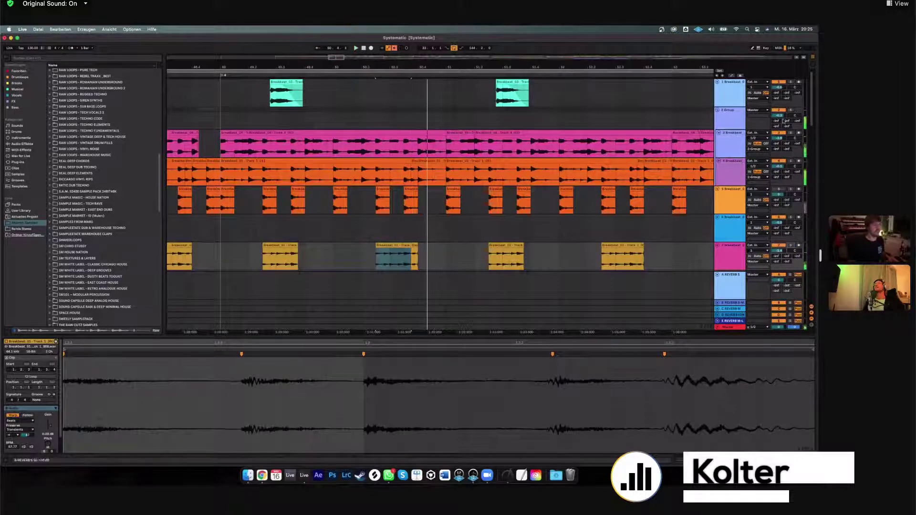
{"action": "left_click", "coordinate": [288, 205]}
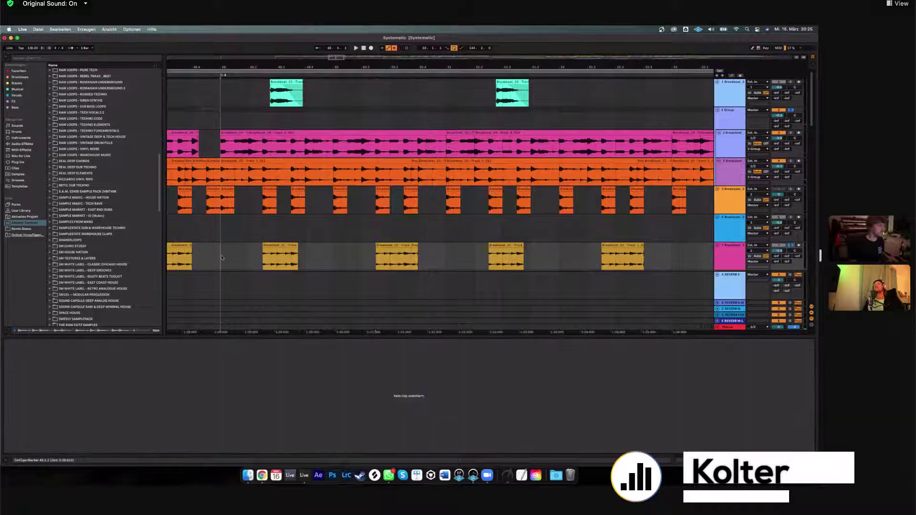
Look through the lower tracks during playback, find the scratch sample track and solo it.
{"action": "scroll", "coordinate": [290, 206], "scroll_direction": "down", "scroll_amount": 5}
{"action": "scroll", "coordinate": [289, 205], "scroll_direction": "down", "scroll_amount": 10}
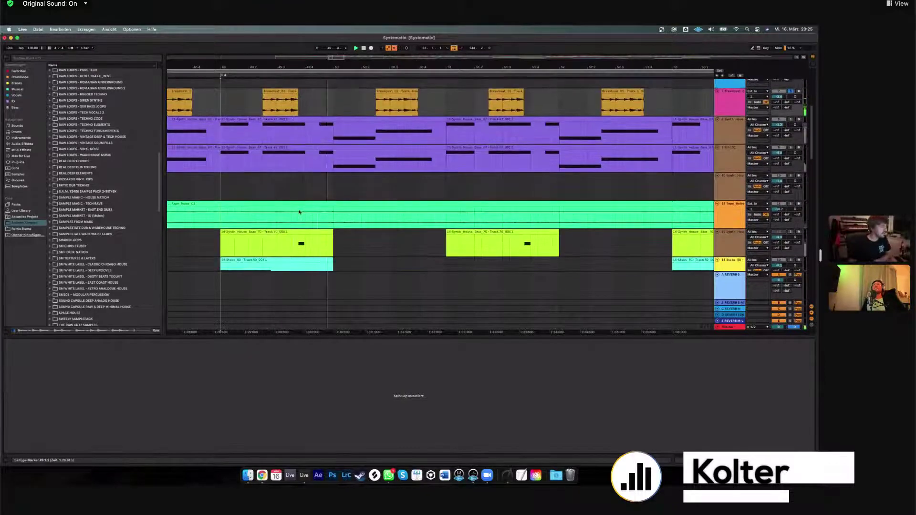
{"action": "scroll", "coordinate": [290, 198], "scroll_direction": "down", "scroll_amount": 5}
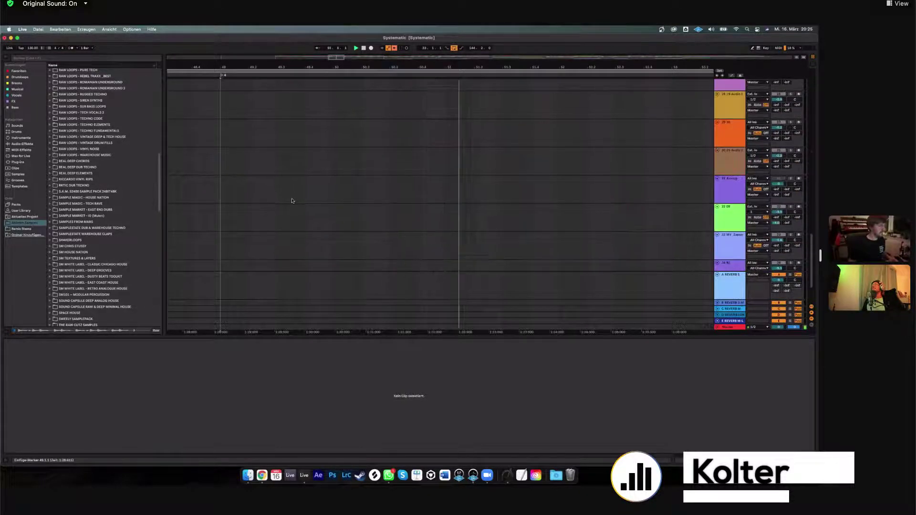
{"action": "scroll", "coordinate": [339, 175], "scroll_direction": "up", "scroll_amount": 3}
{"action": "left_click", "coordinate": [339, 155]}
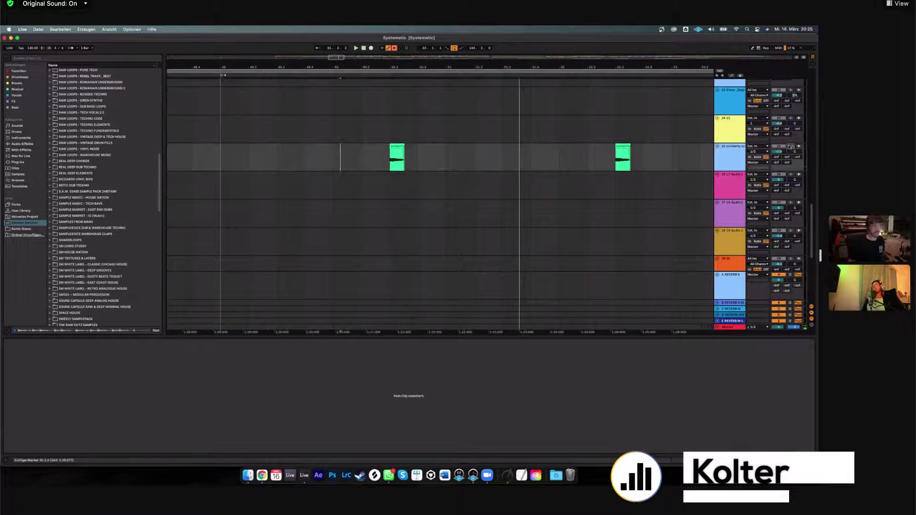
{"action": "scroll", "coordinate": [352, 177], "scroll_direction": "up", "scroll_amount": 1}
{"action": "scroll", "coordinate": [360, 194], "scroll_direction": "up", "scroll_amount": 3}
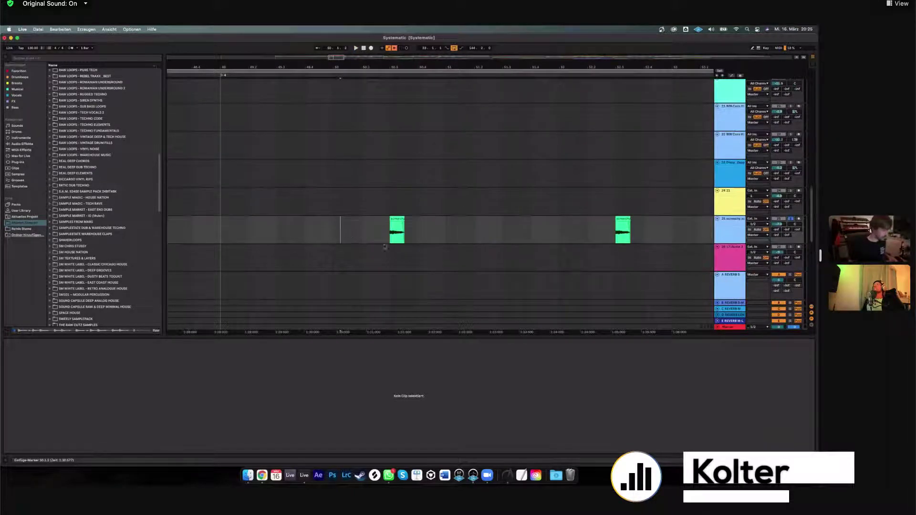
Play the soloed scratch track from bar 50 and open its bar 50 clip to show the waveform.
{"action": "left_click", "coordinate": [333, 228]}
{"action": "key", "text": "space"}
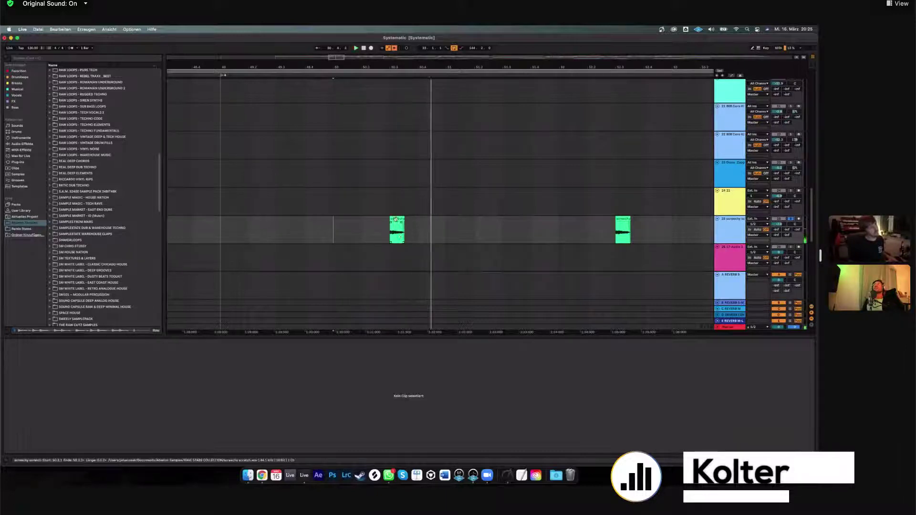
{"action": "left_click", "coordinate": [399, 234]}
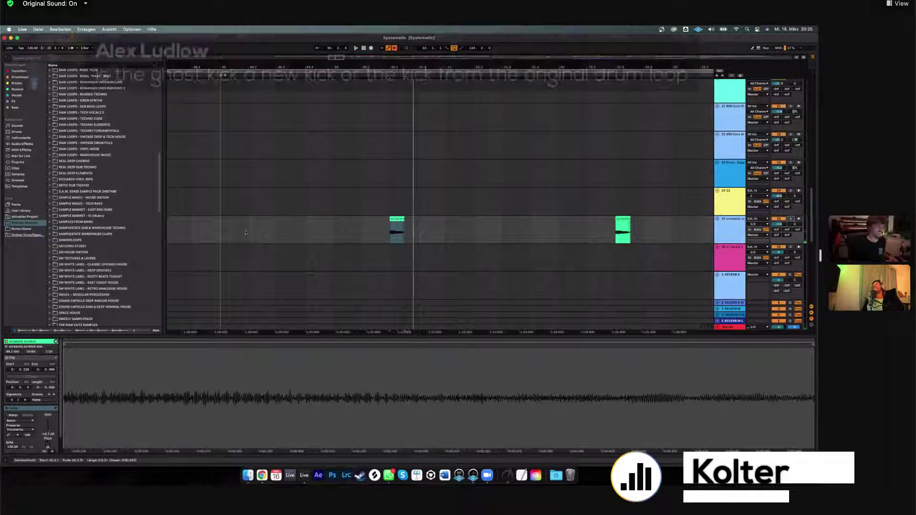
Return to the breakbeat and bass tracks and play the arrangement from bar 49 without the scratch solo.
{"action": "left_click", "coordinate": [418, 187]}
{"action": "scroll", "coordinate": [418, 187], "scroll_direction": "up", "scroll_amount": 10}
{"action": "scroll", "coordinate": [418, 187], "scroll_direction": "up", "scroll_amount": 3}
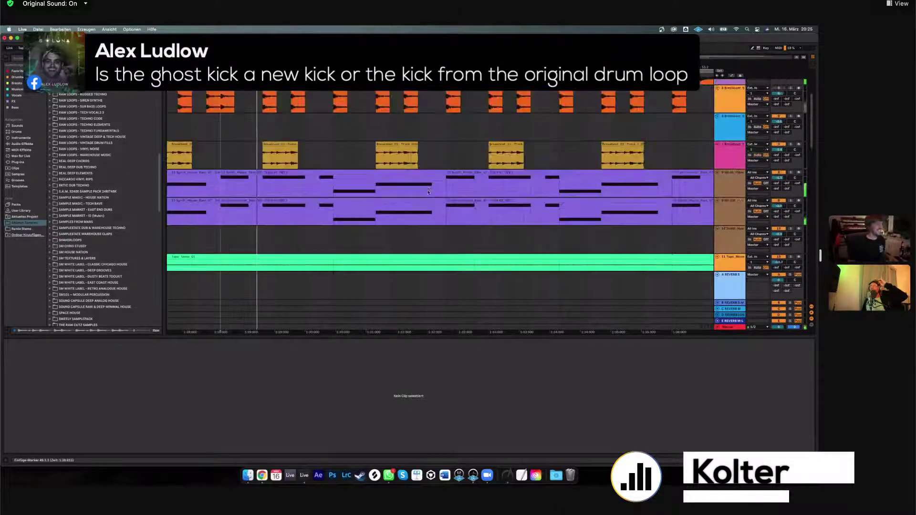
Return to the breakbeat tracks, show track 4's effects chain and select the end of track 5's ghost kick clip at bar 49.
{"action": "scroll", "coordinate": [422, 186], "scroll_direction": "down", "scroll_amount": 2}
{"action": "scroll", "coordinate": [427, 185], "scroll_direction": "up", "scroll_amount": 5}
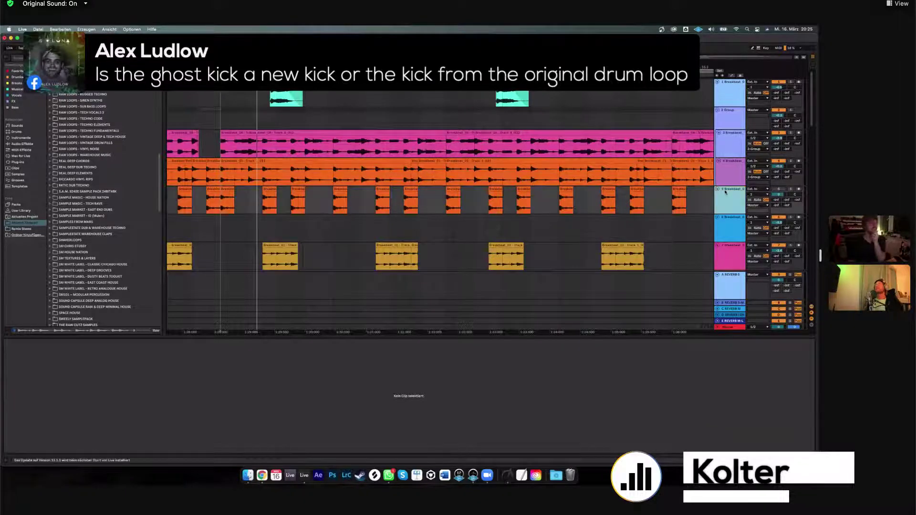
{"action": "key", "text": "ctrl+z"}
{"action": "left_click", "coordinate": [730, 171]}
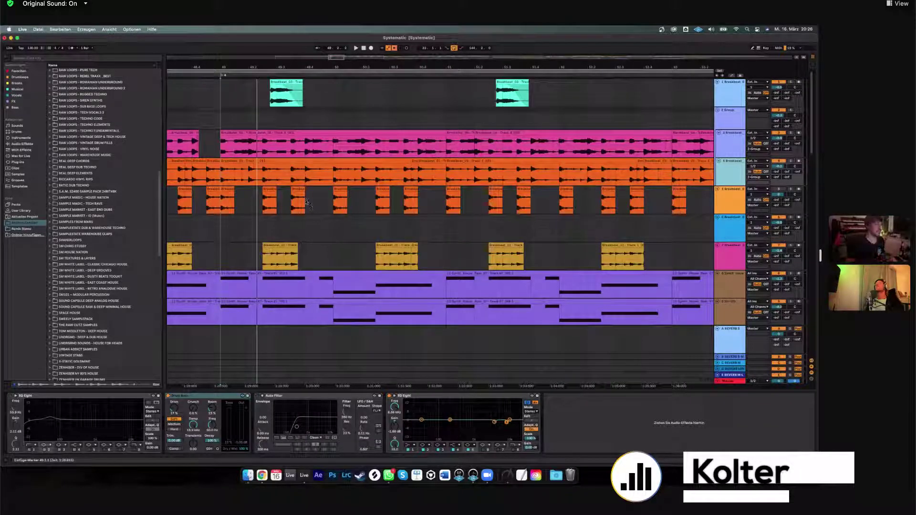
{"action": "left_click_drag", "start_coordinate": [221, 203], "coordinate": [234, 203]}
{"action": "left_click", "coordinate": [238, 203]}
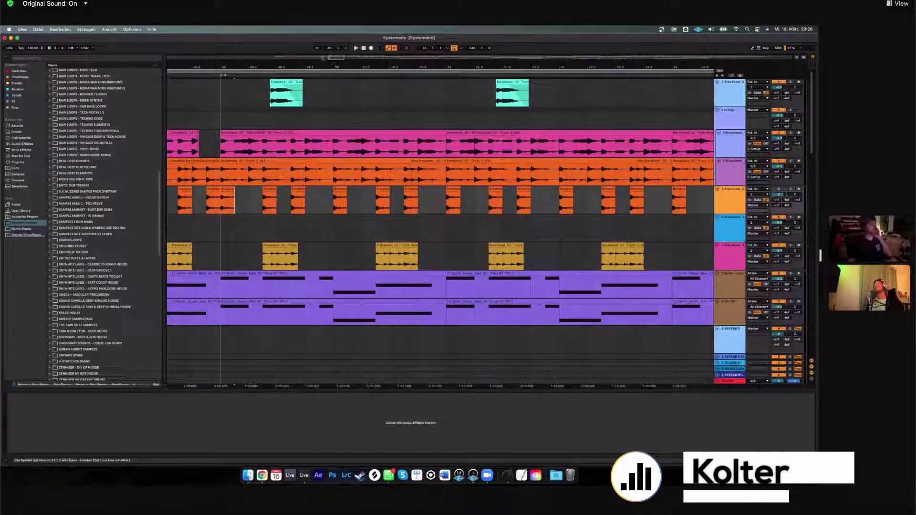
Solo breakbeat track 4, play its clip from bar 49 and mark the loop's opening beat.
{"action": "scroll", "coordinate": [329, 182], "scroll_direction": "up", "scroll_amount": 4}
{"action": "scroll", "coordinate": [333, 165], "scroll_direction": "up", "scroll_amount": 3}
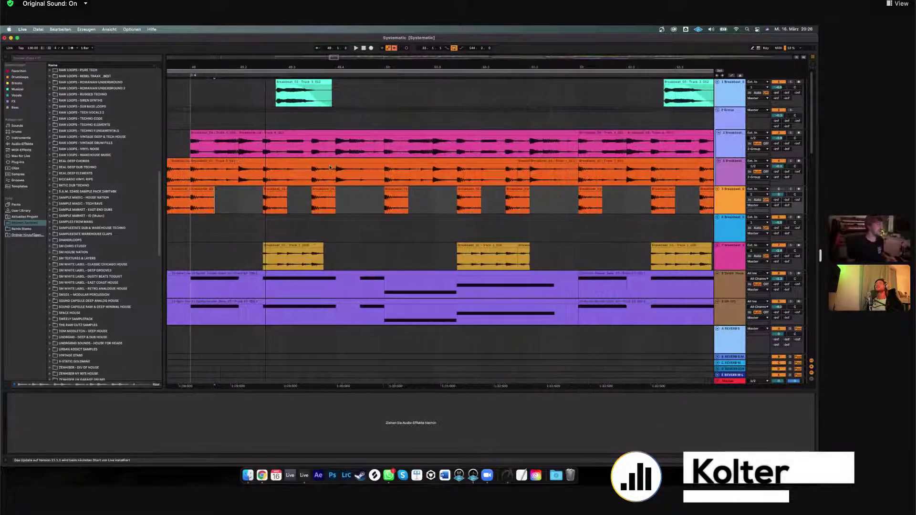
{"action": "left_click", "coordinate": [459, 168]}
{"action": "left_click", "coordinate": [362, 172]}
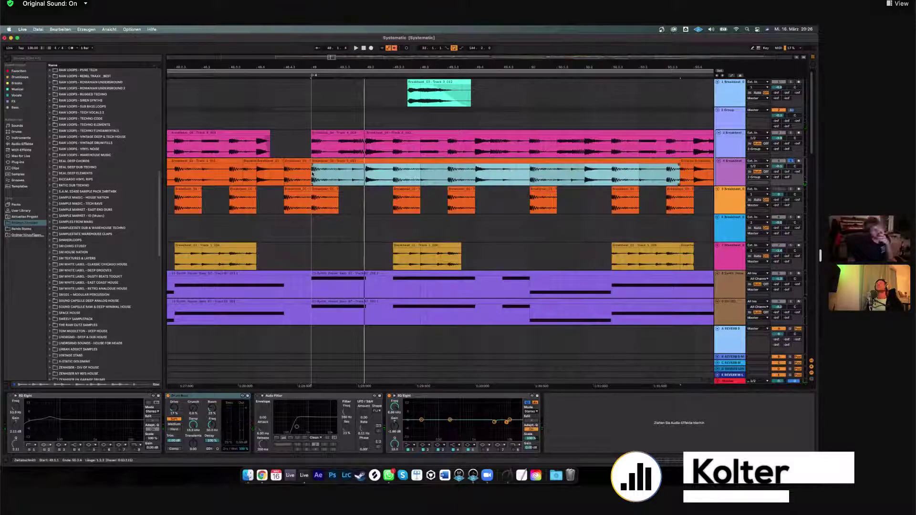
{"action": "left_click", "coordinate": [342, 177]}
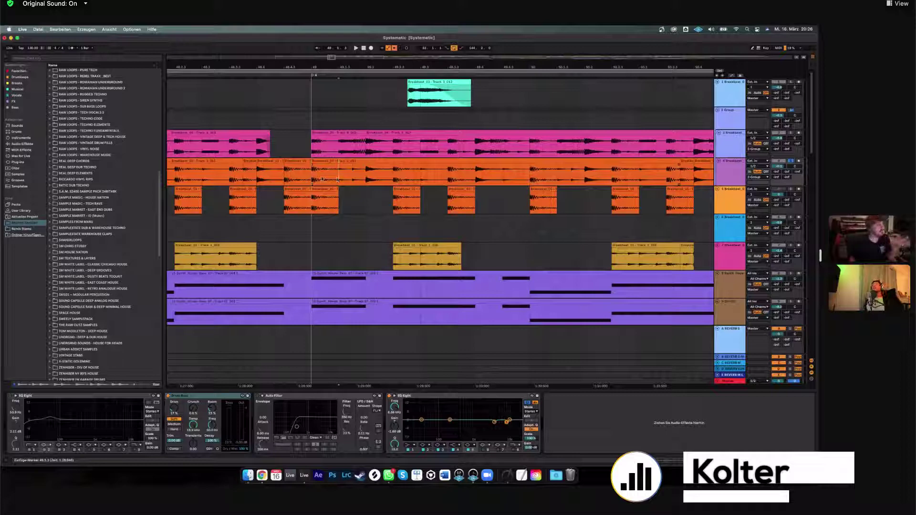
{"action": "left_click_drag", "start_coordinate": [311, 178], "coordinate": [366, 176]}
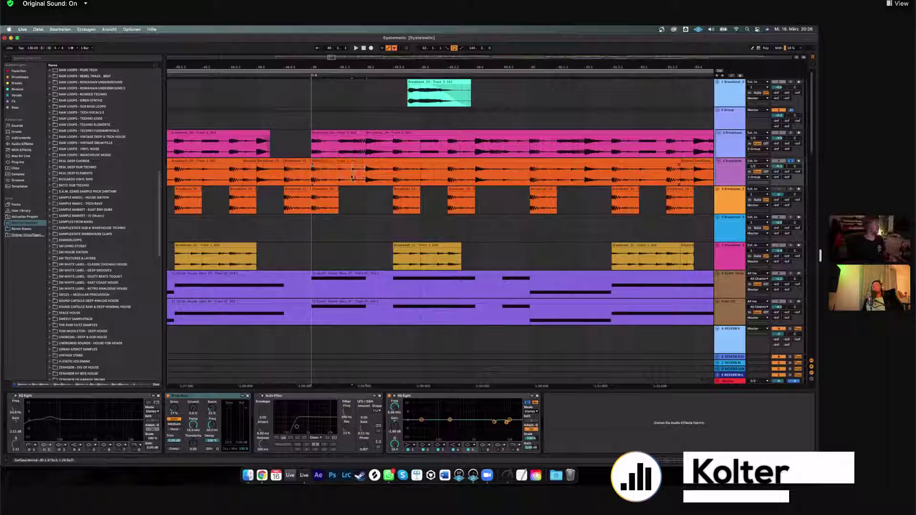
Solo and play track 5's ghost kick clip at bar 49, and compare it with breakbeat group 2 soloed.
{"action": "left_click", "coordinate": [783, 194]}
{"action": "left_click", "coordinate": [790, 188]}
{"action": "key", "text": "space"}
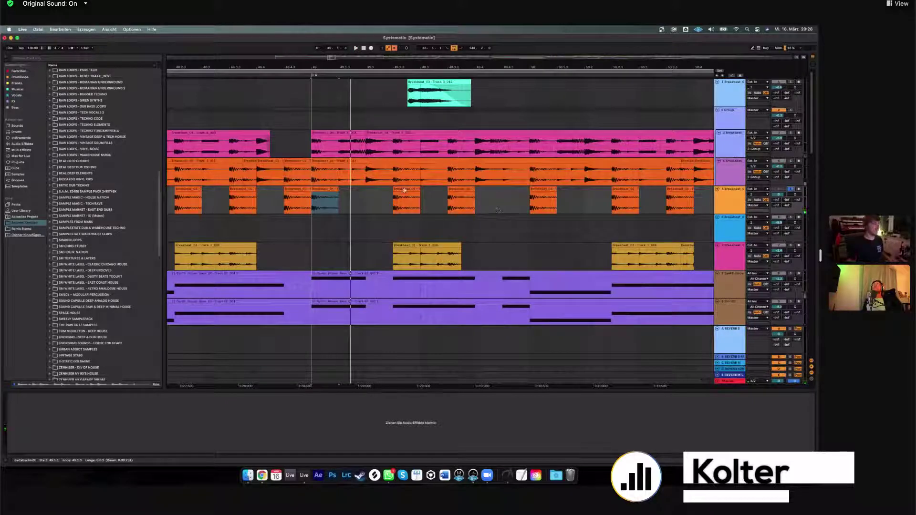
{"action": "left_click", "coordinate": [318, 190]}
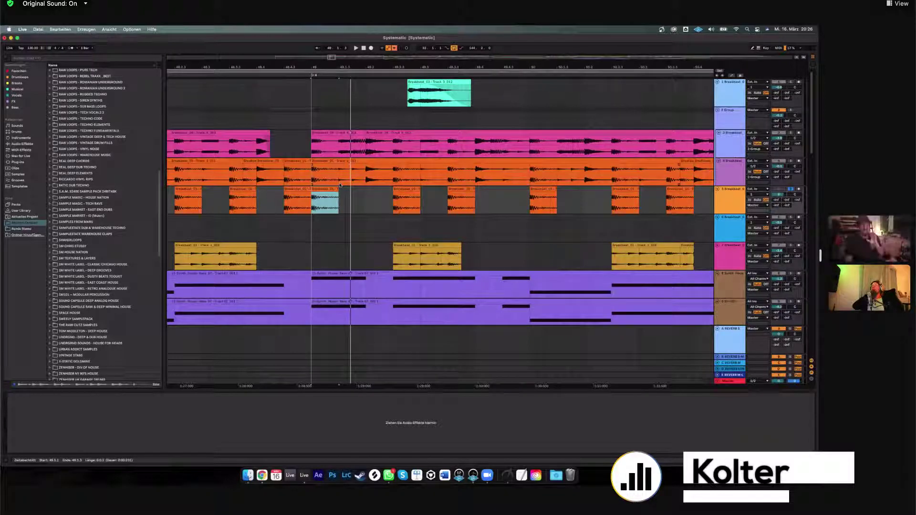
{"action": "left_click", "coordinate": [339, 189]}
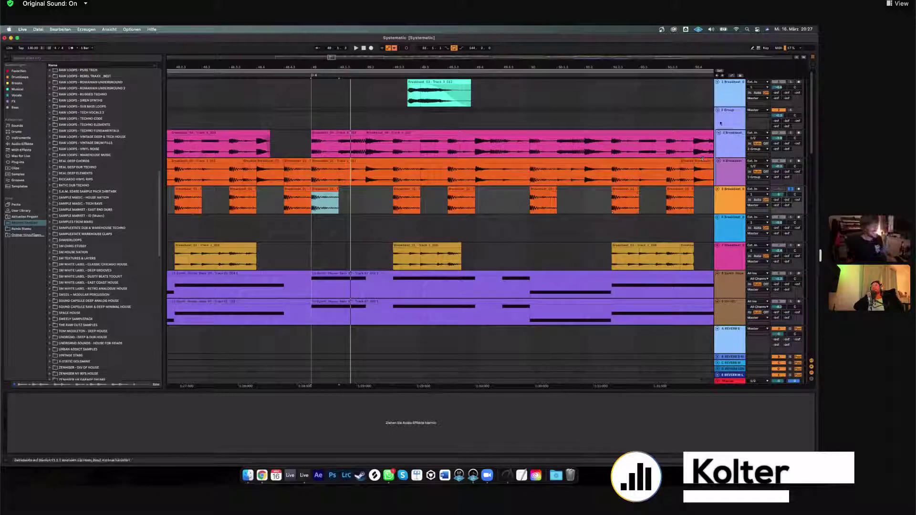
{"action": "left_click", "coordinate": [742, 113]}
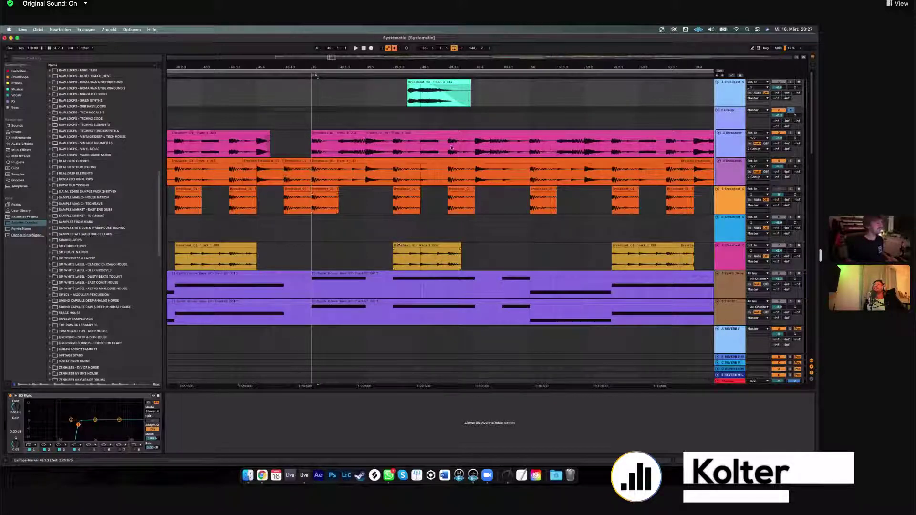
Solo breakbeat track 1, play its clip in bar 49 and open the clip to show its waveform.
{"action": "left_click", "coordinate": [439, 83]}
{"action": "left_click_drag", "start_coordinate": [415, 93], "coordinate": [457, 91]}
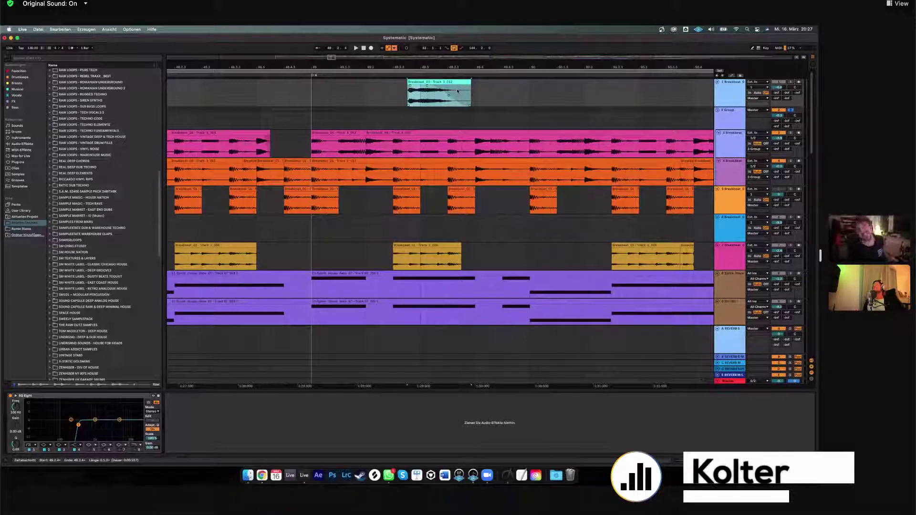
{"action": "left_click_drag", "start_coordinate": [456, 91], "coordinate": [457, 95]}
{"action": "key", "text": "space"}
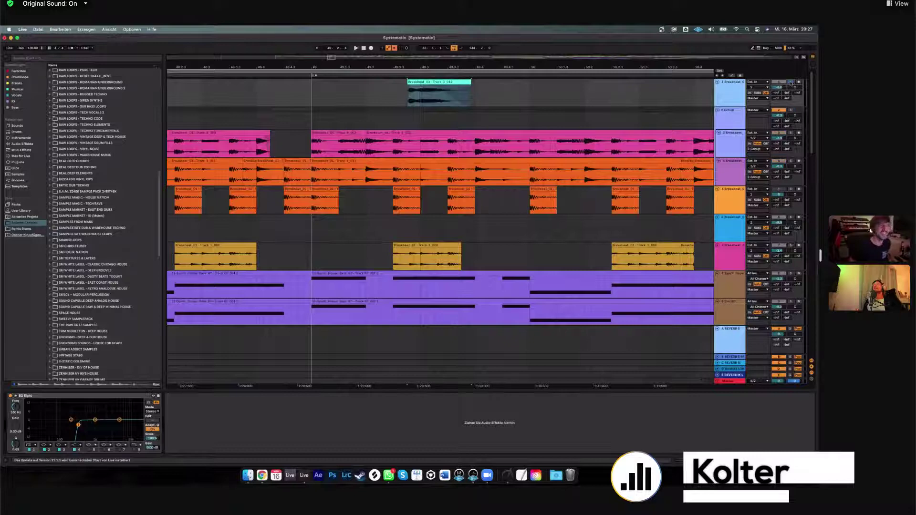
{"action": "left_click", "coordinate": [431, 82]}
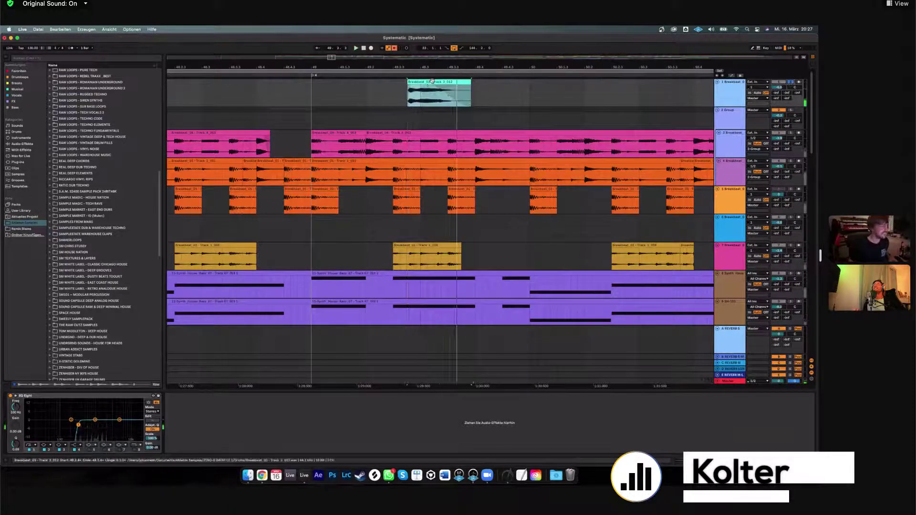
{"action": "double_click", "coordinate": [449, 95]}
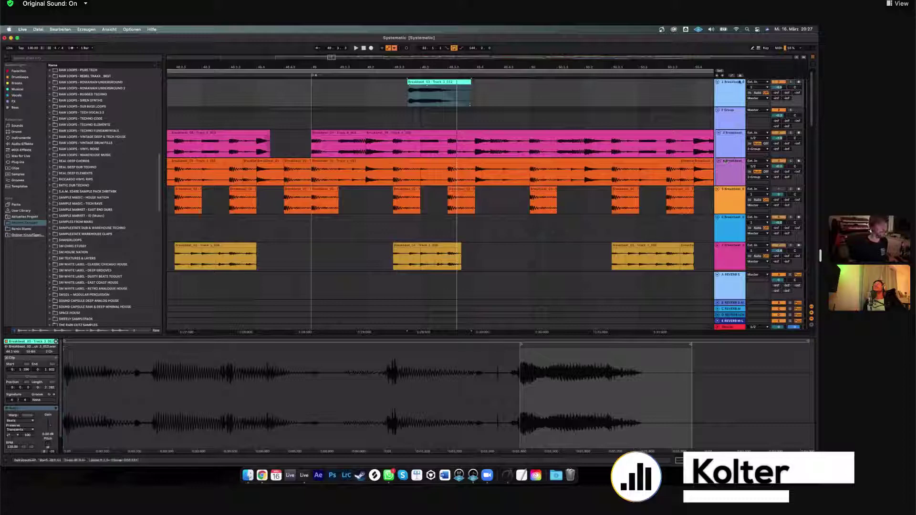
Extend the start of track 1's clip back before bar 49, play the longer loop and undo the extension.
{"action": "key", "text": "minus"}
{"action": "key", "text": "minus"}
{"action": "key", "text": "minus"}
{"action": "key", "text": "plus"}
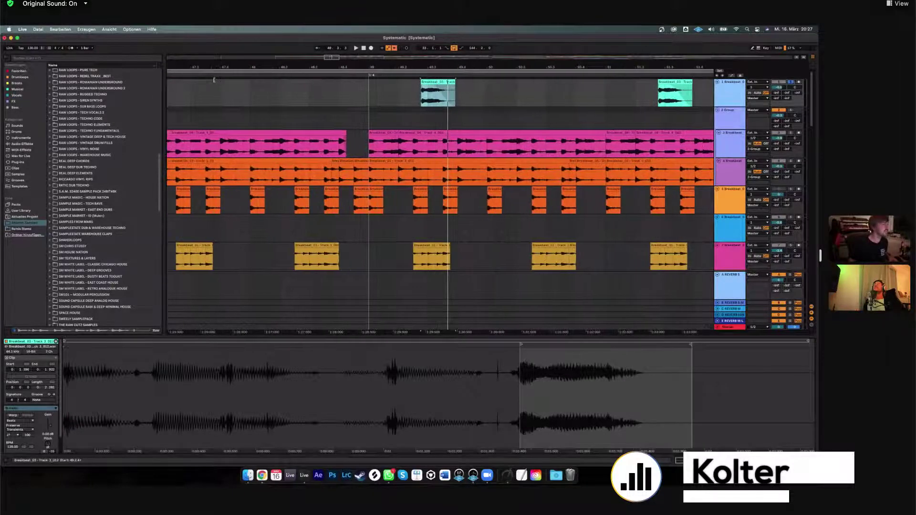
{"action": "left_click_drag", "start_coordinate": [421, 93], "coordinate": [214, 80]}
{"action": "key", "text": "space"}
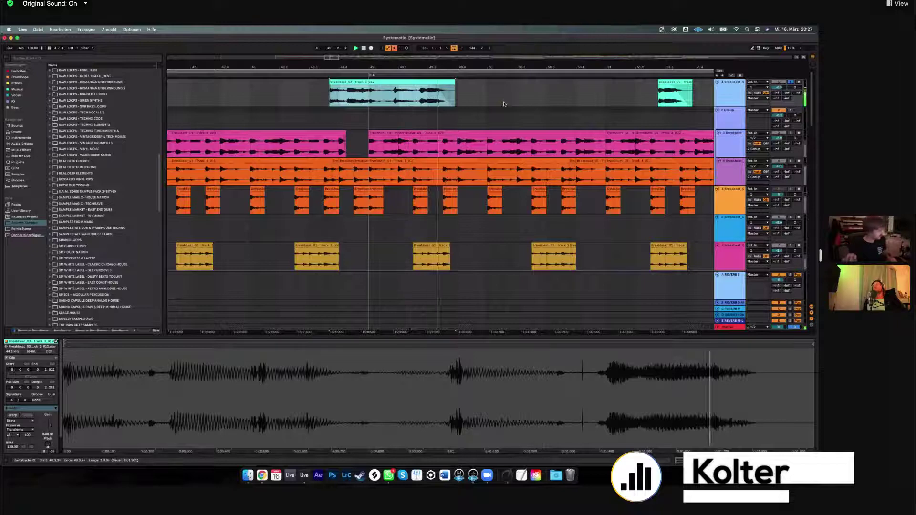
{"action": "key", "text": "super+z"}
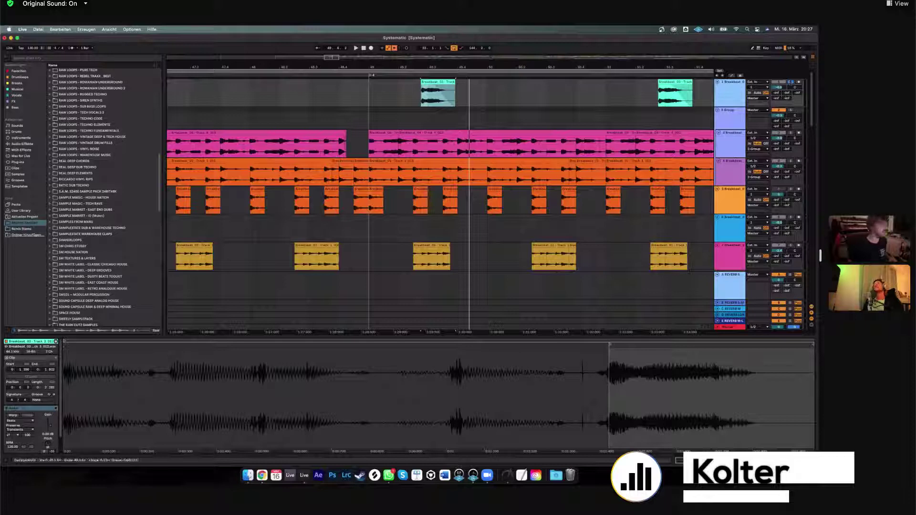
Solo the Synth House Bass track to hear it from bar 49, and group it with the SH-101 track.
{"action": "left_click", "coordinate": [689, 271]}
{"action": "scroll", "coordinate": [787, 179], "scroll_direction": "down", "scroll_amount": 5}
{"action": "left_click", "coordinate": [790, 168]}
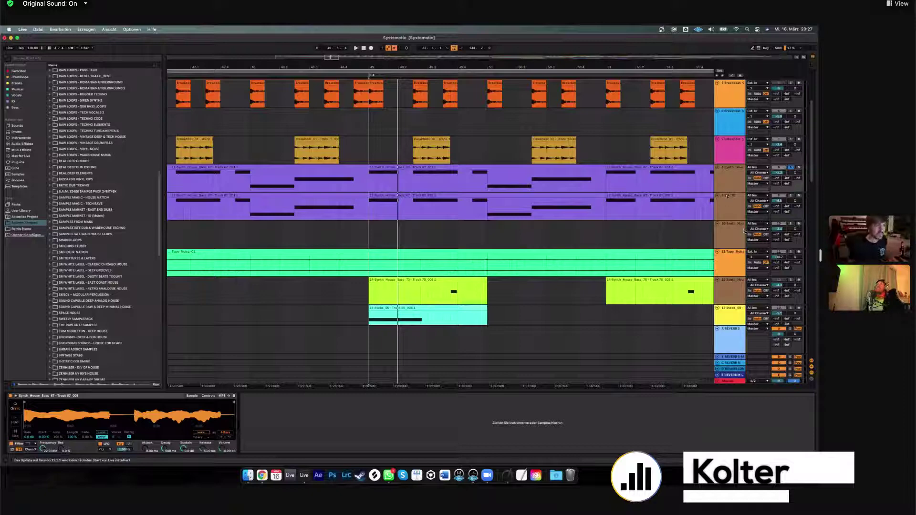
{"action": "left_click", "coordinate": [732, 187]}
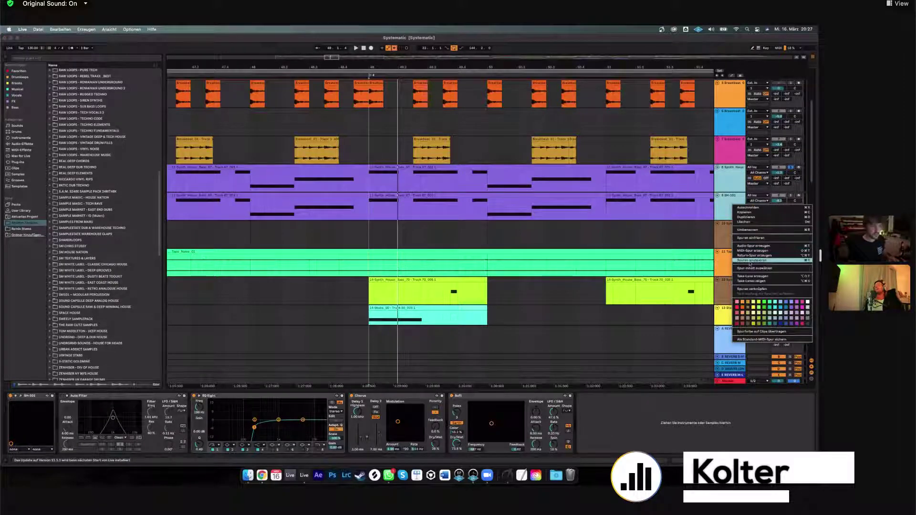
{"action": "left_click", "coordinate": [750, 260]}
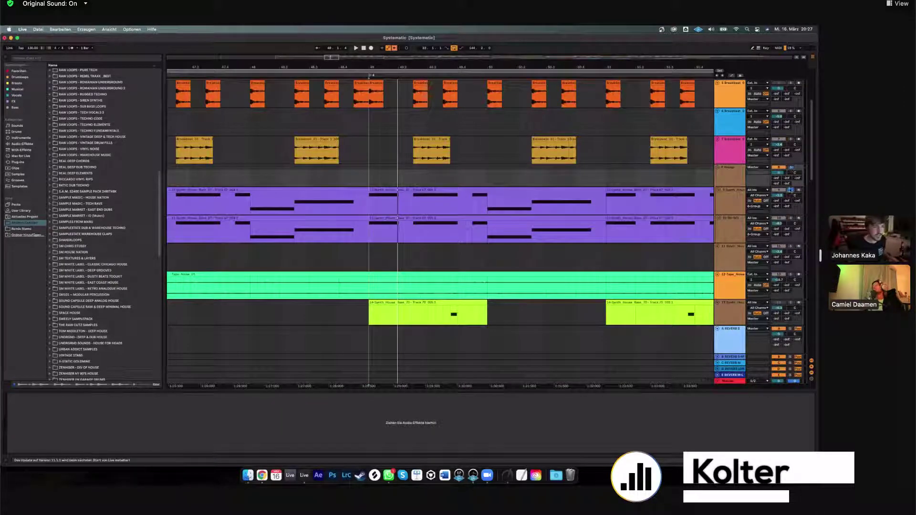
Play the soloed Synth House Bass track and select its two-bar clip at bar 49 to show its sampler.
{"action": "key", "text": "space"}
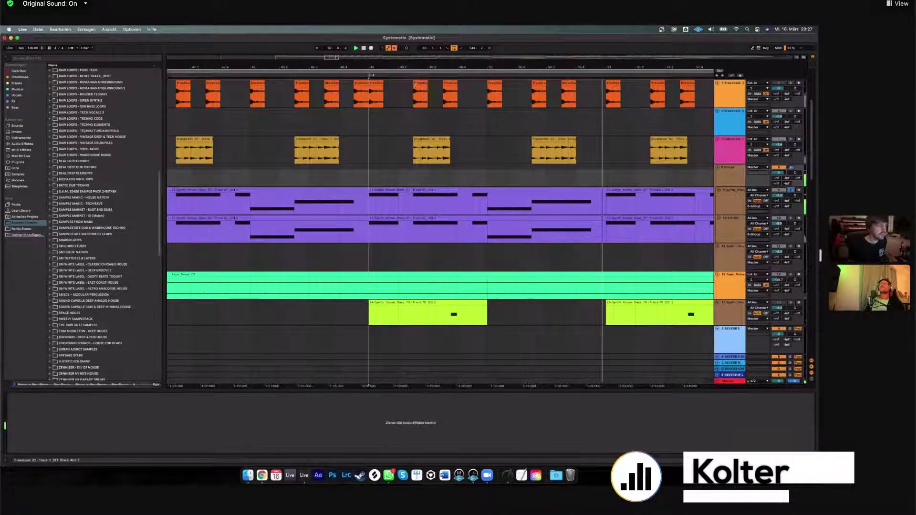
{"action": "scroll", "coordinate": [372, 133], "scroll_direction": "down", "scroll_amount": 5}
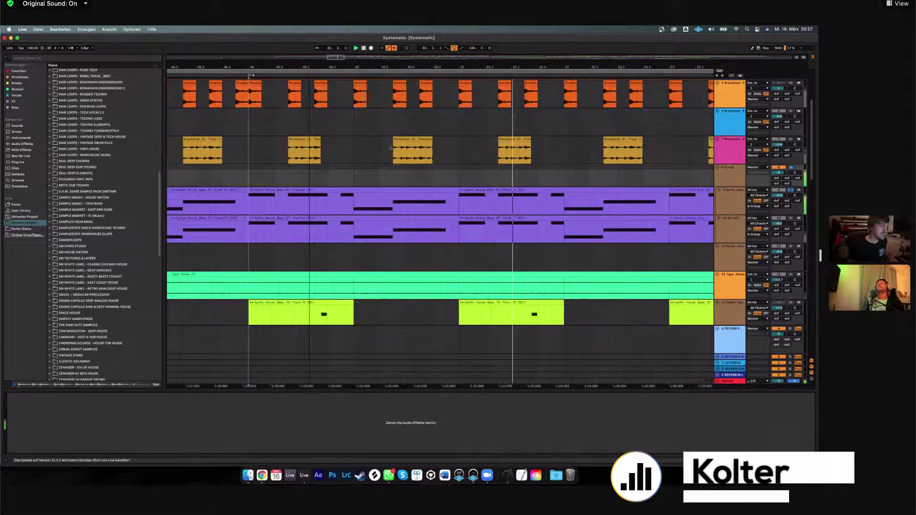
{"action": "left_click", "coordinate": [364, 190]}
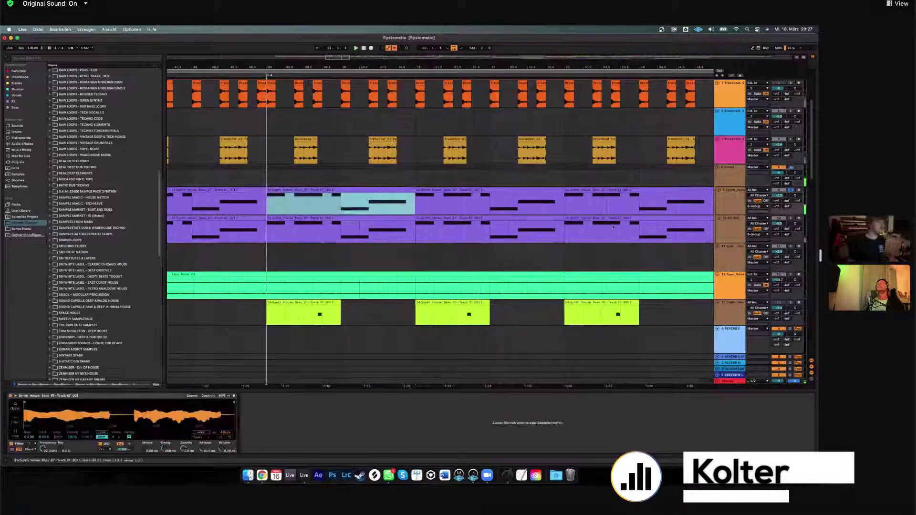
{"action": "key", "text": "space"}
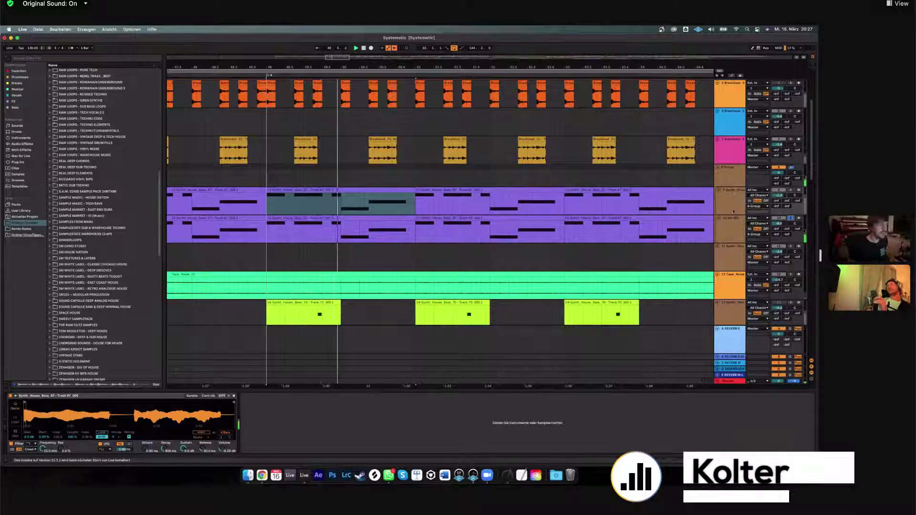
Play the SH-101 layer with its effects chain shown, and select its bar 49 clip and the last effect in the chain.
{"action": "key", "text": "shift+Tab"}
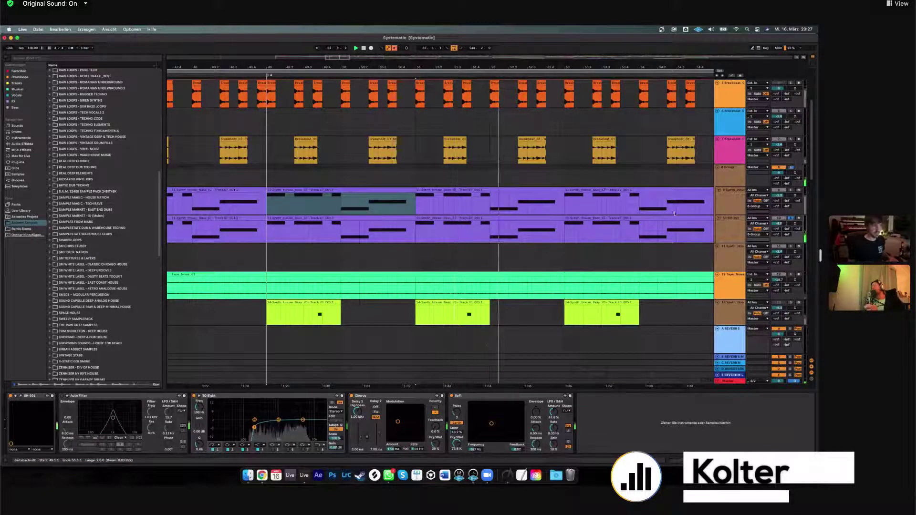
{"action": "left_click", "coordinate": [367, 220]}
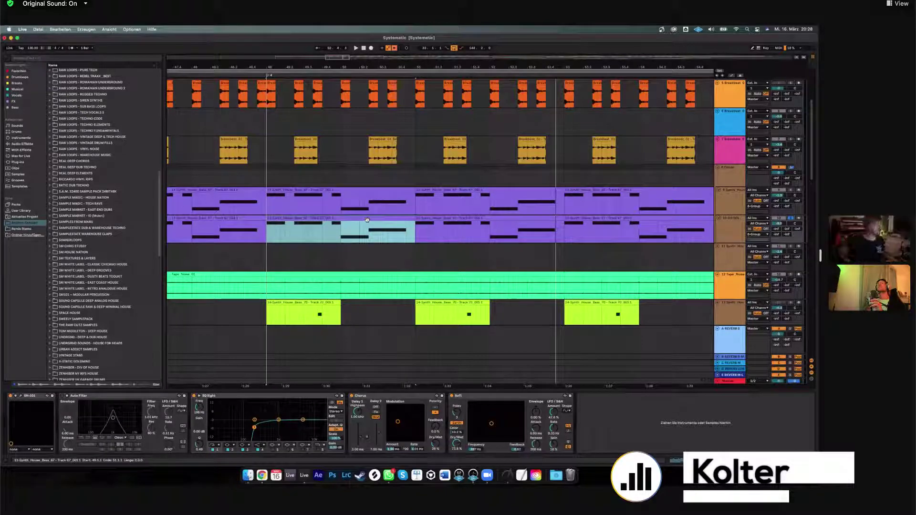
{"action": "left_click", "coordinate": [585, 395]}
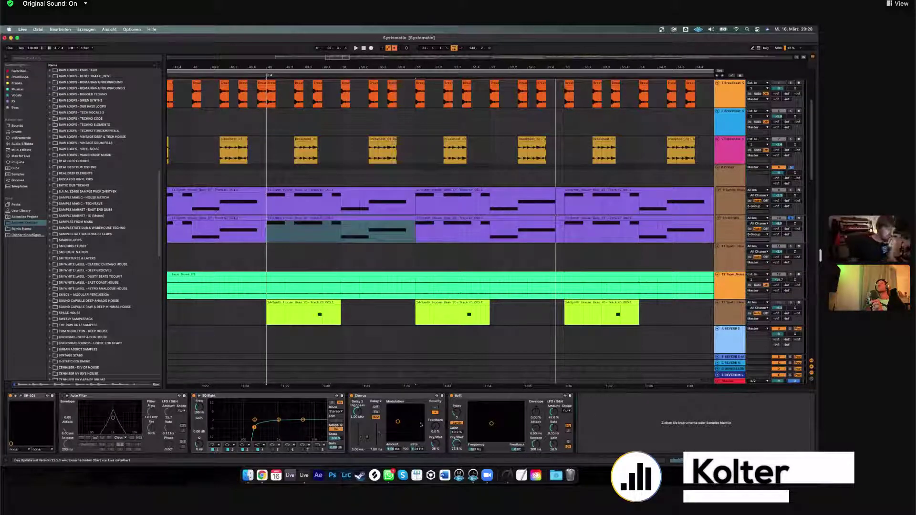
{"action": "left_click", "coordinate": [469, 396]}
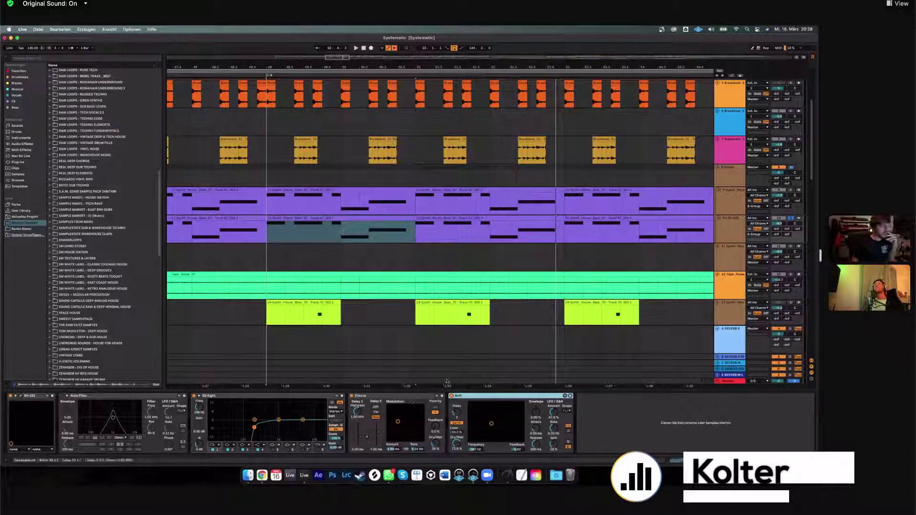
Solo the bass group and play both bass layers together from bar 49.
{"action": "left_click", "coordinate": [790, 167]}
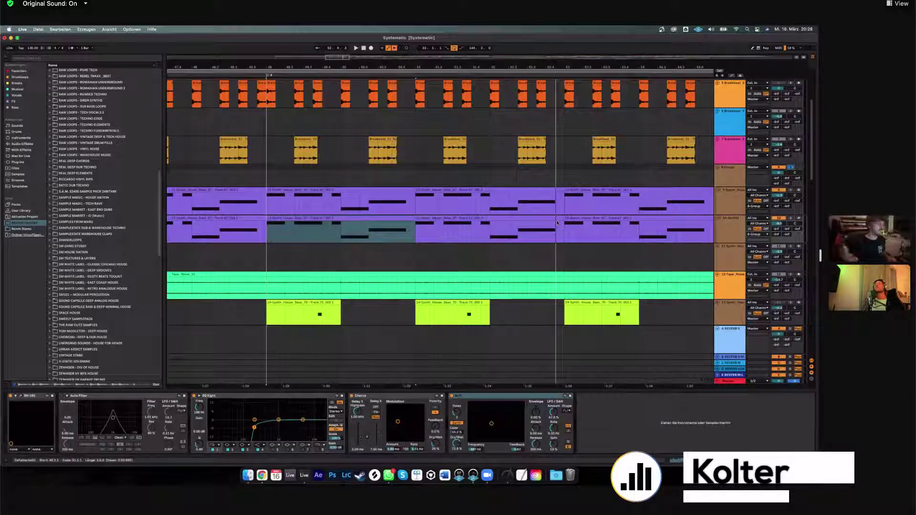
{"action": "left_click", "coordinate": [364, 190]}
{"action": "key", "text": "space"}
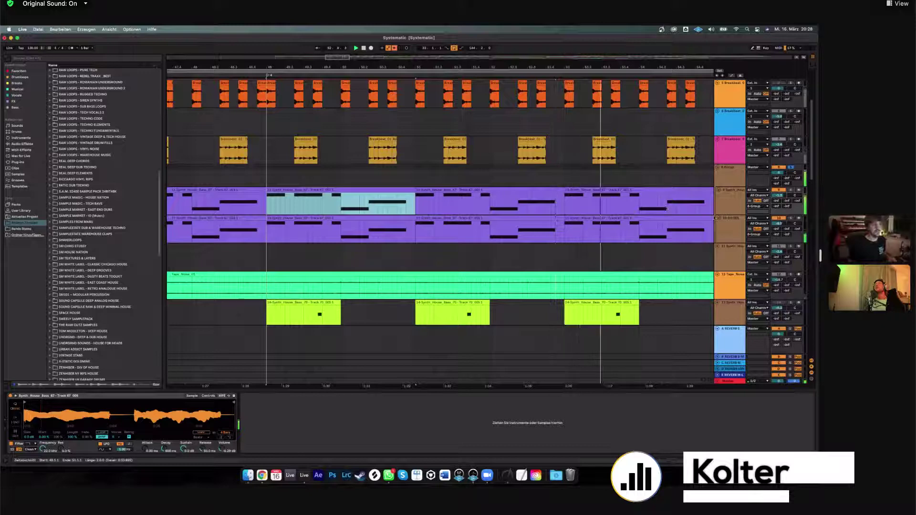
Examine where the bass clips sit across the wider arrangement and show the SH-101 track's effects chain.
{"action": "left_click_drag", "start_coordinate": [329, 58], "coordinate": [404, 140]}
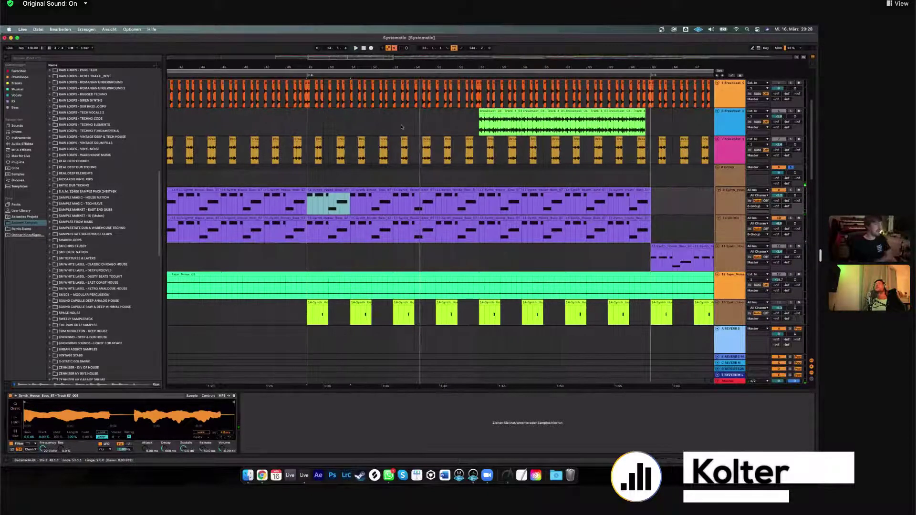
{"action": "left_click", "coordinate": [618, 227]}
{"action": "left_click", "coordinate": [607, 203]}
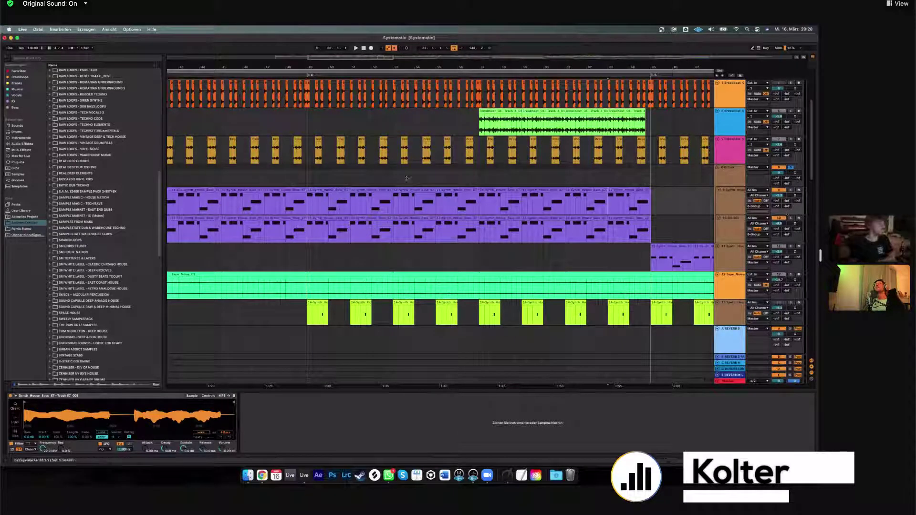
{"action": "scroll", "coordinate": [414, 145], "scroll_direction": "down", "scroll_amount": 3}
{"action": "scroll", "coordinate": [393, 133], "scroll_direction": "down", "scroll_amount": 5}
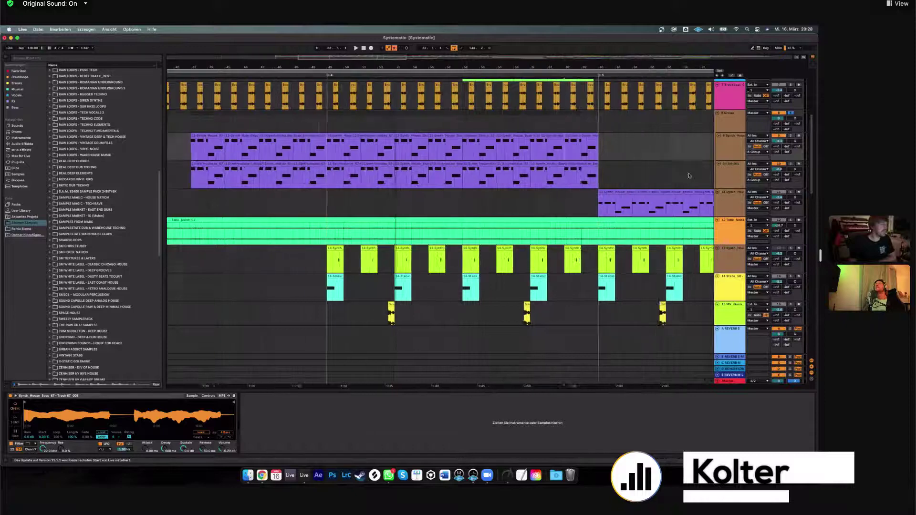
{"action": "left_click", "coordinate": [736, 180]}
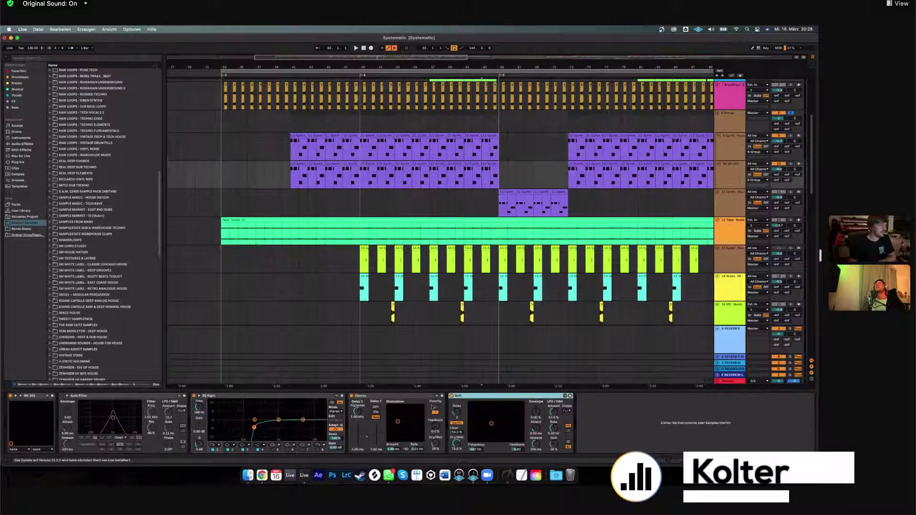
Browse the audio effects library and look at the Phaser-Flanger presets, with the SH-101 effects chain shown.
{"action": "right_click", "coordinate": [474, 396]}
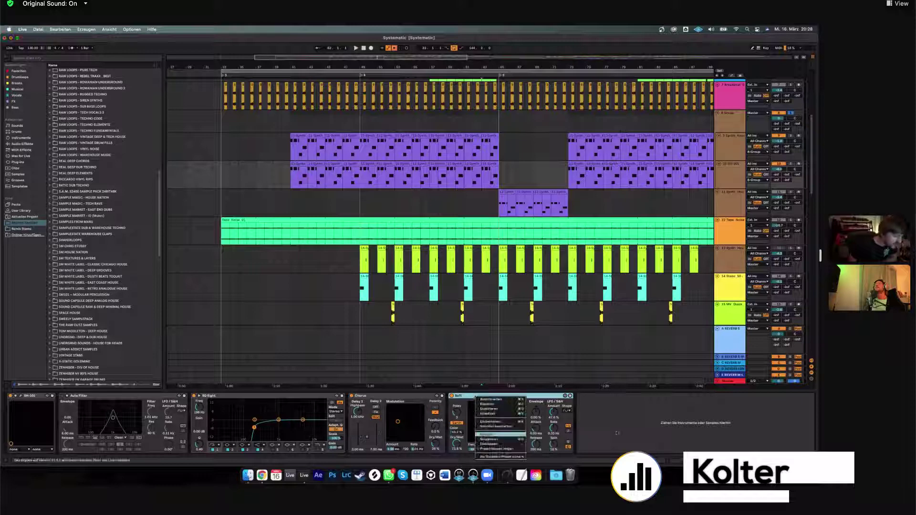
{"action": "left_click", "coordinate": [565, 415]}
{"action": "left_click", "coordinate": [28, 143]}
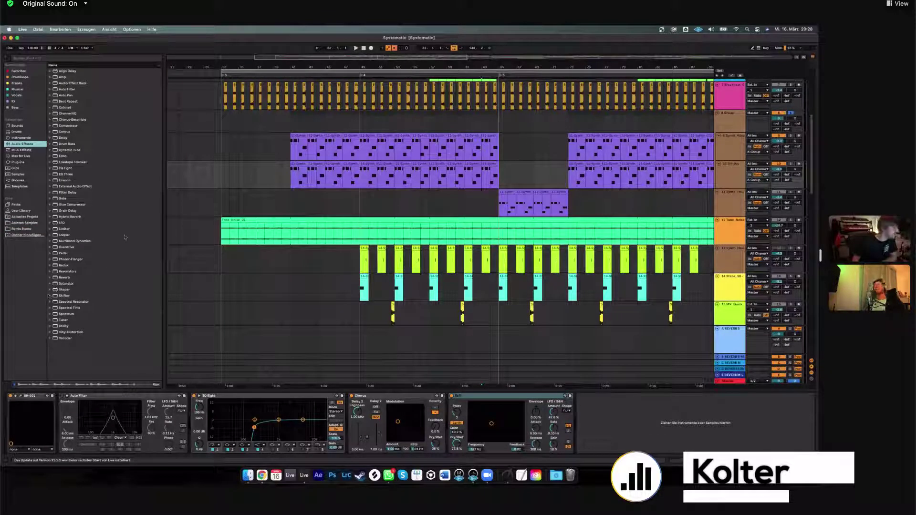
{"action": "left_click", "coordinate": [50, 260]}
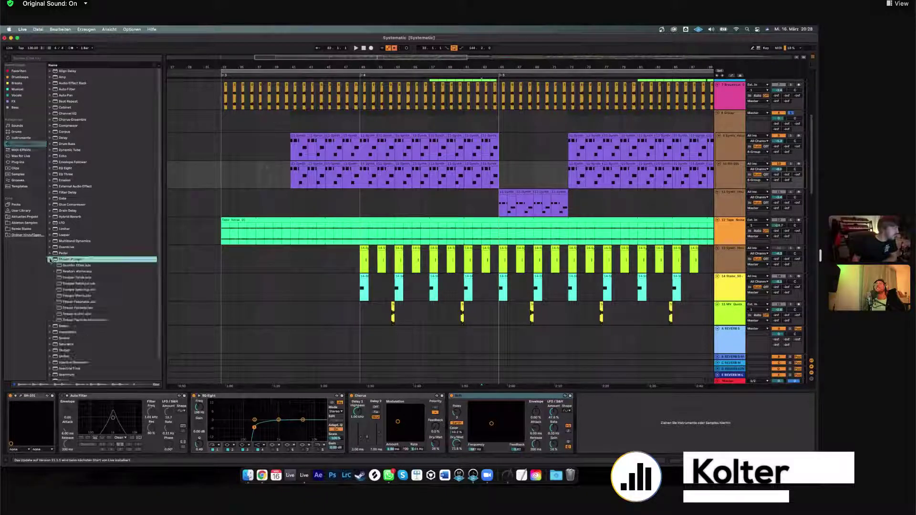
{"action": "left_click", "coordinate": [621, 423]}
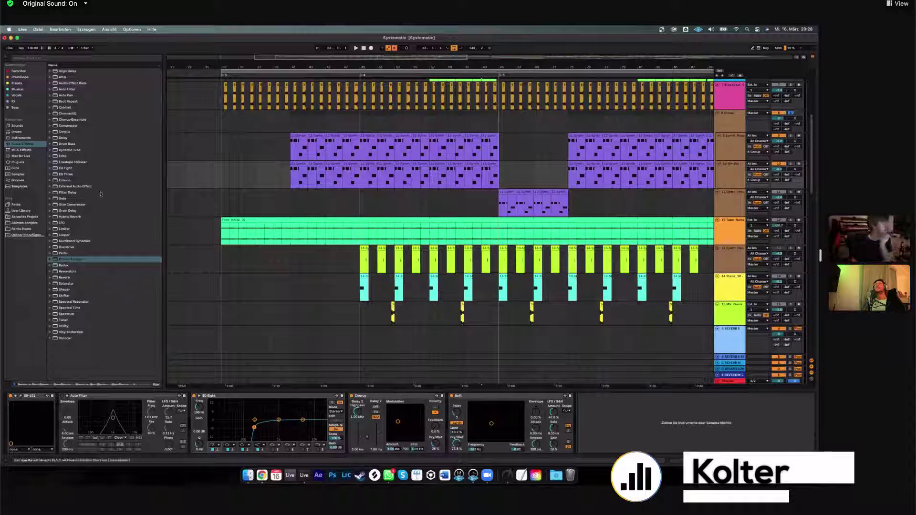
{"action": "left_click", "coordinate": [497, 118]}
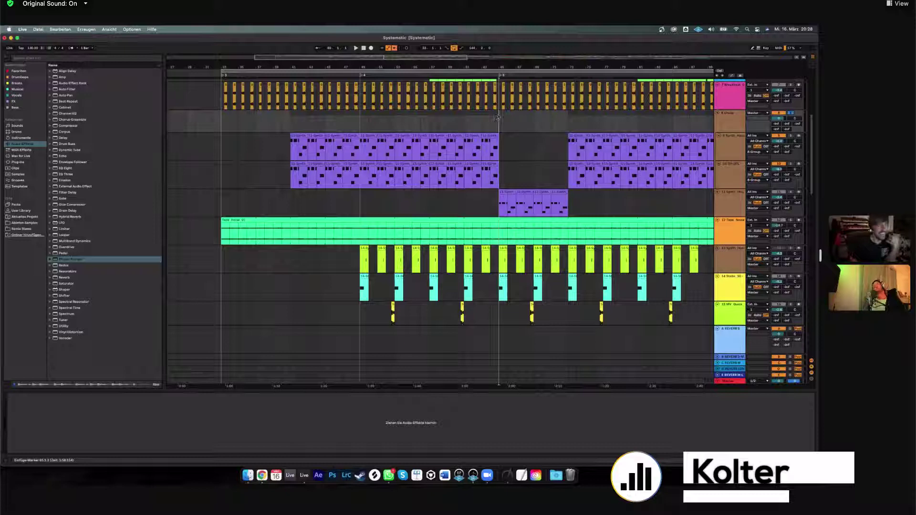
{"action": "left_click", "coordinate": [388, 182]}
Search the audio effects library for "soft", expand the matching effects' presets, and clear the search.
{"action": "left_click", "coordinate": [79, 58]}
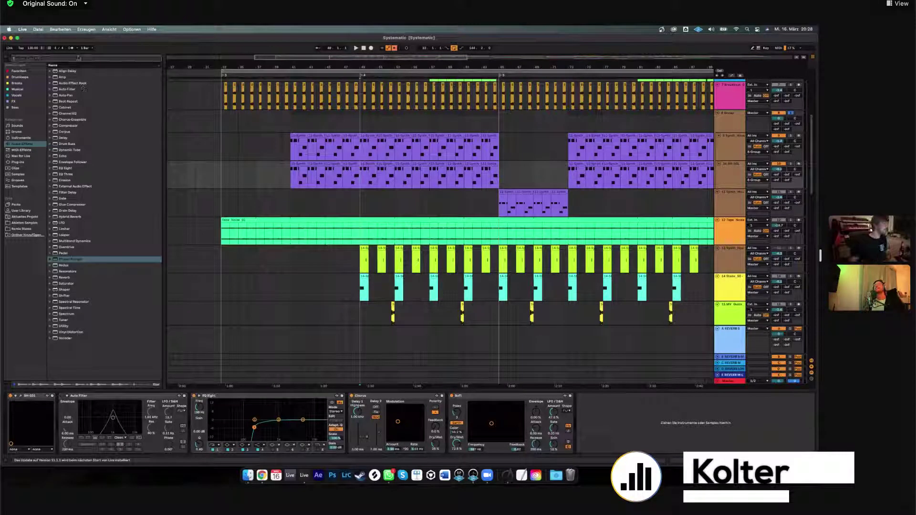
{"action": "type", "text": "soft"}
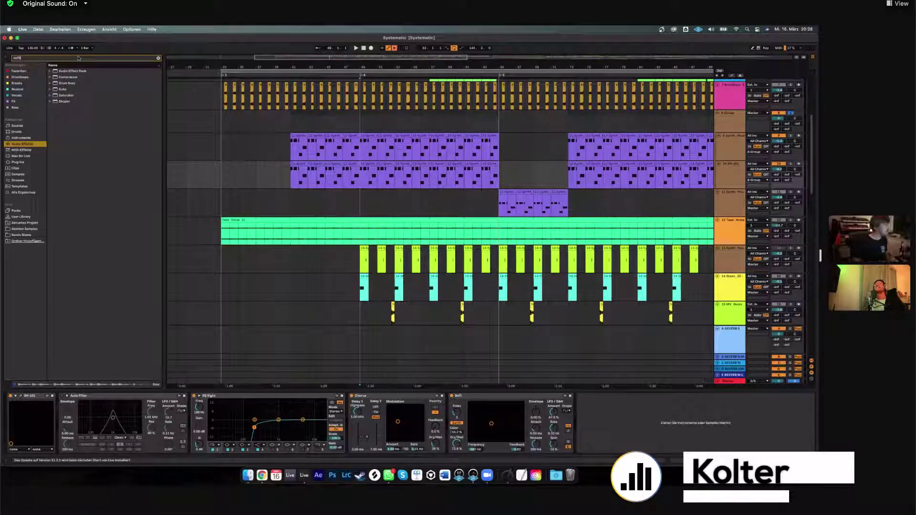
{"action": "left_click", "coordinate": [50, 101]}
{"action": "left_click", "coordinate": [50, 96]}
{"action": "left_click", "coordinate": [51, 90]}
{"action": "left_click", "coordinate": [50, 83]}
{"action": "left_click", "coordinate": [50, 77]}
{"action": "left_click", "coordinate": [49, 71]}
{"action": "left_click", "coordinate": [47, 57]}
{"action": "key", "text": "Escape"}
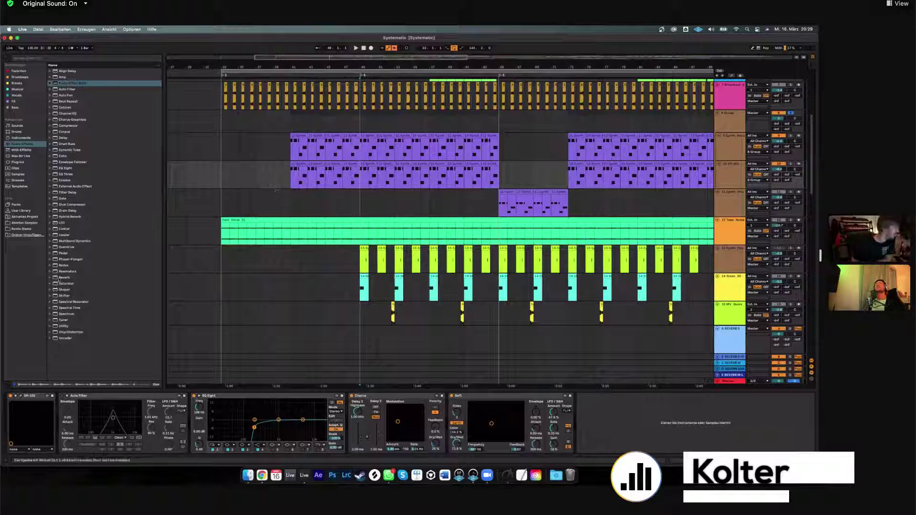
Look at the Phaser-Flanger presets and add the default Phaser-Flanger to the end of the SH-101 effects chain.
{"action": "left_click", "coordinate": [49, 260]}
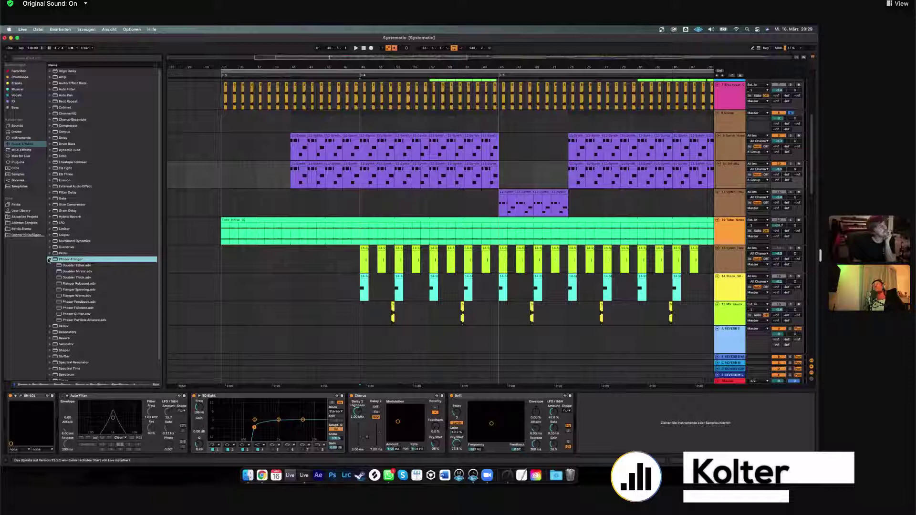
{"action": "left_click", "coordinate": [49, 260]}
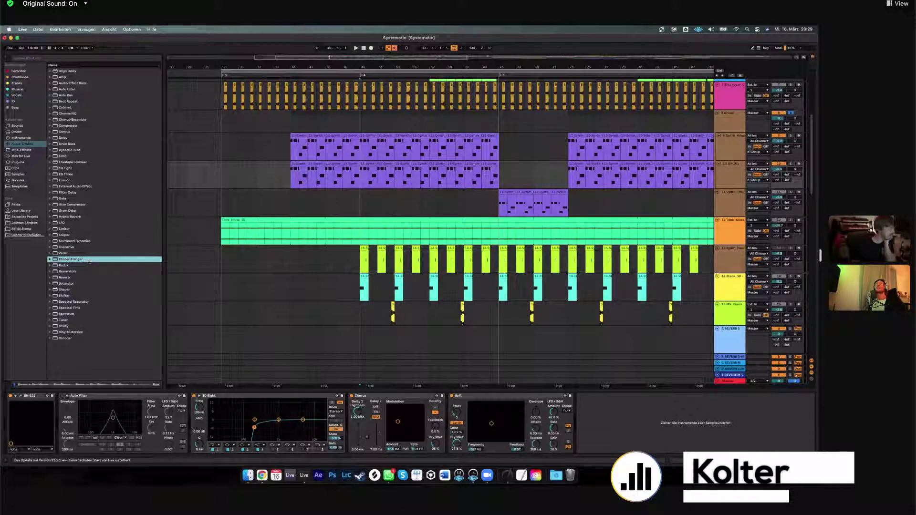
{"action": "left_click_drag", "start_coordinate": [71, 259], "coordinate": [626, 422]}
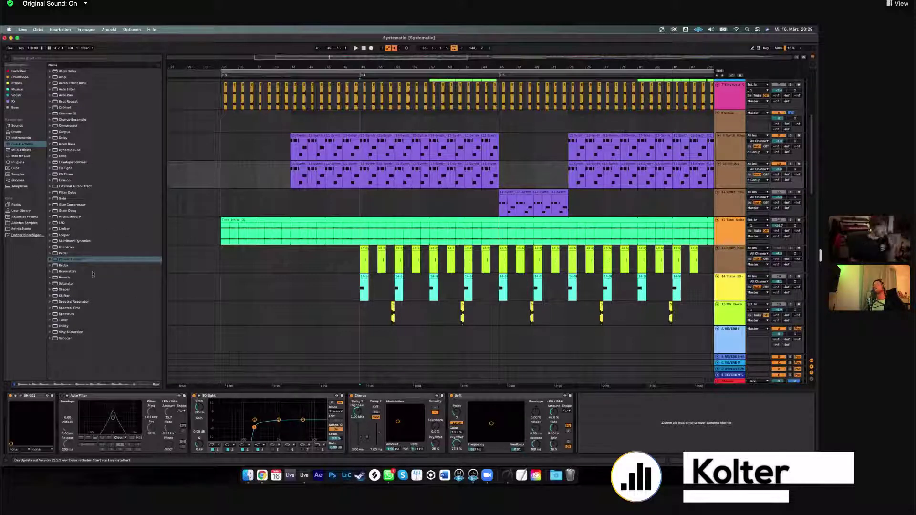
{"action": "left_click_drag", "start_coordinate": [79, 268], "coordinate": [76, 265]}
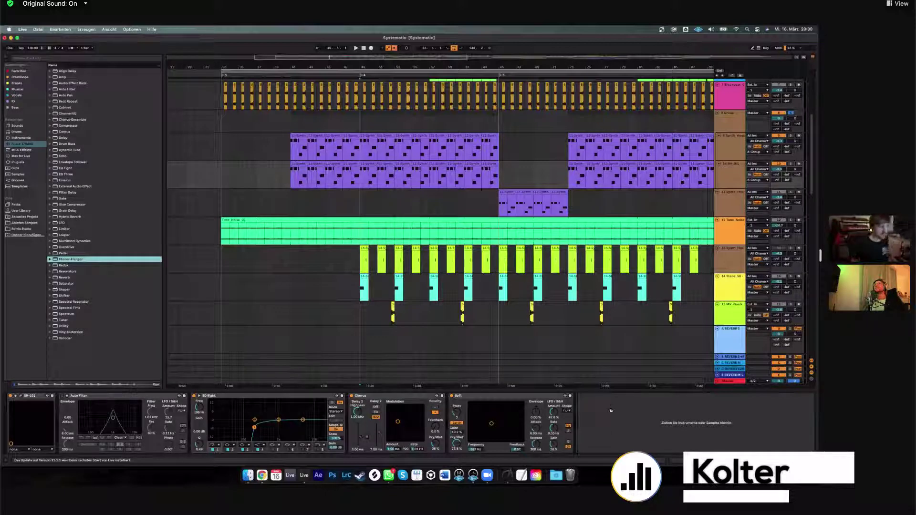
{"action": "key", "text": "Return"}
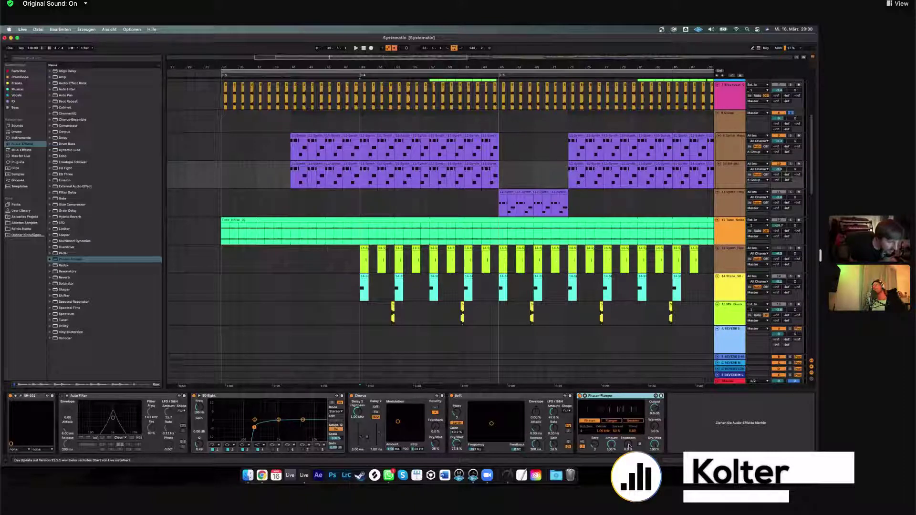
Try the Phaser-Flanger's Flanger and Doubler modes with the bass playing, and delete the device from the SH-101 chain.
{"action": "left_click", "coordinate": [612, 421]}
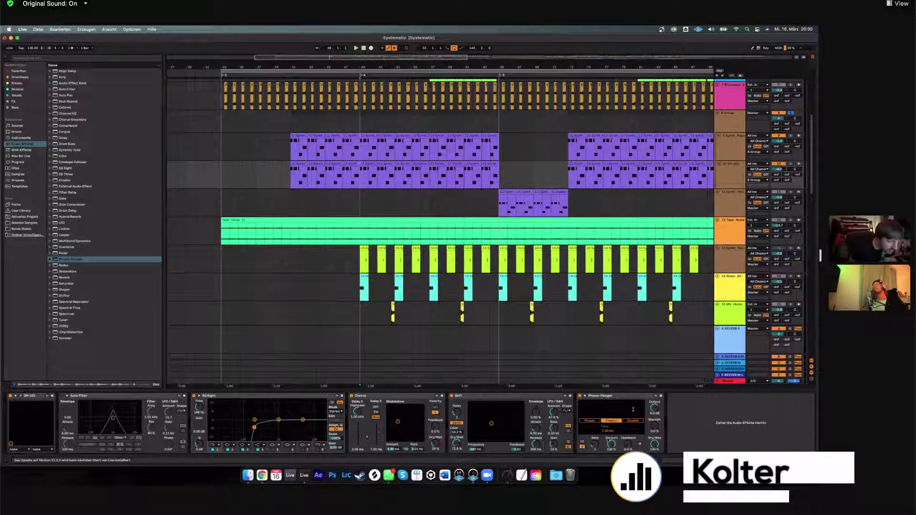
{"action": "left_click", "coordinate": [632, 421]}
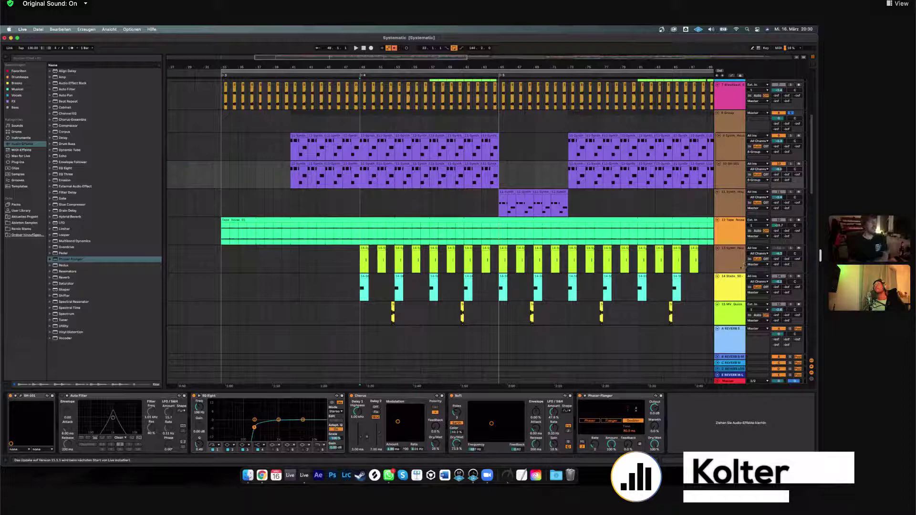
{"action": "key", "text": "space"}
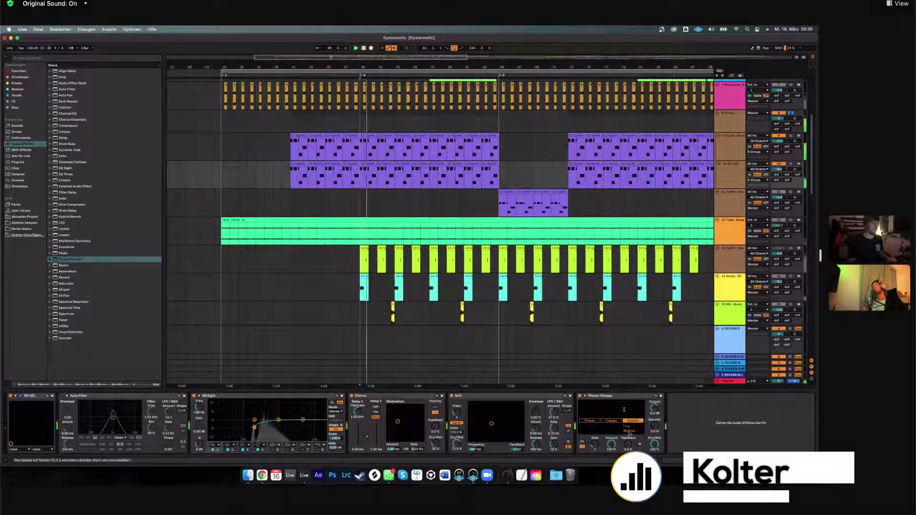
{"action": "left_click_drag", "start_coordinate": [630, 435], "coordinate": [630, 432]}
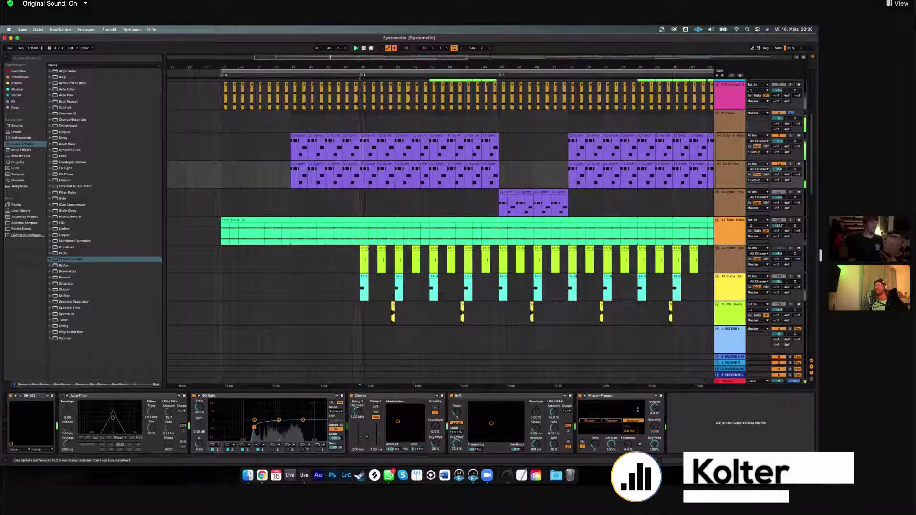
{"action": "left_click", "coordinate": [599, 396]}
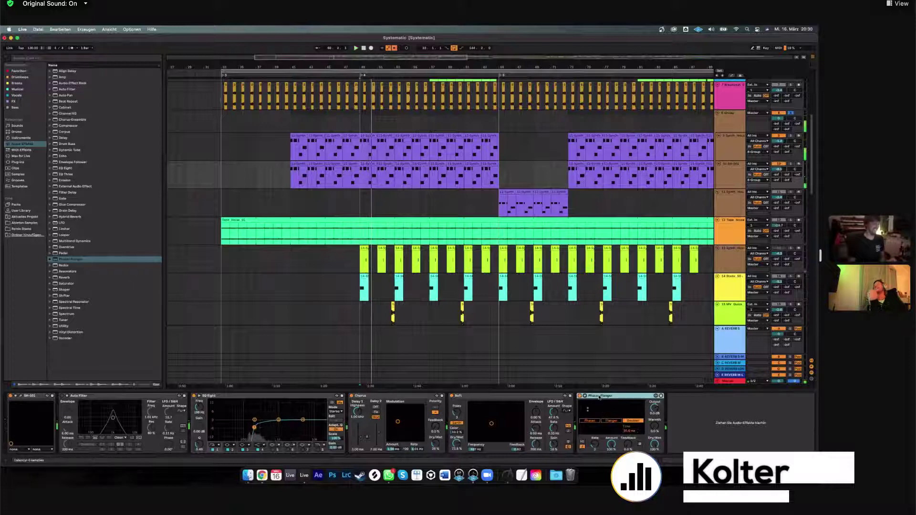
{"action": "key", "text": "Delete"}
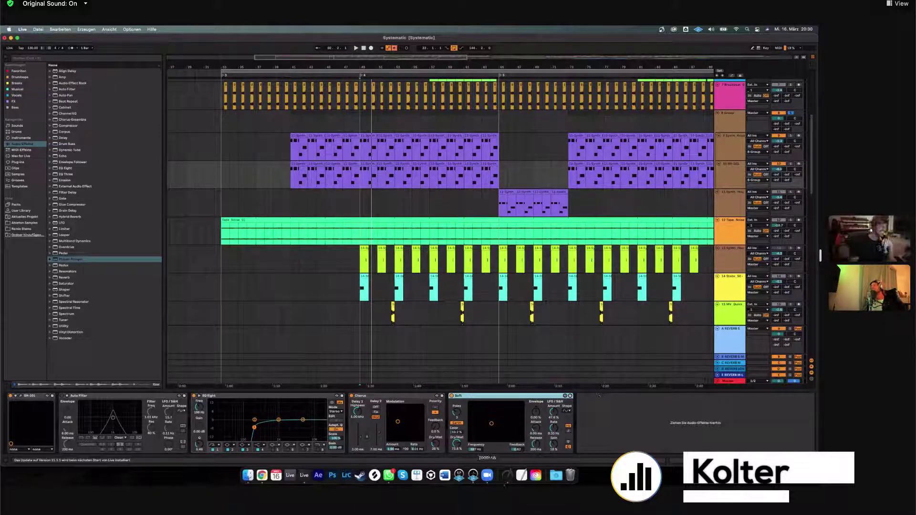
Play the arrangement from about bar 63 into the third bass track's section at bar 65.
{"action": "scroll", "coordinate": [487, 200], "scroll_direction": "down", "scroll_amount": 3}
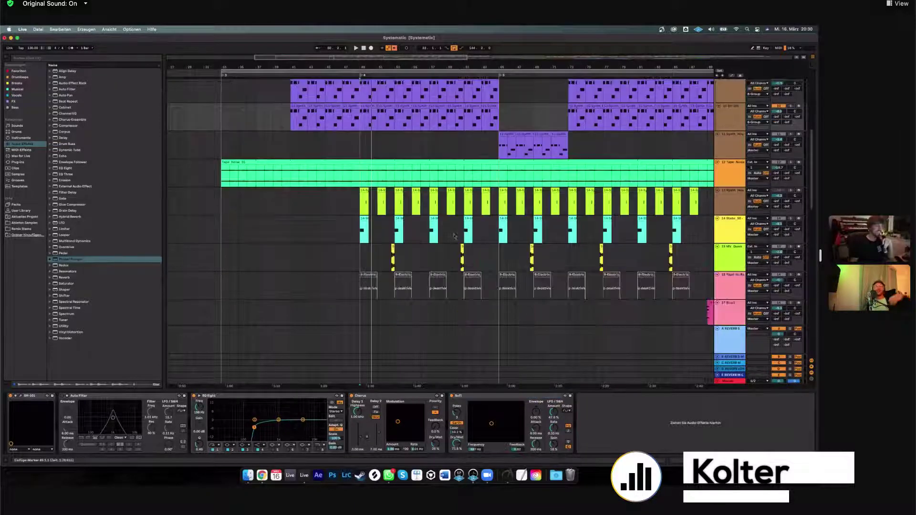
{"action": "scroll", "coordinate": [417, 76], "scroll_direction": "up", "scroll_amount": 5}
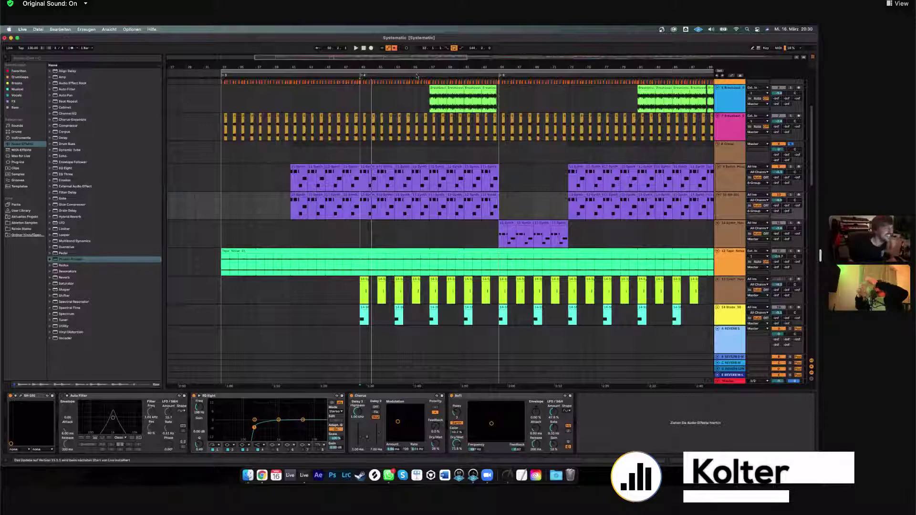
{"action": "left_click_drag", "start_coordinate": [314, 60], "coordinate": [390, 182]}
{"action": "left_click", "coordinate": [458, 183]}
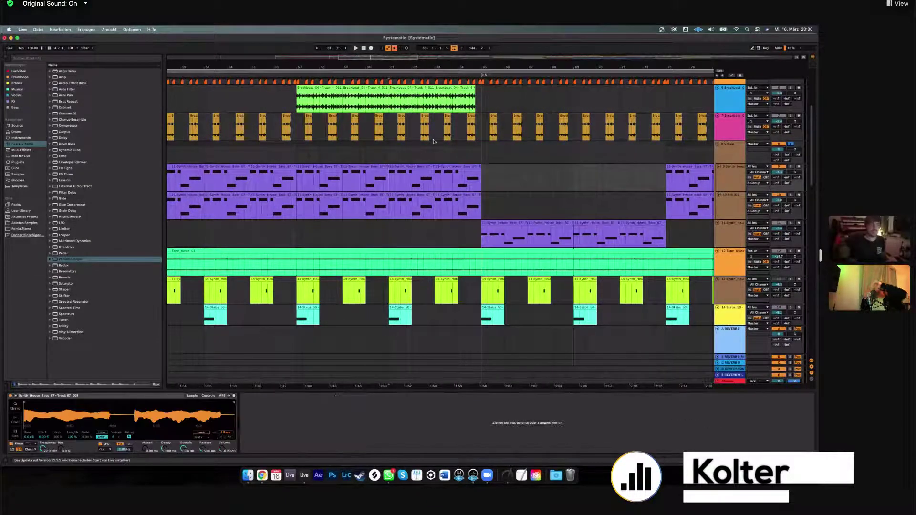
{"action": "left_click_drag", "start_coordinate": [349, 95], "coordinate": [334, 83]}
{"action": "left_click_drag", "start_coordinate": [334, 235], "coordinate": [335, 235]}
{"action": "left_click", "coordinate": [342, 234]}
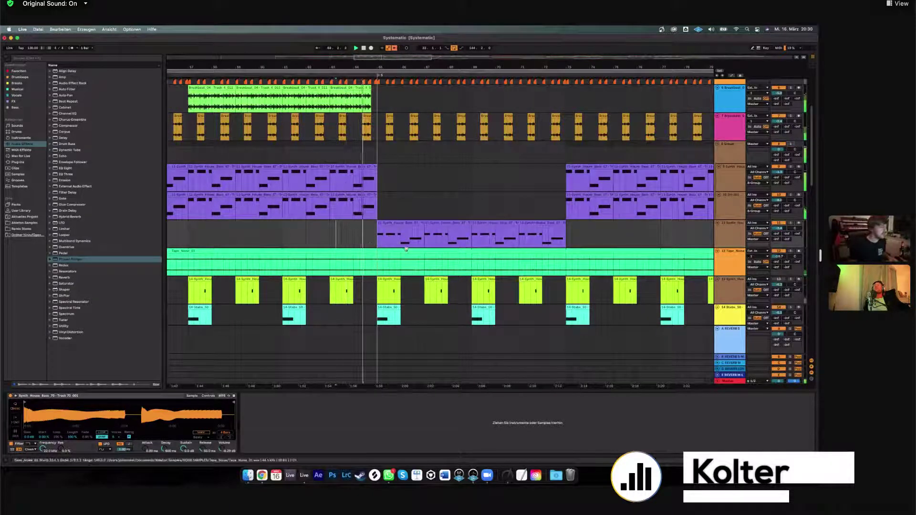
Solo the third bass track to hear its section alone, and turn its solo off again.
{"action": "left_click", "coordinate": [790, 223]}
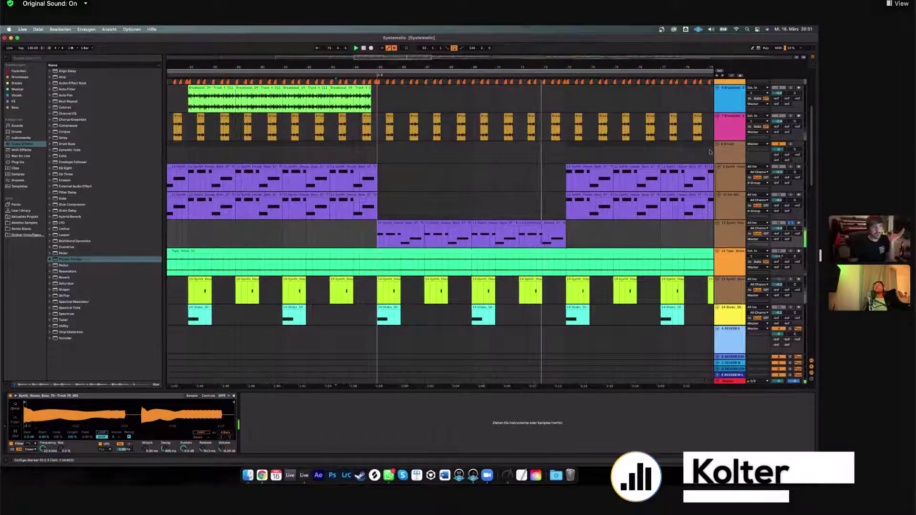
{"action": "left_click", "coordinate": [739, 188]}
{"action": "left_click", "coordinate": [790, 224]}
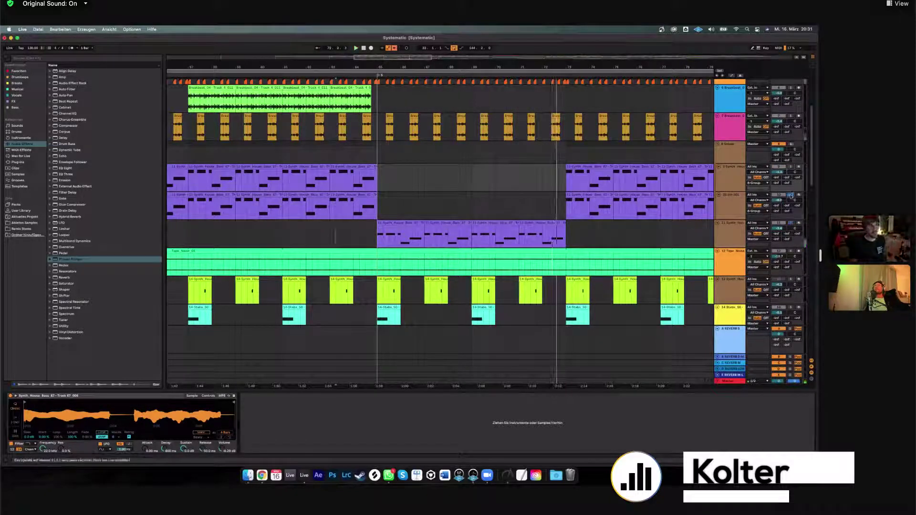
Play the Stabs track soloed from bar 65, and unsolo it to hear it with the other tracks.
{"action": "scroll", "coordinate": [391, 243], "scroll_direction": "down", "scroll_amount": 2}
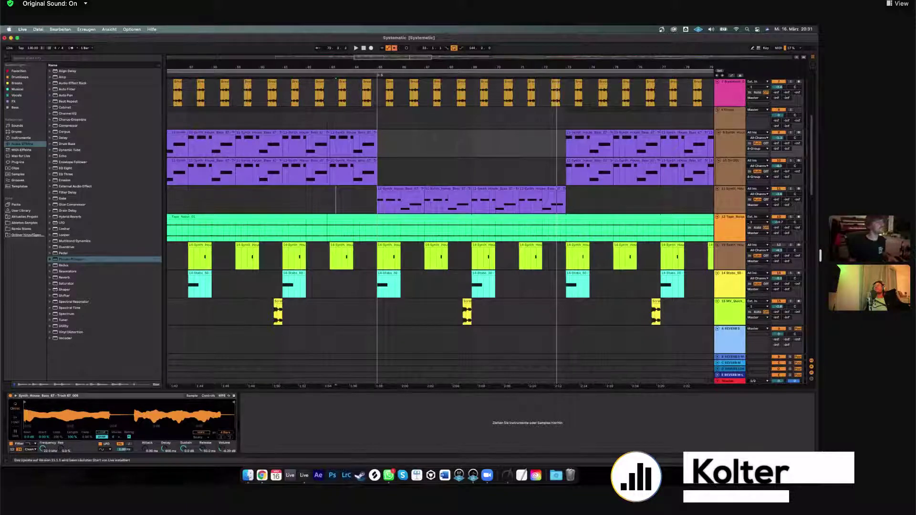
{"action": "scroll", "coordinate": [383, 295], "scroll_direction": "up", "scroll_amount": 5}
{"action": "left_click", "coordinate": [707, 287]}
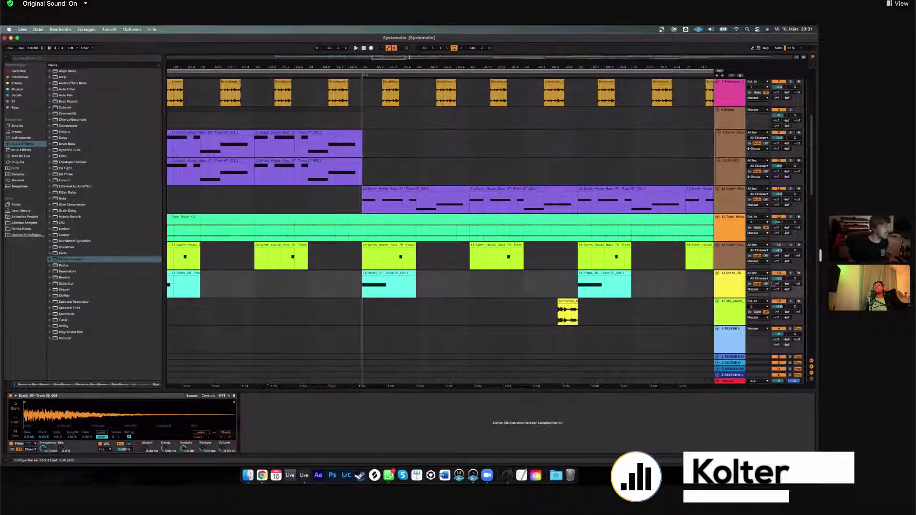
{"action": "left_click", "coordinate": [789, 273]}
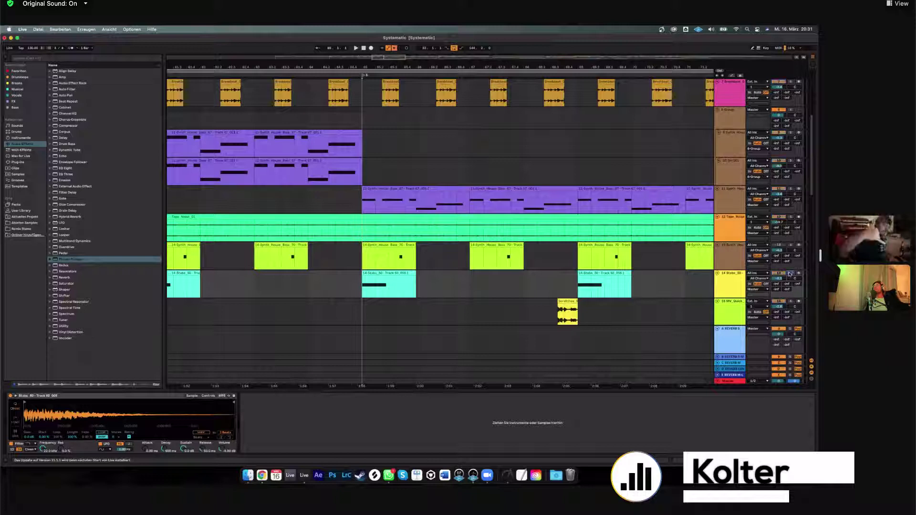
{"action": "key", "text": "space"}
{"action": "left_click", "coordinate": [791, 273]}
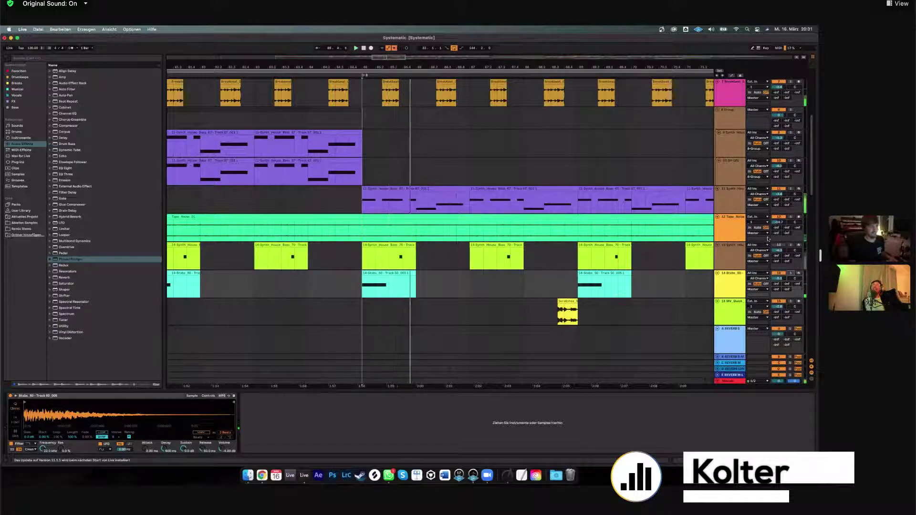
Find the audio clip starting at bar 57 in the lower tracks and select its start to show the track's Utility effect.
{"action": "left_click", "coordinate": [719, 246]}
{"action": "scroll", "coordinate": [367, 256], "scroll_direction": "down", "scroll_amount": 2}
{"action": "scroll", "coordinate": [368, 247], "scroll_direction": "down", "scroll_amount": 10}
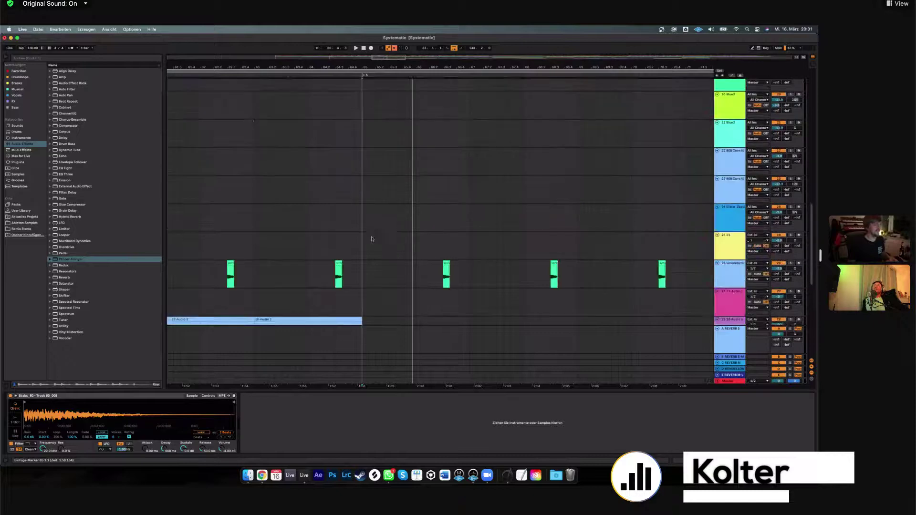
{"action": "mouse_move", "coordinate": [388, 58]}
{"action": "left_mouse_down"}
{"action": "mouse_move", "coordinate": [377, 41]}
{"action": "mouse_move", "coordinate": [381, 57]}
{"action": "mouse_move", "coordinate": [392, 58]}
{"action": "left_mouse_up"}
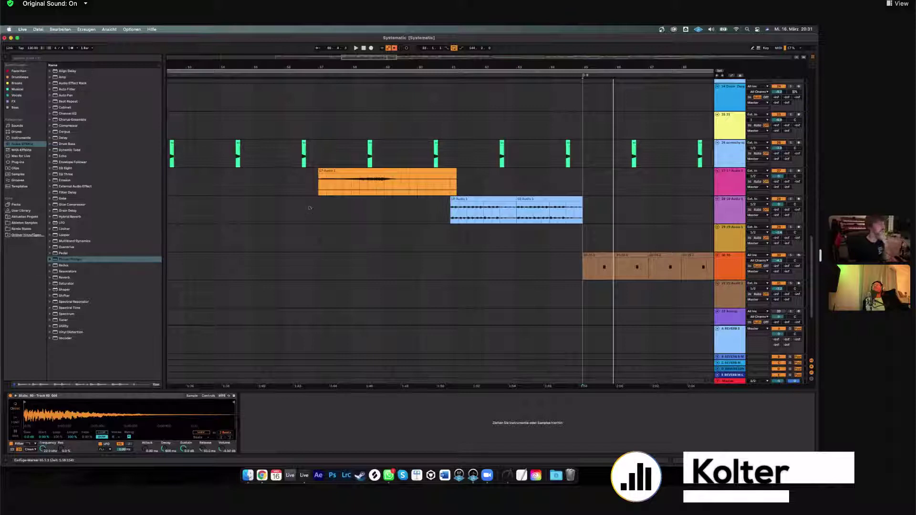
{"action": "left_click", "coordinate": [319, 183]}
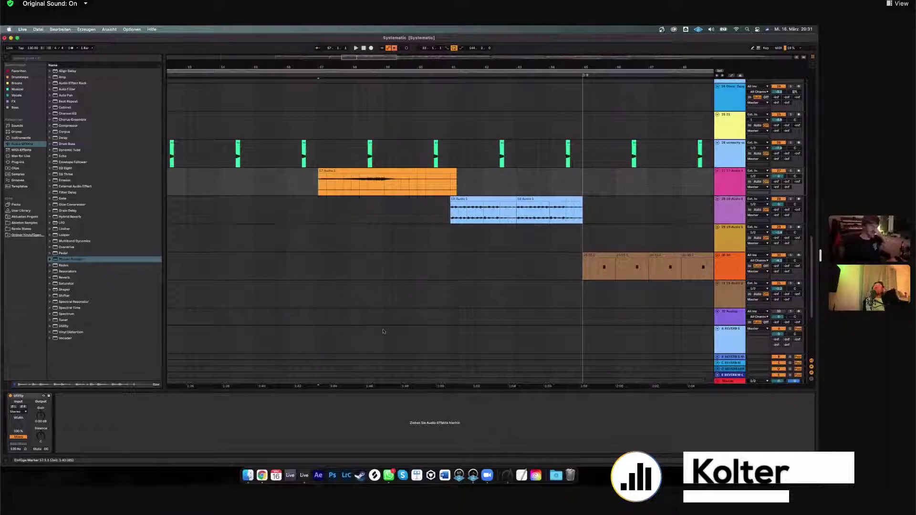
Search the sample library for "orchestral" and browse the matching samples across all results.
{"action": "left_click", "coordinate": [33, 221]}
{"action": "left_click", "coordinate": [74, 59]}
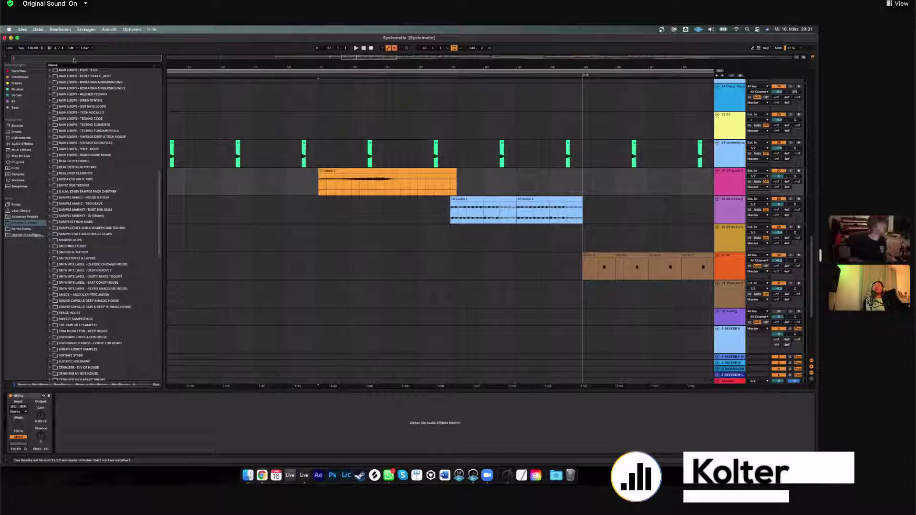
{"action": "type", "text": "orchestral"}
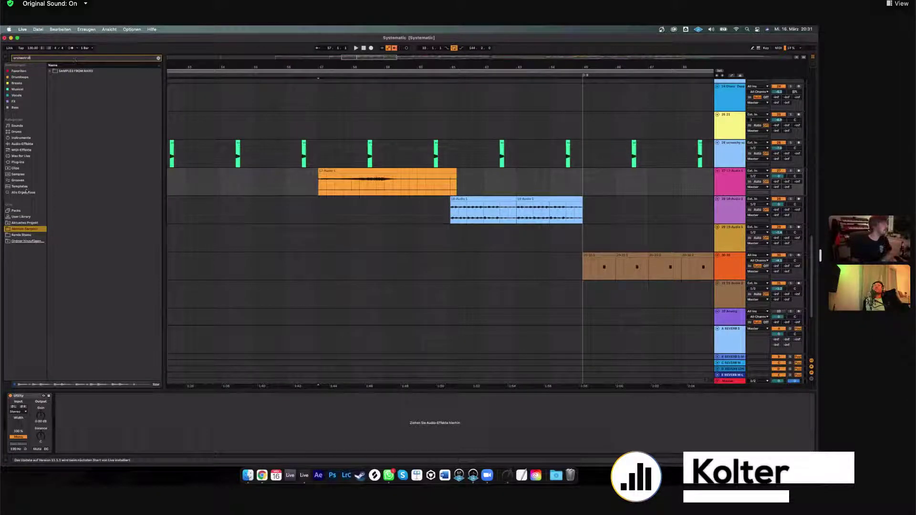
{"action": "left_click", "coordinate": [26, 192]}
{"action": "scroll", "coordinate": [158, 244], "scroll_direction": "down", "scroll_amount": 10}
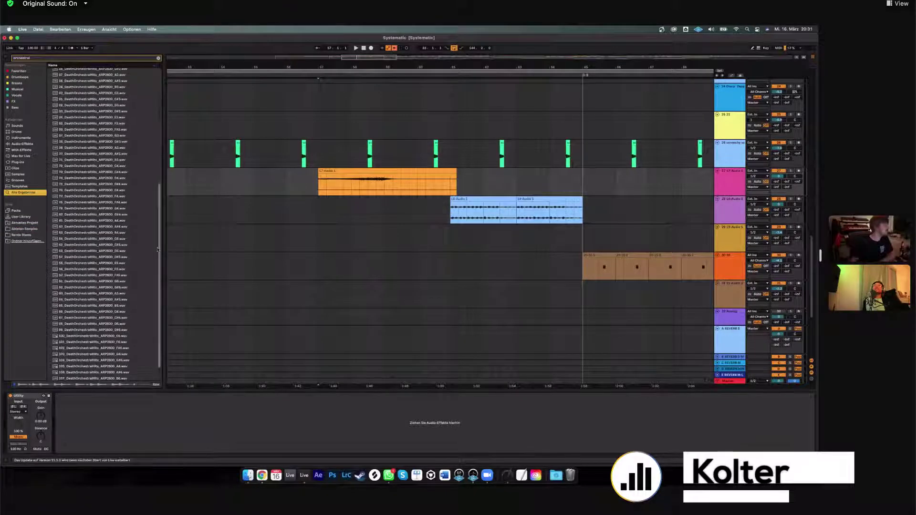
Clear the sample search and delete the part of the orange audio clip that extends past bar 61.
{"action": "left_click", "coordinate": [326, 210]}
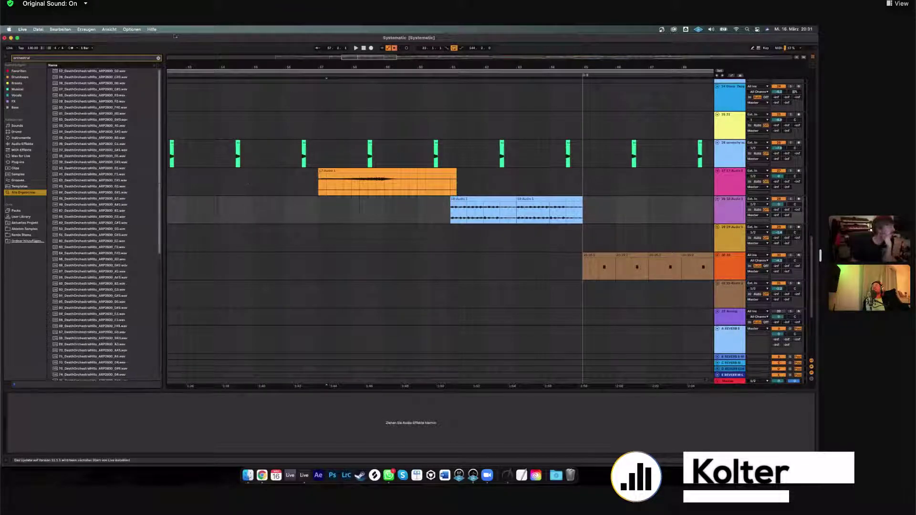
{"action": "left_click", "coordinate": [158, 57]}
{"action": "left_click", "coordinate": [451, 214]}
{"action": "left_click_drag", "start_coordinate": [448, 181], "coordinate": [481, 182]}
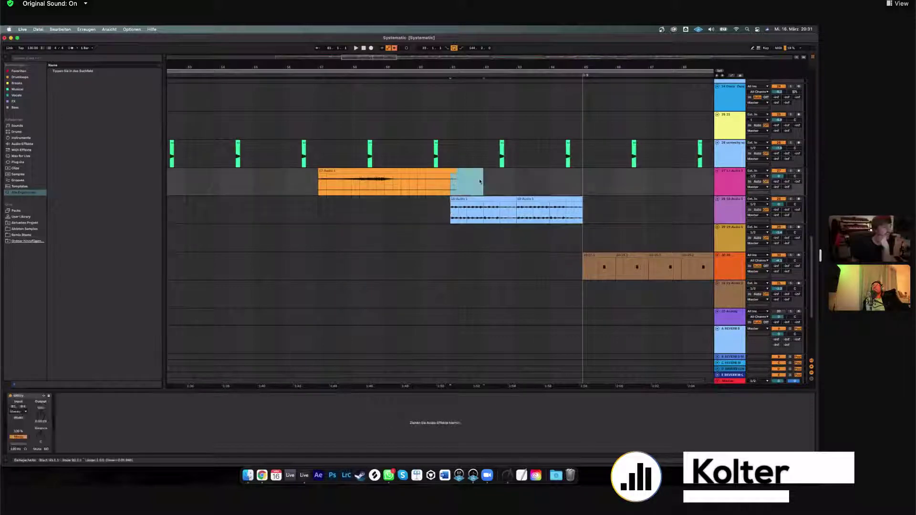
{"action": "left_click", "coordinate": [480, 181]}
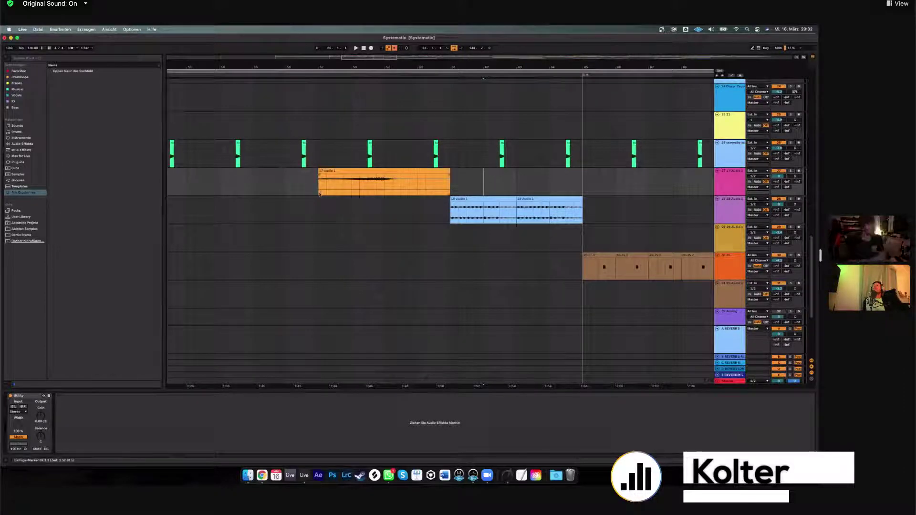
{"action": "left_click_drag", "start_coordinate": [325, 191], "coordinate": [449, 177]}
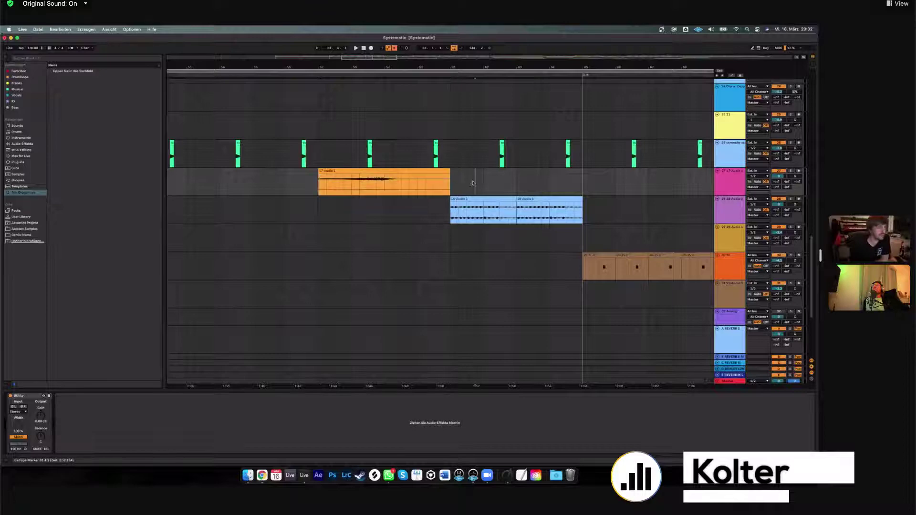
Find the scratch clip just before bar 61 in the upper tracks, then select it and its track.
{"action": "scroll", "coordinate": [482, 190], "scroll_direction": "up", "scroll_amount": 5}
{"action": "scroll", "coordinate": [481, 191], "scroll_direction": "up", "scroll_amount": 10}
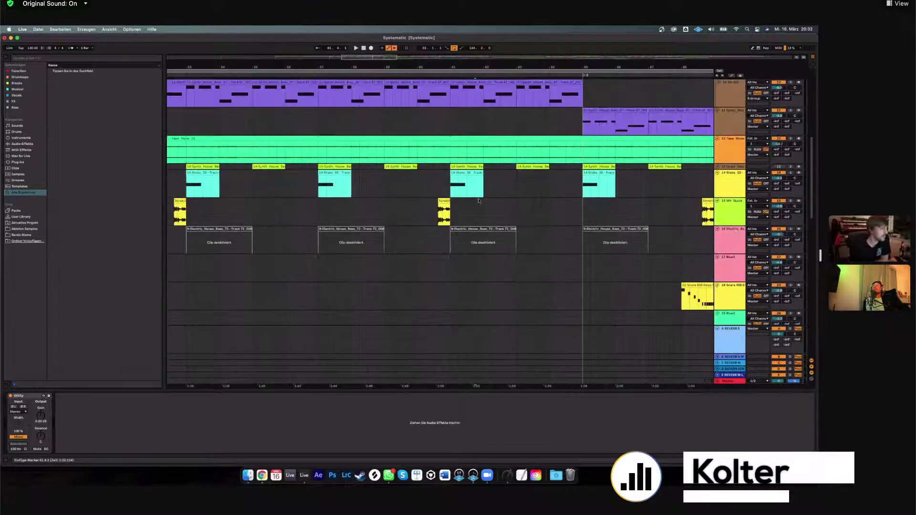
{"action": "scroll", "coordinate": [491, 197], "scroll_direction": "up", "scroll_amount": 3}
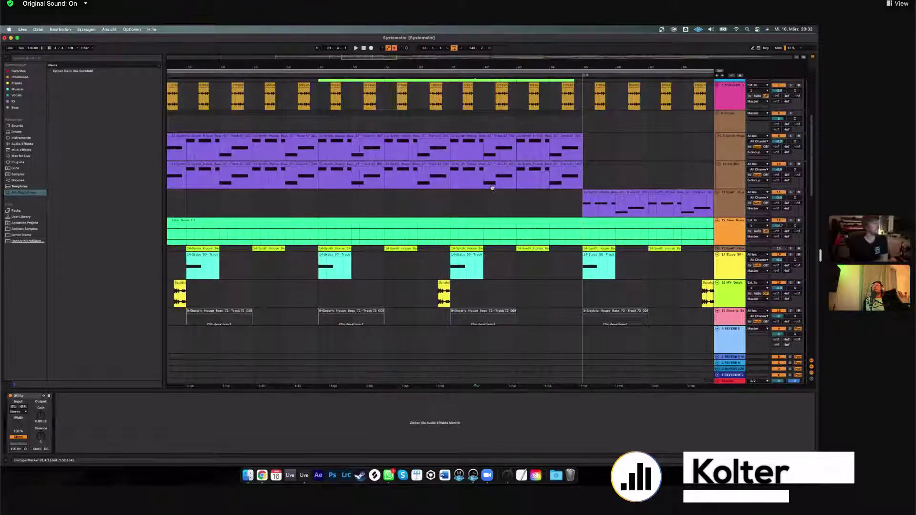
{"action": "scroll", "coordinate": [490, 185], "scroll_direction": "down", "scroll_amount": 1}
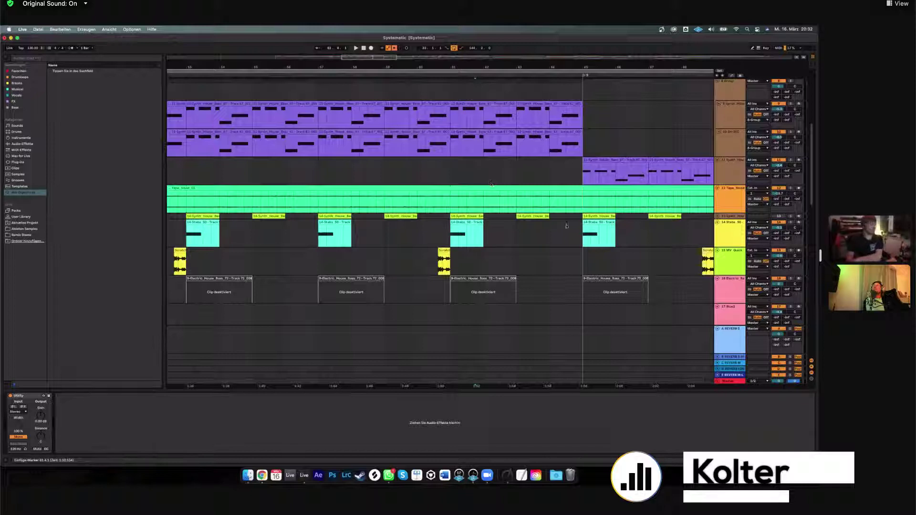
{"action": "left_click", "coordinate": [432, 275]}
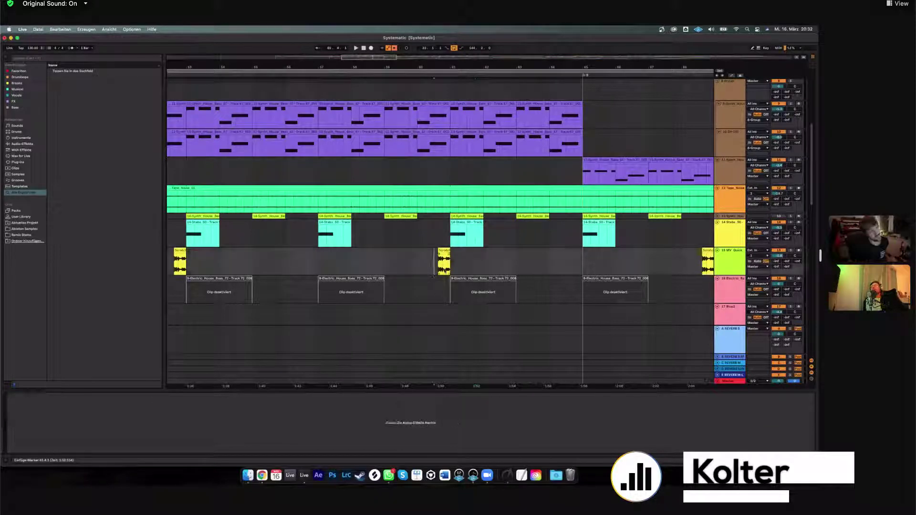
{"action": "left_click", "coordinate": [441, 263]}
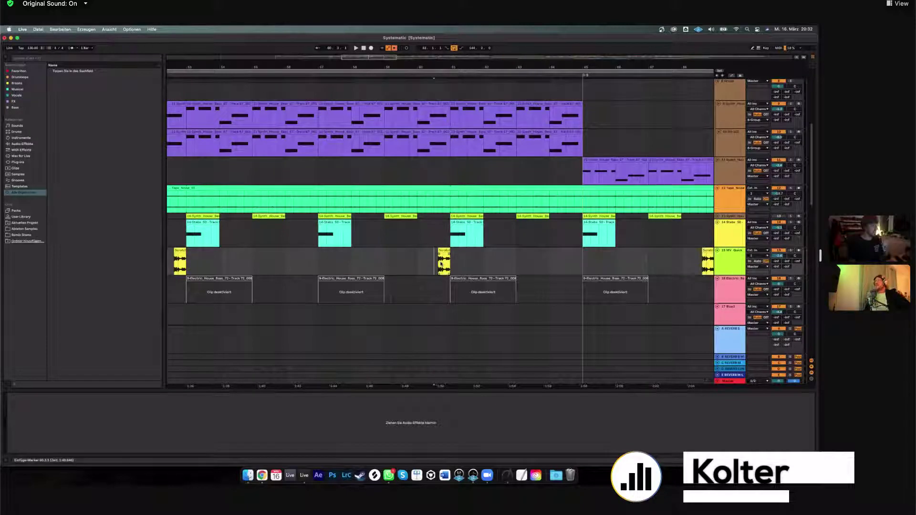
{"action": "left_click_drag", "start_coordinate": [441, 264], "coordinate": [453, 265]}
{"action": "left_click", "coordinate": [732, 261]}
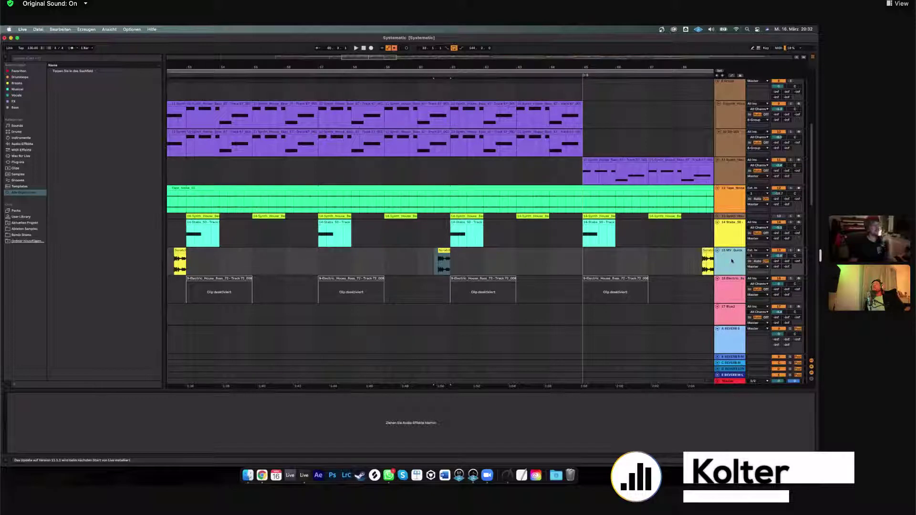
Open the samples folder in the browser and look through its list of sample packs.
{"action": "left_click", "coordinate": [29, 229]}
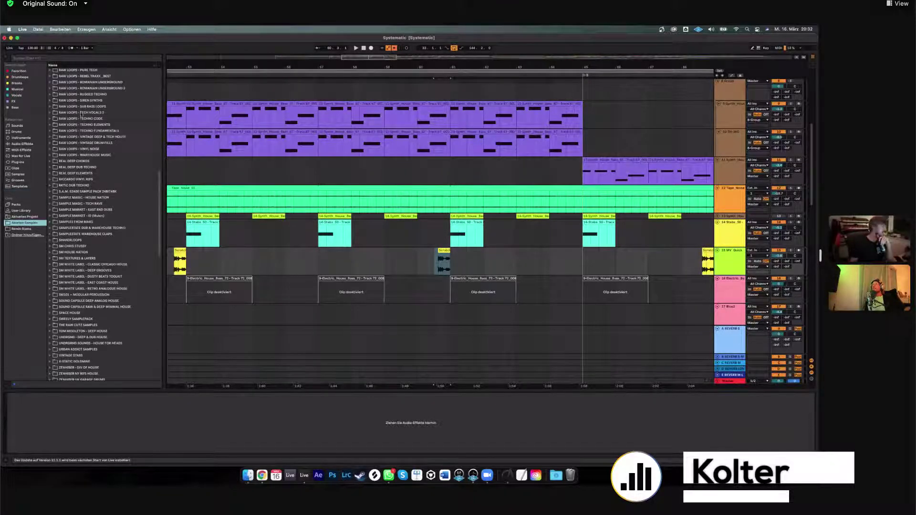
{"action": "scroll", "coordinate": [108, 159], "scroll_direction": "down", "scroll_amount": 2}
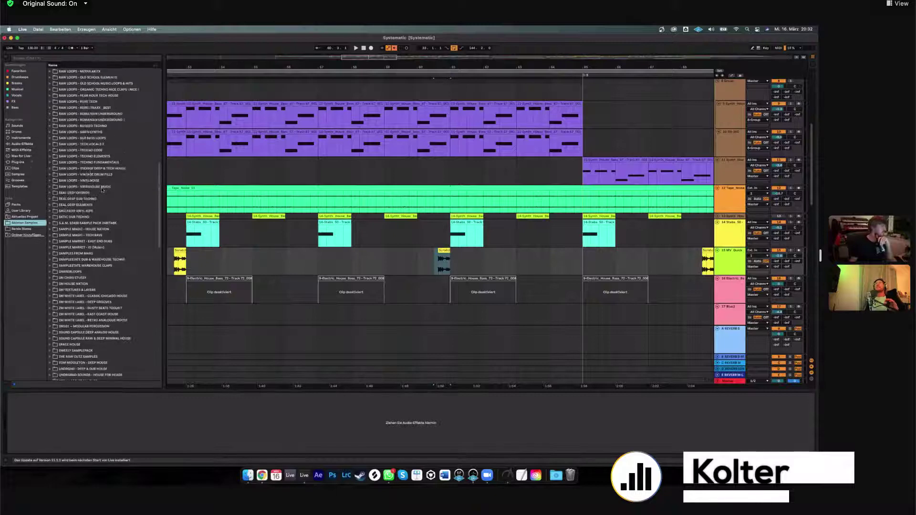
{"action": "left_click", "coordinate": [364, 266]}
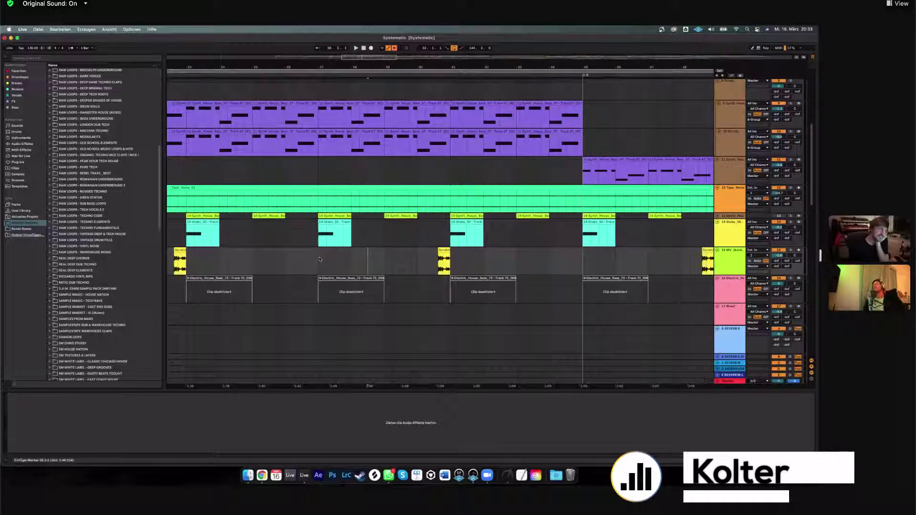
Show the Stabs track's sample instrument and select a short empty stretch before its clip at bar 61.
{"action": "mouse_move", "coordinate": [320, 259]}
{"action": "left_mouse_down"}
{"action": "mouse_move", "coordinate": [369, 236]}
{"action": "mouse_move", "coordinate": [352, 247]}
{"action": "mouse_move", "coordinate": [446, 239]}
{"action": "left_mouse_up"}
{"action": "left_click", "coordinate": [450, 237]}
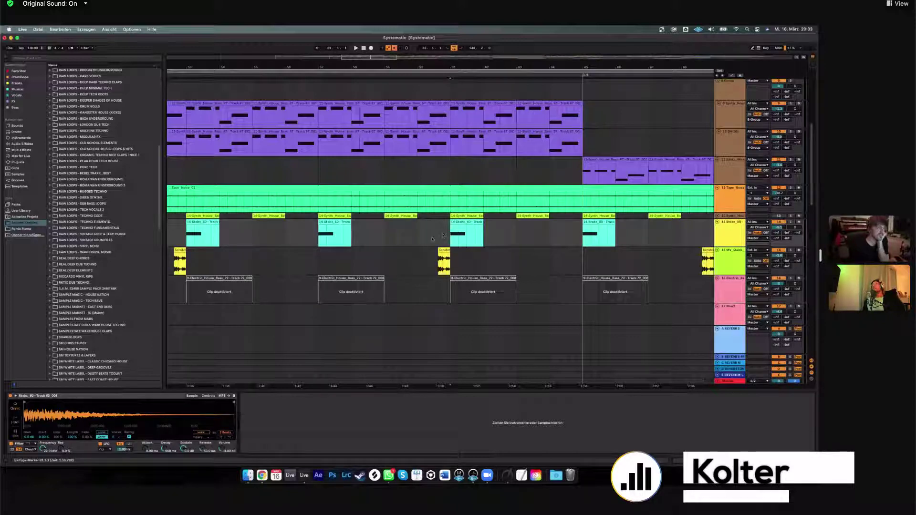
{"action": "left_click", "coordinate": [433, 238]}
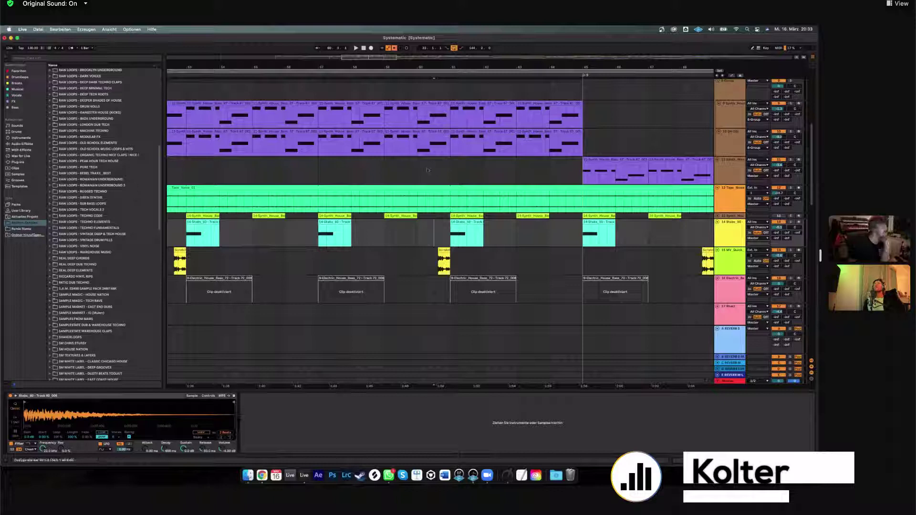
{"action": "left_click", "coordinate": [427, 240]}
{"action": "left_click_drag", "start_coordinate": [418, 239], "coordinate": [433, 238]}
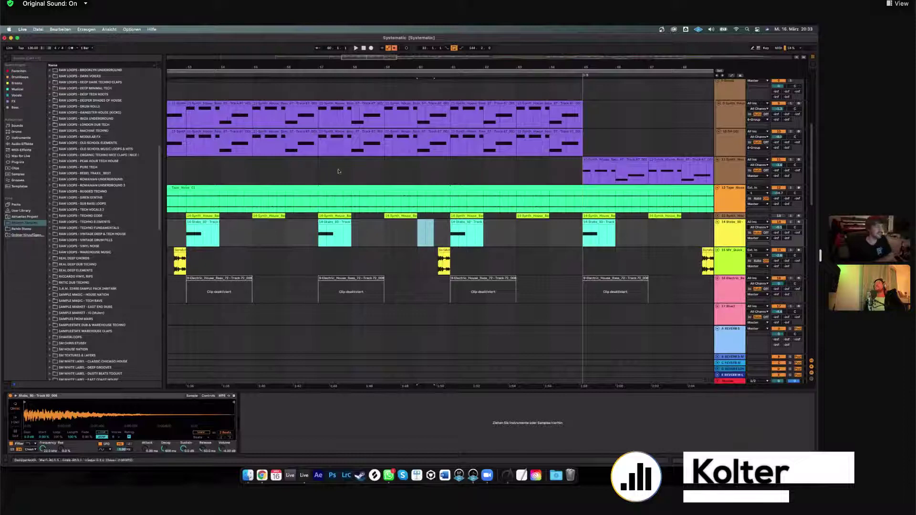
Set the insert marker at bar 57 on the third bass track to show its synth bass sample.
{"action": "left_click", "coordinate": [318, 163]}
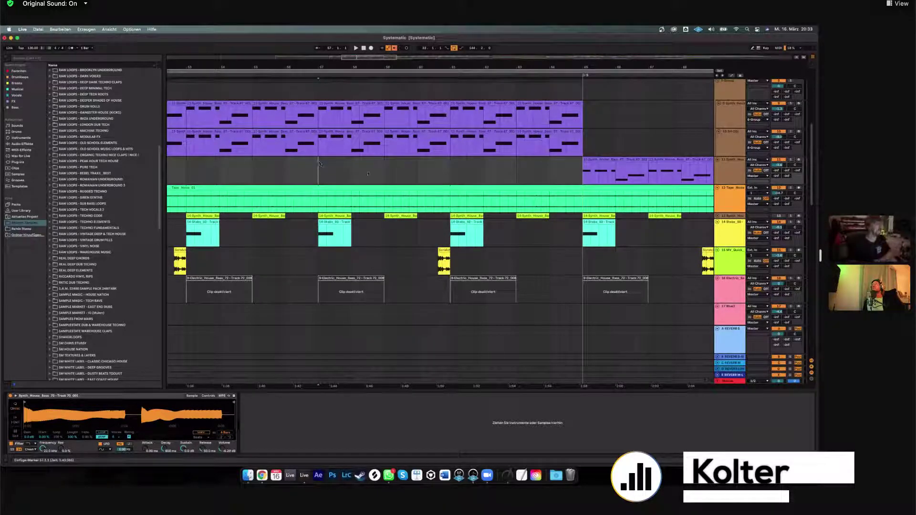
{"action": "key", "text": "shift+Down"}
{"action": "key", "text": "shift+Right"}
{"action": "key", "text": "shift+Right"}
{"action": "key", "text": "shift+Right"}
{"action": "key", "text": "shift+Right"}
{"action": "key", "text": "shift+Down"}
{"action": "key", "text": "shift+Down"}
{"action": "left_click", "coordinate": [319, 168]}
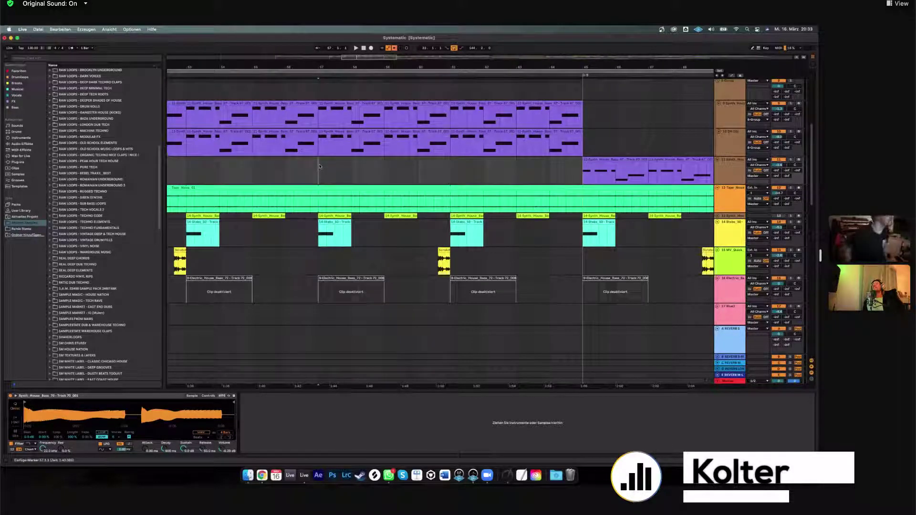
Open PERC LOOPS_123 in the RAW LOOPS - DEEP MINIMAL TECH pack and audition several percussion loops.
{"action": "scroll", "coordinate": [76, 200], "scroll_direction": "up", "scroll_amount": 6}
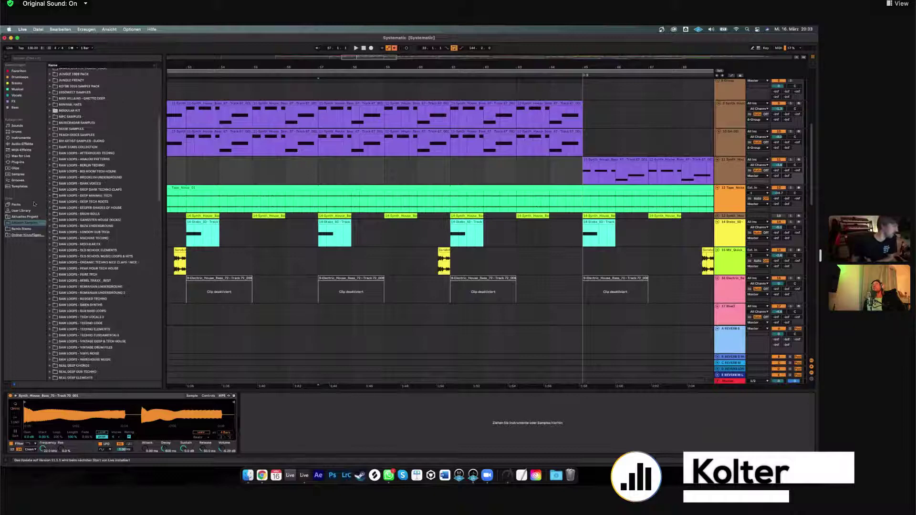
{"action": "left_click", "coordinate": [104, 196]}
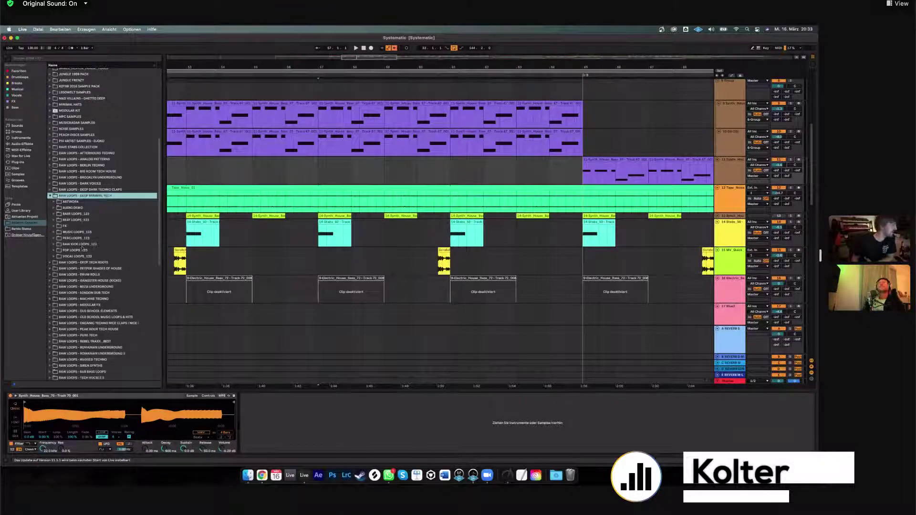
{"action": "left_click", "coordinate": [83, 238]}
{"action": "left_click", "coordinate": [88, 262]}
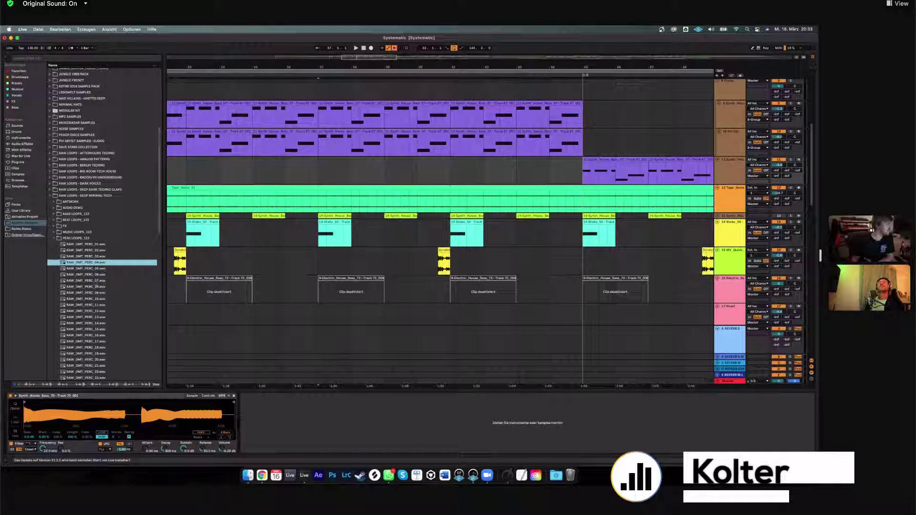
{"action": "left_click", "coordinate": [91, 282]}
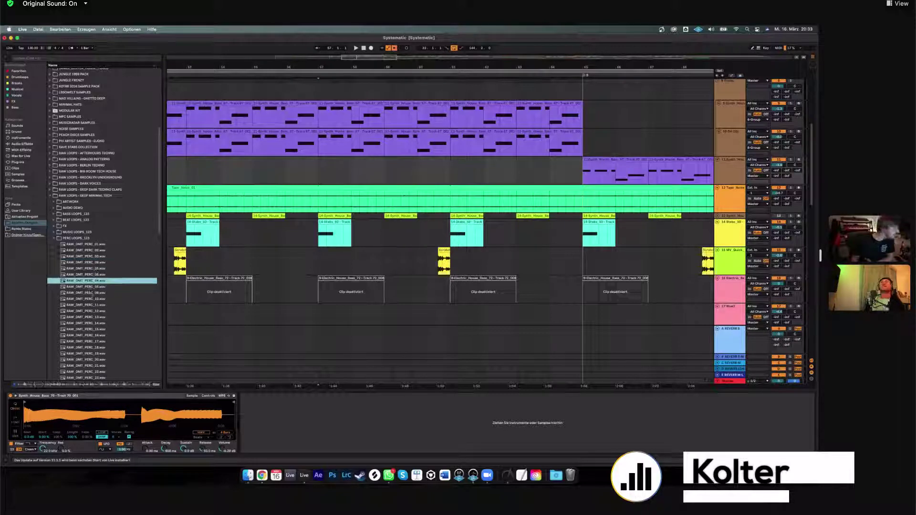
{"action": "left_click", "coordinate": [98, 299]}
{"action": "left_click", "coordinate": [97, 311]}
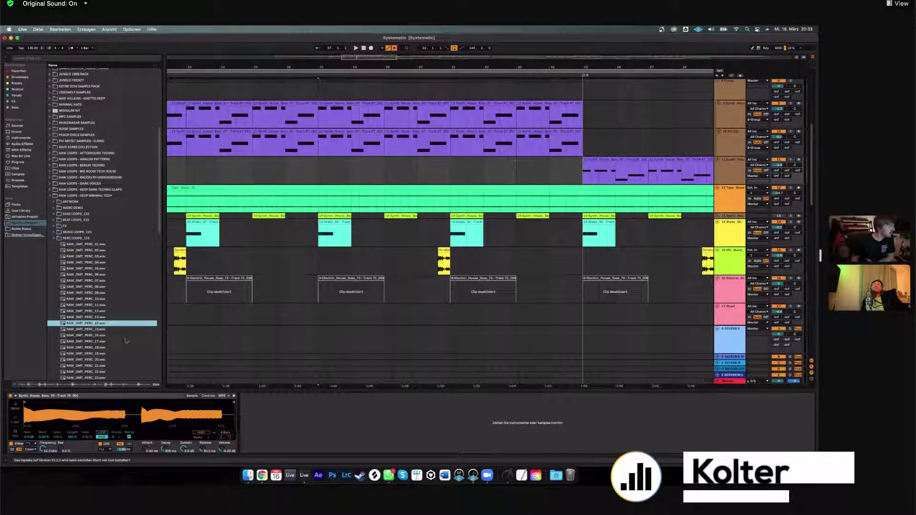
Examine how the scratches, stabs, basses and lower audio clips are arranged between bars 53 and 68.
{"action": "left_click", "coordinate": [350, 261]}
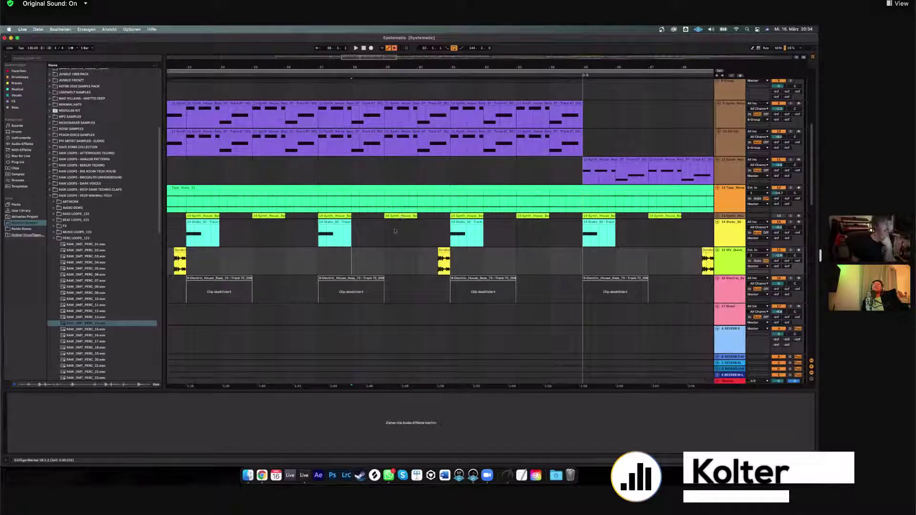
{"action": "left_click", "coordinate": [386, 240]}
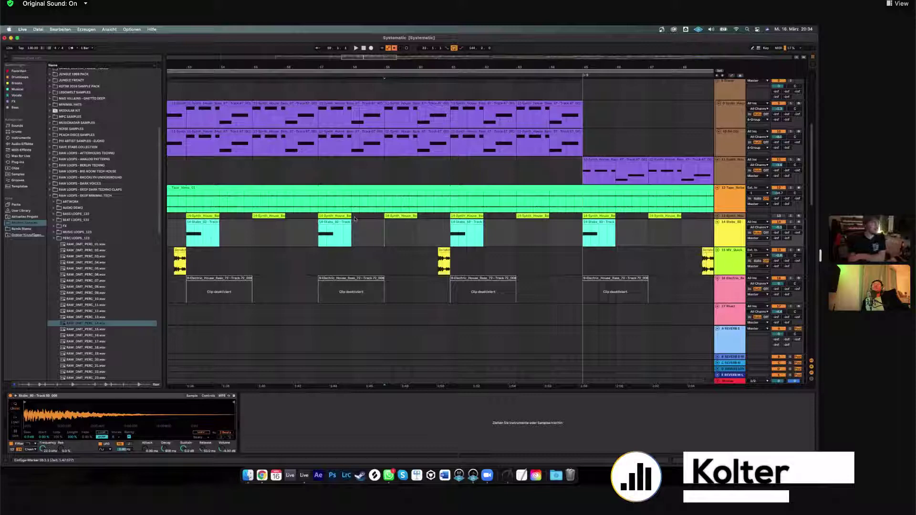
{"action": "scroll", "coordinate": [362, 223], "scroll_direction": "down", "scroll_amount": 3}
{"action": "scroll", "coordinate": [370, 212], "scroll_direction": "up", "scroll_amount": 3}
{"action": "scroll", "coordinate": [372, 209], "scroll_direction": "up", "scroll_amount": 3}
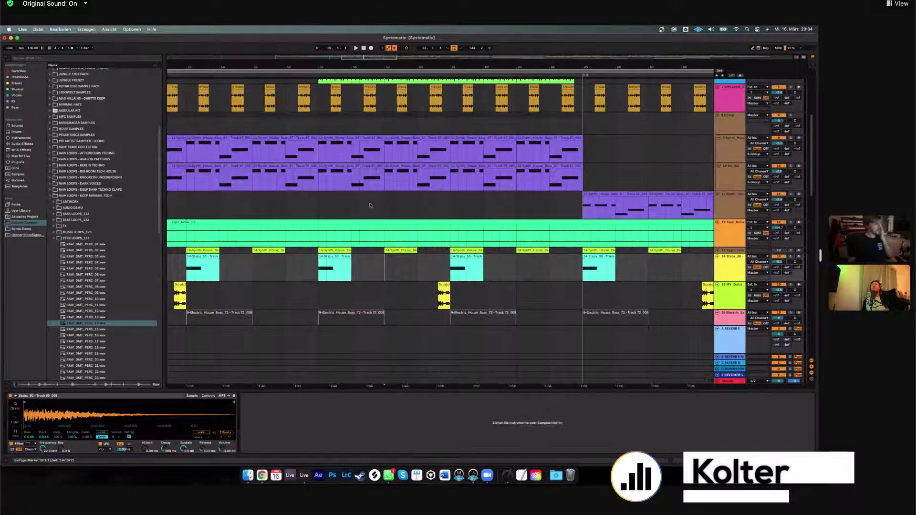
{"action": "scroll", "coordinate": [367, 203], "scroll_direction": "down", "scroll_amount": 1}
{"action": "scroll", "coordinate": [366, 202], "scroll_direction": "down", "scroll_amount": 10}
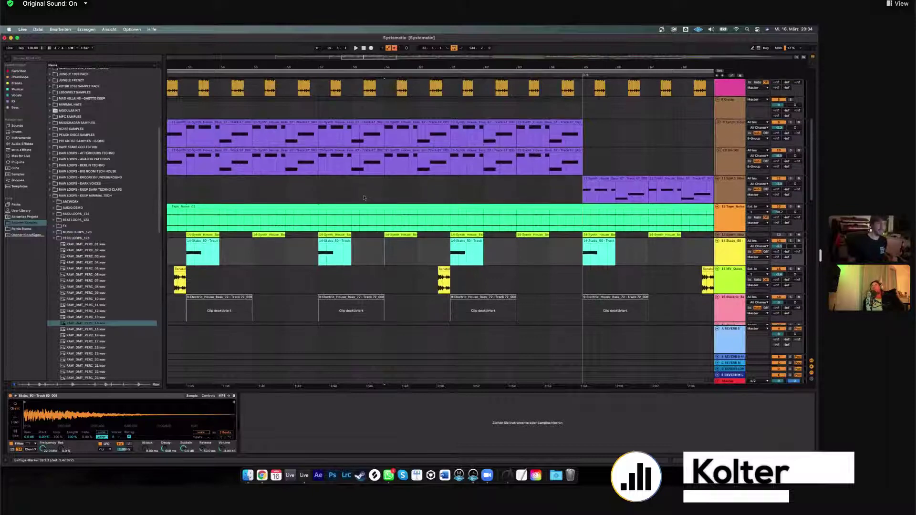
{"action": "scroll", "coordinate": [365, 193], "scroll_direction": "down", "scroll_amount": 6}
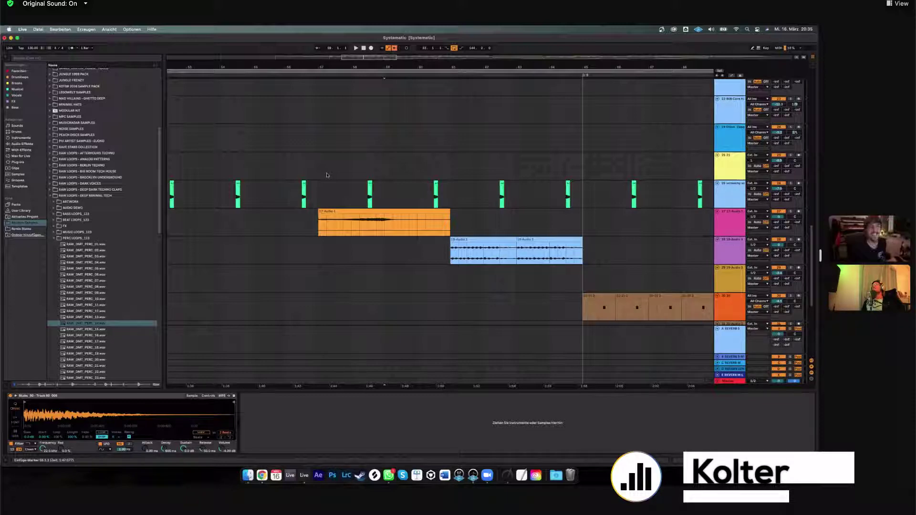
{"action": "scroll", "coordinate": [372, 195], "scroll_direction": "up", "scroll_amount": 5}
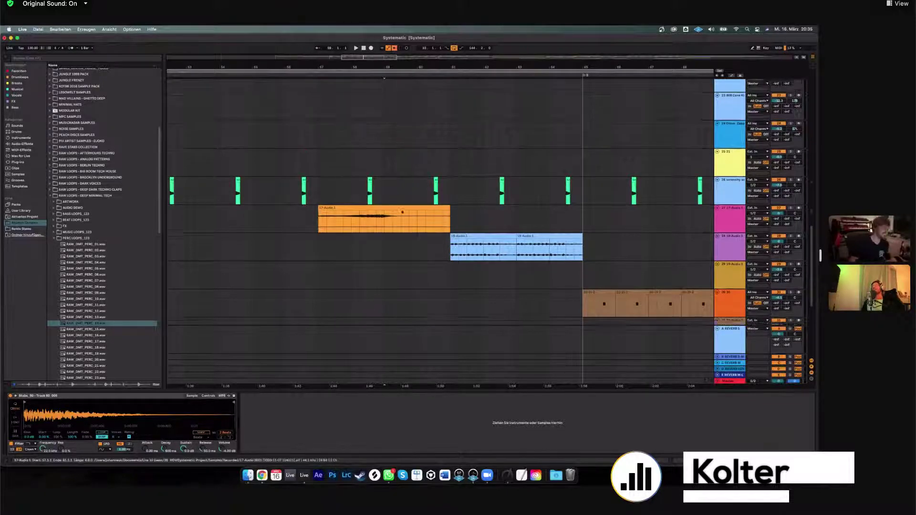
{"action": "scroll", "coordinate": [401, 212], "scroll_direction": "up", "scroll_amount": 10}
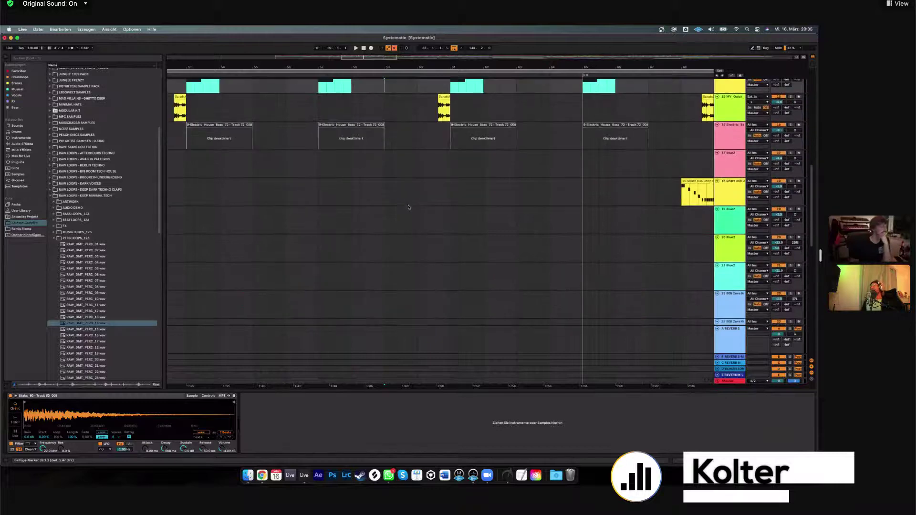
{"action": "scroll", "coordinate": [391, 213], "scroll_direction": "down", "scroll_amount": 15}
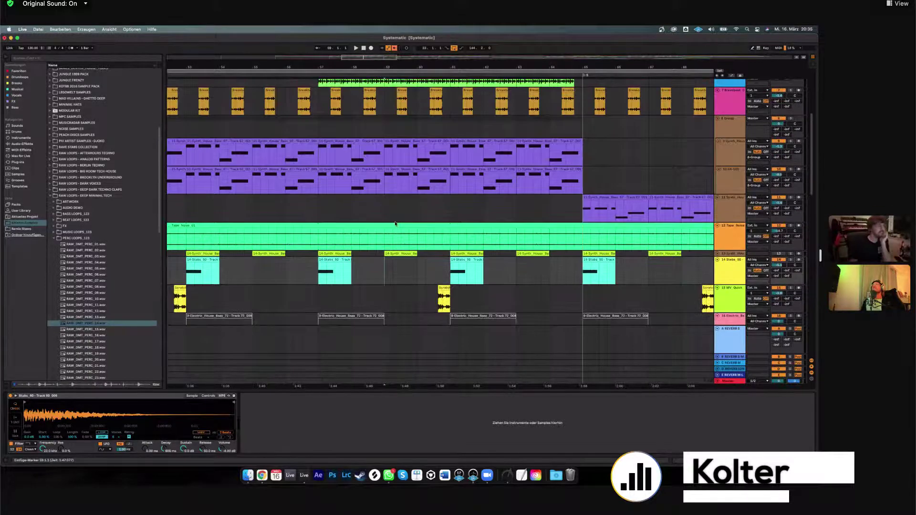
Select the orange audio clip at bar 57, solo its track and play it from the clip's start.
{"action": "left_click", "coordinate": [760, 147]}
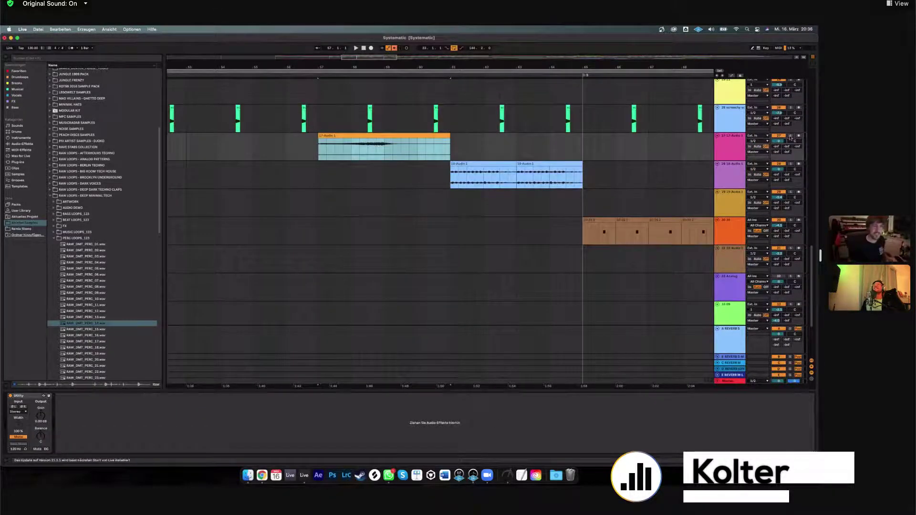
{"action": "scroll", "coordinate": [380, 174], "scroll_direction": "up", "scroll_amount": 3}
{"action": "key", "text": "space"}
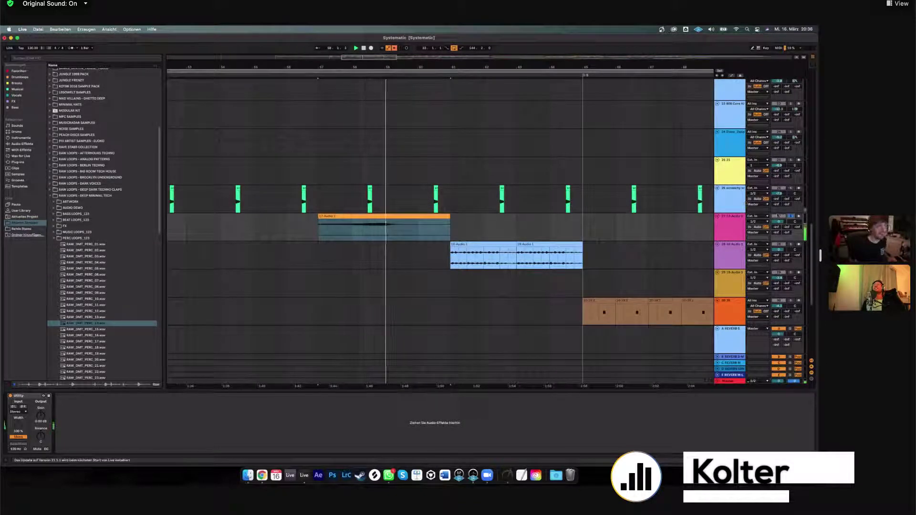
{"action": "key", "text": "space"}
{"action": "key", "text": "space"}
{"action": "scroll", "coordinate": [475, 183], "scroll_direction": "down", "scroll_amount": 1}
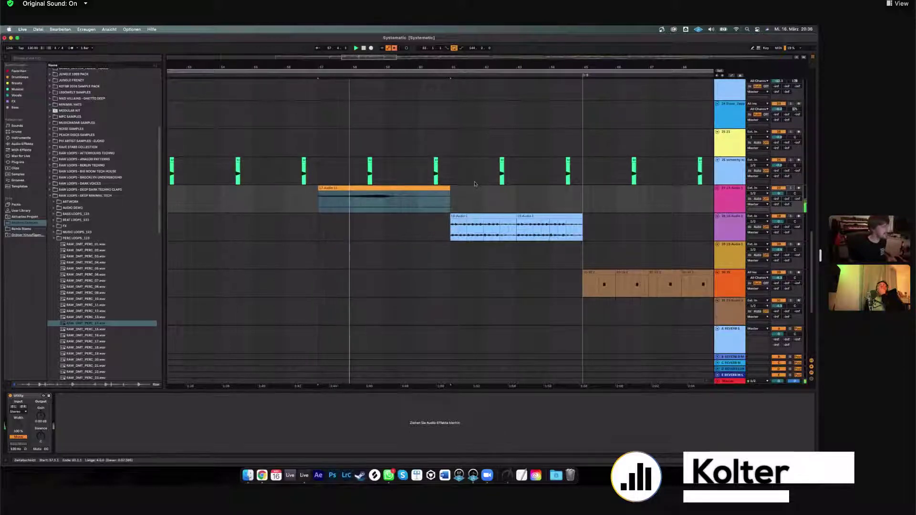
{"action": "scroll", "coordinate": [477, 184], "scroll_direction": "down", "scroll_amount": 5}
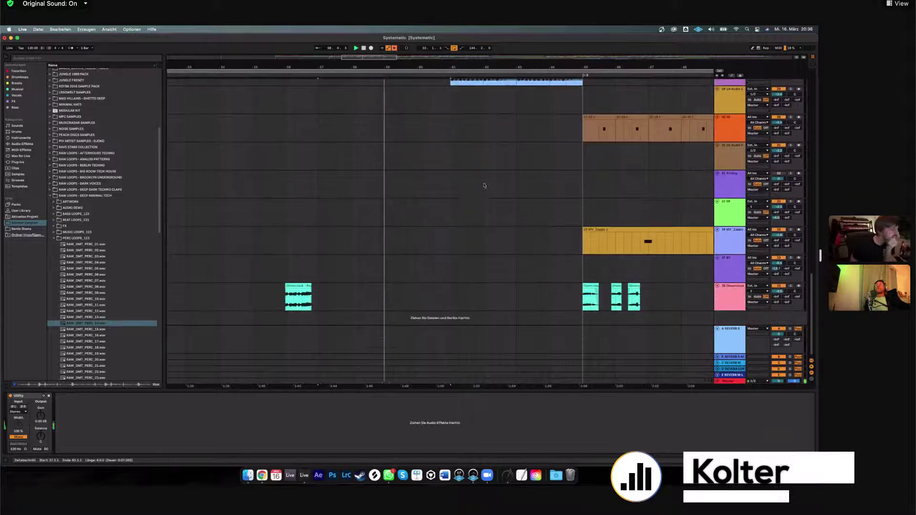
Solo the track holding the two blue audio clips at bar 61 and play them.
{"action": "scroll", "coordinate": [488, 180], "scroll_direction": "up", "scroll_amount": 6}
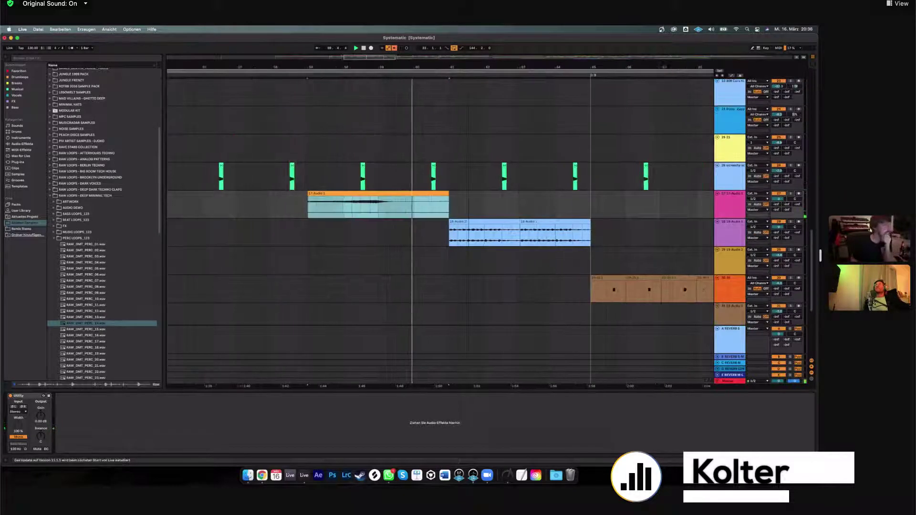
{"action": "scroll", "coordinate": [317, 245], "scroll_direction": "up", "scroll_amount": 3}
{"action": "scroll", "coordinate": [318, 244], "scroll_direction": "down", "scroll_amount": 2}
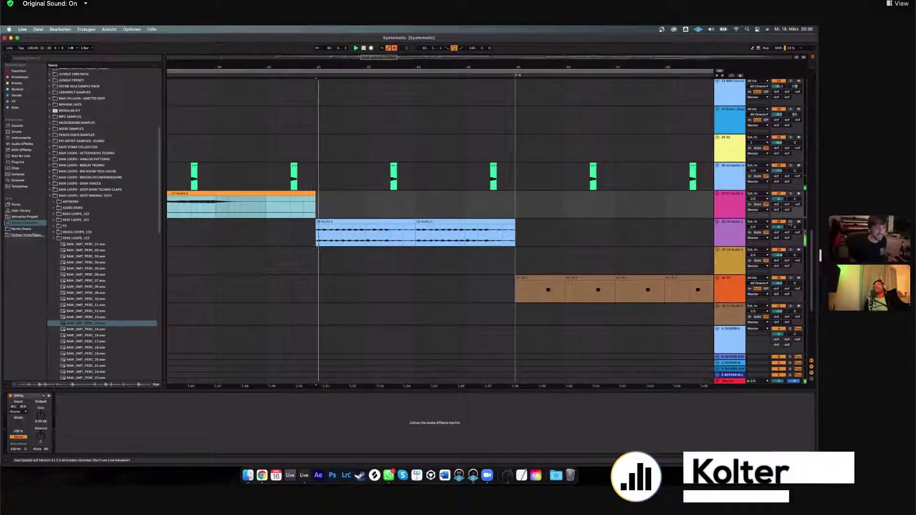
{"action": "key", "text": "Down"}
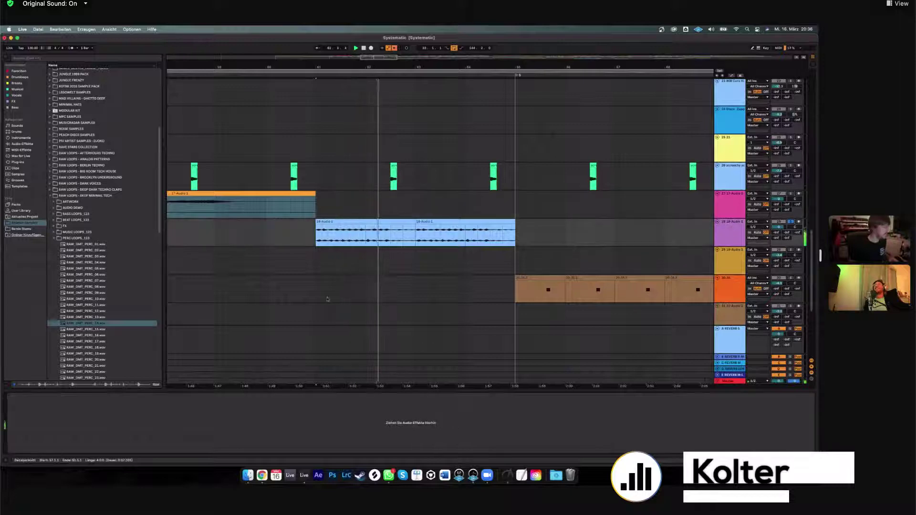
{"action": "left_click", "coordinate": [394, 220]}
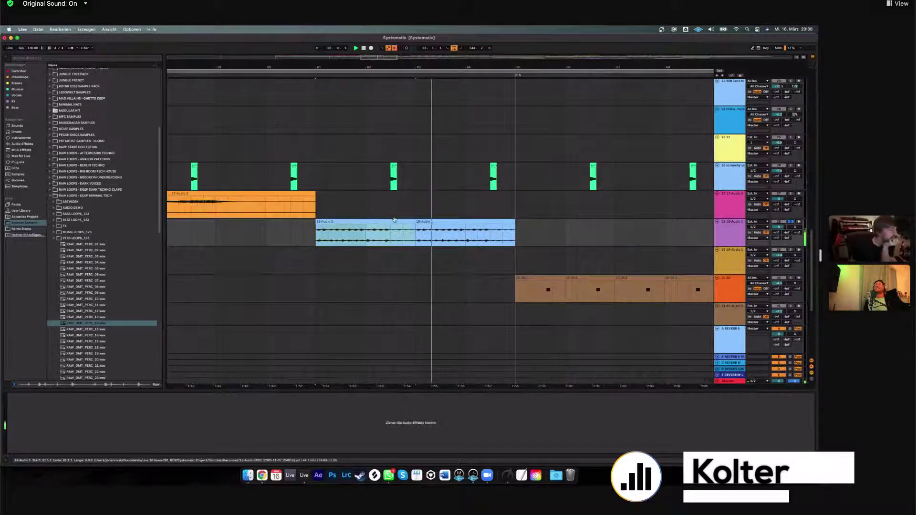
Open the first blue clip's waveform and enable clip looping over the section of the recording it uses.
{"action": "double_click", "coordinate": [429, 229]}
{"action": "left_click_drag", "start_coordinate": [634, 362], "coordinate": [628, 343]}
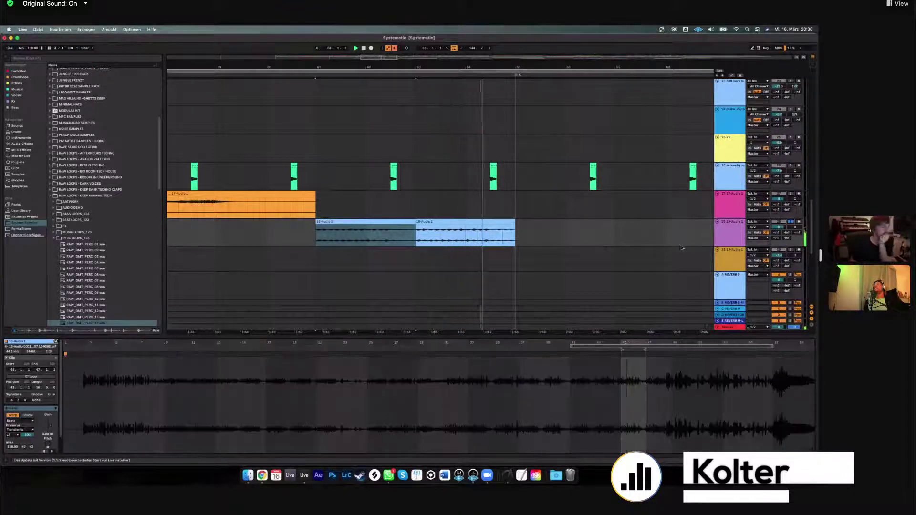
{"action": "left_click", "coordinate": [392, 220]}
{"action": "left_click_drag", "start_coordinate": [554, 351], "coordinate": [636, 341]}
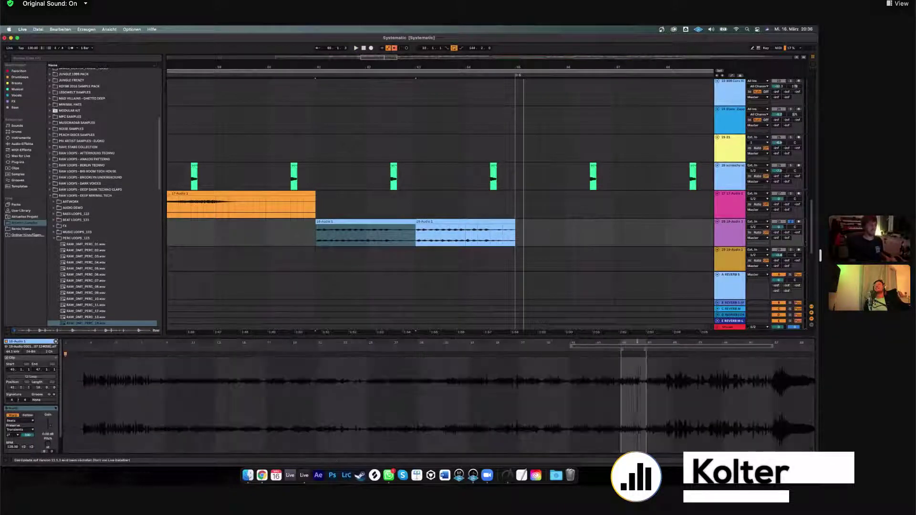
{"action": "key", "text": "super+l"}
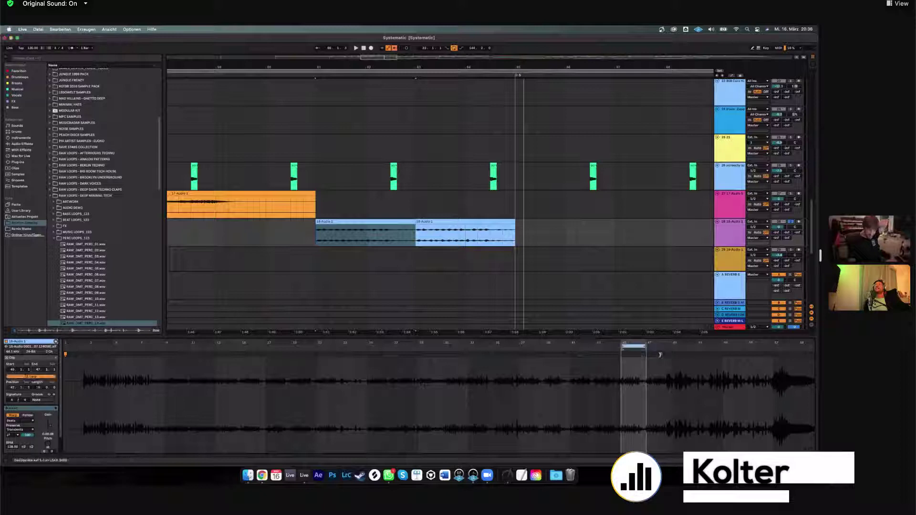
Select both blue clips, loop the arrangement over bars 61 to 65 and compare the playback with their track soloed and unsoloed.
{"action": "left_click", "coordinate": [396, 239], "text": "shift"}
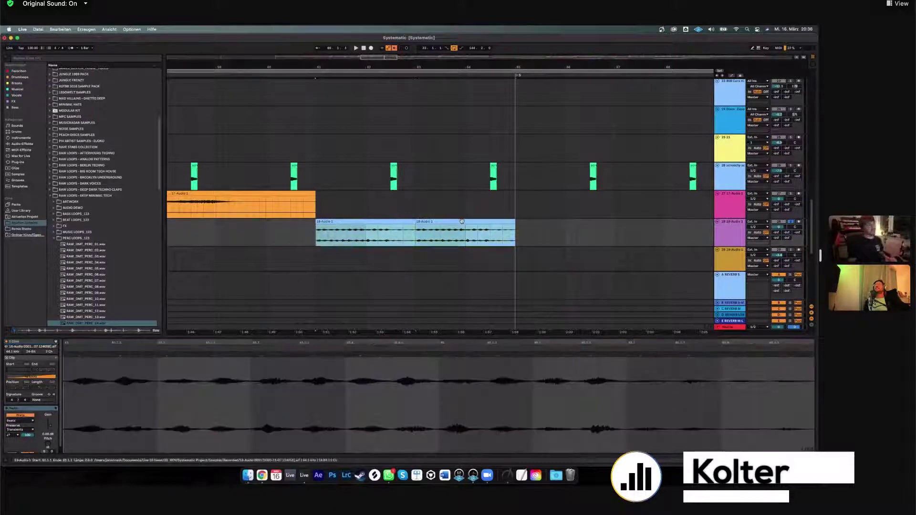
{"action": "key", "text": "space"}
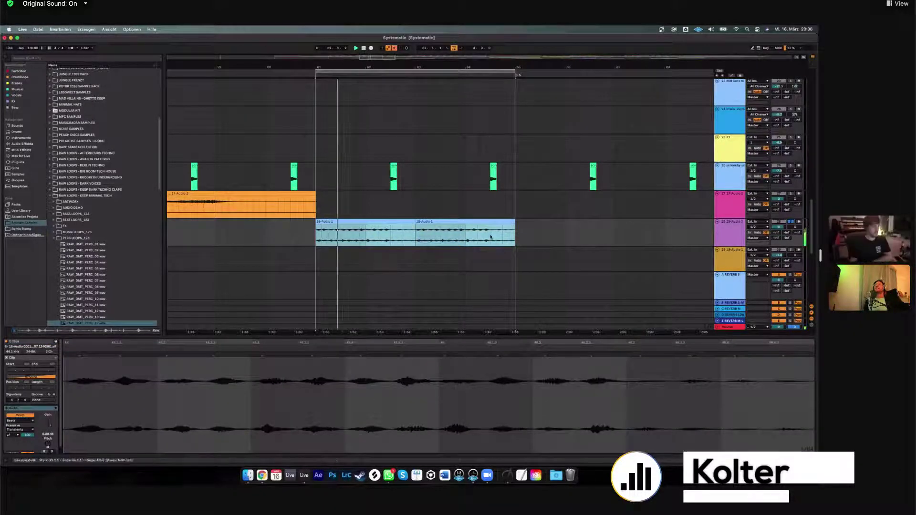
{"action": "left_click", "coordinate": [790, 221]}
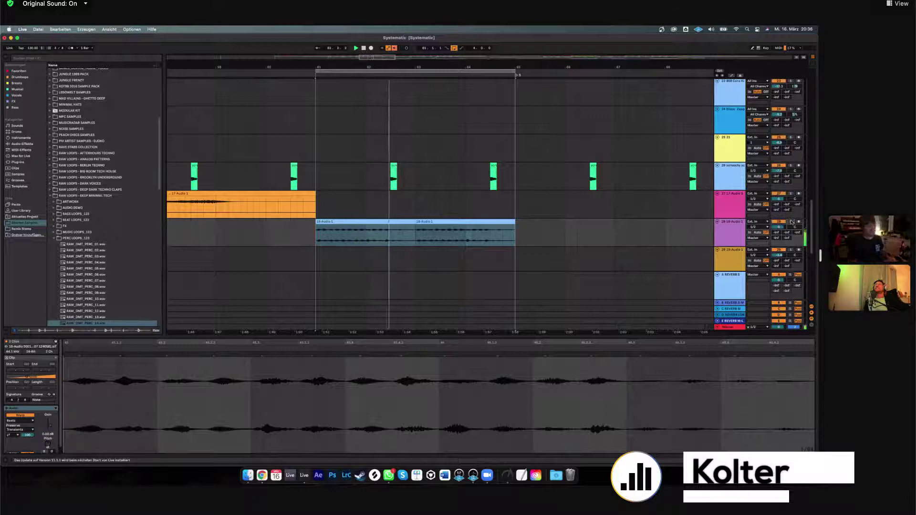
Audition other parts of the first blue clip's recording by moving its loop near the start, near the end and back to its original section.
{"action": "left_click_drag", "start_coordinate": [631, 355], "coordinate": [632, 347]}
{"action": "left_click", "coordinate": [465, 233]}
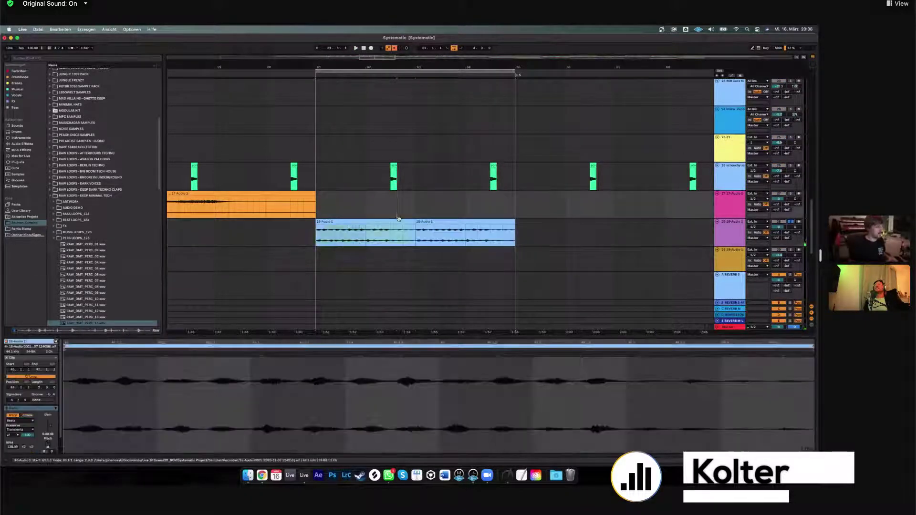
{"action": "key", "text": "minus"}
{"action": "left_click_drag", "start_coordinate": [634, 344], "coordinate": [126, 348]}
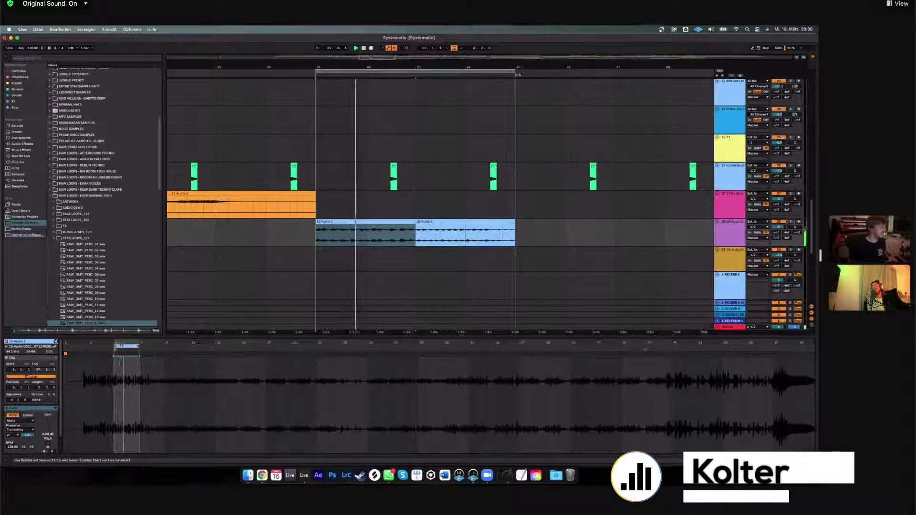
{"action": "left_click_drag", "start_coordinate": [121, 346], "coordinate": [752, 338]}
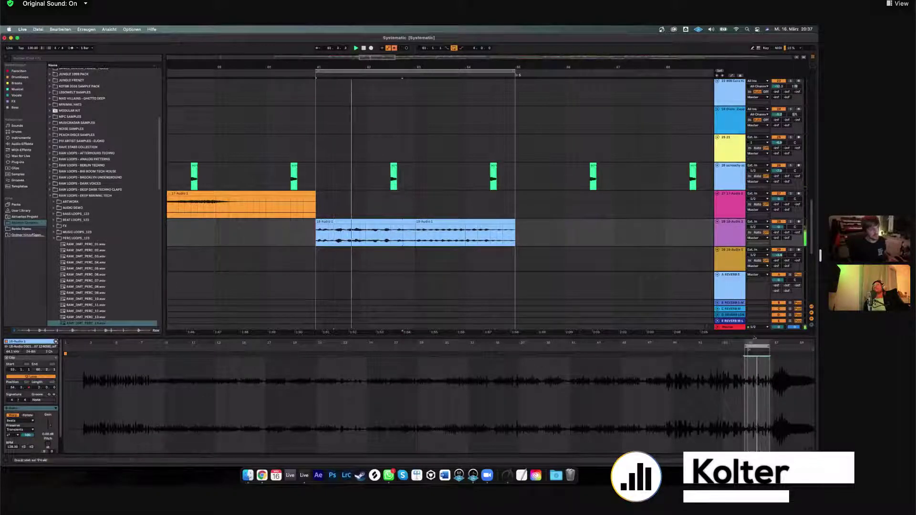
{"action": "left_click_drag", "start_coordinate": [757, 349], "coordinate": [633, 348]}
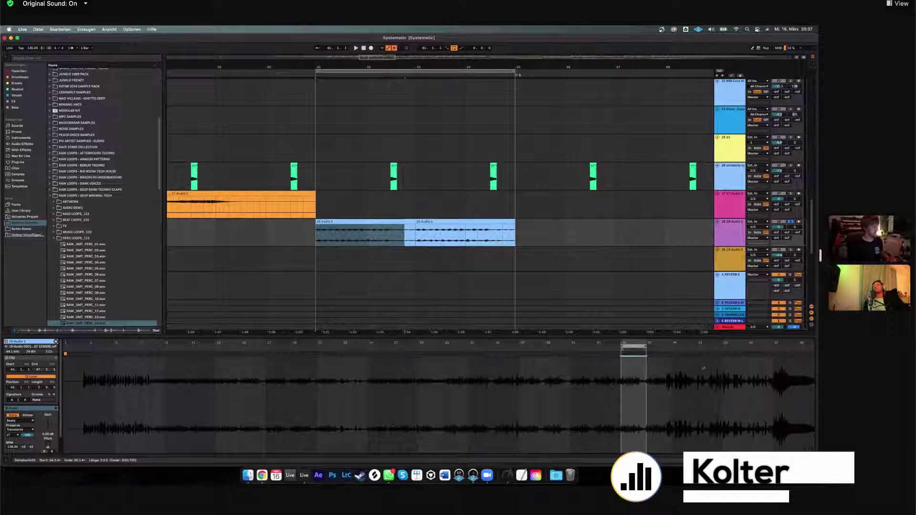
{"action": "key", "text": "space"}
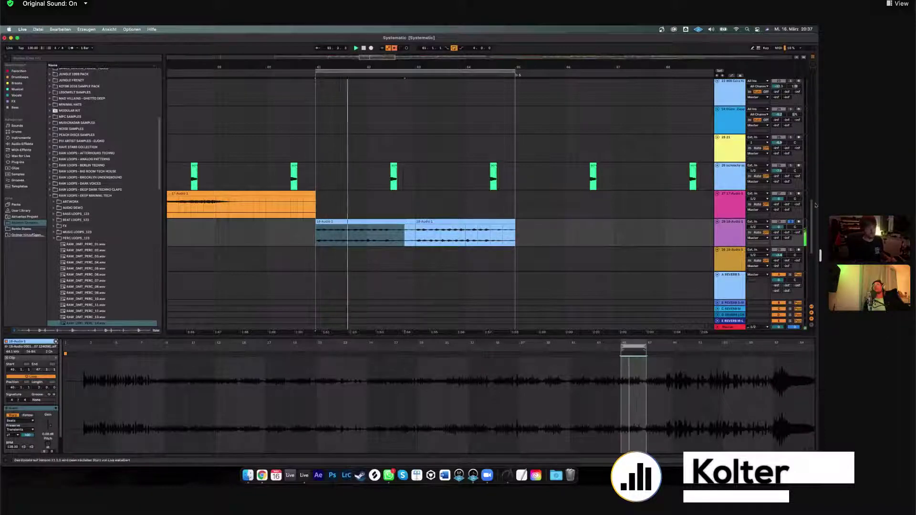
Unsolo the blue clips' track and extend the selection and arrangement loop on it from bar 61 to past bar 100.
{"action": "key", "text": "minus"}
{"action": "key", "text": "minus"}
{"action": "key", "text": "minus"}
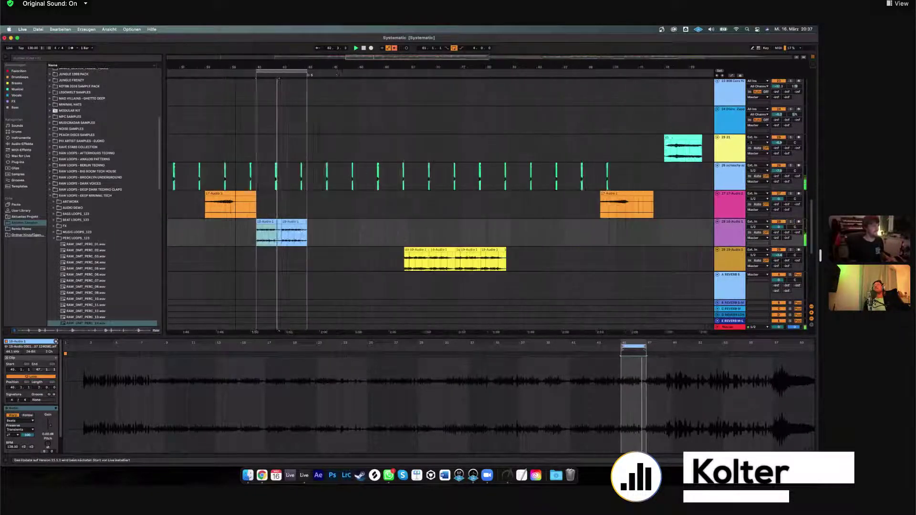
{"action": "left_click", "coordinate": [262, 232]}
{"action": "left_click", "coordinate": [597, 232], "text": "shift"}
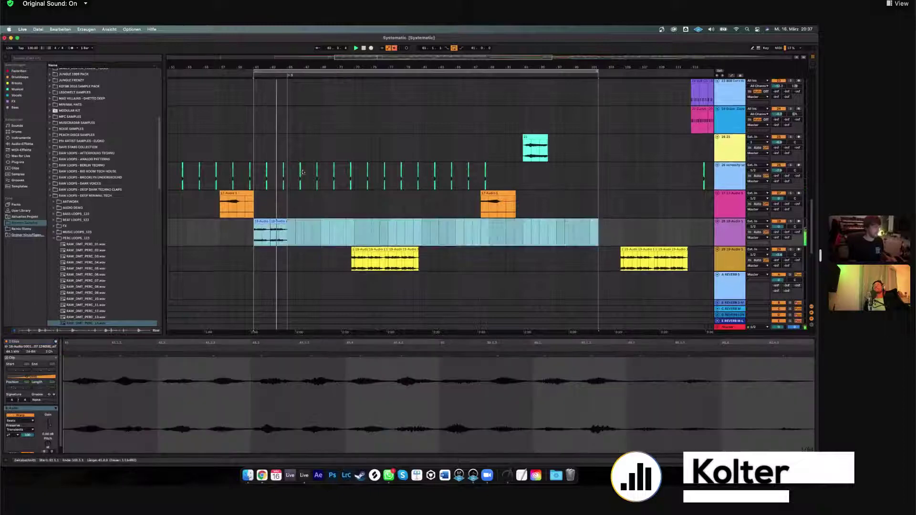
Select the first cyan vocal clip at bar 65, solo its track and play it from the clip's start.
{"action": "scroll", "coordinate": [310, 166], "scroll_direction": "down", "scroll_amount": 5}
{"action": "scroll", "coordinate": [310, 166], "scroll_direction": "down", "scroll_amount": 3}
{"action": "key", "text": "plus"}
{"action": "key", "text": "plus"}
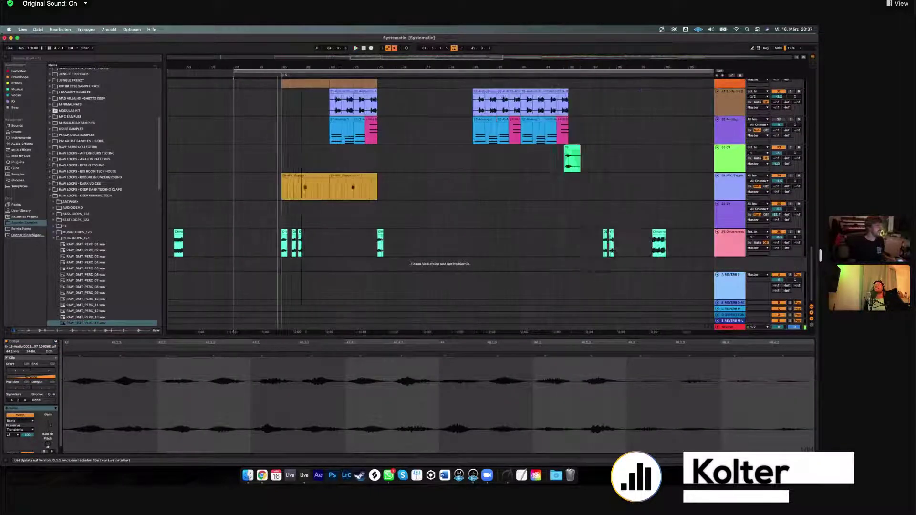
{"action": "scroll", "coordinate": [424, 239], "scroll_direction": "left", "scroll_amount": 5}
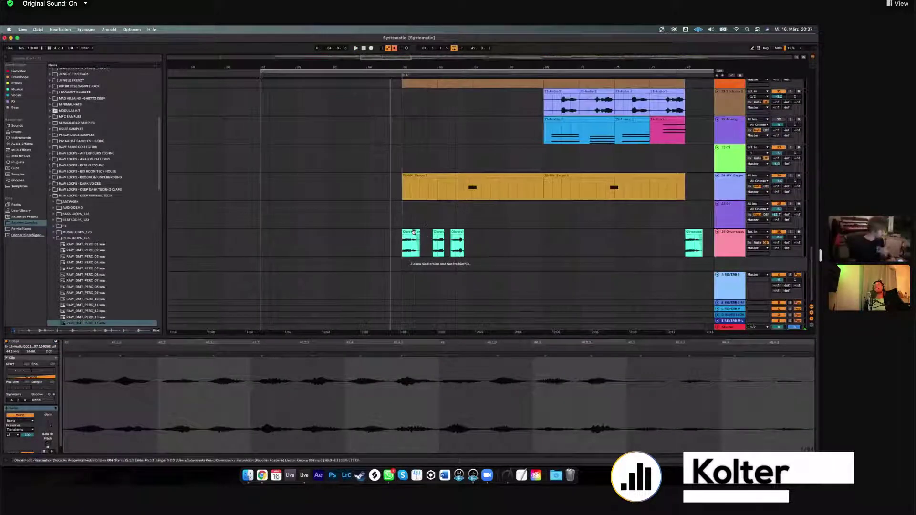
{"action": "left_click", "coordinate": [414, 232]}
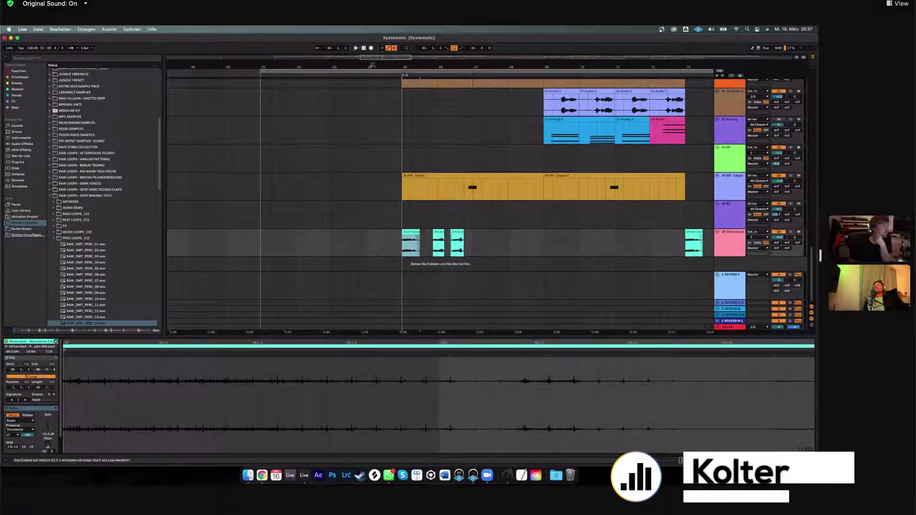
{"action": "scroll", "coordinate": [414, 232], "scroll_direction": "right", "scroll_amount": 5}
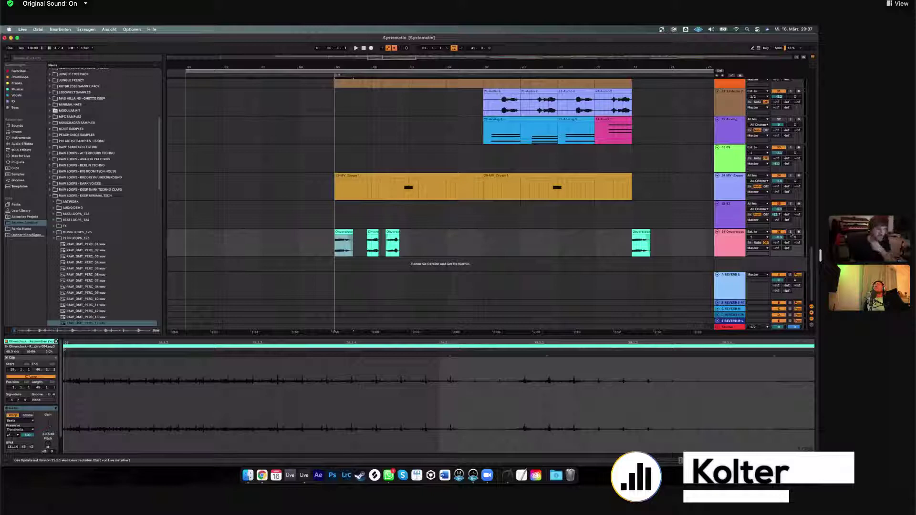
{"action": "left_click", "coordinate": [735, 233]}
{"action": "key", "text": "space"}
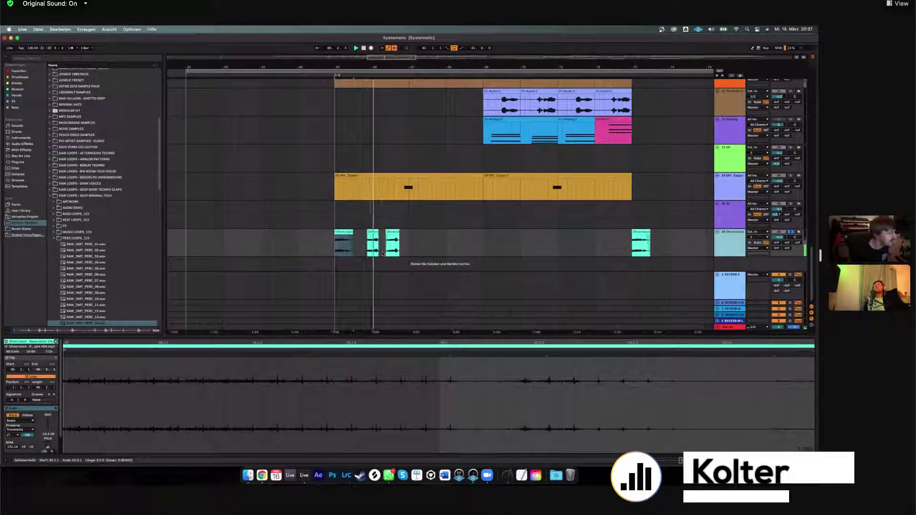
Extend the first cyan vocal clip from bar 65 over its neighbouring chops to about the middle of bar 71.
{"action": "left_click", "coordinate": [372, 233]}
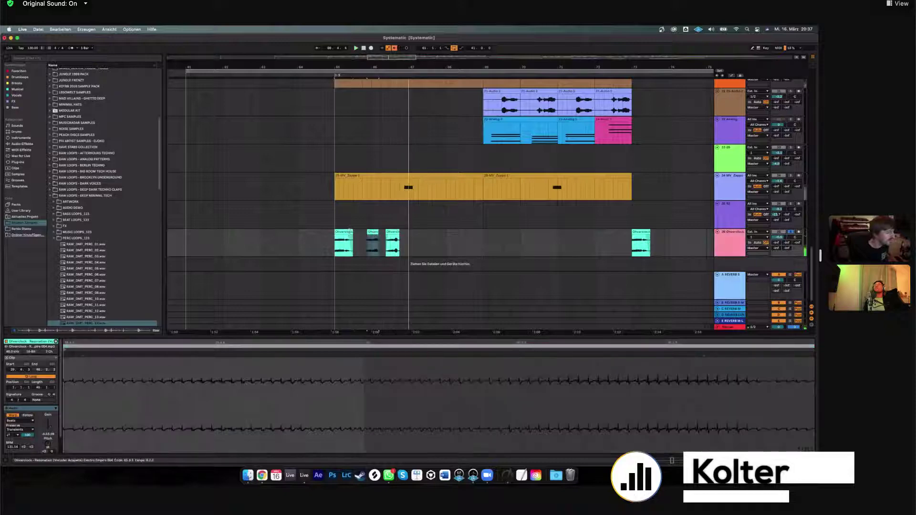
{"action": "key", "text": "super+z"}
{"action": "key", "text": "super+z"}
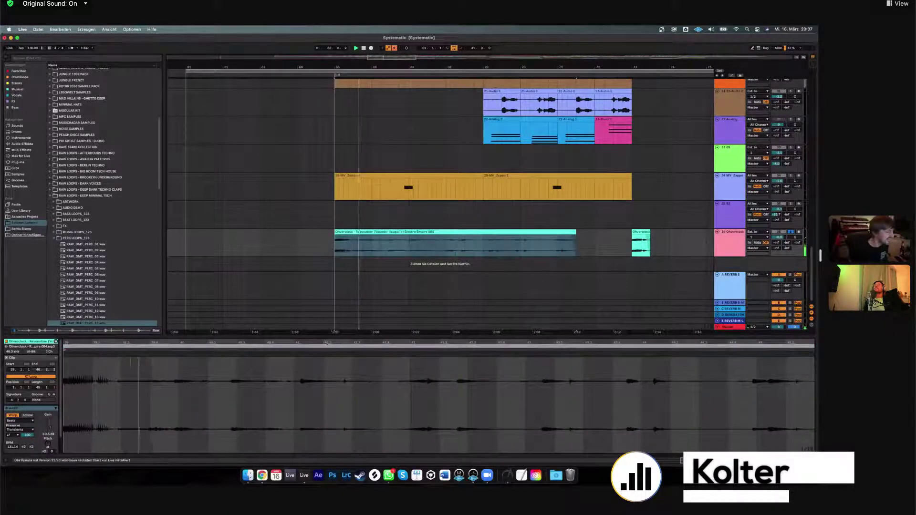
Audition several passages of the Resonation vocoder acapella by jumping playback to different points in its waveform.
{"action": "double_click", "coordinate": [673, 350]}
{"action": "left_click", "coordinate": [673, 351]}
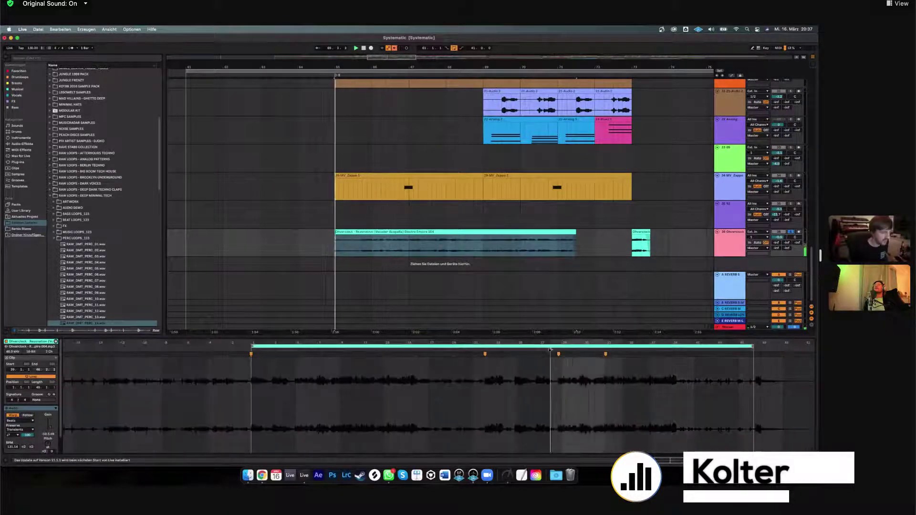
{"action": "left_click", "coordinate": [513, 349]}
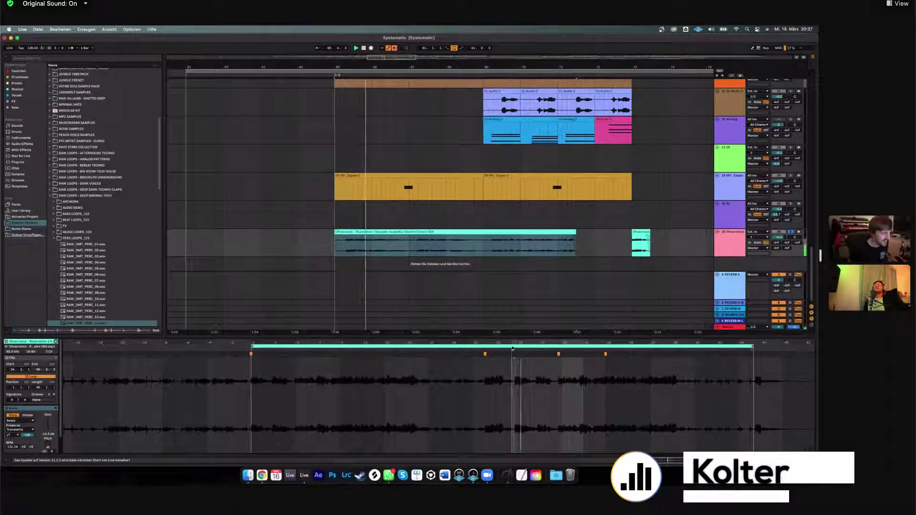
{"action": "left_click", "coordinate": [484, 348]}
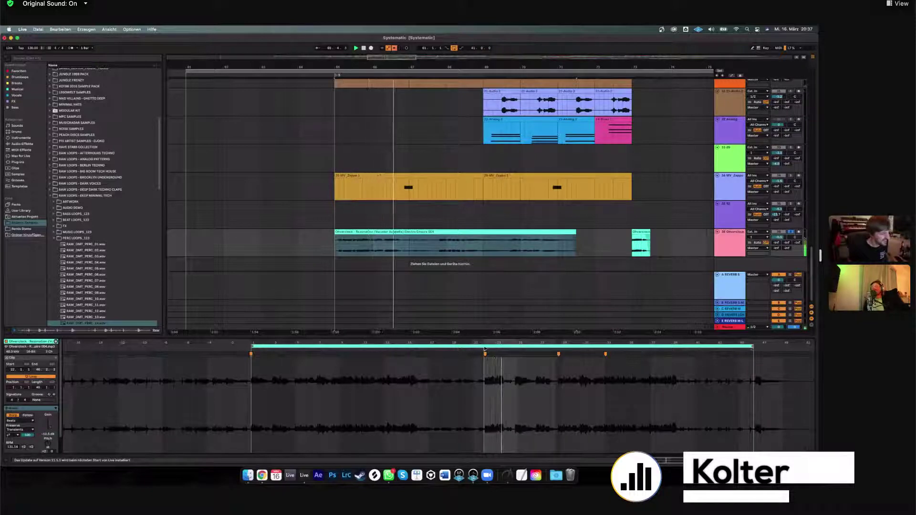
{"action": "left_click", "coordinate": [312, 349]}
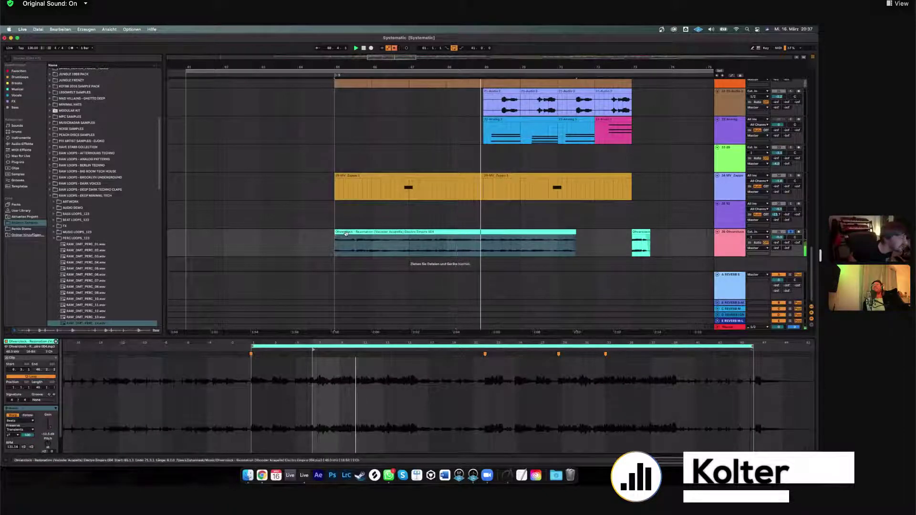
Undo the vocal clip's extension and select the short chop at bar 65.
{"action": "left_click", "coordinate": [419, 236]}
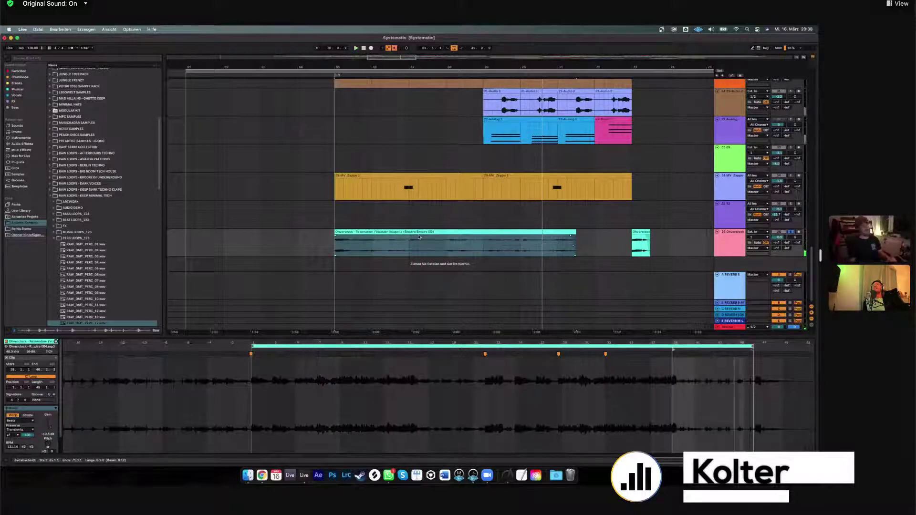
{"action": "key", "text": "super+z"}
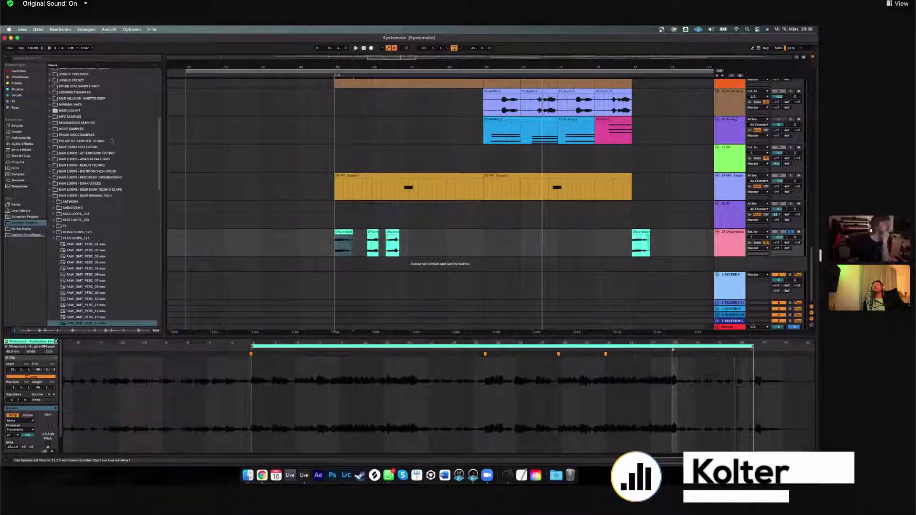
{"action": "left_click", "coordinate": [352, 237]}
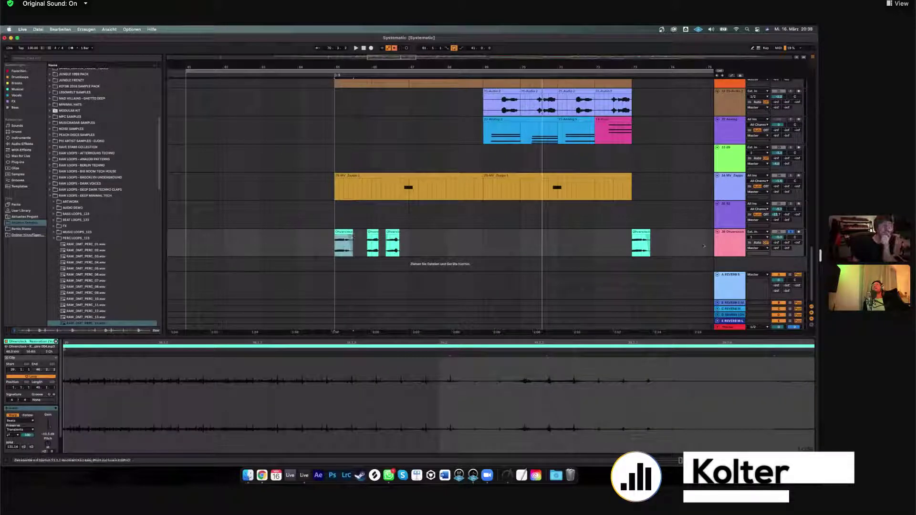
Unsolo the vocal track and play the full arrangement from bar 64 to hear the chops in context.
{"action": "left_click", "coordinate": [306, 244]}
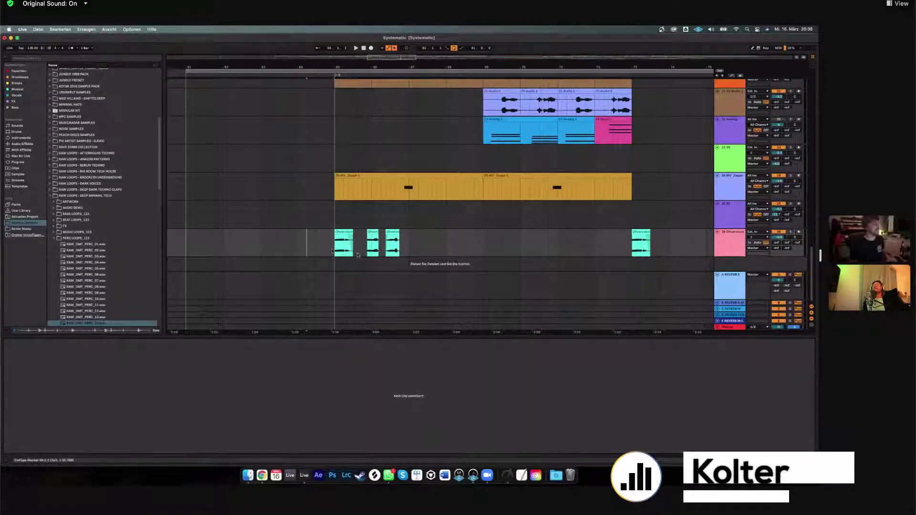
{"action": "left_click", "coordinate": [302, 241]}
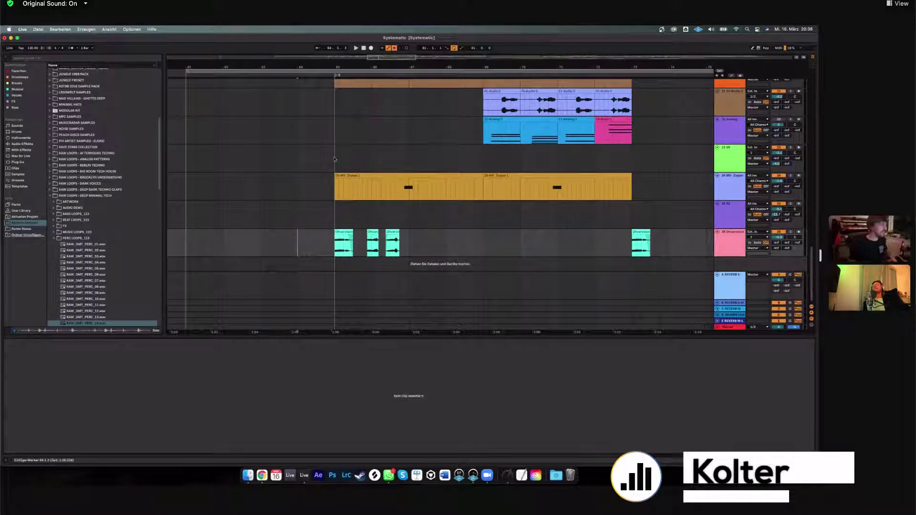
{"action": "left_click", "coordinate": [311, 100]}
{"action": "key", "text": "space"}
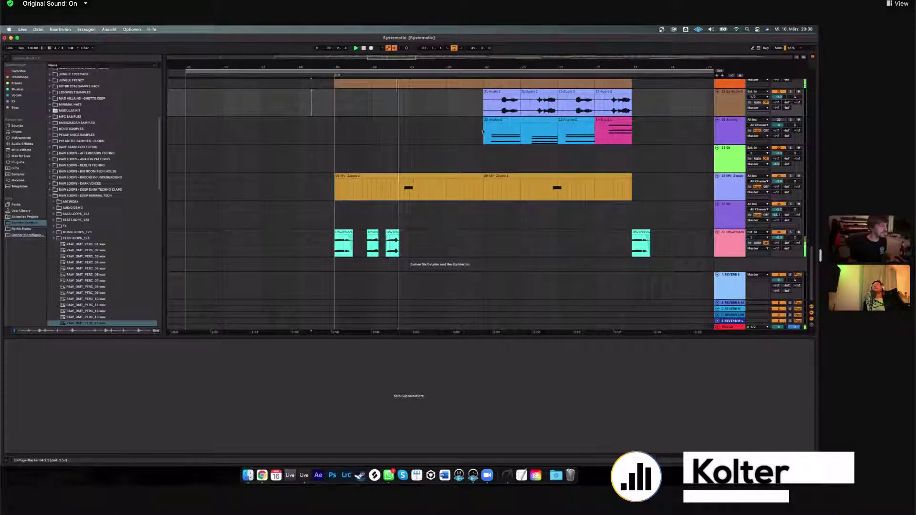
{"action": "scroll", "coordinate": [547, 165], "scroll_direction": "up", "scroll_amount": 3}
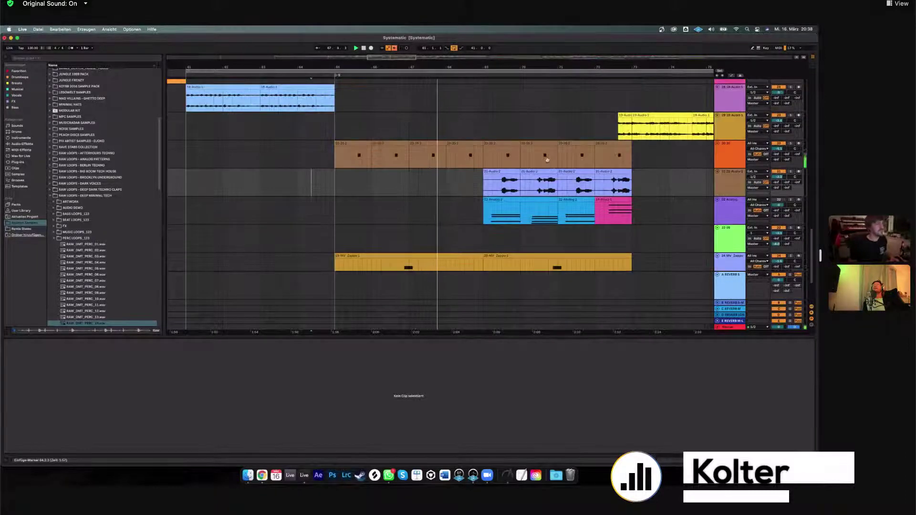
Solo the audio track with the recorded vocoder clips at bar 69 and play them with the first clip's waveform open.
{"action": "scroll", "coordinate": [543, 157], "scroll_direction": "down", "scroll_amount": 1}
{"action": "left_click_drag", "start_coordinate": [408, 58], "coordinate": [410, 72]}
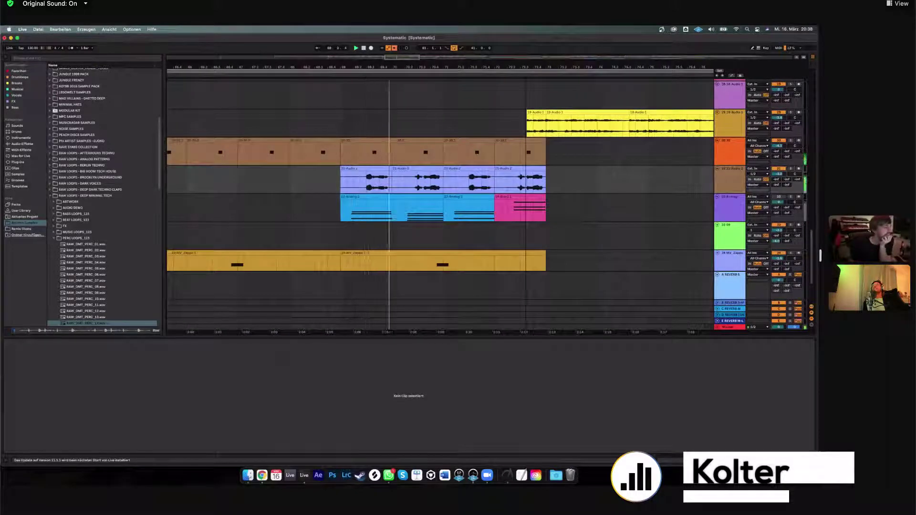
{"action": "left_click_drag", "start_coordinate": [394, 81], "coordinate": [361, 80]}
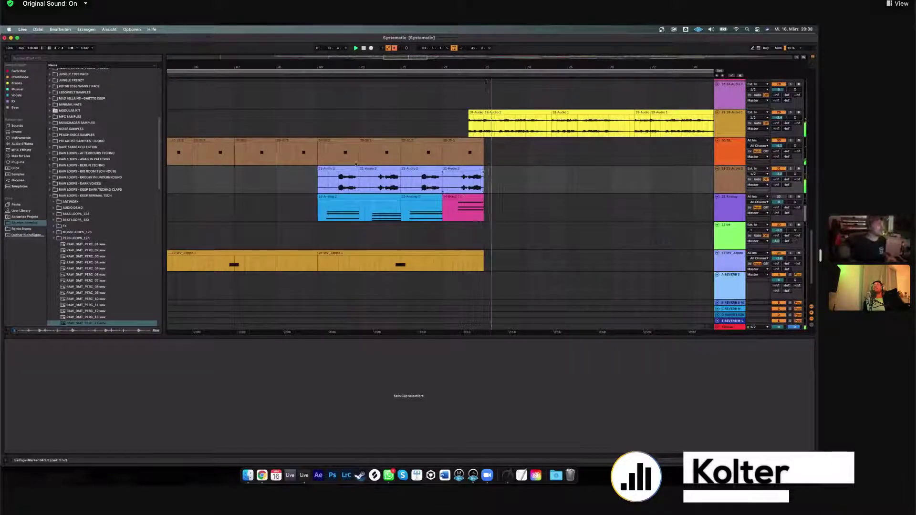
{"action": "left_click", "coordinate": [795, 181]}
{"action": "key", "text": "space"}
{"action": "key", "text": "space"}
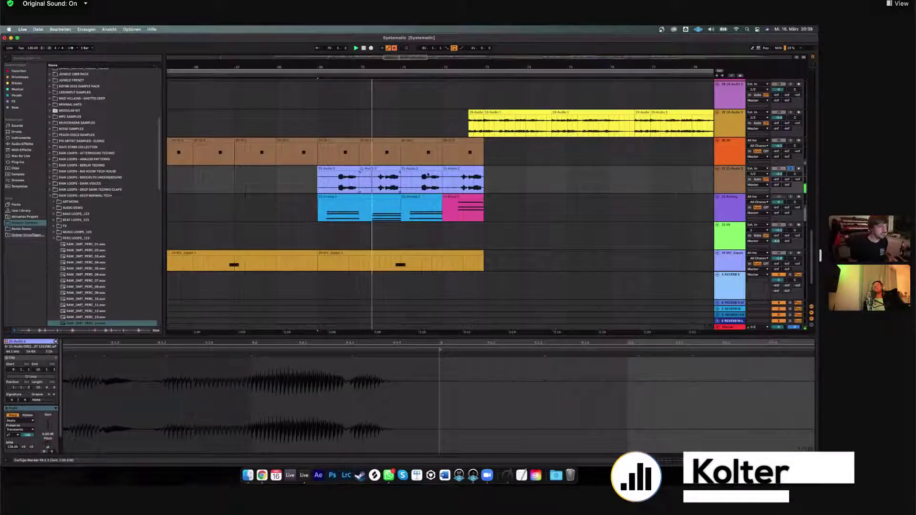
{"action": "left_click", "coordinate": [352, 181]}
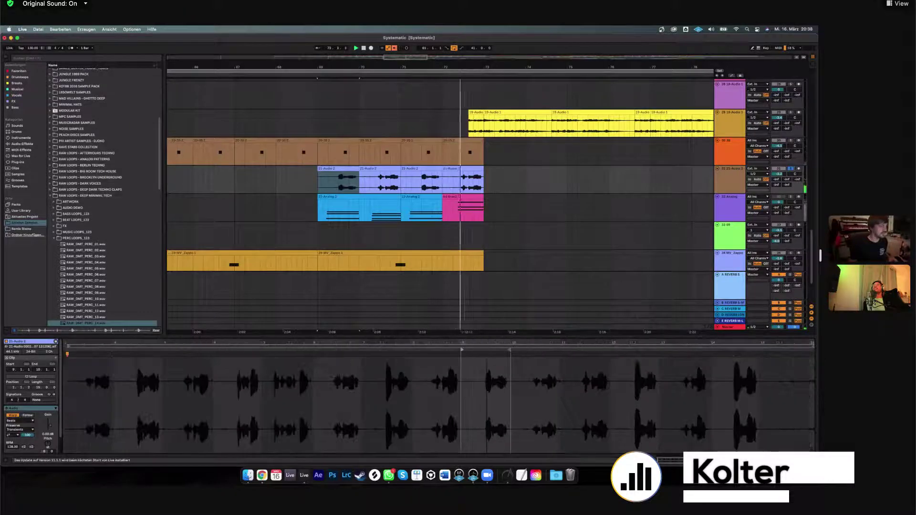
Show the vocoder track's device chain and play the clips to examine how the Vocoder, Compressor and Chorus process them.
{"action": "double_click", "coordinate": [735, 180]}
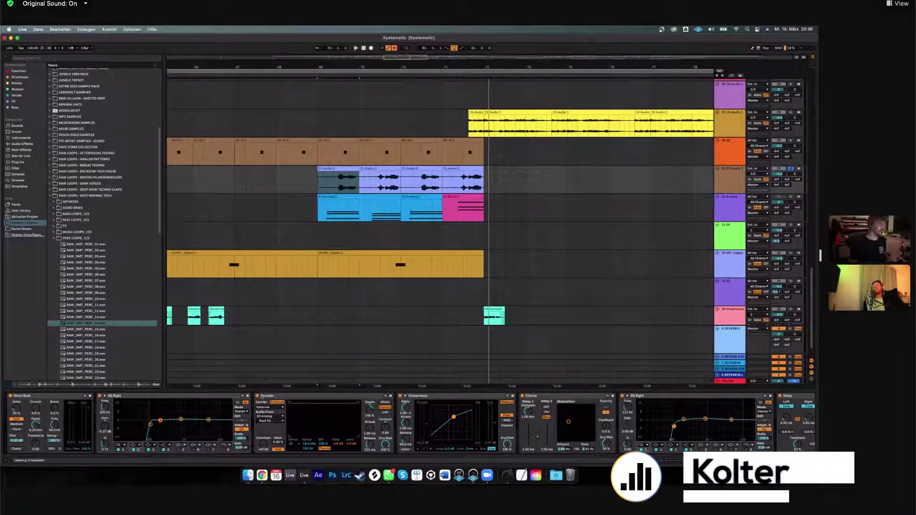
{"action": "key", "text": "space"}
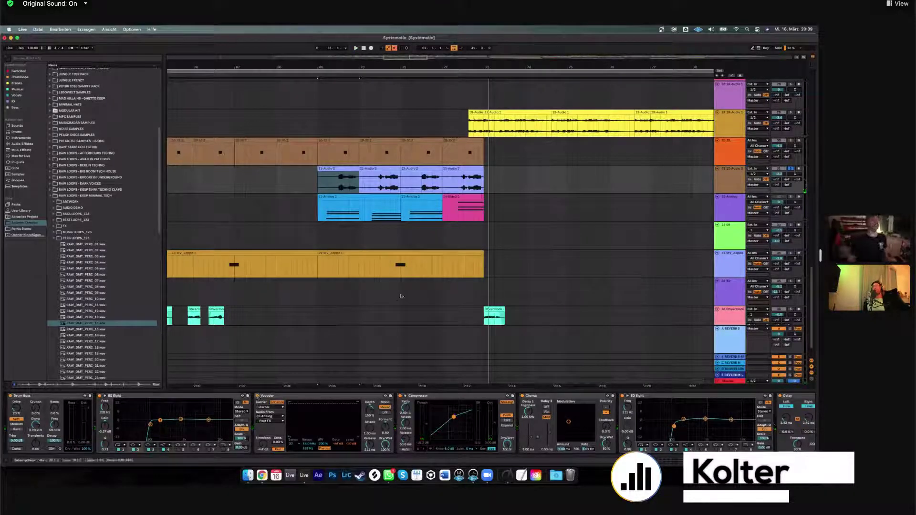
{"action": "key", "text": "space"}
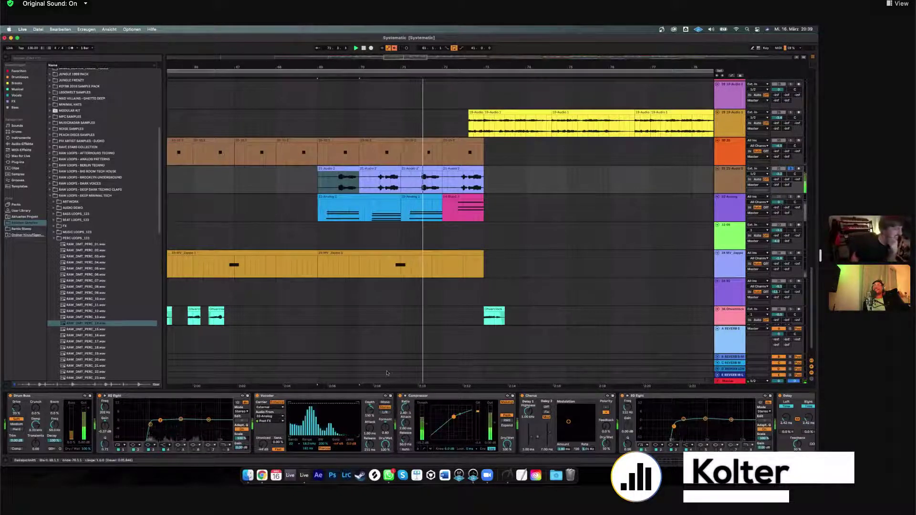
Solo the Analog track and play its first blue MIDI clip at bar 69 to hear the vocoder's carrier alone.
{"action": "left_click", "coordinate": [362, 210]}
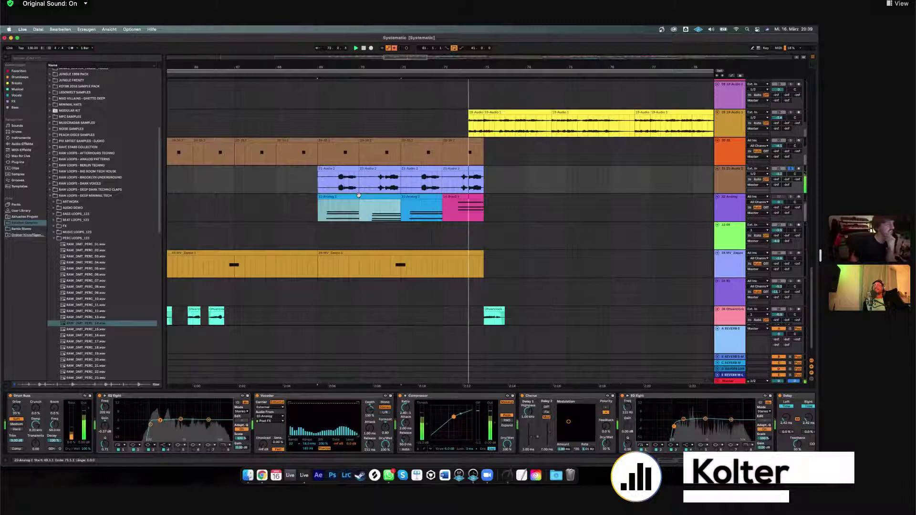
{"action": "left_click", "coordinate": [790, 198]}
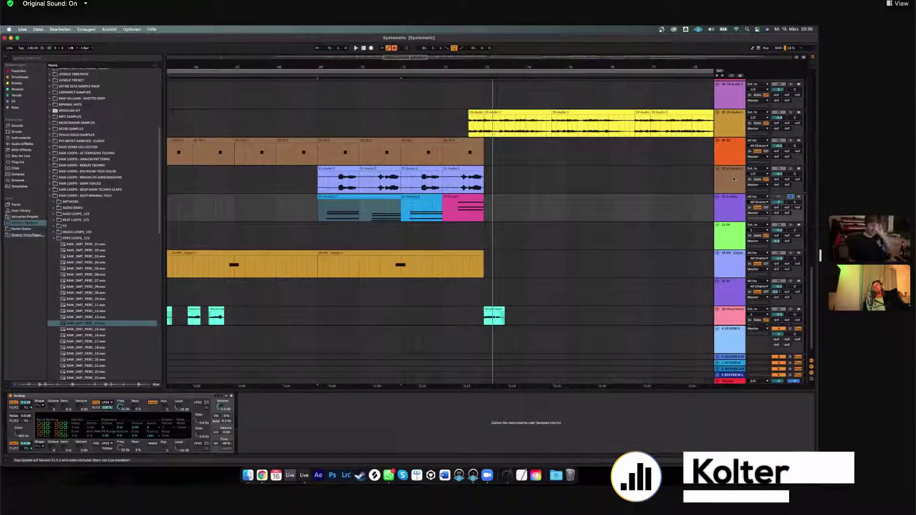
{"action": "left_click", "coordinate": [346, 197]}
{"action": "left_click", "coordinate": [343, 195]}
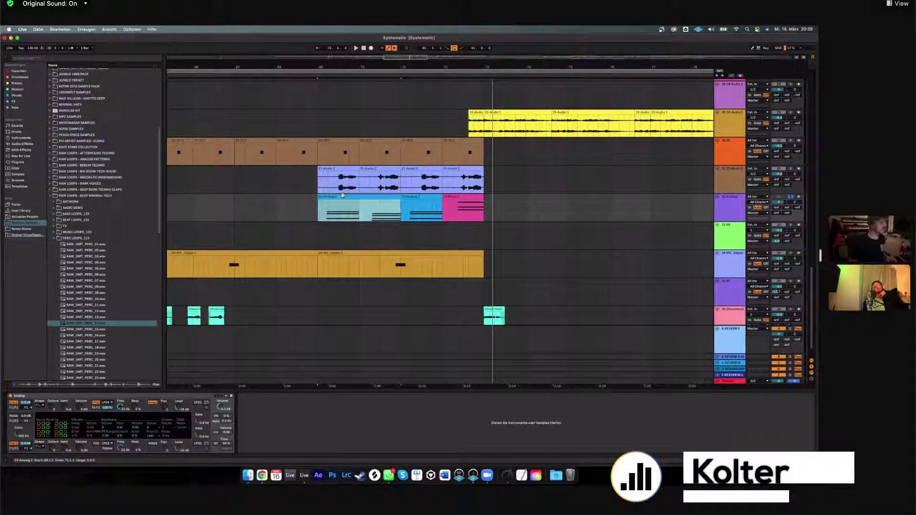
{"action": "key", "text": "space"}
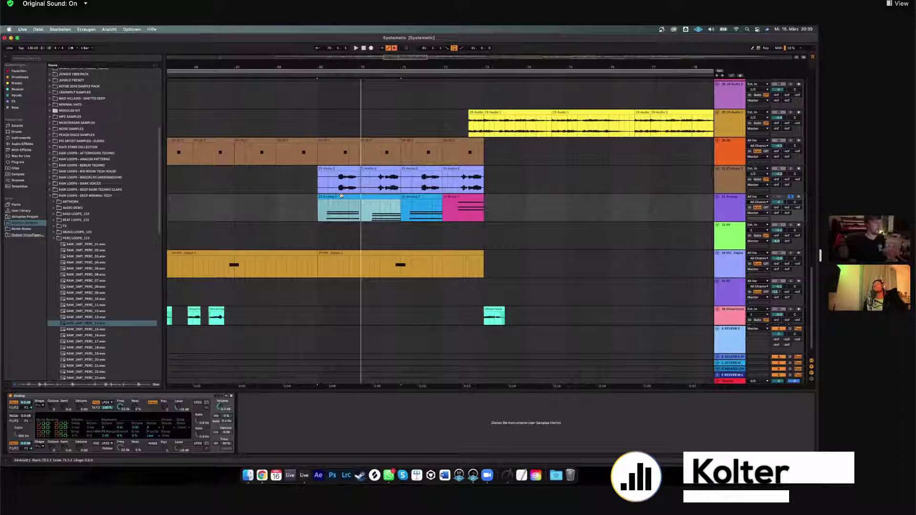
Add an Auto Filter audio effect after the Analog synth and play the chords through it.
{"action": "left_click", "coordinate": [729, 205]}
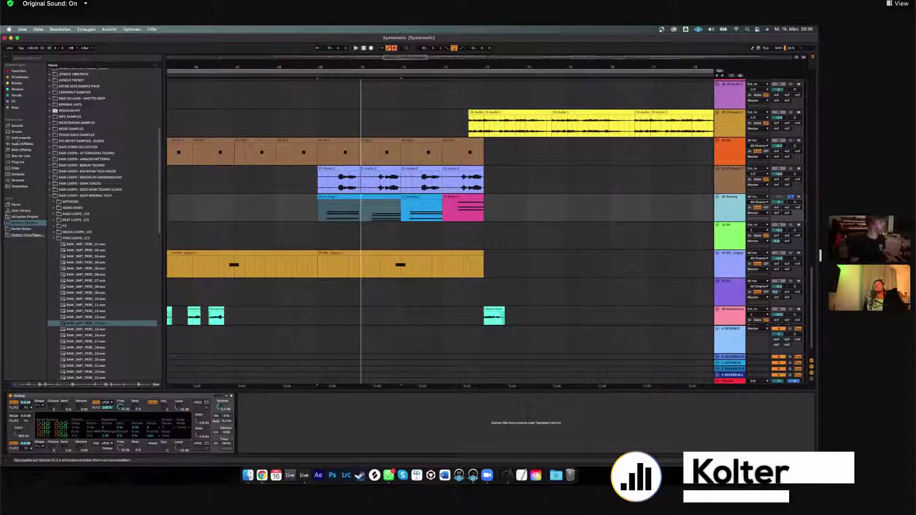
{"action": "left_click", "coordinate": [20, 143]}
{"action": "left_click", "coordinate": [64, 90]}
{"action": "left_click_drag", "start_coordinate": [283, 430], "coordinate": [284, 429]}
{"action": "key", "text": "space"}
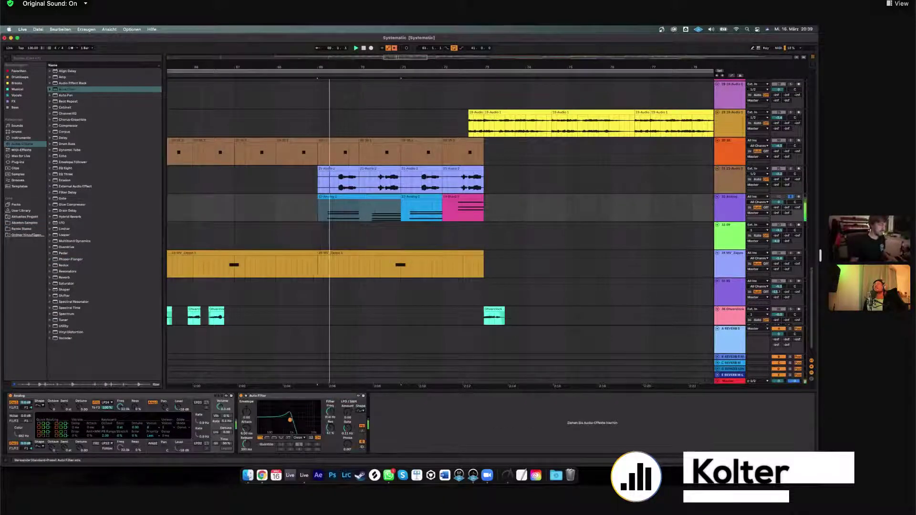
Solo the vocoder audio track again, play its first clip at bar 69 and examine its chain through to the final Delay.
{"action": "left_click", "coordinate": [789, 170]}
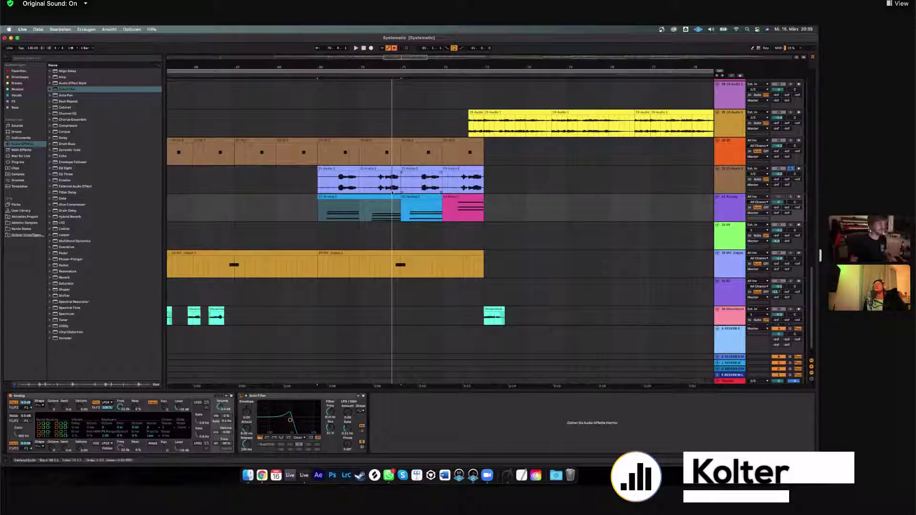
{"action": "left_click", "coordinate": [553, 176]}
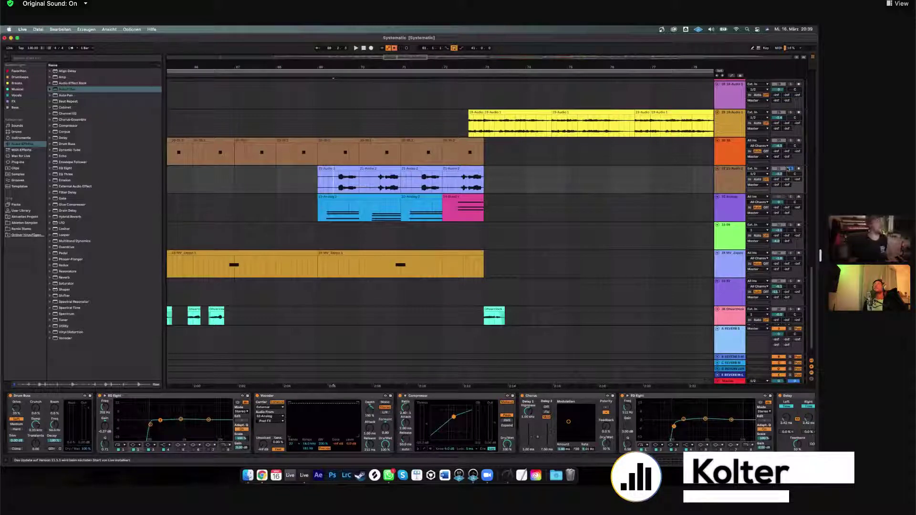
{"action": "left_click", "coordinate": [723, 210]}
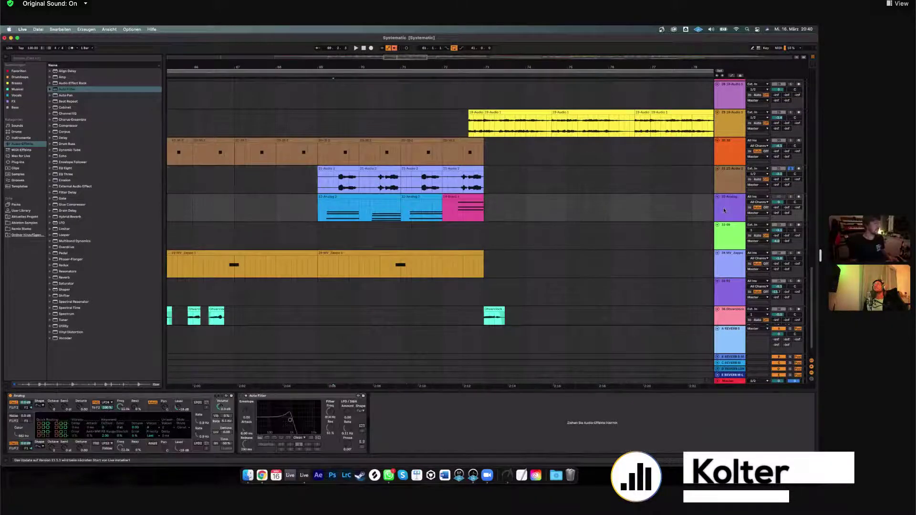
{"action": "left_click", "coordinate": [741, 176]}
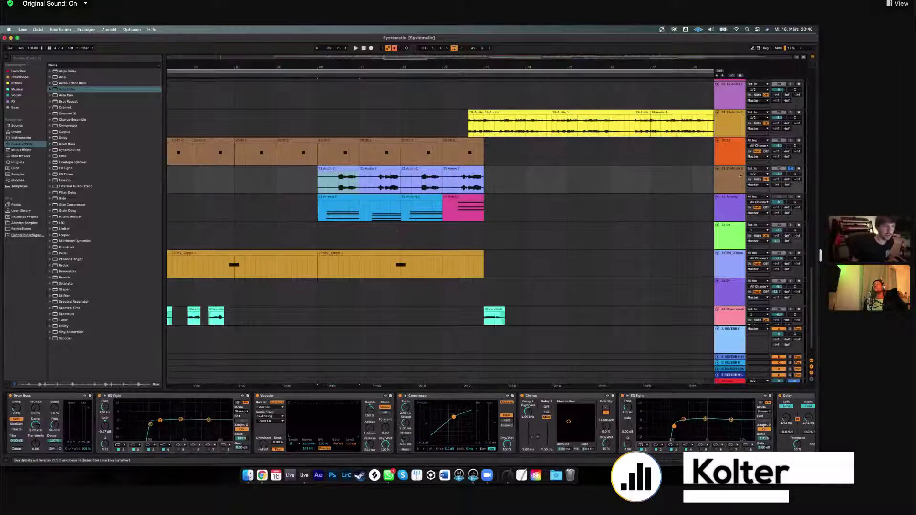
{"action": "key", "text": "space"}
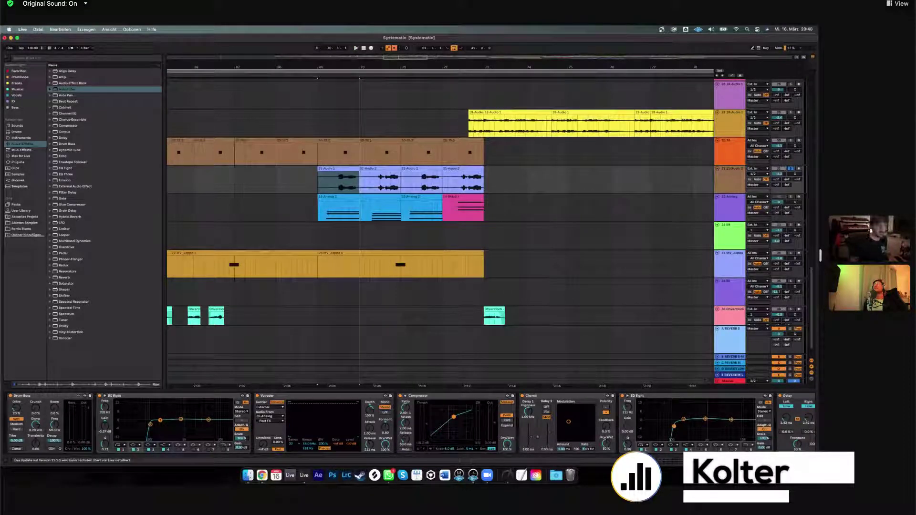
{"action": "scroll", "coordinate": [410, 422], "scroll_direction": "right", "scroll_amount": 5}
{"action": "scroll", "coordinate": [430, 422], "scroll_direction": "right", "scroll_amount": 2}
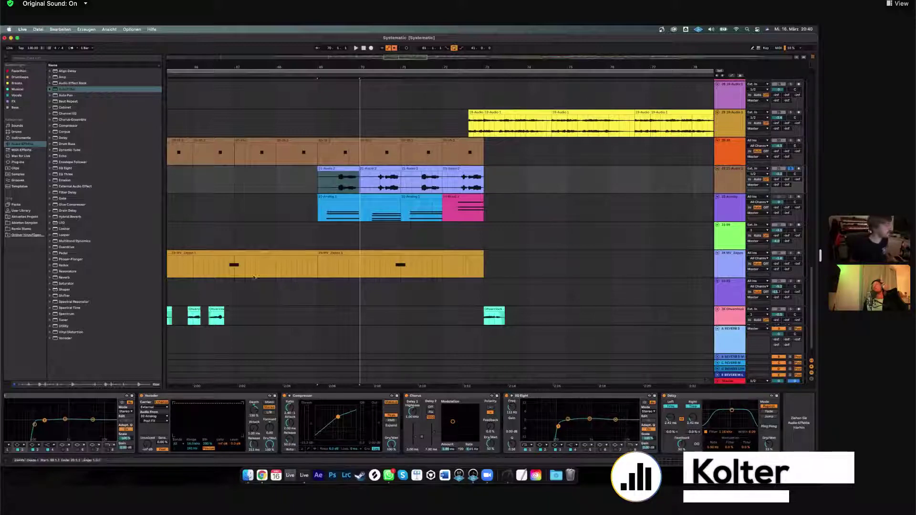
Examine the sampler and EQ Eight on the brown clips' track while playing from bar 69, and return to the vocoder track.
{"action": "scroll", "coordinate": [327, 229], "scroll_direction": "up", "scroll_amount": 2}
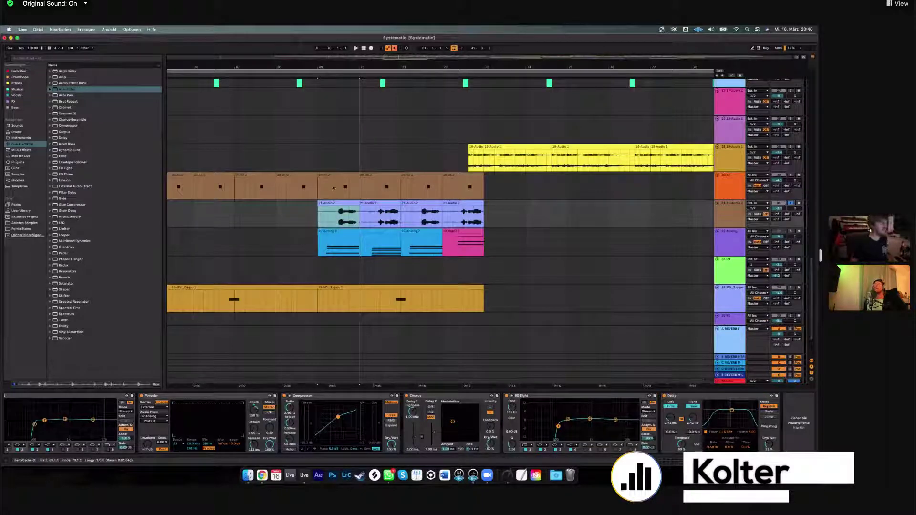
{"action": "left_click", "coordinate": [333, 188]}
{"action": "key", "text": "space"}
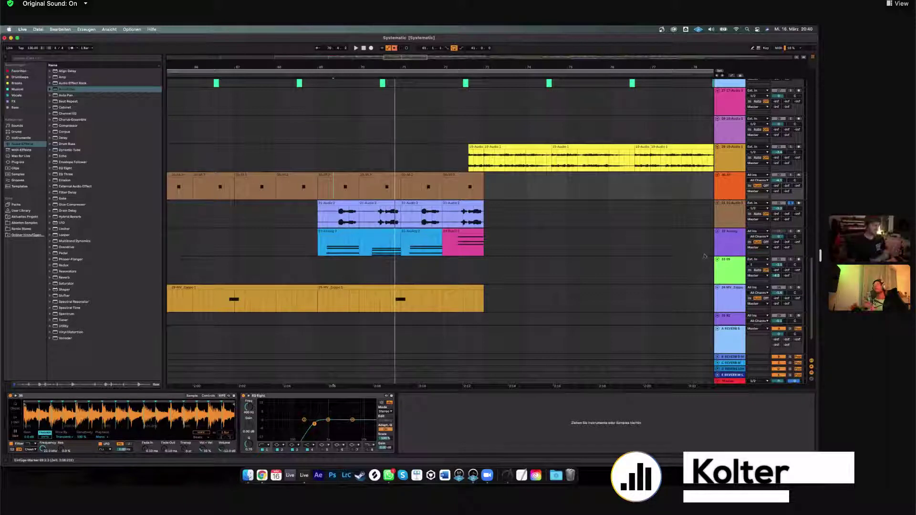
{"action": "scroll", "coordinate": [537, 217], "scroll_direction": "down", "scroll_amount": 2}
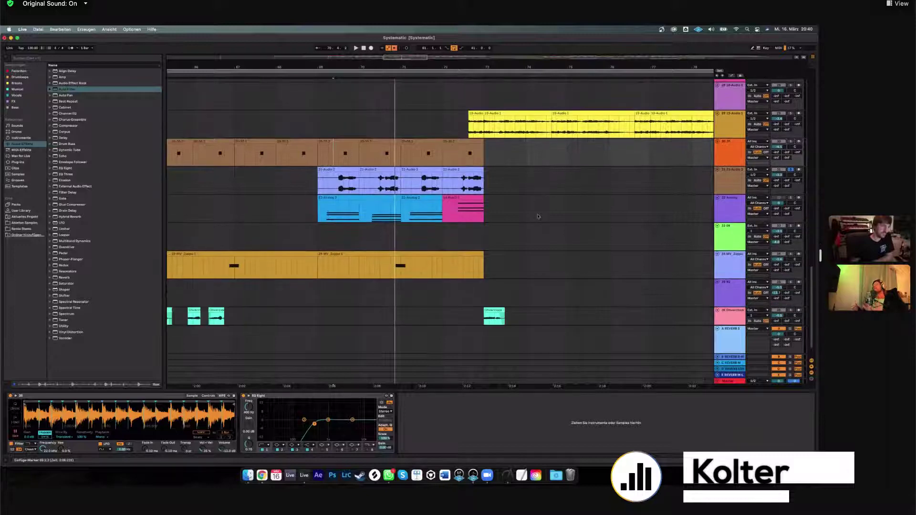
{"action": "left_click", "coordinate": [486, 186]}
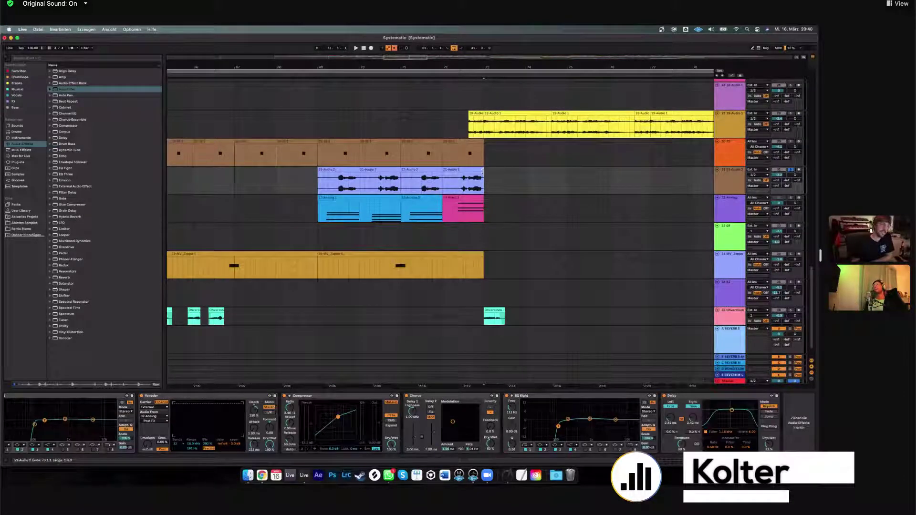
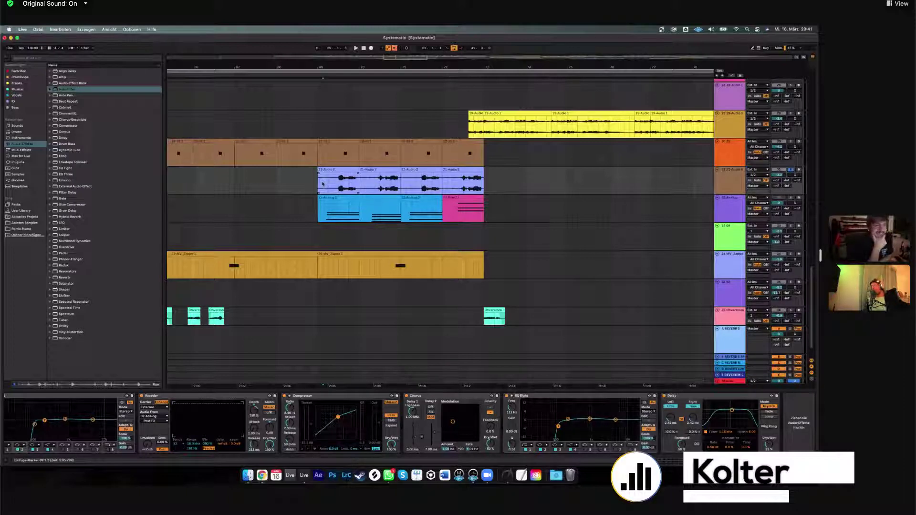
{"action": "left_click", "coordinate": [336, 169]}
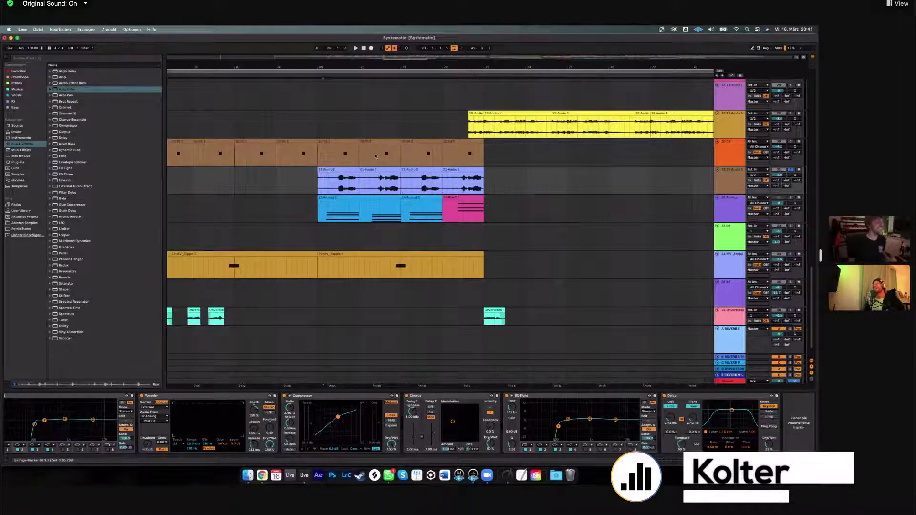
Locate the 19-Audio track with the yellow clips and start playback there just before bar 72.
{"action": "scroll", "coordinate": [400, 186], "scroll_direction": "down", "scroll_amount": 1}
{"action": "scroll", "coordinate": [395, 159], "scroll_direction": "up", "scroll_amount": 5}
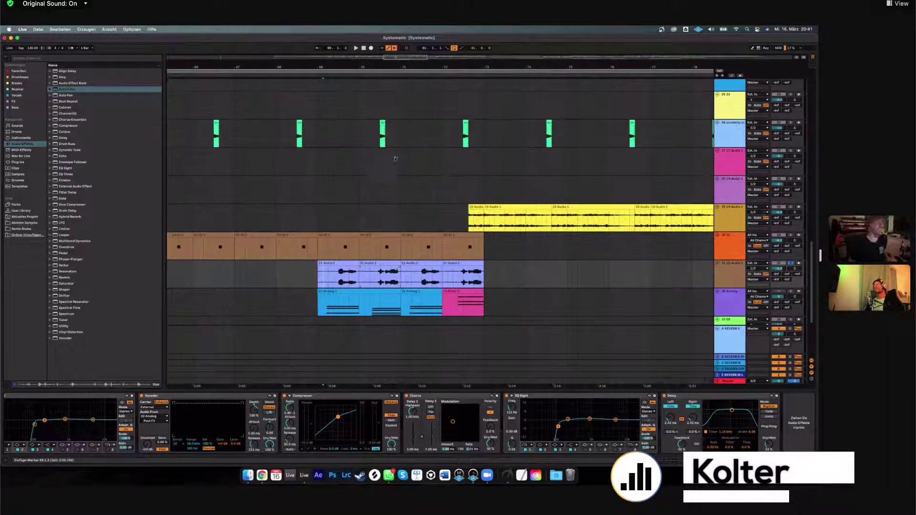
{"action": "left_click", "coordinate": [433, 163]}
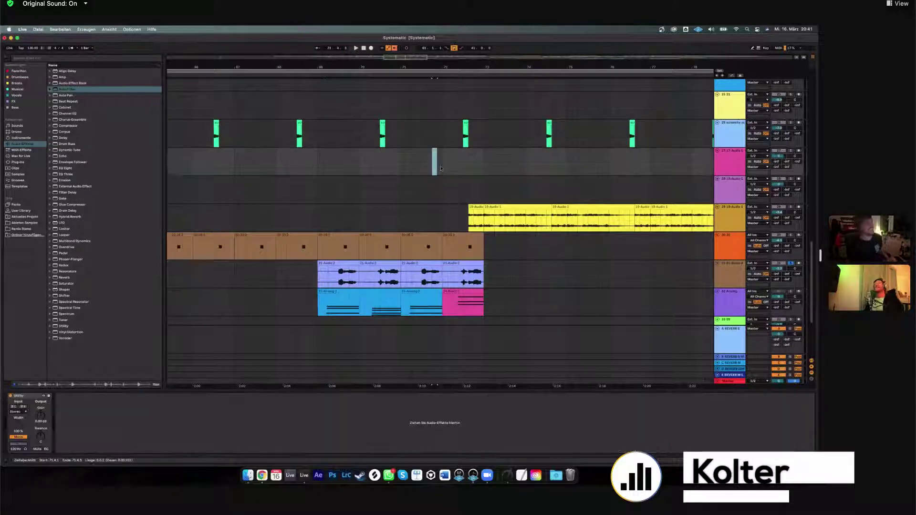
{"action": "scroll", "coordinate": [480, 182], "scroll_direction": "down", "scroll_amount": 6}
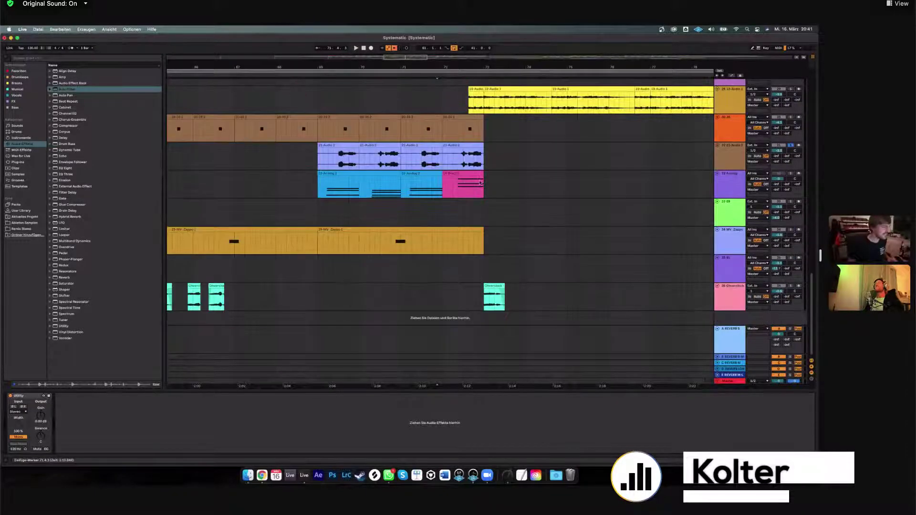
{"action": "scroll", "coordinate": [510, 203], "scroll_direction": "up", "scroll_amount": 5}
{"action": "left_click", "coordinate": [439, 234]}
{"action": "key", "text": "space"}
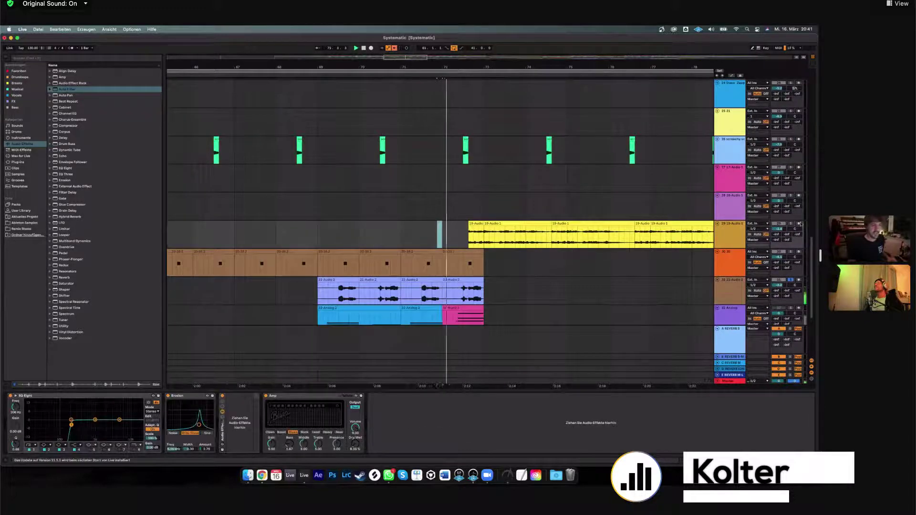
Open the yellow audio clip at bar 73 and play the soloed 19-Audio track through its clips to about bar 80.
{"action": "double_click", "coordinate": [499, 222]}
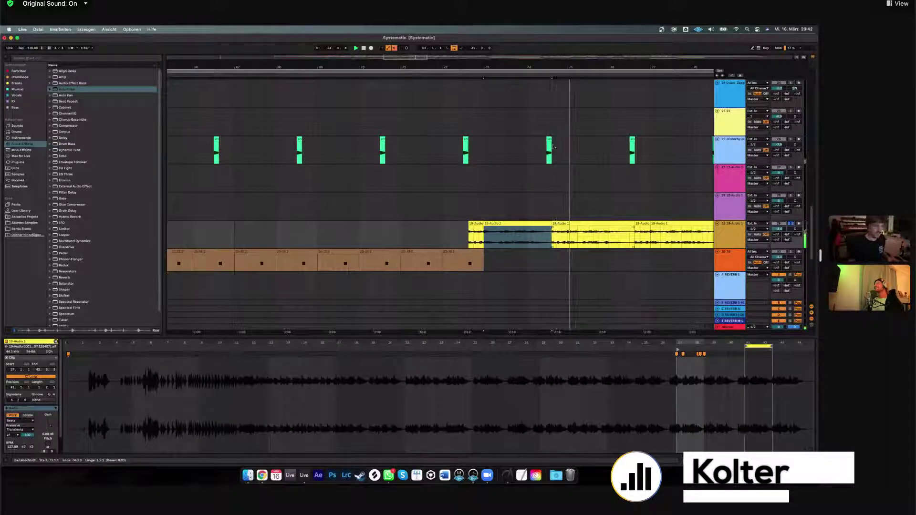
{"action": "scroll", "coordinate": [569, 235], "scroll_direction": "right", "scroll_amount": 3}
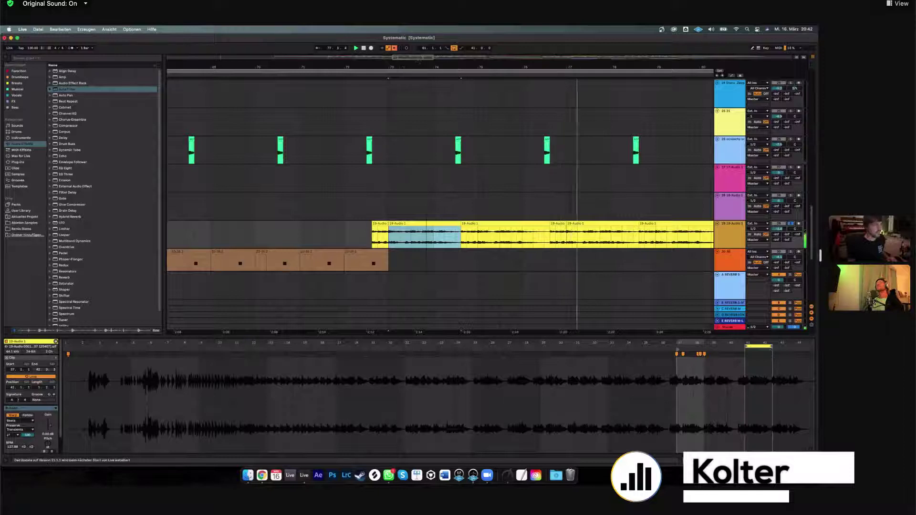
{"action": "key", "text": "minus"}
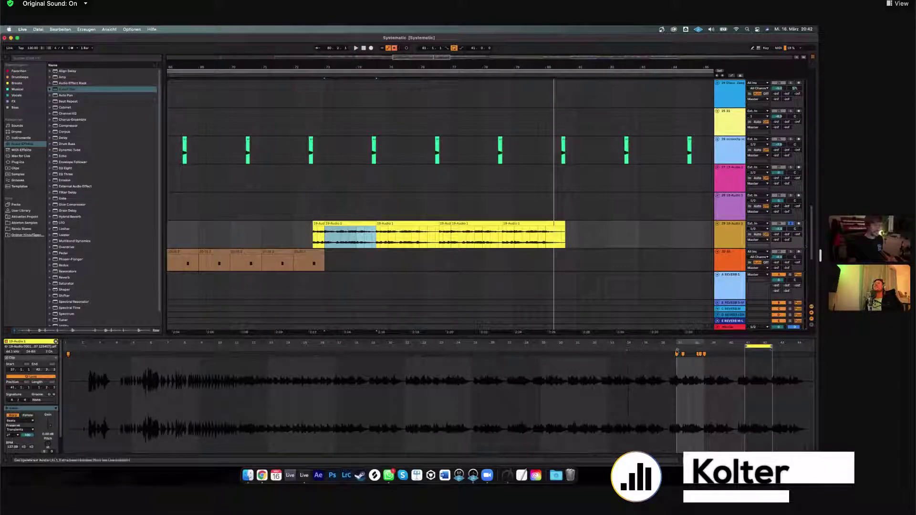
Audition several earlier passages of the yellow clip's full recording by jumping its start to different points in the waveform.
{"action": "left_click", "coordinate": [605, 352]}
{"action": "left_click", "coordinate": [359, 352]}
{"action": "left_click", "coordinate": [233, 352]}
{"action": "left_click", "coordinate": [204, 352]}
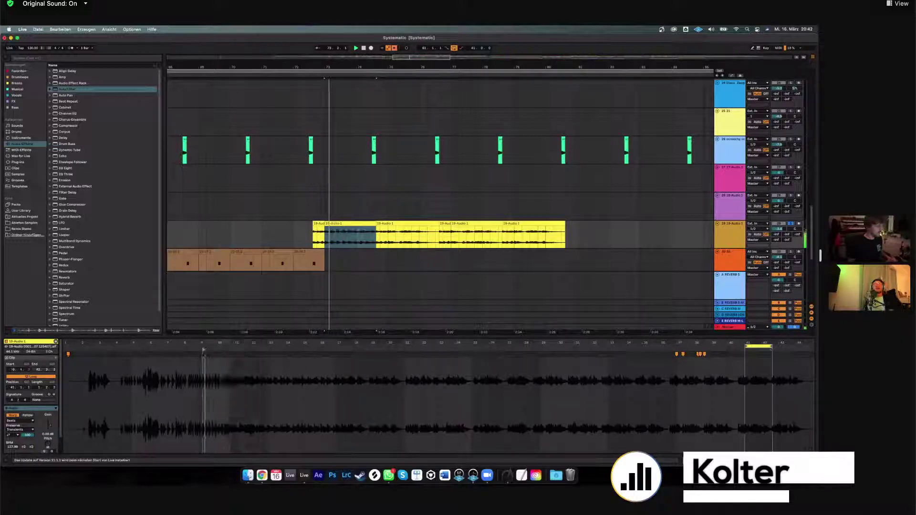
{"action": "left_click", "coordinate": [184, 353]}
{"action": "left_click", "coordinate": [164, 353]}
{"action": "left_click", "coordinate": [143, 353]}
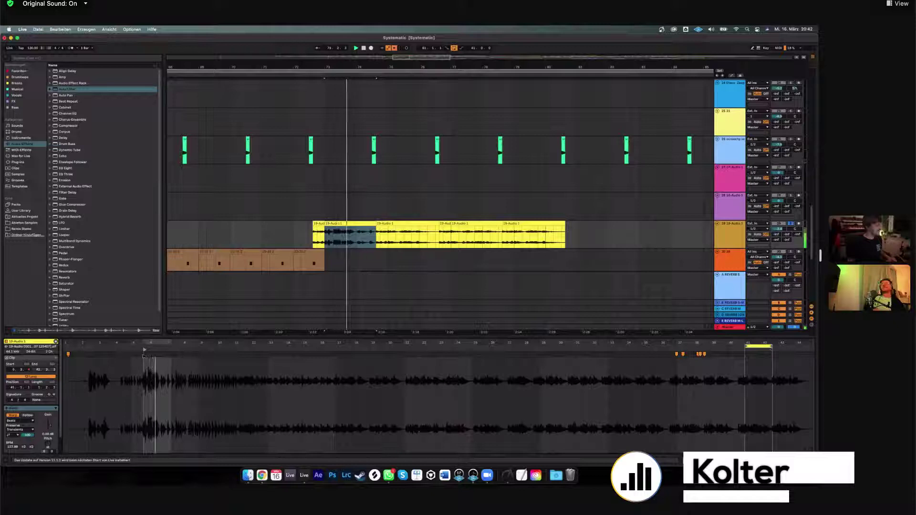
{"action": "left_click", "coordinate": [292, 353]}
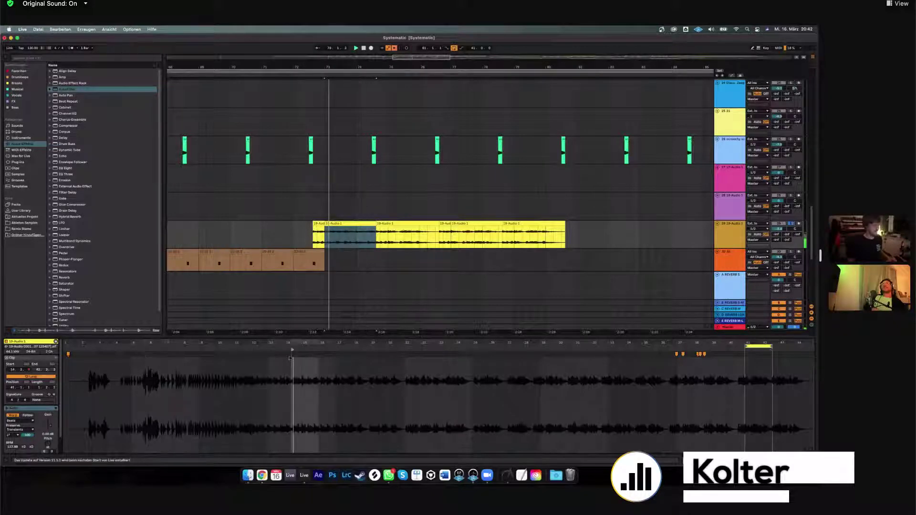
Audition one more passage of the yellow clip's recording, then play the full mix from just before bar 73 while looking over the tracks above.
{"action": "left_click", "coordinate": [572, 353]}
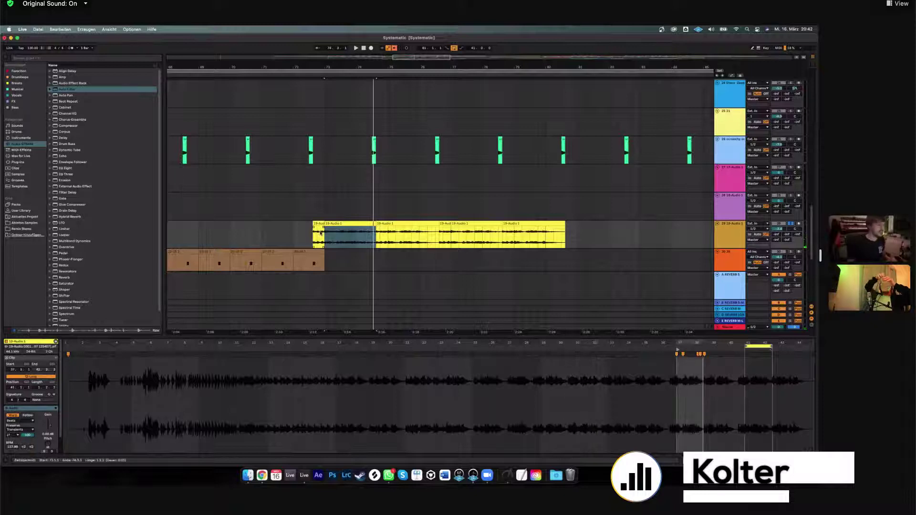
{"action": "left_click", "coordinate": [310, 235]}
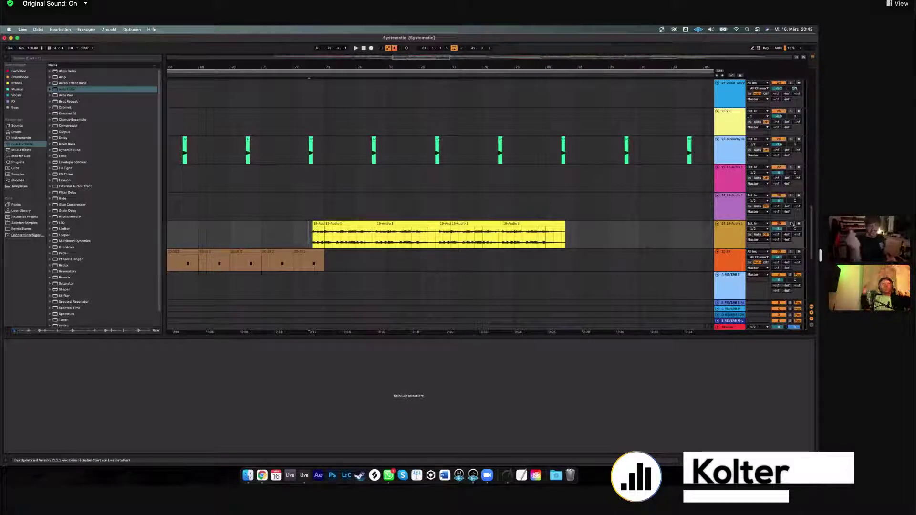
{"action": "key", "text": "space"}
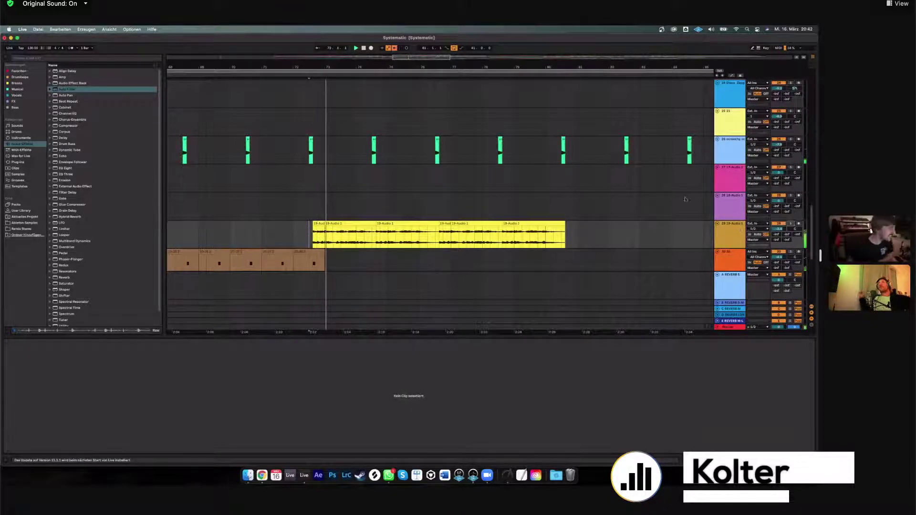
{"action": "scroll", "coordinate": [565, 185], "scroll_direction": "down", "scroll_amount": 3}
{"action": "scroll", "coordinate": [565, 184], "scroll_direction": "down", "scroll_amount": 3}
{"action": "scroll", "coordinate": [561, 183], "scroll_direction": "up", "scroll_amount": 15}
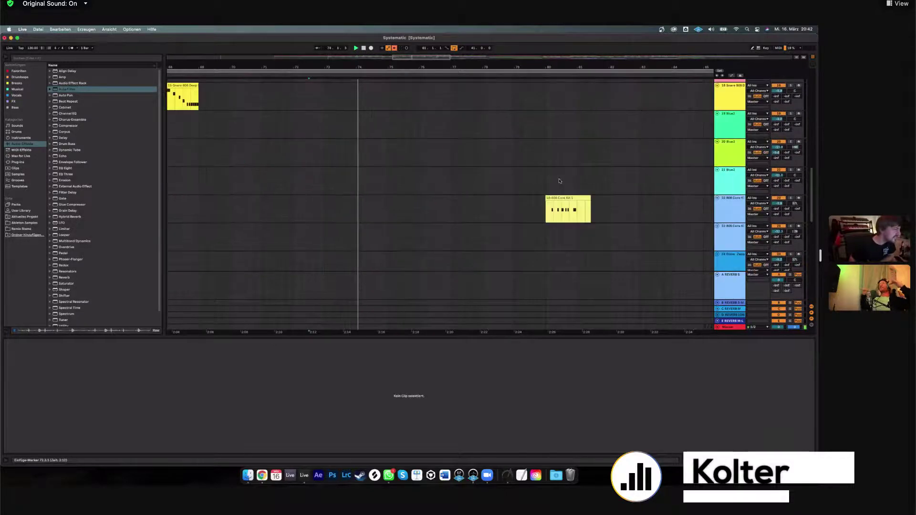
{"action": "scroll", "coordinate": [559, 181], "scroll_direction": "up", "scroll_amount": 5}
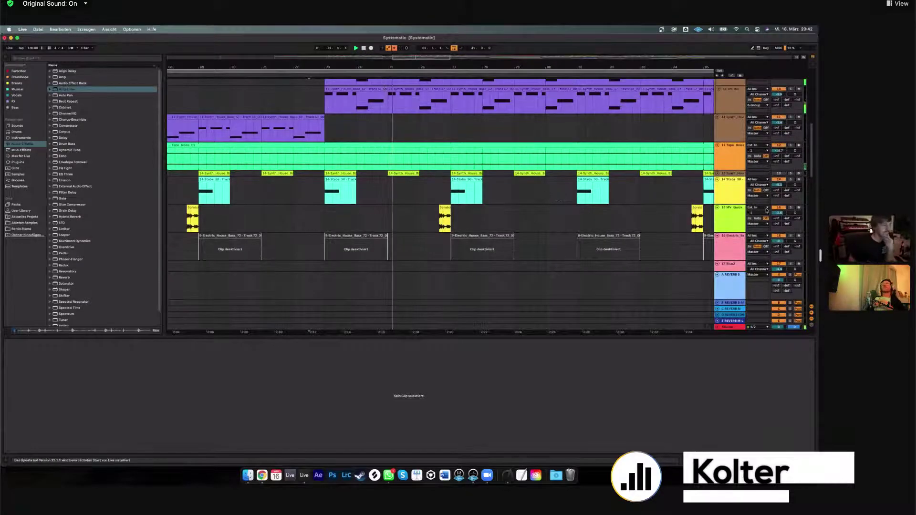
{"action": "left_click", "coordinate": [788, 208]}
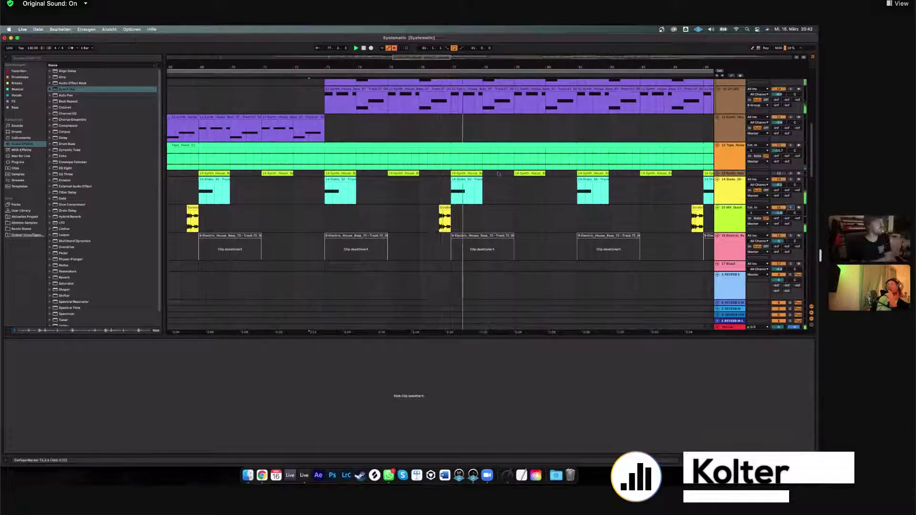
Open the green Breakbeat_04 clip at bar 81 and audition its track soloed through the following clips.
{"action": "scroll", "coordinate": [502, 143], "scroll_direction": "up", "scroll_amount": 10}
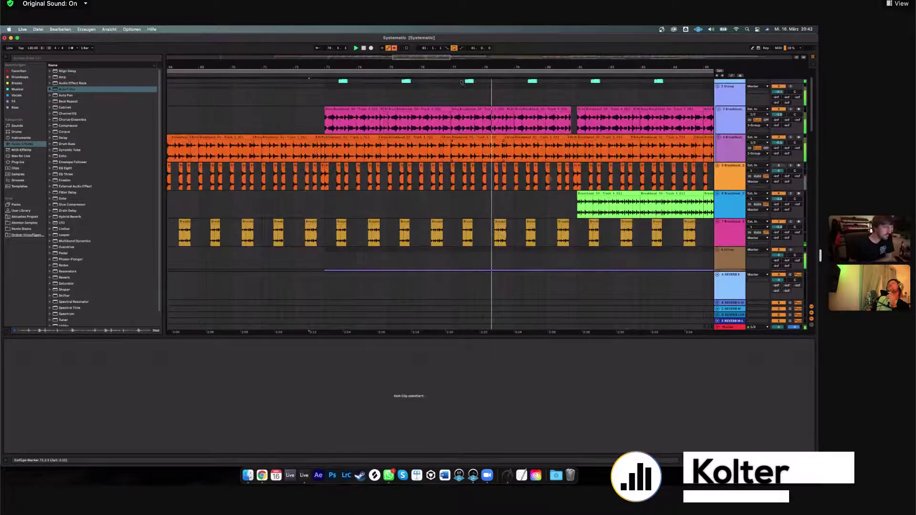
{"action": "scroll", "coordinate": [477, 167], "scroll_direction": "up", "scroll_amount": 2}
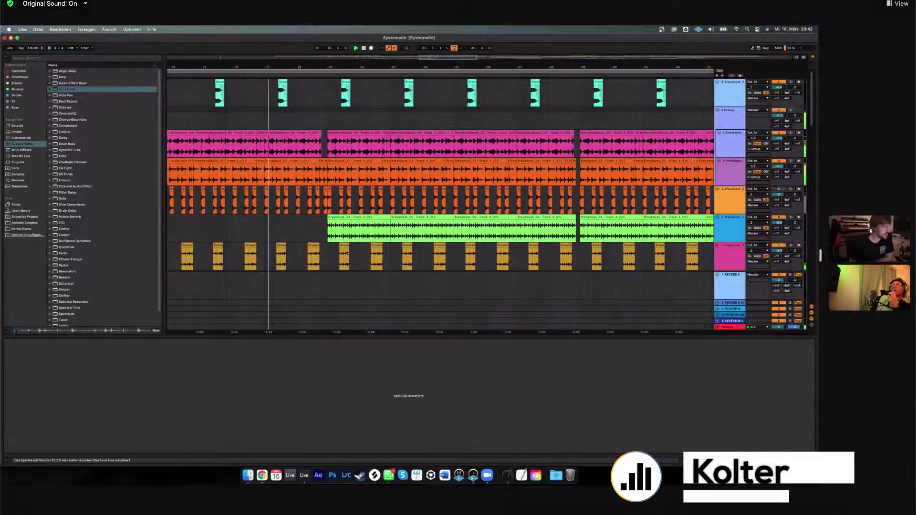
{"action": "left_click", "coordinate": [355, 229]}
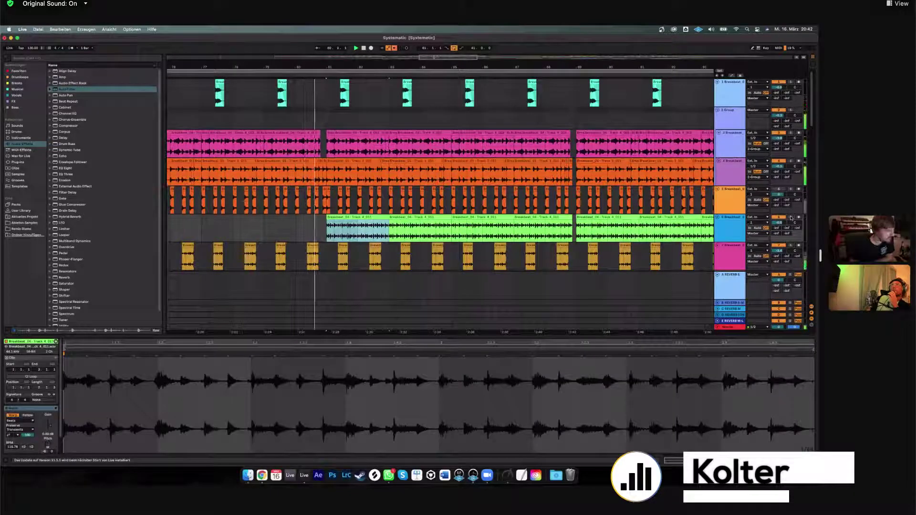
{"action": "left_click", "coordinate": [225, 368]}
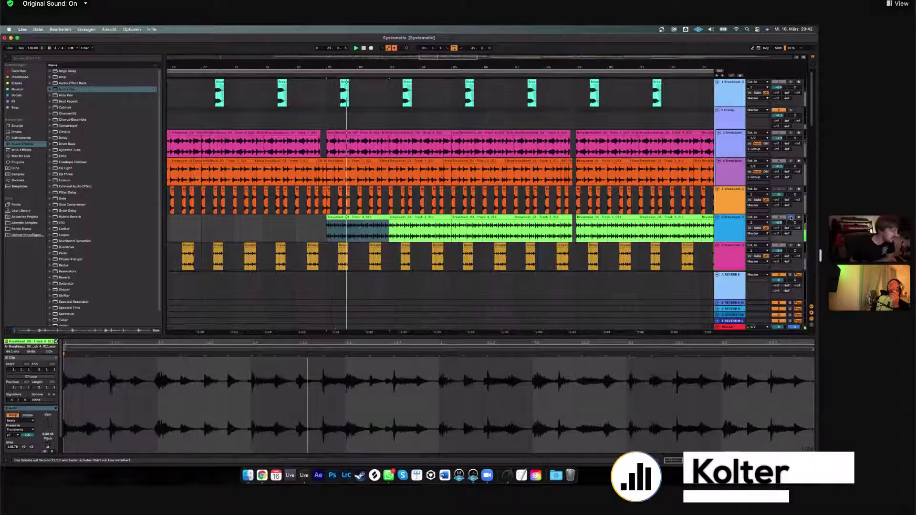
{"action": "left_click", "coordinate": [790, 217]}
{"action": "left_click_drag", "start_coordinate": [436, 53], "coordinate": [430, 58]}
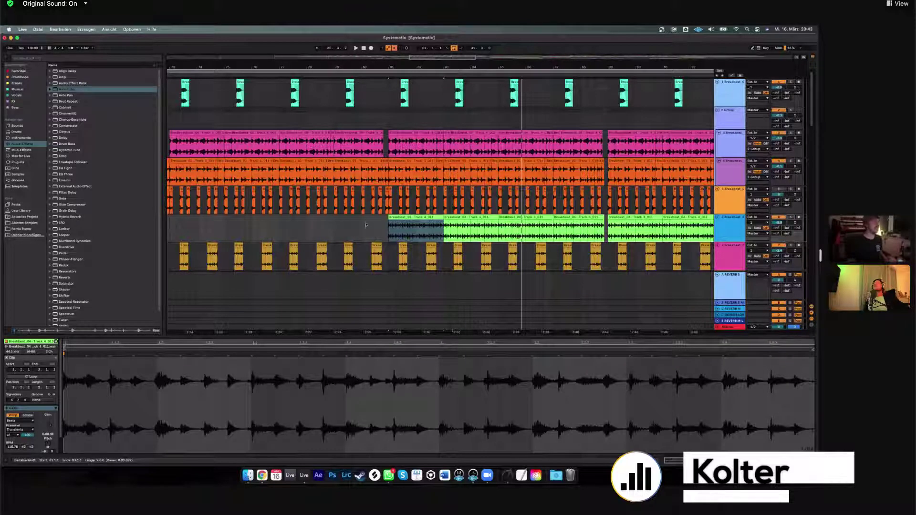
Play the full mix from about bar 80 into the green breakbeat clips, then briefly audition the breakbeat soloed.
{"action": "left_click", "coordinate": [364, 224]}
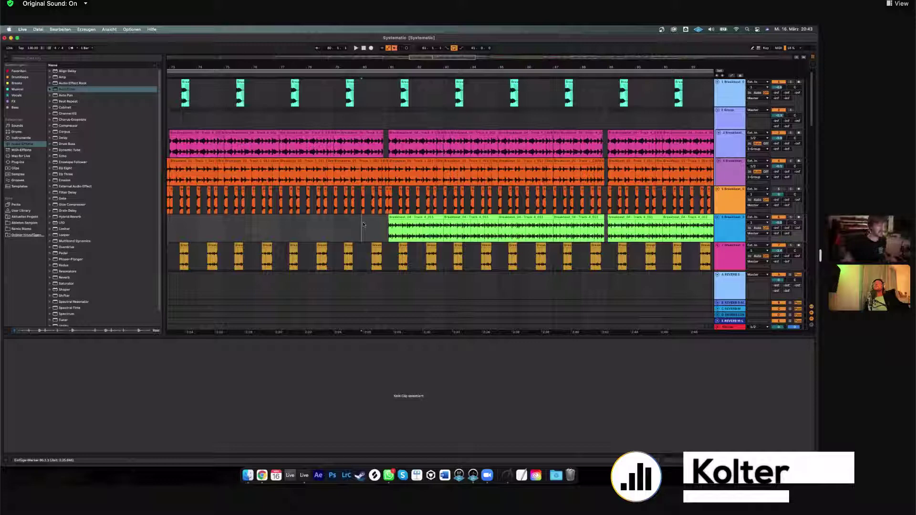
{"action": "key", "text": "space"}
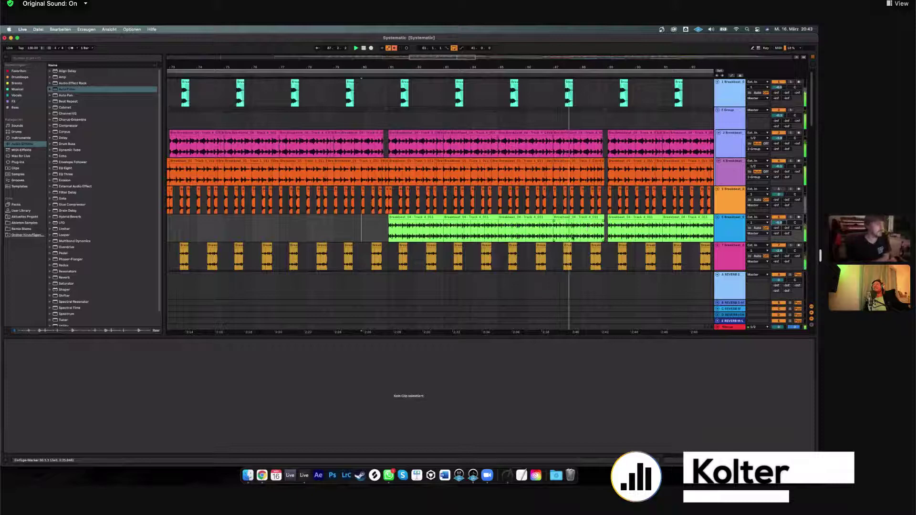
{"action": "left_click", "coordinate": [790, 218]}
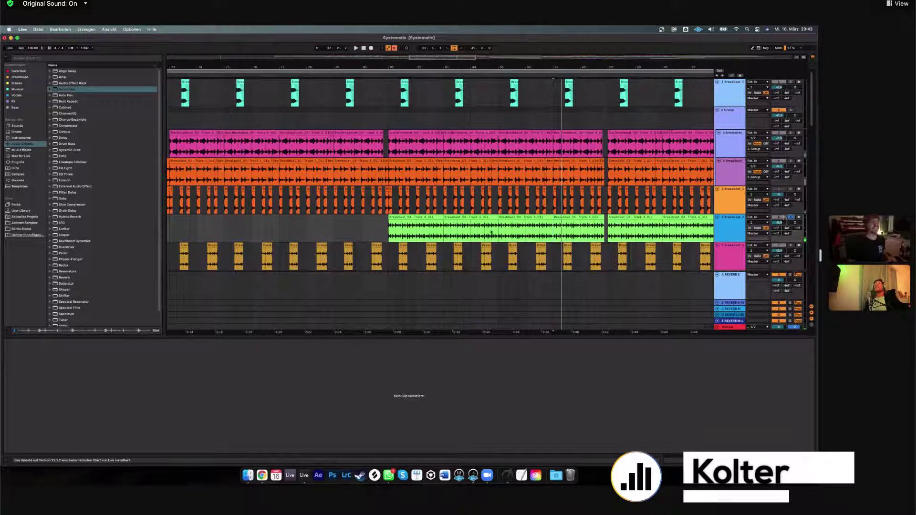
{"action": "left_click", "coordinate": [391, 231]}
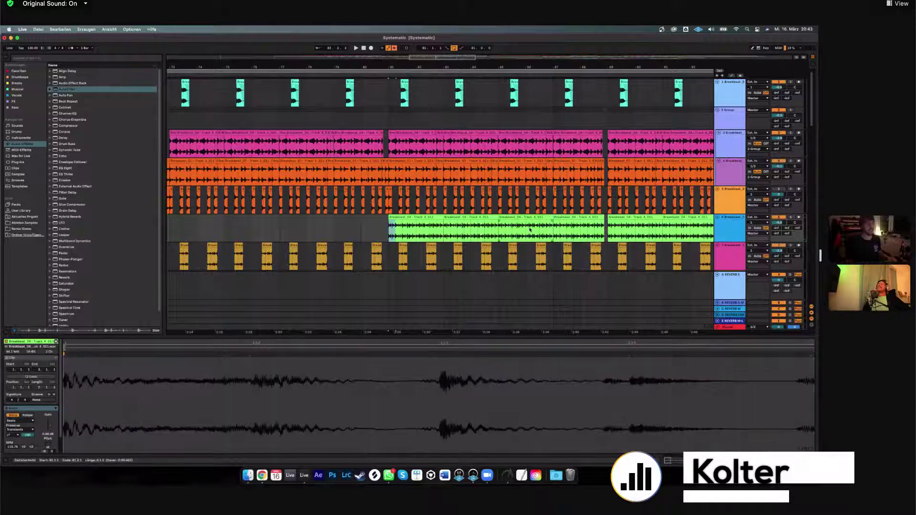
Locate the magenta clips at bar 89 on the 17 Blue2 track and start playback at bar 88.
{"action": "scroll", "coordinate": [529, 230], "scroll_direction": "down", "scroll_amount": 5}
{"action": "scroll", "coordinate": [528, 230], "scroll_direction": "up", "scroll_amount": 5}
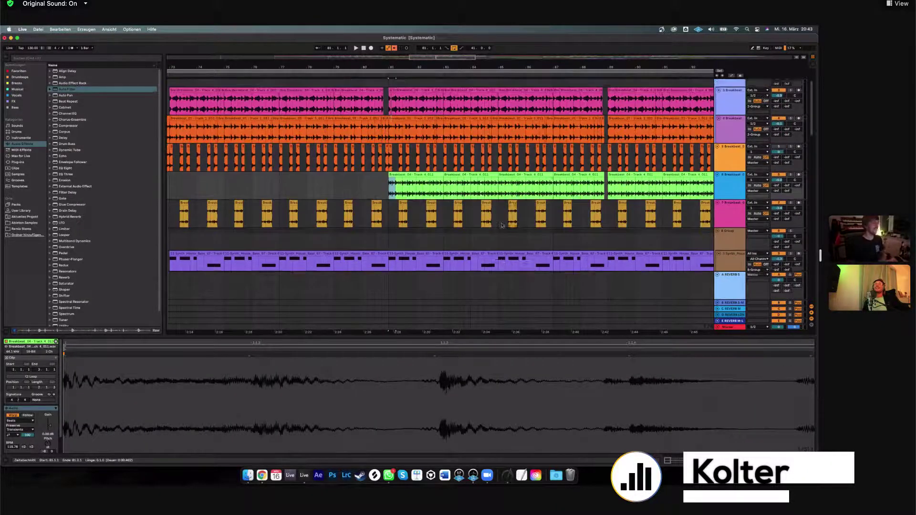
{"action": "scroll", "coordinate": [523, 192], "scroll_direction": "down", "scroll_amount": 3}
{"action": "scroll", "coordinate": [346, 175], "scroll_direction": "right", "scroll_amount": 6}
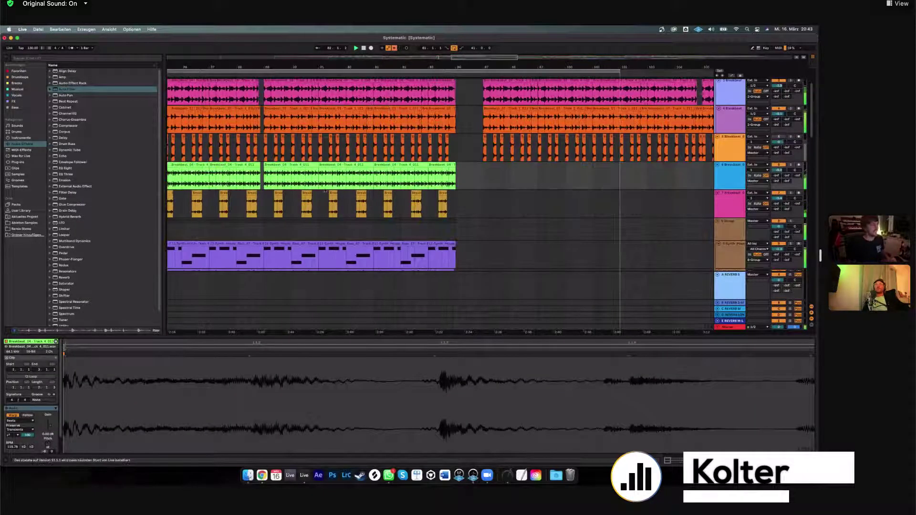
{"action": "scroll", "coordinate": [346, 175], "scroll_direction": "left", "scroll_amount": 3}
{"action": "scroll", "coordinate": [477, 191], "scroll_direction": "down", "scroll_amount": 10}
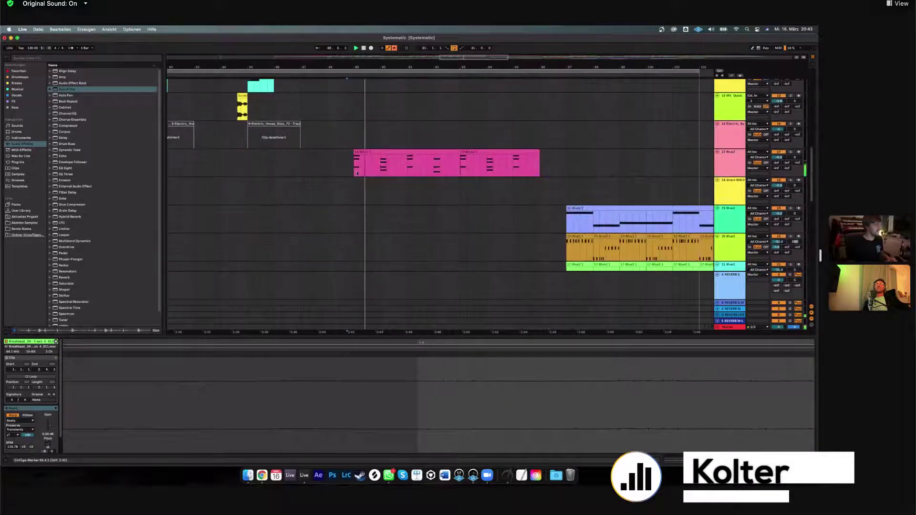
{"action": "left_click", "coordinate": [331, 163]}
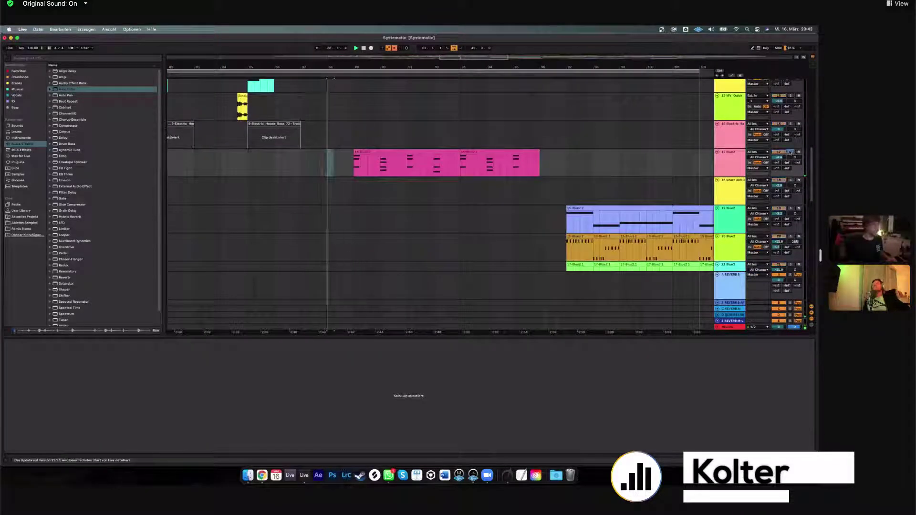
Play the soloed 17 Blue2 track and open the MIDI notes of its first magenta clip.
{"action": "scroll", "coordinate": [568, 119], "scroll_direction": "up", "scroll_amount": 2}
{"action": "scroll", "coordinate": [570, 121], "scroll_direction": "down", "scroll_amount": 4}
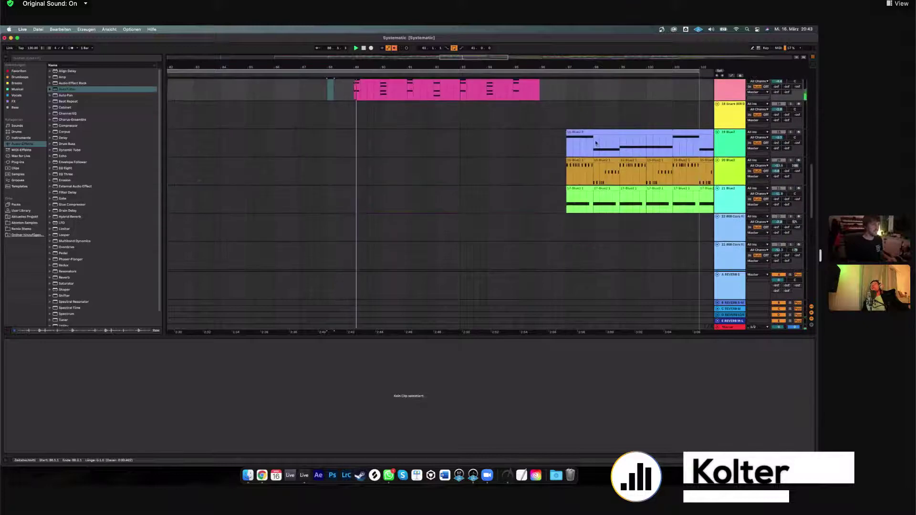
{"action": "scroll", "coordinate": [611, 145], "scroll_direction": "up", "scroll_amount": 3}
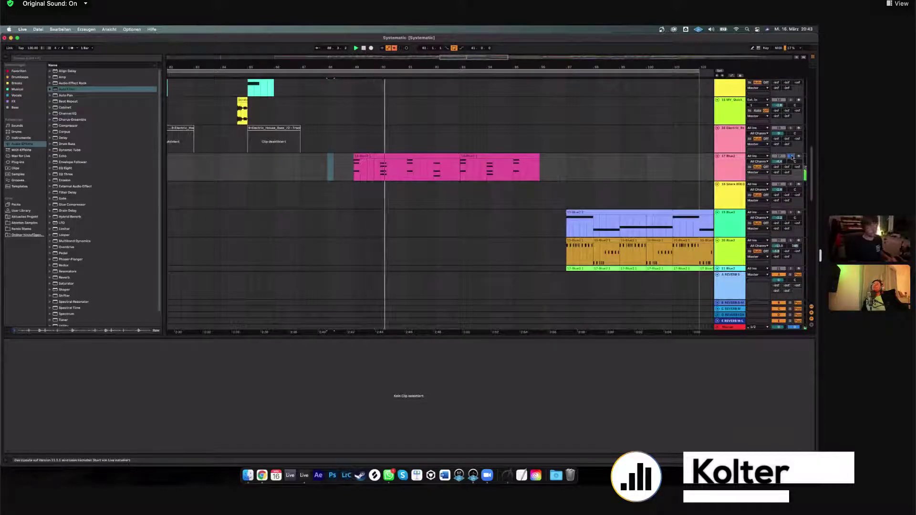
{"action": "left_click", "coordinate": [455, 155]}
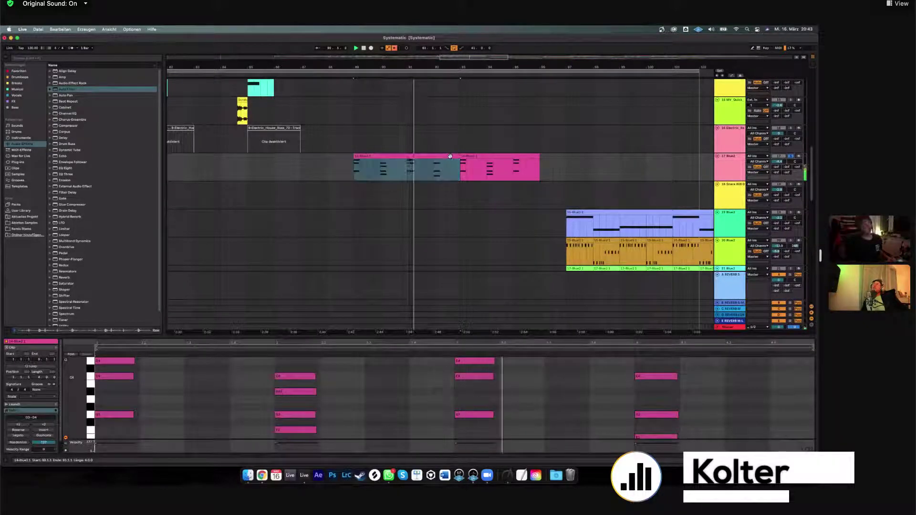
Open the green breakbeat clip at bar 89 and play its track soloed.
{"action": "scroll", "coordinate": [405, 160], "scroll_direction": "up", "scroll_amount": 10}
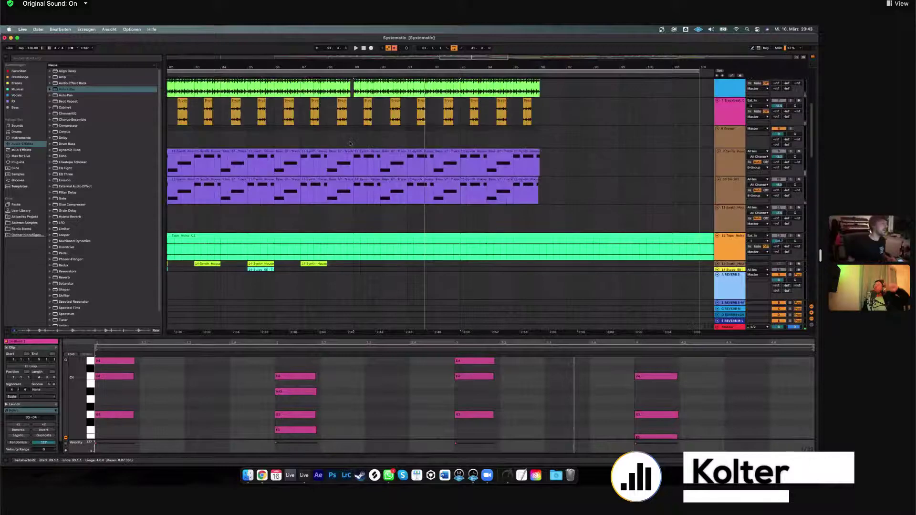
{"action": "left_click", "coordinate": [363, 162]}
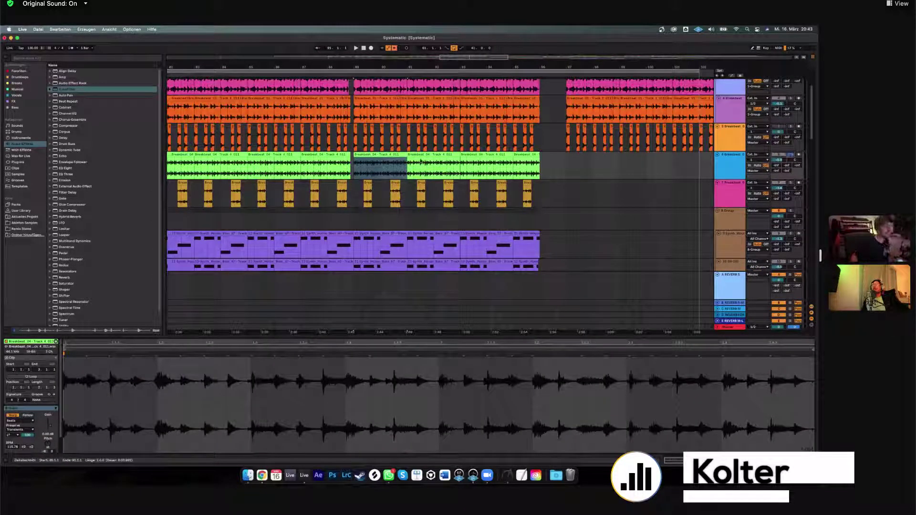
{"action": "key", "text": "space"}
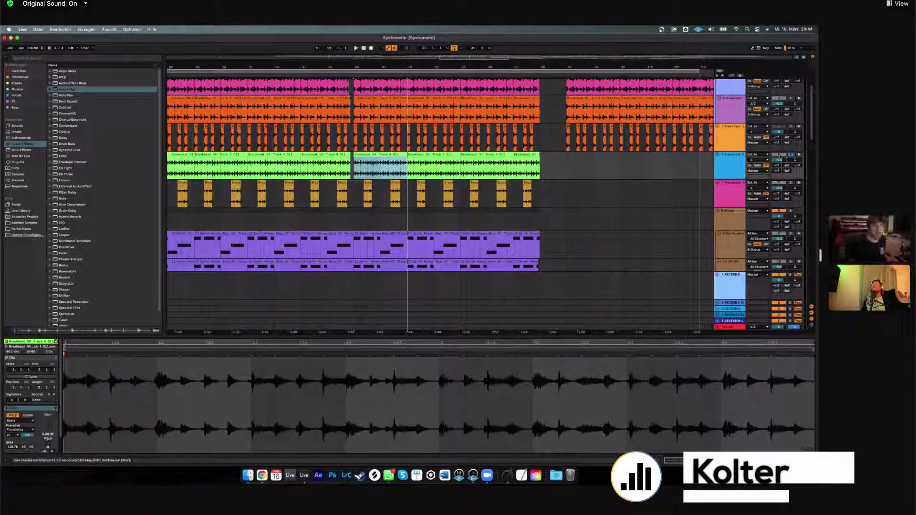
Add the synth bass group to the solo and play it together with the green breakbeat.
{"action": "scroll", "coordinate": [771, 129], "scroll_direction": "up", "scroll_amount": 3}
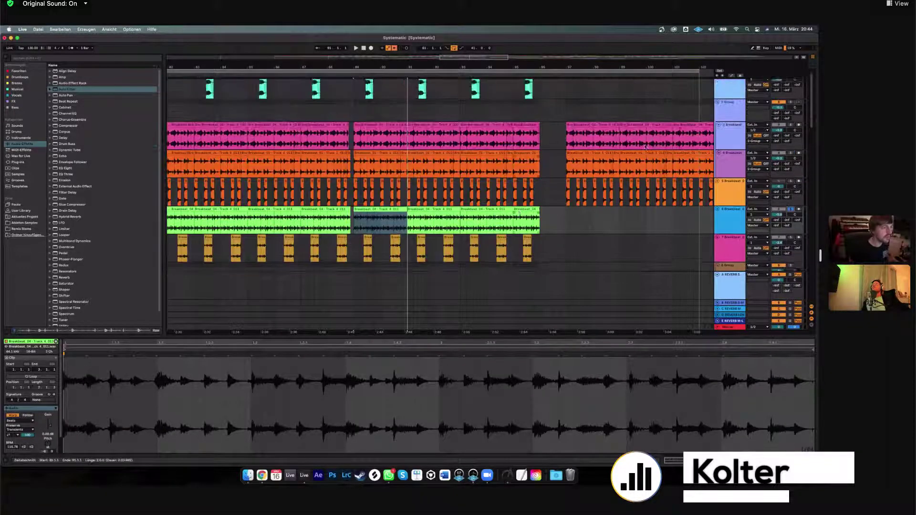
{"action": "scroll", "coordinate": [669, 150], "scroll_direction": "down", "scroll_amount": 2}
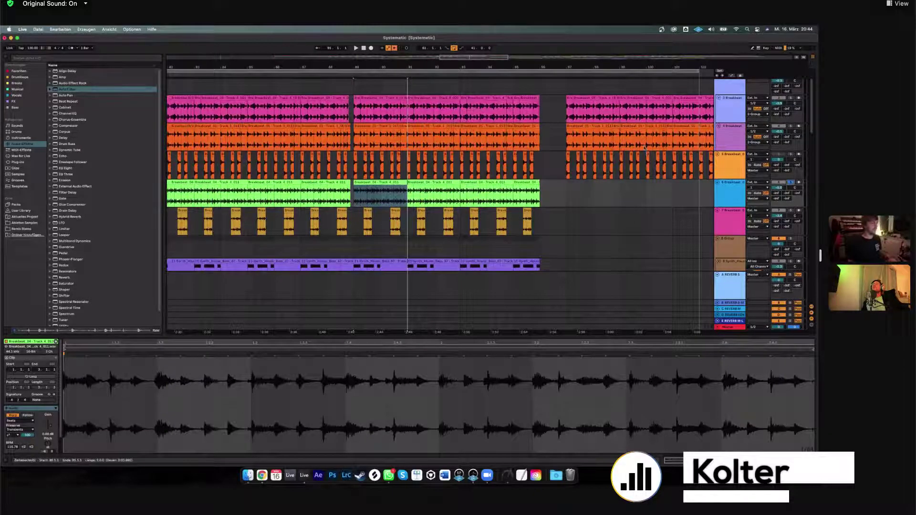
{"action": "scroll", "coordinate": [769, 240], "scroll_direction": "down", "scroll_amount": 1}
{"action": "left_click", "coordinate": [785, 208]}
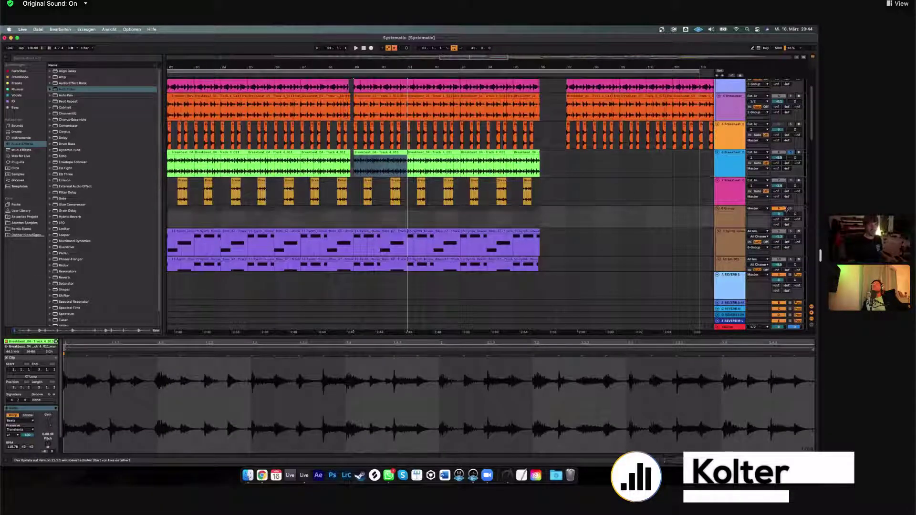
{"action": "left_click", "coordinate": [122, 346]}
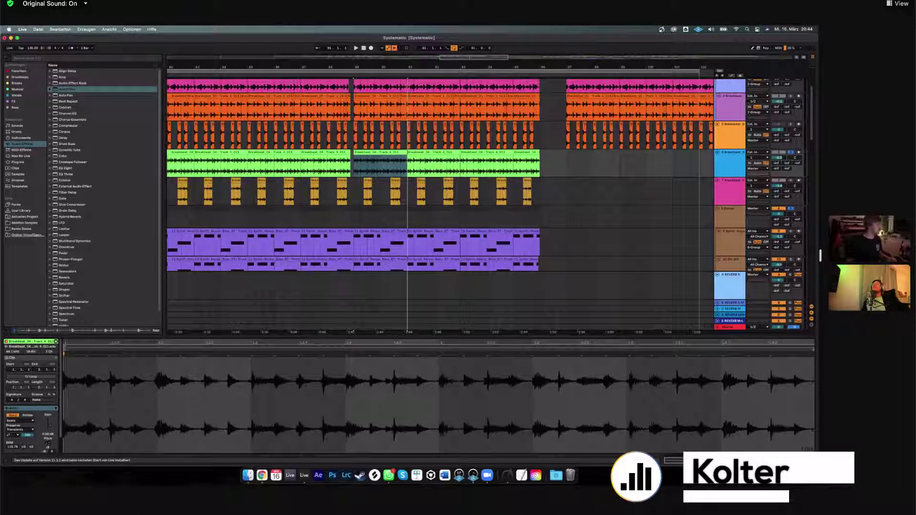
{"action": "key", "text": "space"}
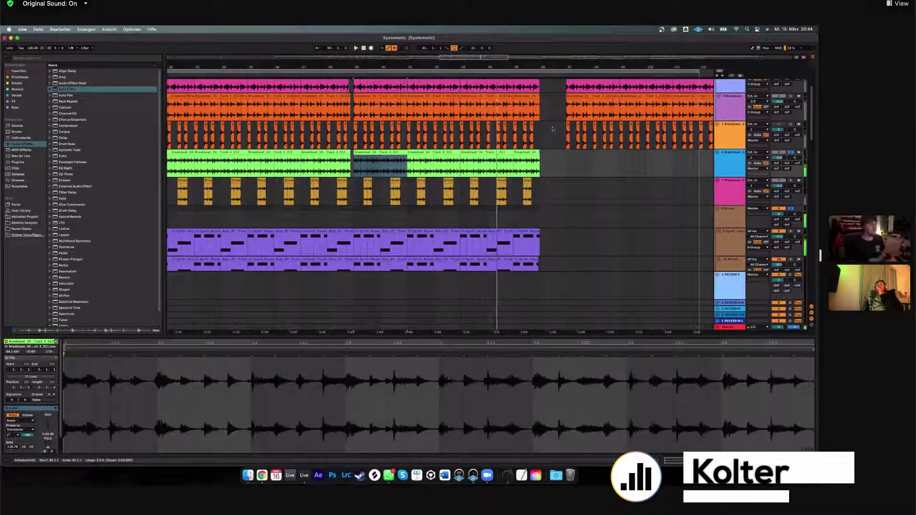
Return to the magenta clips on the 17 Blue2 track and play them from around bar 89 in the full mix.
{"action": "scroll", "coordinate": [546, 130], "scroll_direction": "up", "scroll_amount": 3}
{"action": "scroll", "coordinate": [791, 119], "scroll_direction": "down", "scroll_amount": 10}
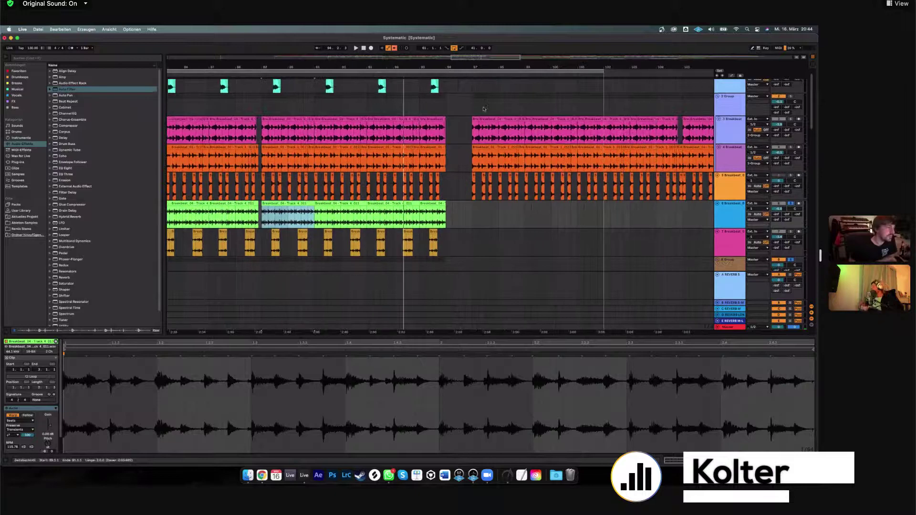
{"action": "left_click", "coordinate": [400, 397]}
{"action": "scroll", "coordinate": [400, 194], "scroll_direction": "down", "scroll_amount": 5}
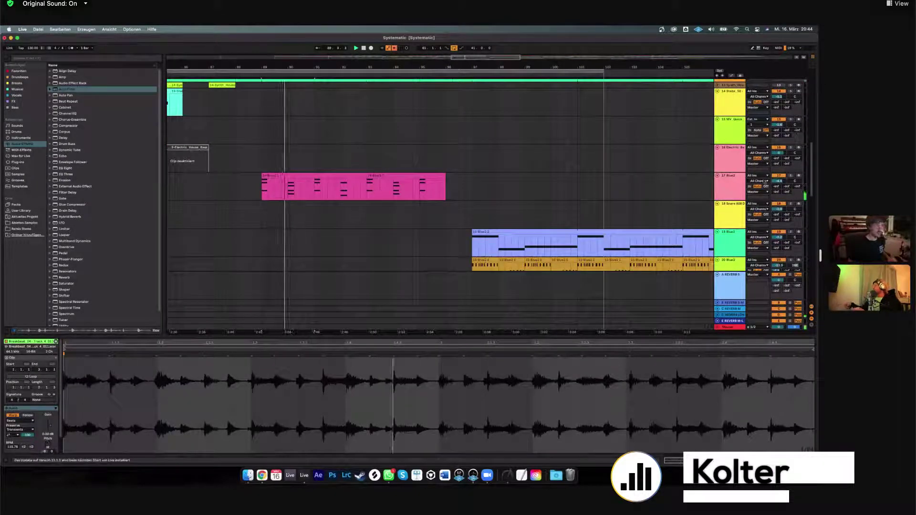
Examine the 17 Blue2 track's EQ Eight and Blue2 synth window during playback, then close the synth and view the Blue2 tracks below.
{"action": "left_click", "coordinate": [734, 186]}
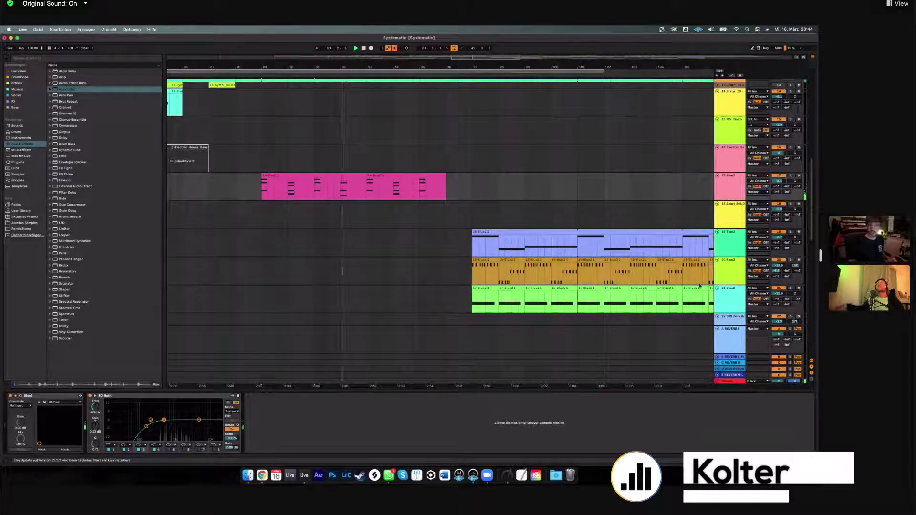
{"action": "left_click", "coordinate": [39, 402]}
{"action": "left_click_drag", "start_coordinate": [339, 180], "coordinate": [182, 204]}
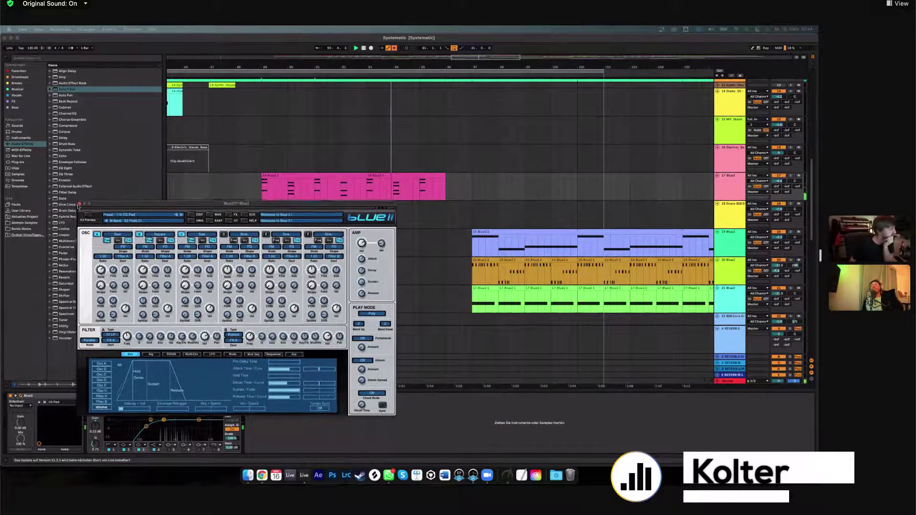
{"action": "left_click", "coordinate": [78, 204]}
{"action": "scroll", "coordinate": [465, 193], "scroll_direction": "down", "scroll_amount": 2}
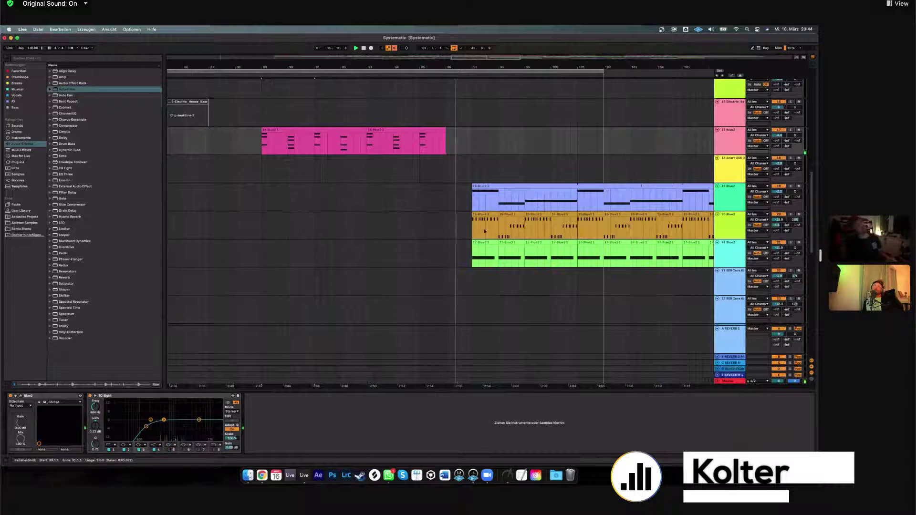
Examine the Blue2 clips starting at bar 97 during playback and open the blue clip on the 19 Blue2 track.
{"action": "scroll", "coordinate": [486, 229], "scroll_direction": "down", "scroll_amount": 10}
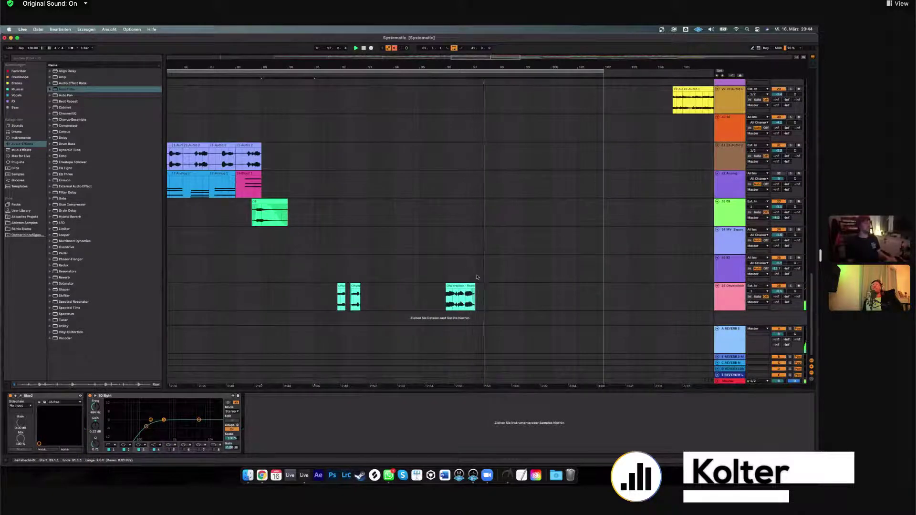
{"action": "scroll", "coordinate": [477, 267], "scroll_direction": "up", "scroll_amount": 6}
{"action": "scroll", "coordinate": [478, 276], "scroll_direction": "up", "scroll_amount": 5}
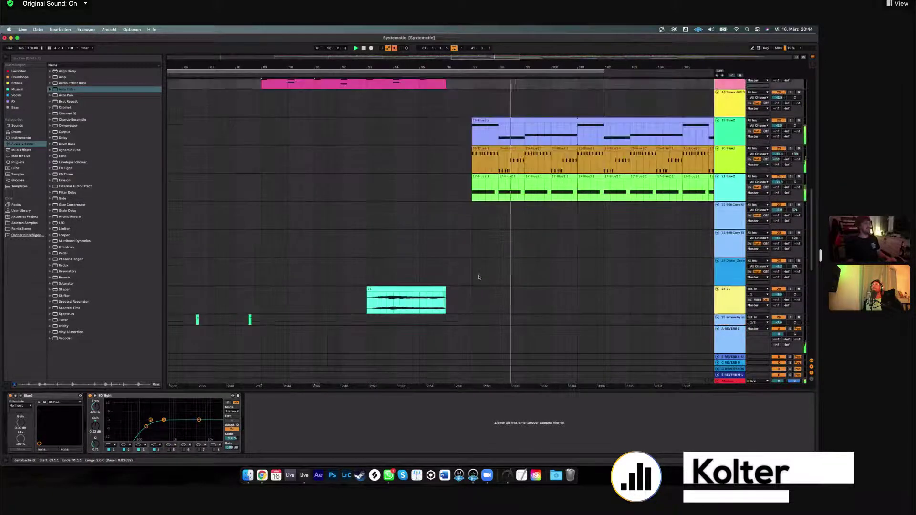
{"action": "left_click_drag", "start_coordinate": [472, 57], "coordinate": [497, 54]}
{"action": "scroll", "coordinate": [419, 70], "scroll_direction": "up", "scroll_amount": 1}
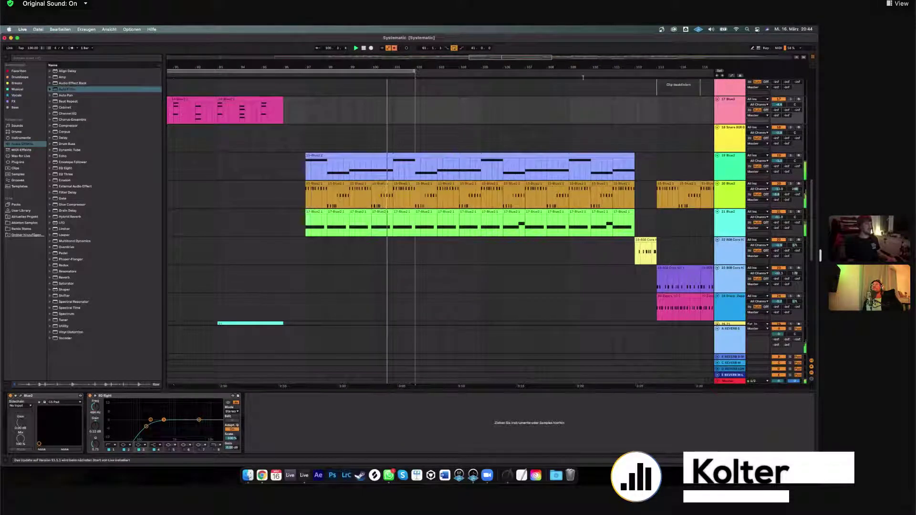
{"action": "left_click", "coordinate": [607, 154]}
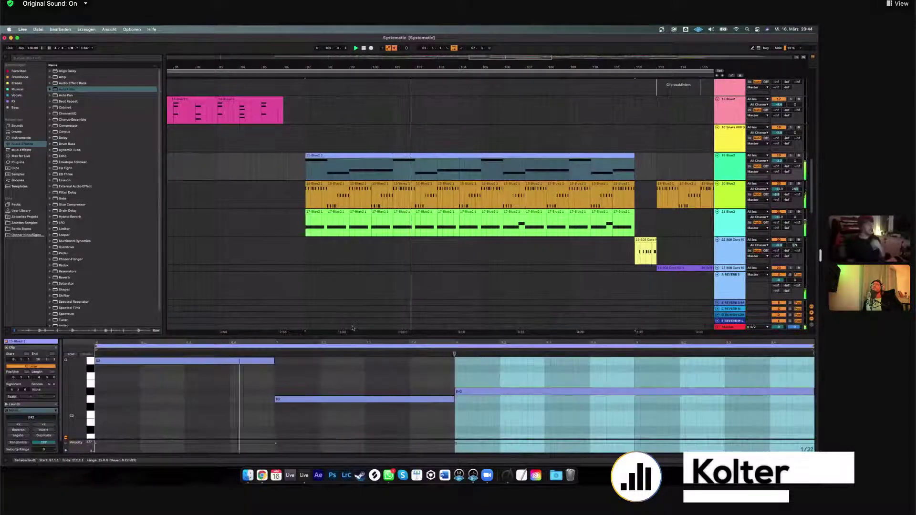
{"action": "left_click", "coordinate": [364, 381]}
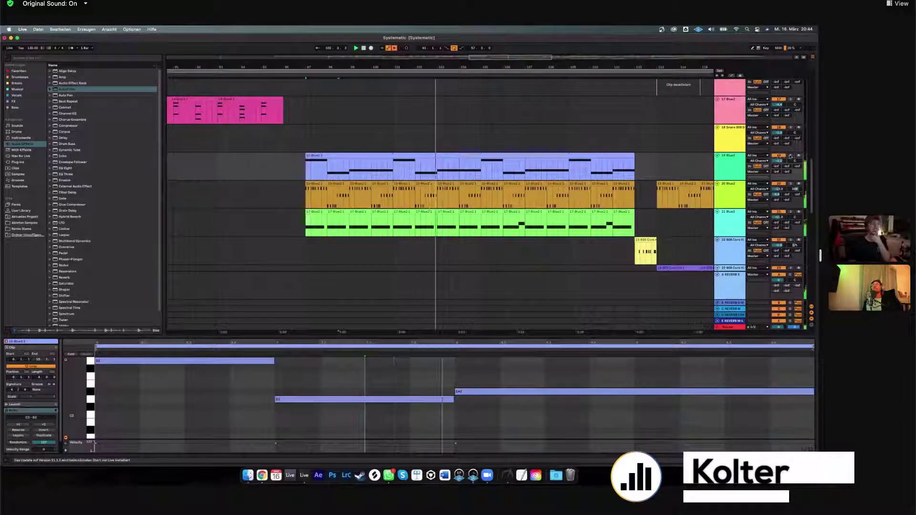
Solo the 19 Blue2 track, stop playback and examine the long notes at the start of its blue clip.
{"action": "left_click", "coordinate": [328, 156]}
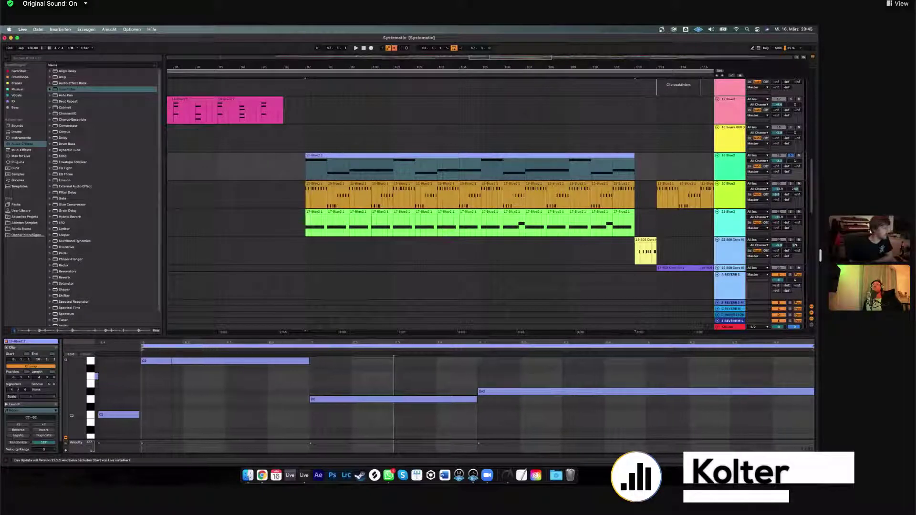
{"action": "left_click", "coordinate": [238, 380]}
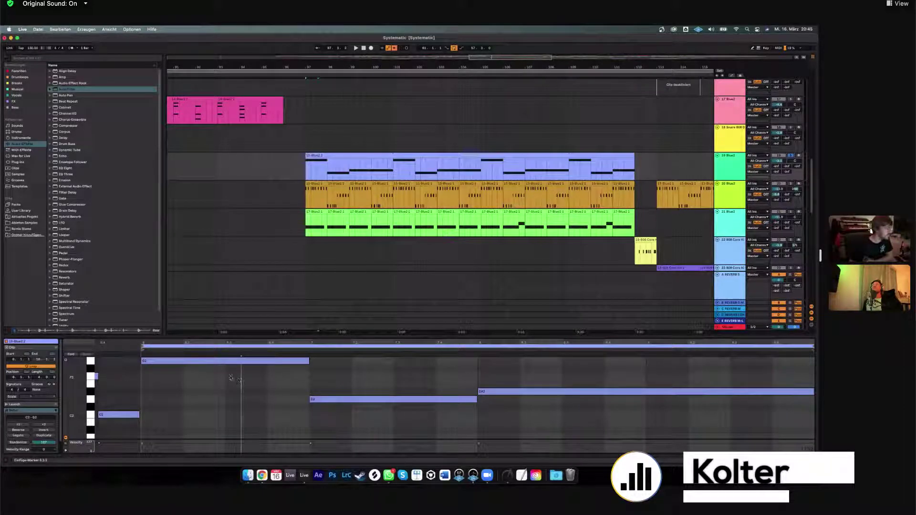
{"action": "left_click_drag", "start_coordinate": [179, 342], "coordinate": [141, 341]}
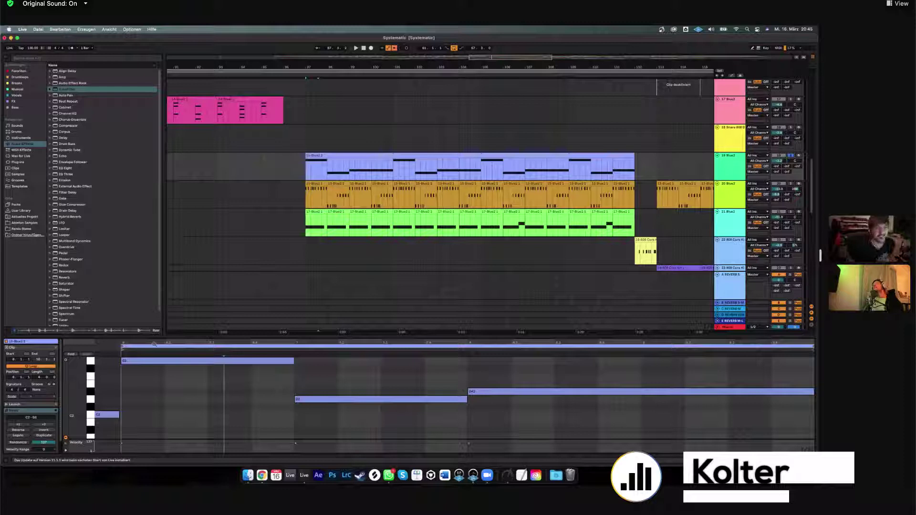
Play the soloed 19 Blue2 clip from bar 97 and add the 20 and 21 Blue2 tracks to the solo.
{"action": "left_click", "coordinate": [329, 158]}
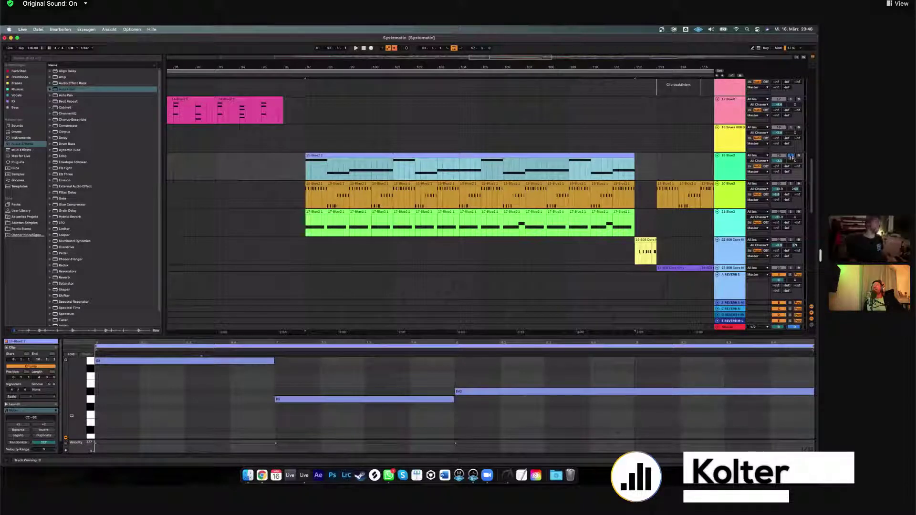
{"action": "key", "text": "space"}
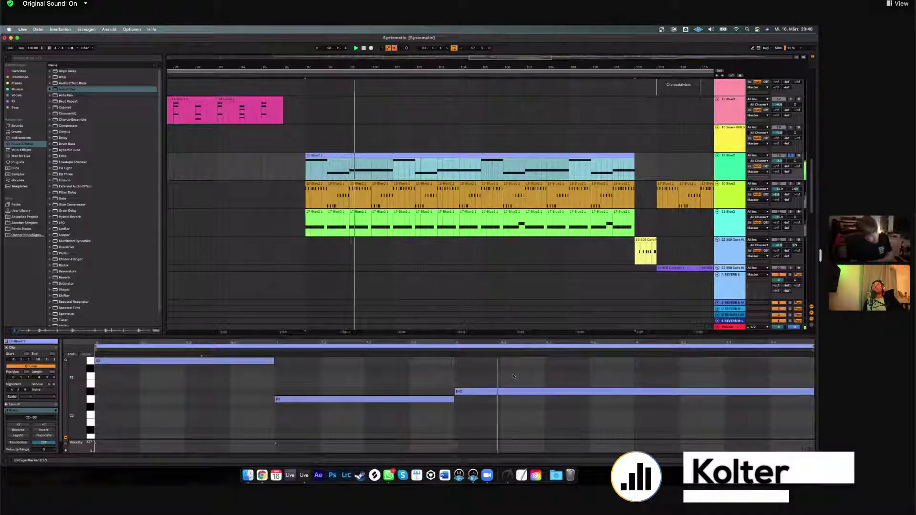
{"action": "scroll", "coordinate": [513, 376], "scroll_direction": "up", "scroll_amount": 2}
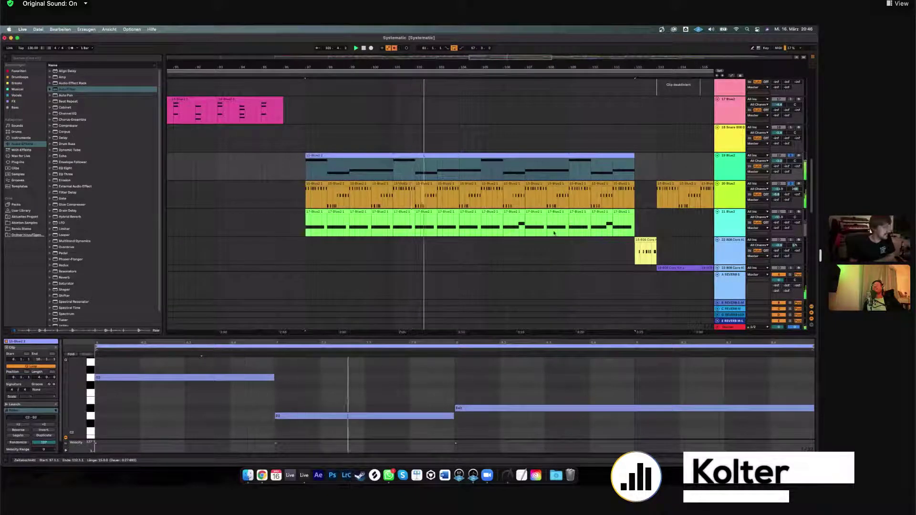
{"action": "left_click", "coordinate": [790, 213]}
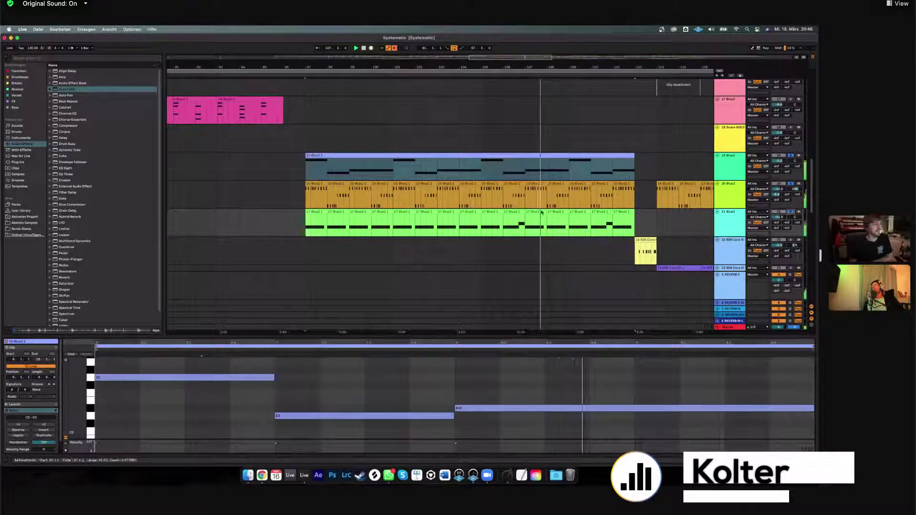
Stop playback and open the green clip at bar 106 on the 21 Blue2 track to view its notes.
{"action": "left_click", "coordinate": [505, 238]}
{"action": "key", "text": "space"}
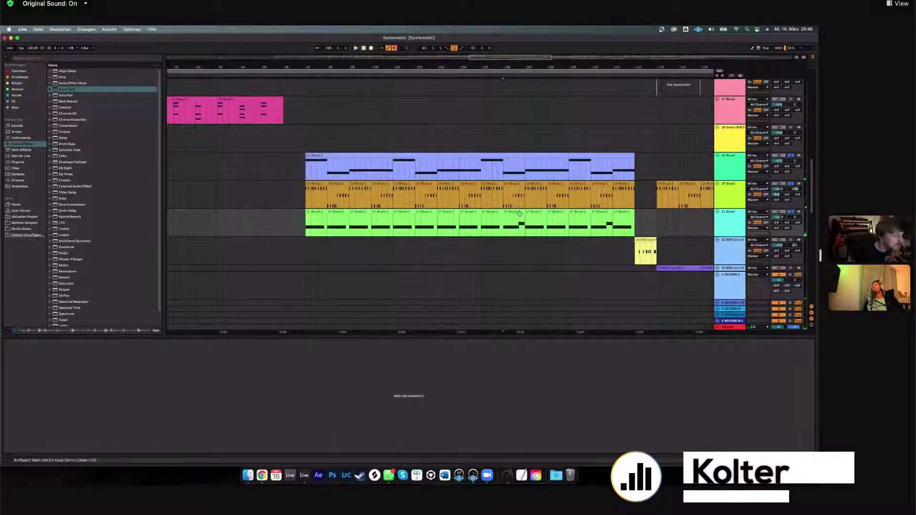
{"action": "left_click", "coordinate": [514, 220]}
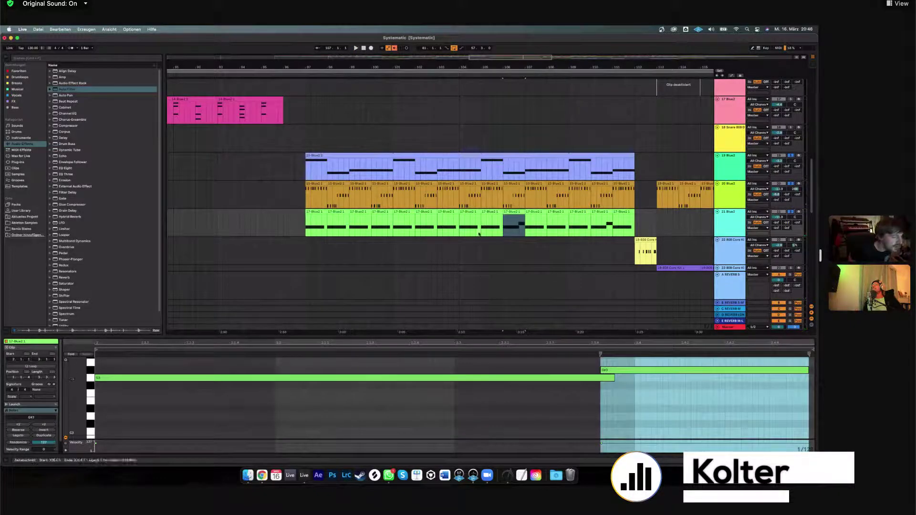
Play the Blue2 parts from bar 105, unsolo the tracks and follow playback into the 808 Core Kit clips.
{"action": "left_click", "coordinate": [494, 139]}
{"action": "key", "text": "space"}
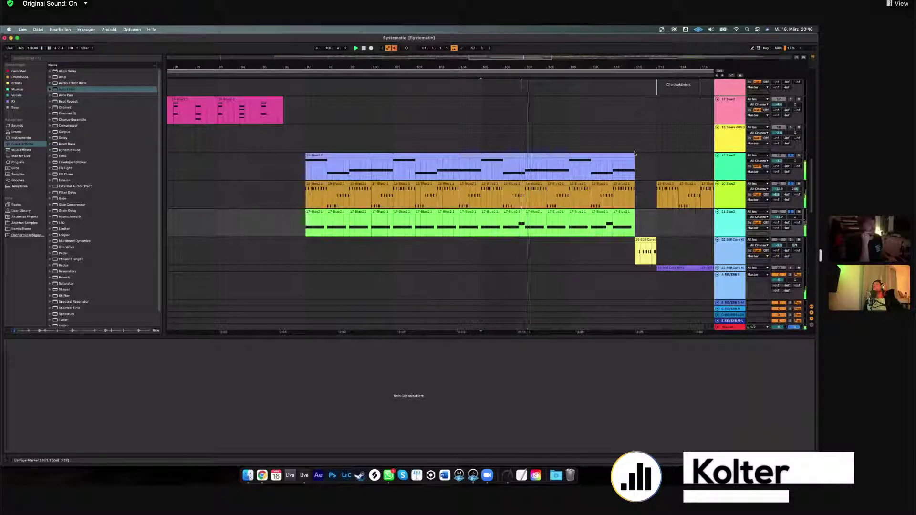
{"action": "scroll", "coordinate": [634, 153], "scroll_direction": "down", "scroll_amount": 3}
{"action": "scroll", "coordinate": [440, 200], "scroll_direction": "right", "scroll_amount": 5}
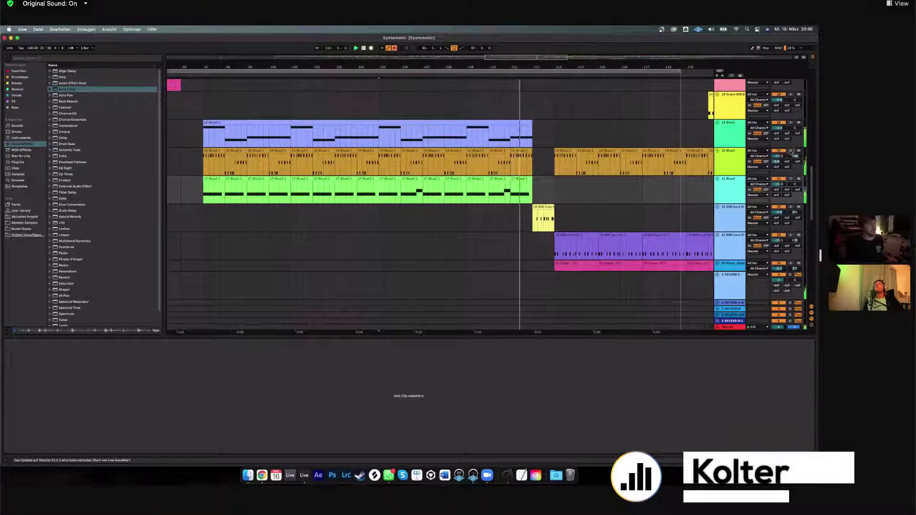
{"action": "scroll", "coordinate": [615, 155], "scroll_direction": "down", "scroll_amount": 3}
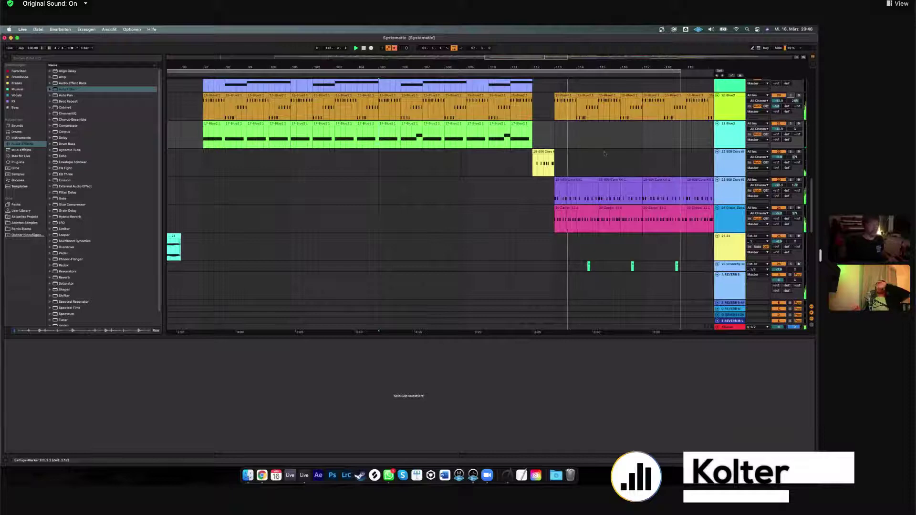
Restart playback from bar 111 to hear the transition into the 808 Core Kit clips in the full mix.
{"action": "left_click", "coordinate": [413, 134]}
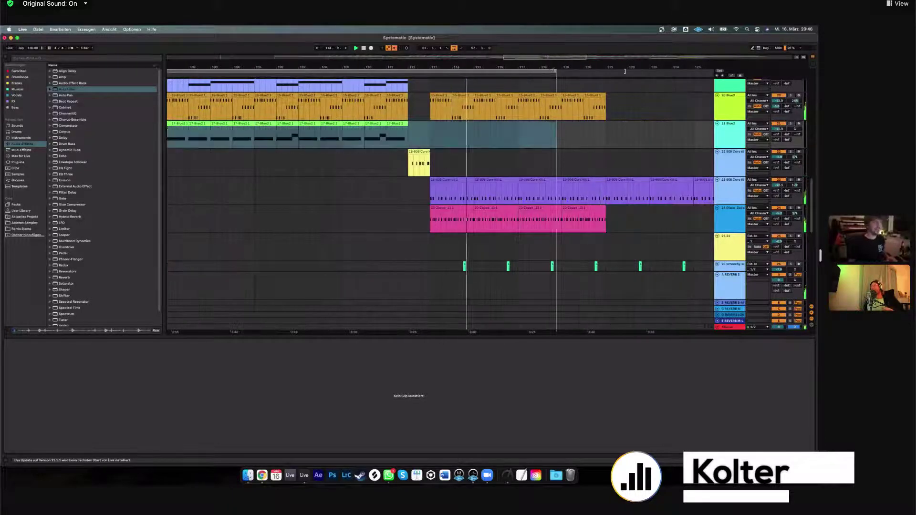
{"action": "key", "text": "space"}
{"action": "left_click", "coordinate": [397, 159]}
{"action": "key", "text": "space"}
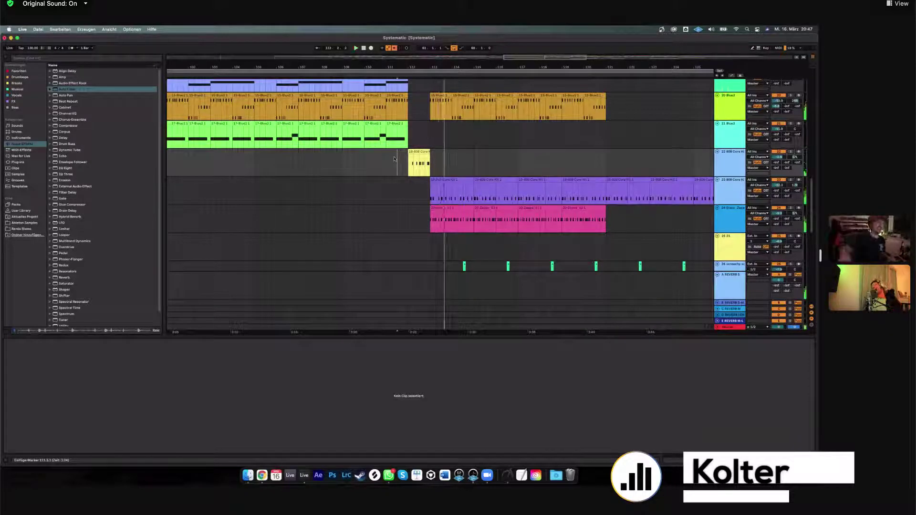
Stop playback and examine how the 808 Core Kit and neighbouring clips are laid out from bar 113 onward.
{"action": "mouse_move", "coordinate": [542, 57]}
{"action": "left_mouse_down"}
{"action": "mouse_move", "coordinate": [585, 80]}
{"action": "mouse_move", "coordinate": [611, 74]}
{"action": "mouse_move", "coordinate": [702, 83]}
{"action": "left_mouse_up"}
{"action": "scroll", "coordinate": [584, 80], "scroll_direction": "up", "scroll_amount": 1}
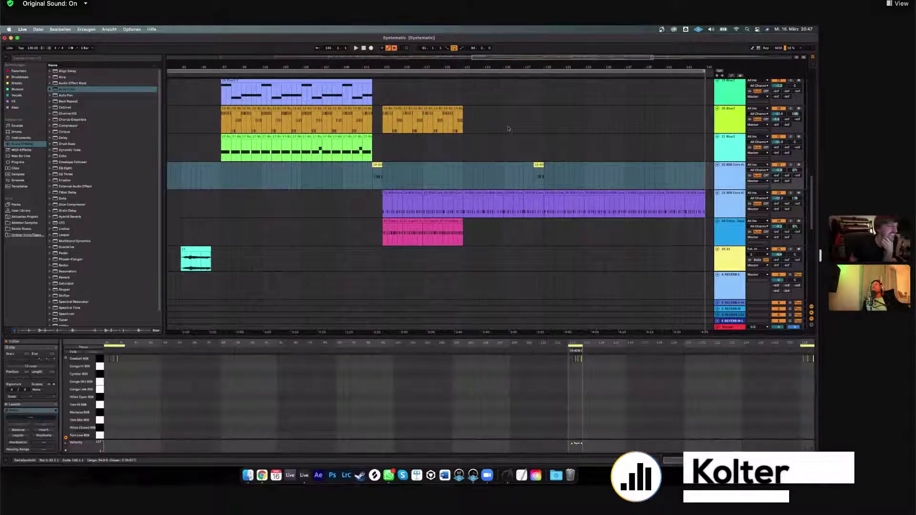
{"action": "left_click", "coordinate": [510, 127]}
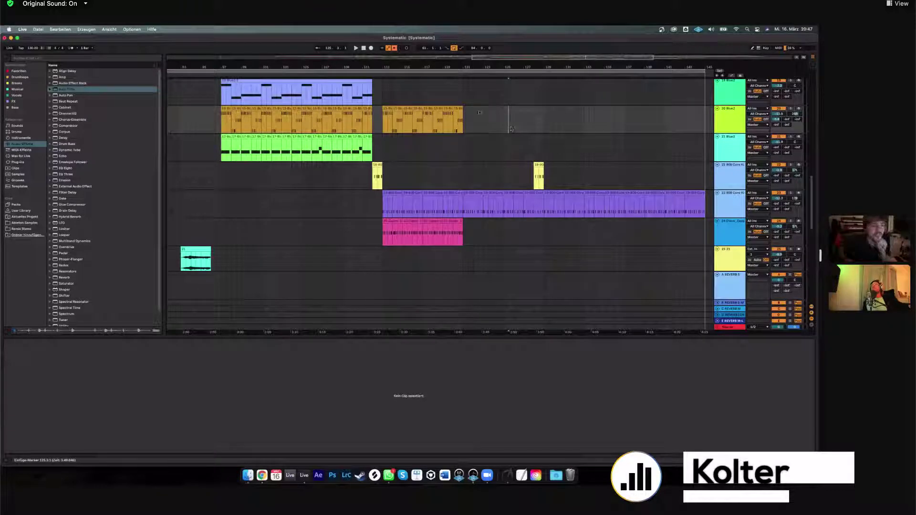
{"action": "scroll", "coordinate": [510, 129], "scroll_direction": "down", "scroll_amount": 3}
{"action": "scroll", "coordinate": [496, 143], "scroll_direction": "up", "scroll_amount": 2}
{"action": "scroll", "coordinate": [481, 156], "scroll_direction": "down", "scroll_amount": 1}
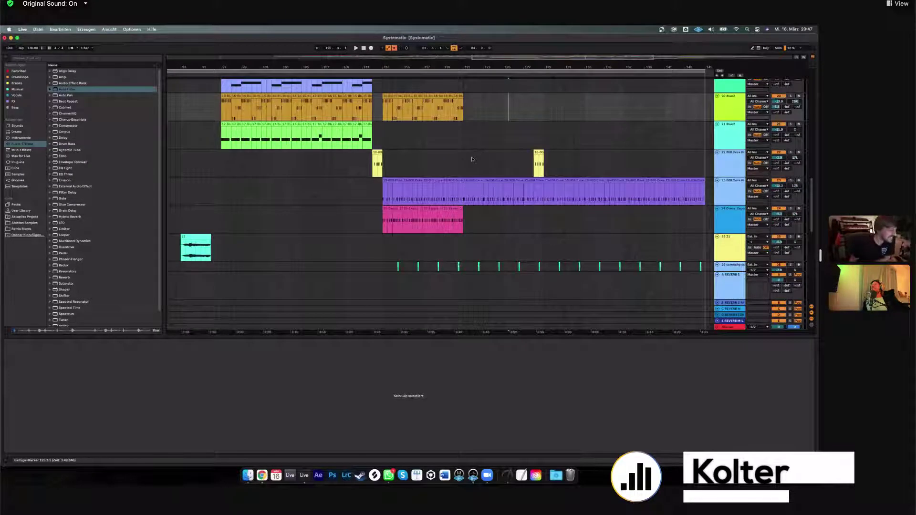
Mark the short gap at bar 112 before the magenta clips on track 24 and view the tracks below.
{"action": "left_click", "coordinate": [362, 225]}
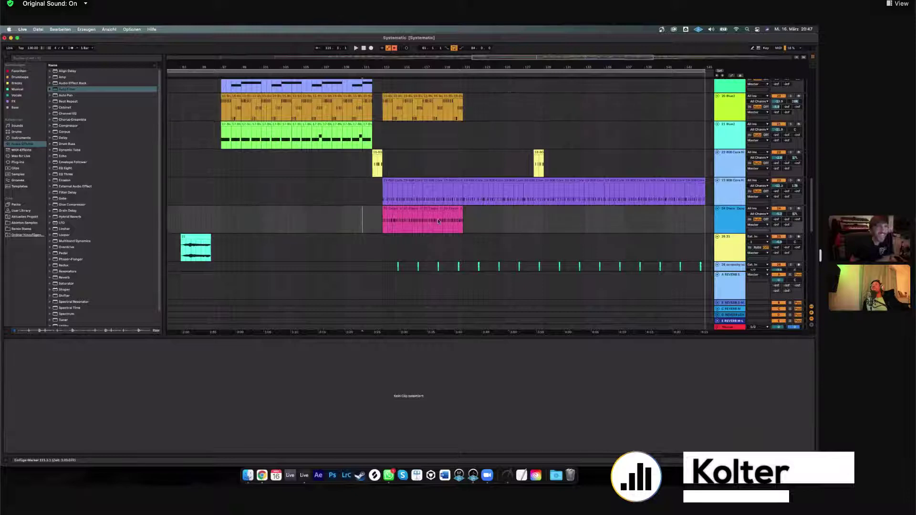
{"action": "left_click_drag", "start_coordinate": [373, 224], "coordinate": [378, 224]}
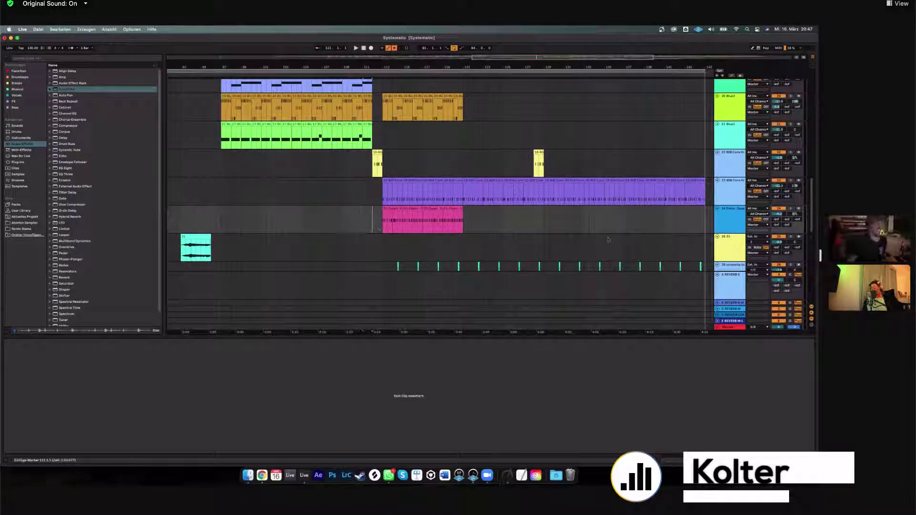
{"action": "key", "text": "space"}
{"action": "scroll", "coordinate": [540, 252], "scroll_direction": "down", "scroll_amount": 3}
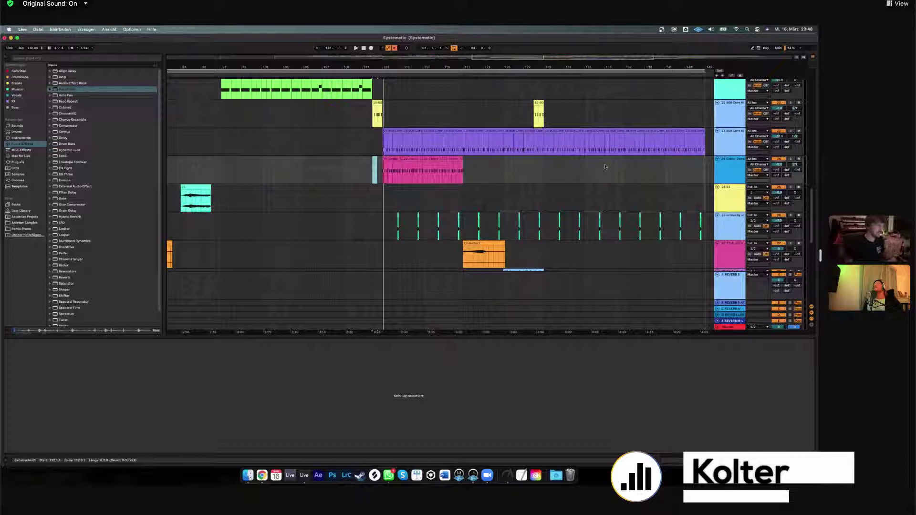
Open a magenta clip on track 24 to view its notes, then mark the empty space after the magenta clips.
{"action": "left_click", "coordinate": [544, 172]}
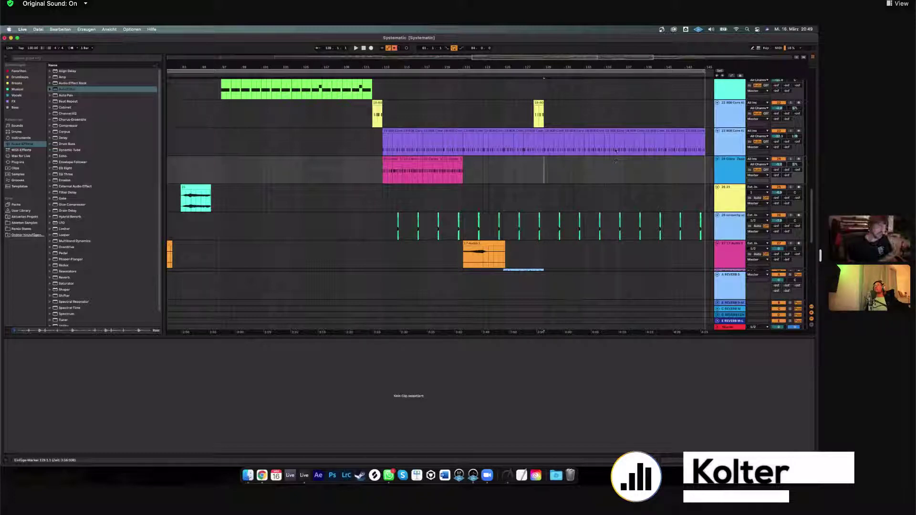
{"action": "mouse_move", "coordinate": [617, 139]}
{"action": "left_mouse_down"}
{"action": "mouse_move", "coordinate": [388, 159]}
{"action": "mouse_move", "coordinate": [391, 150]}
{"action": "mouse_move", "coordinate": [459, 170]}
{"action": "left_mouse_up"}
{"action": "left_click", "coordinate": [414, 154]}
{"action": "left_click", "coordinate": [460, 169]}
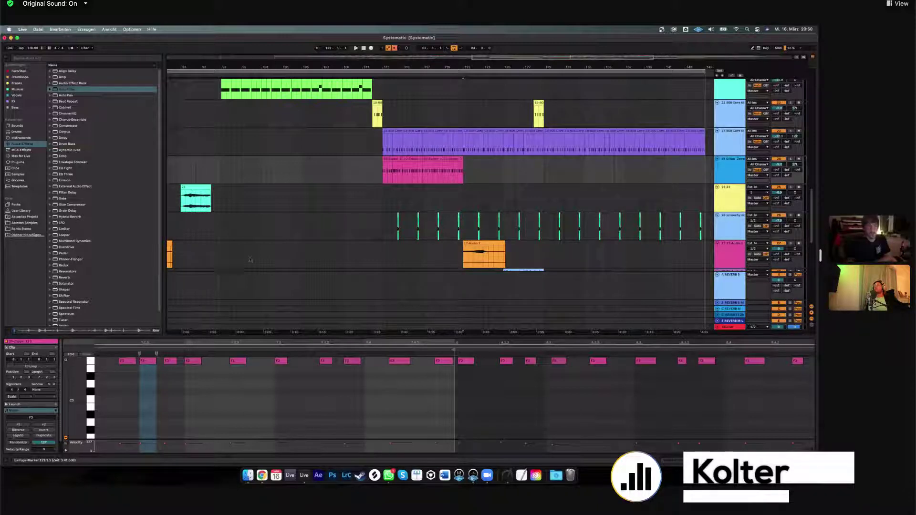
{"action": "left_click", "coordinate": [478, 173]}
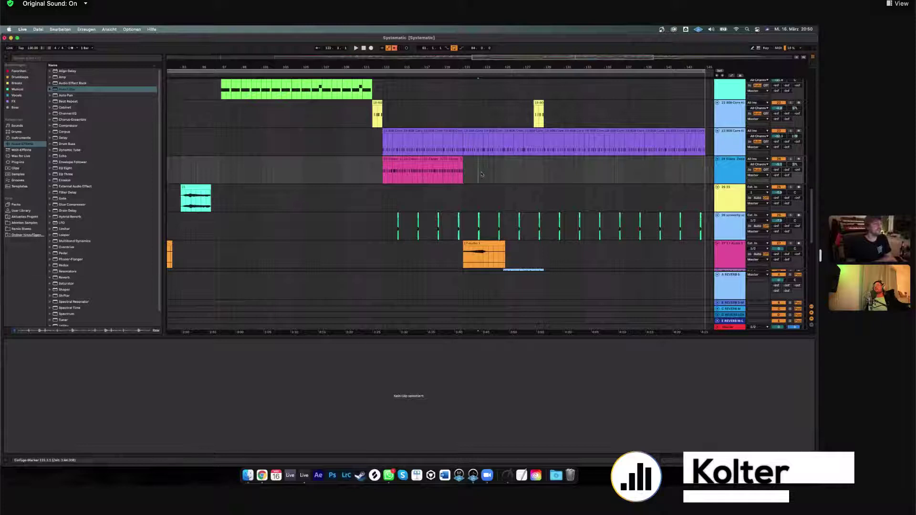
View the audio tracks below and highlight the section around bars 121 to 129 across tracks 25 to 27.
{"action": "scroll", "coordinate": [482, 174], "scroll_direction": "down", "scroll_amount": 5}
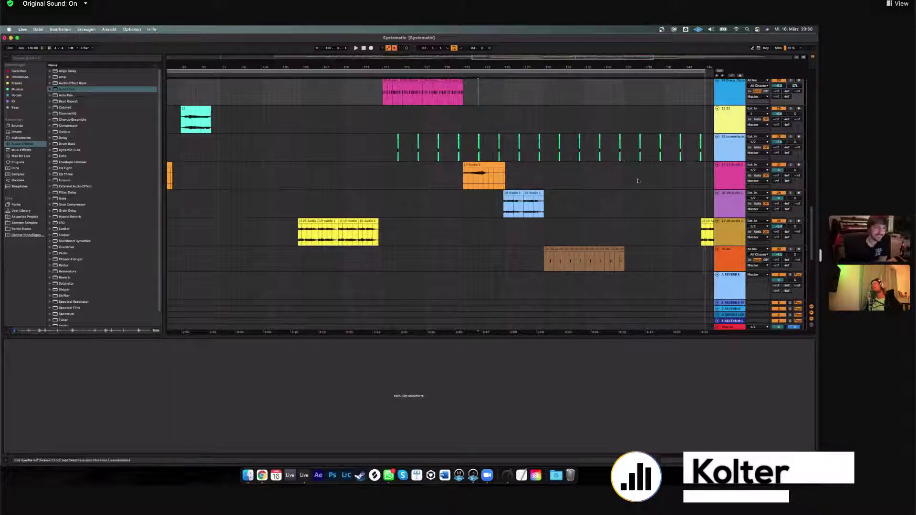
{"action": "left_click", "coordinate": [733, 186]}
{"action": "left_click_drag", "start_coordinate": [546, 184], "coordinate": [448, 100]}
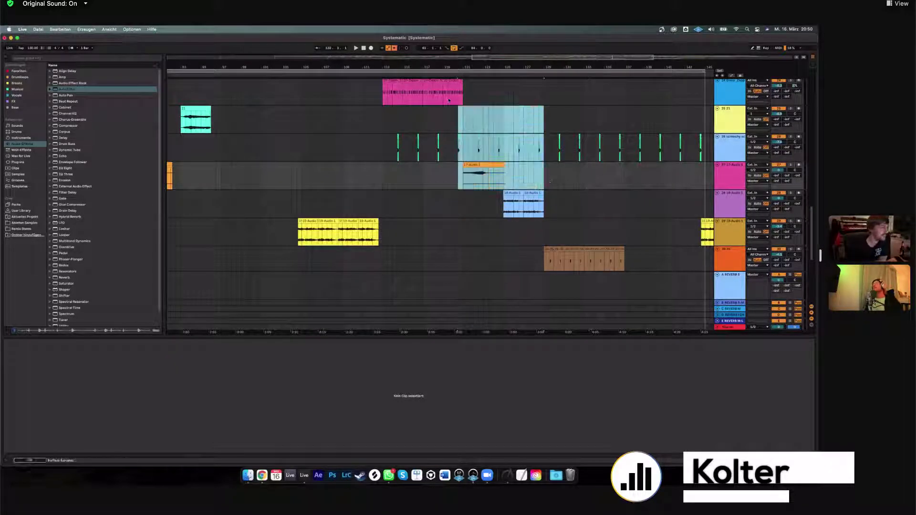
{"action": "left_click", "coordinate": [533, 166]}
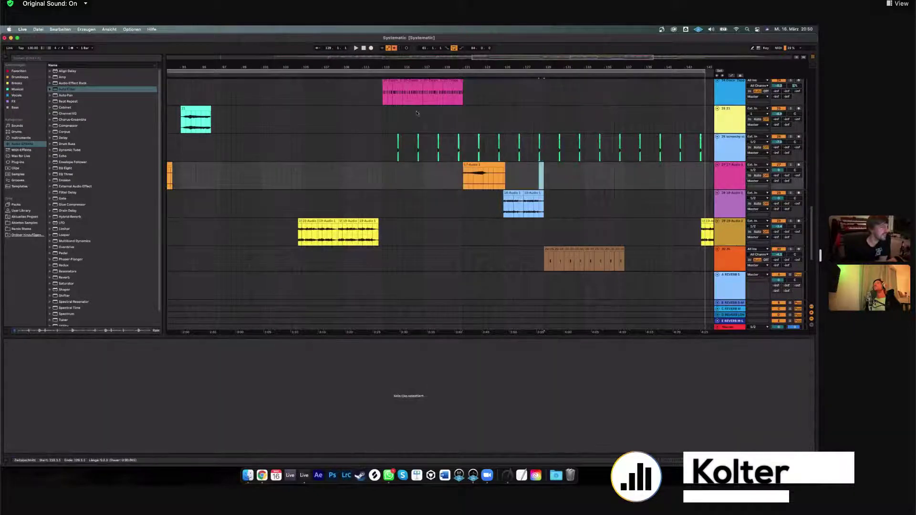
Highlight bars 113 to 129 across tracks 24 to 27, then clear the selection and return to the Blue2 tracks.
{"action": "left_click_drag", "start_coordinate": [533, 165], "coordinate": [382, 80]}
{"action": "left_click", "coordinate": [422, 81]}
{"action": "left_click", "coordinate": [548, 175], "text": "shift"}
{"action": "left_click_drag", "start_coordinate": [549, 175], "coordinate": [381, 102]}
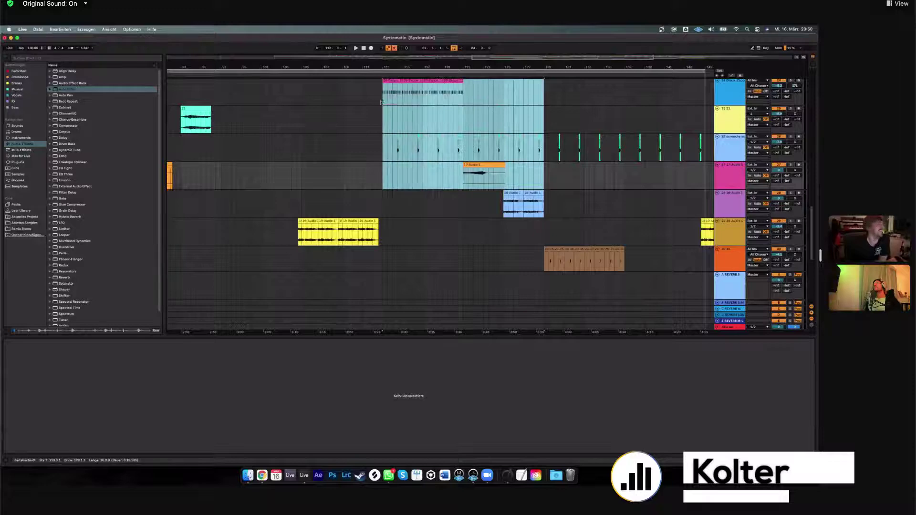
{"action": "left_click", "coordinate": [405, 91]}
{"action": "left_click", "coordinate": [544, 186], "text": "shift"}
{"action": "left_click_drag", "start_coordinate": [544, 186], "coordinate": [383, 90]}
{"action": "left_click", "coordinate": [405, 90]}
{"action": "left_click", "coordinate": [528, 153], "text": "shift"}
{"action": "left_click_drag", "start_coordinate": [528, 153], "coordinate": [544, 170]}
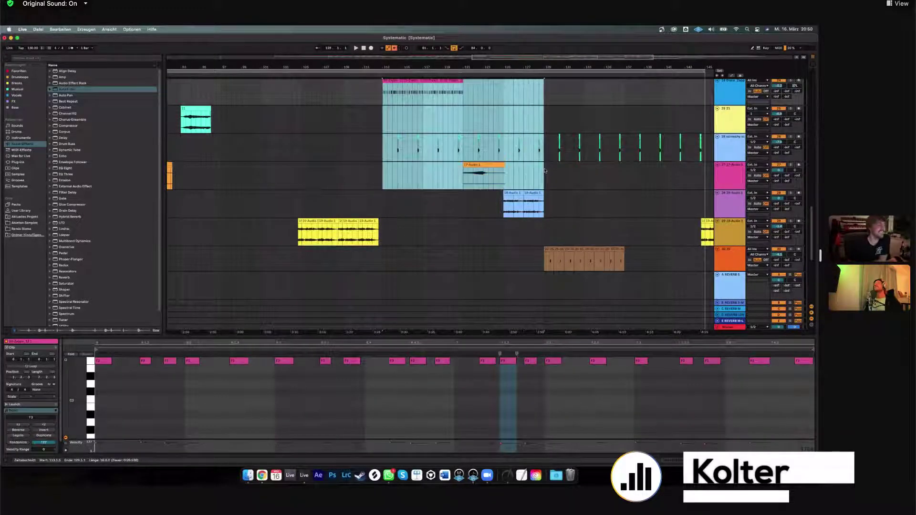
{"action": "left_click", "coordinate": [544, 171]}
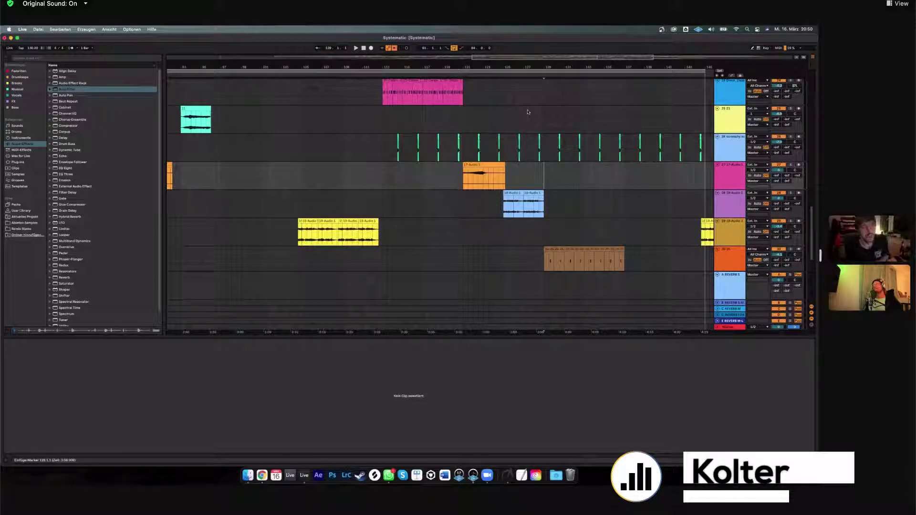
{"action": "scroll", "coordinate": [415, 145], "scroll_direction": "up", "scroll_amount": 5}
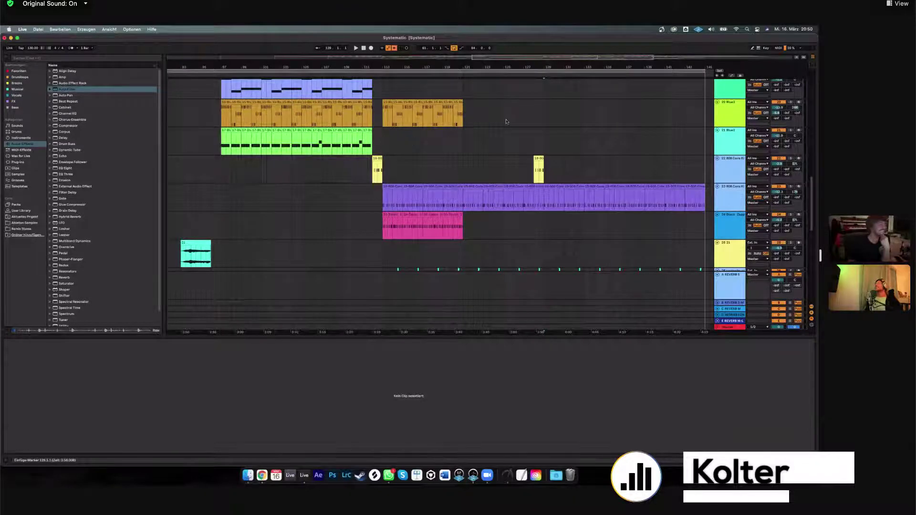
View the tracks further down and open the purple clip at bar 129 to examine its notes, then clear the selection.
{"action": "scroll", "coordinate": [505, 119], "scroll_direction": "up", "scroll_amount": 3}
{"action": "scroll", "coordinate": [551, 177], "scroll_direction": "up", "scroll_amount": 1}
{"action": "scroll", "coordinate": [551, 177], "scroll_direction": "down", "scroll_amount": 6}
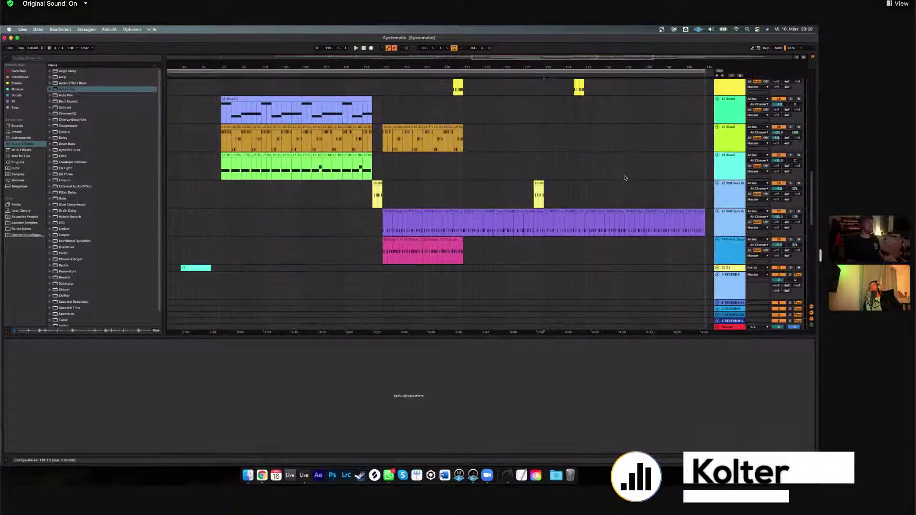
{"action": "scroll", "coordinate": [551, 177], "scroll_direction": "down", "scroll_amount": 6}
{"action": "scroll", "coordinate": [549, 174], "scroll_direction": "up", "scroll_amount": 3}
{"action": "scroll", "coordinate": [530, 196], "scroll_direction": "down", "scroll_amount": 3}
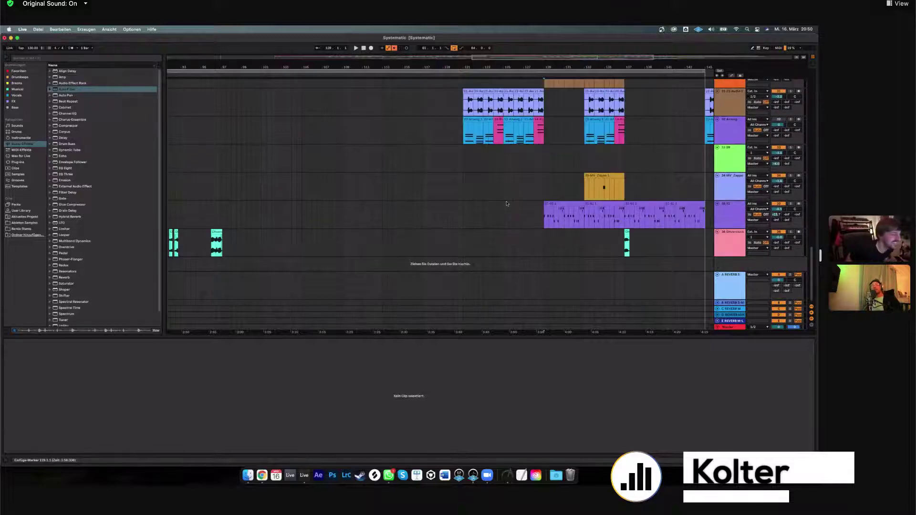
{"action": "left_click", "coordinate": [569, 204]}
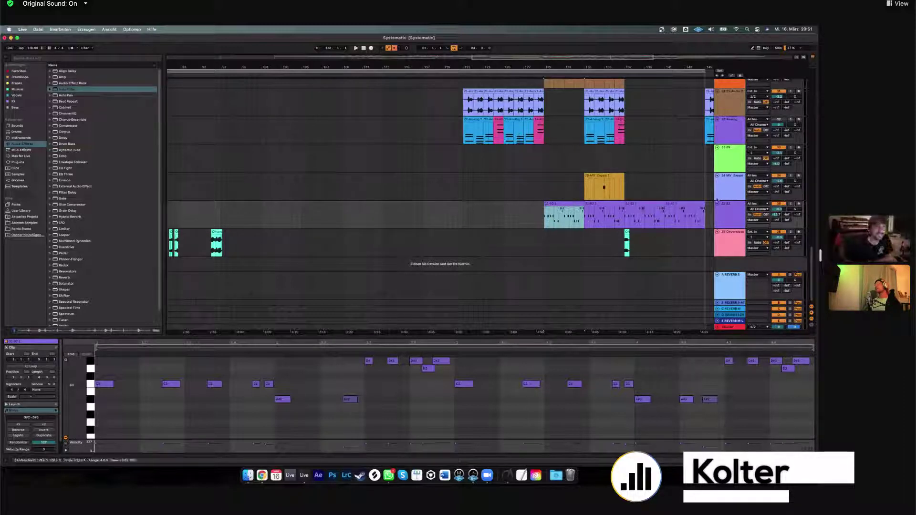
{"action": "left_click", "coordinate": [542, 216]}
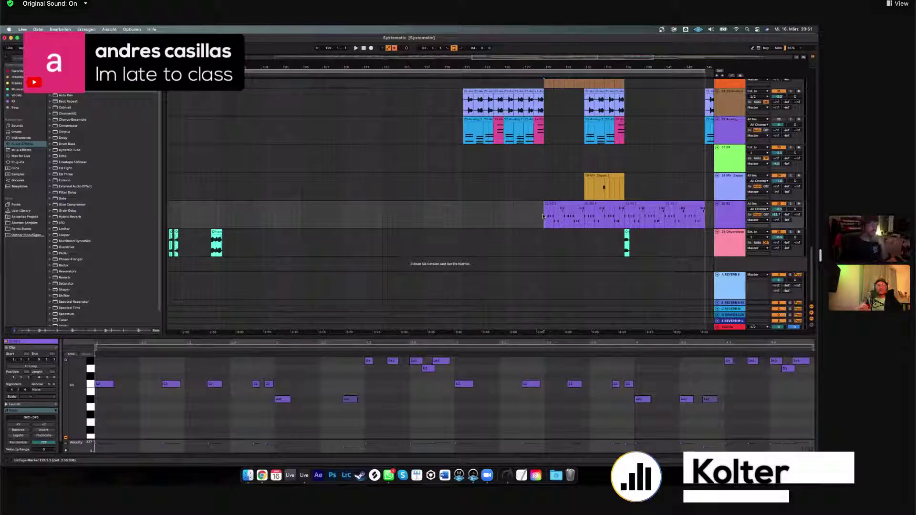
View the full length of the arrangement around the Blue2 tracks and mark the empty space before the first Blue2 clips.
{"action": "left_click_drag", "start_coordinate": [518, 60], "coordinate": [519, 55]}
{"action": "scroll", "coordinate": [404, 127], "scroll_direction": "up", "scroll_amount": 5}
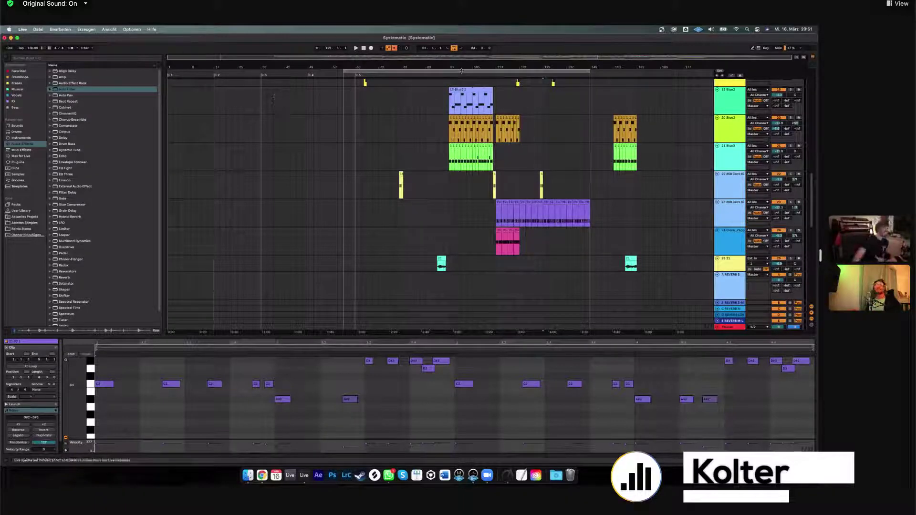
{"action": "left_click", "coordinate": [372, 100]}
{"action": "left_click", "coordinate": [369, 112]}
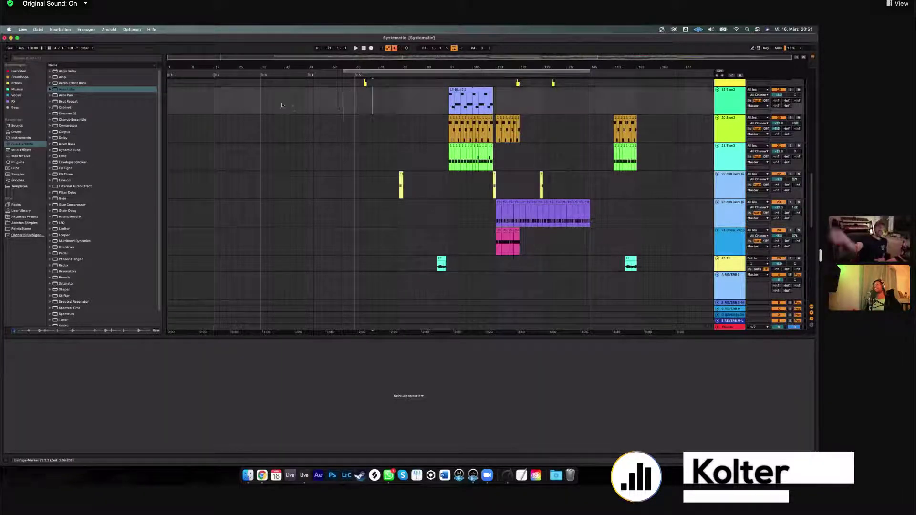
{"action": "left_click", "coordinate": [407, 128]}
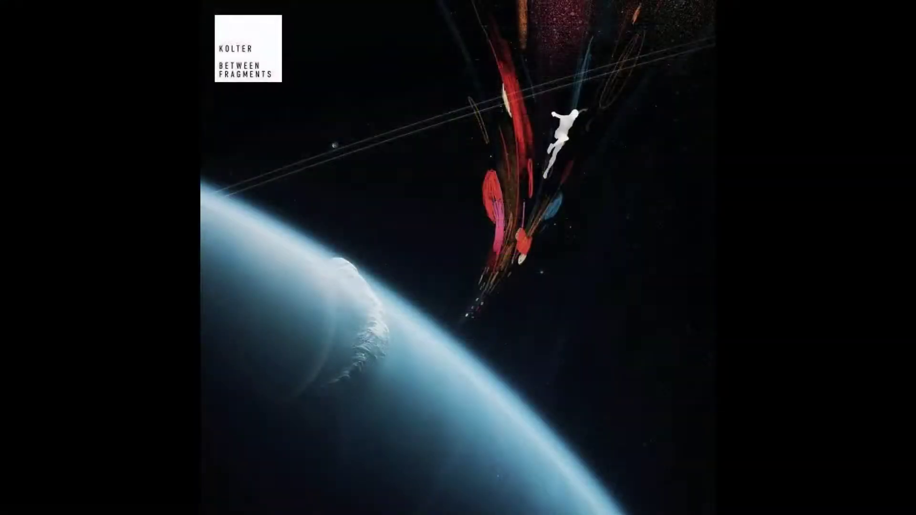
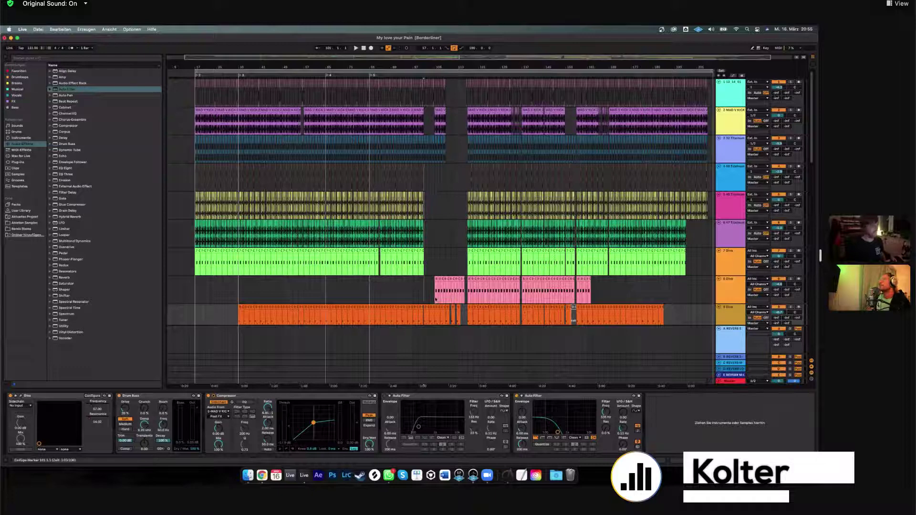
In the My love your Pain project, highlight the break around bars 101 to 106 across tracks 4 to 8, then clear the selection.
{"action": "left_click_drag", "start_coordinate": [435, 300], "coordinate": [433, 176]}
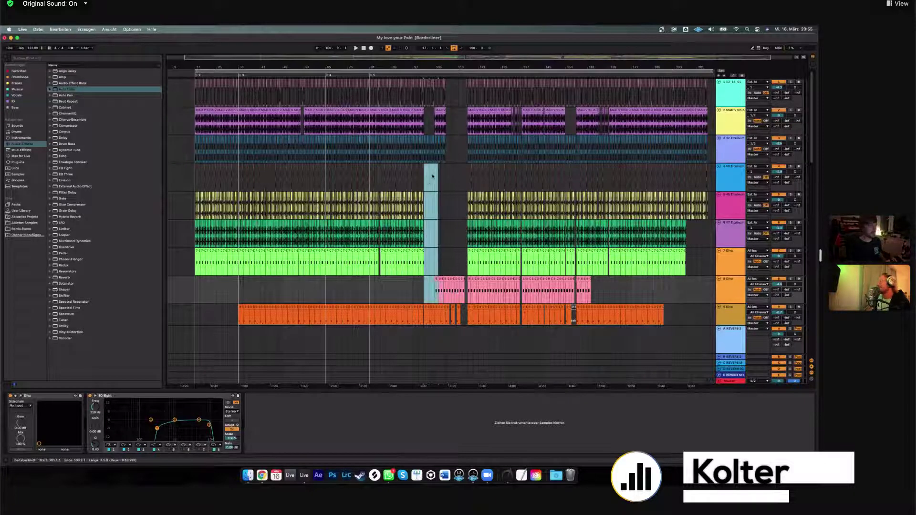
{"action": "key", "text": "Delete"}
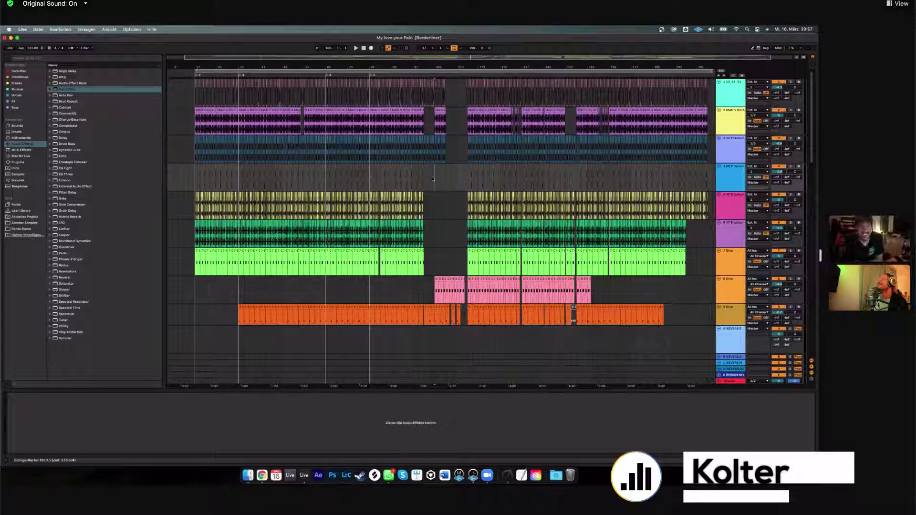
{"action": "left_click", "coordinate": [426, 112]}
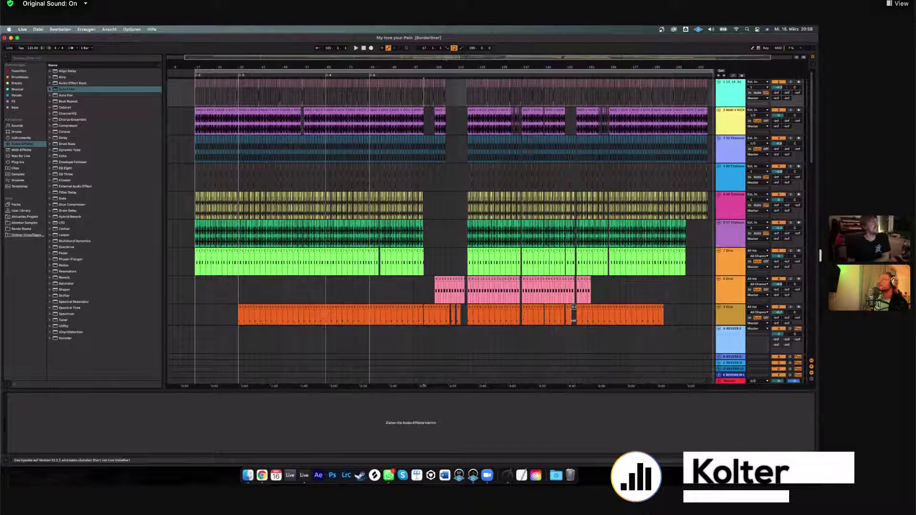
Focus on the section around bar 33 and highlight the kick clip spanning bars 33 to 41 on track 2.
{"action": "left_click_drag", "start_coordinate": [445, 58], "coordinate": [363, 165]}
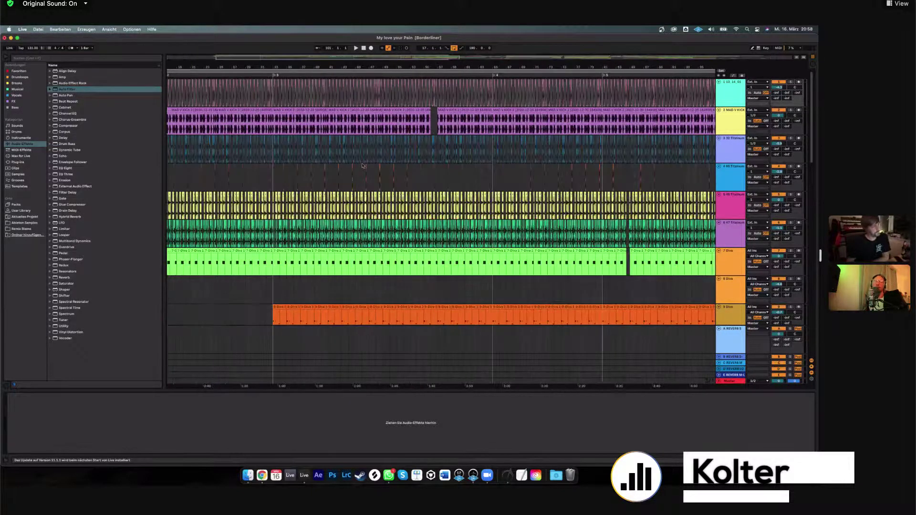
{"action": "left_click_drag", "start_coordinate": [303, 67], "coordinate": [265, 67]}
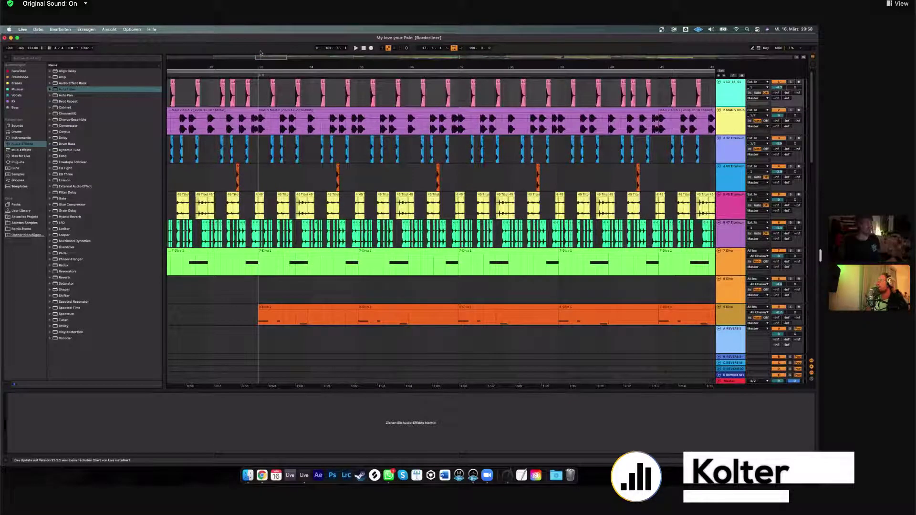
{"action": "left_click", "coordinate": [283, 111]}
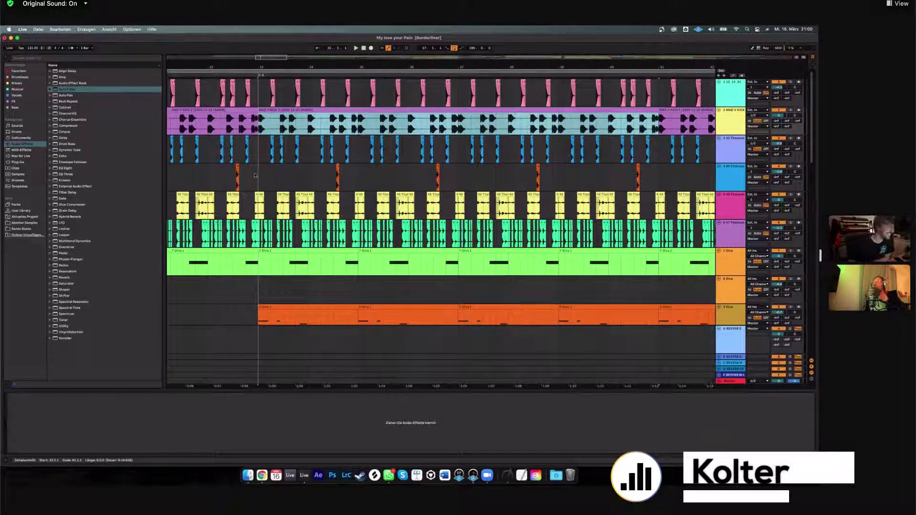
Examine the start of the kick clip up close and mark bar 33 on track 3 below it.
{"action": "key", "text": "plus"}
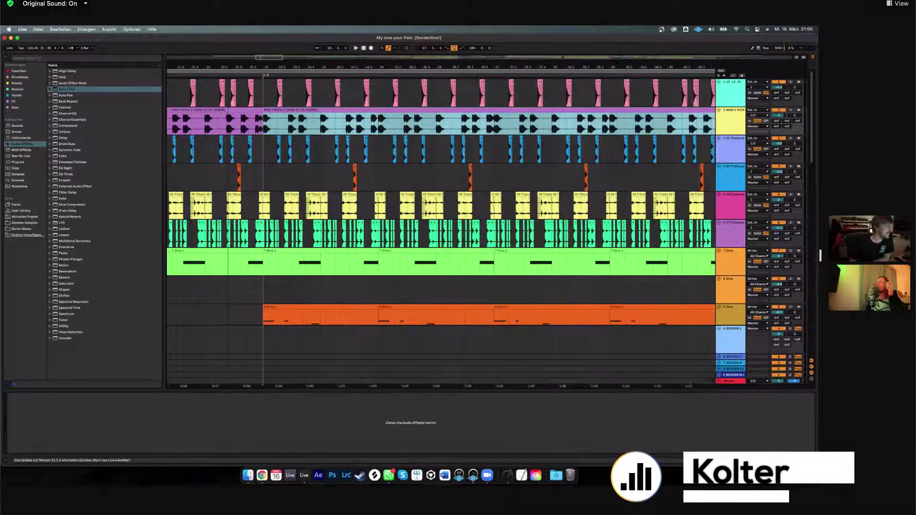
{"action": "key", "text": "plus"}
{"action": "key", "text": "plus"}
{"action": "key", "text": "plus"}
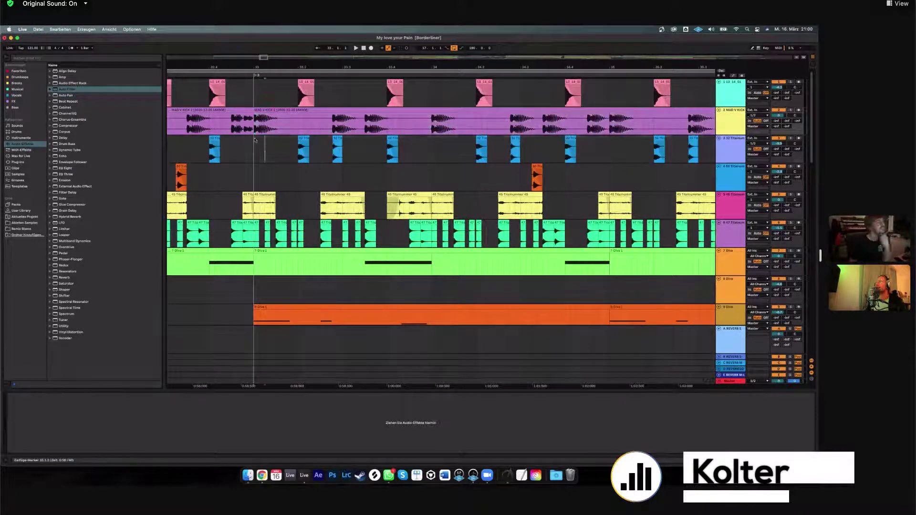
{"action": "left_click", "coordinate": [255, 140]}
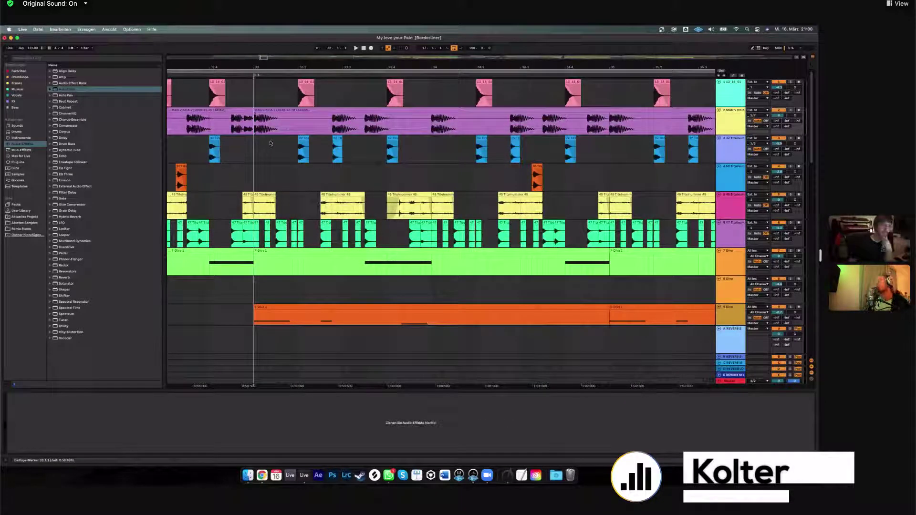
Look through the Diva, guitar and other tracks below, then return to the drum tracks around bar 33.
{"action": "scroll", "coordinate": [270, 142], "scroll_direction": "down", "scroll_amount": 15}
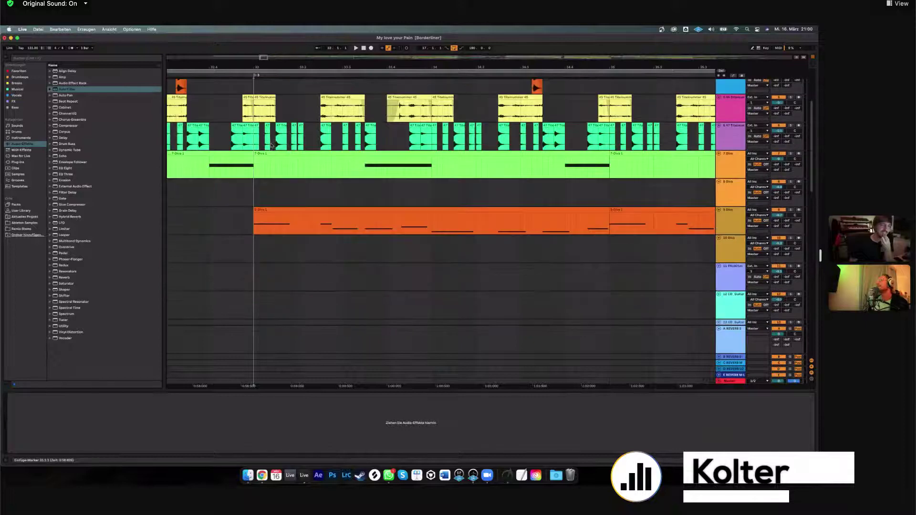
{"action": "scroll", "coordinate": [273, 149], "scroll_direction": "up", "scroll_amount": 12}
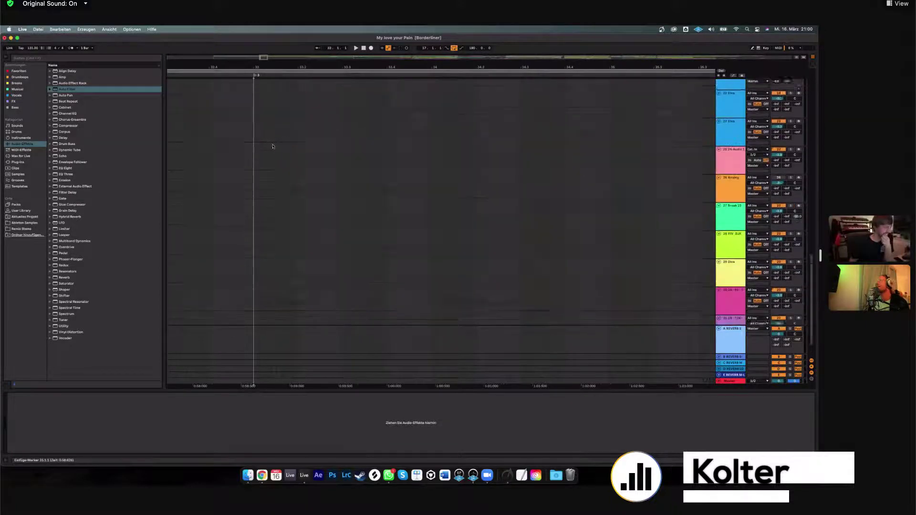
{"action": "scroll", "coordinate": [272, 145], "scroll_direction": "up", "scroll_amount": 8}
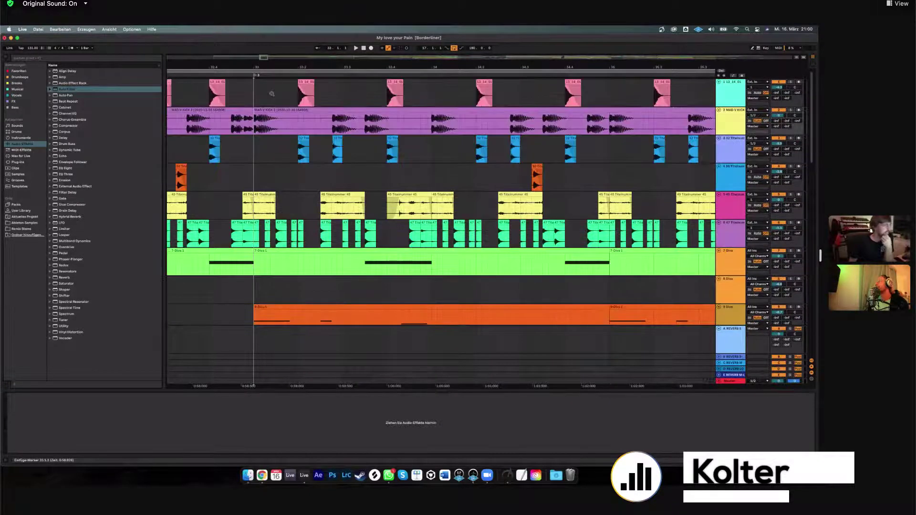
{"action": "scroll", "coordinate": [299, 104], "scroll_direction": "down", "scroll_amount": 10}
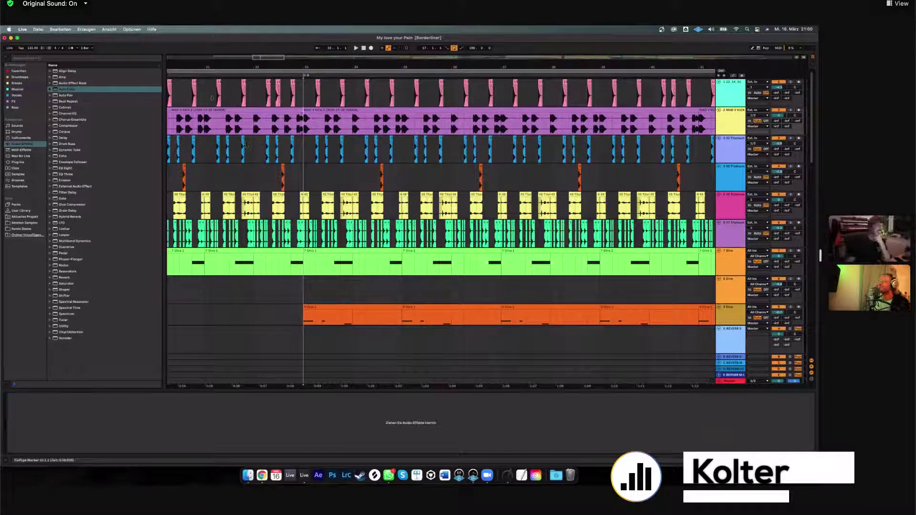
Highlight the kick clip from bar 33 to 41 again and view how the drum pattern continues around it.
{"action": "left_click", "coordinate": [388, 123]}
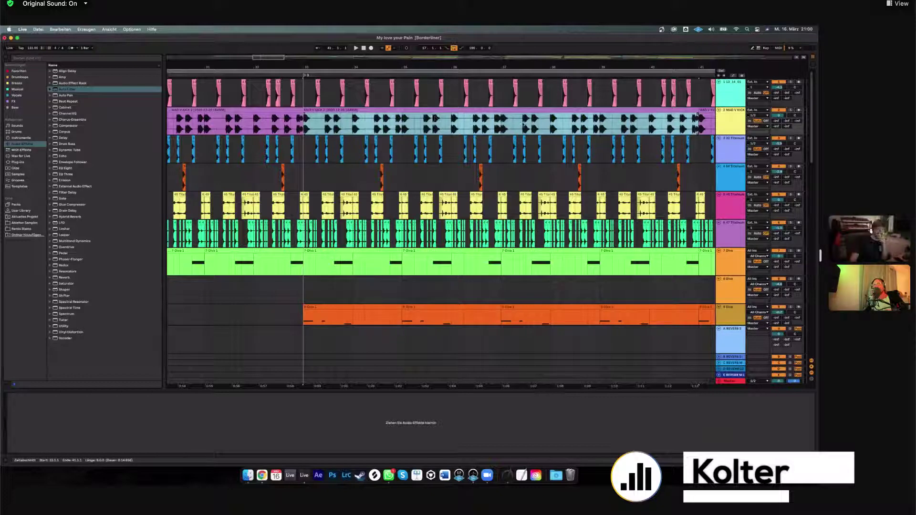
{"action": "scroll", "coordinate": [441, 214], "scroll_direction": "down", "scroll_amount": 5}
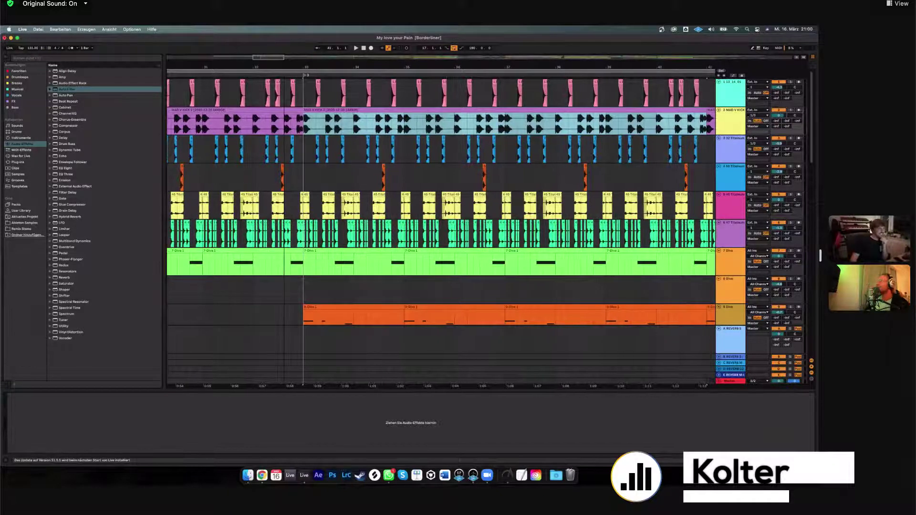
{"action": "scroll", "coordinate": [404, 147], "scroll_direction": "up", "scroll_amount": 5}
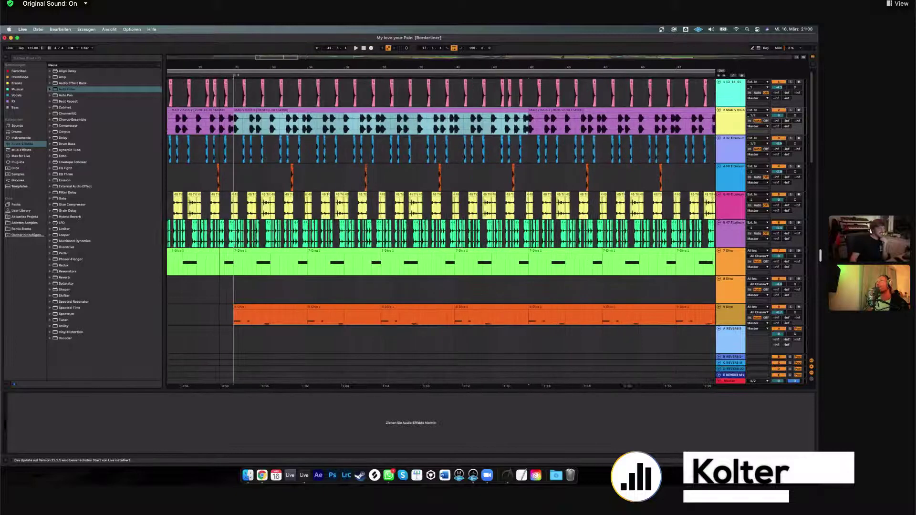
{"action": "scroll", "coordinate": [403, 146], "scroll_direction": "down", "scroll_amount": 1}
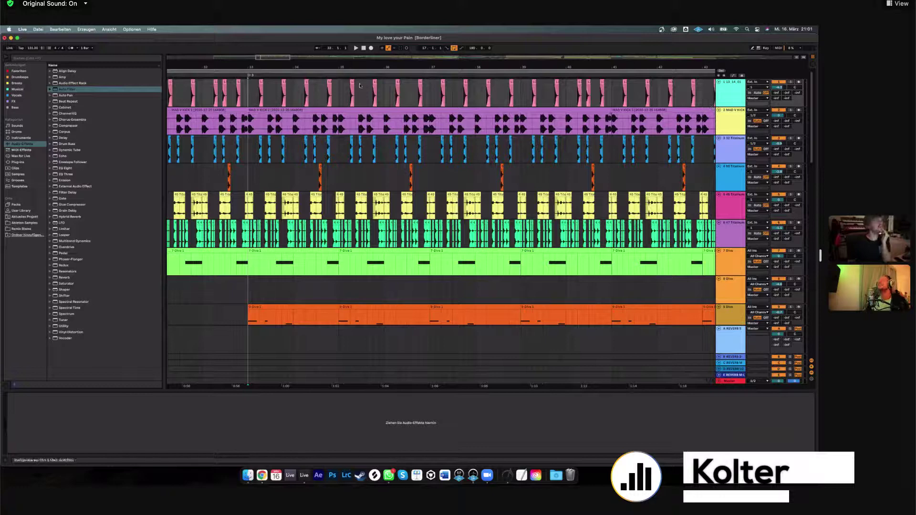
Solo the kick on track 2, select its clip from bar 33 to 41 and play it from bar 33.
{"action": "key", "text": "minus"}
{"action": "key", "text": "minus"}
{"action": "key", "text": "minus"}
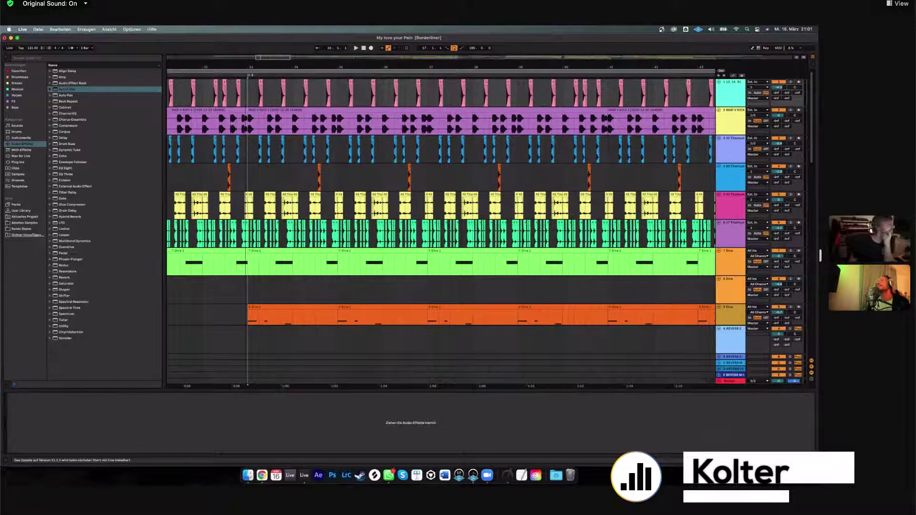
{"action": "key", "text": "plus"}
{"action": "key", "text": "plus"}
{"action": "key", "text": "plus"}
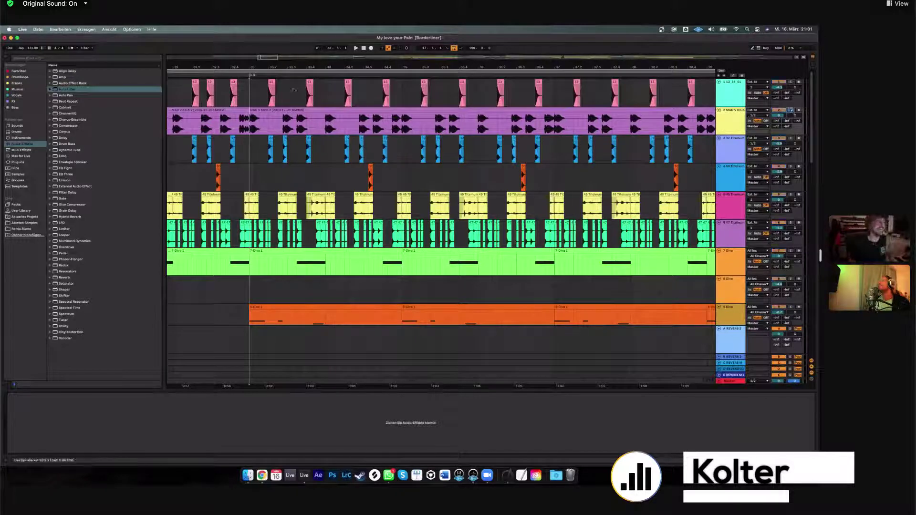
{"action": "left_click", "coordinate": [272, 110]}
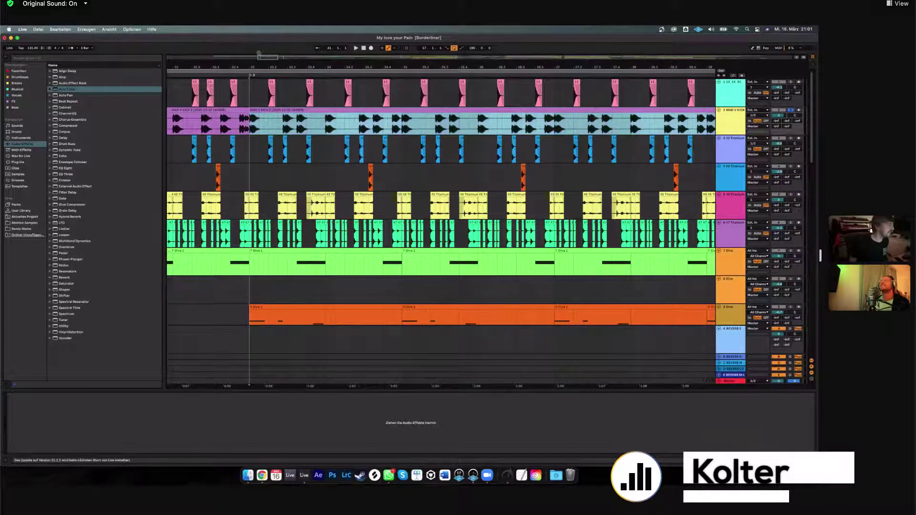
{"action": "scroll", "coordinate": [260, 101], "scroll_direction": "up", "scroll_amount": 5}
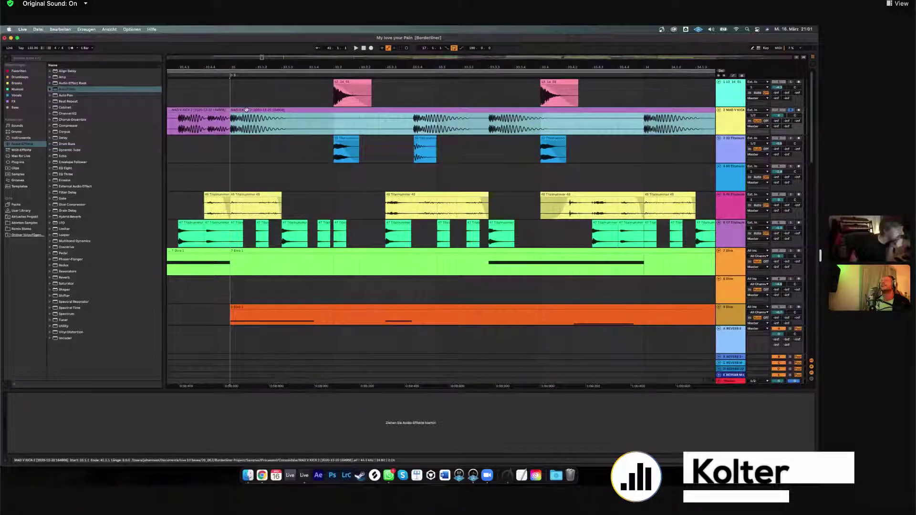
{"action": "key", "text": "space"}
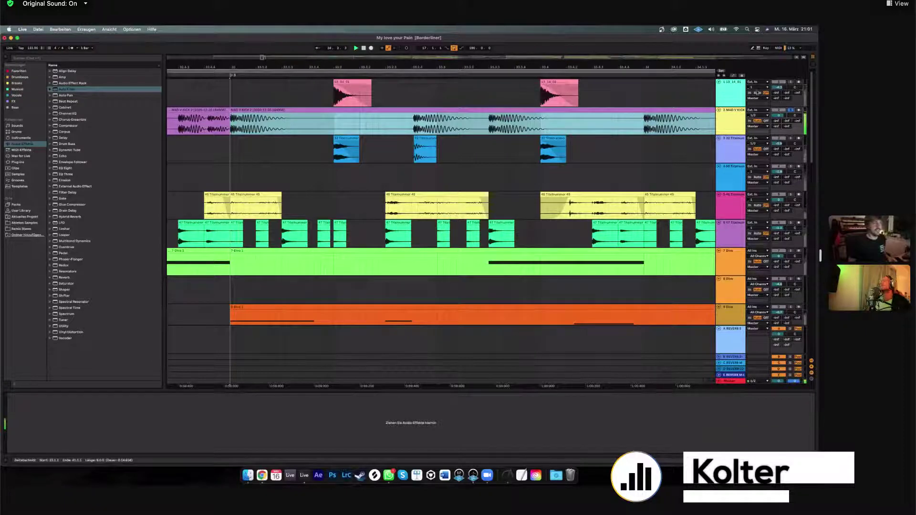
Open the first pink clip after bar 33 on track 1 to view its waveform and examine how its hits repeat along the arrangement.
{"action": "double_click", "coordinate": [359, 81]}
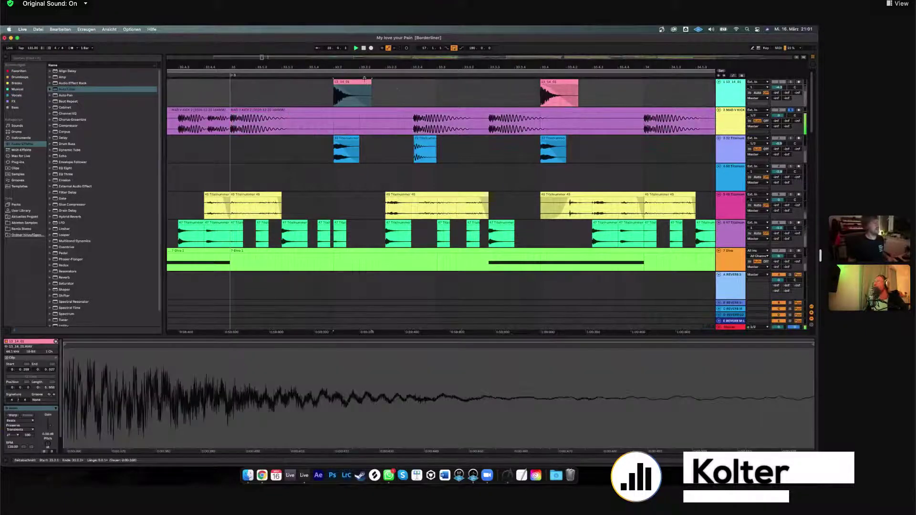
{"action": "scroll", "coordinate": [359, 81], "scroll_direction": "down", "scroll_amount": 1}
{"action": "scroll", "coordinate": [358, 81], "scroll_direction": "down", "scroll_amount": 5}
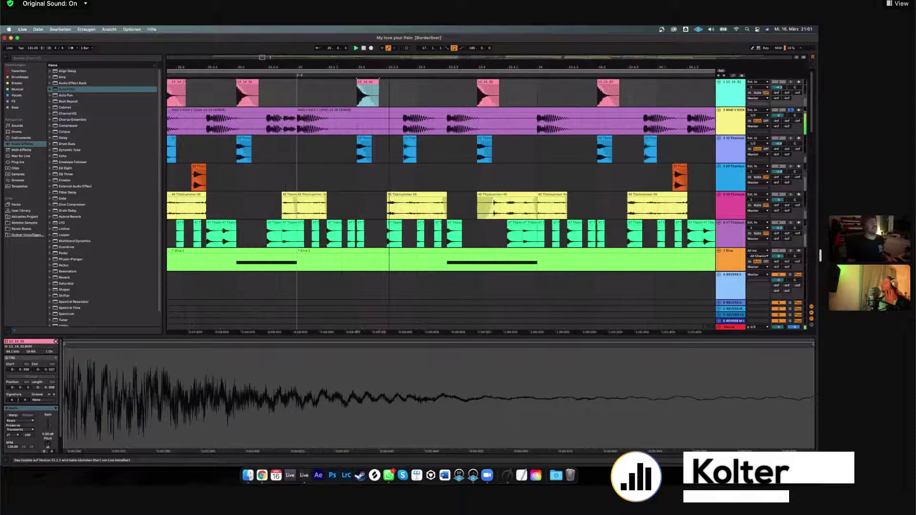
{"action": "key", "text": "plus"}
{"action": "key", "text": "plus"}
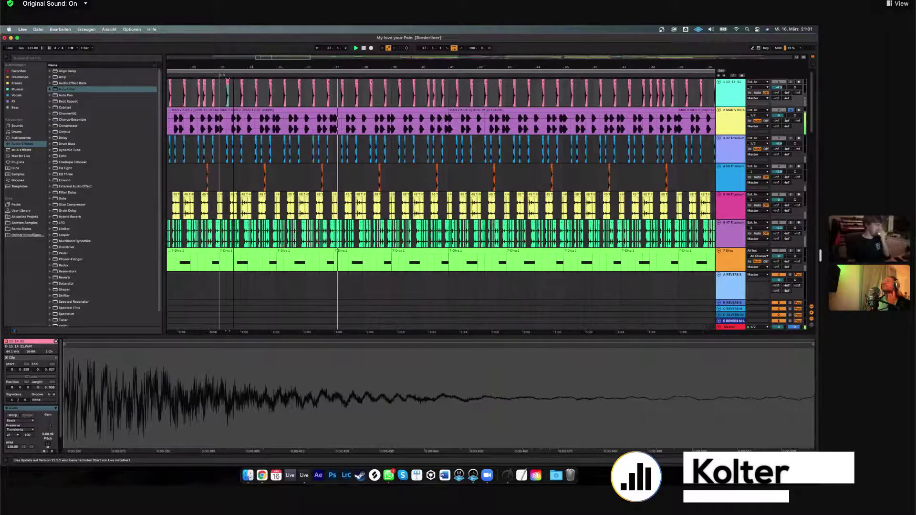
Extend a short pink clip on the first track to audition its full source recording, and undo the extensions to restore the hit.
{"action": "key", "text": "plus"}
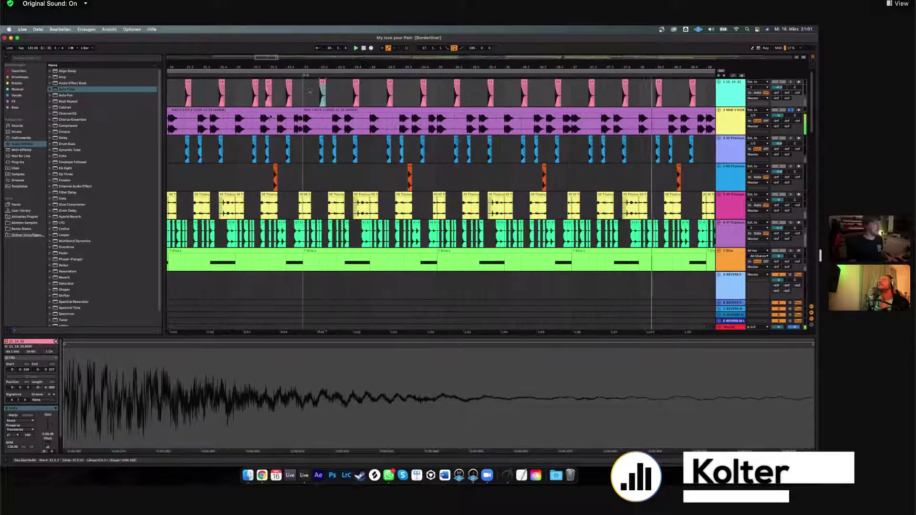
{"action": "left_click", "coordinate": [304, 94]}
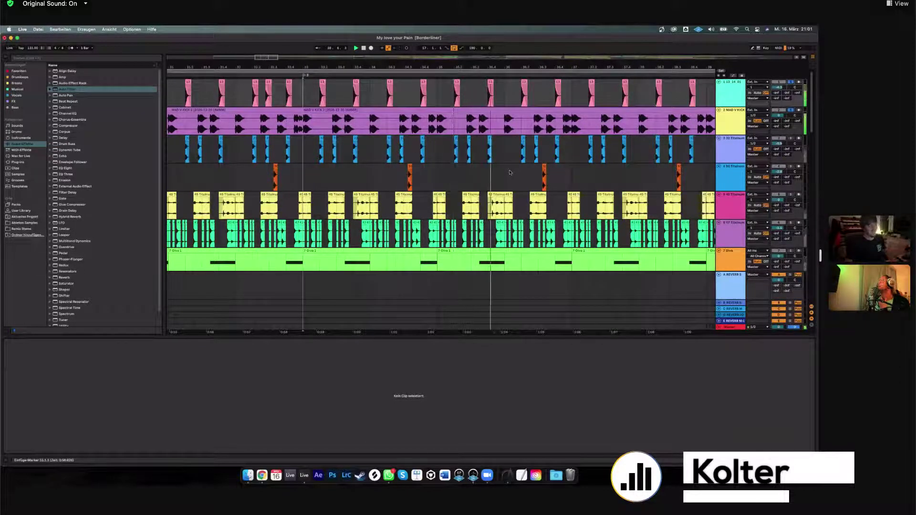
{"action": "left_click", "coordinate": [523, 86]}
{"action": "left_click_drag", "start_coordinate": [523, 81], "coordinate": [727, 90]}
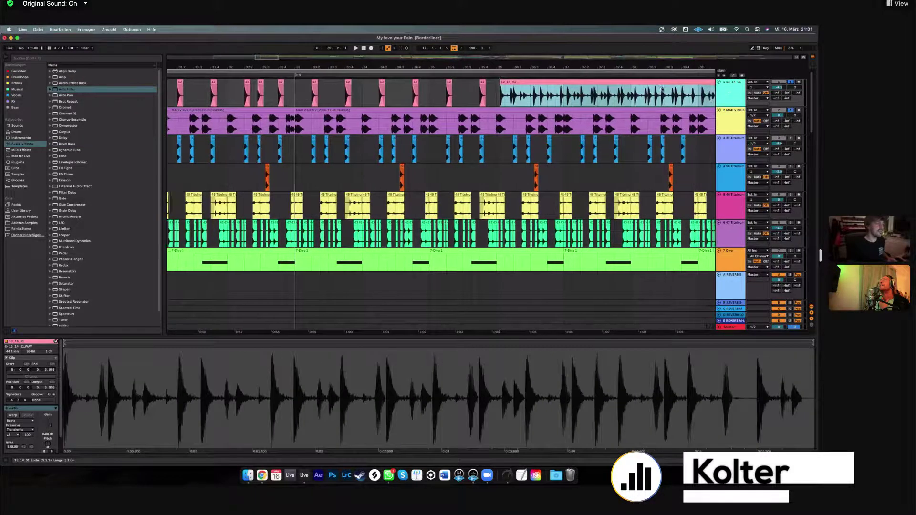
{"action": "key", "text": "space"}
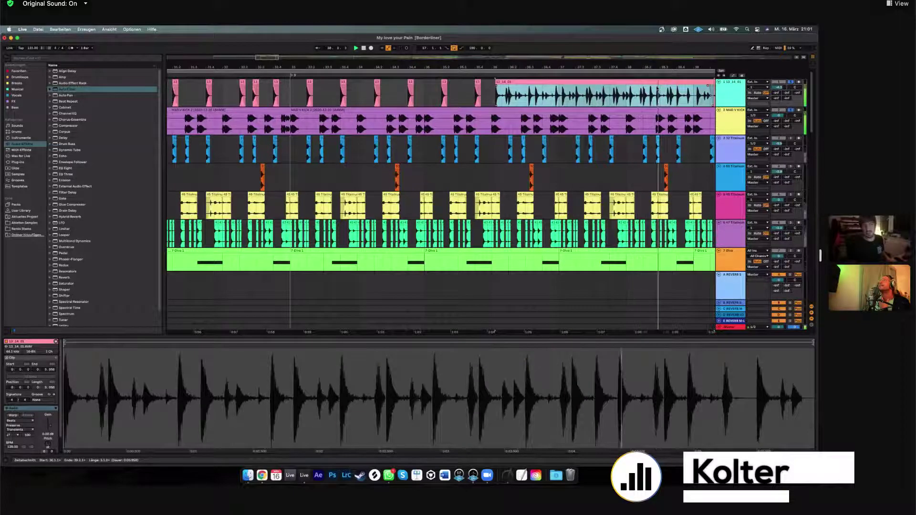
{"action": "key", "text": "super+z"}
{"action": "left_click", "coordinate": [505, 91]}
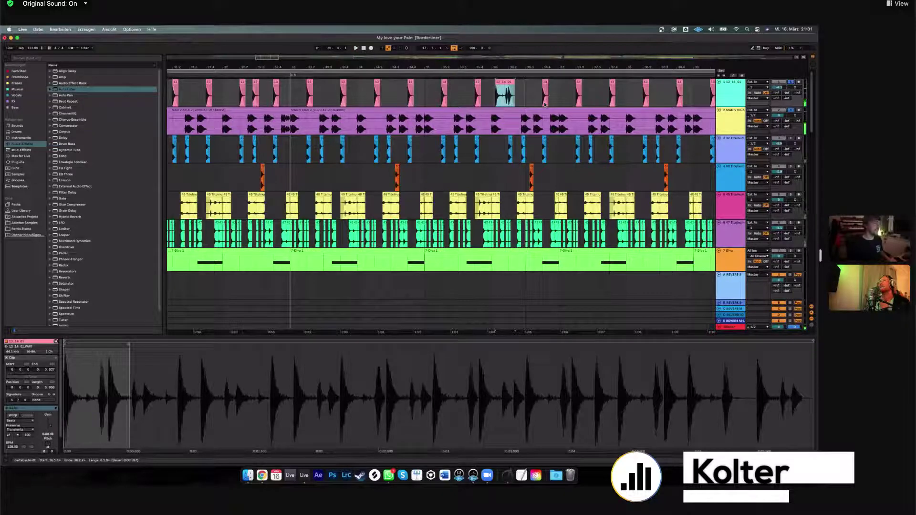
{"action": "key", "text": "super+z"}
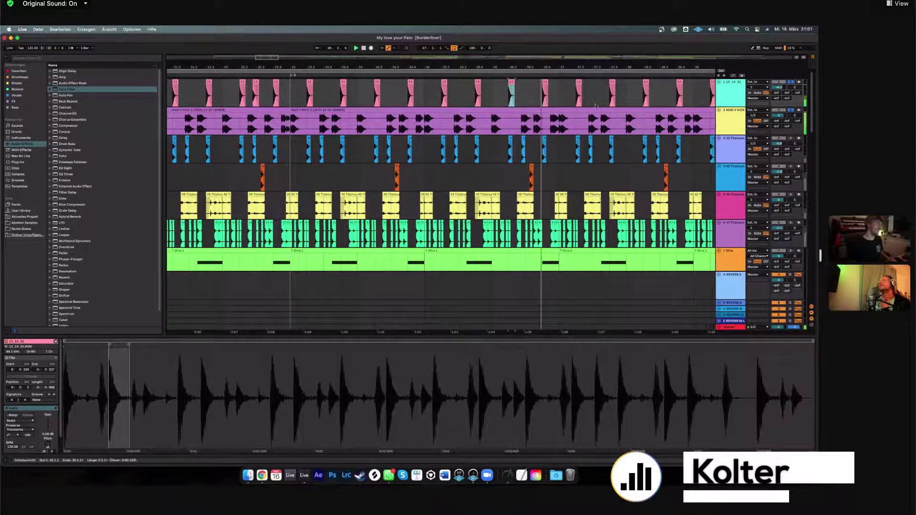
Solo the third track with the blue clips and play it from bar 33.
{"action": "key", "text": "space"}
{"action": "left_click", "coordinate": [783, 162]}
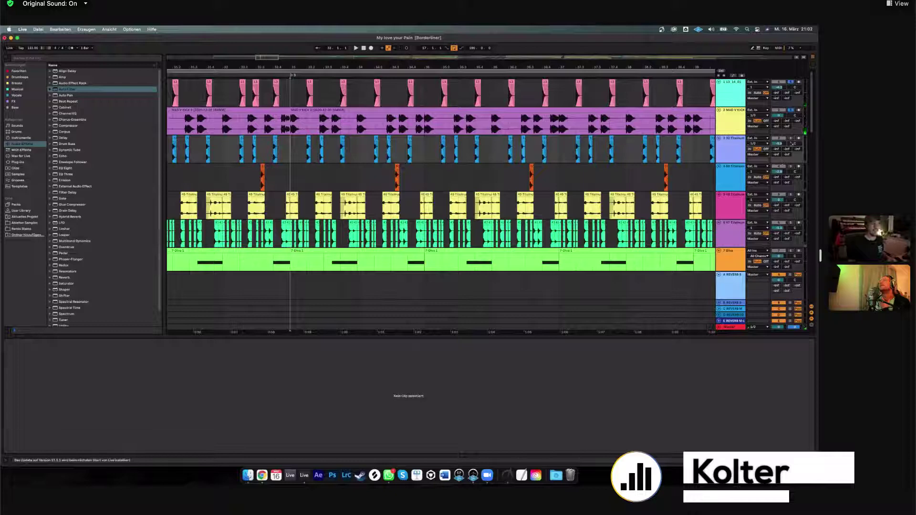
{"action": "left_click", "coordinate": [791, 138]}
{"action": "key", "text": "space"}
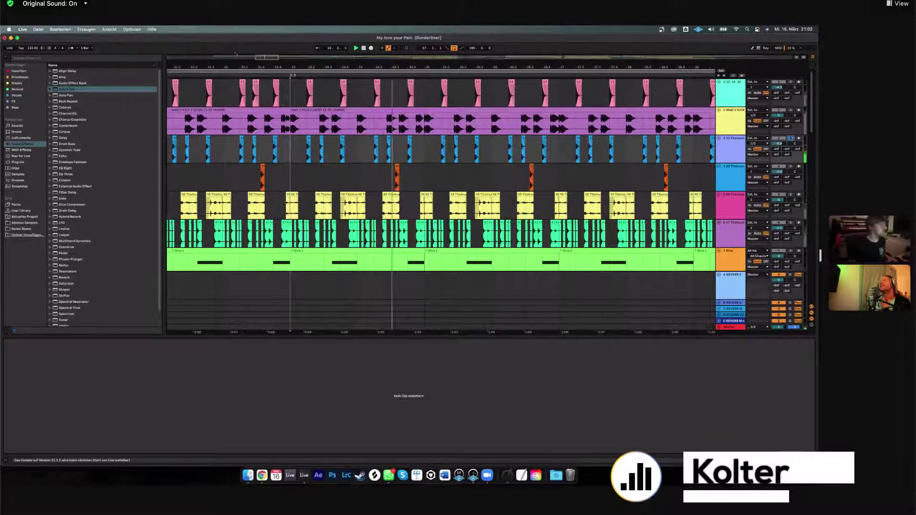
Extend a blue clip on the third track back to an earlier start, audition the revealed recording, undo the extension and return to bar 33.
{"action": "key", "text": "plus"}
{"action": "key", "text": "plus"}
{"action": "key", "text": "plus"}
{"action": "key", "text": "minus"}
{"action": "key", "text": "minus"}
{"action": "key", "text": "minus"}
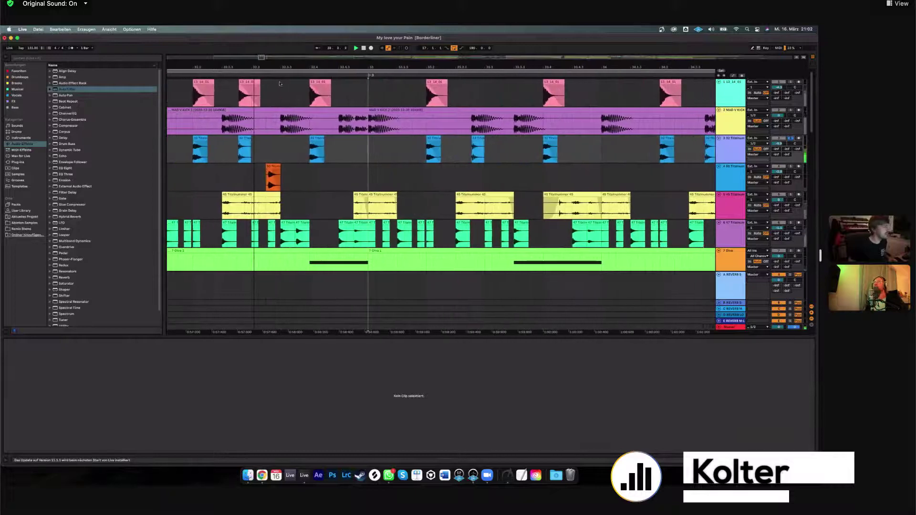
{"action": "left_click", "coordinate": [180, 150]}
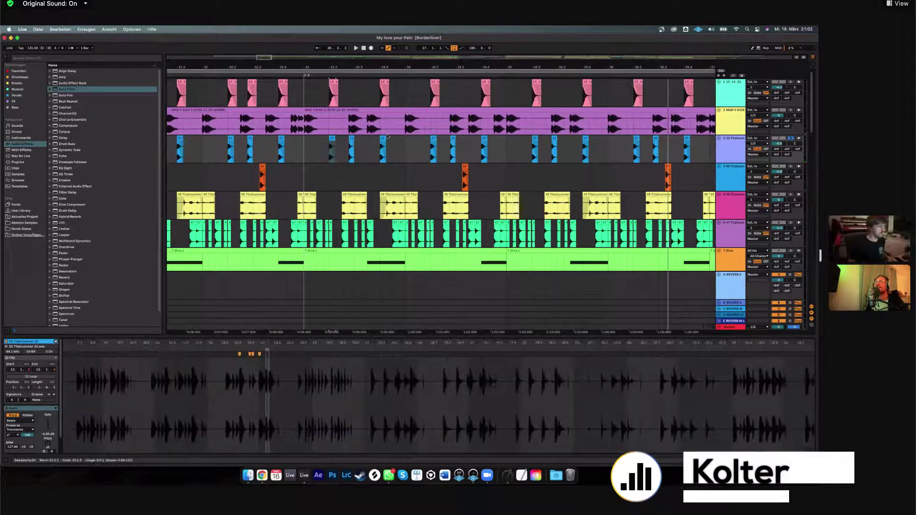
{"action": "left_click_drag", "start_coordinate": [183, 149], "coordinate": [336, 149]}
{"action": "key", "text": "space"}
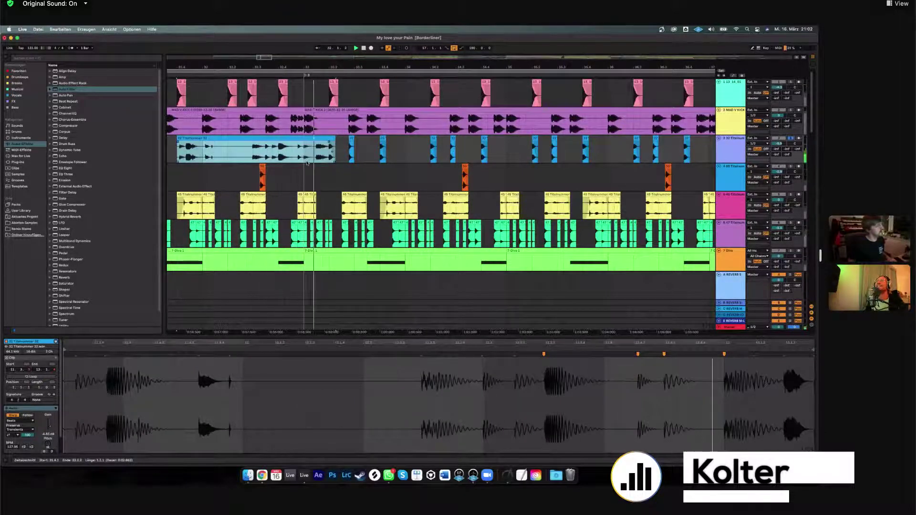
{"action": "key", "text": "super+z"}
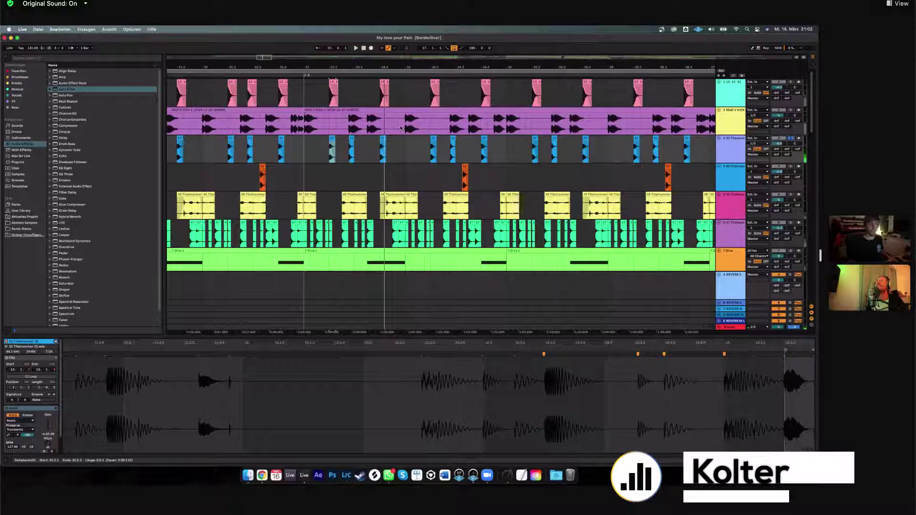
{"action": "left_click", "coordinate": [302, 153]}
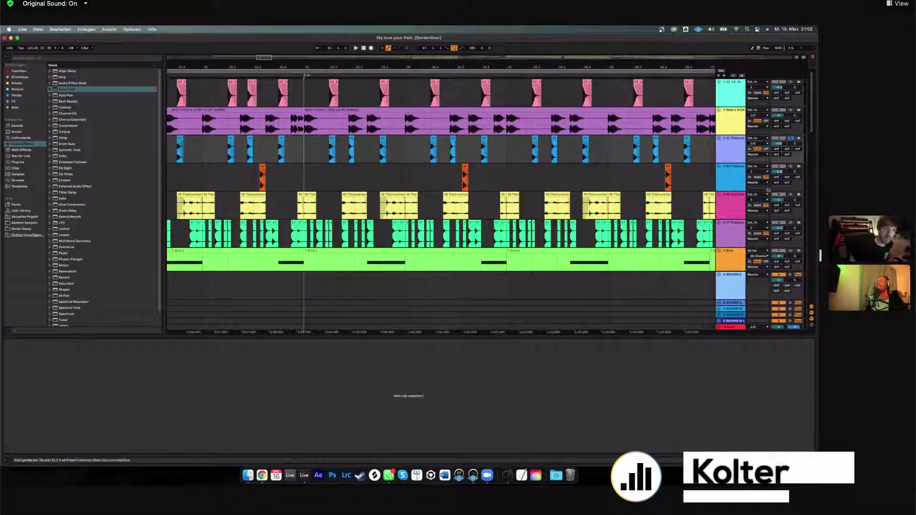
Solo the fifth track with the yellow clips, play it from bar 33 and add the fourth track to the solo.
{"action": "left_click", "coordinate": [791, 195]}
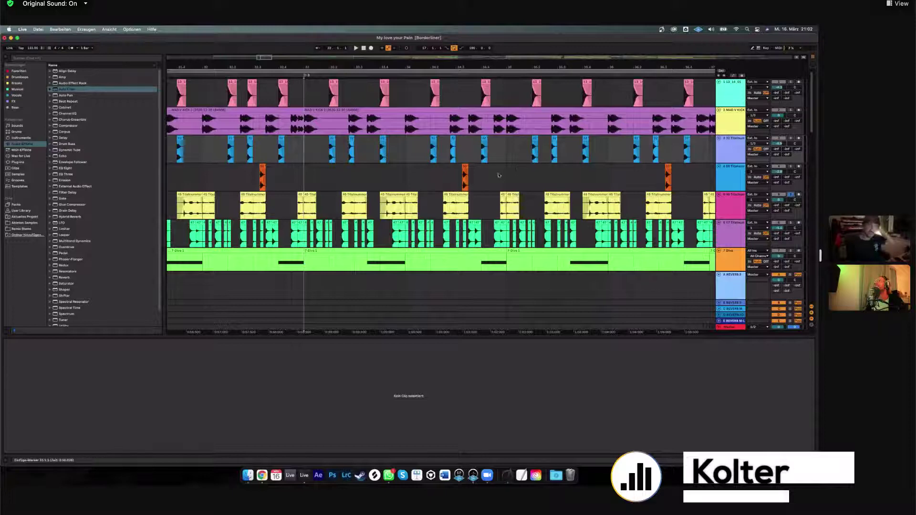
{"action": "left_click", "coordinate": [309, 205]}
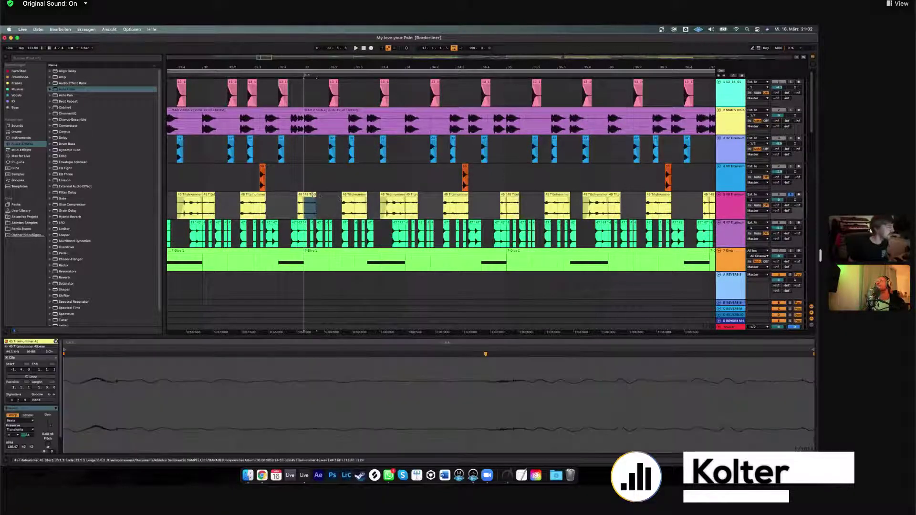
{"action": "key", "text": "space"}
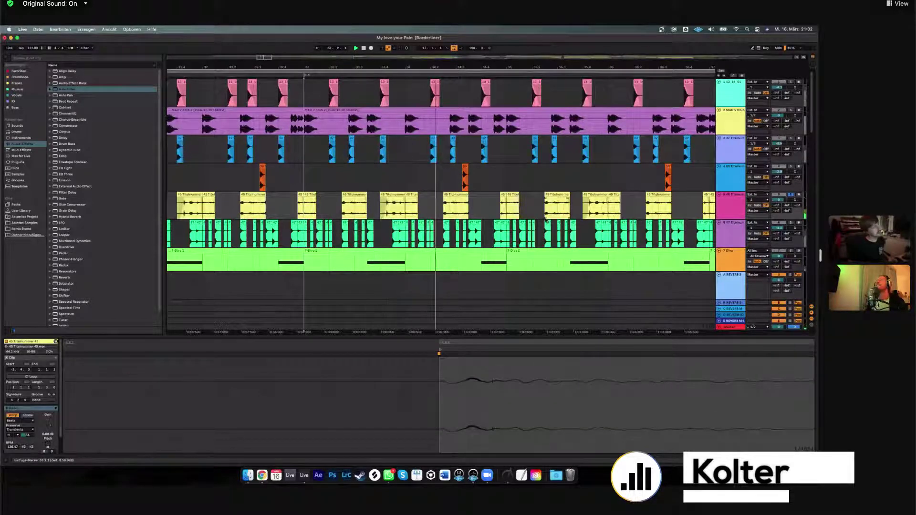
{"action": "left_click", "coordinate": [790, 167], "text": "super"}
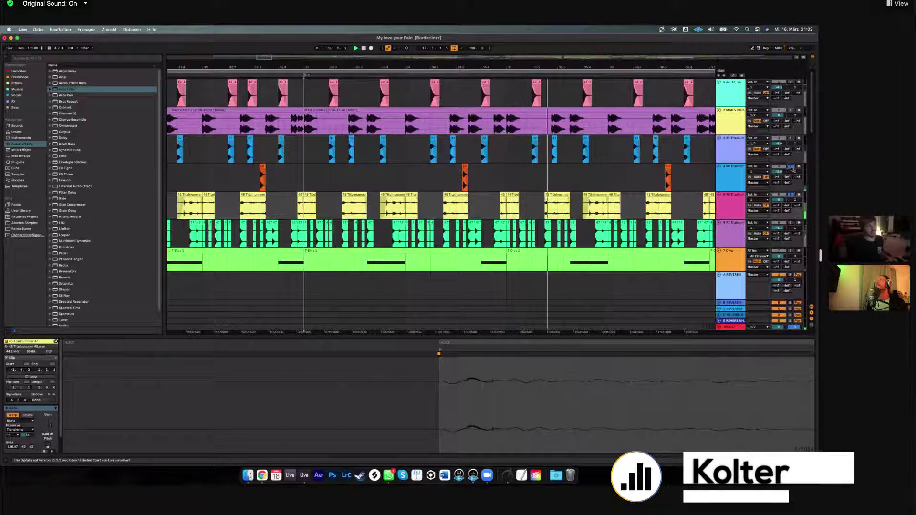
{"action": "key", "text": "space"}
Inspect the effect devices on the fifth, fourth, third and first tracks in turn.
{"action": "double_click", "coordinate": [730, 203]}
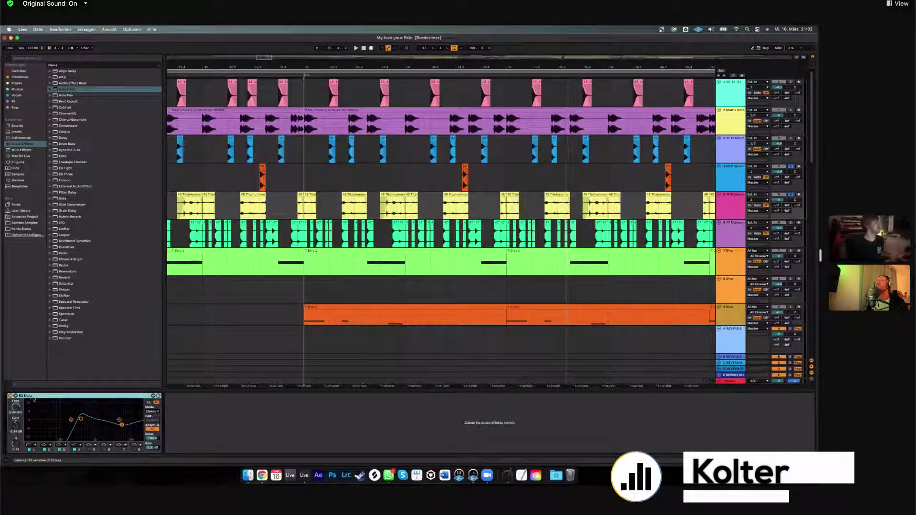
{"action": "left_click", "coordinate": [219, 416]}
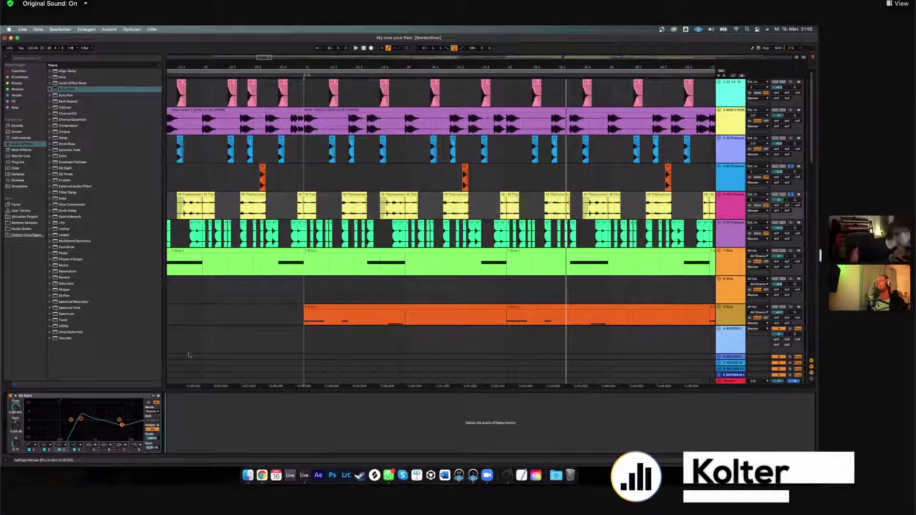
{"action": "left_click", "coordinate": [730, 173]}
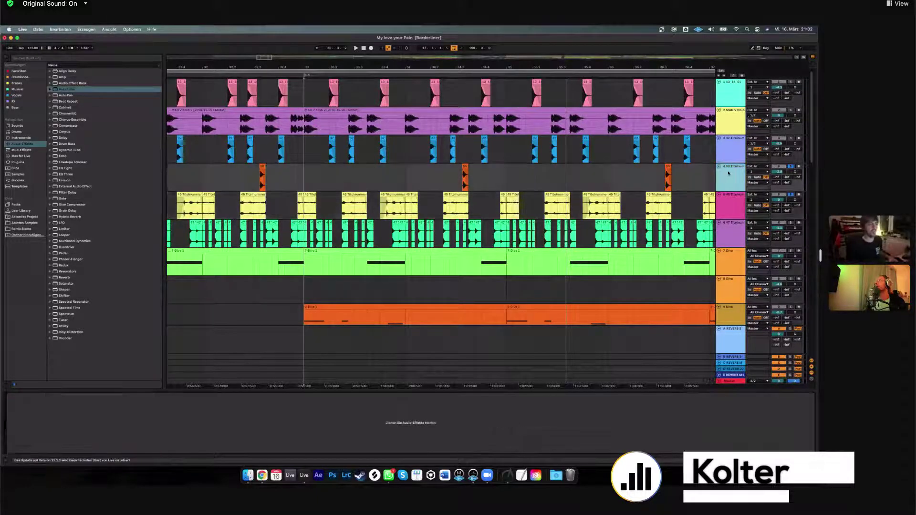
{"action": "left_click", "coordinate": [726, 147]}
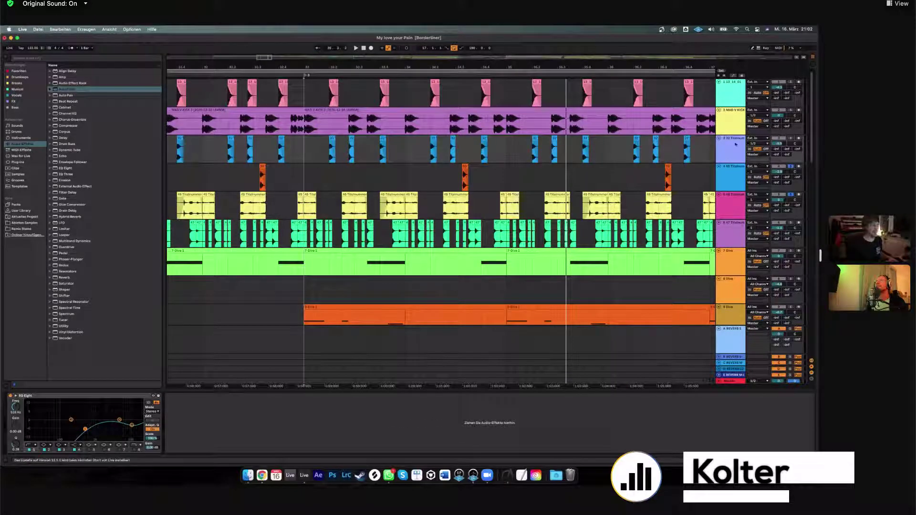
{"action": "left_click", "coordinate": [735, 100]}
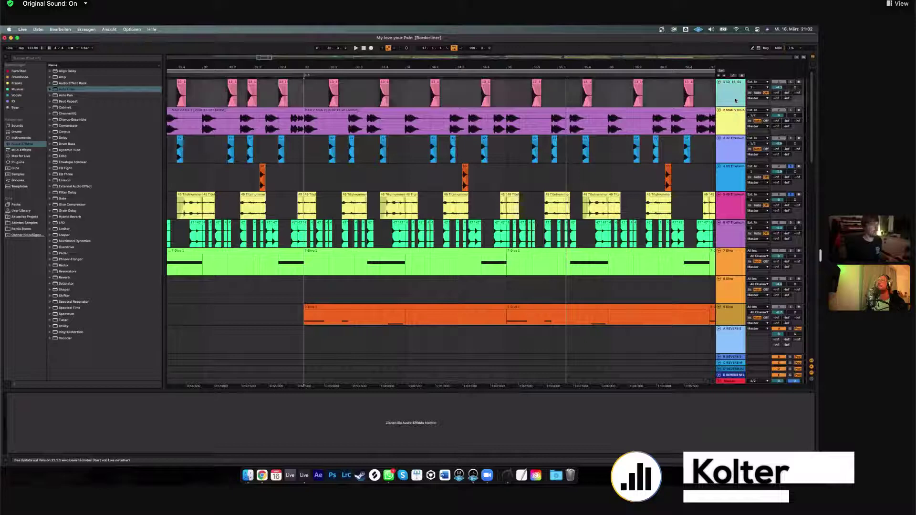
Add the first three tracks to the solo and play the five drum tracks together from bar 33.
{"action": "left_click", "coordinate": [791, 82]}
{"action": "left_click", "coordinate": [790, 111]}
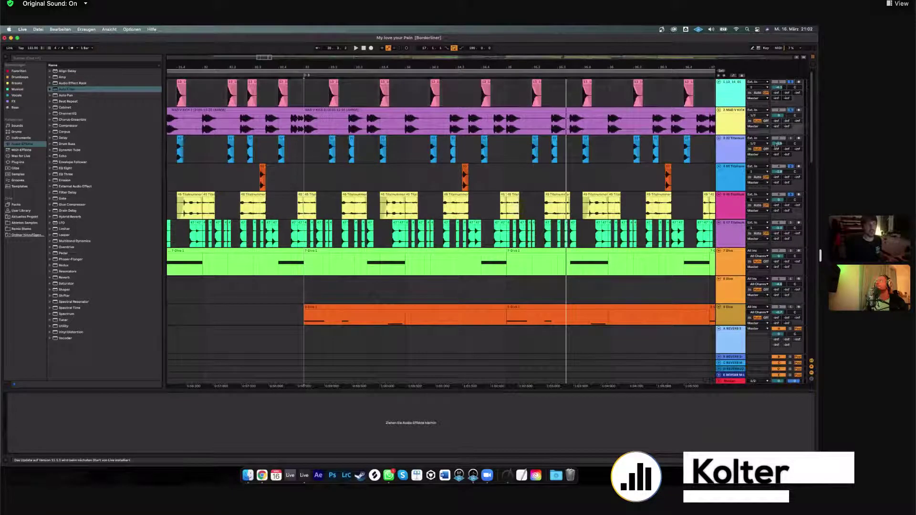
{"action": "left_click", "coordinate": [705, 152]}
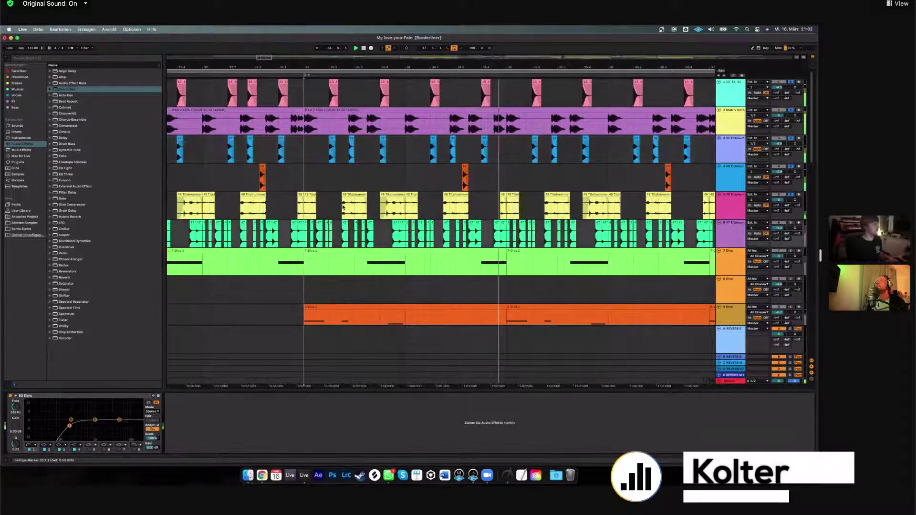
{"action": "scroll", "coordinate": [441, 220], "scroll_direction": "down", "scroll_amount": 5}
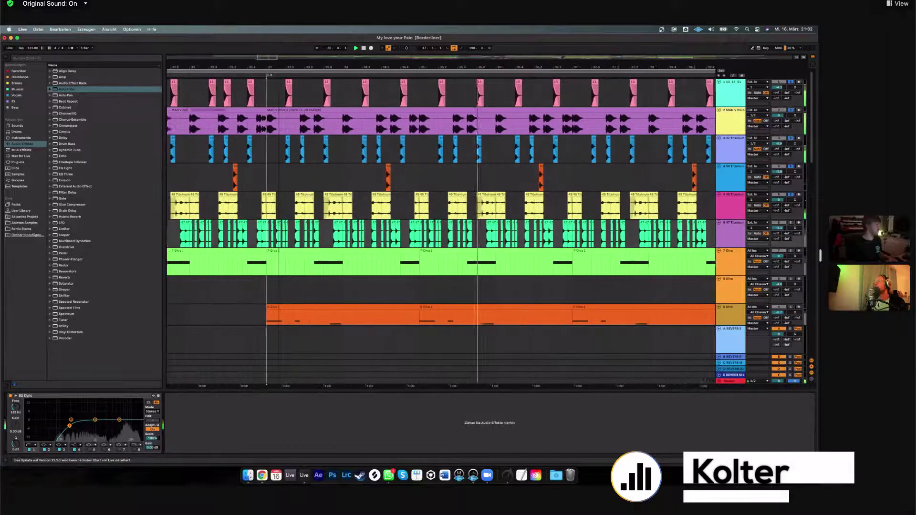
{"action": "scroll", "coordinate": [460, 200], "scroll_direction": "down", "scroll_amount": 2}
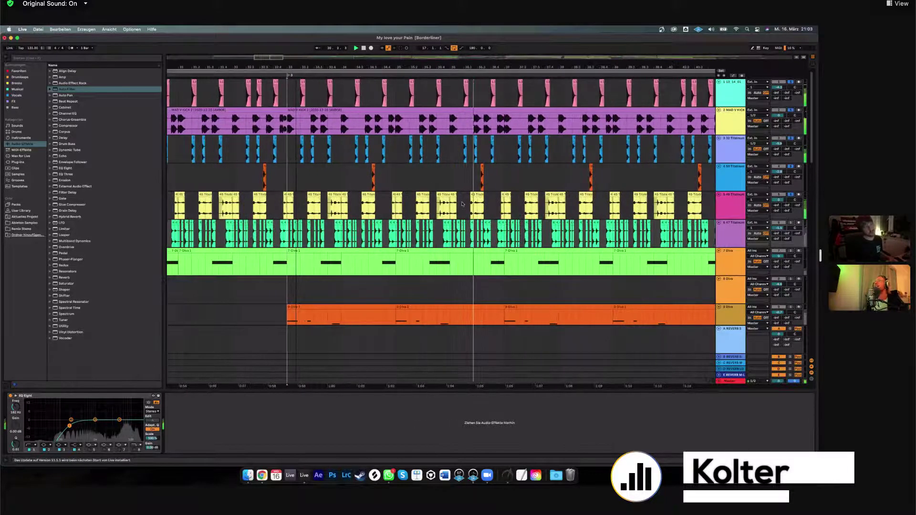
{"action": "scroll", "coordinate": [459, 200], "scroll_direction": "down", "scroll_amount": 3}
Add the sixth track with the green clips to the solo and replay the drum tracks from bar 33.
{"action": "key", "text": "space"}
{"action": "key", "text": "space"}
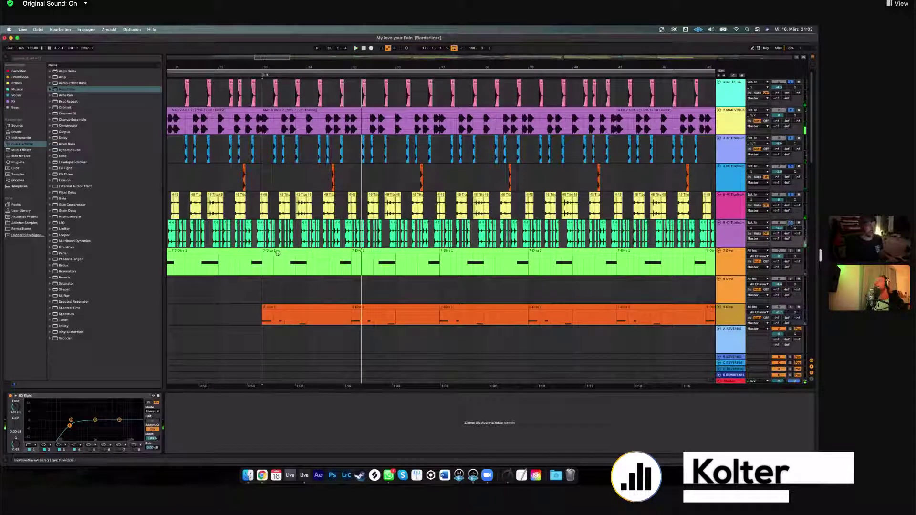
{"action": "key", "text": "space"}
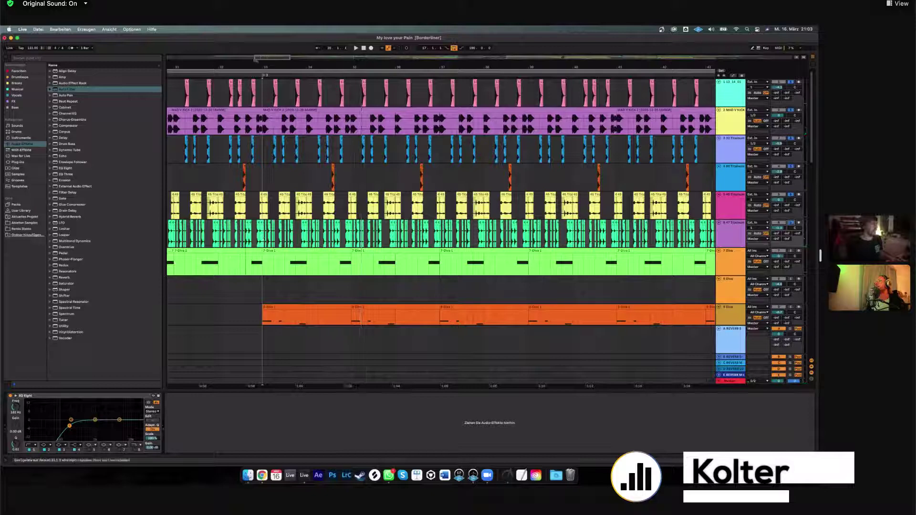
{"action": "left_click_drag", "start_coordinate": [256, 58], "coordinate": [257, 75]}
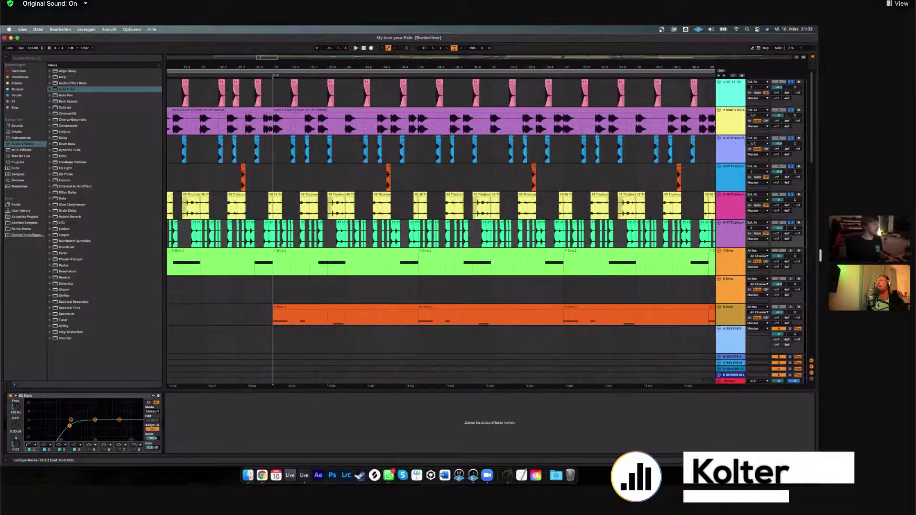
{"action": "key", "text": "space"}
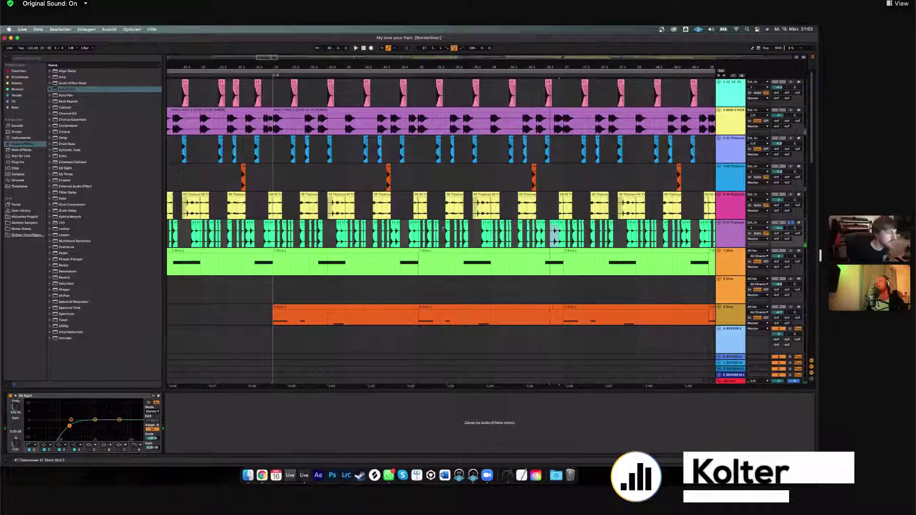
Extend a green clip on the sixth track in both directions around bar 36, audition its source recording and undo both extensions.
{"action": "left_click_drag", "start_coordinate": [551, 232], "coordinate": [514, 233]}
{"action": "key", "text": "space"}
{"action": "key", "text": "space"}
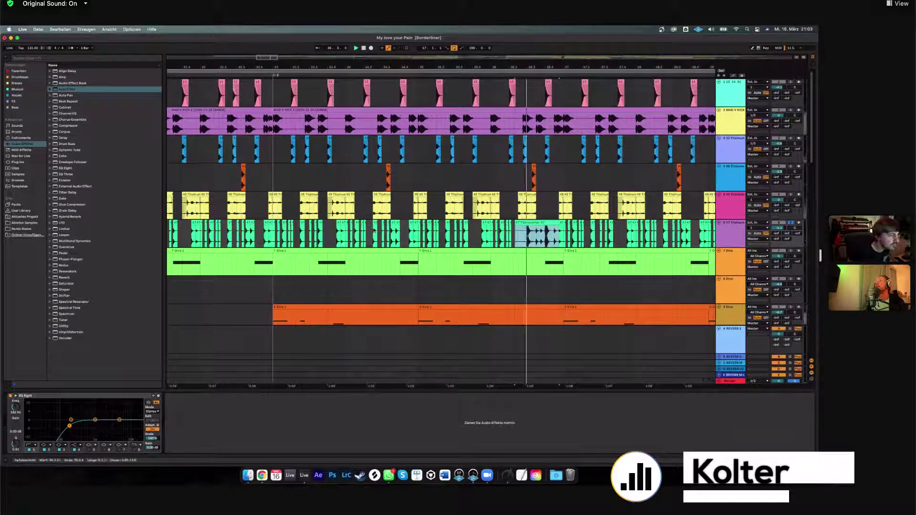
{"action": "key", "text": "space"}
{"action": "key", "text": "space"}
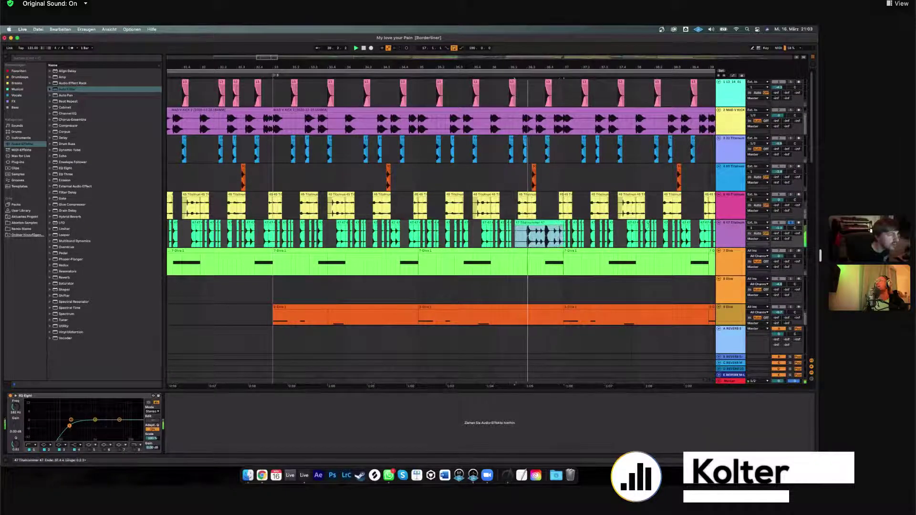
{"action": "left_click_drag", "start_coordinate": [564, 234], "coordinate": [675, 253]}
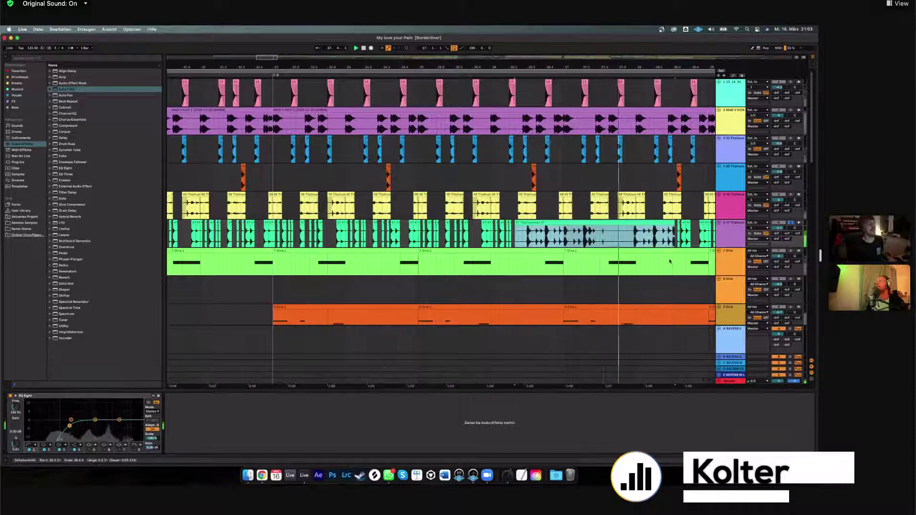
{"action": "key", "text": "super+z"}
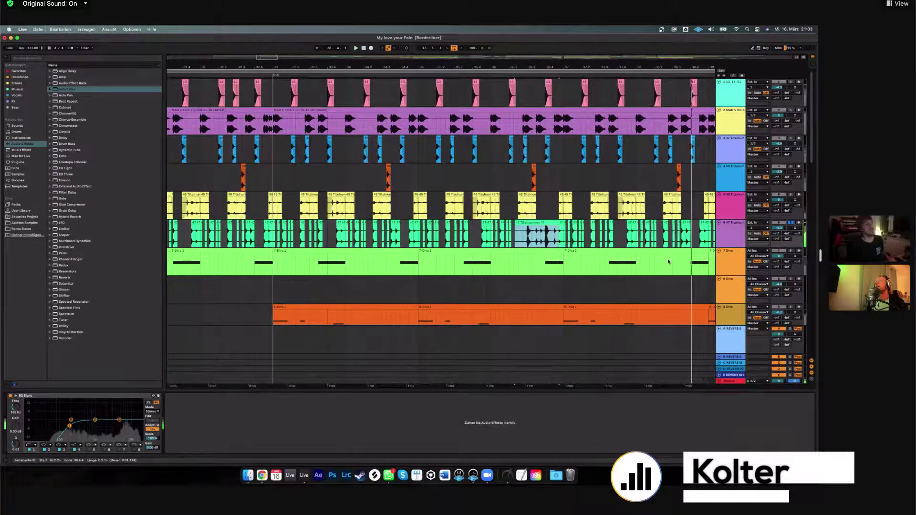
{"action": "key", "text": "super+z"}
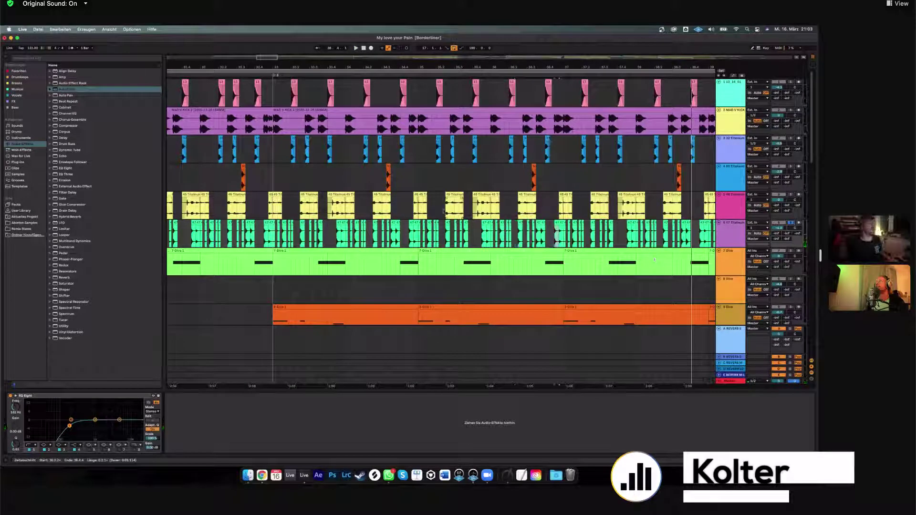
Highlight the run of chopped green clips on the sixth track from the start of bar 33.
{"action": "scroll", "coordinate": [260, 56], "scroll_direction": "up", "scroll_amount": 10}
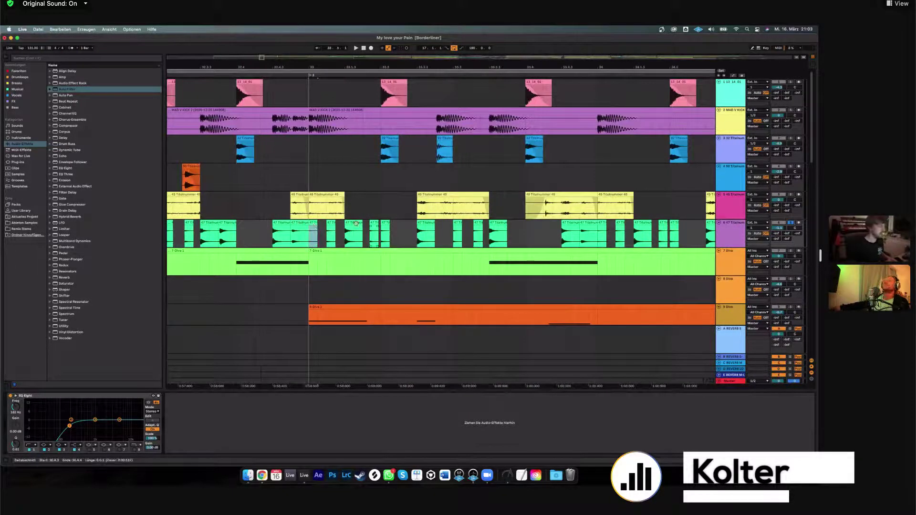
{"action": "key", "text": "shift+Right"}
{"action": "key", "text": "shift+Right"}
{"action": "key", "text": "shift+Right"}
{"action": "key", "text": "shift+Right"}
{"action": "key", "text": "shift+Right"}
{"action": "key", "text": "shift+Right"}
{"action": "key", "text": "shift+Right"}
{"action": "key", "text": "shift+Right"}
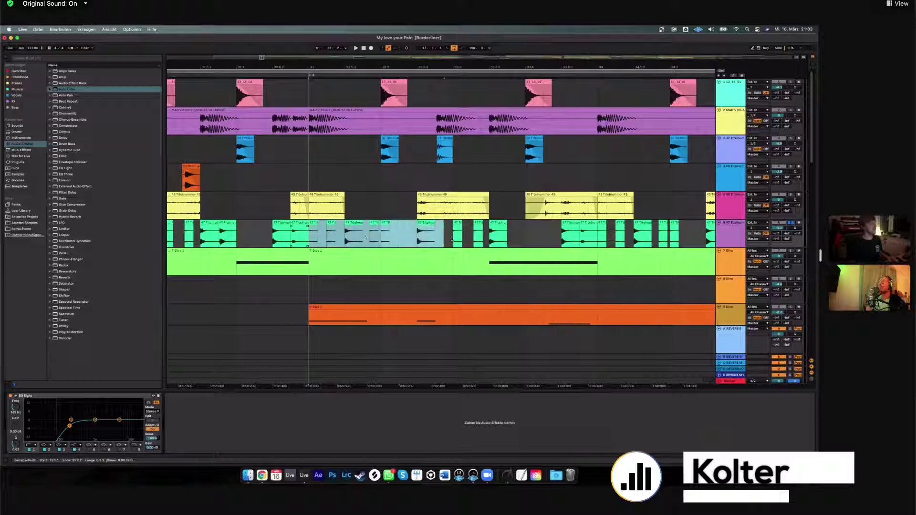
{"action": "left_click_drag", "start_coordinate": [321, 236], "coordinate": [599, 232]}
{"action": "left_click", "coordinate": [397, 246]}
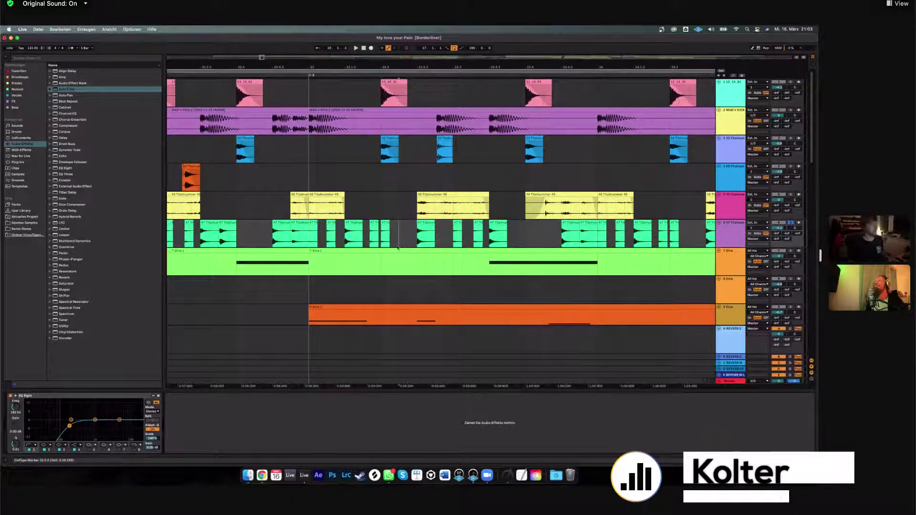
Select individual green clips after bar 33, play the soloed pattern and highlight its first group of chops.
{"action": "mouse_move", "coordinate": [261, 58]}
{"action": "left_mouse_down"}
{"action": "mouse_move", "coordinate": [255, 42]}
{"action": "mouse_move", "coordinate": [263, 63]}
{"action": "left_mouse_up"}
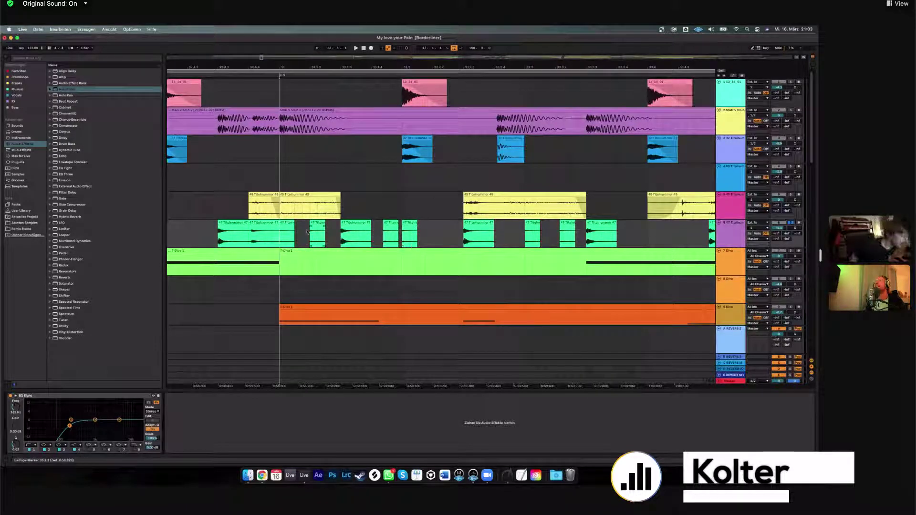
{"action": "left_click", "coordinate": [310, 232]}
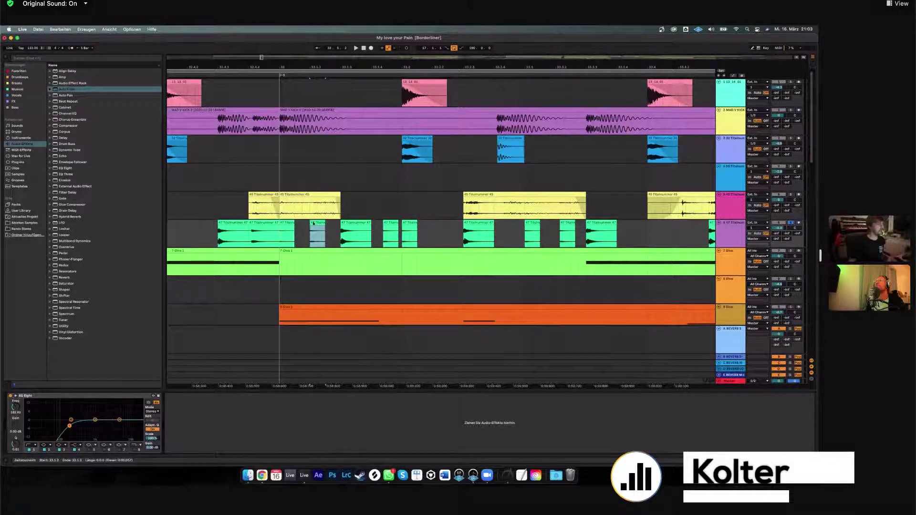
{"action": "left_click", "coordinate": [390, 234]}
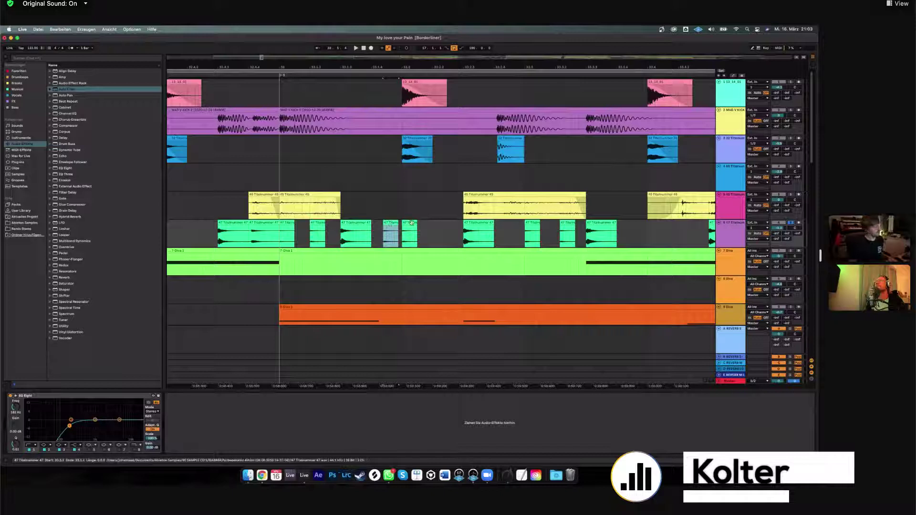
{"action": "left_click", "coordinate": [368, 259]}
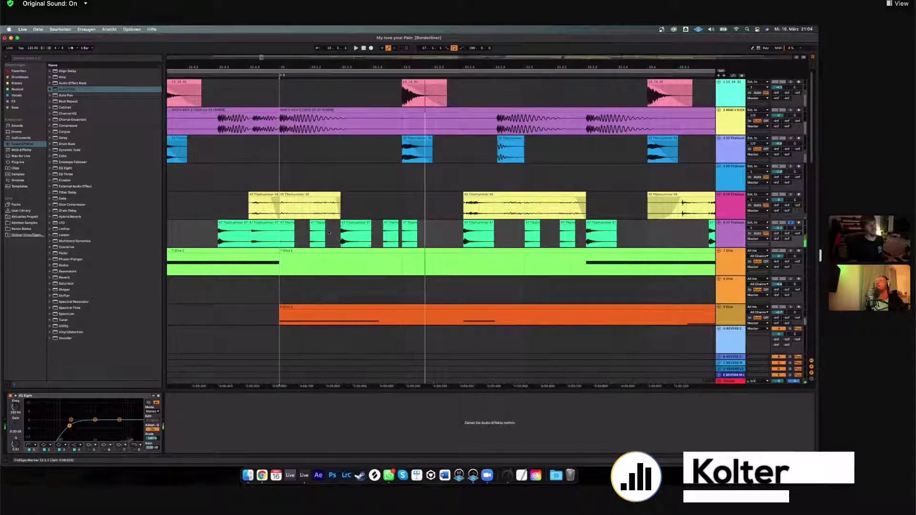
{"action": "left_click_drag", "start_coordinate": [279, 234], "coordinate": [449, 237]}
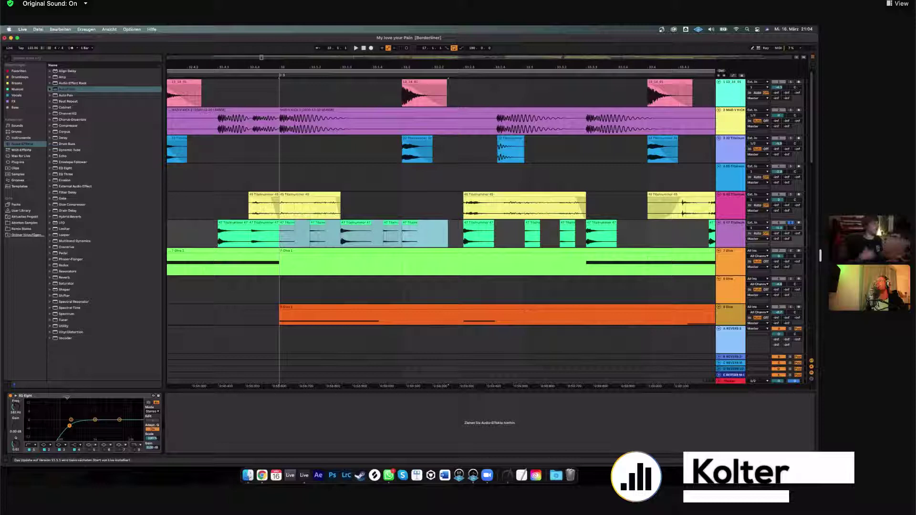
{"action": "left_click", "coordinate": [290, 242]}
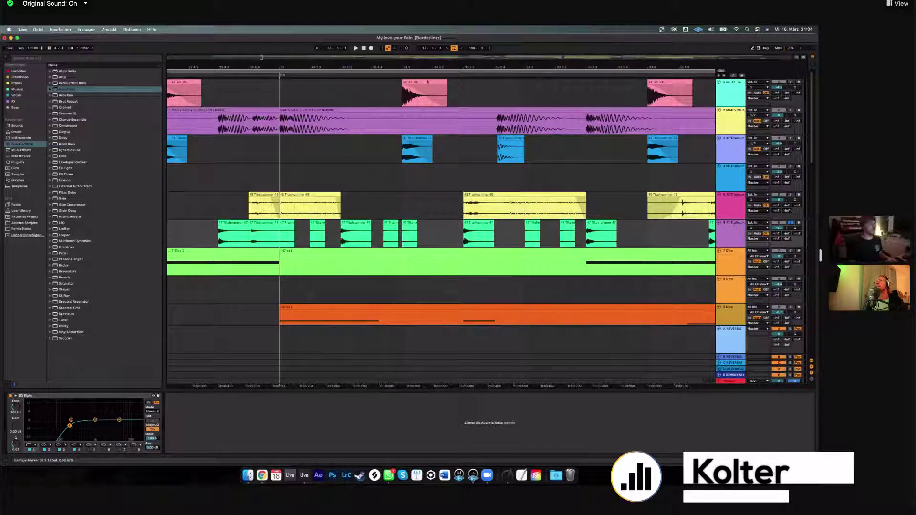
Add the first five tracks to the sixth track's solo and play all six drum tracks together from bar 33.
{"action": "scroll", "coordinate": [320, 208], "scroll_direction": "down", "scroll_amount": 5}
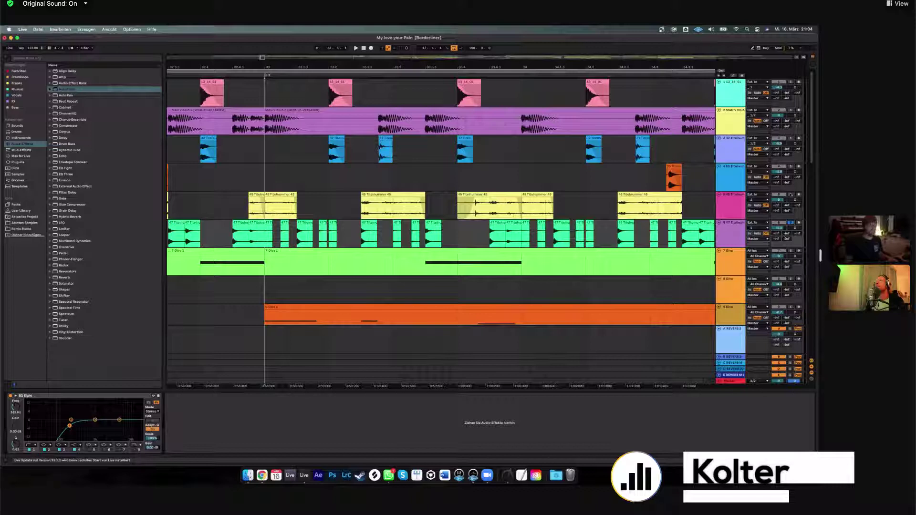
{"action": "left_click", "coordinate": [790, 194], "text": "super"}
{"action": "left_click", "coordinate": [790, 166], "text": "super"}
{"action": "left_click", "coordinate": [790, 138], "text": "super"}
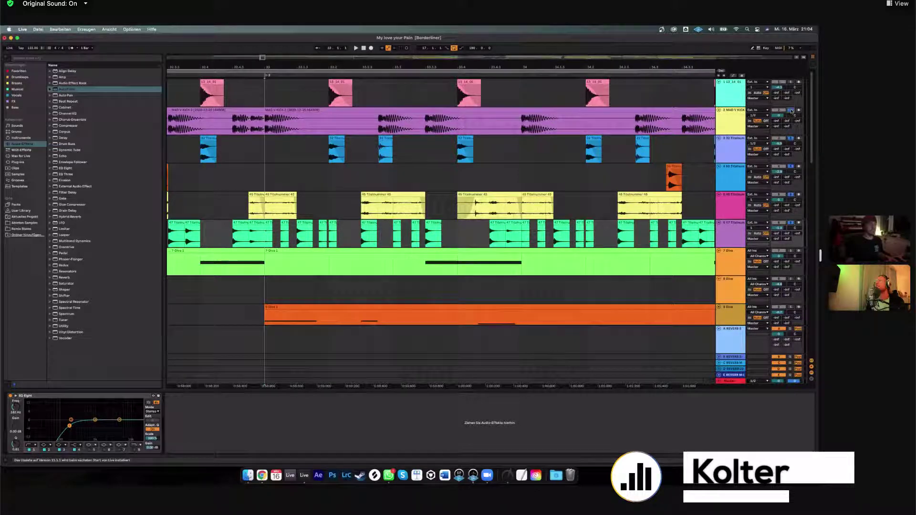
{"action": "left_click", "coordinate": [791, 82], "text": "super"}
{"action": "key", "text": "space"}
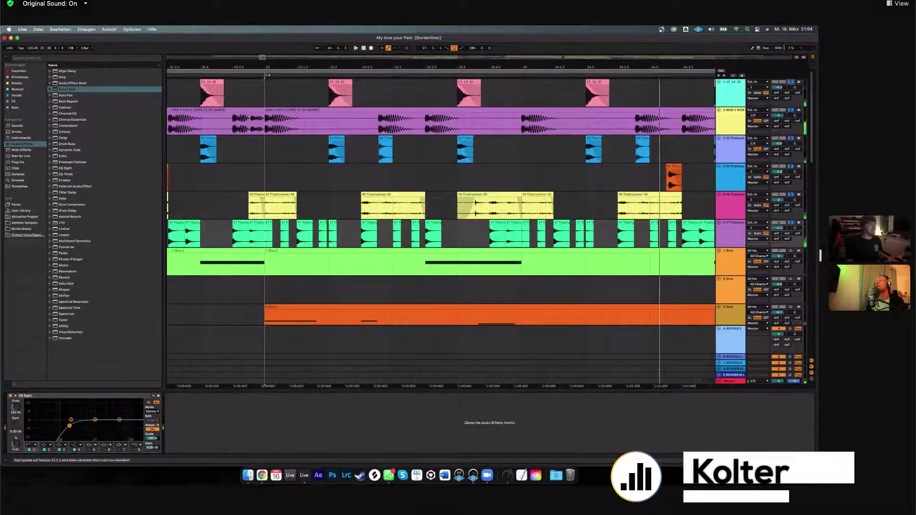
Select the yellow and green clips just before bar 34 and play the drum tracks from that point.
{"action": "scroll", "coordinate": [394, 258], "scroll_direction": "up", "scroll_amount": 8}
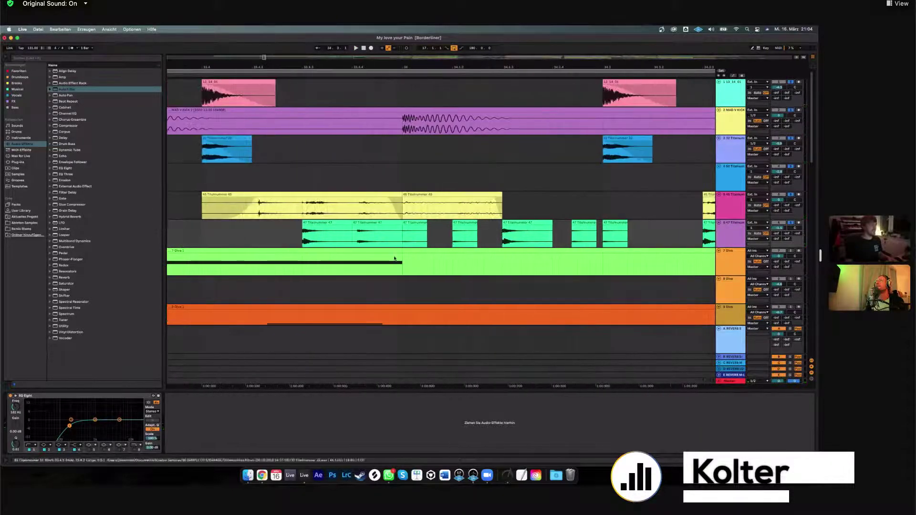
{"action": "left_click", "coordinate": [376, 205]}
{"action": "left_click", "coordinate": [361, 222]}
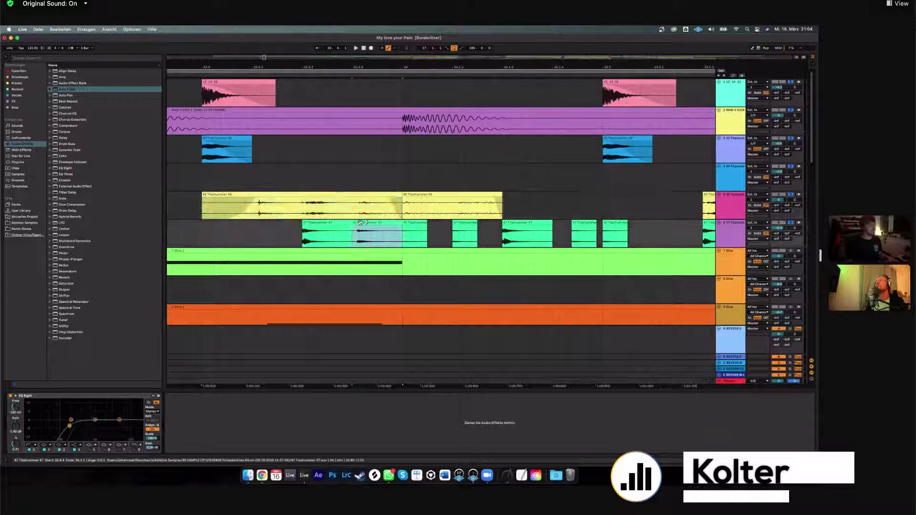
{"action": "left_click", "coordinate": [361, 223]}
{"action": "key", "text": "super+e"}
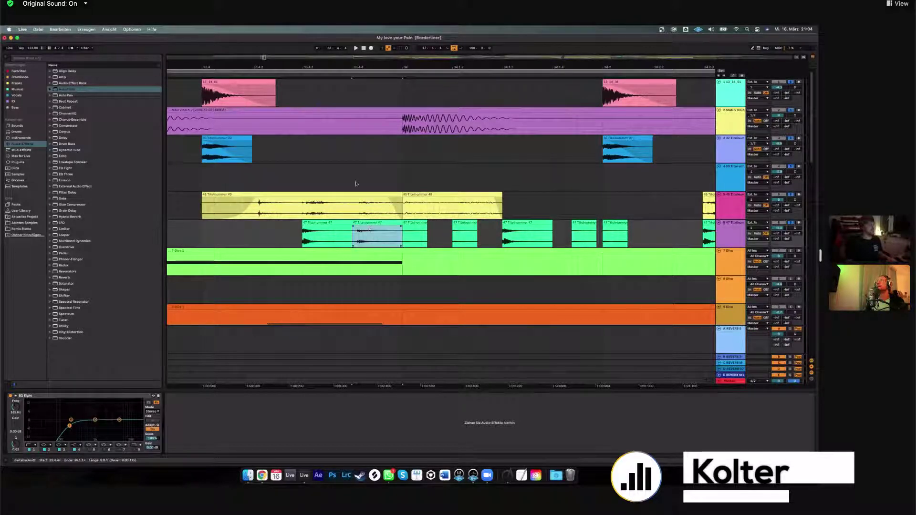
{"action": "left_click", "coordinate": [363, 242]}
{"action": "key", "text": "space"}
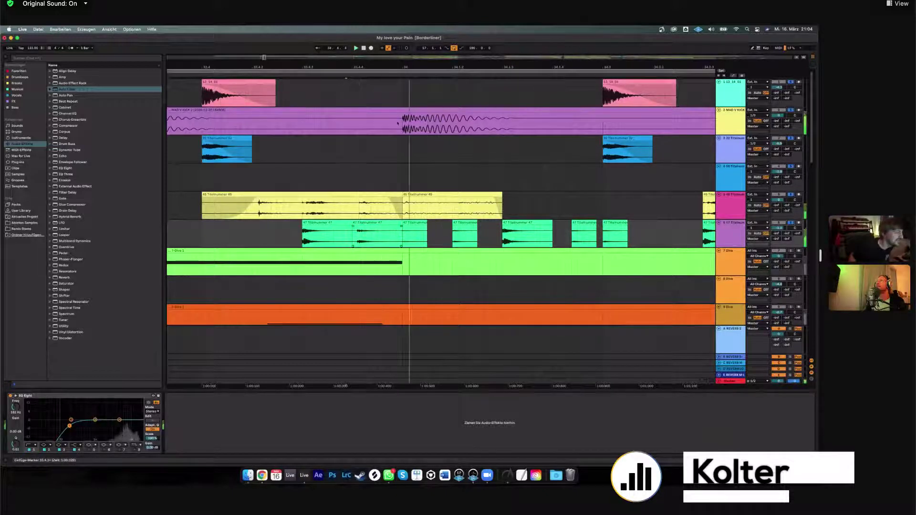
{"action": "key", "text": "minus"}
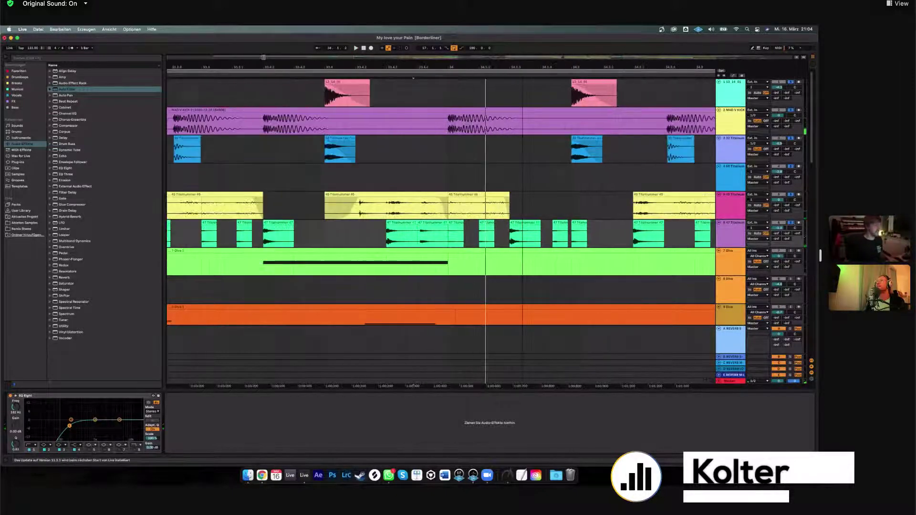
Open the details of the green clip at bar 33 and play the sixth track on its own.
{"action": "scroll", "coordinate": [307, 242], "scroll_direction": "down", "scroll_amount": 5}
{"action": "scroll", "coordinate": [306, 242], "scroll_direction": "up", "scroll_amount": 5}
{"action": "scroll", "coordinate": [306, 242], "scroll_direction": "down", "scroll_amount": 2}
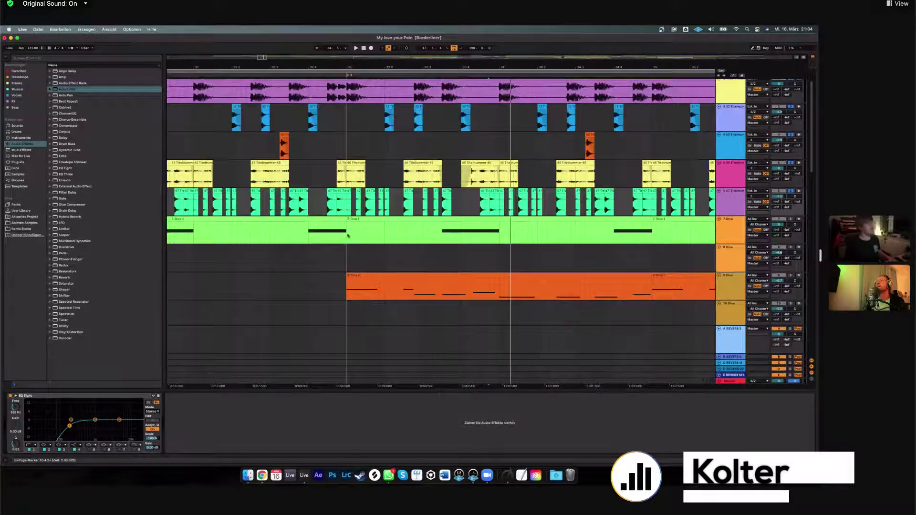
{"action": "left_click", "coordinate": [782, 237]}
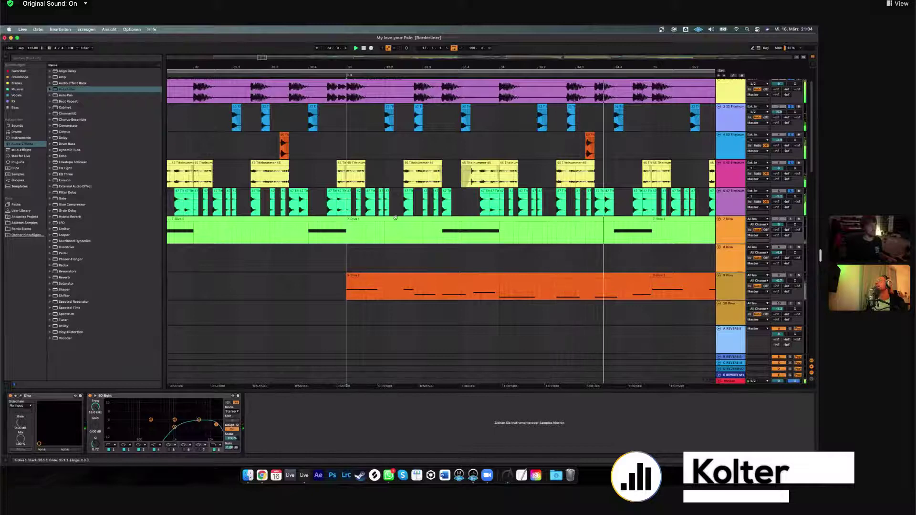
{"action": "left_click", "coordinate": [350, 197]}
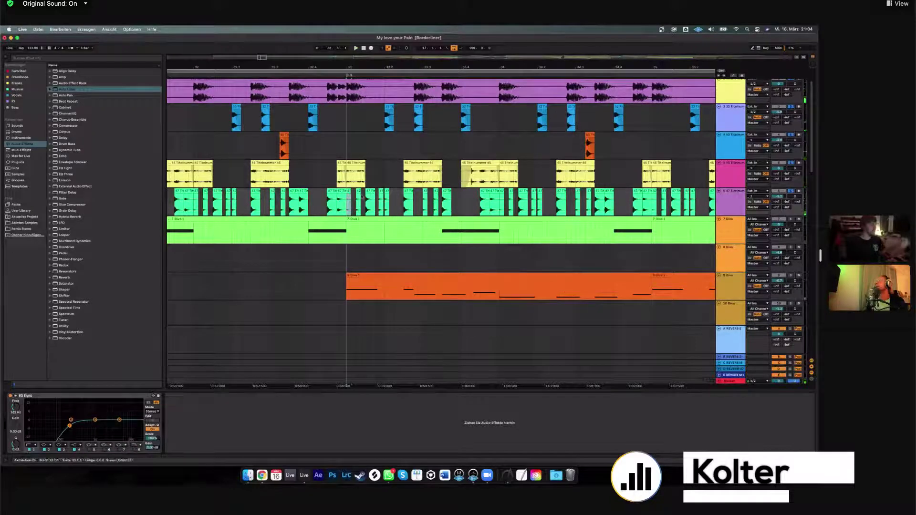
{"action": "double_click", "coordinate": [353, 196]}
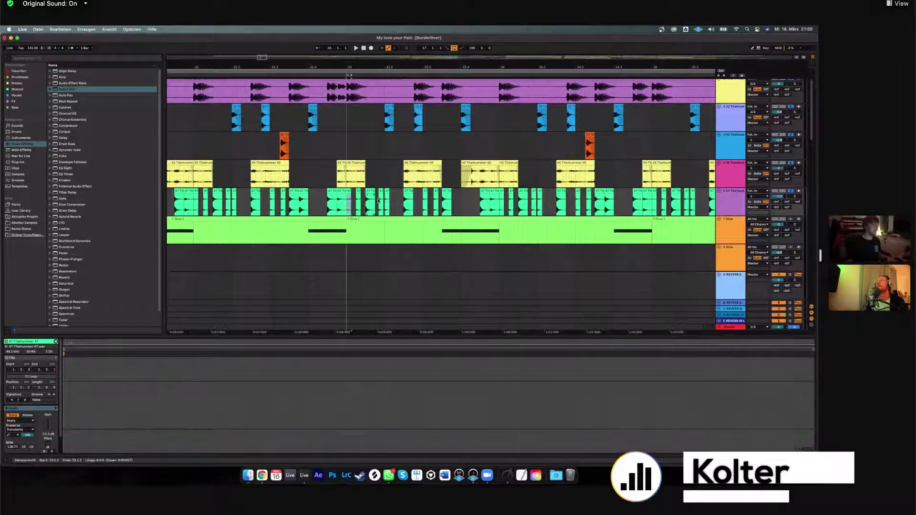
{"action": "key", "text": "space"}
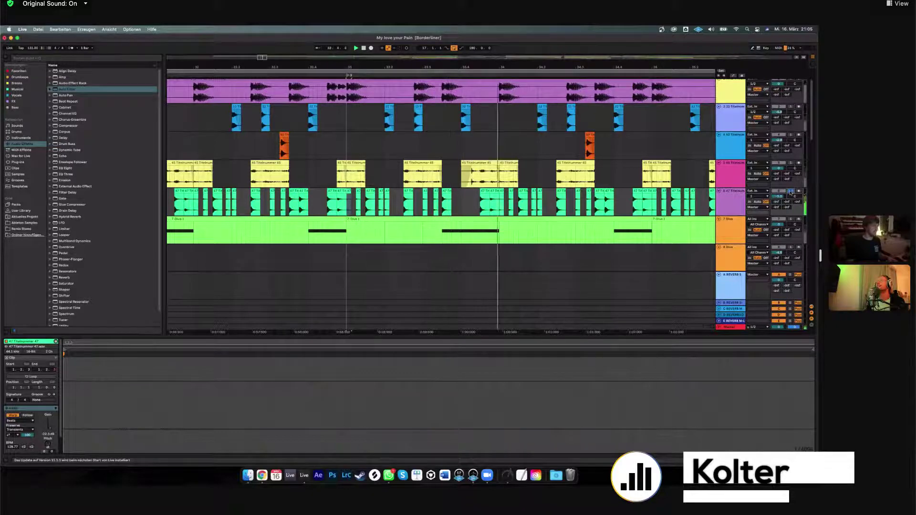
Show the master track's effect devices and play the drums from bar 33 while watching the oscilloscope waveform.
{"action": "scroll", "coordinate": [790, 193], "scroll_direction": "up", "scroll_amount": 2}
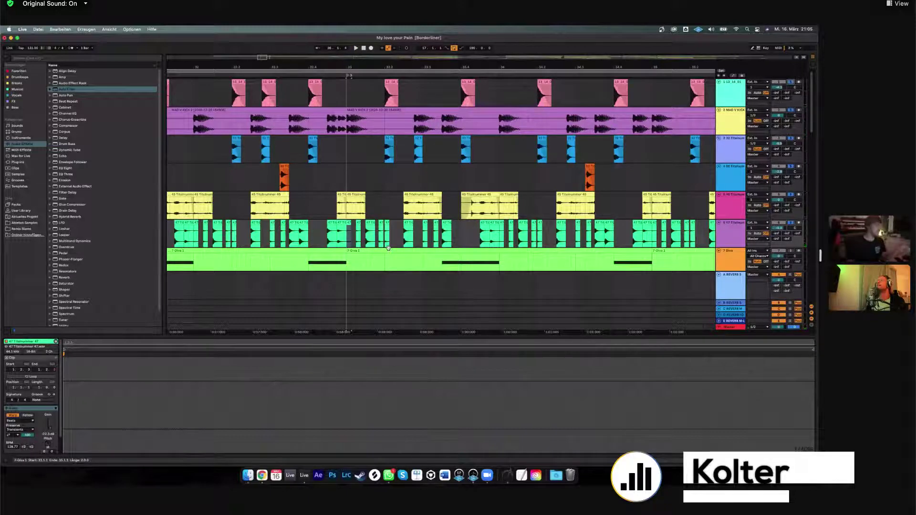
{"action": "scroll", "coordinate": [419, 239], "scroll_direction": "down", "scroll_amount": 2}
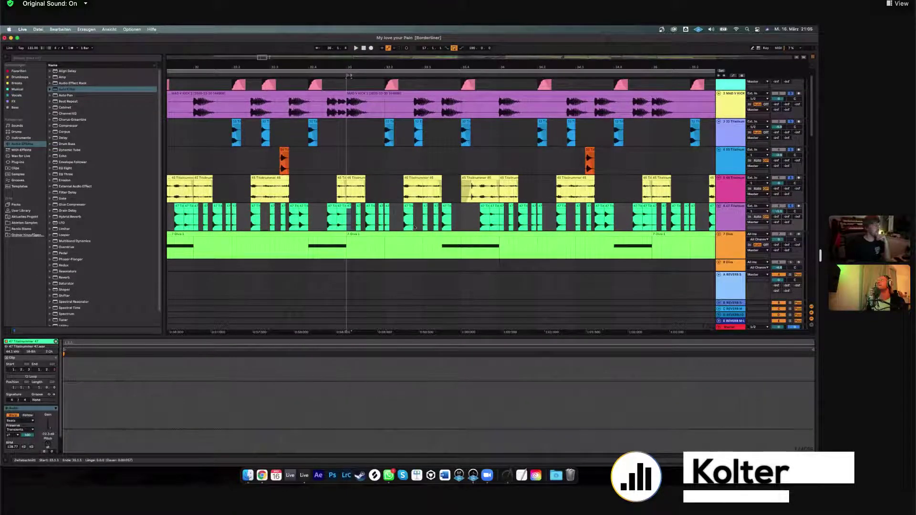
{"action": "key", "text": "super+z"}
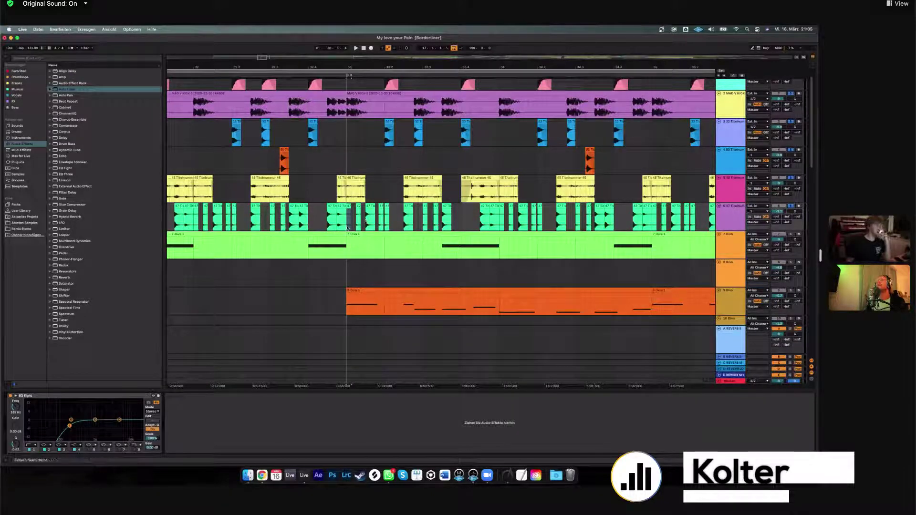
{"action": "scroll", "coordinate": [324, 211], "scroll_direction": "up", "scroll_amount": 5}
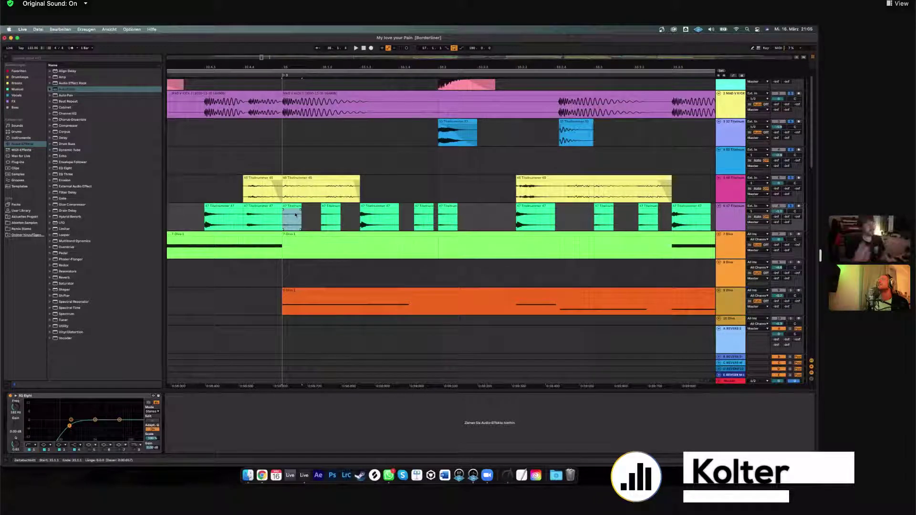
{"action": "left_click", "coordinate": [730, 381]}
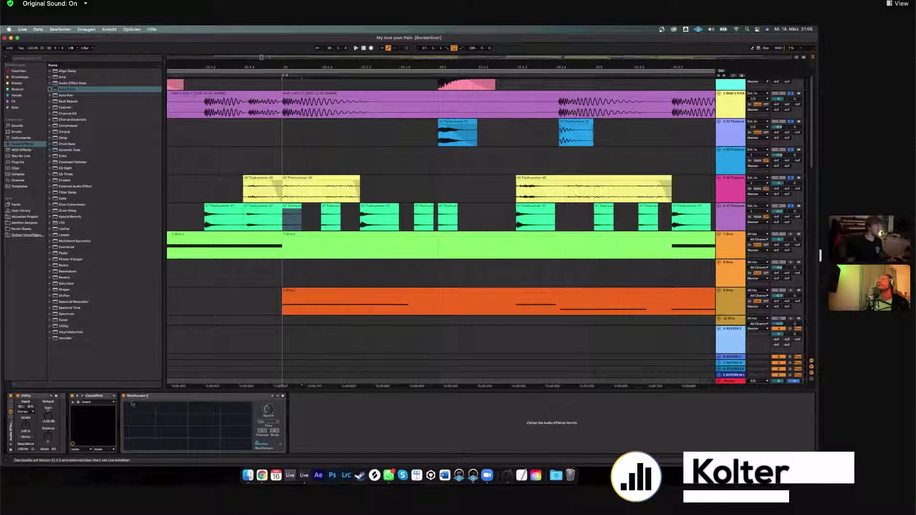
{"action": "key", "text": "space"}
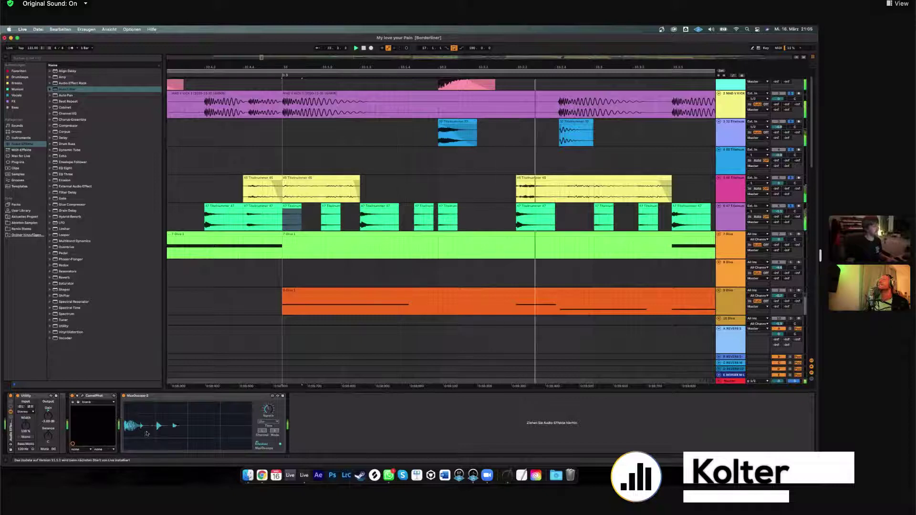
{"action": "key", "text": "space"}
Solo only the sixth track and play its green clips from bar 33 while watching the master oscilloscope.
{"action": "left_click", "coordinate": [790, 206]}
{"action": "key", "text": "space"}
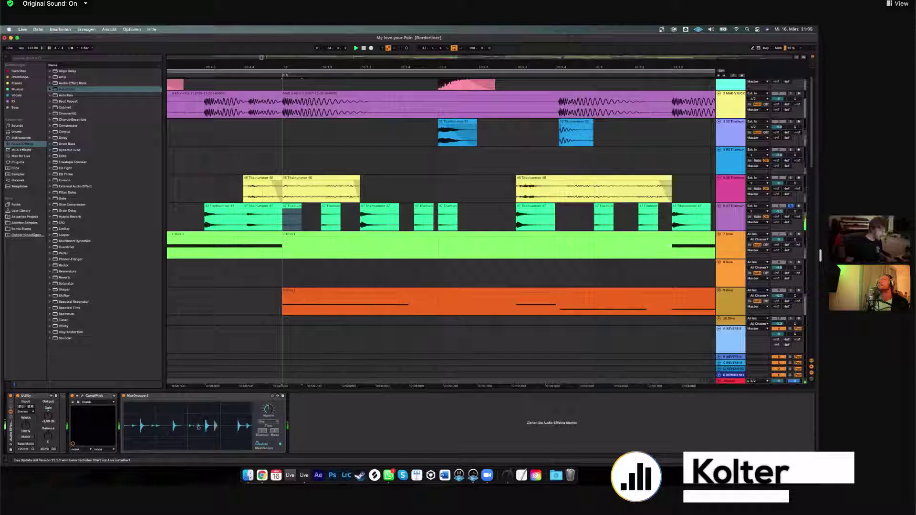
{"action": "left_click", "coordinate": [284, 222]}
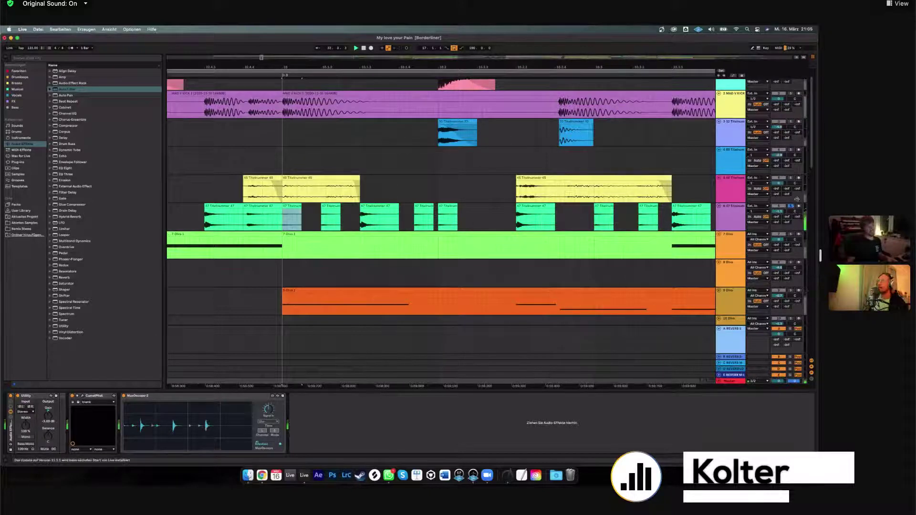
{"action": "key", "text": "space"}
Add the other five drum tracks back to the solo and replay them from bar 33, comparing the waveform on the oscilloscope.
{"action": "left_click", "coordinate": [790, 177]}
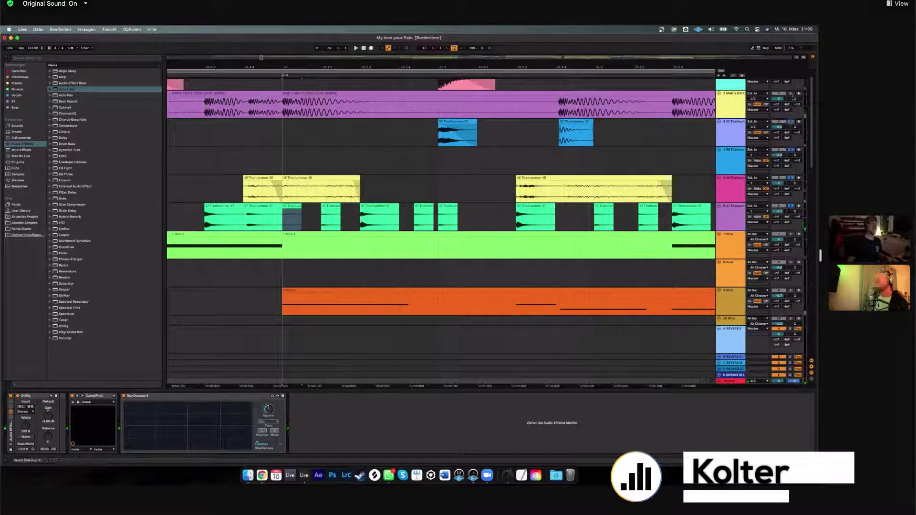
{"action": "scroll", "coordinate": [792, 86], "scroll_direction": "up", "scroll_amount": 2}
{"action": "left_click", "coordinate": [791, 82]}
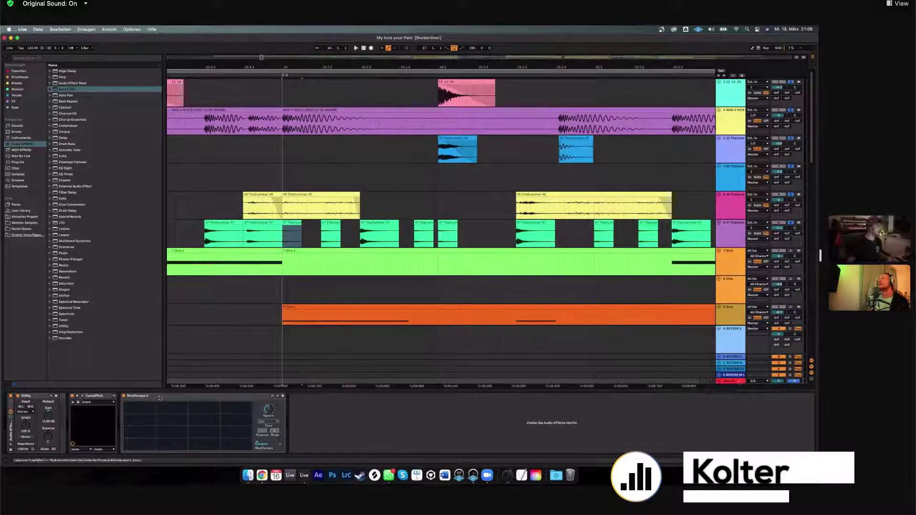
{"action": "key", "text": "space"}
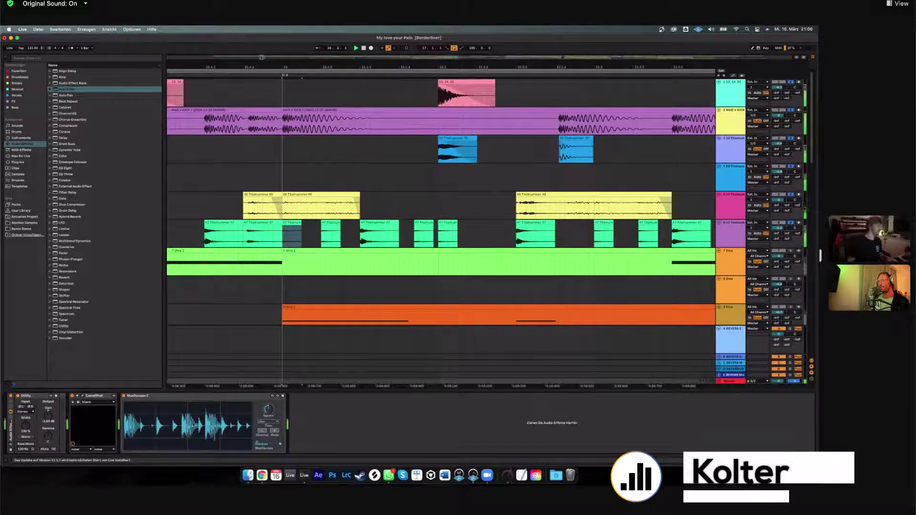
{"action": "key", "text": "space"}
{"action": "key", "text": "space"}
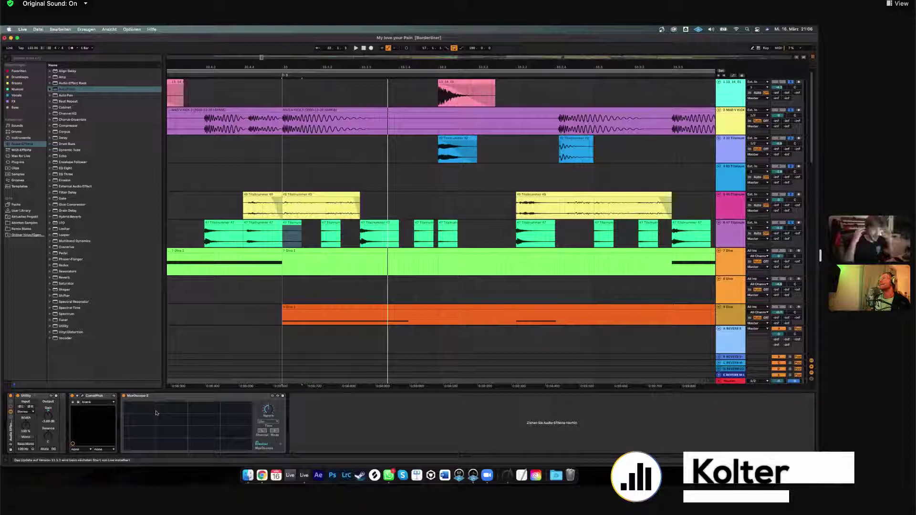
{"action": "key", "text": "space"}
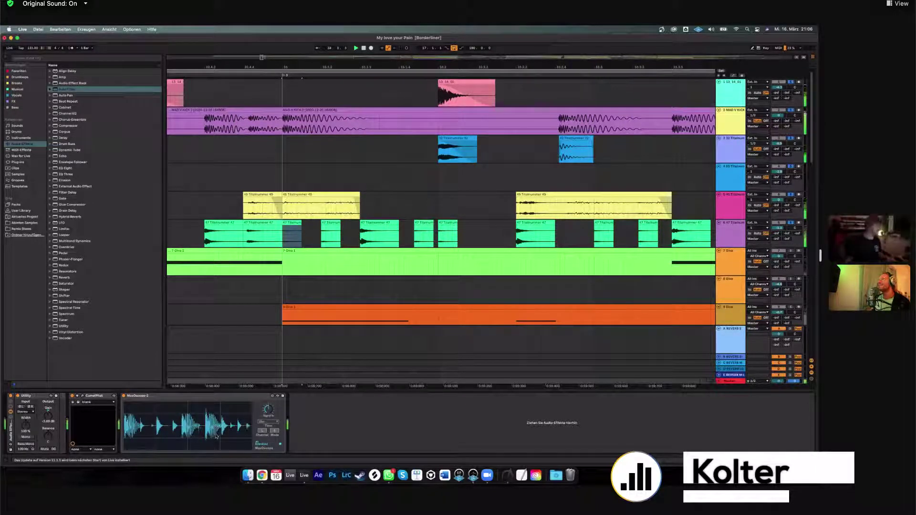
Add the seventh track, the green Diva part, to the soloed drums and play them together from bar 33.
{"action": "scroll", "coordinate": [386, 301], "scroll_direction": "down", "scroll_amount": 2}
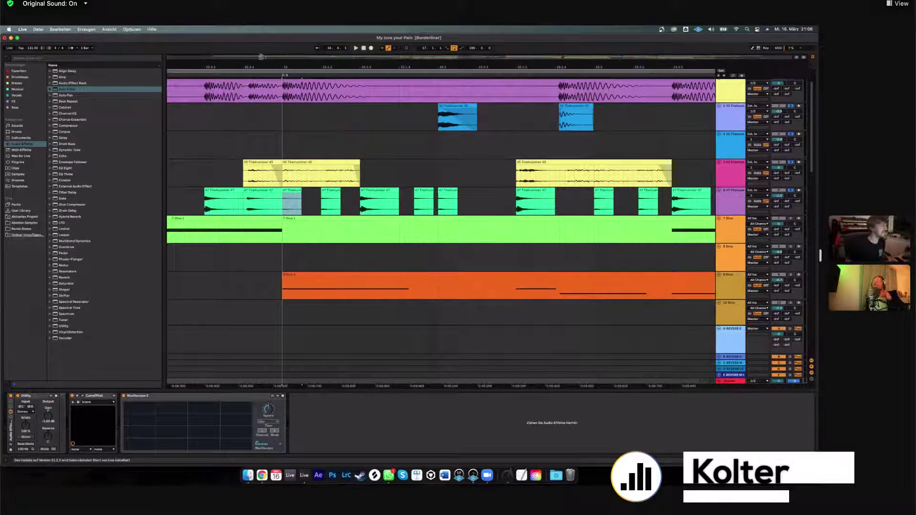
{"action": "scroll", "coordinate": [434, 180], "scroll_direction": "down", "scroll_amount": 6}
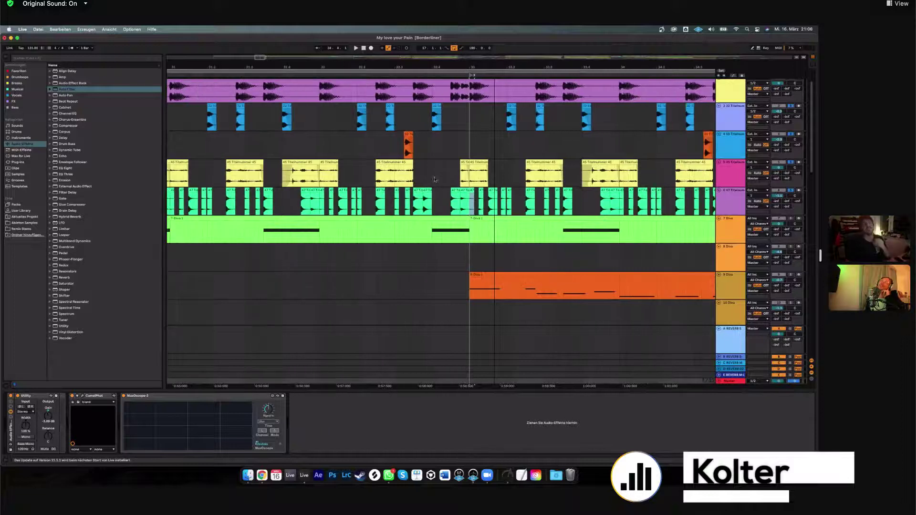
{"action": "scroll", "coordinate": [433, 178], "scroll_direction": "down", "scroll_amount": 2}
{"action": "left_click", "coordinate": [432, 176]}
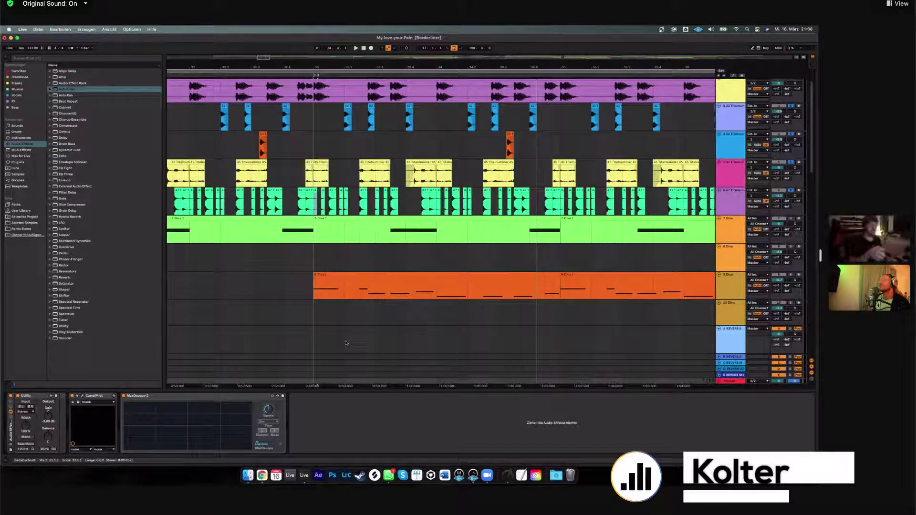
{"action": "left_click", "coordinate": [337, 233]}
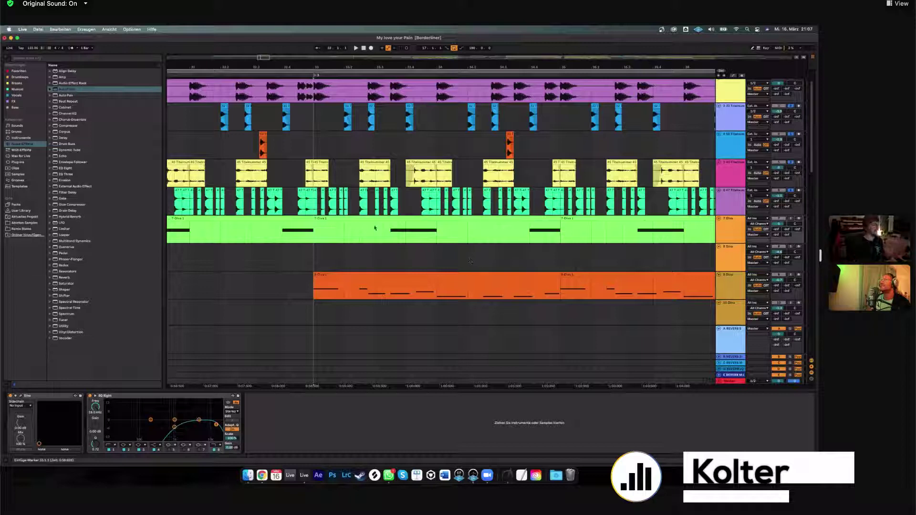
{"action": "left_click", "coordinate": [790, 219]}
{"action": "key", "text": "space"}
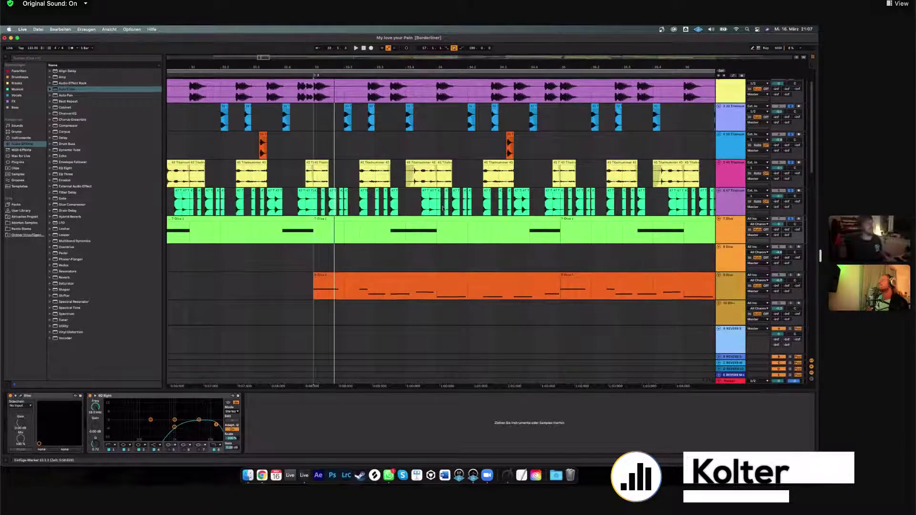
Look over the full arrangement from the soloed drum layers down to the last tracks of the set.
{"action": "scroll", "coordinate": [441, 204], "scroll_direction": "up", "scroll_amount": 2}
{"action": "scroll", "coordinate": [441, 203], "scroll_direction": "down", "scroll_amount": 10}
{"action": "scroll", "coordinate": [438, 201], "scroll_direction": "up", "scroll_amount": 6}
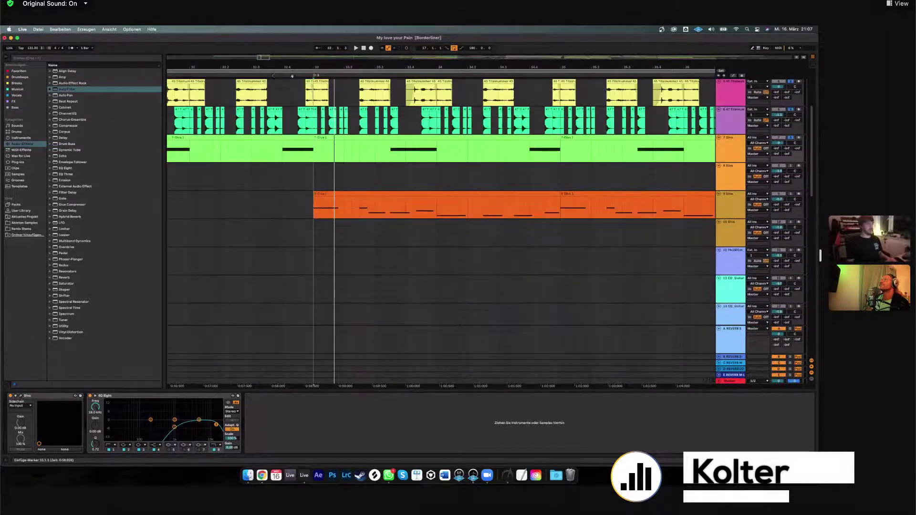
{"action": "scroll", "coordinate": [449, 169], "scroll_direction": "up", "scroll_amount": 6}
{"action": "scroll", "coordinate": [449, 170], "scroll_direction": "down", "scroll_amount": 5}
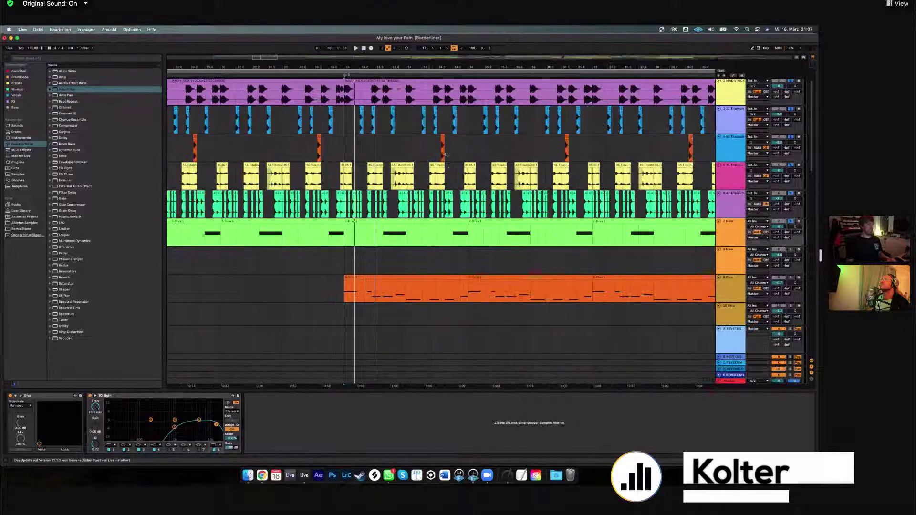
{"action": "scroll", "coordinate": [448, 170], "scroll_direction": "down", "scroll_amount": 18}
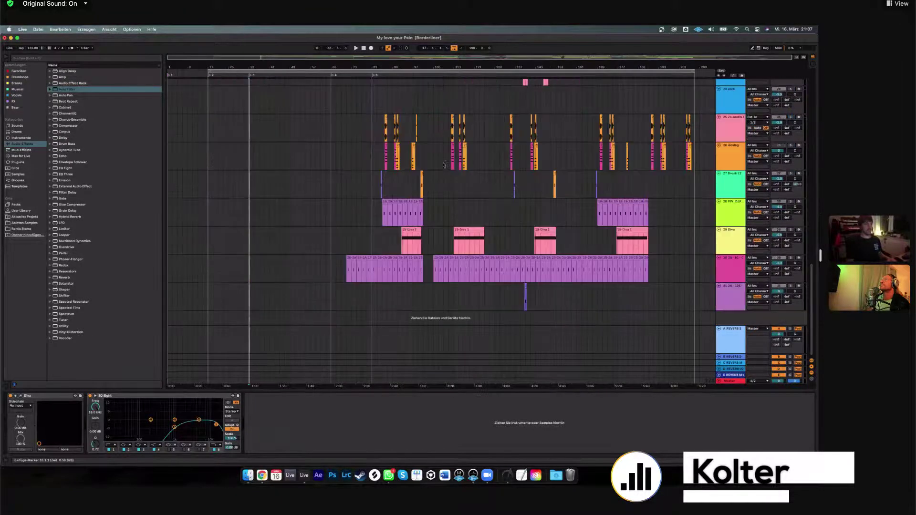
{"action": "scroll", "coordinate": [444, 164], "scroll_direction": "up", "scroll_amount": 12}
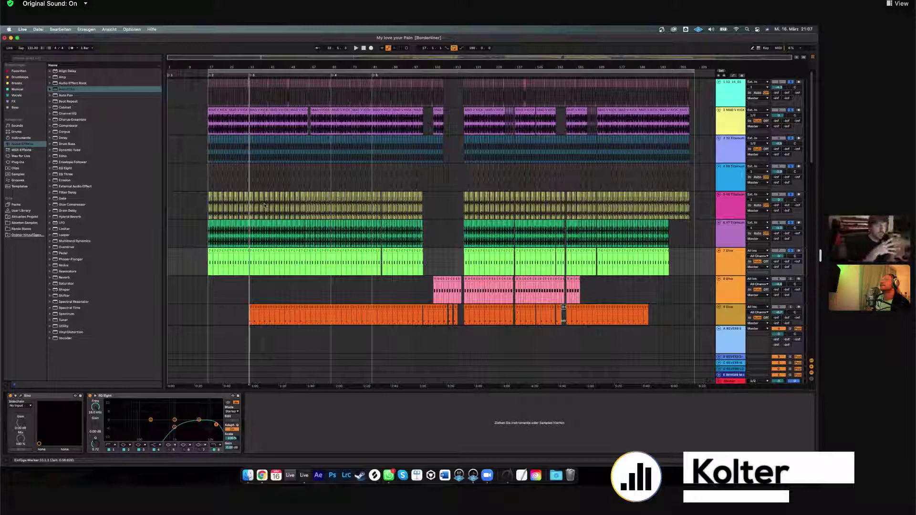
Try grouping the first track with the MAD V KICK track, and undo the grouping.
{"action": "left_click", "coordinate": [727, 86]}
{"action": "left_click", "coordinate": [733, 159]}
{"action": "left_click", "coordinate": [733, 168]}
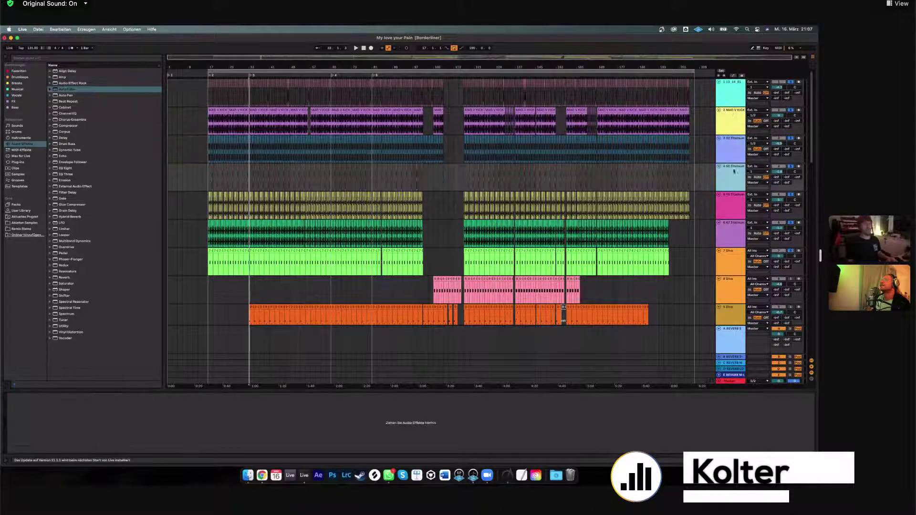
{"action": "left_click", "coordinate": [732, 102]}
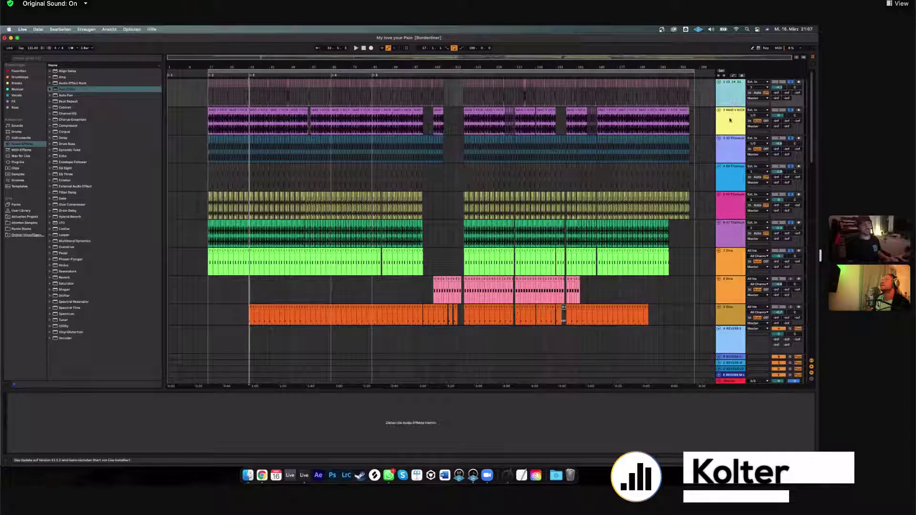
{"action": "left_click", "coordinate": [730, 117], "text": "shift"}
{"action": "right_click", "coordinate": [733, 118]}
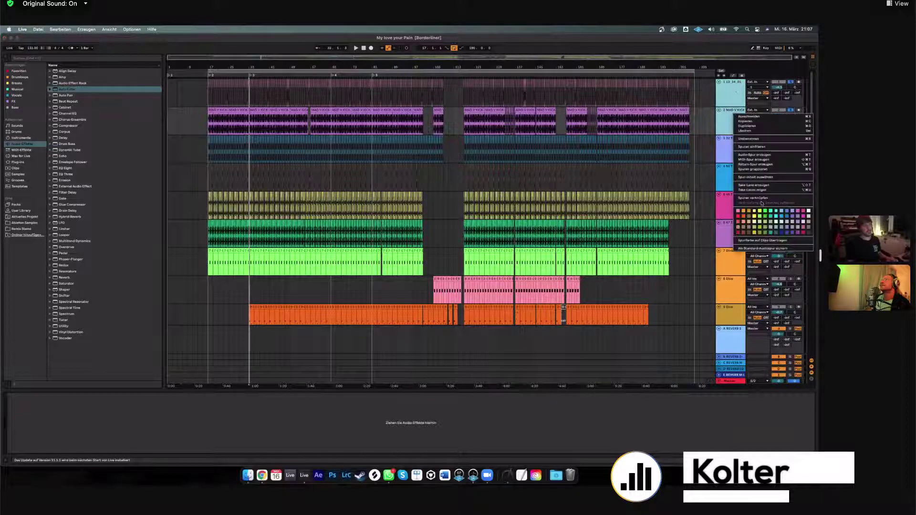
{"action": "left_click", "coordinate": [756, 169]}
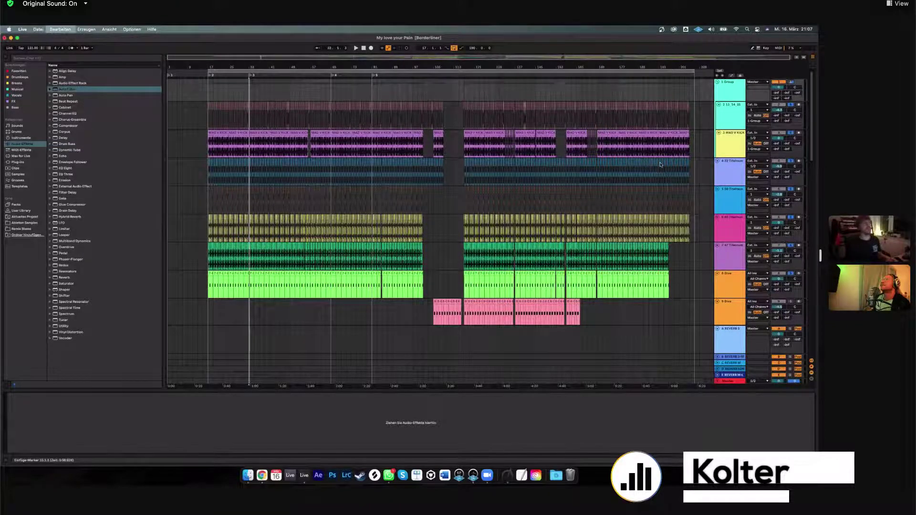
{"action": "key", "text": "super+z"}
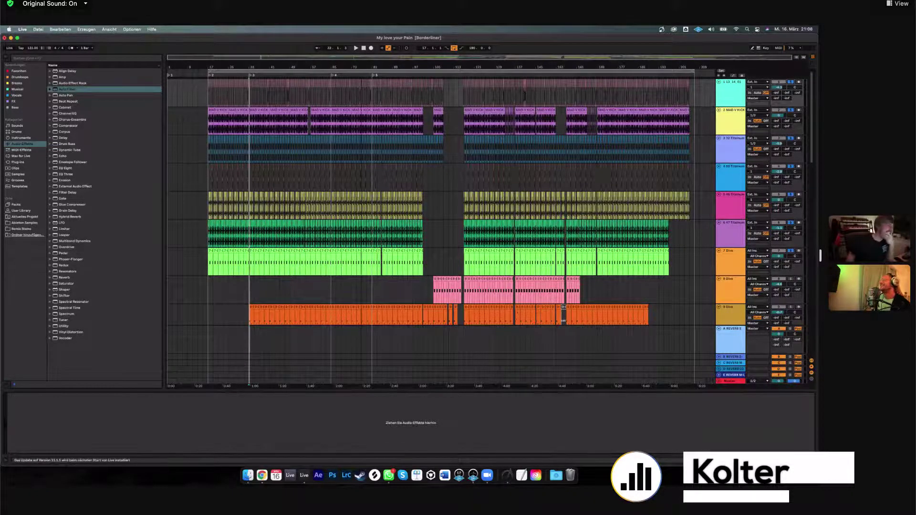
Examine how the drum and Diva layers are arranged around the short gap following bar 81.
{"action": "key", "text": "plus"}
{"action": "key", "text": "plus"}
{"action": "key", "text": "plus"}
{"action": "key", "text": "plus"}
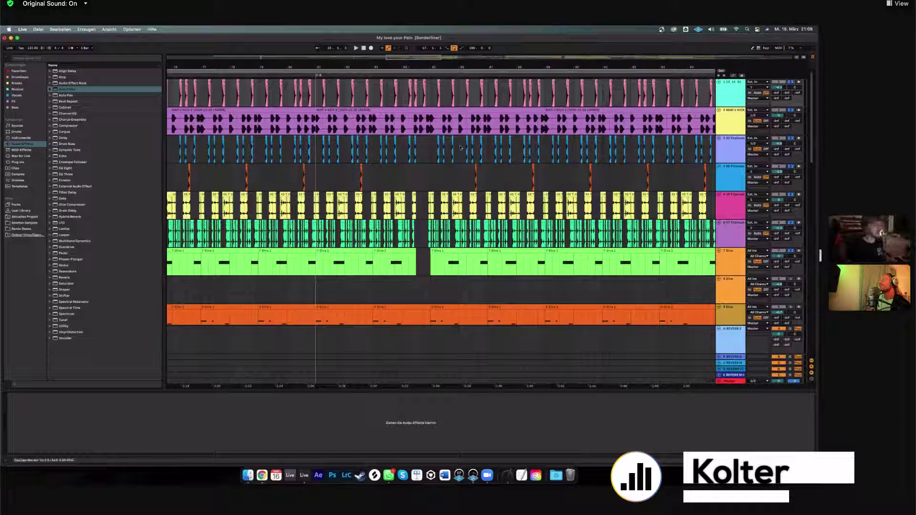
{"action": "key", "text": "minus"}
{"action": "key", "text": "minus"}
{"action": "key", "text": "minus"}
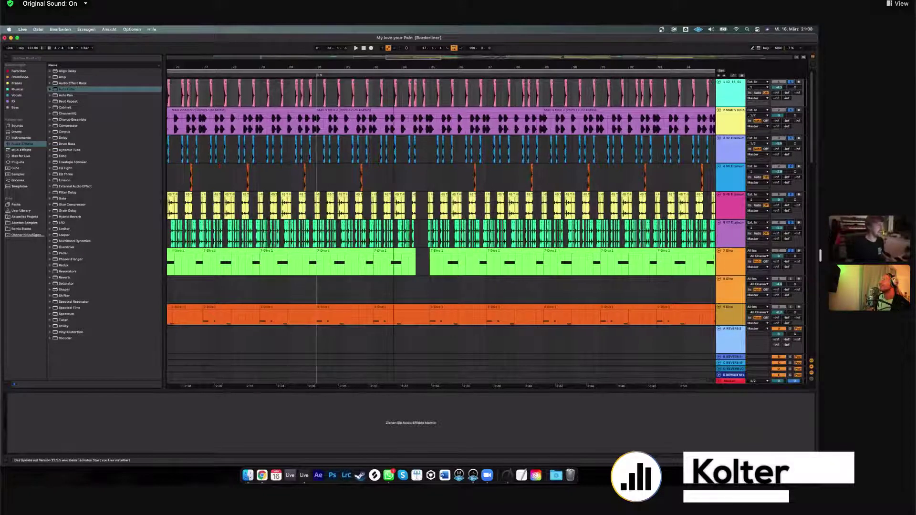
{"action": "key", "text": "minus"}
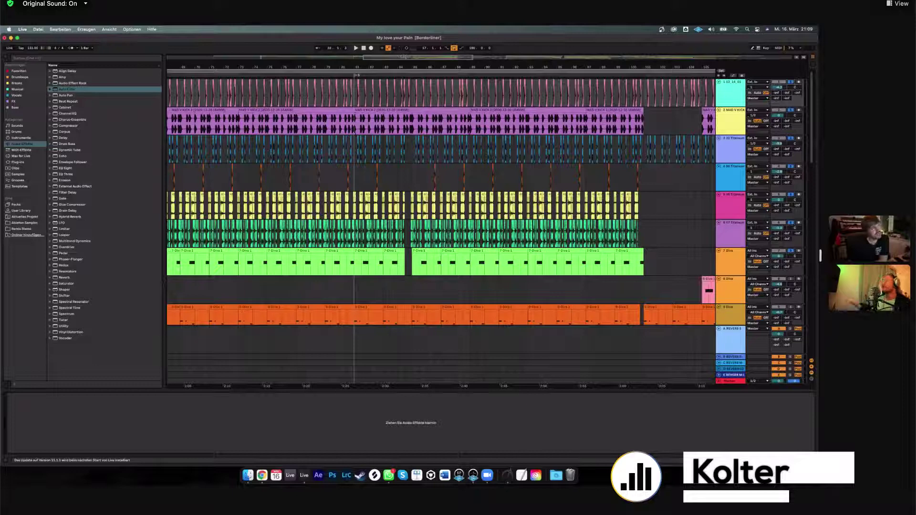
{"action": "mouse_move", "coordinate": [403, 56]}
{"action": "left_mouse_down"}
{"action": "mouse_move", "coordinate": [402, 41]}
{"action": "mouse_move", "coordinate": [402, 56]}
{"action": "left_mouse_up"}
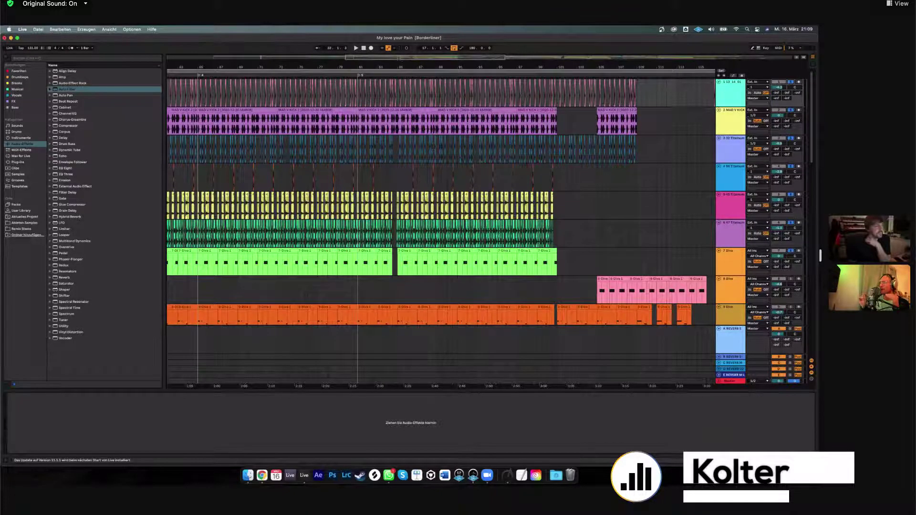
{"action": "left_click_drag", "start_coordinate": [406, 56], "coordinate": [407, 89]}
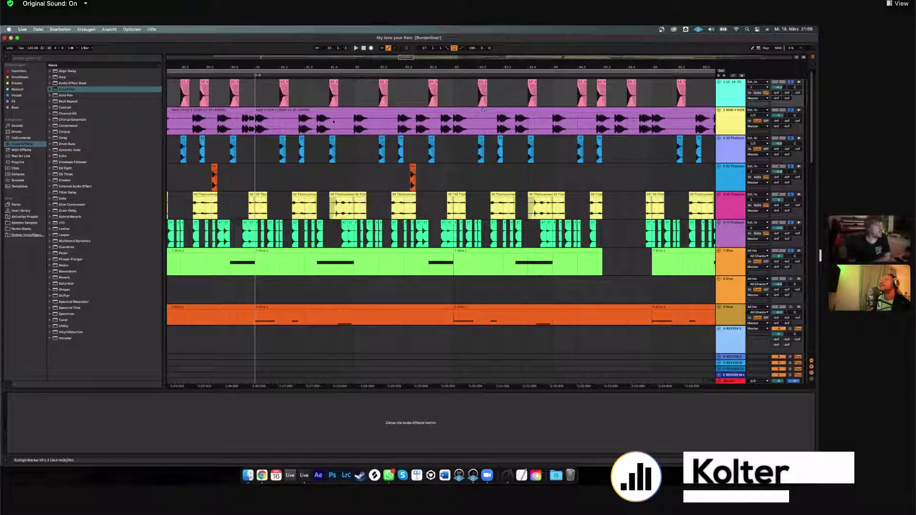
Open the MAD V KICK clip starting at bar 81, try lowering its clip gain, and undo the change.
{"action": "left_click", "coordinate": [268, 110]}
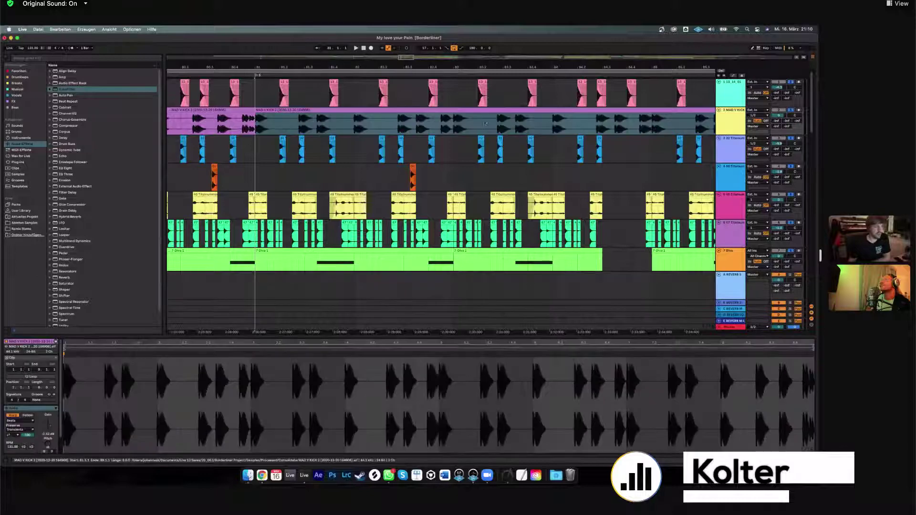
{"action": "double_click", "coordinate": [277, 111]}
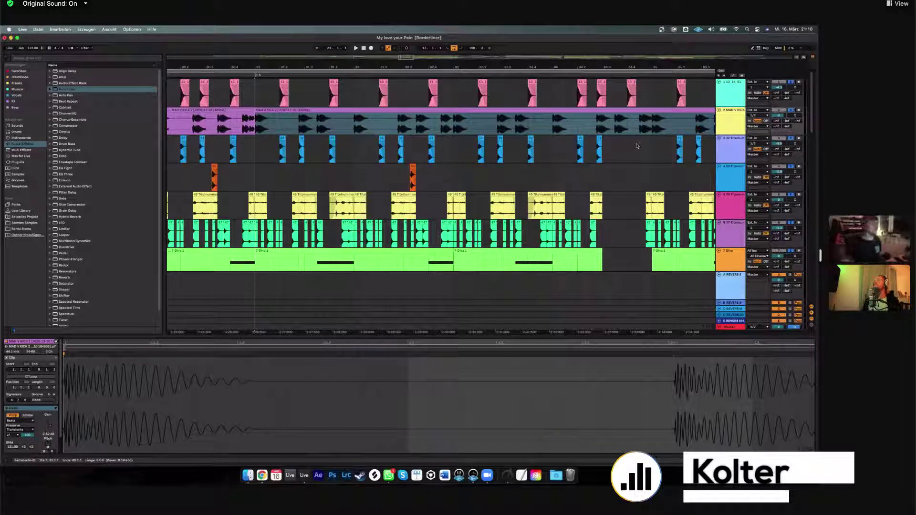
{"action": "left_click_drag", "start_coordinate": [49, 424], "coordinate": [50, 450]}
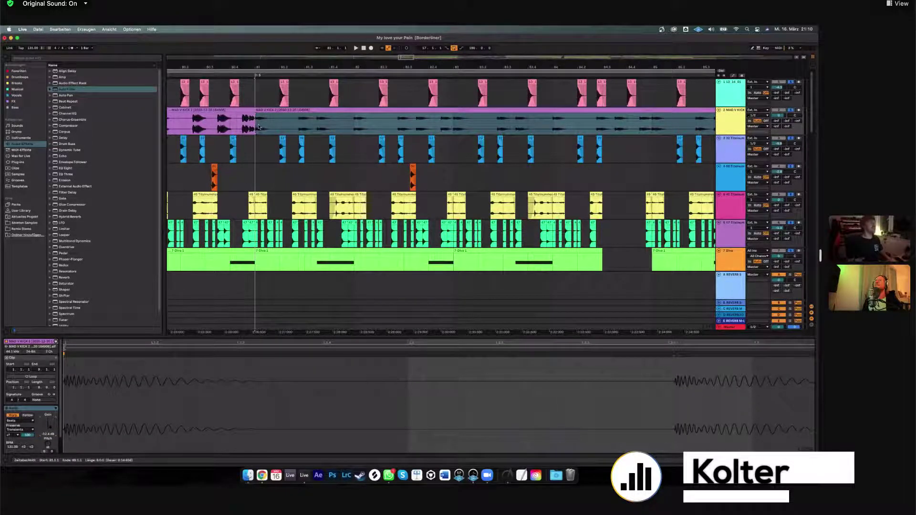
{"action": "key", "text": "super+z"}
{"action": "key", "text": "super+z"}
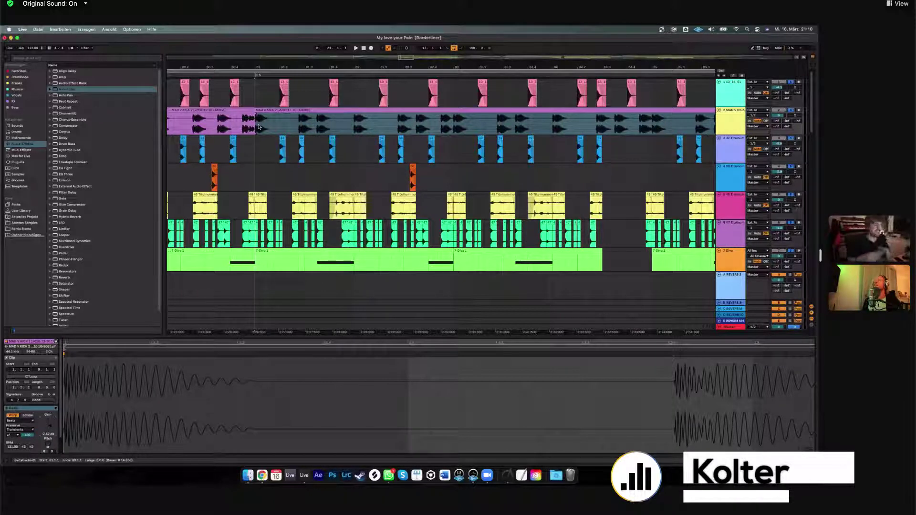
Show the device chain of the seventh track, with the Diva instrument and its EQ Eight.
{"action": "scroll", "coordinate": [255, 218], "scroll_direction": "down", "scroll_amount": 3}
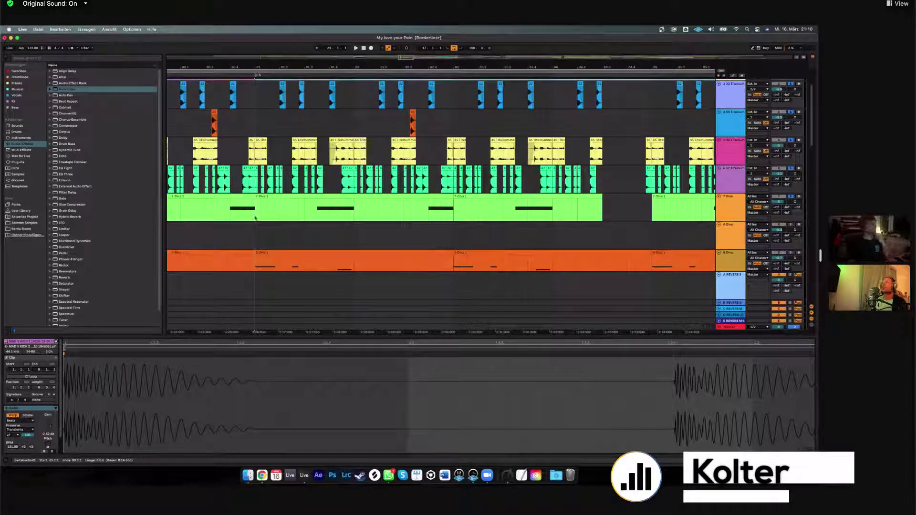
{"action": "scroll", "coordinate": [260, 212], "scroll_direction": "up", "scroll_amount": 3}
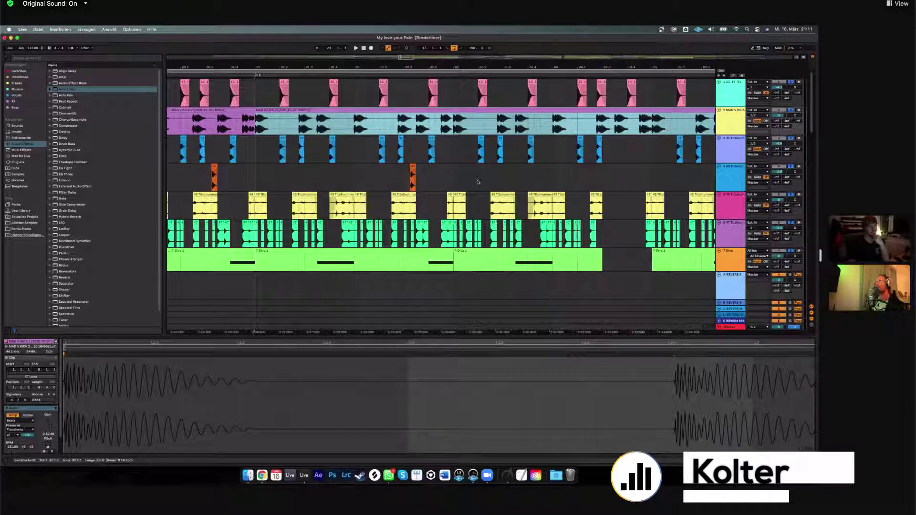
{"action": "scroll", "coordinate": [478, 182], "scroll_direction": "down", "scroll_amount": 1}
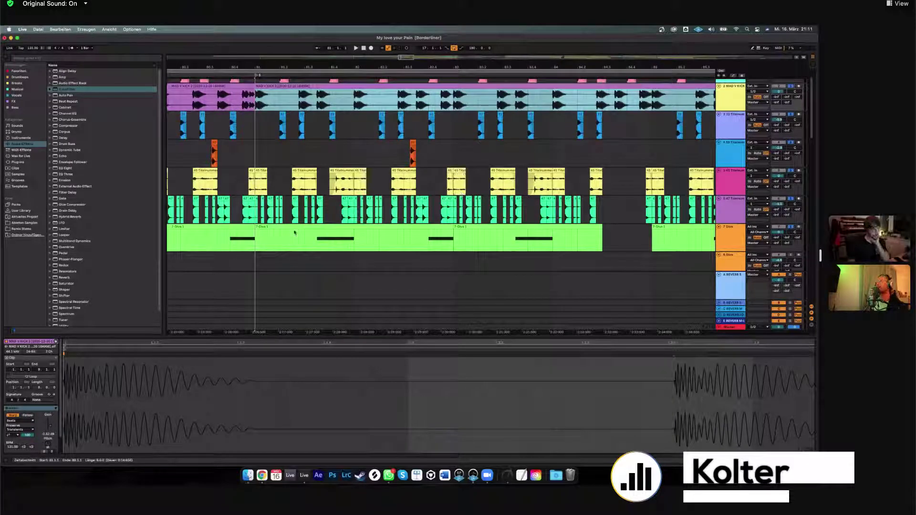
{"action": "left_click", "coordinate": [728, 236]}
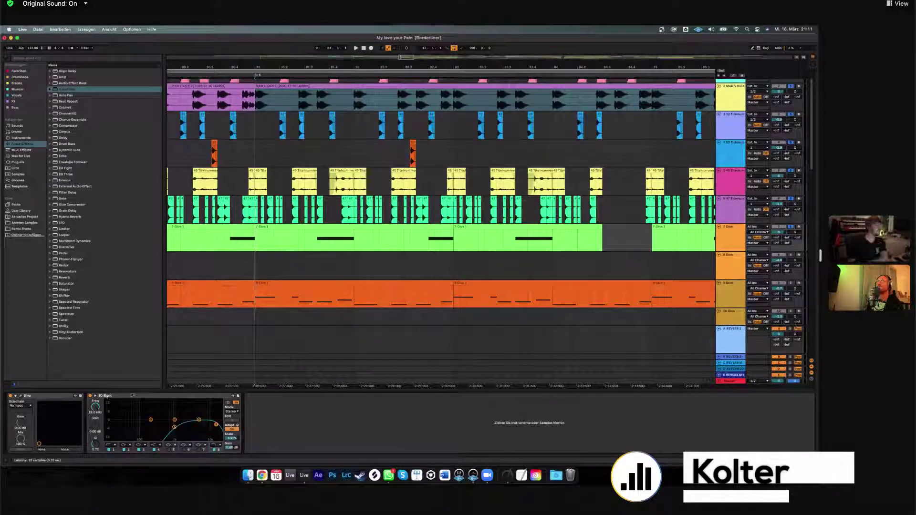
{"action": "scroll", "coordinate": [358, 222], "scroll_direction": "down", "scroll_amount": 1}
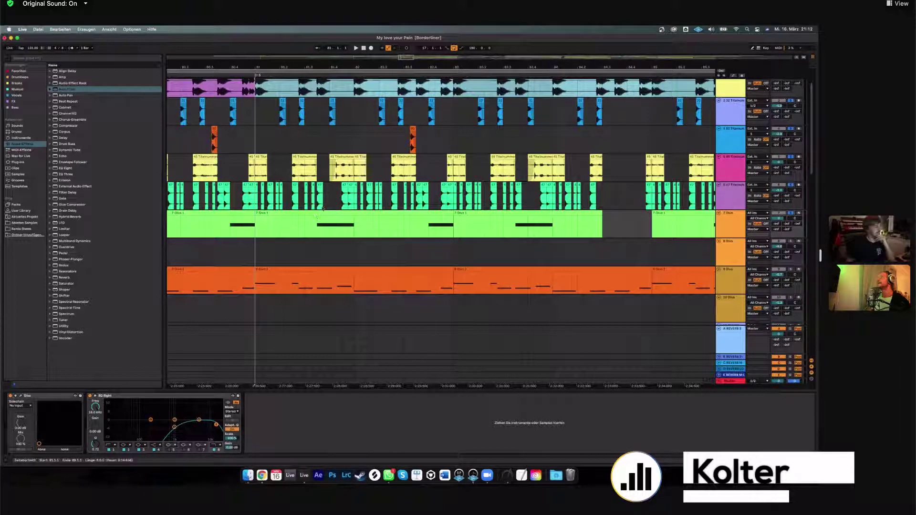
Open the green Diva clip at bar 81 and examine its MIDI notes in the note editor.
{"action": "double_click", "coordinate": [258, 234]}
{"action": "left_click_drag", "start_coordinate": [283, 343], "coordinate": [287, 326]}
{"action": "scroll", "coordinate": [454, 373], "scroll_direction": "up", "scroll_amount": 5}
{"action": "scroll", "coordinate": [454, 373], "scroll_direction": "down", "scroll_amount": 3}
{"action": "scroll", "coordinate": [454, 373], "scroll_direction": "down", "scroll_amount": 2}
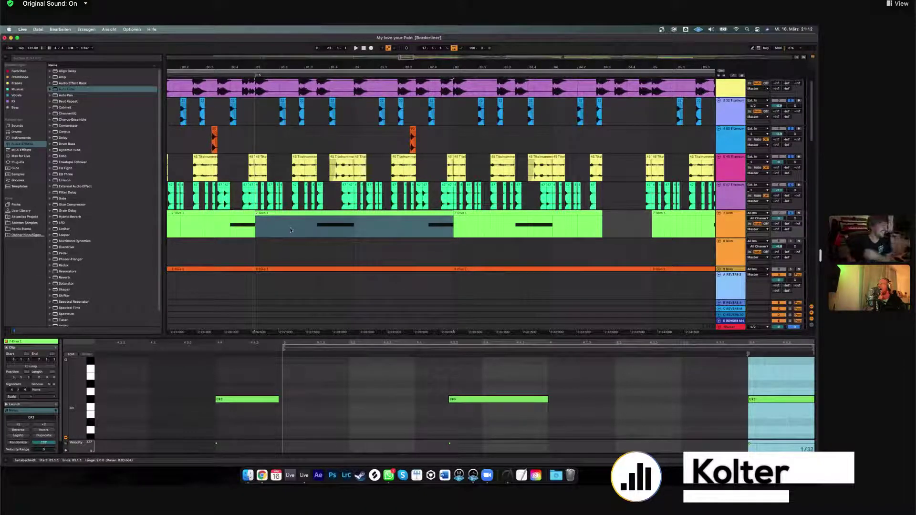
Return to the seventh track's devices and compare its Diva clips with the drum layers around bar 81.
{"action": "left_click", "coordinate": [735, 226]}
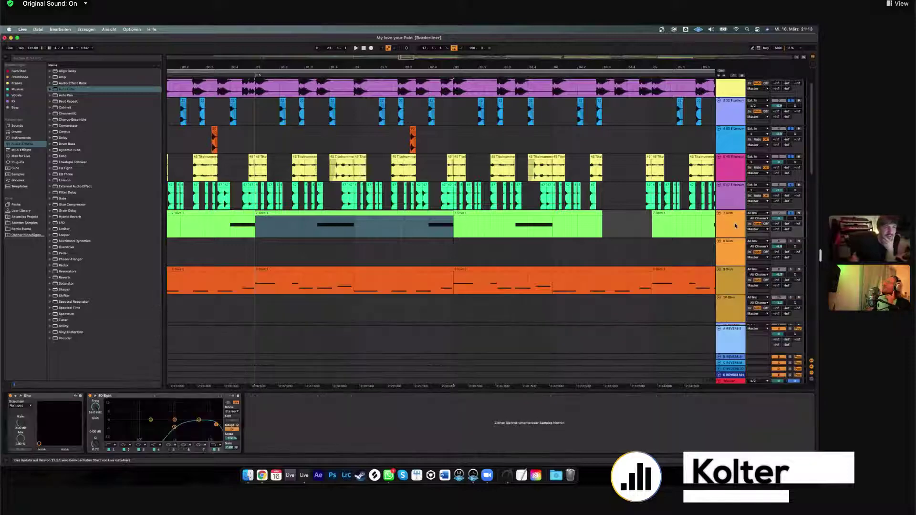
{"action": "left_click", "coordinate": [735, 226]}
{"action": "scroll", "coordinate": [735, 229], "scroll_direction": "up", "scroll_amount": 2}
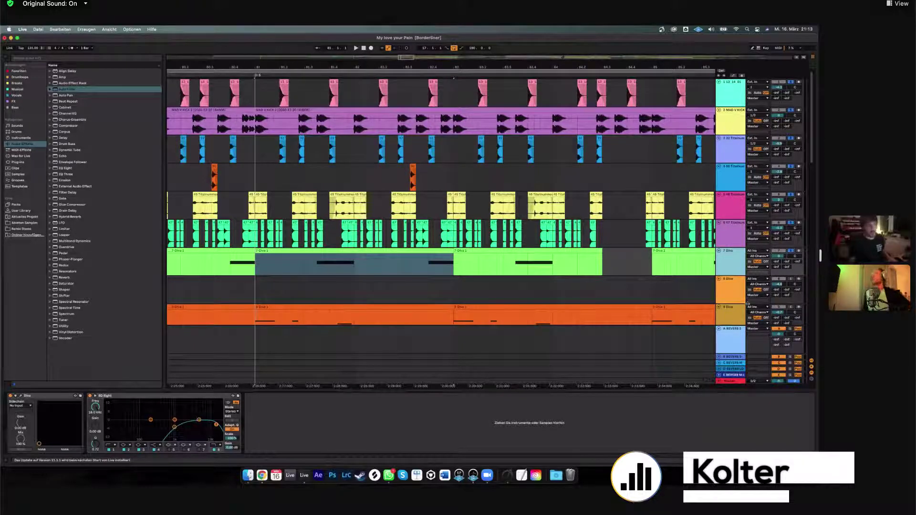
{"action": "scroll", "coordinate": [477, 200], "scroll_direction": "down", "scroll_amount": 5}
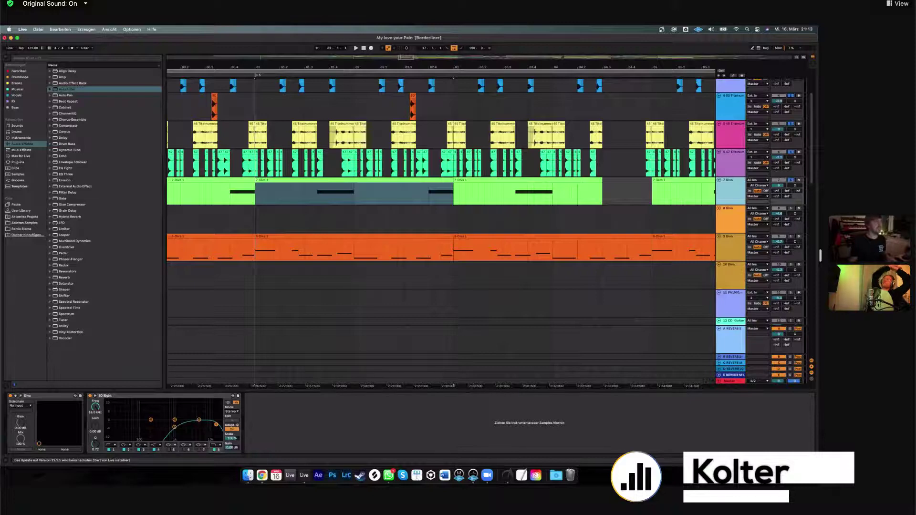
{"action": "left_click_drag", "start_coordinate": [399, 72], "coordinate": [399, 62]}
{"action": "scroll", "coordinate": [391, 65], "scroll_direction": "up", "scroll_amount": 2}
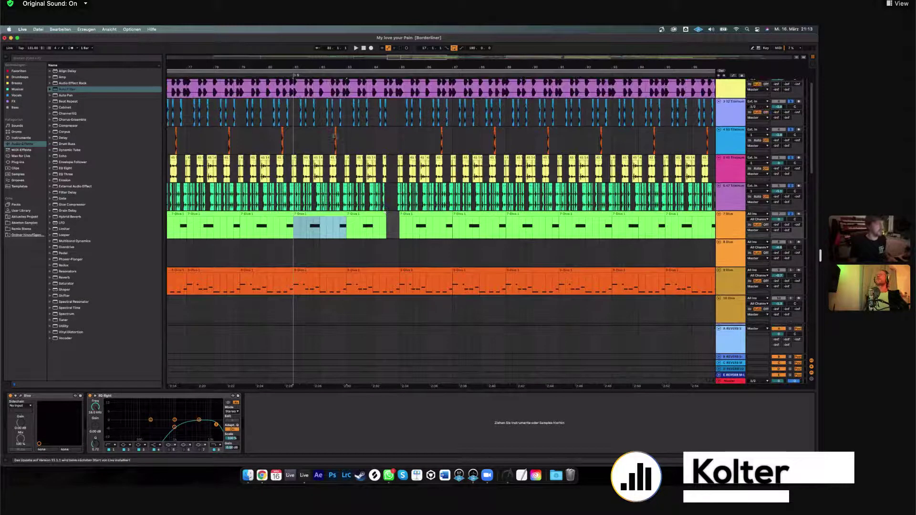
{"action": "key", "text": "plus"}
{"action": "key", "text": "plus"}
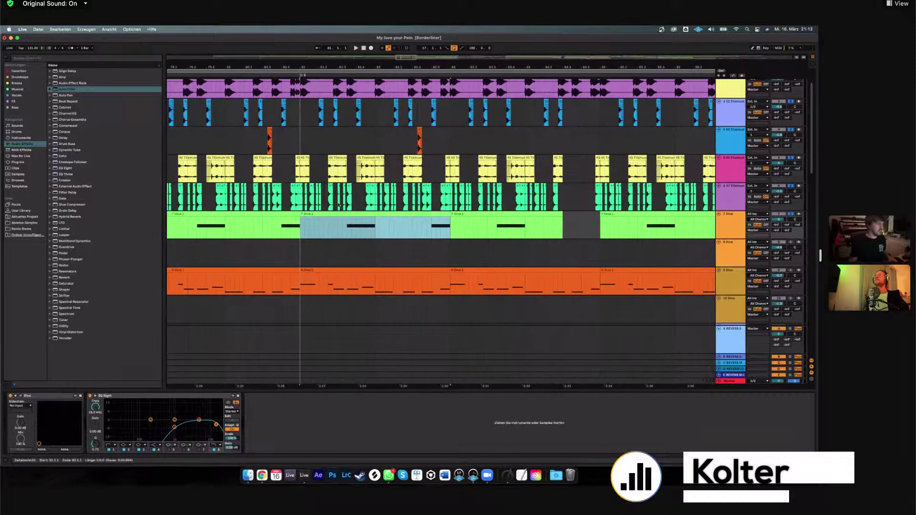
{"action": "scroll", "coordinate": [318, 206], "scroll_direction": "up", "scroll_amount": 2}
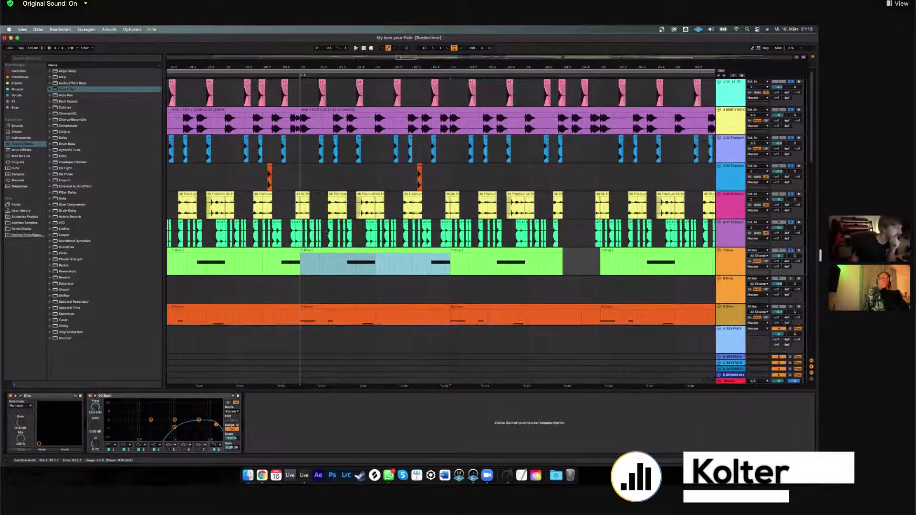
Play the arrangement from bar 81 and select the Perc clip starting there to show the track's sampler and EQ Eight devices.
{"action": "left_click", "coordinate": [570, 216]}
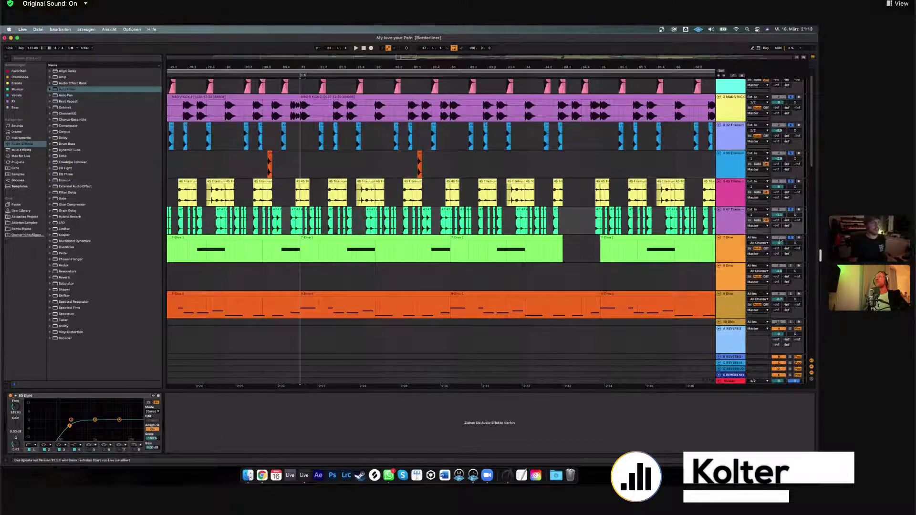
{"action": "key", "text": "space"}
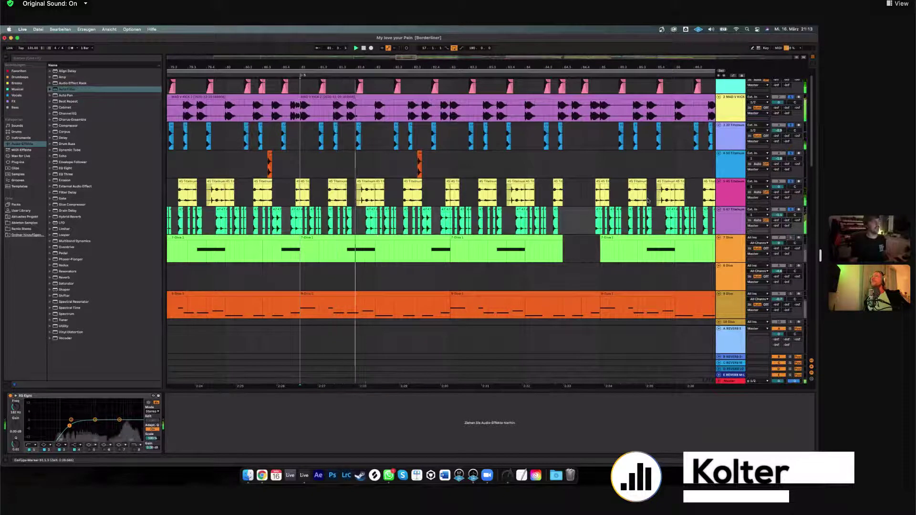
{"action": "scroll", "coordinate": [347, 194], "scroll_direction": "down", "scroll_amount": 10}
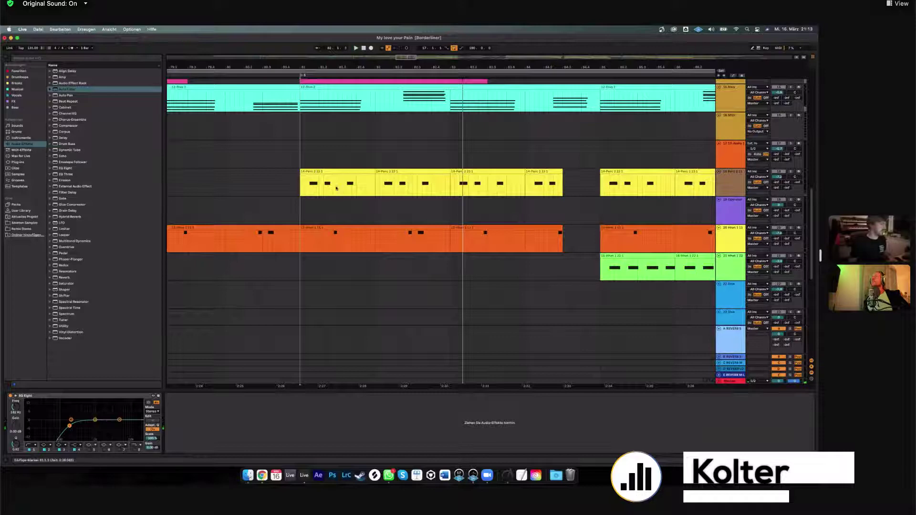
{"action": "scroll", "coordinate": [326, 177], "scroll_direction": "up", "scroll_amount": 2}
{"action": "left_click", "coordinate": [326, 205]}
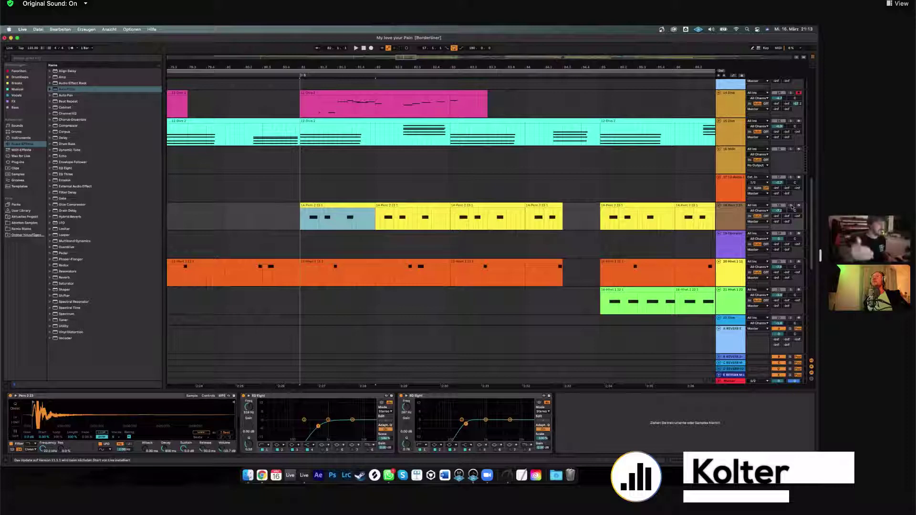
Survey the whole arrangement across all tracks, then return to the Perc and Diva clips around bar 81.
{"action": "left_click_drag", "start_coordinate": [413, 67], "coordinate": [413, 49]}
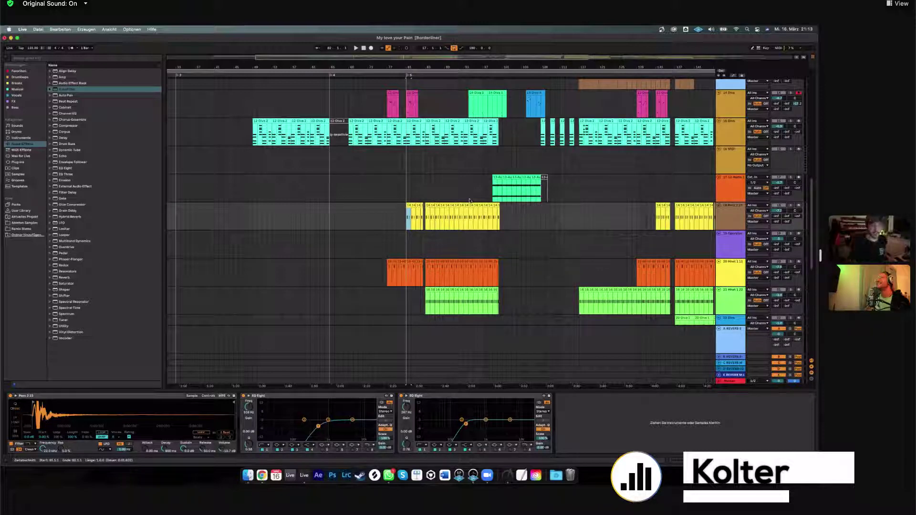
{"action": "scroll", "coordinate": [469, 201], "scroll_direction": "up", "scroll_amount": 3}
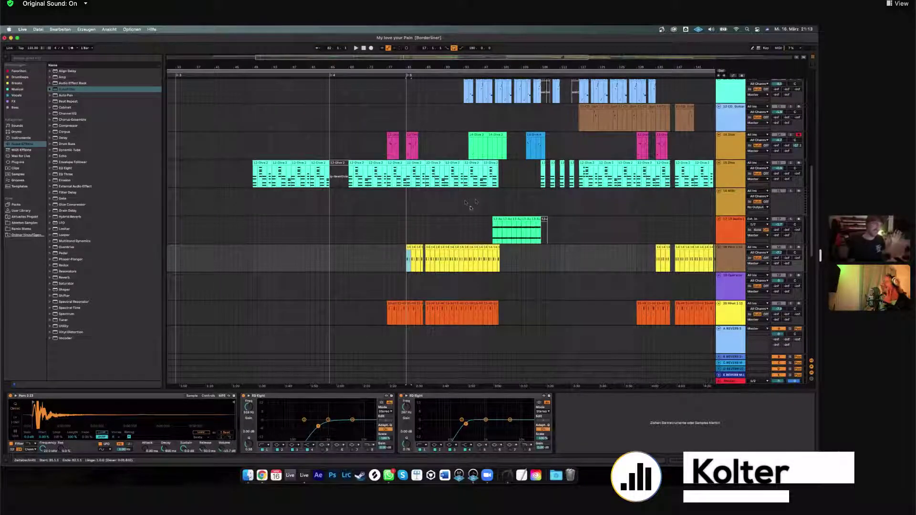
{"action": "scroll", "coordinate": [469, 206], "scroll_direction": "up", "scroll_amount": 9}
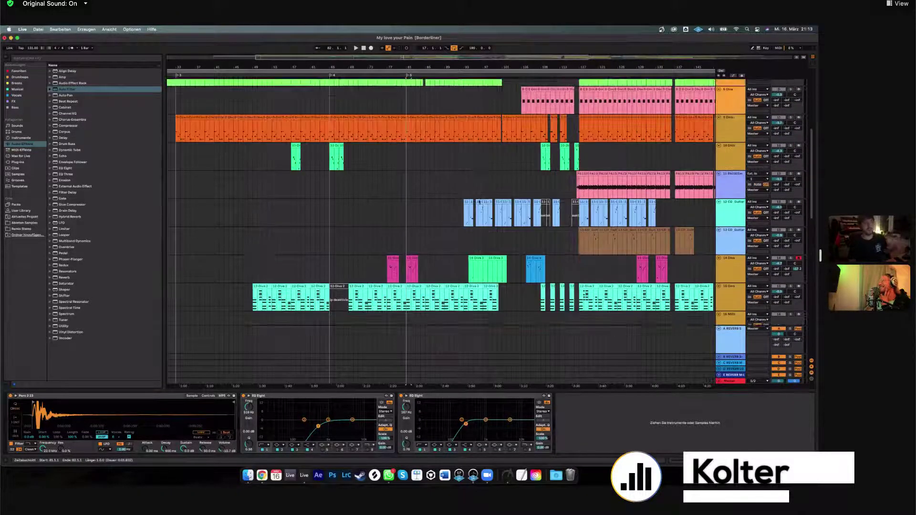
{"action": "scroll", "coordinate": [477, 201], "scroll_direction": "up", "scroll_amount": 10}
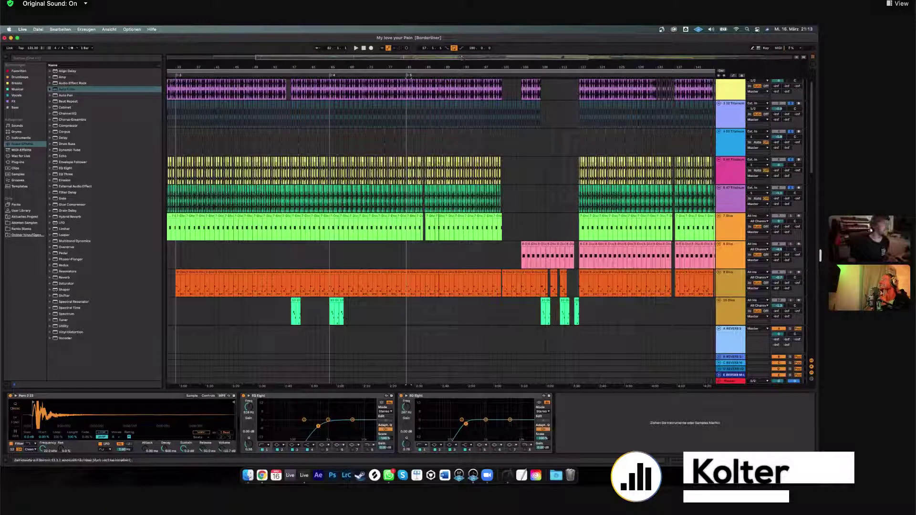
{"action": "scroll", "coordinate": [478, 85], "scroll_direction": "up", "scroll_amount": 1}
{"action": "scroll", "coordinate": [339, 143], "scroll_direction": "up", "scroll_amount": 10}
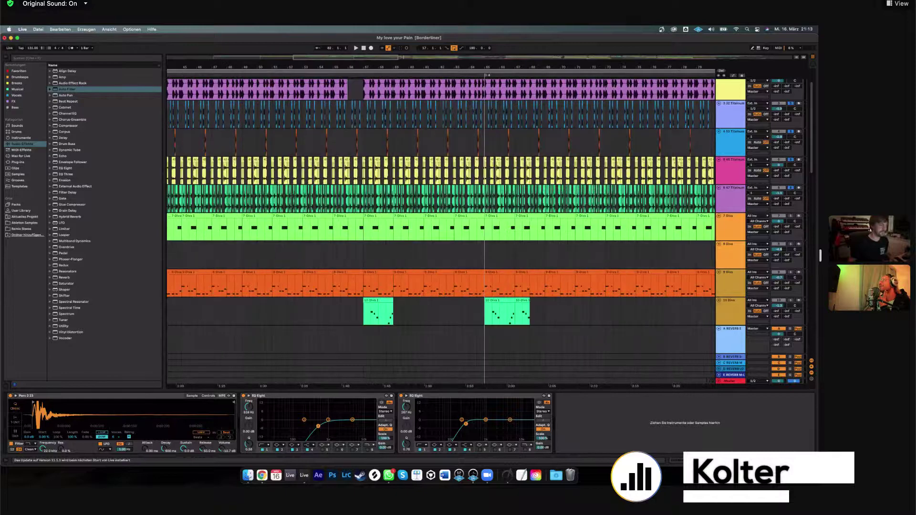
{"action": "scroll", "coordinate": [212, 143], "scroll_direction": "up", "scroll_amount": 8}
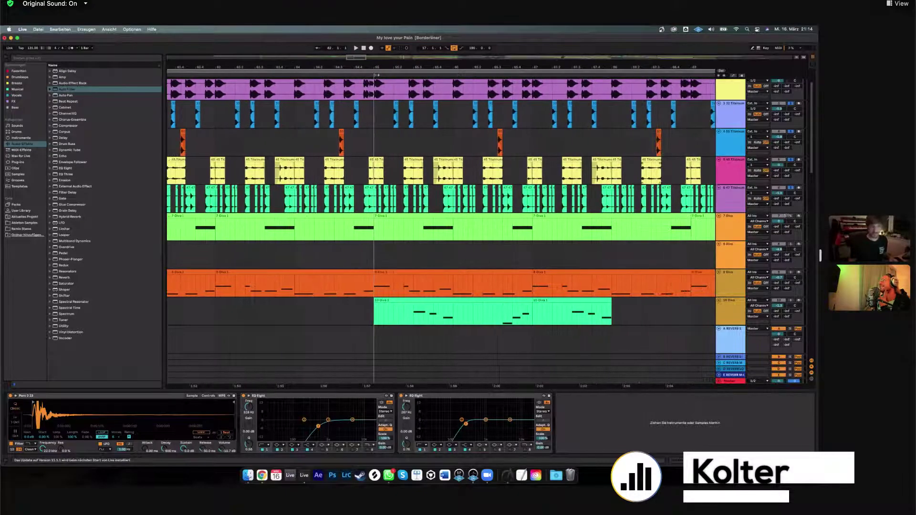
{"action": "scroll", "coordinate": [786, 215], "scroll_direction": "down", "scroll_amount": 10}
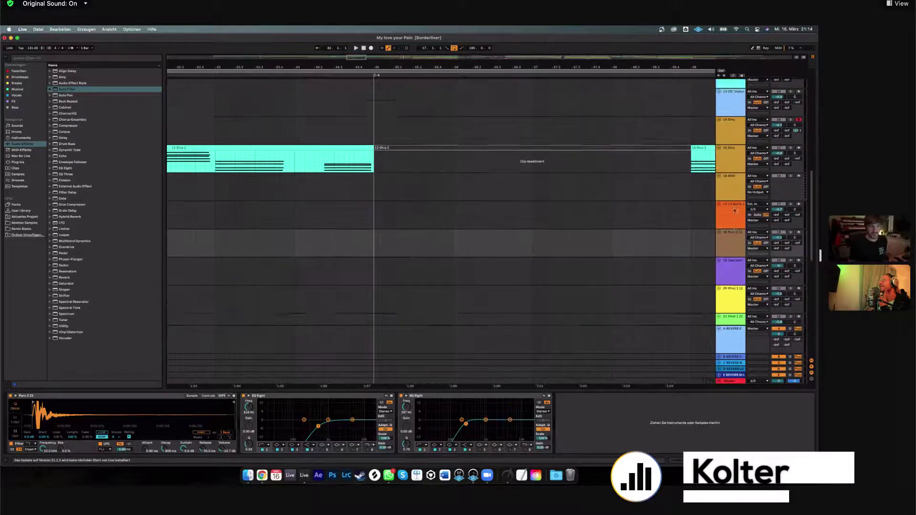
{"action": "scroll", "coordinate": [734, 213], "scroll_direction": "down", "scroll_amount": 10}
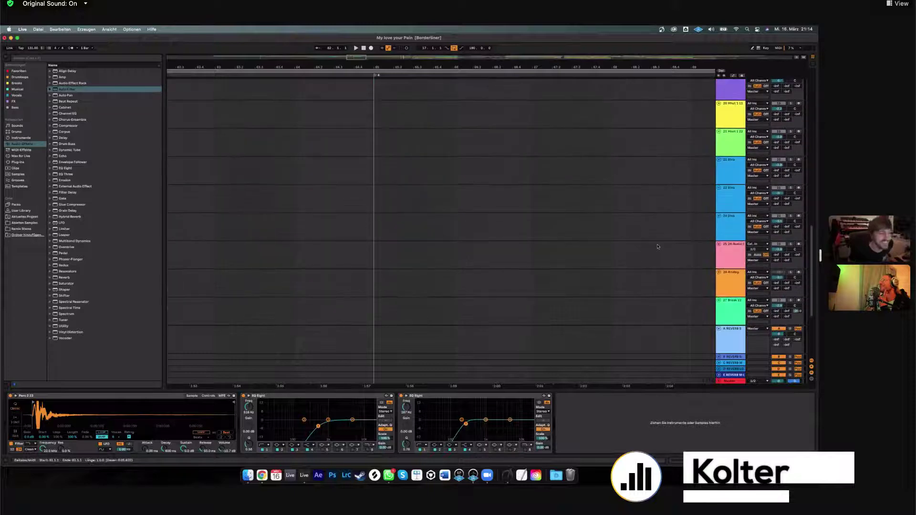
{"action": "scroll", "coordinate": [660, 244], "scroll_direction": "up", "scroll_amount": 8}
{"action": "scroll", "coordinate": [661, 245], "scroll_direction": "up", "scroll_amount": 2}
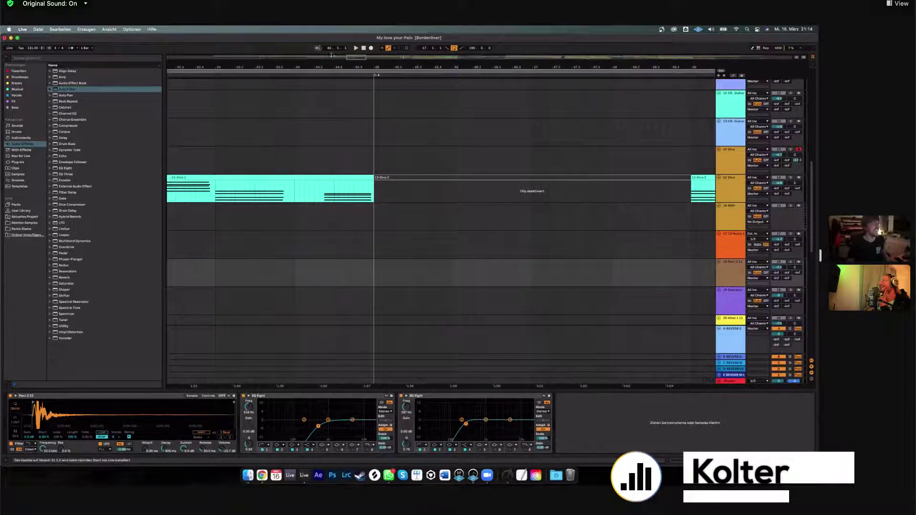
{"action": "scroll", "coordinate": [689, 290], "scroll_direction": "right", "scroll_amount": 15}
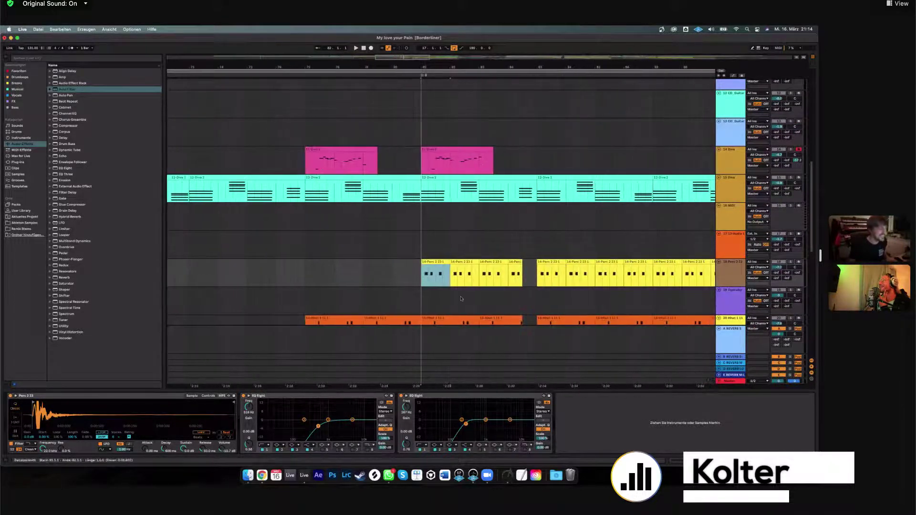
Duplicate the first EQ Eight on the Perc track and delete the copy.
{"action": "left_click", "coordinate": [441, 432]}
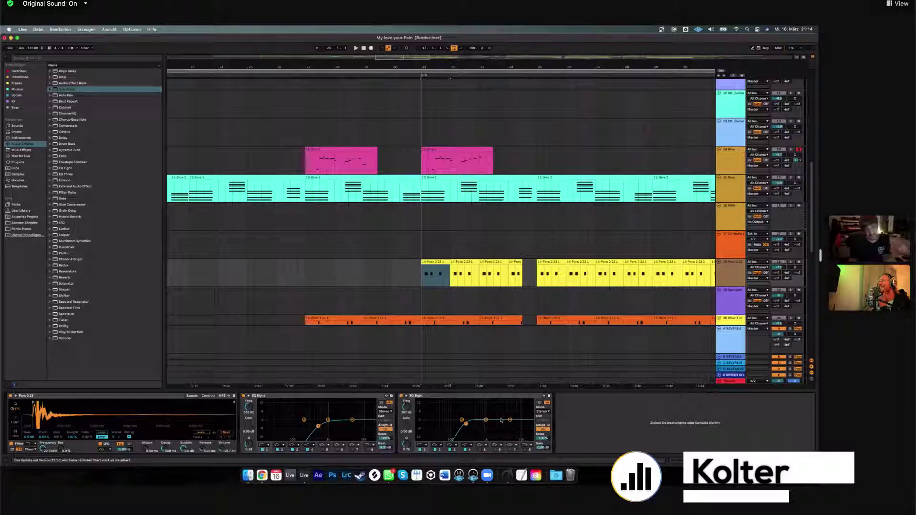
{"action": "left_click", "coordinate": [333, 397]}
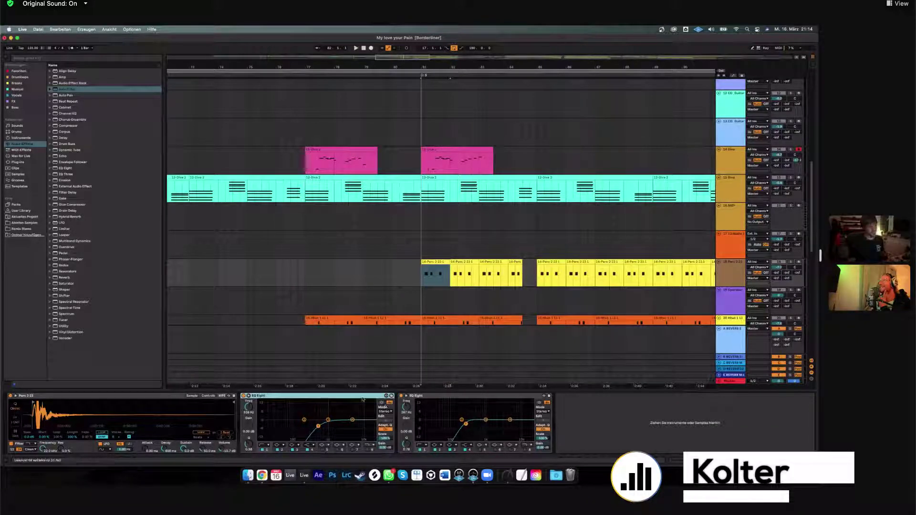
{"action": "key", "text": "super+d"}
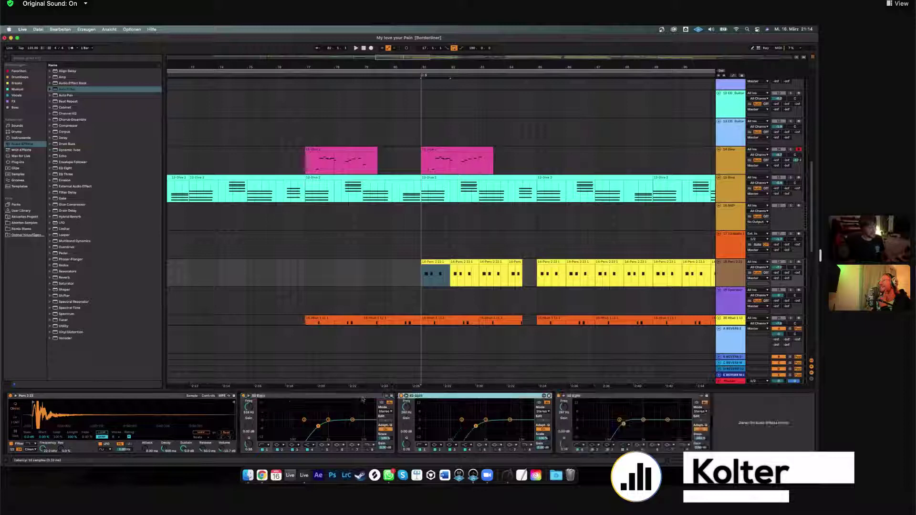
{"action": "key", "text": "Delete"}
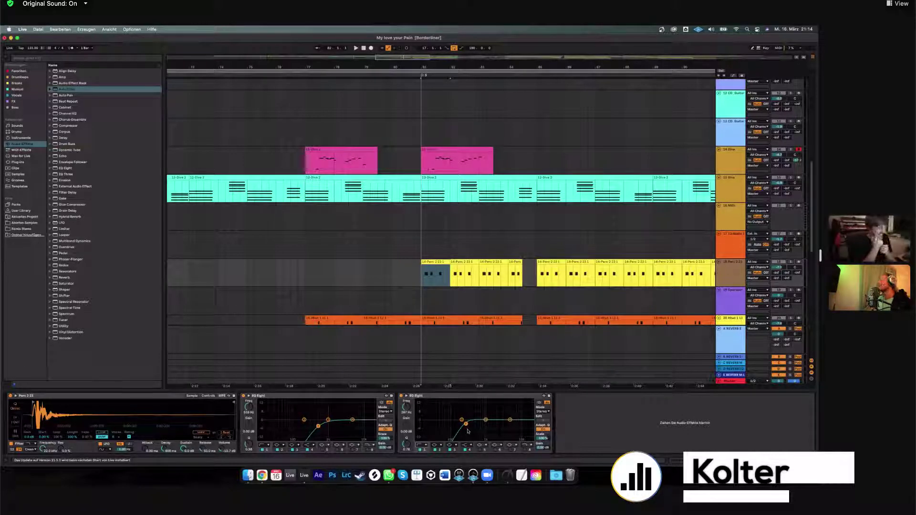
Duplicate the Perc track's second EQ Eight twice and delete both copies.
{"action": "left_click", "coordinate": [428, 396]}
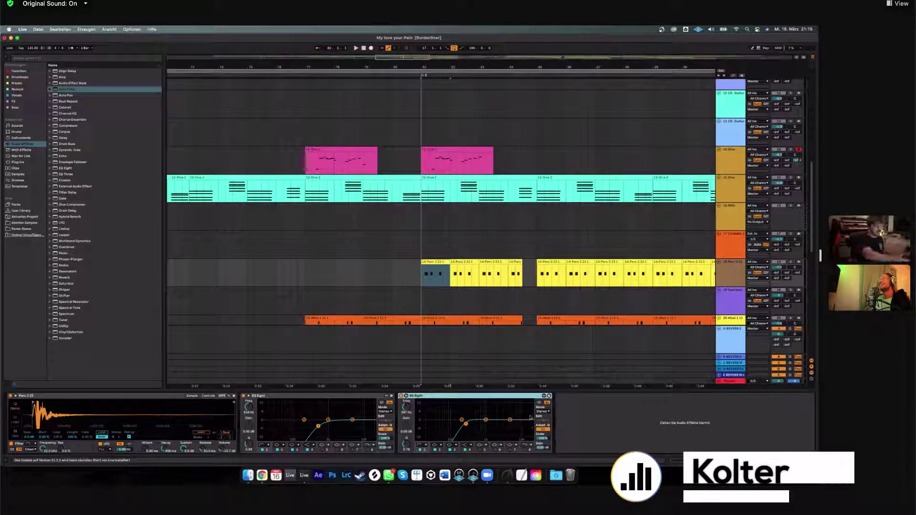
{"action": "key", "text": "super+d"}
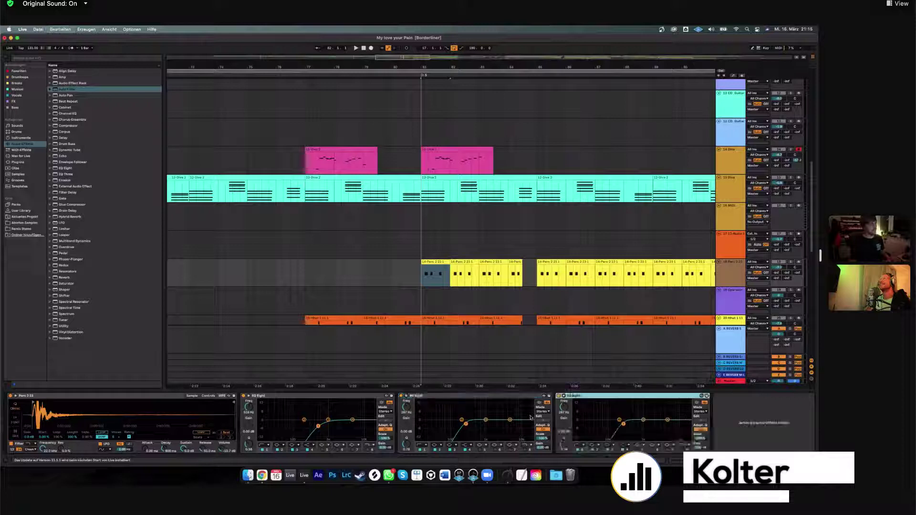
{"action": "key", "text": "super+d"}
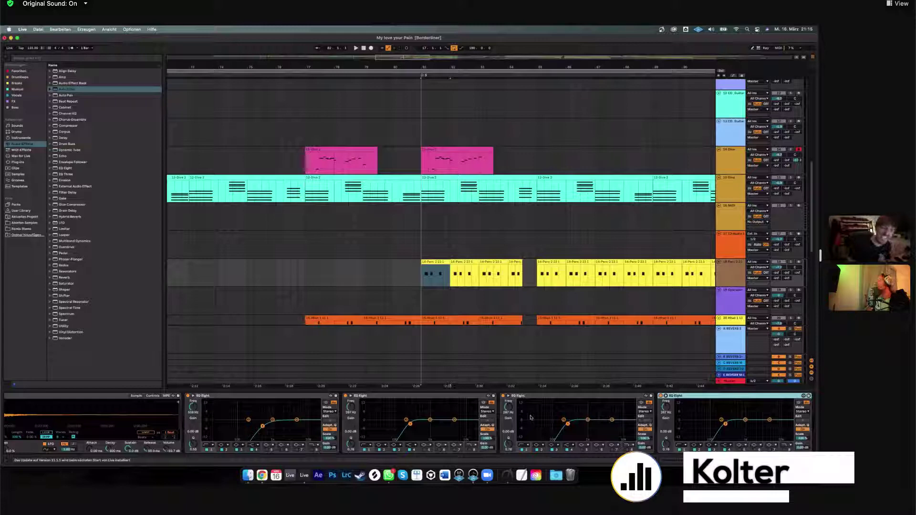
{"action": "left_click_drag", "start_coordinate": [530, 396], "coordinate": [683, 398]}
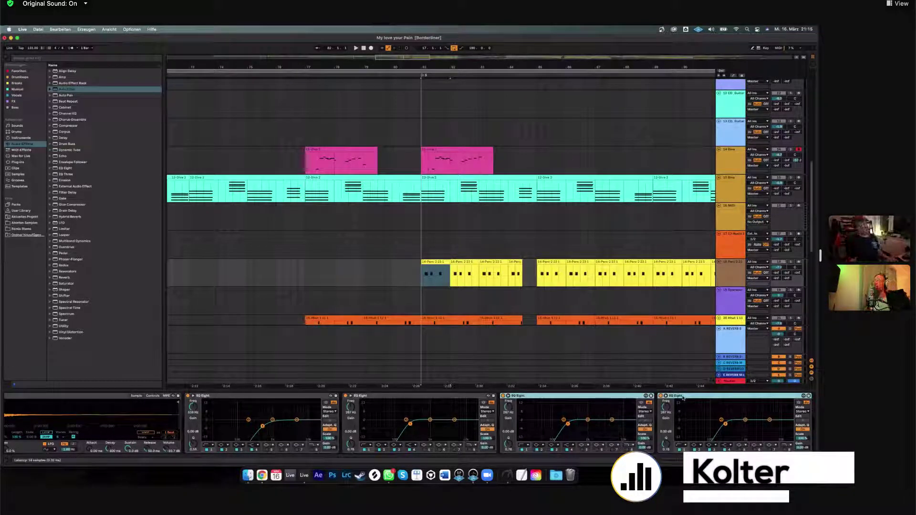
{"action": "key", "text": "Delete"}
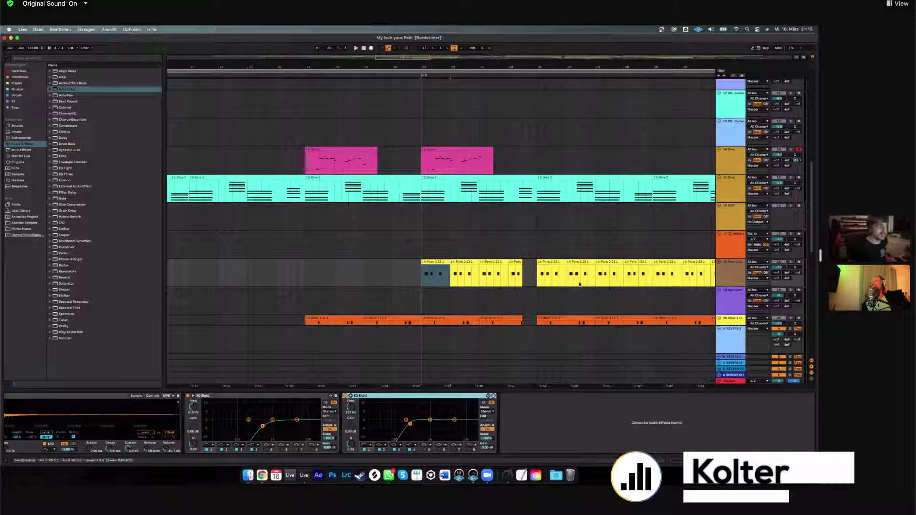
Return to the drum tracks around bar 81 and show the seventh track's Diva and EQ Eight devices.
{"action": "left_click", "coordinate": [445, 263]}
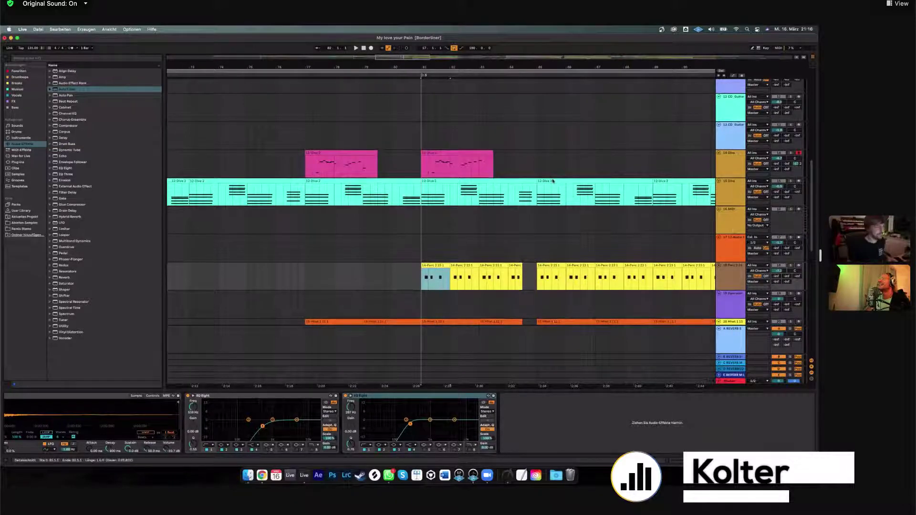
{"action": "scroll", "coordinate": [539, 143], "scroll_direction": "up", "scroll_amount": 10}
{"action": "scroll", "coordinate": [398, 59], "scroll_direction": "up", "scroll_amount": 1}
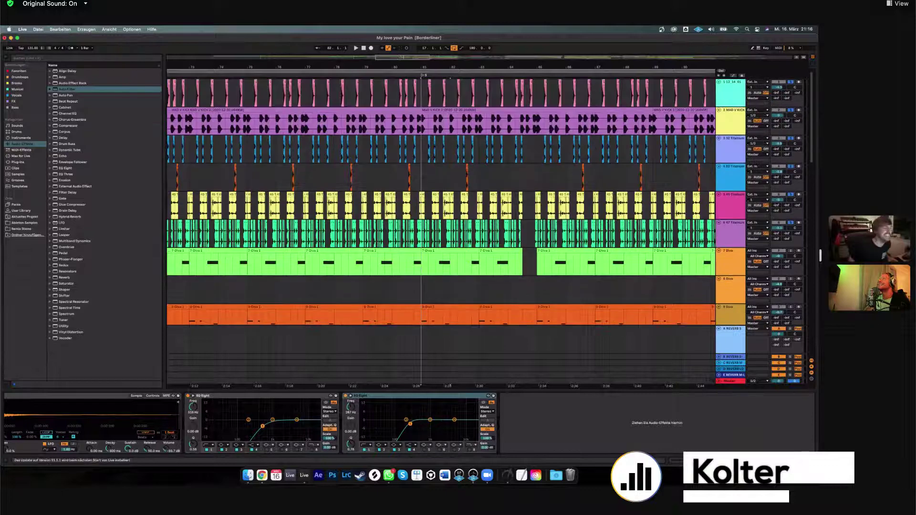
{"action": "left_click_drag", "start_coordinate": [398, 58], "coordinate": [391, 85]}
{"action": "scroll", "coordinate": [339, 173], "scroll_direction": "up", "scroll_amount": 3}
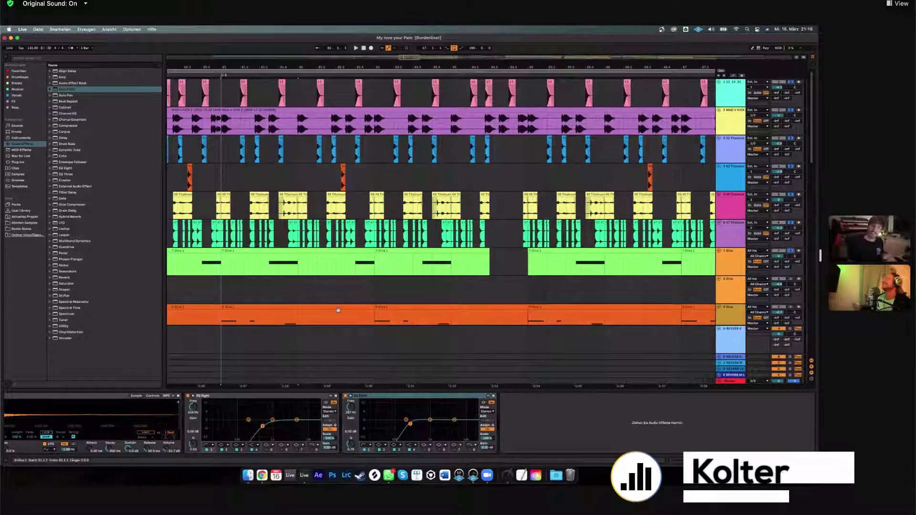
{"action": "left_click", "coordinate": [509, 263]}
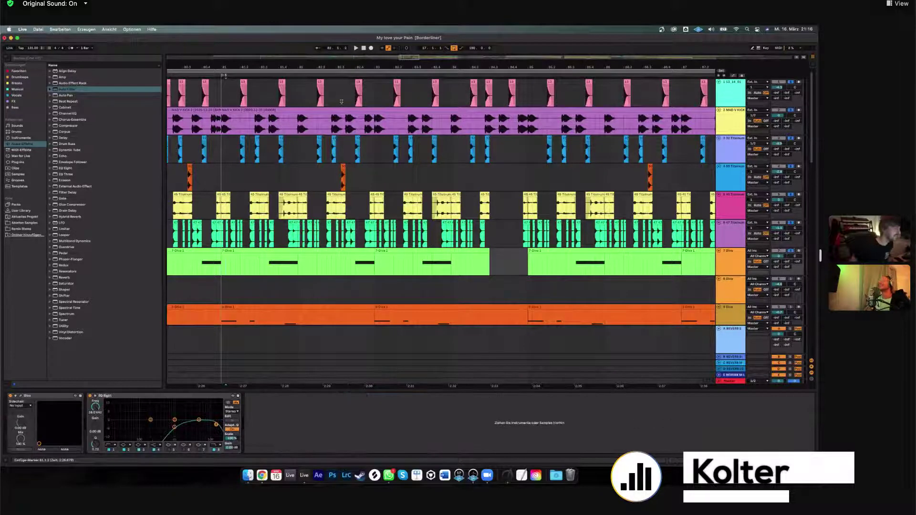
{"action": "scroll", "coordinate": [442, 224], "scroll_direction": "down", "scroll_amount": 3}
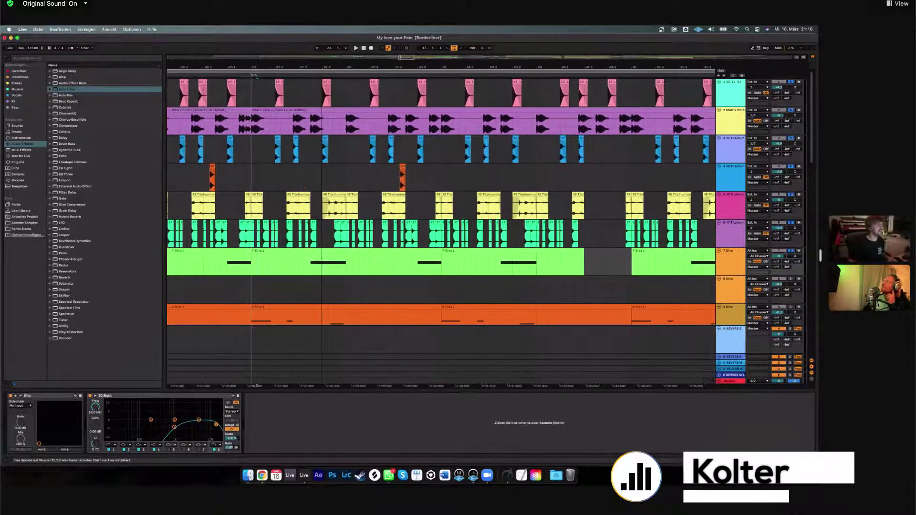
{"action": "scroll", "coordinate": [286, 259], "scroll_direction": "down", "scroll_amount": 2}
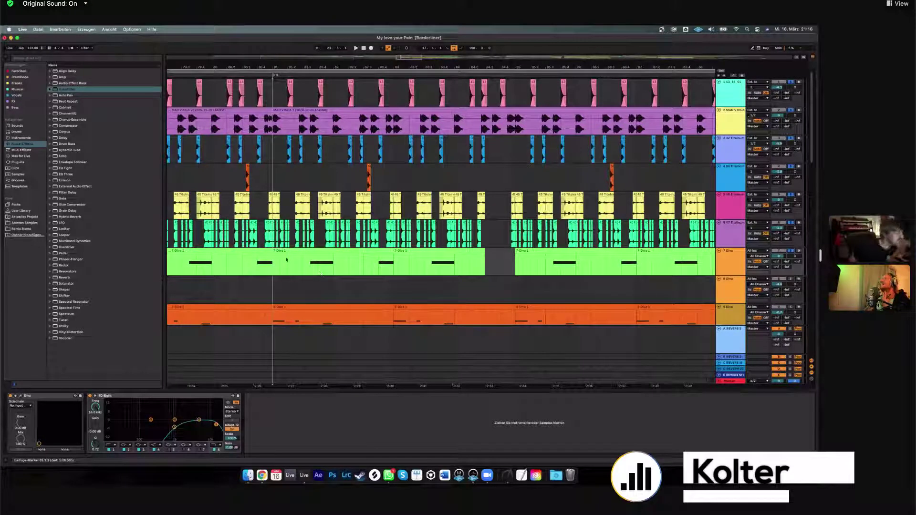
Solo only the seventh track and play its Diva part around bar 81.
{"action": "key", "text": "space"}
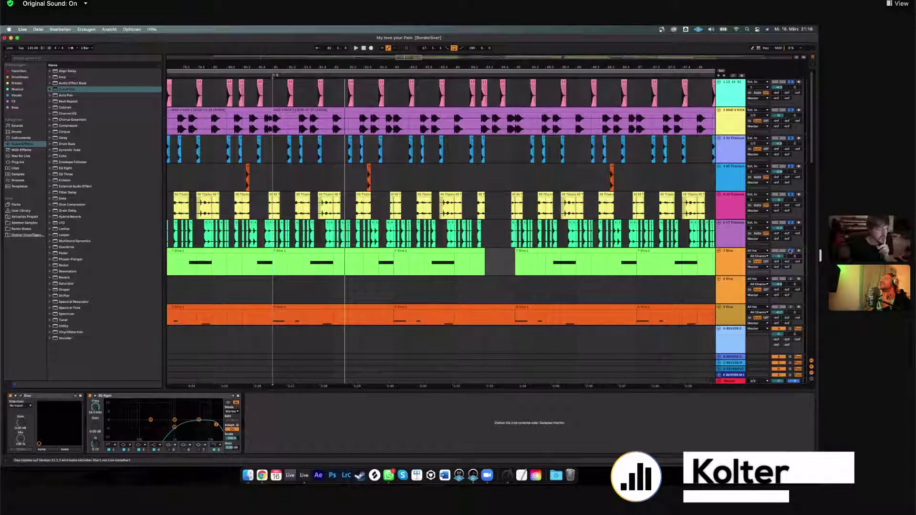
{"action": "left_click", "coordinate": [791, 251]}
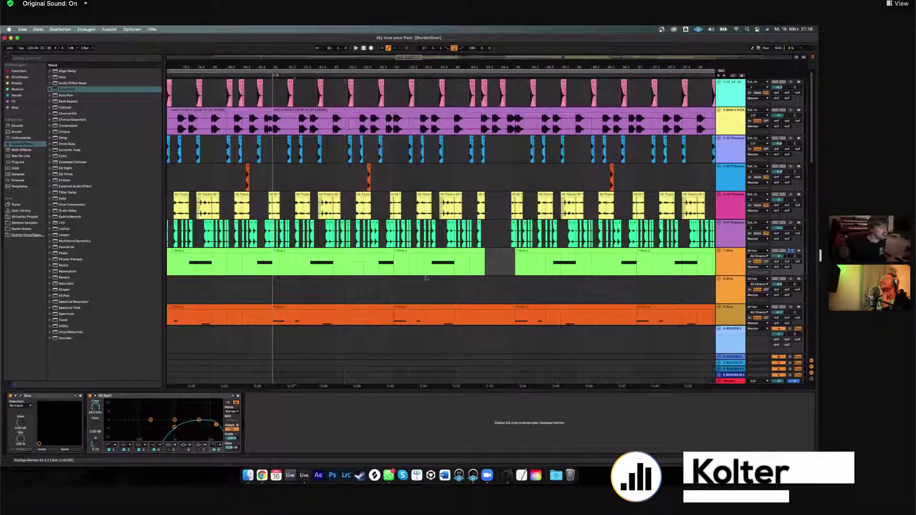
{"action": "key", "text": "space"}
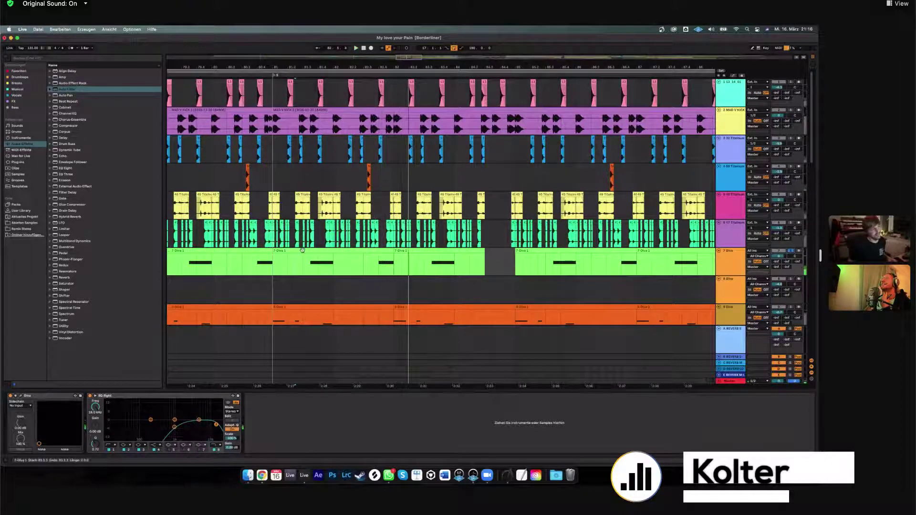
Add the six drum tracks to the seventh track's solo and play the combined groove from the Diva clip at bar 81.
{"action": "left_click", "coordinate": [302, 250]}
{"action": "left_click", "coordinate": [790, 222]}
{"action": "key", "text": "space"}
{"action": "left_click", "coordinate": [790, 194]}
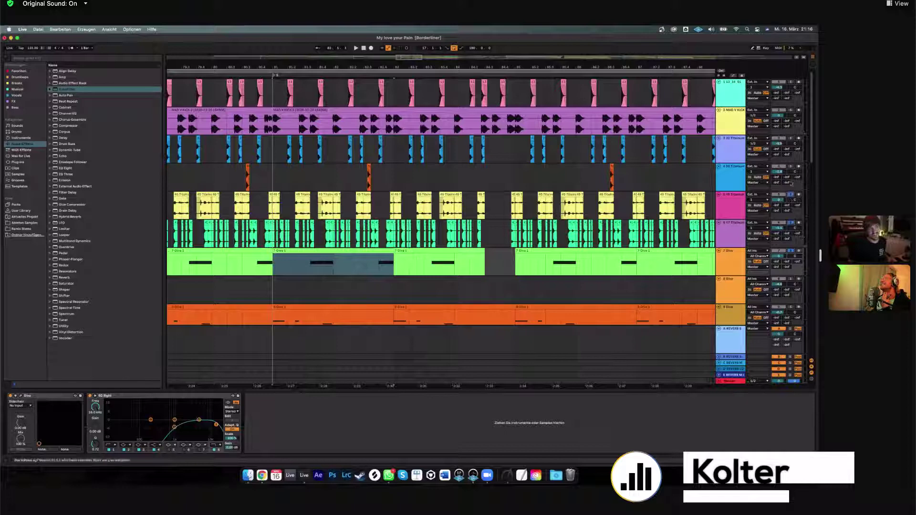
{"action": "left_click", "coordinate": [790, 166]}
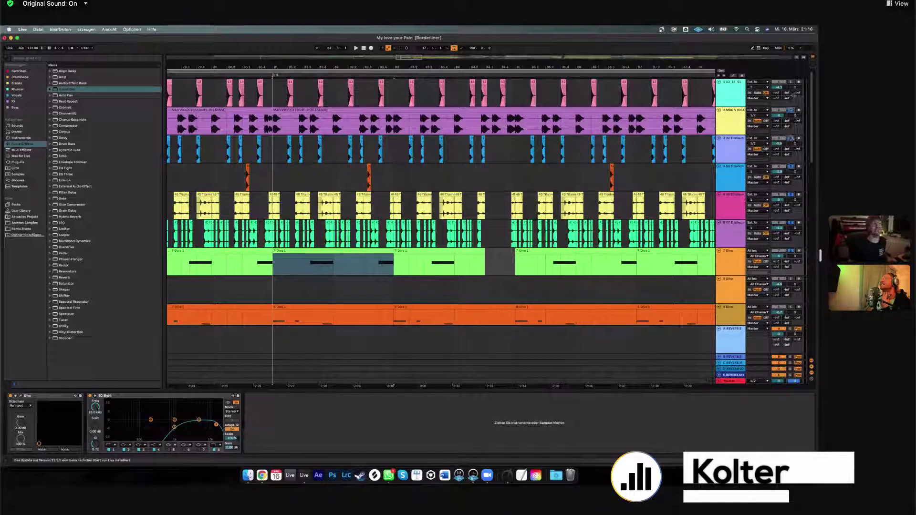
{"action": "key", "text": "space"}
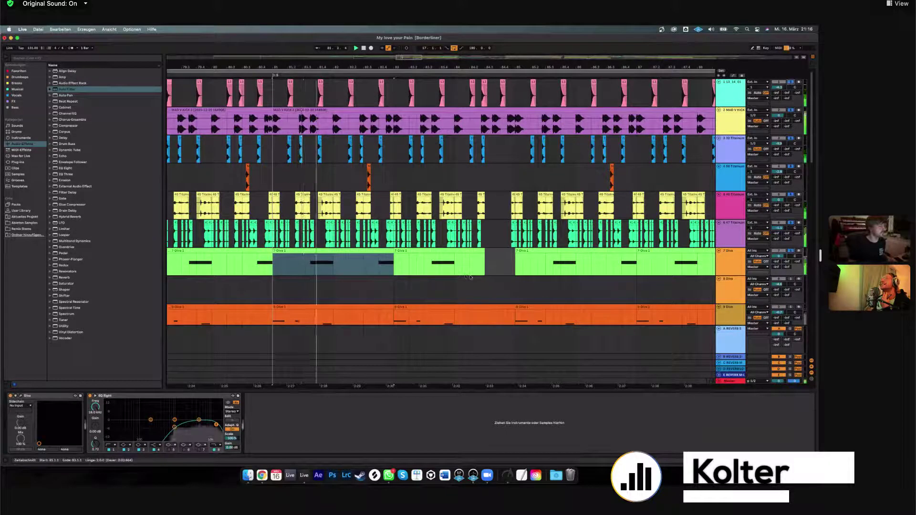
Find where the eighth track's pink Diva clips sit alongside the full drums and play the arrangement from bar 117.
{"action": "scroll", "coordinate": [352, 246], "scroll_direction": "down", "scroll_amount": 5}
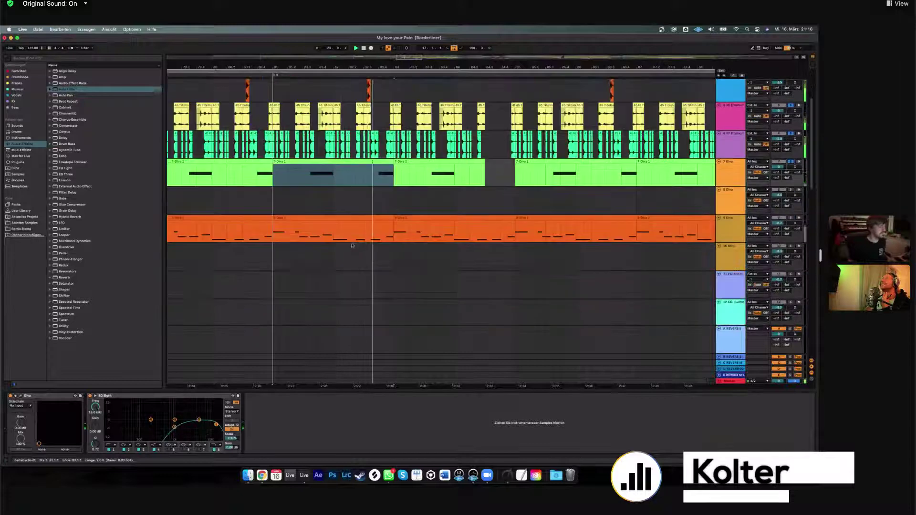
{"action": "scroll", "coordinate": [300, 87], "scroll_direction": "up", "scroll_amount": 3}
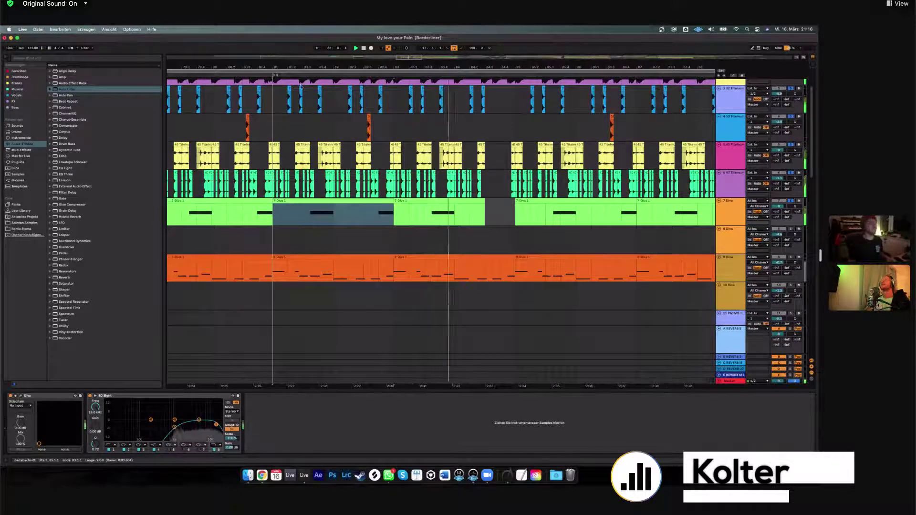
{"action": "key", "text": "minus"}
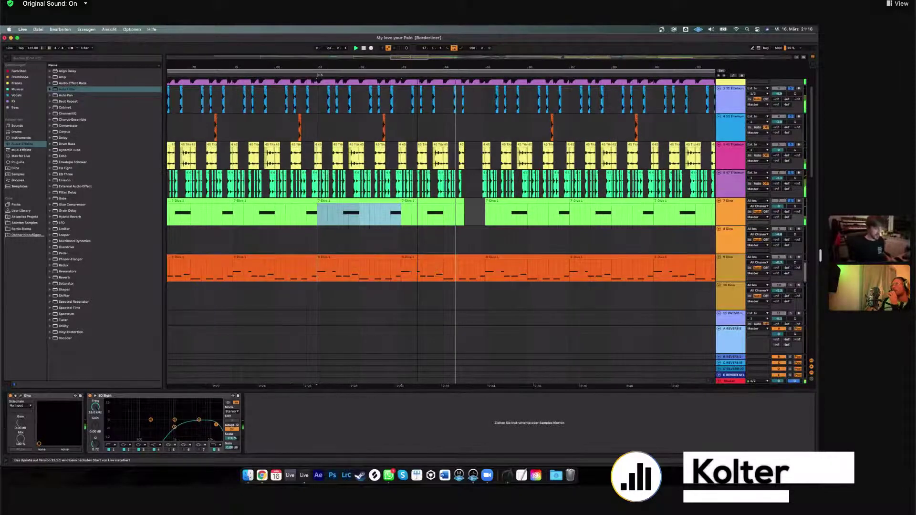
{"action": "key", "text": "minus"}
{"action": "key", "text": "minus"}
{"action": "key", "text": "minus"}
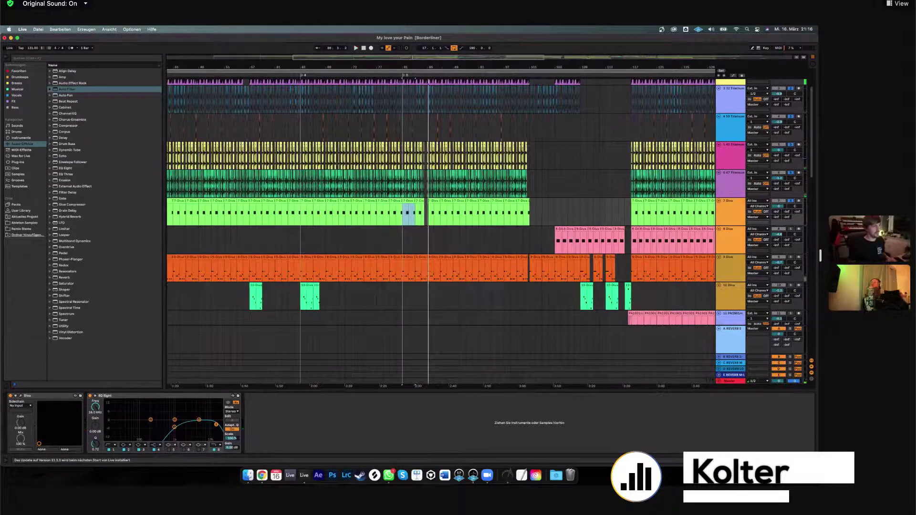
{"action": "key", "text": "plus"}
{"action": "key", "text": "plus"}
{"action": "key", "text": "plus"}
{"action": "key", "text": "plus"}
{"action": "key", "text": "plus"}
{"action": "key", "text": "plus"}
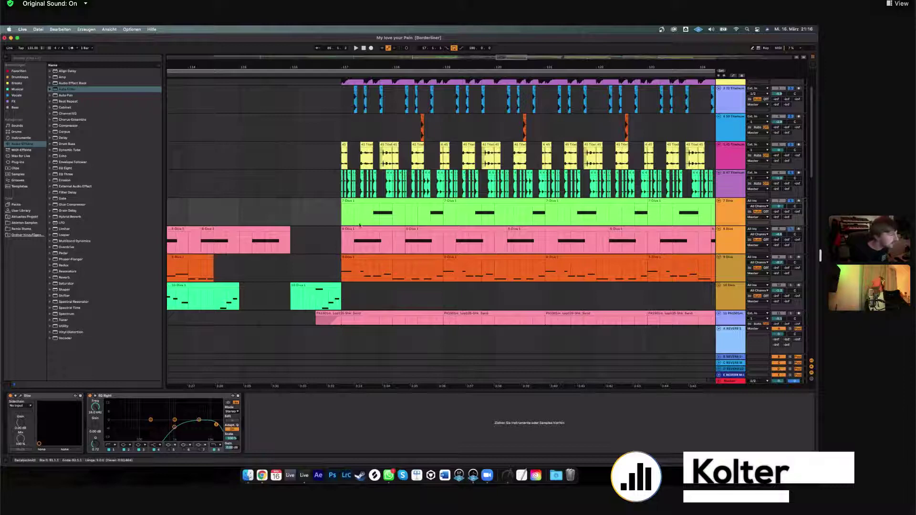
{"action": "left_click", "coordinate": [360, 229]}
{"action": "key", "text": "space"}
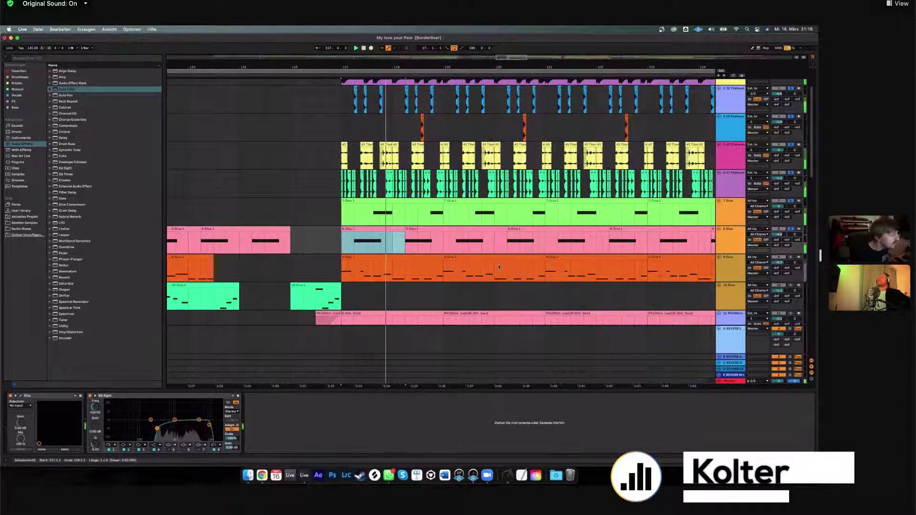
Solo only the eighth track, play its part from around bar 120 and view its Diva preset browser.
{"action": "left_click", "coordinate": [790, 230]}
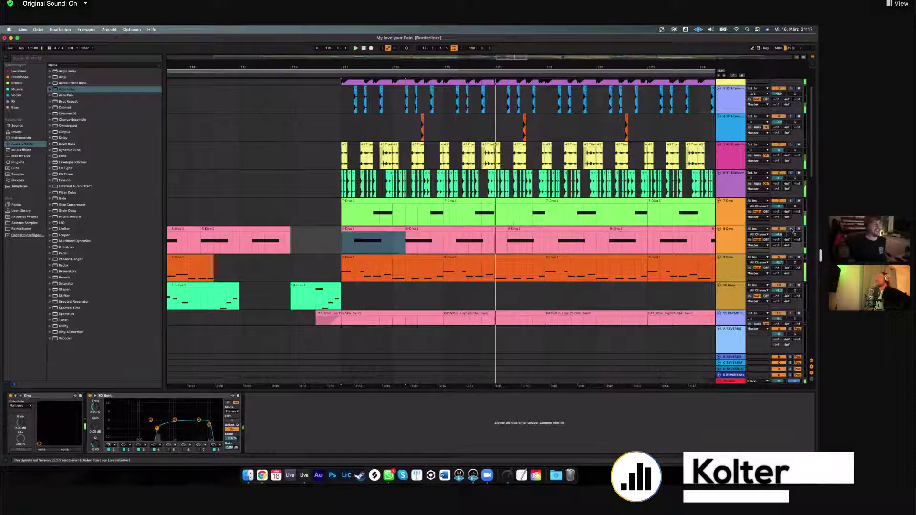
{"action": "left_click", "coordinate": [791, 230]}
{"action": "key", "text": "space"}
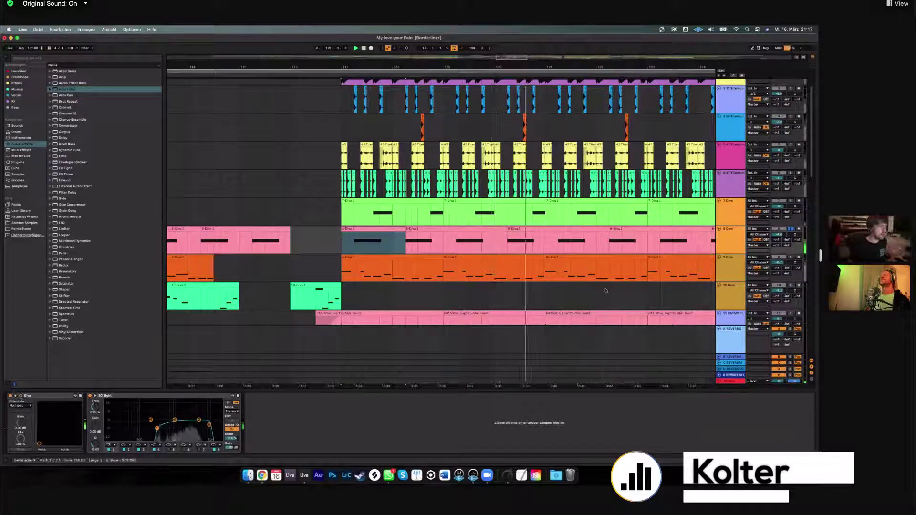
{"action": "key", "text": "super+alt+p"}
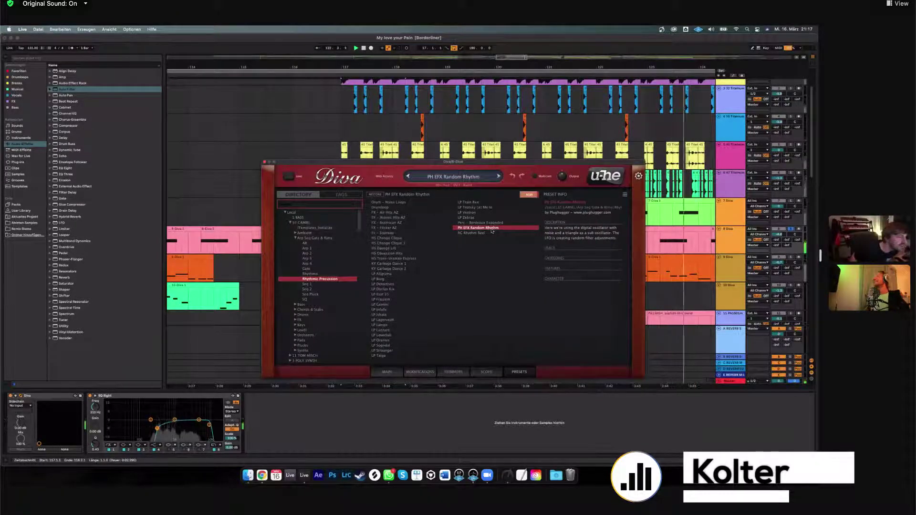
{"action": "left_click", "coordinate": [264, 162]}
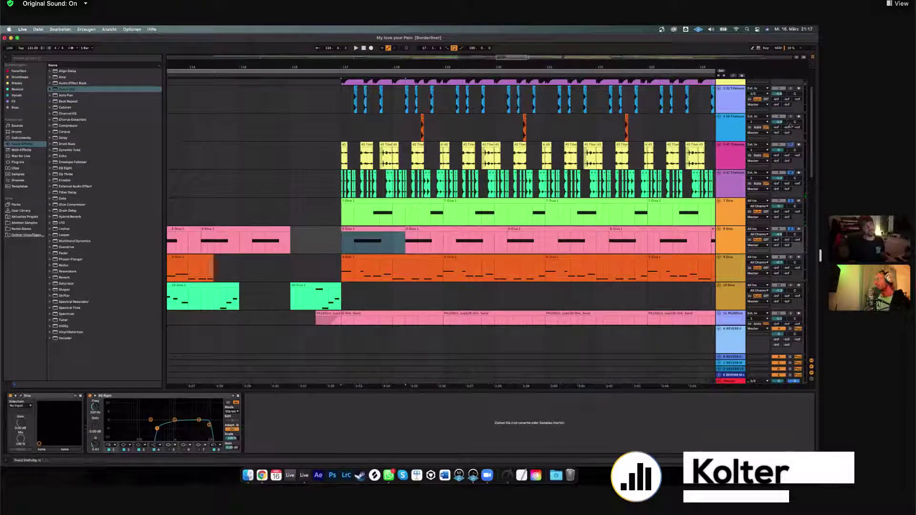
Solo the drum tracks together with the Diva tracks and play the combined groove from bar 117.
{"action": "scroll", "coordinate": [792, 151], "scroll_direction": "up", "scroll_amount": 2}
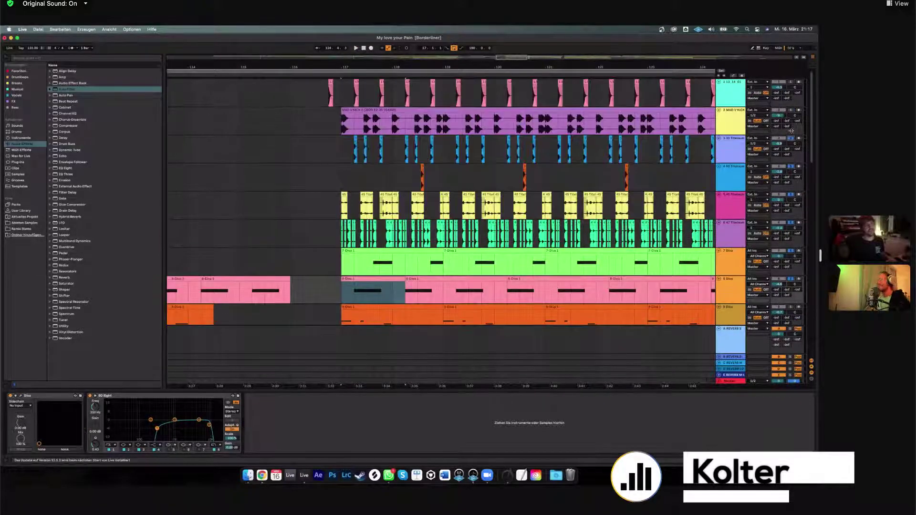
{"action": "scroll", "coordinate": [416, 245], "scroll_direction": "down", "scroll_amount": 4}
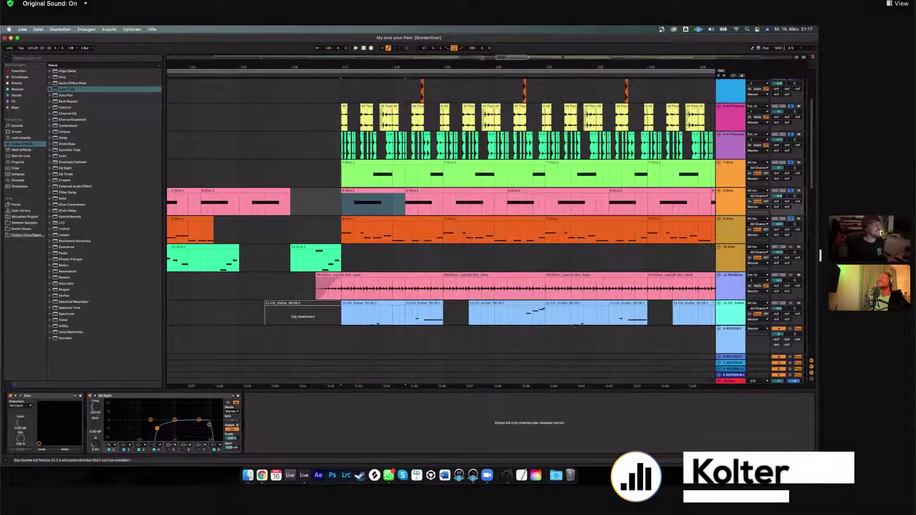
{"action": "left_click_drag", "start_coordinate": [353, 67], "coordinate": [352, 220]}
{"action": "key", "text": "space"}
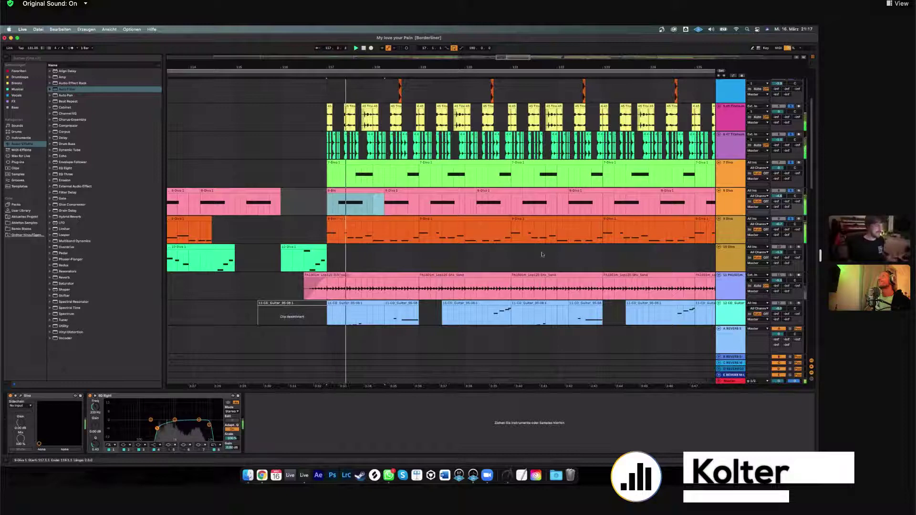
Show the ninth track's Diva, Drum Buss, Compressor and Auto Filter devices and survey its clips across the arrangement during playback.
{"action": "left_click", "coordinate": [382, 225]}
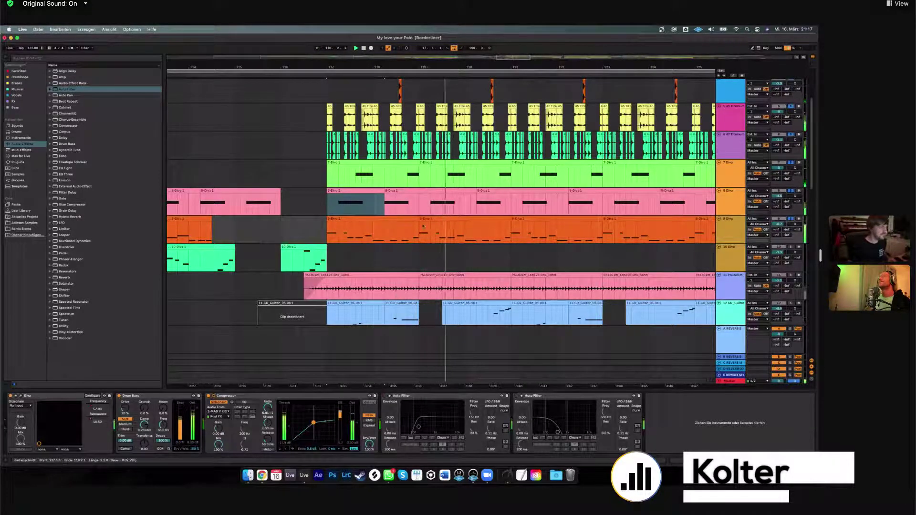
{"action": "key", "text": "minus"}
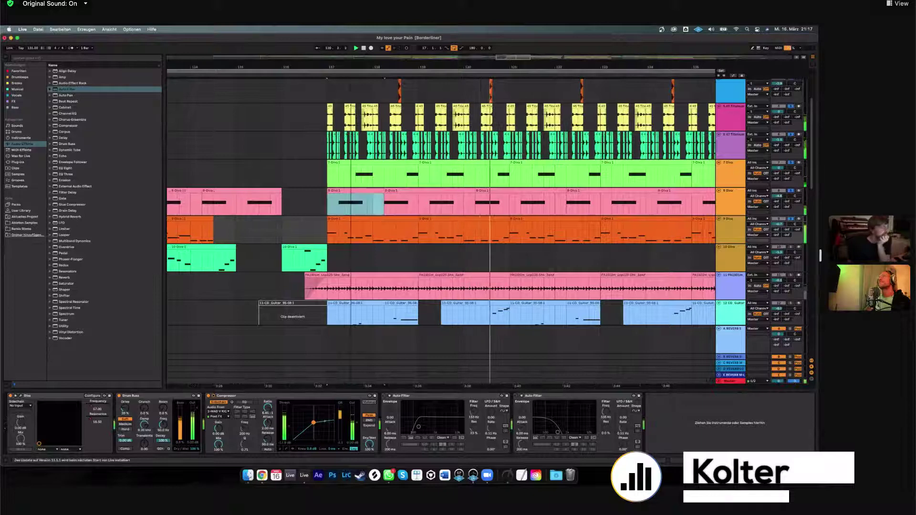
{"action": "key", "text": "minus"}
{"action": "key", "text": "minus"}
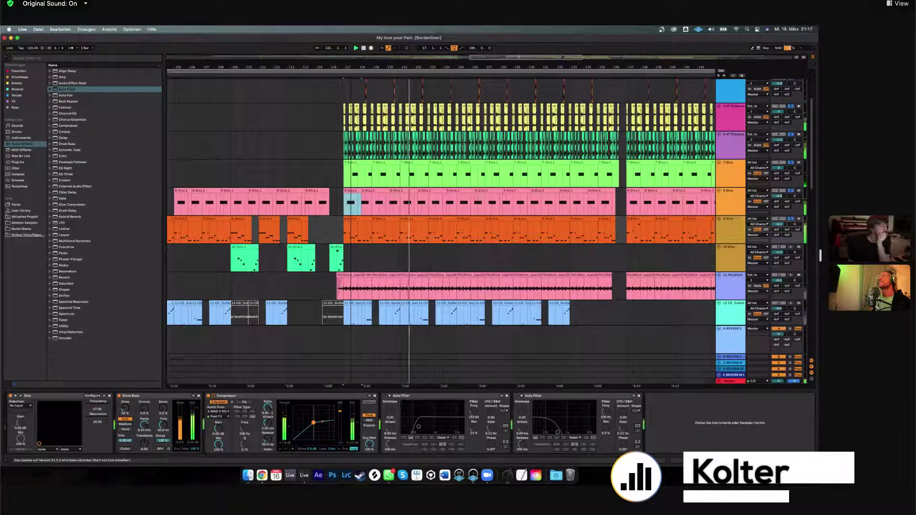
{"action": "key", "text": "minus"}
{"action": "key", "text": "minus"}
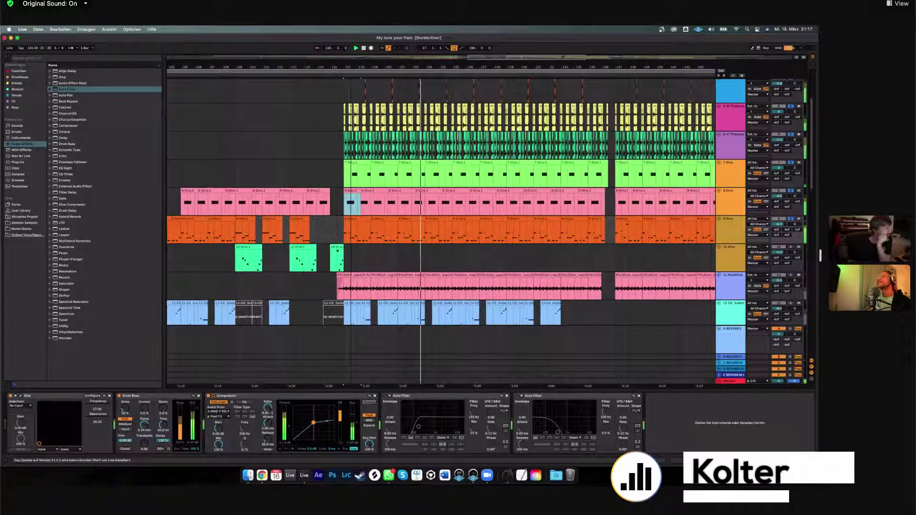
{"action": "key", "text": "minus"}
{"action": "key", "text": "minus"}
{"action": "key", "text": "minus"}
{"action": "key", "text": "minus"}
{"action": "key", "text": "minus"}
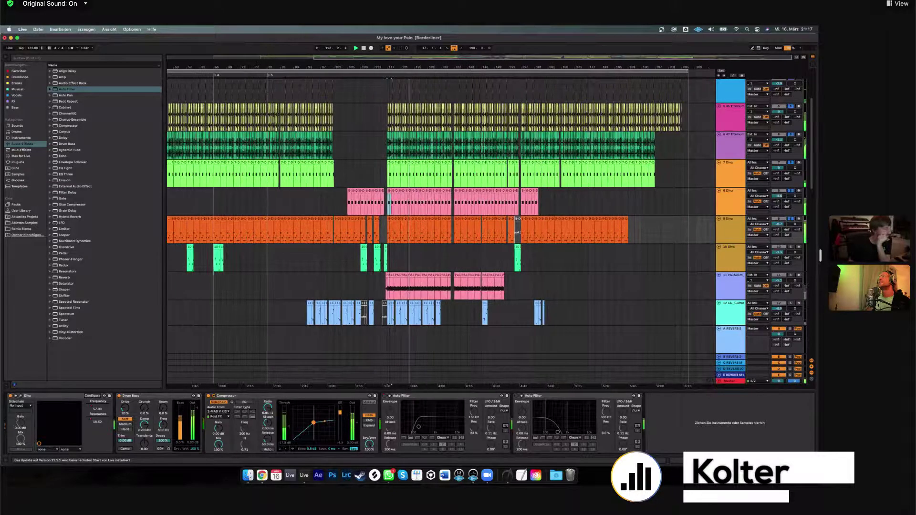
{"action": "key", "text": "plus"}
{"action": "key", "text": "plus"}
{"action": "key", "text": "plus"}
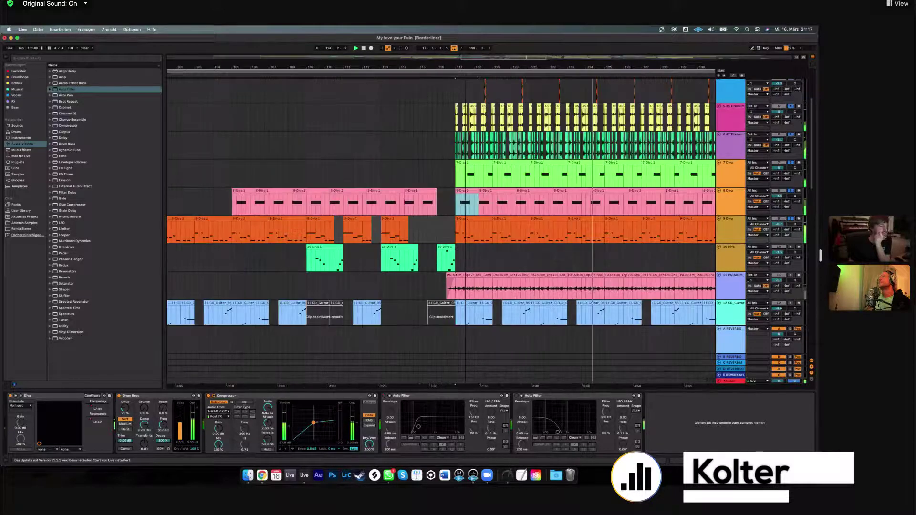
{"action": "key", "text": "plus"}
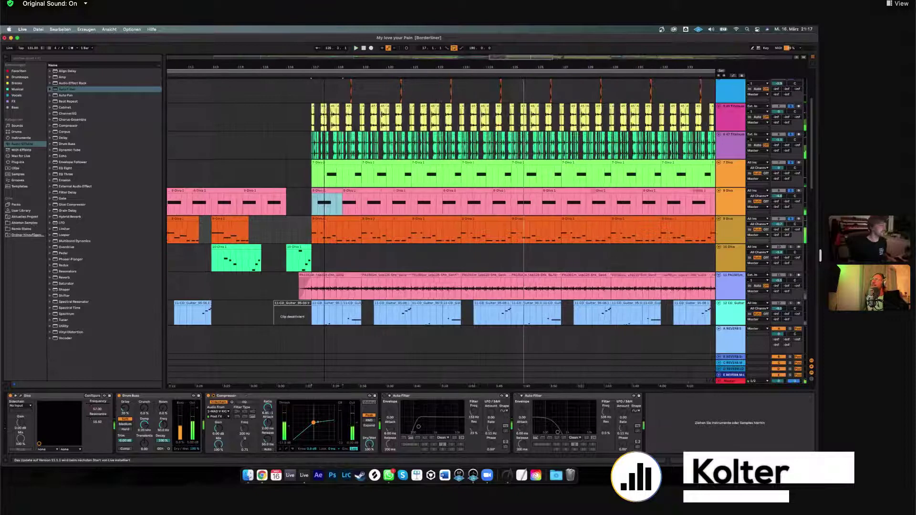
{"action": "scroll", "coordinate": [407, 232], "scroll_direction": "right", "scroll_amount": 3}
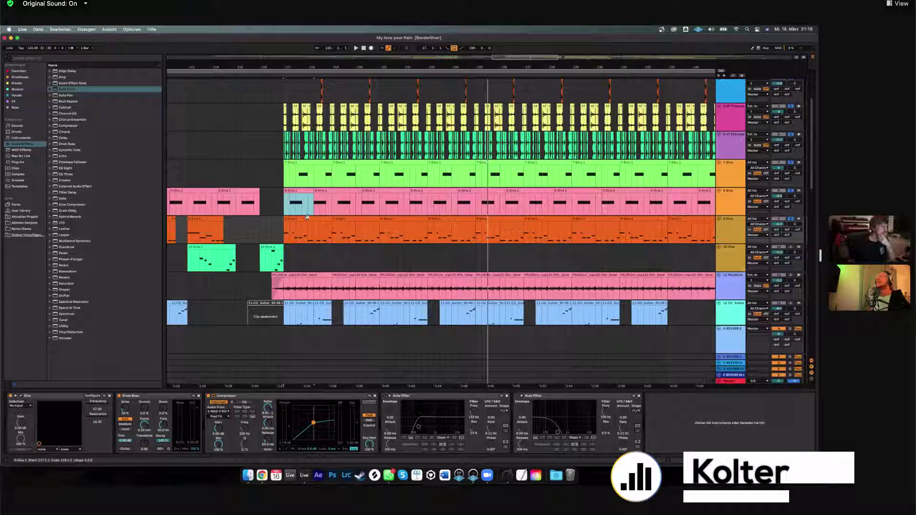
Solo only the ninth track and play its Diva part from the orange clip at bar 117.
{"action": "left_click", "coordinate": [442, 227]}
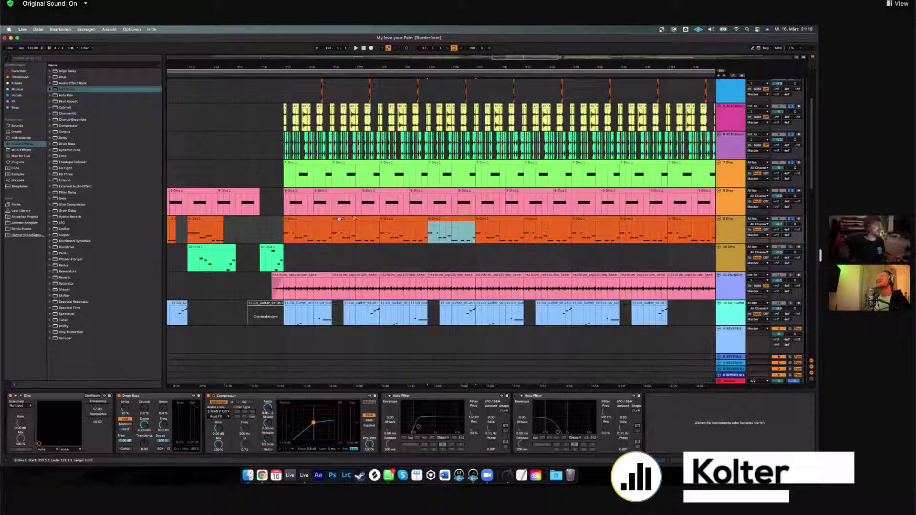
{"action": "left_click", "coordinate": [308, 228]}
{"action": "key", "text": "space"}
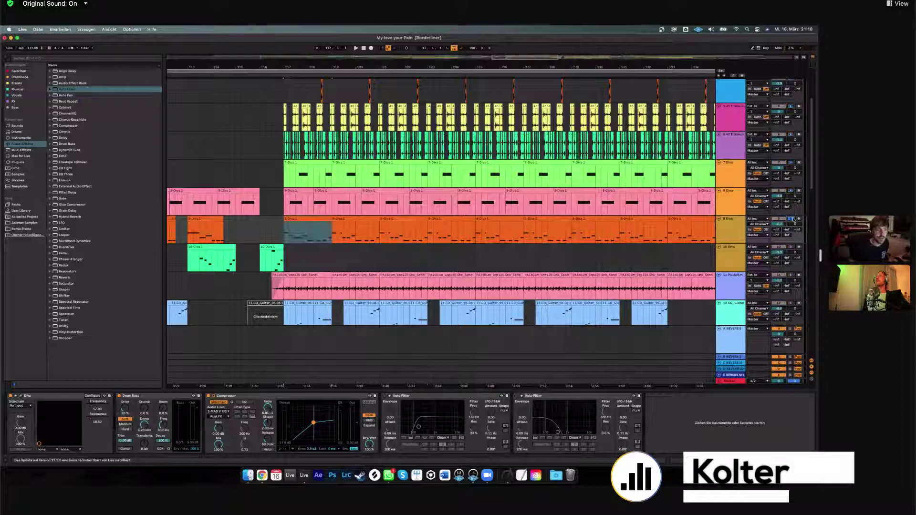
{"action": "scroll", "coordinate": [489, 215], "scroll_direction": "up", "scroll_amount": 5}
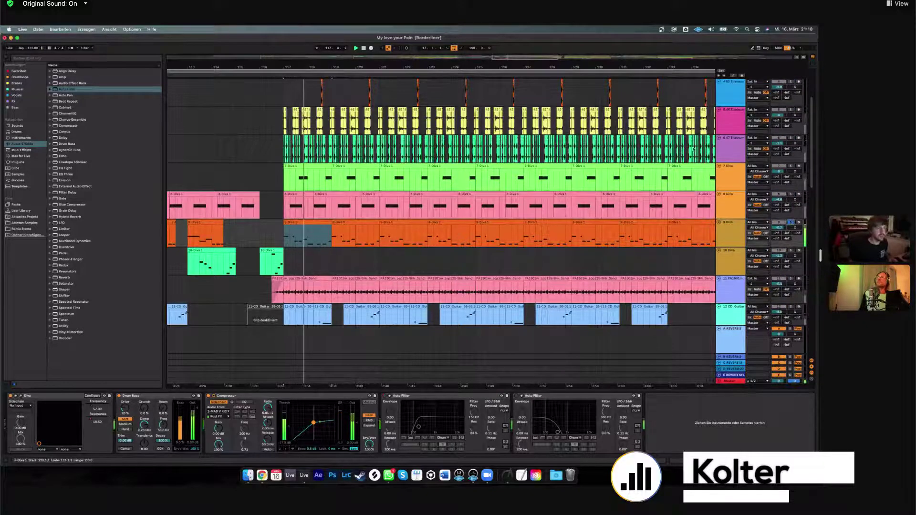
{"action": "scroll", "coordinate": [491, 222], "scroll_direction": "down", "scroll_amount": 5}
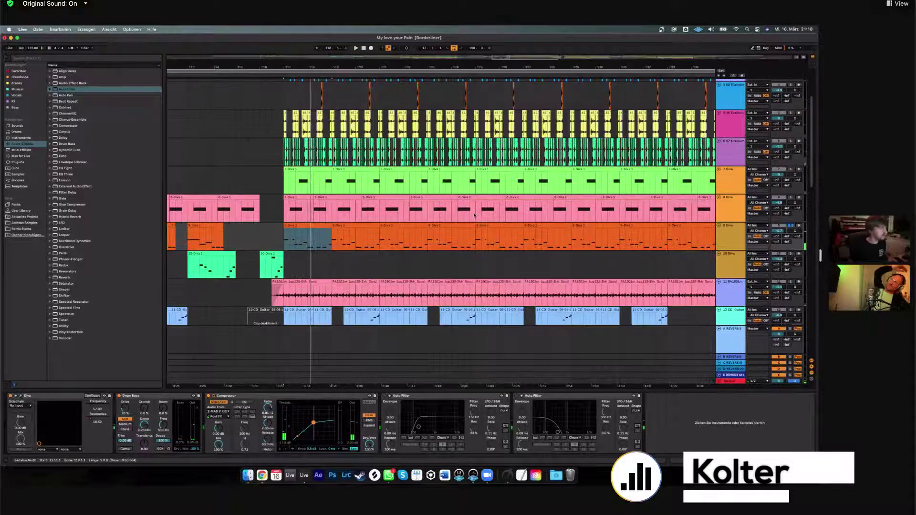
Open the ninth track's MIDI clip at bar 119, try its last note at B1 and return it to C#2.
{"action": "double_click", "coordinate": [372, 224]}
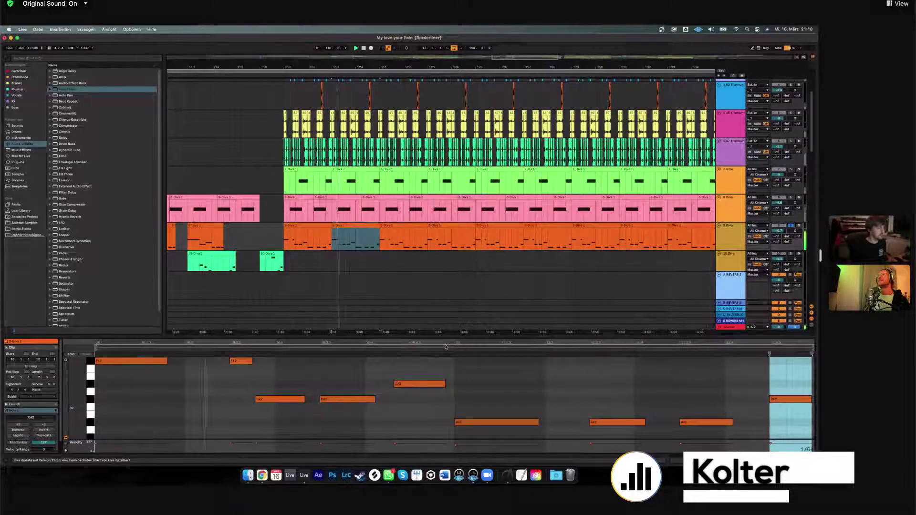
{"action": "left_click_drag", "start_coordinate": [783, 405], "coordinate": [783, 421]}
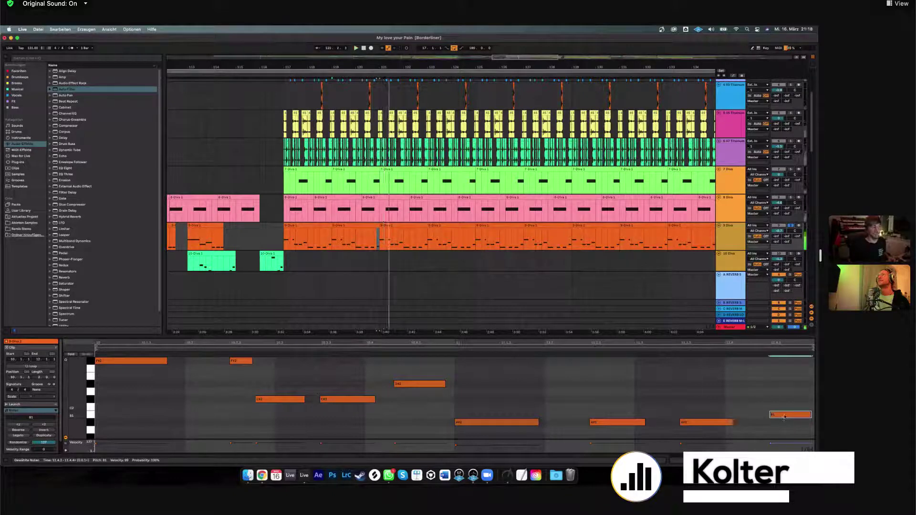
{"action": "left_click_drag", "start_coordinate": [784, 415], "coordinate": [784, 399]}
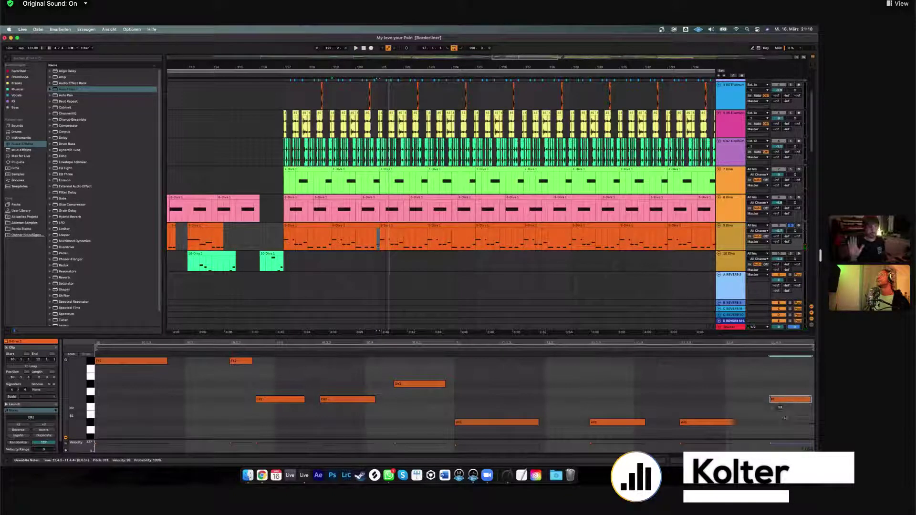
Add the drum, seventh and eighth tracks to the ninth track's solo and play the combined groove from bar 117.
{"action": "left_click", "coordinate": [327, 226]}
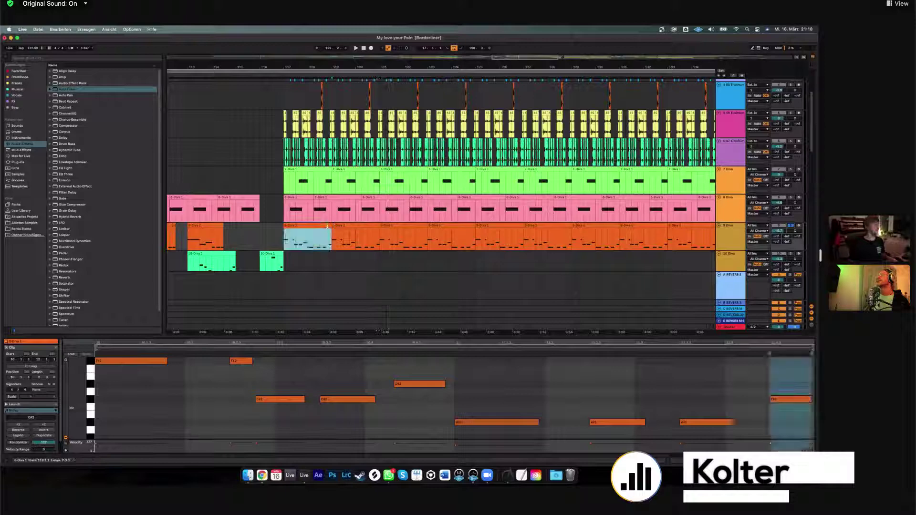
{"action": "key", "text": "space"}
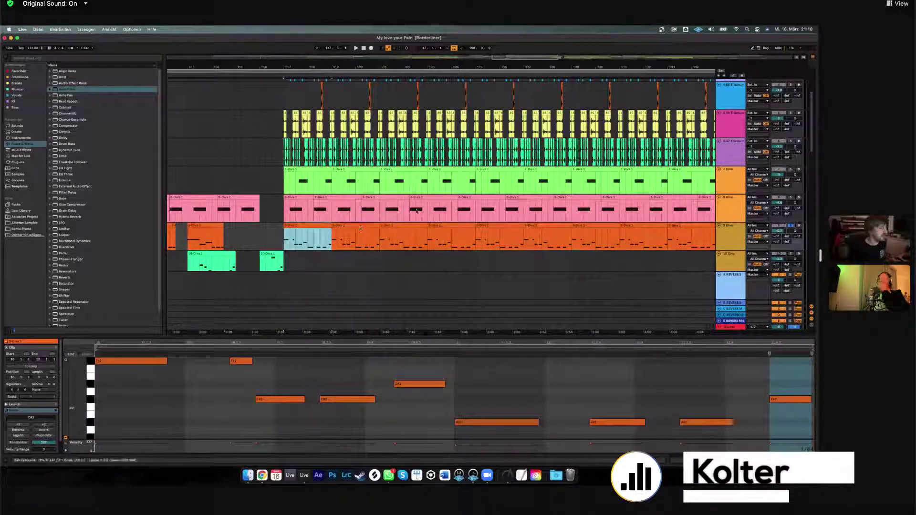
{"action": "left_click", "coordinate": [790, 197]}
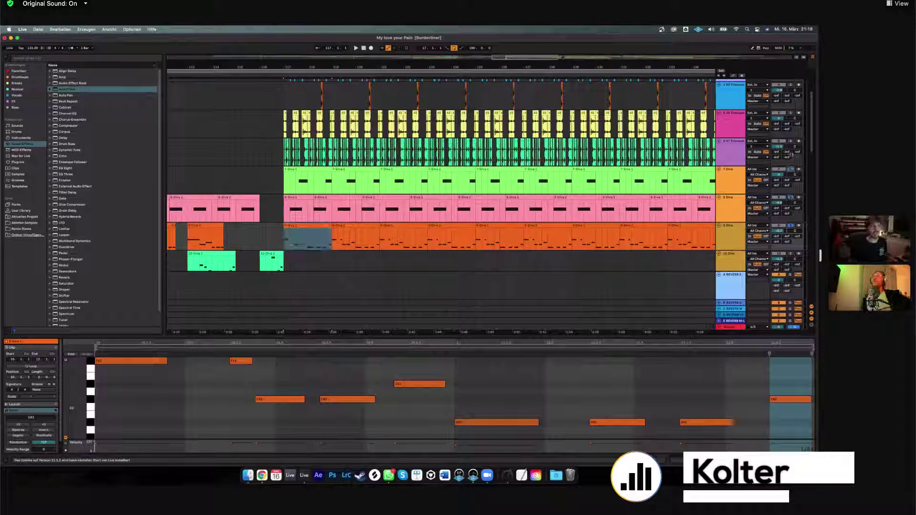
{"action": "scroll", "coordinate": [792, 141], "scroll_direction": "up", "scroll_amount": 3}
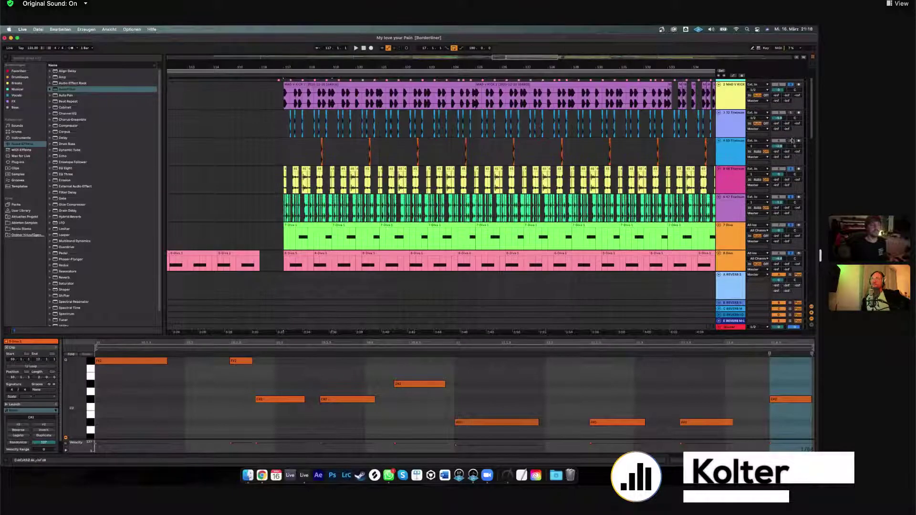
{"action": "scroll", "coordinate": [784, 126], "scroll_direction": "up", "scroll_amount": 1}
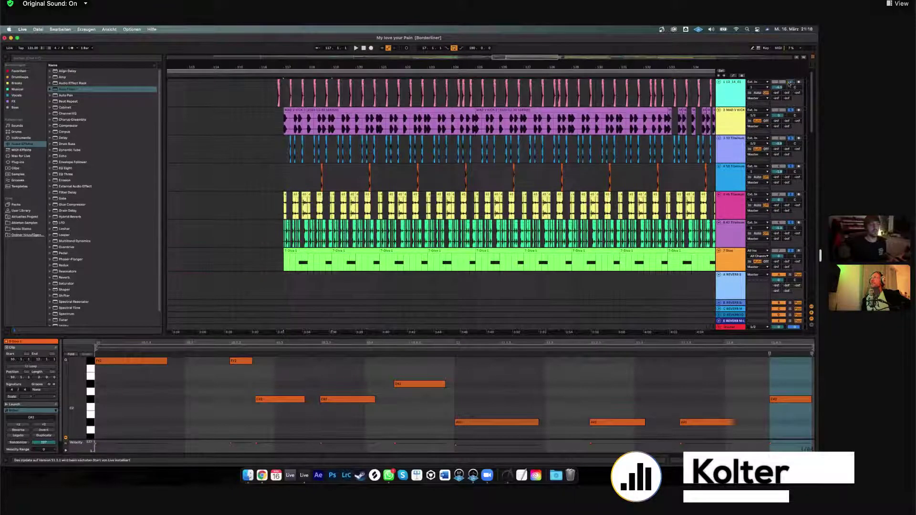
{"action": "scroll", "coordinate": [480, 185], "scroll_direction": "down", "scroll_amount": 4}
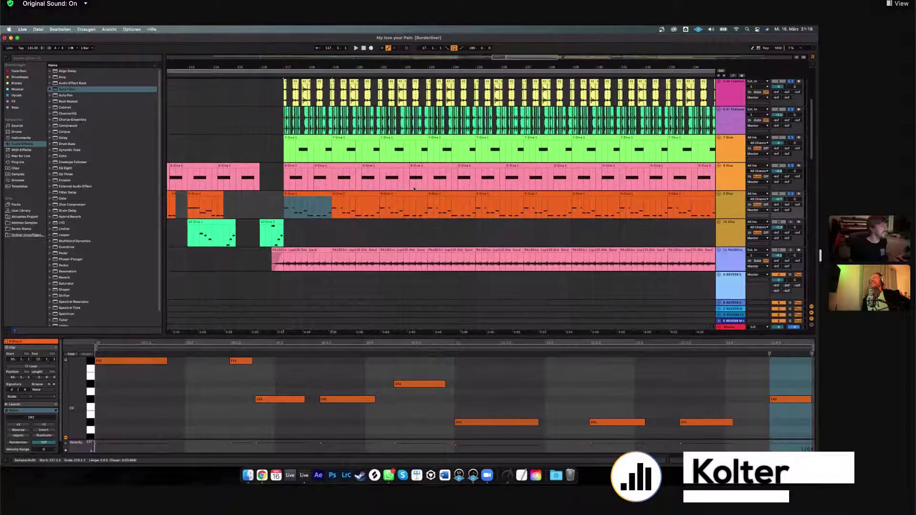
{"action": "scroll", "coordinate": [481, 185], "scroll_direction": "down", "scroll_amount": 2}
{"action": "left_click", "coordinate": [284, 206]}
{"action": "key", "text": "space"}
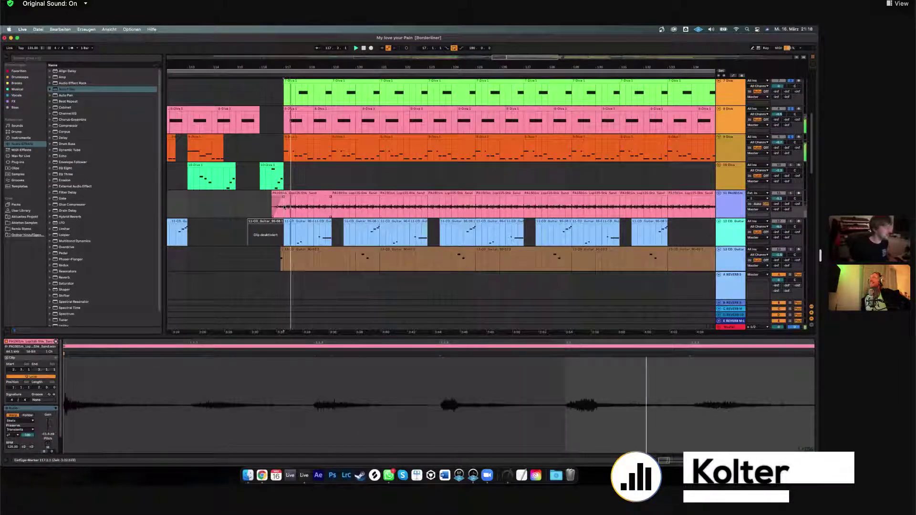
Survey the Diva, guitar and audio loop clips across the arrangement while the soloed groove plays.
{"action": "scroll", "coordinate": [315, 206], "scroll_direction": "down", "scroll_amount": 3}
{"action": "scroll", "coordinate": [315, 206], "scroll_direction": "down", "scroll_amount": 1}
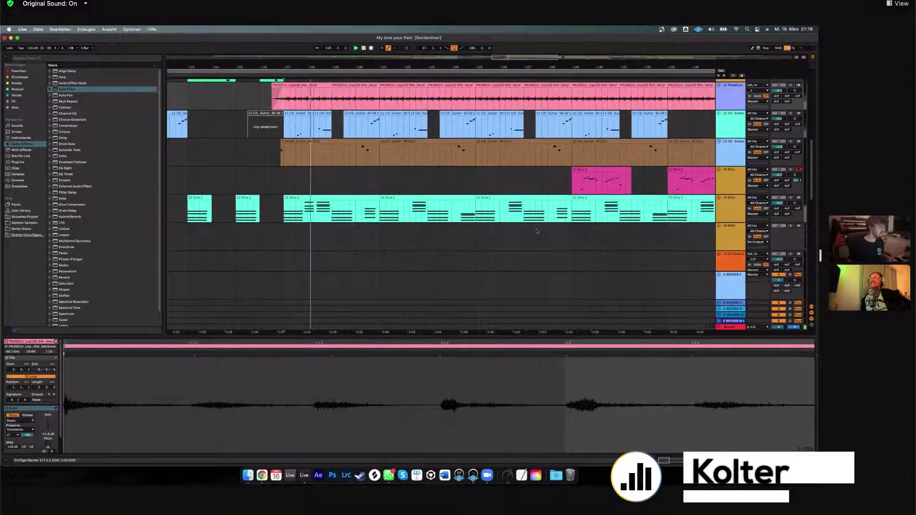
{"action": "scroll", "coordinate": [540, 225], "scroll_direction": "up", "scroll_amount": 1}
{"action": "scroll", "coordinate": [554, 230], "scroll_direction": "up", "scroll_amount": 2}
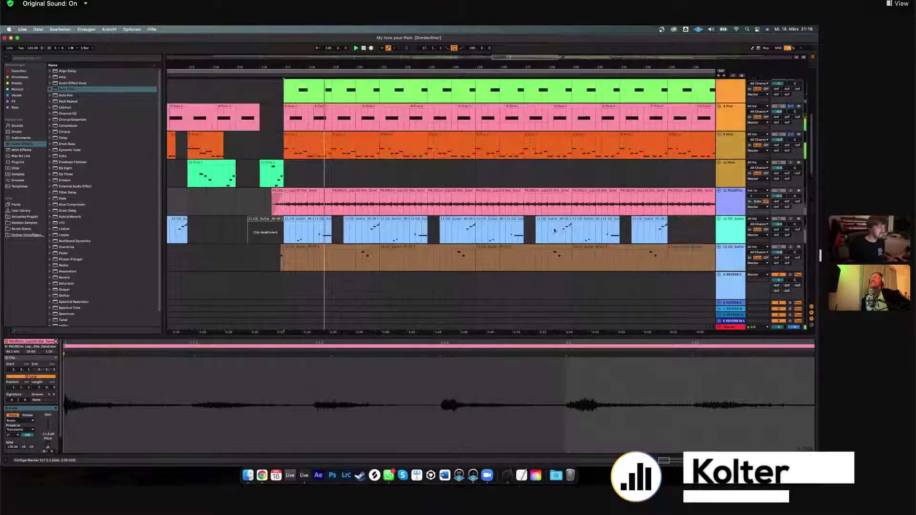
{"action": "scroll", "coordinate": [555, 230], "scroll_direction": "up", "scroll_amount": 1}
{"action": "scroll", "coordinate": [467, 191], "scroll_direction": "down", "scroll_amount": 1}
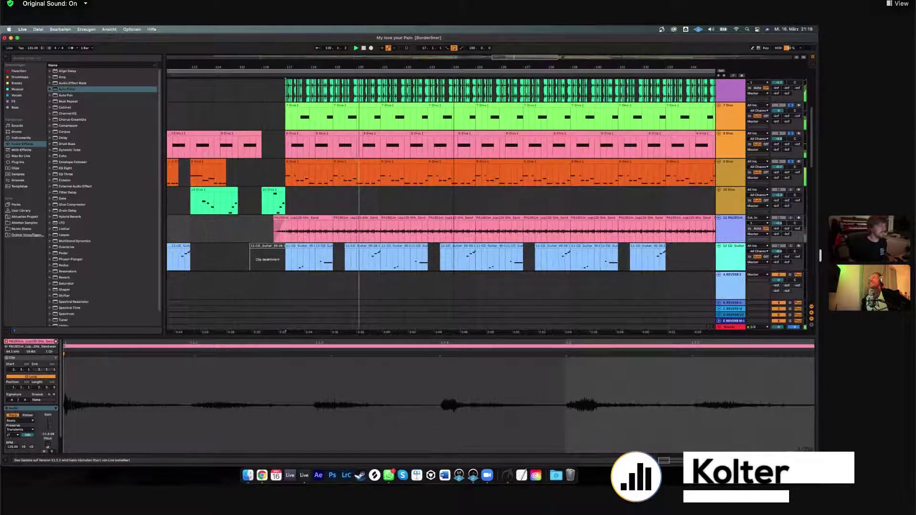
{"action": "scroll", "coordinate": [467, 190], "scroll_direction": "down", "scroll_amount": 5}
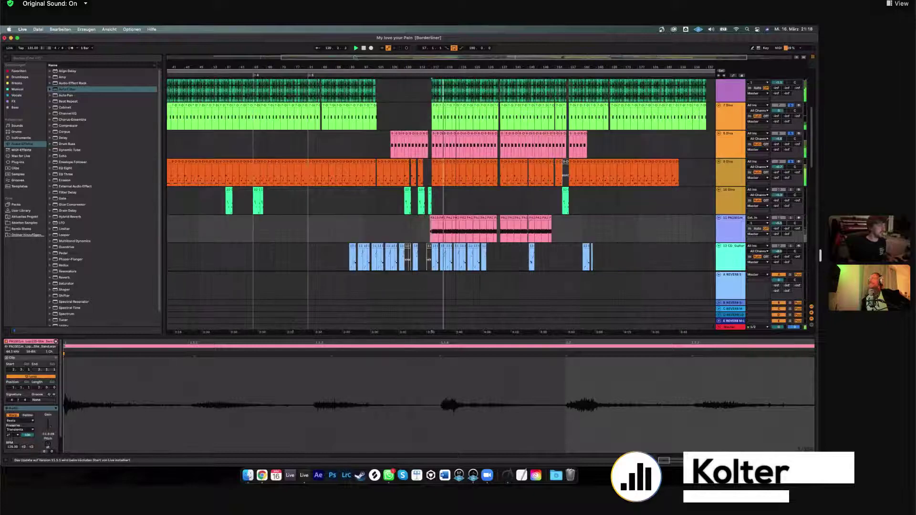
{"action": "scroll", "coordinate": [304, 208], "scroll_direction": "up", "scroll_amount": 5}
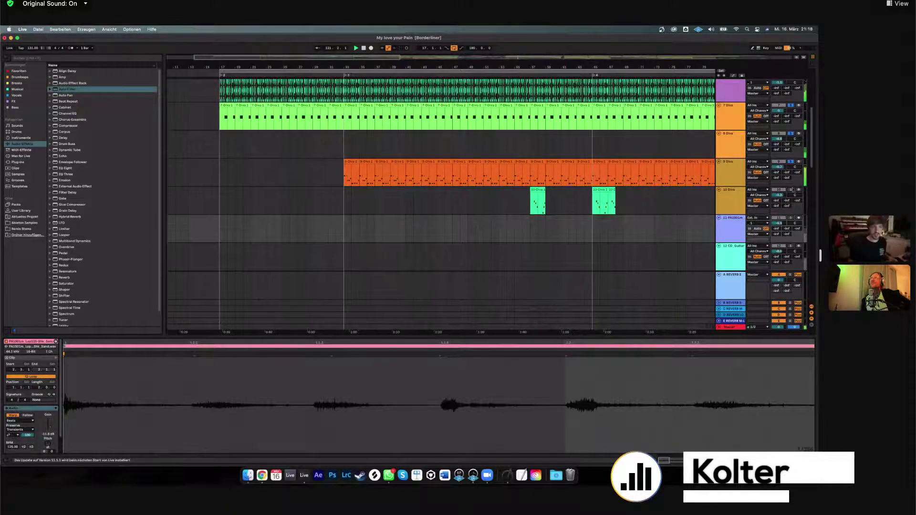
Add the tenth track to the solo, open its green Diva clip at bar 57 and play the part from bar 65.
{"action": "scroll", "coordinate": [679, 194], "scroll_direction": "up", "scroll_amount": 5}
{"action": "left_click", "coordinate": [318, 213]}
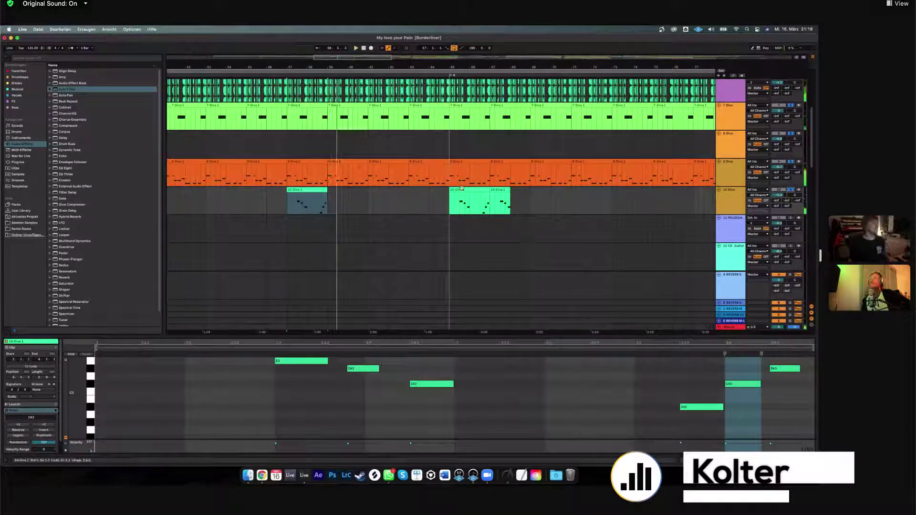
{"action": "left_click", "coordinate": [479, 190]}
{"action": "key", "text": "space"}
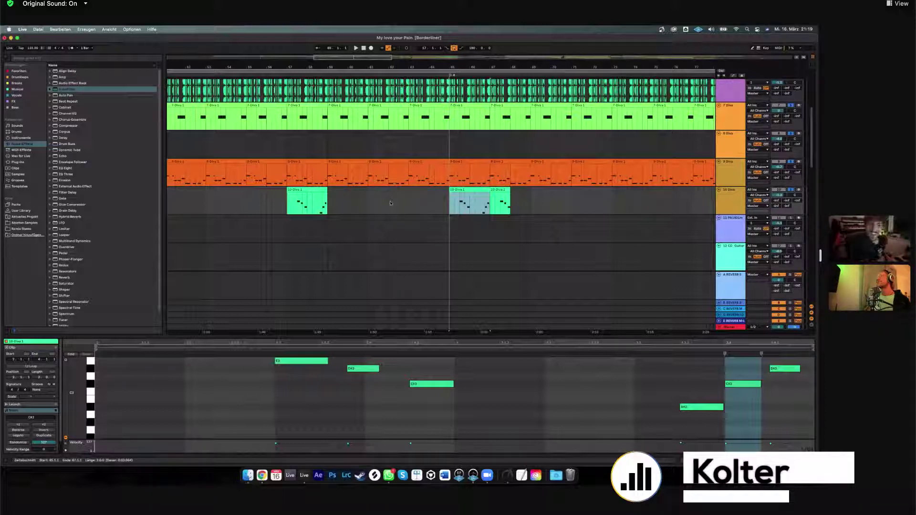
{"action": "key", "text": "space"}
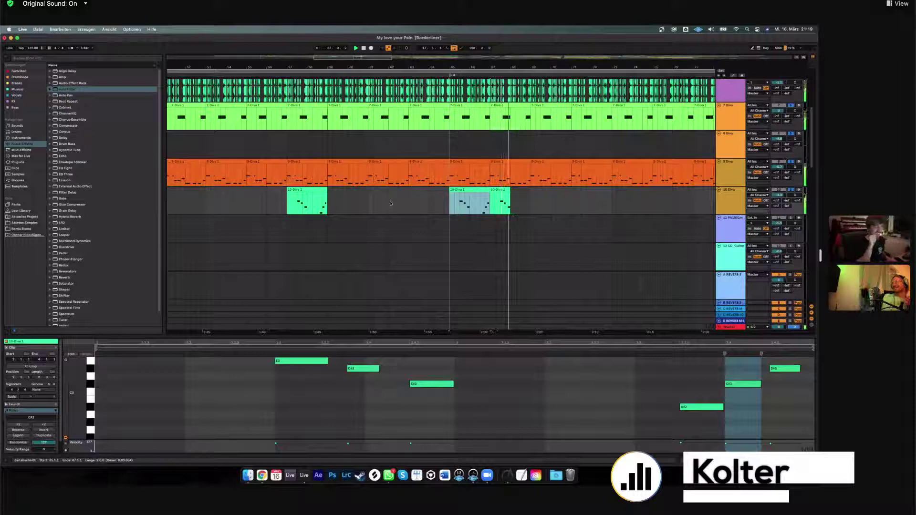
Solo only the eleventh track and play its pink audio loop from bar 117.
{"action": "scroll", "coordinate": [557, 153], "scroll_direction": "down", "scroll_amount": 3}
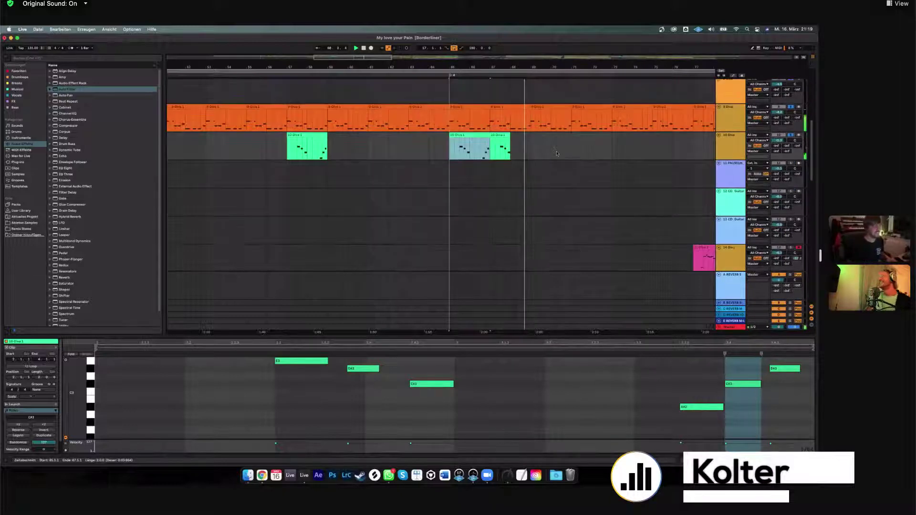
{"action": "scroll", "coordinate": [556, 154], "scroll_direction": "down", "scroll_amount": 9}
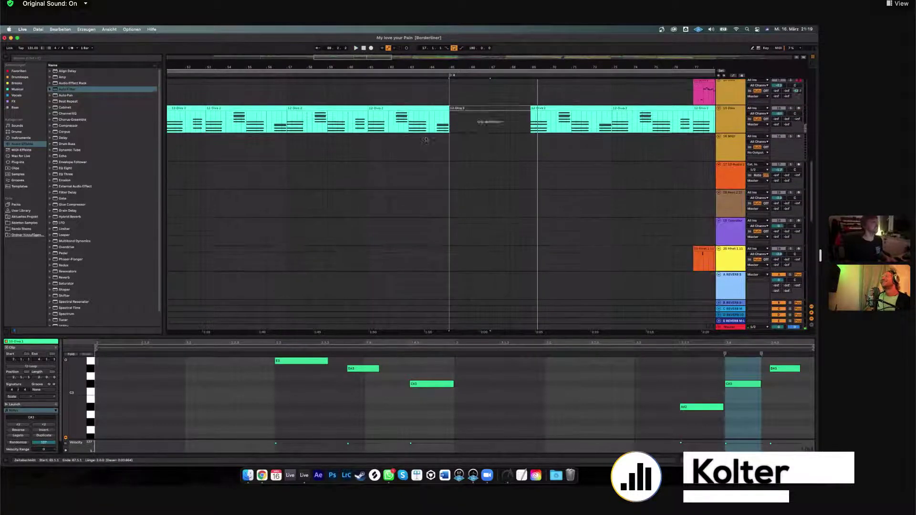
{"action": "scroll", "coordinate": [425, 140], "scroll_direction": "up", "scroll_amount": 10}
{"action": "scroll", "coordinate": [475, 174], "scroll_direction": "up", "scroll_amount": 3}
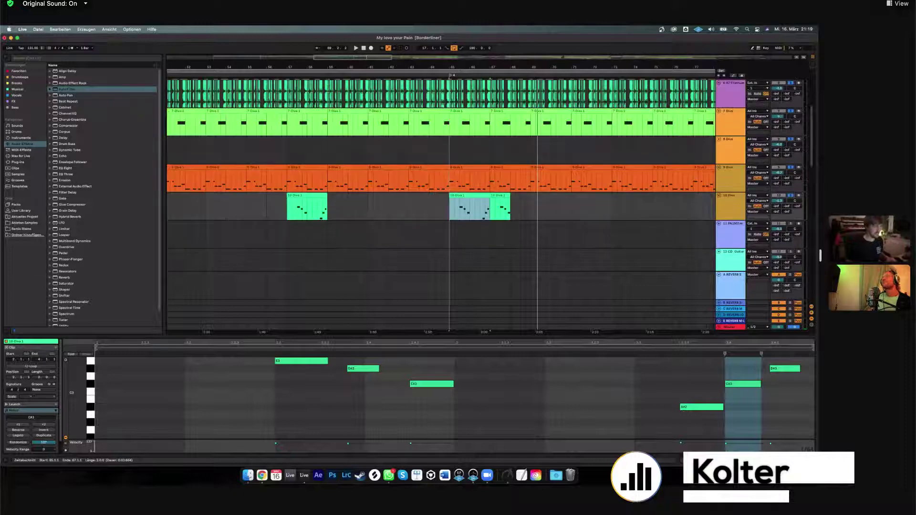
{"action": "scroll", "coordinate": [475, 174], "scroll_direction": "down", "scroll_amount": 5}
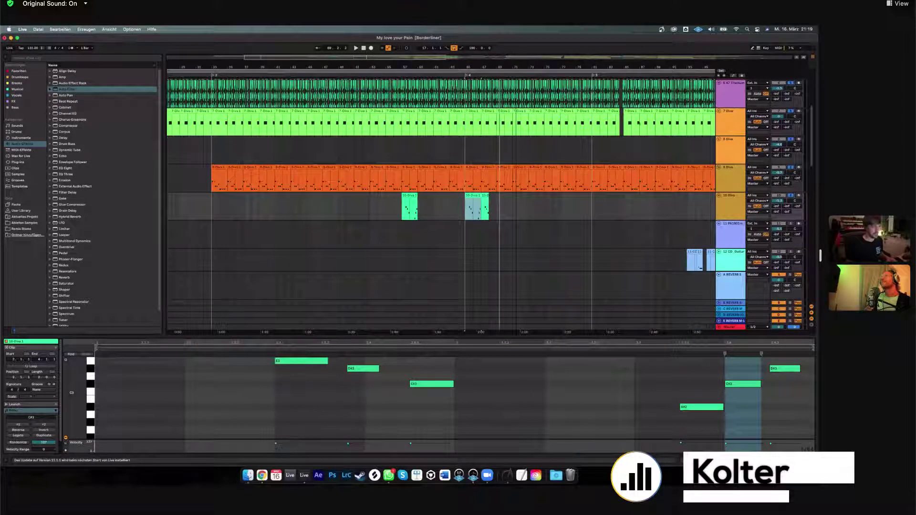
{"action": "scroll", "coordinate": [511, 256], "scroll_direction": "down", "scroll_amount": 4}
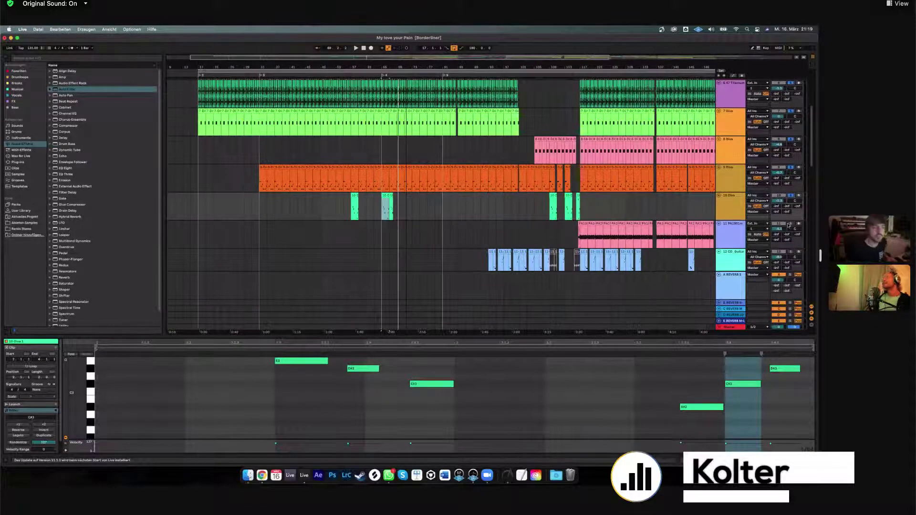
{"action": "left_click", "coordinate": [580, 234]}
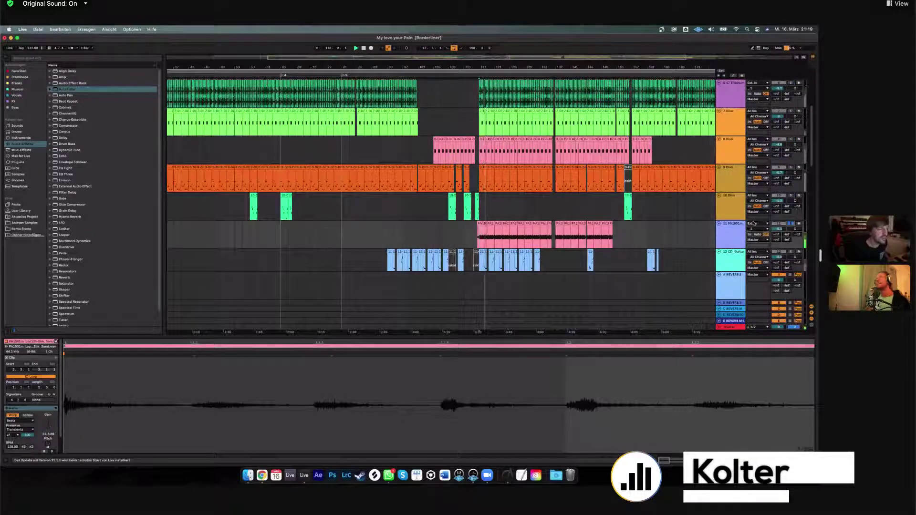
Release the eleventh track's solo to hear the full mix, and place the insert marker at bar 69 on the fifteenth track.
{"action": "scroll", "coordinate": [739, 213], "scroll_direction": "down", "scroll_amount": 1}
{"action": "scroll", "coordinate": [793, 130], "scroll_direction": "down", "scroll_amount": 5}
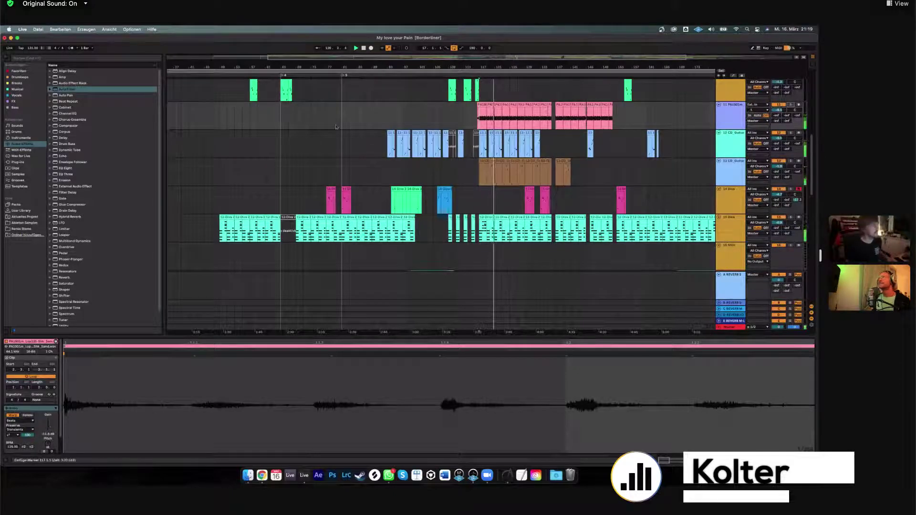
{"action": "scroll", "coordinate": [366, 85], "scroll_direction": "up", "scroll_amount": 2}
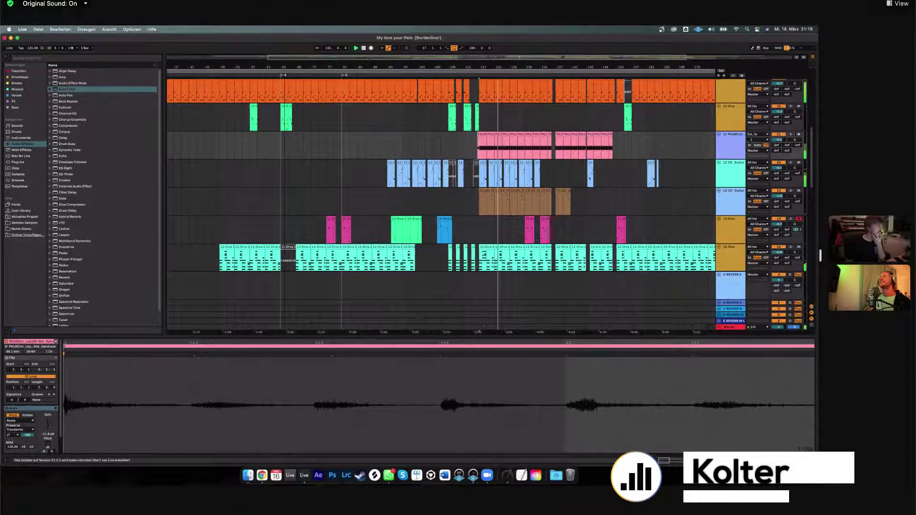
{"action": "left_click_drag", "start_coordinate": [366, 60], "coordinate": [366, 67]}
{"action": "left_click_drag", "start_coordinate": [300, 62], "coordinate": [302, 77]}
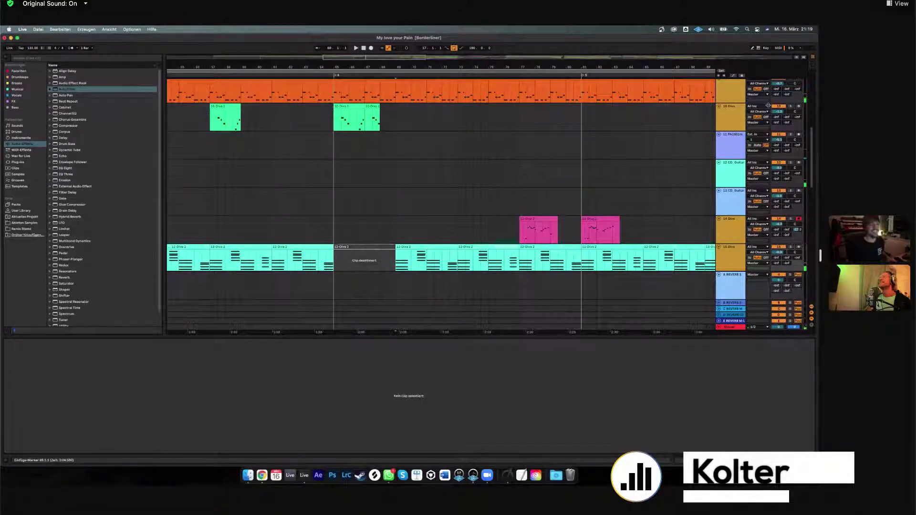
Solo the drum tracks and the fifteenth track's Diva.
{"action": "scroll", "coordinate": [768, 106], "scroll_direction": "up", "scroll_amount": 1}
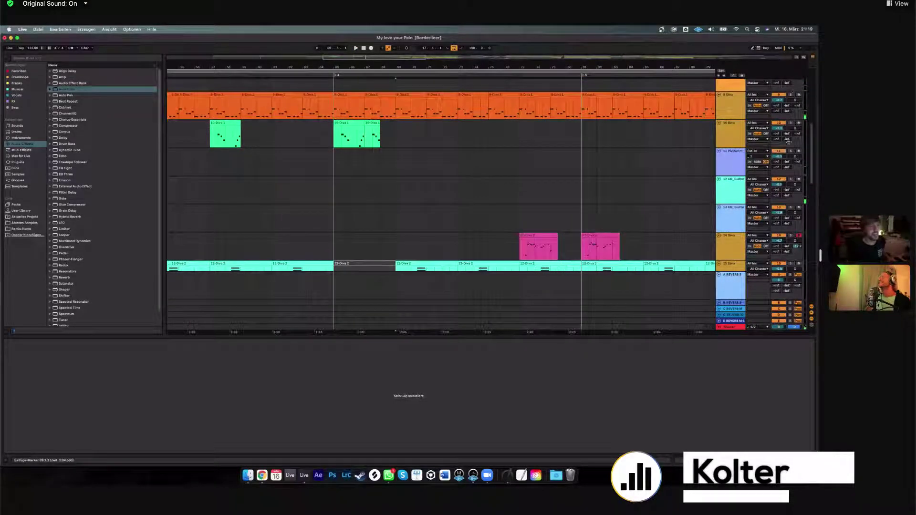
{"action": "scroll", "coordinate": [788, 143], "scroll_direction": "up", "scroll_amount": 8}
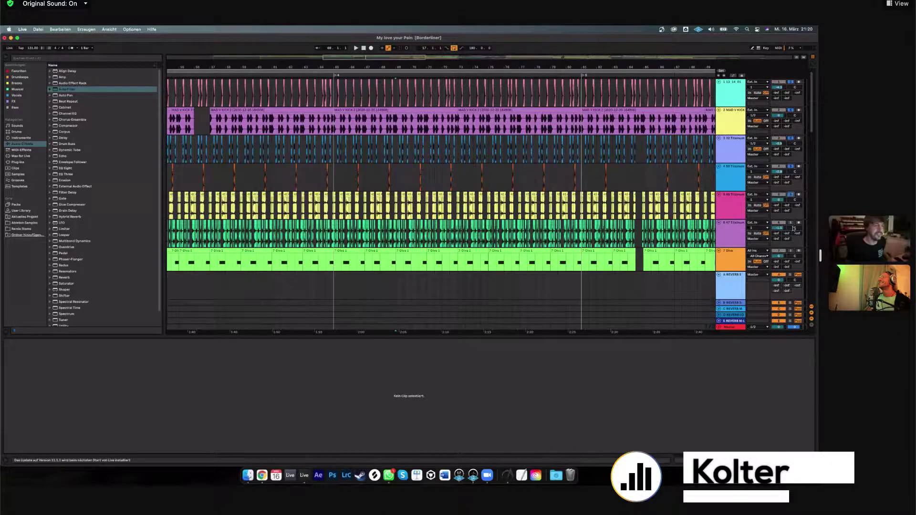
{"action": "left_click", "coordinate": [790, 223]}
{"action": "left_click", "coordinate": [790, 250]}
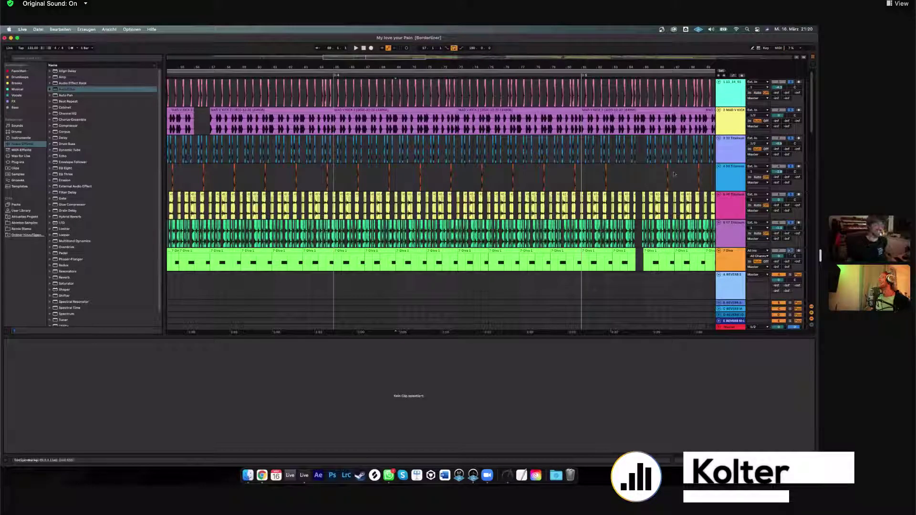
{"action": "scroll", "coordinate": [791, 175], "scroll_direction": "down", "scroll_amount": 5}
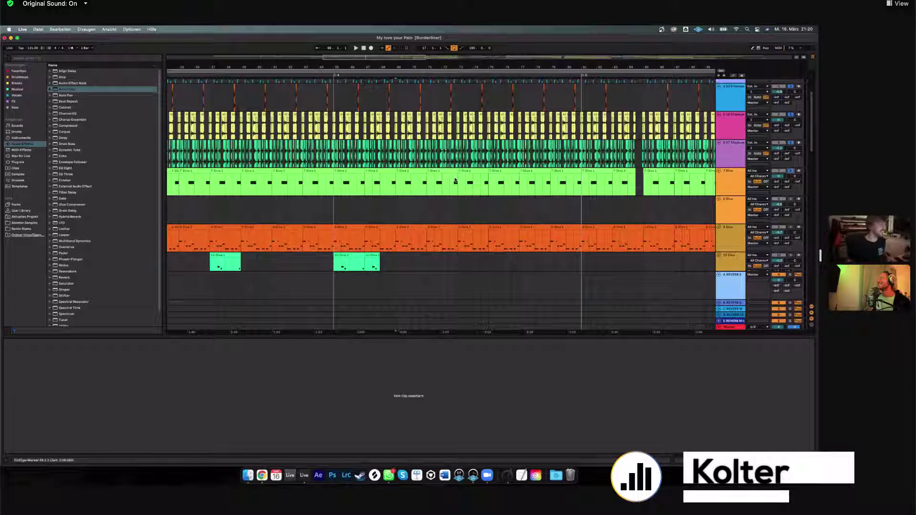
{"action": "scroll", "coordinate": [554, 157], "scroll_direction": "down", "scroll_amount": 8}
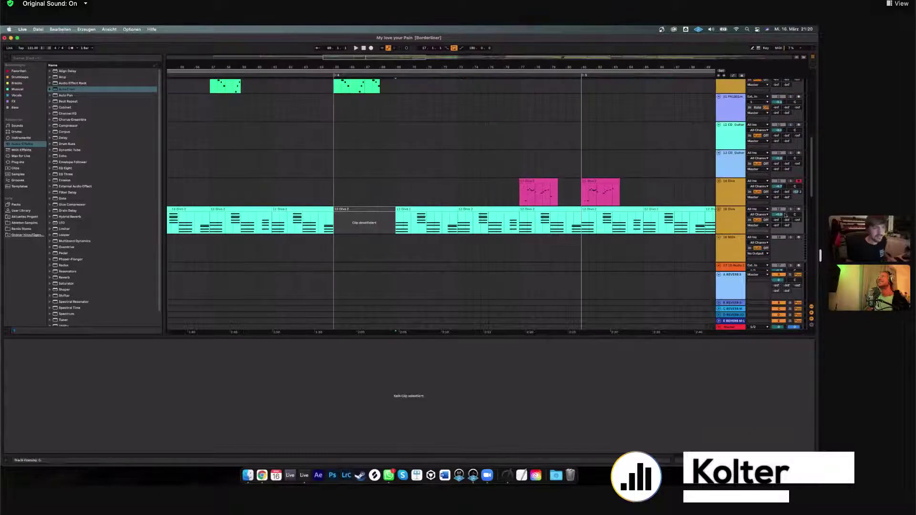
{"action": "left_click", "coordinate": [438, 157]}
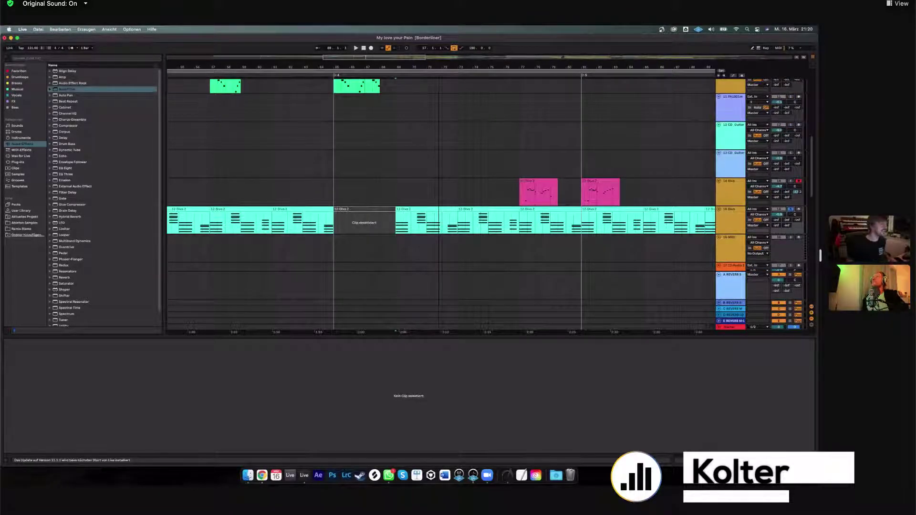
Open the fifteenth track's first Diva clip at bar 49 and play its chords from there.
{"action": "key", "text": "minus"}
{"action": "key", "text": "minus"}
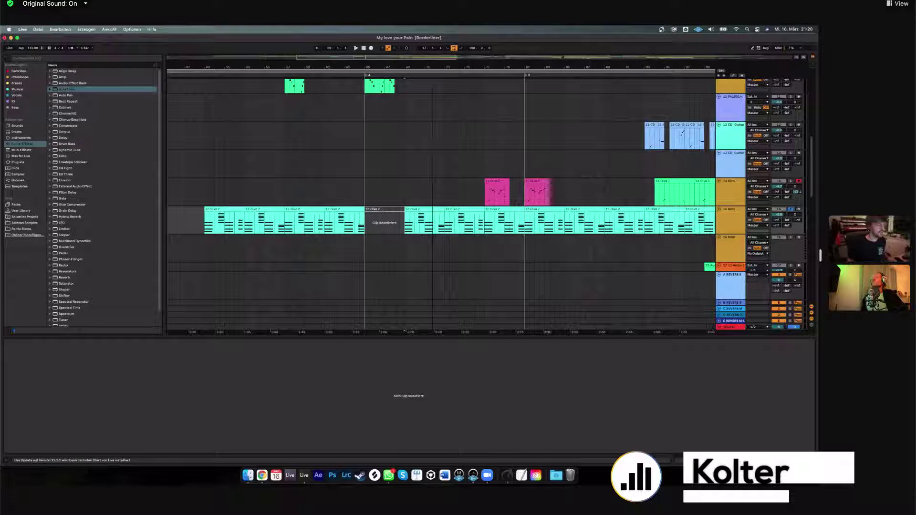
{"action": "scroll", "coordinate": [330, 87], "scroll_direction": "left", "scroll_amount": 5}
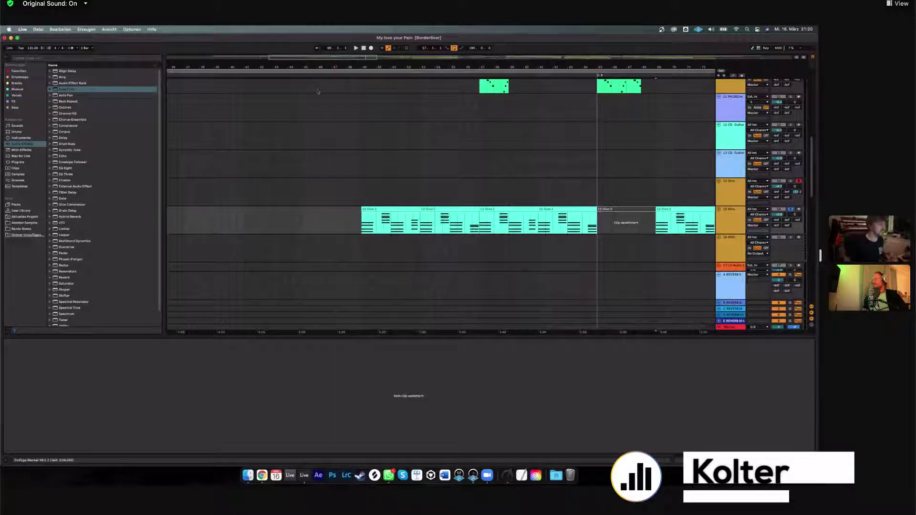
{"action": "left_click", "coordinate": [374, 209]}
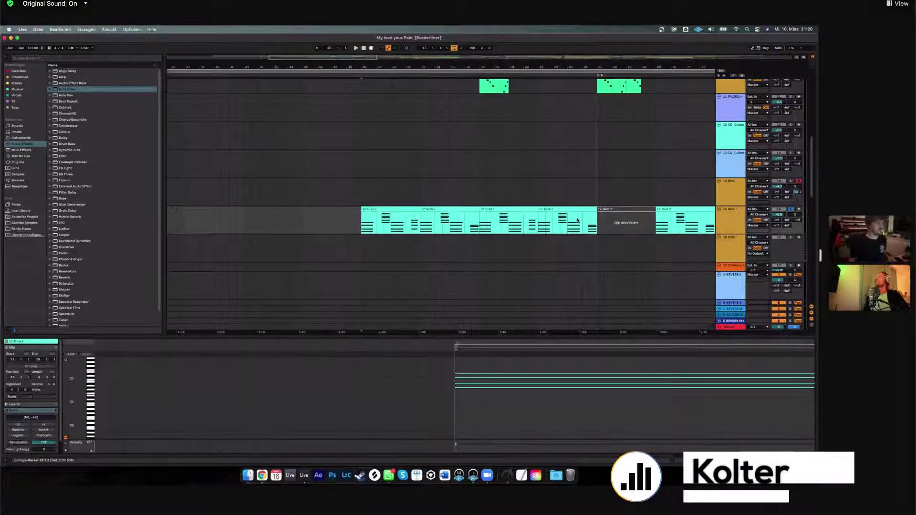
{"action": "scroll", "coordinate": [571, 210], "scroll_direction": "down", "scroll_amount": 5}
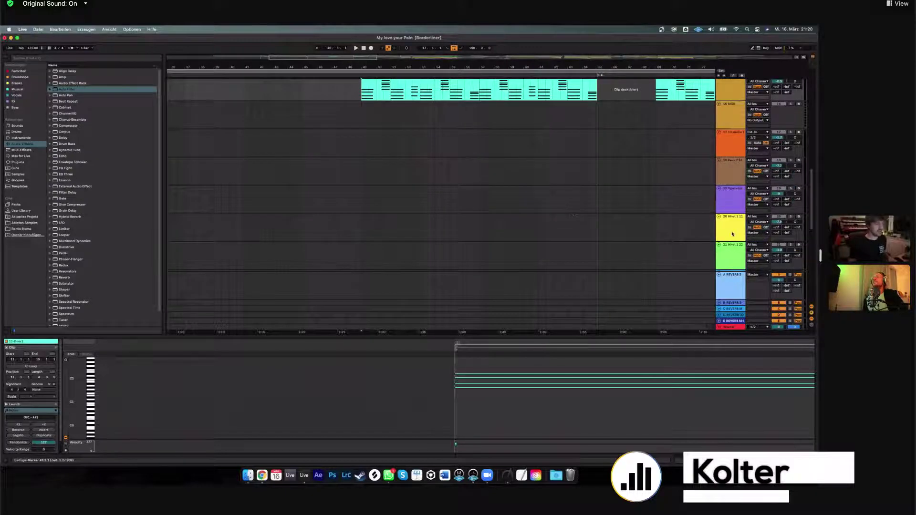
{"action": "scroll", "coordinate": [741, 230], "scroll_direction": "up", "scroll_amount": 5}
{"action": "key", "text": "space"}
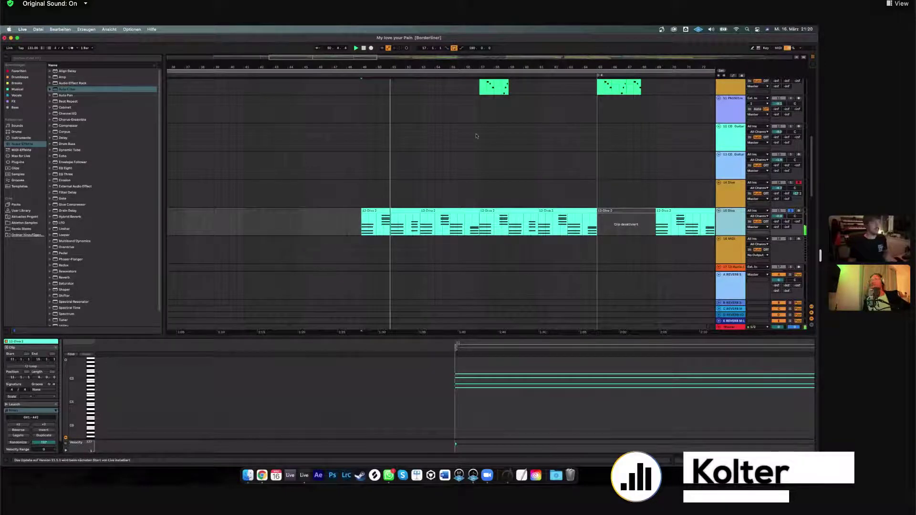
Show the fifteenth track's Diva, Drum Buss, EQ Eight, Compressor and Limiter devices, and open its chord clip at bar 57.
{"action": "left_click", "coordinate": [332, 207]}
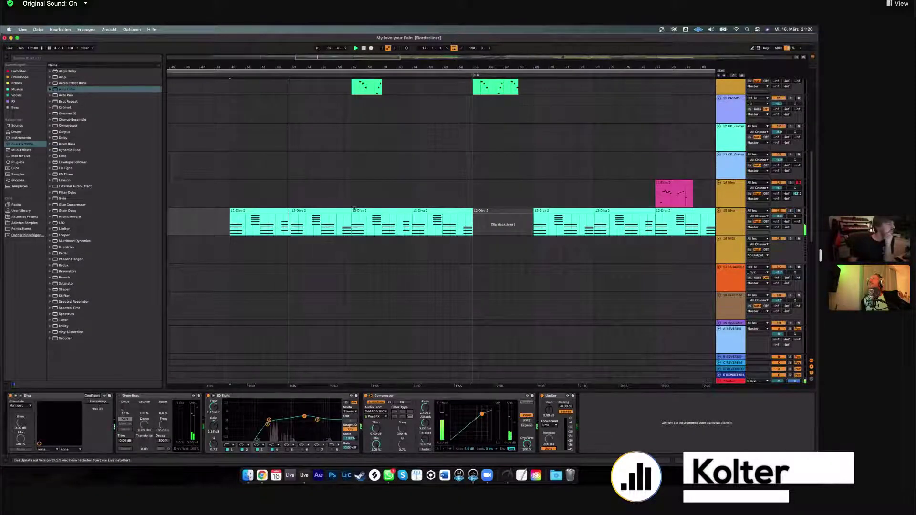
{"action": "scroll", "coordinate": [435, 219], "scroll_direction": "down", "scroll_amount": 4}
{"action": "scroll", "coordinate": [798, 189], "scroll_direction": "up", "scroll_amount": 2}
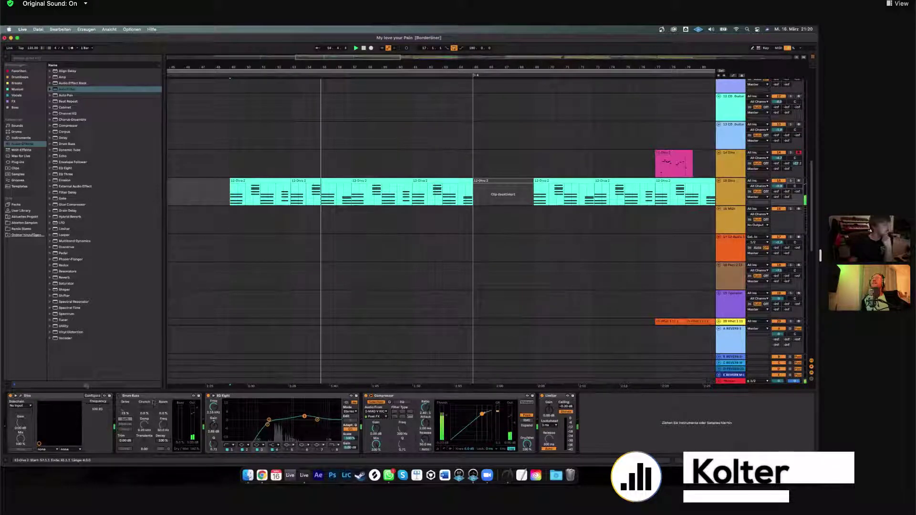
{"action": "left_click", "coordinate": [382, 194]}
{"action": "double_click", "coordinate": [381, 194]}
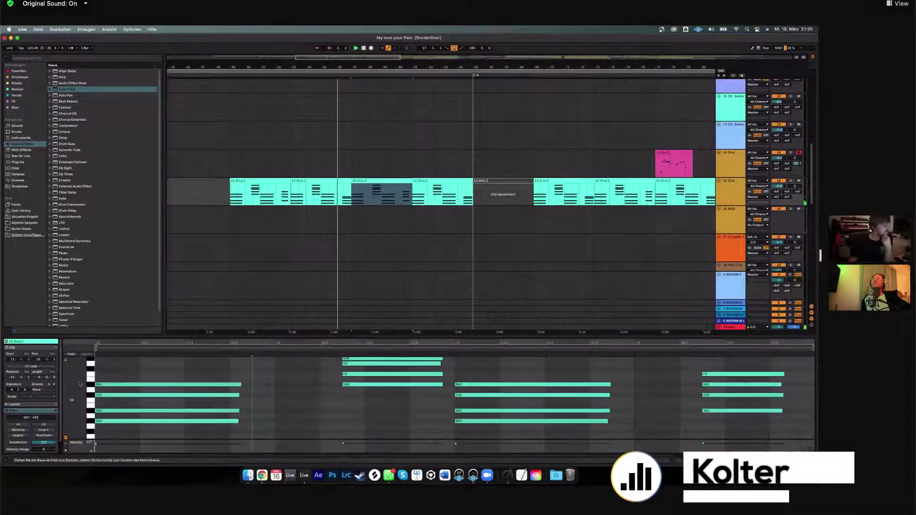
{"action": "scroll", "coordinate": [80, 383], "scroll_direction": "up", "scroll_amount": 1}
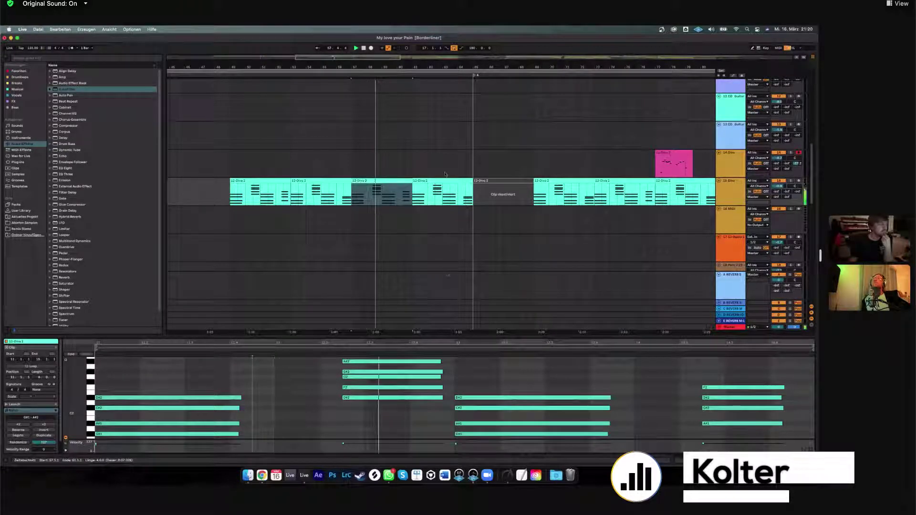
Survey the arrangement beyond bar 57, checking the upcoming guitar, Diva, audio and percussion clips and the Diva tracks above.
{"action": "scroll", "coordinate": [444, 173], "scroll_direction": "right", "scroll_amount": 3}
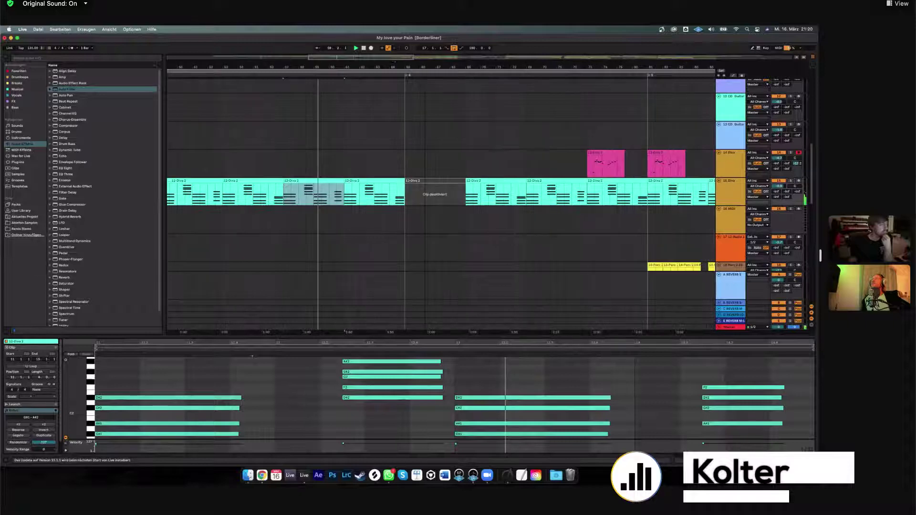
{"action": "scroll", "coordinate": [454, 156], "scroll_direction": "right", "scroll_amount": 10}
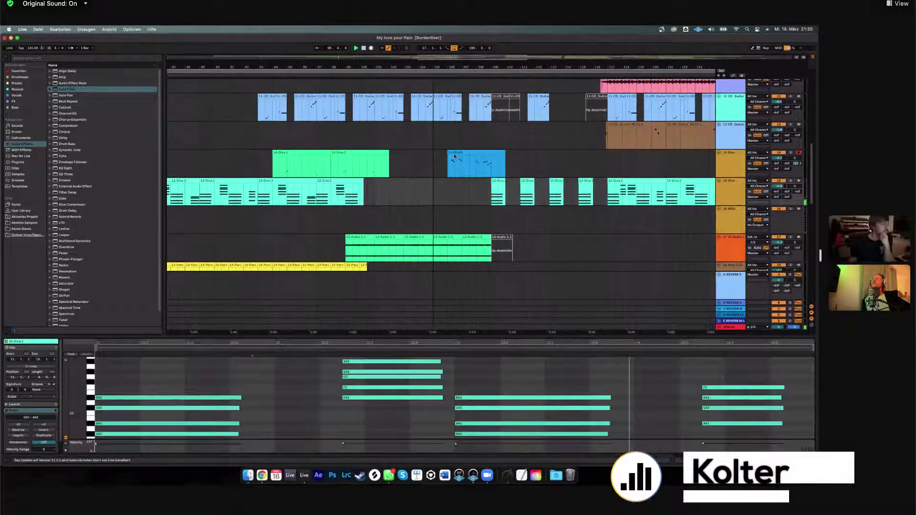
{"action": "scroll", "coordinate": [454, 153], "scroll_direction": "down", "scroll_amount": 7}
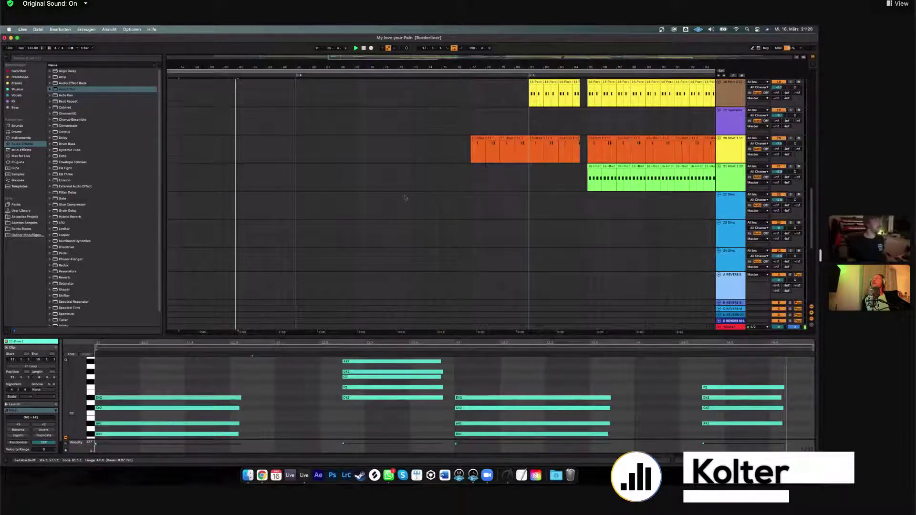
{"action": "scroll", "coordinate": [405, 197], "scroll_direction": "up", "scroll_amount": 6}
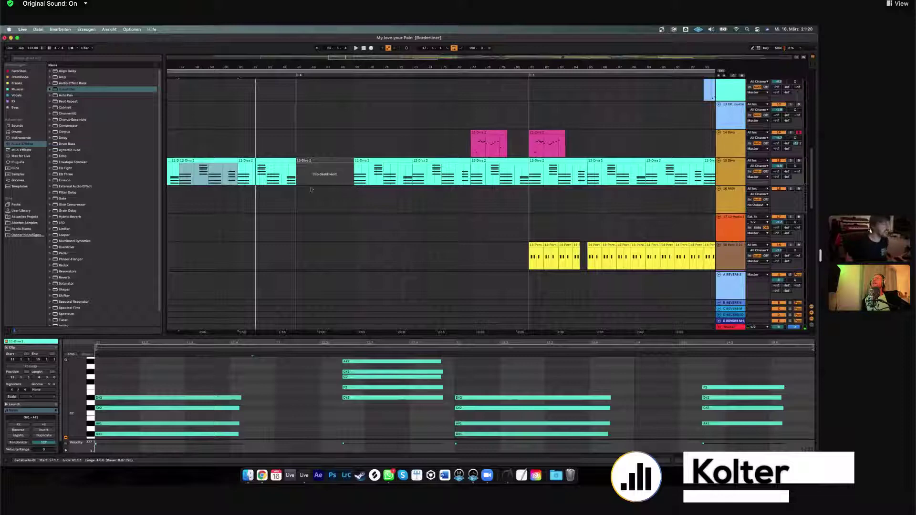
{"action": "scroll", "coordinate": [311, 189], "scroll_direction": "up", "scroll_amount": 1}
{"action": "scroll", "coordinate": [291, 220], "scroll_direction": "up", "scroll_amount": 2}
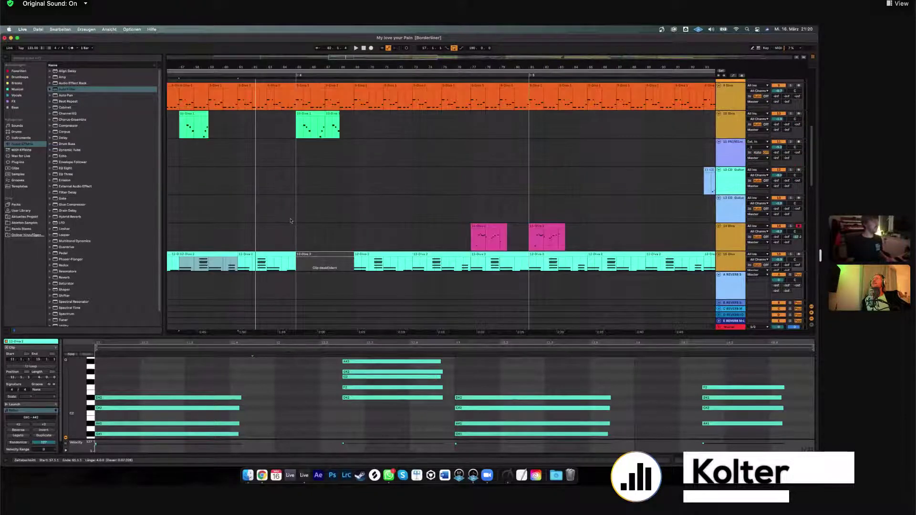
{"action": "scroll", "coordinate": [309, 220], "scroll_direction": "up", "scroll_amount": 3}
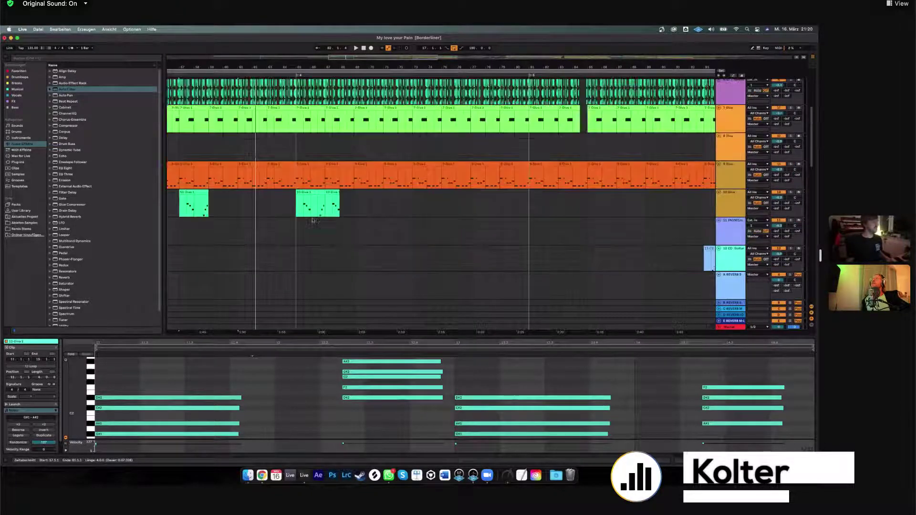
Play the full mix from just before bar 65 and examine the Diva clips on the tenth, fourteenth and fifteenth tracks.
{"action": "scroll", "coordinate": [334, 219], "scroll_direction": "down", "scroll_amount": 4}
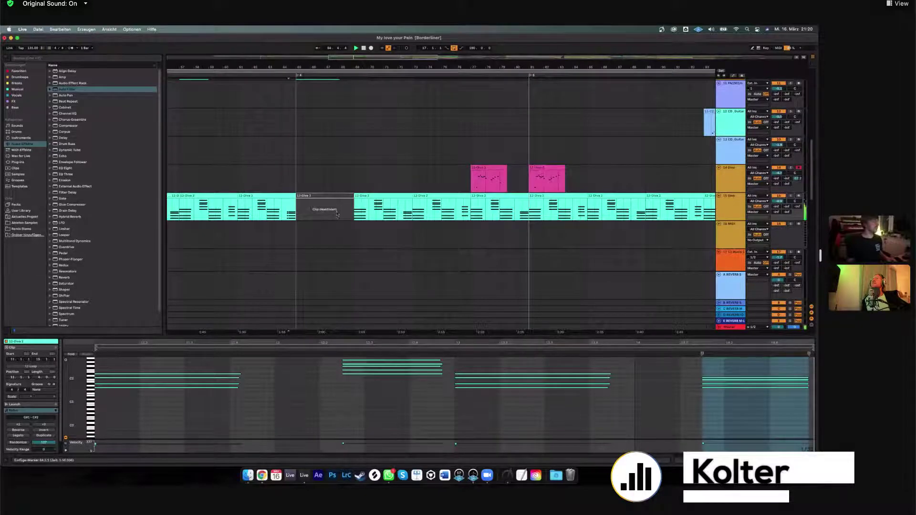
{"action": "scroll", "coordinate": [341, 205], "scroll_direction": "down", "scroll_amount": 2}
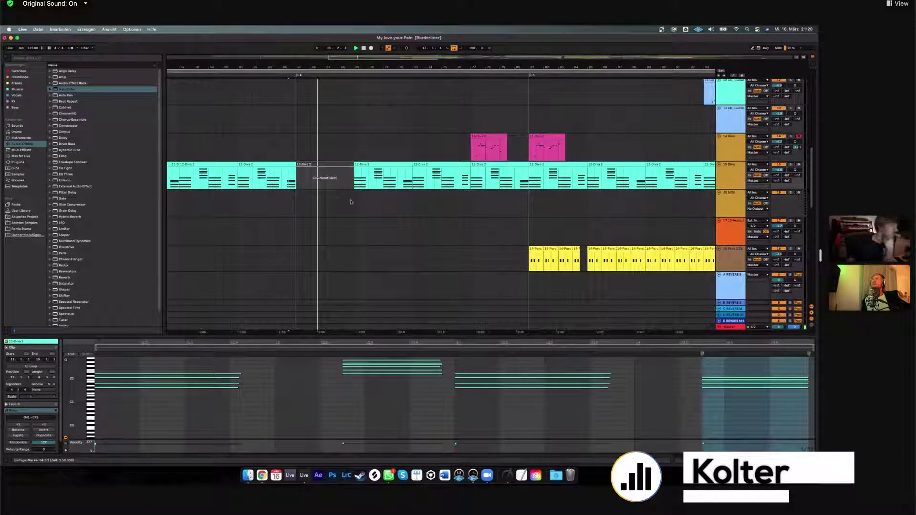
{"action": "scroll", "coordinate": [347, 200], "scroll_direction": "up", "scroll_amount": 5}
{"action": "scroll", "coordinate": [381, 195], "scroll_direction": "down", "scroll_amount": 3}
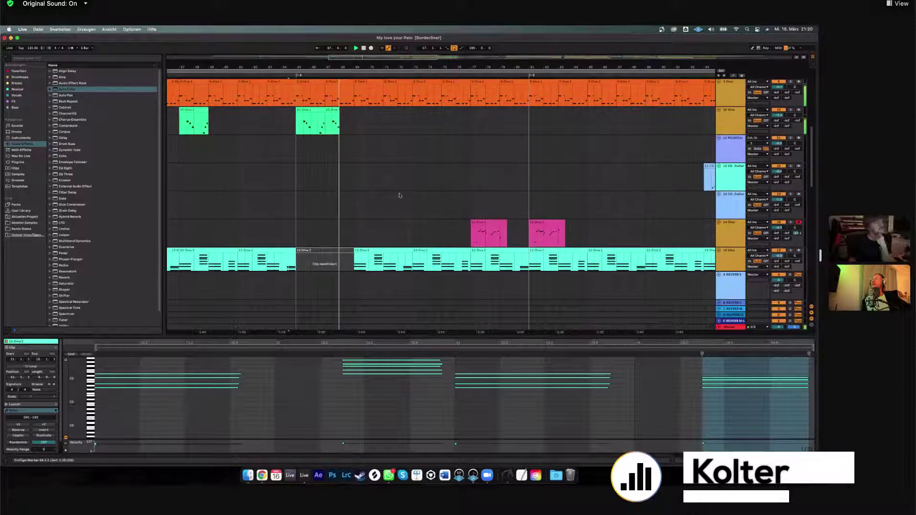
{"action": "scroll", "coordinate": [400, 195], "scroll_direction": "down", "scroll_amount": 3}
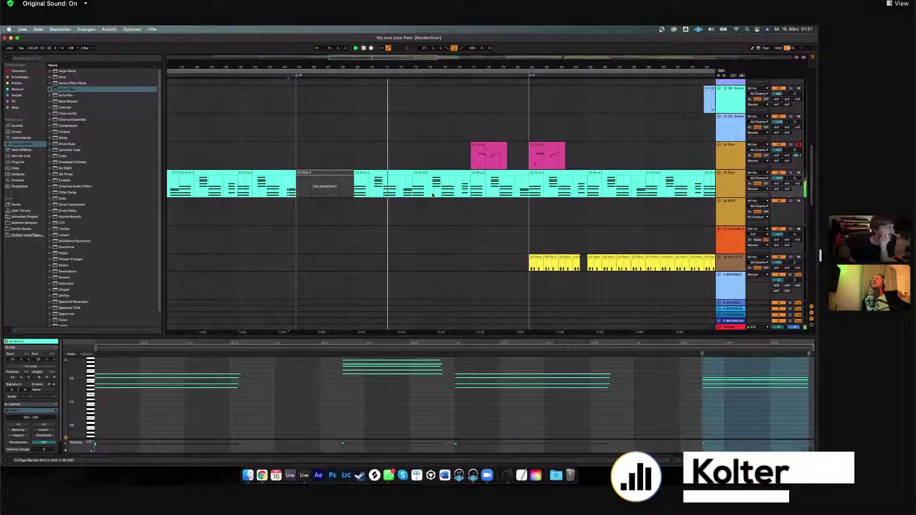
{"action": "scroll", "coordinate": [432, 194], "scroll_direction": "down", "scroll_amount": 2}
{"action": "scroll", "coordinate": [431, 193], "scroll_direction": "up", "scroll_amount": 3}
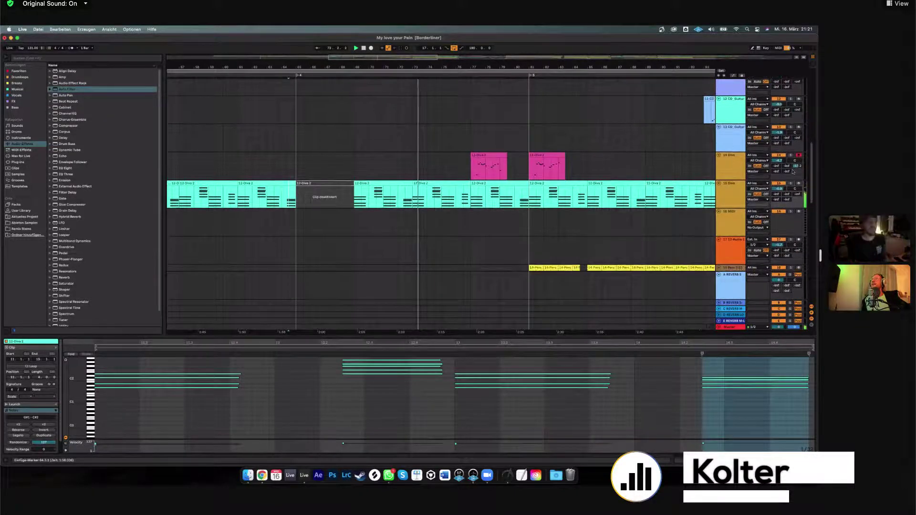
{"action": "scroll", "coordinate": [285, 172], "scroll_direction": "down", "scroll_amount": 2}
Solo the fifteenth track, show its device chain, and open its chord clip at bar 69.
{"action": "left_click", "coordinate": [382, 184]}
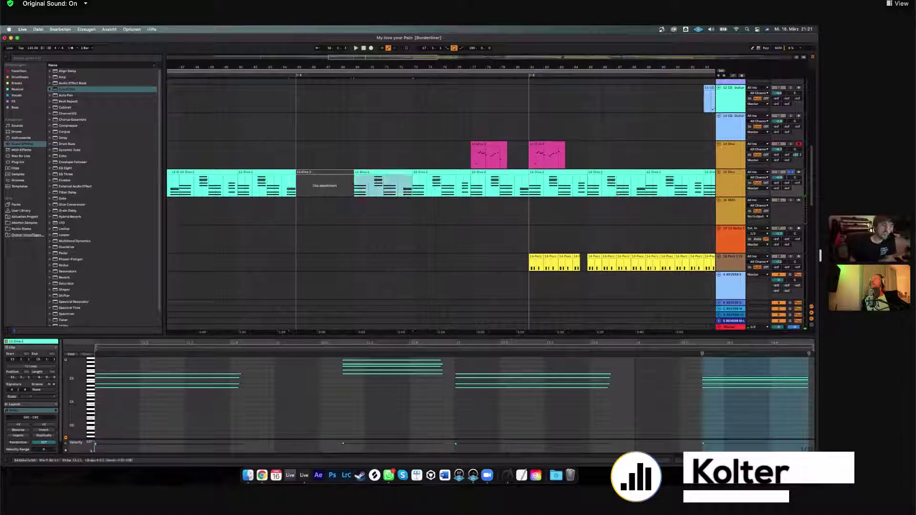
{"action": "left_click", "coordinate": [734, 188]}
{"action": "left_click", "coordinate": [389, 157]}
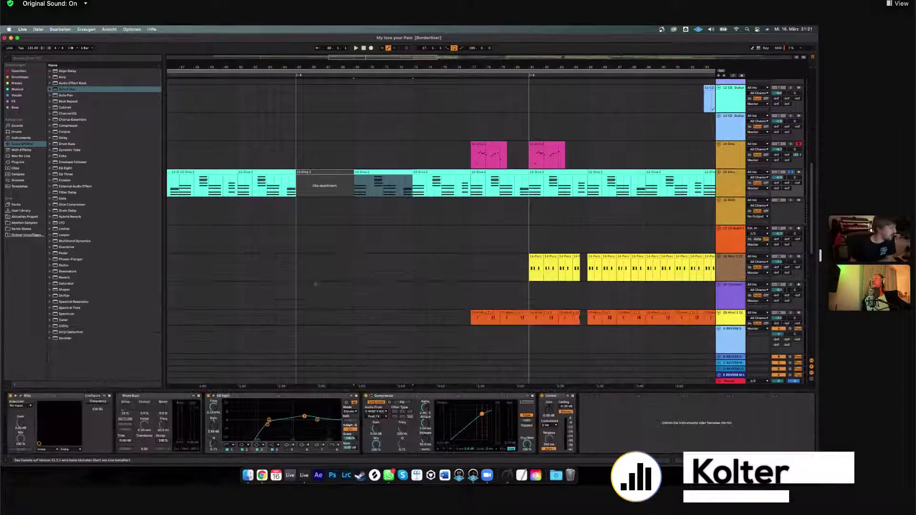
{"action": "double_click", "coordinate": [382, 186]}
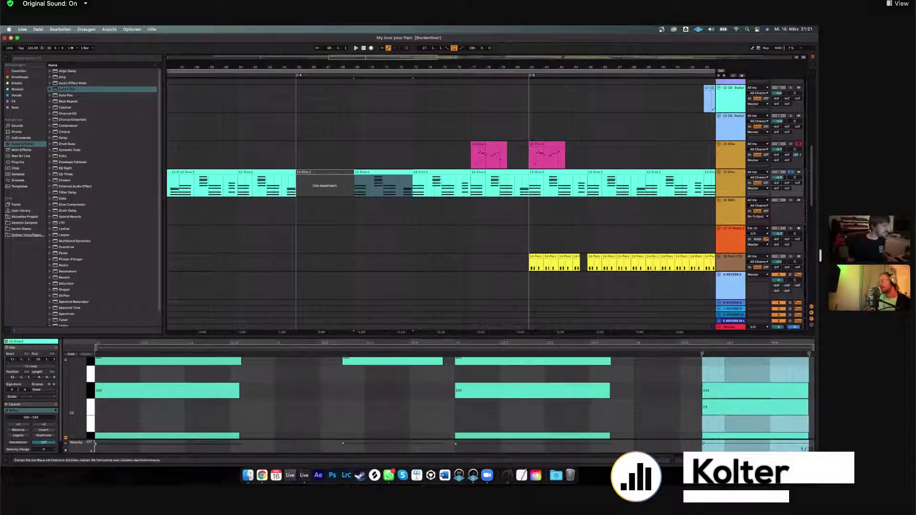
Arm the fifteenth track's Diva, then release its solo and play the full mix from bar 69.
{"action": "left_click", "coordinate": [799, 172]}
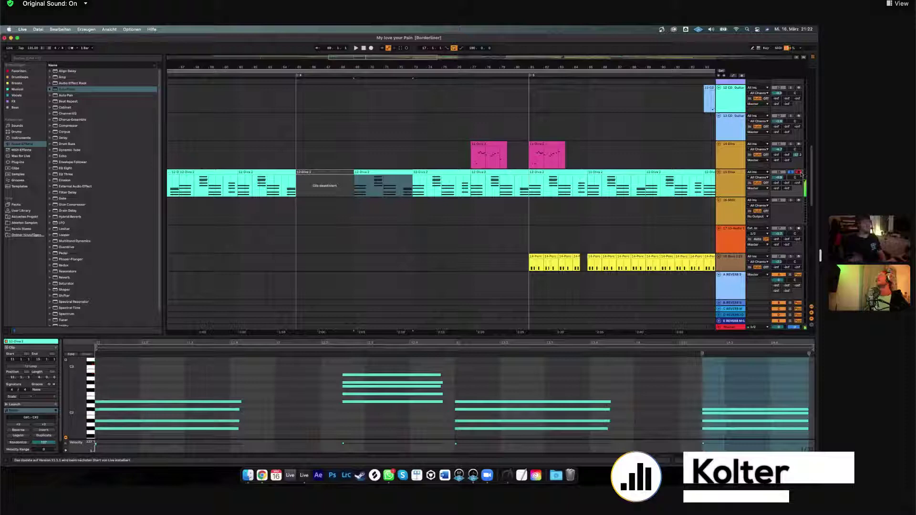
{"action": "key", "text": "space"}
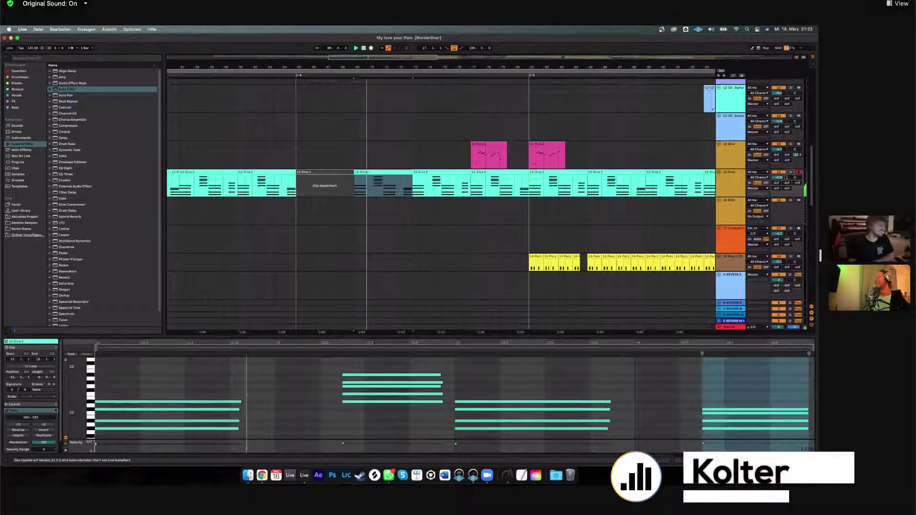
{"action": "scroll", "coordinate": [446, 247], "scroll_direction": "down", "scroll_amount": 3}
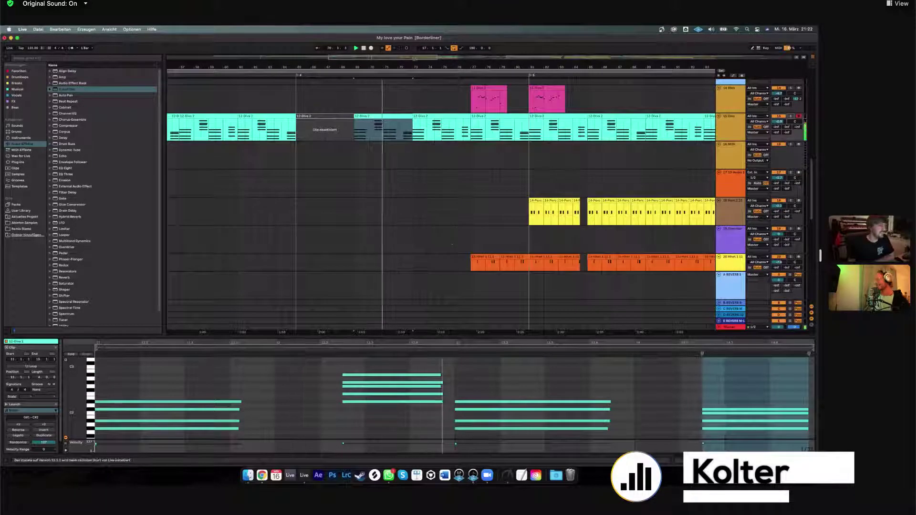
{"action": "scroll", "coordinate": [397, 126], "scroll_direction": "right", "scroll_amount": 2}
{"action": "scroll", "coordinate": [586, 119], "scroll_direction": "up", "scroll_amount": 2}
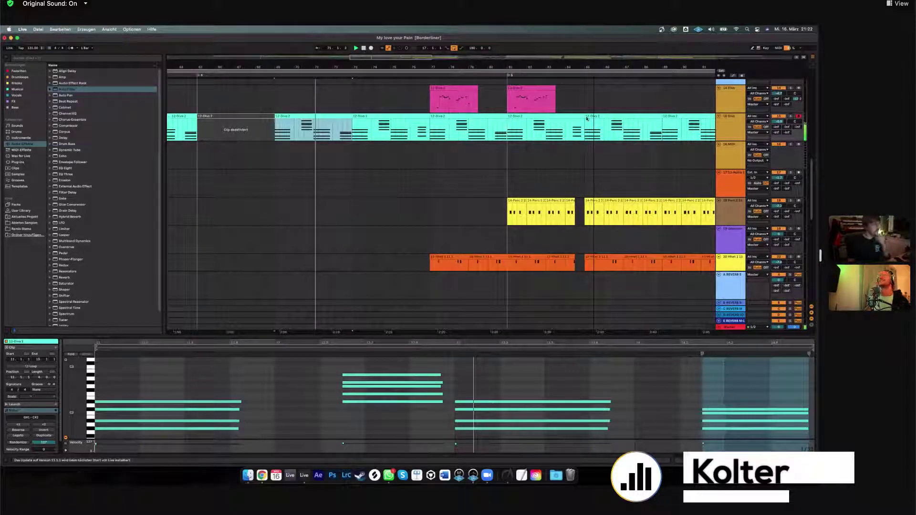
Open the fourteenth track's Diva clip at bar 77 and show the track's Diva, EQ Eight and Erosion devices.
{"action": "scroll", "coordinate": [791, 132], "scroll_direction": "up", "scroll_amount": 2}
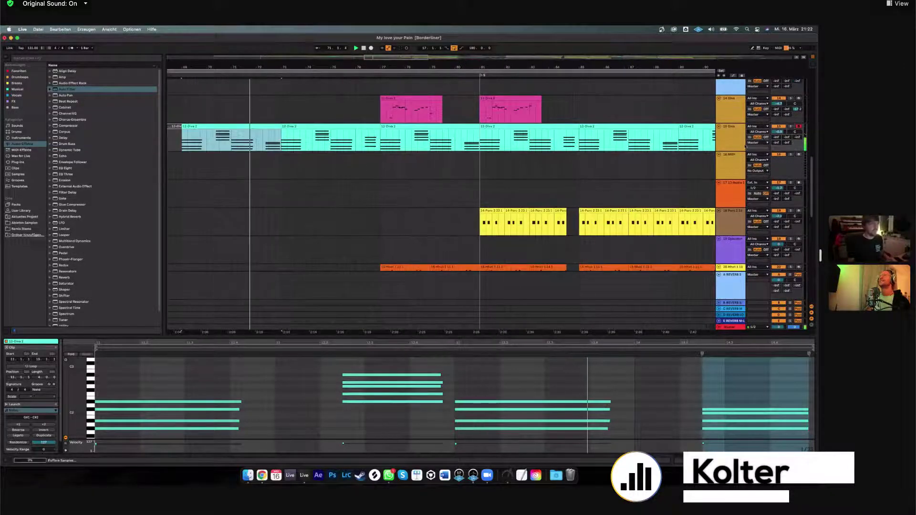
{"action": "scroll", "coordinate": [753, 143], "scroll_direction": "up", "scroll_amount": 2}
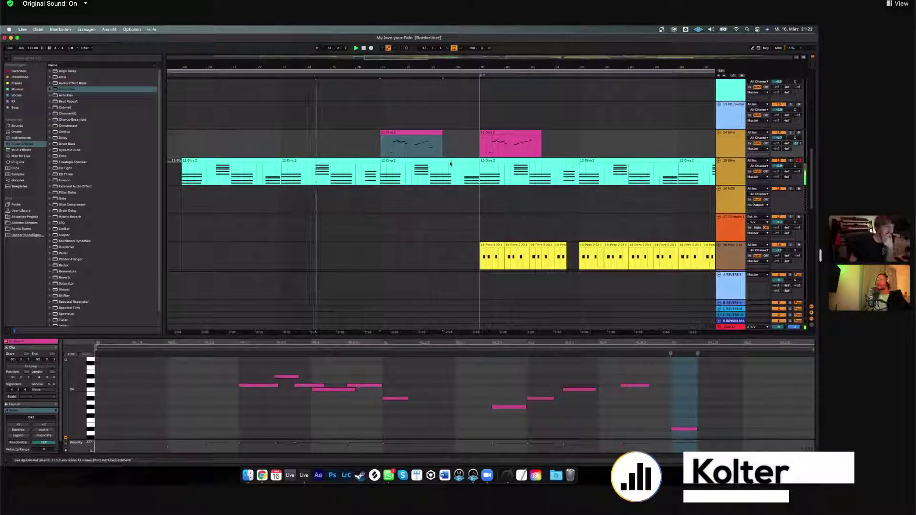
{"action": "key", "text": "shift+Tab"}
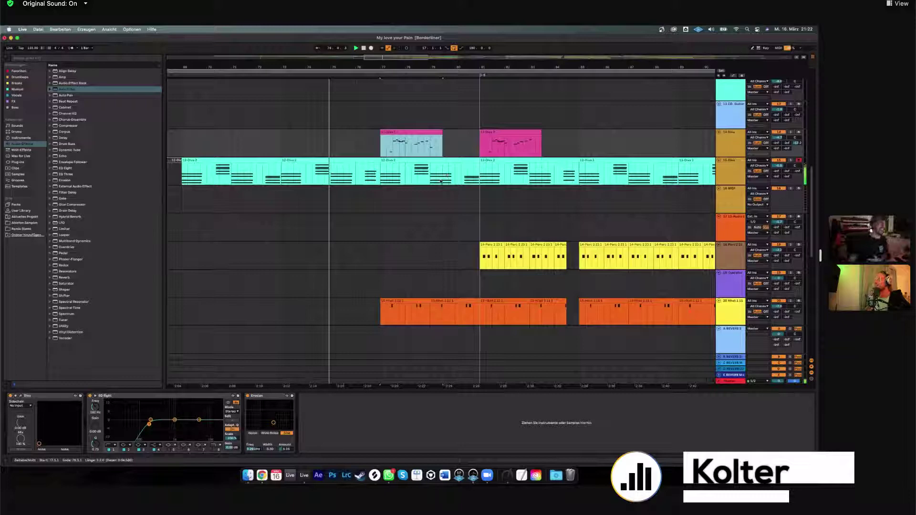
Solo the fourteenth track's Diva while its melody at bar 77 plays.
{"action": "scroll", "coordinate": [722, 160], "scroll_direction": "up", "scroll_amount": 6}
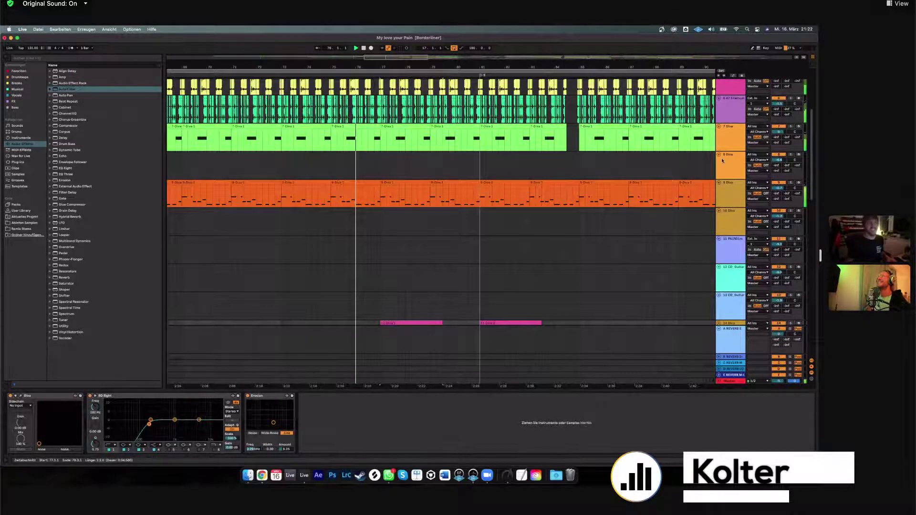
{"action": "scroll", "coordinate": [789, 167], "scroll_direction": "down", "scroll_amount": 4}
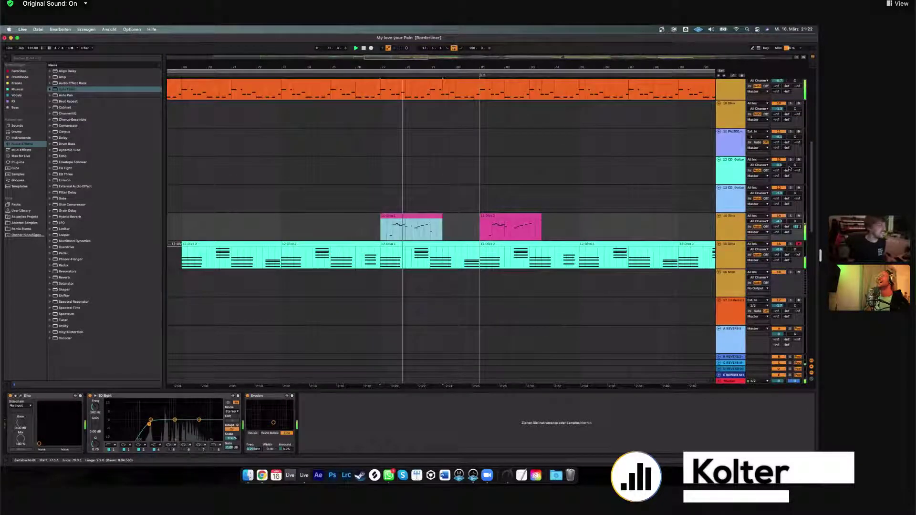
{"action": "scroll", "coordinate": [789, 168], "scroll_direction": "down", "scroll_amount": 2}
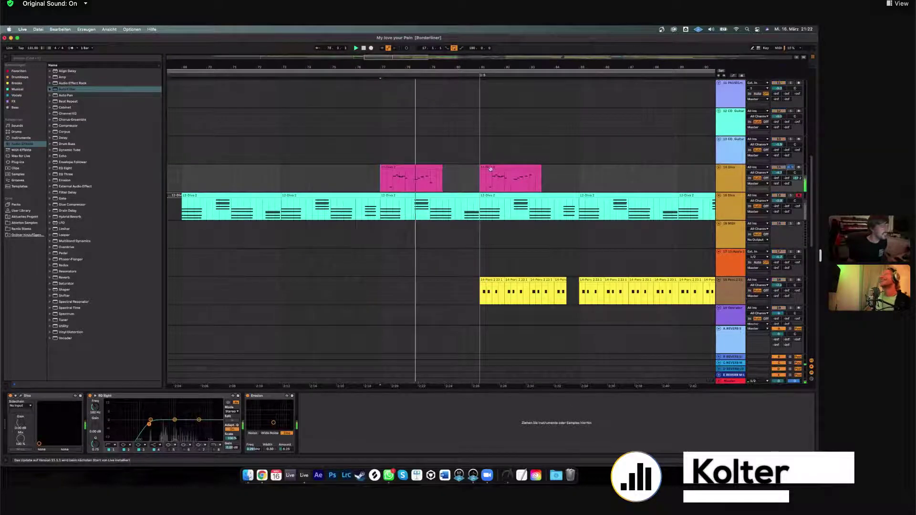
Open the fourteenth track's melody clip at bar 77, arm the track and play the soloed melody from there.
{"action": "double_click", "coordinate": [410, 179]}
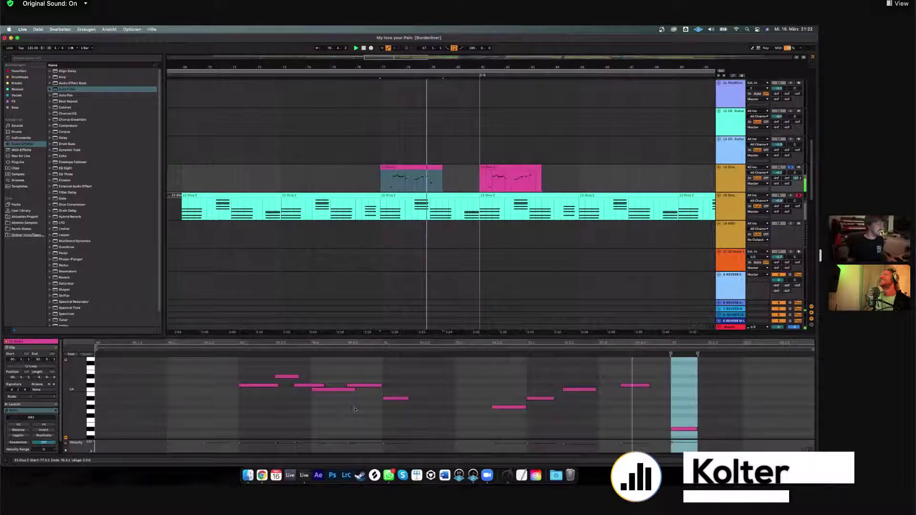
{"action": "left_click", "coordinate": [269, 392]}
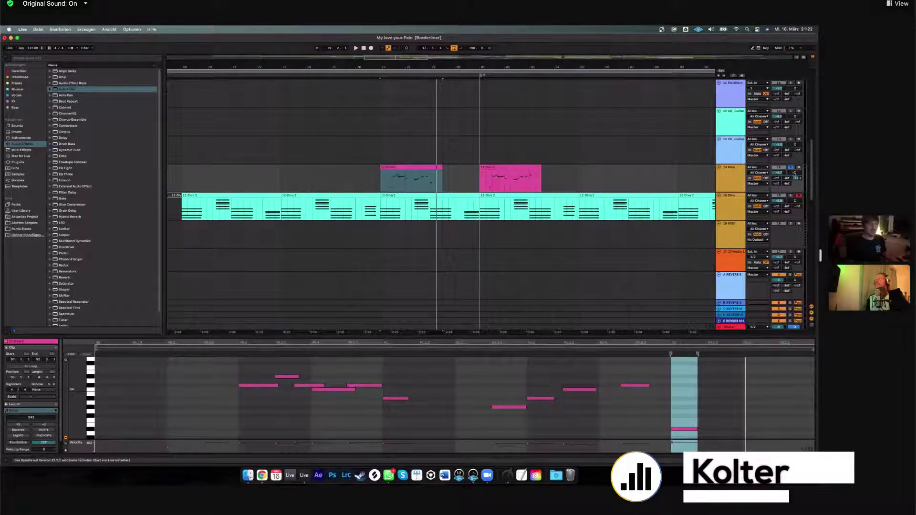
{"action": "left_click", "coordinate": [798, 168]}
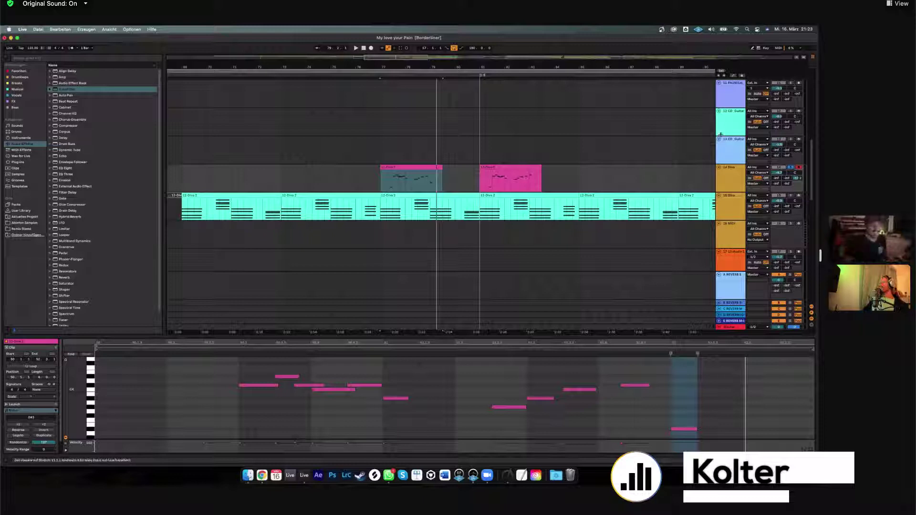
{"action": "key", "text": "space"}
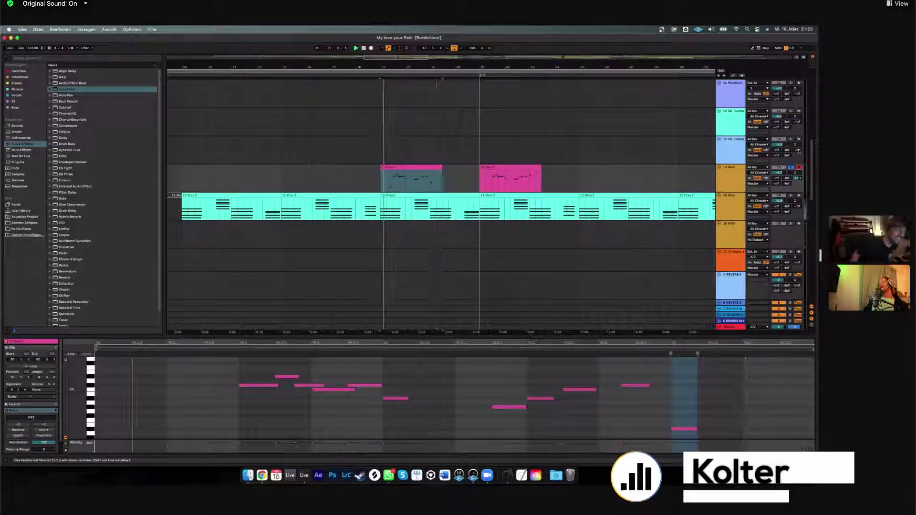
Release the fourteenth track's solo and open the fifteenth track's chord clip at bar 77.
{"action": "left_click", "coordinate": [791, 195]}
{"action": "left_click", "coordinate": [388, 200]}
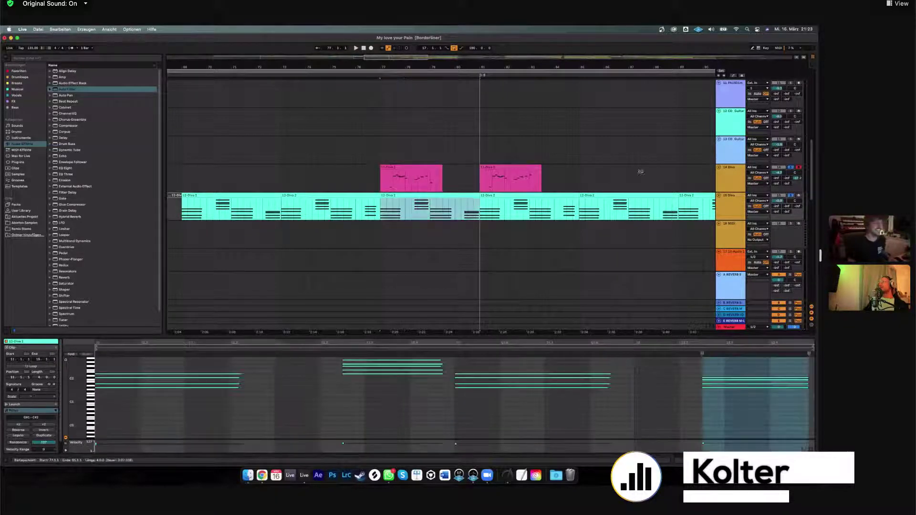
{"action": "left_click", "coordinate": [396, 205]}
{"action": "scroll", "coordinate": [395, 176], "scroll_direction": "down", "scroll_amount": 1}
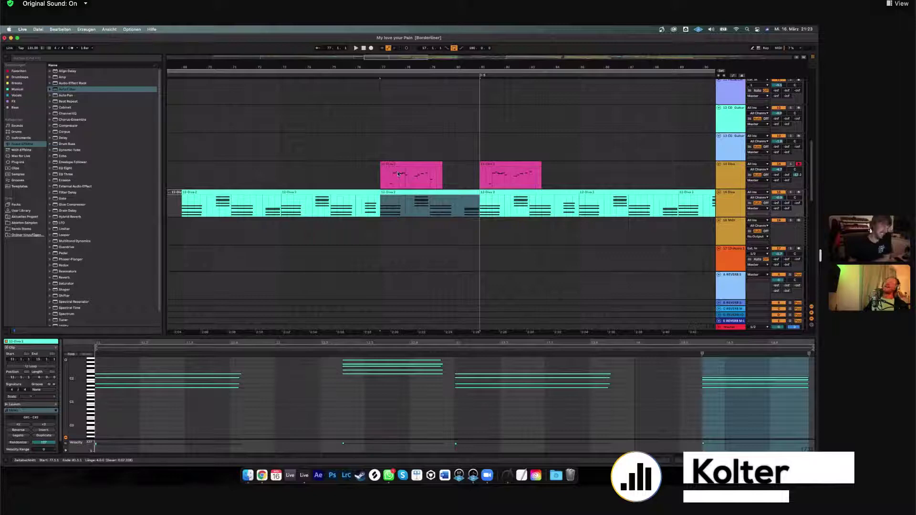
Play the full mix from bar 77 and look through the percussion, hi-hat, break and loop tracks below for layers entering there.
{"action": "scroll", "coordinate": [398, 174], "scroll_direction": "down", "scroll_amount": 3}
{"action": "scroll", "coordinate": [395, 172], "scroll_direction": "down", "scroll_amount": 5}
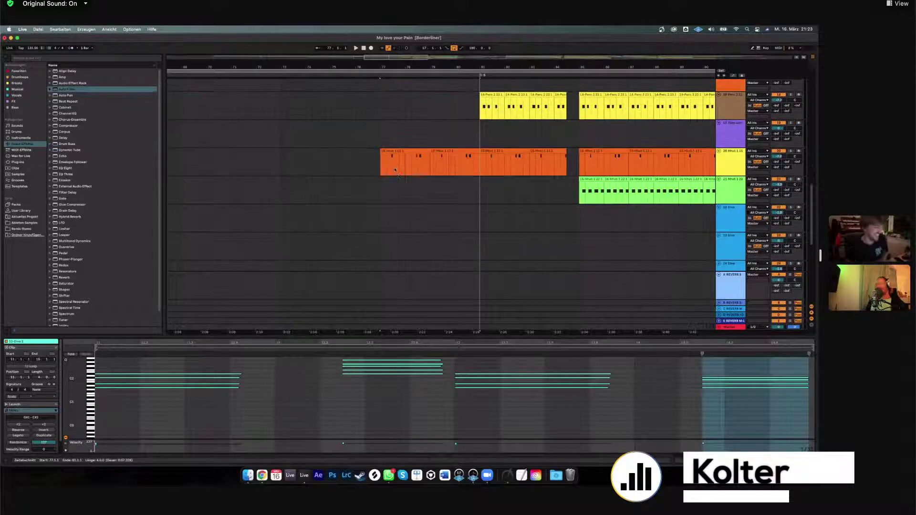
{"action": "scroll", "coordinate": [405, 172], "scroll_direction": "down", "scroll_amount": 5}
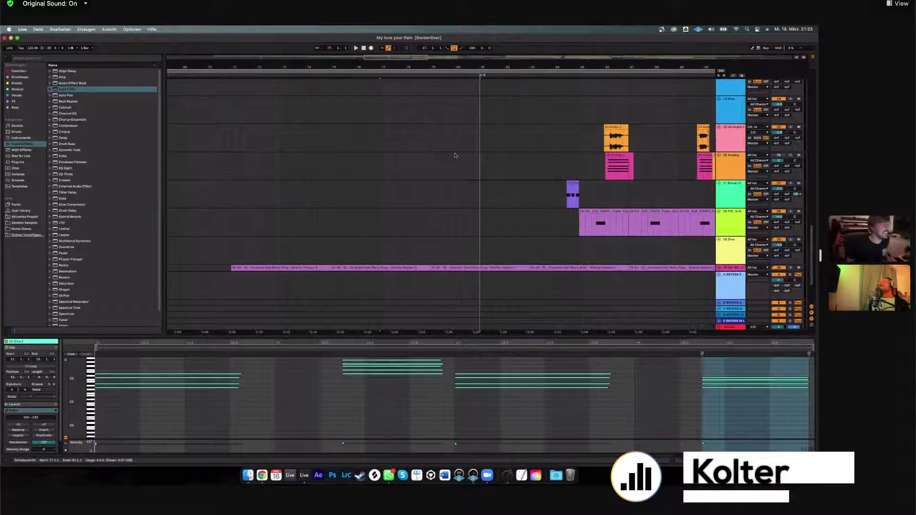
{"action": "scroll", "coordinate": [456, 155], "scroll_direction": "down", "scroll_amount": 2}
{"action": "scroll", "coordinate": [457, 153], "scroll_direction": "up", "scroll_amount": 8}
{"action": "key", "text": "space"}
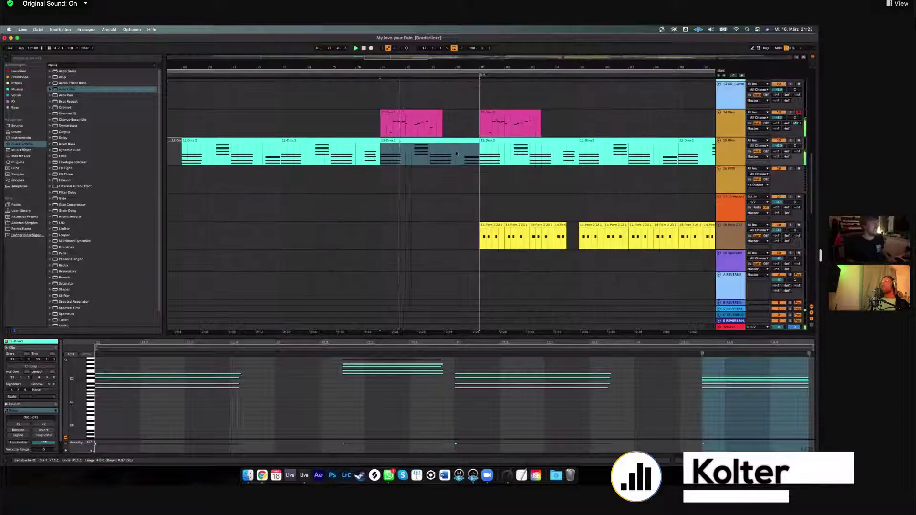
{"action": "scroll", "coordinate": [604, 206], "scroll_direction": "down", "scroll_amount": 5}
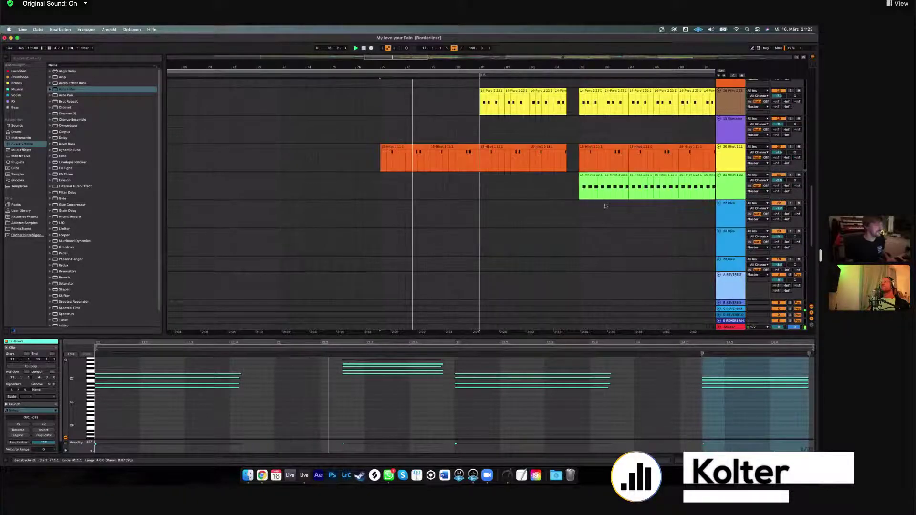
{"action": "scroll", "coordinate": [791, 206], "scroll_direction": "down", "scroll_amount": 5}
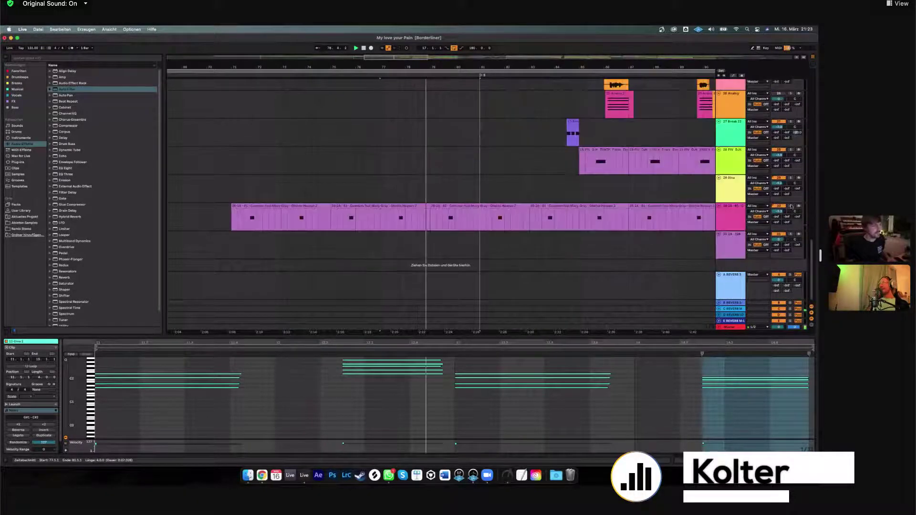
Solo the Ghetto Heaven sample track, inspect its notes and its sampler and EQ Eight devices, and arm the track.
{"action": "left_click", "coordinate": [730, 209]}
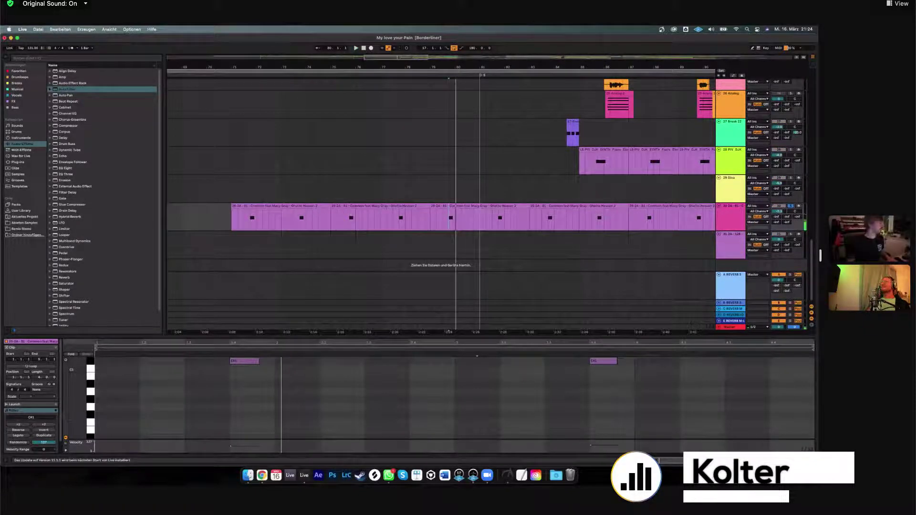
{"action": "key", "text": "shift+Tab"}
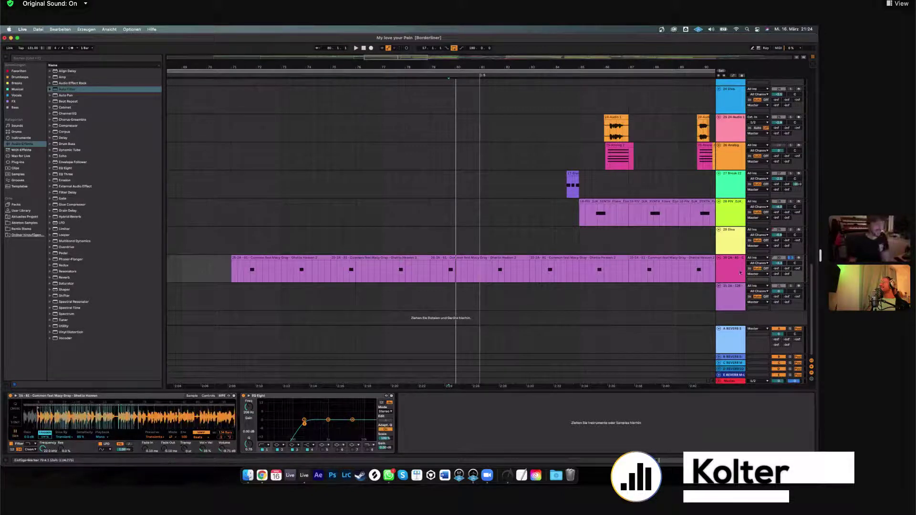
{"action": "left_click", "coordinate": [796, 257]}
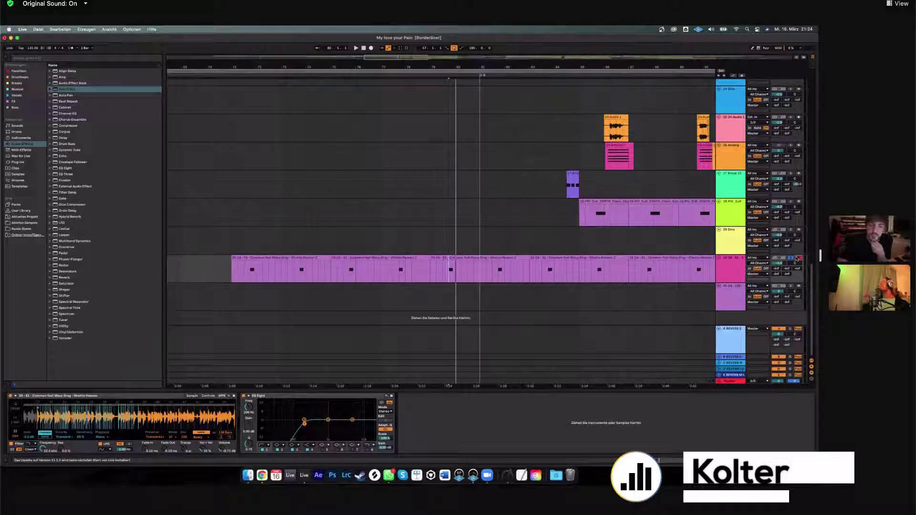
{"action": "key", "text": "F2"}
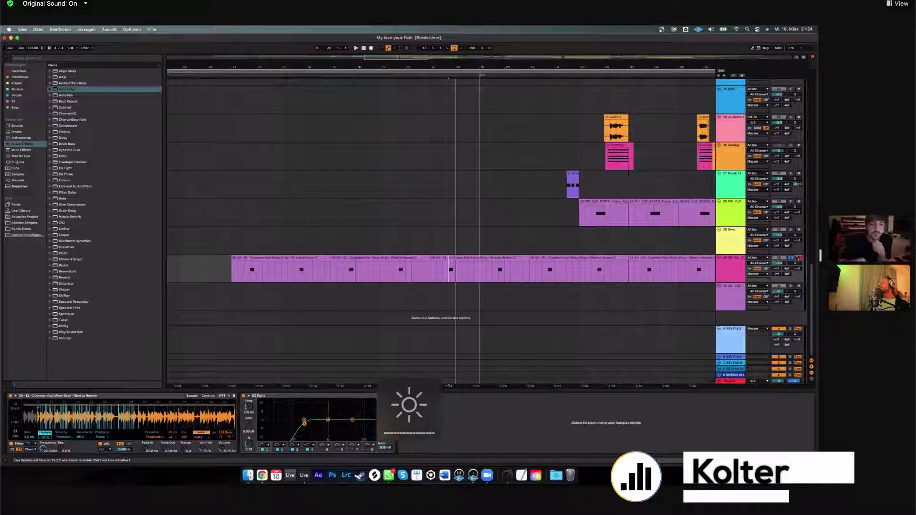
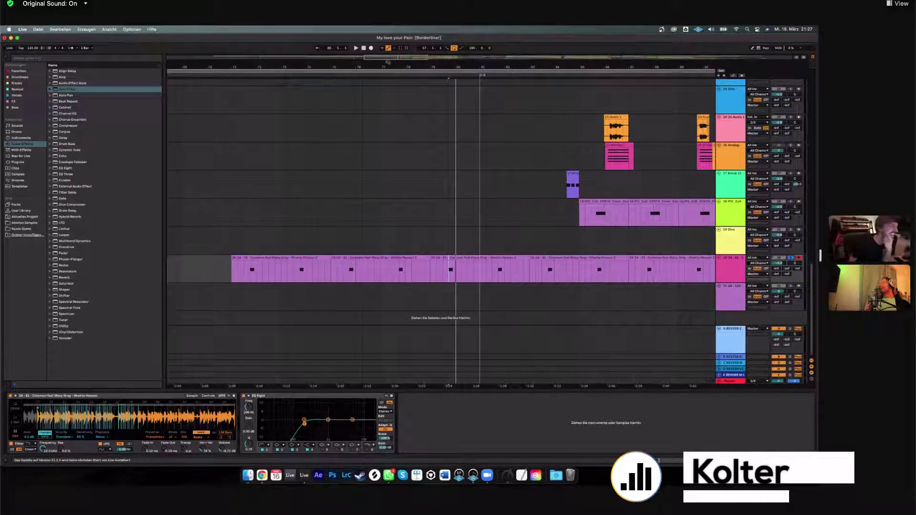
Look through the Diva, percussion, hi-hat, vocal, break and loop tracks around bars 77 to 90 for the next entering layers.
{"action": "scroll", "coordinate": [578, 147], "scroll_direction": "up", "scroll_amount": 3}
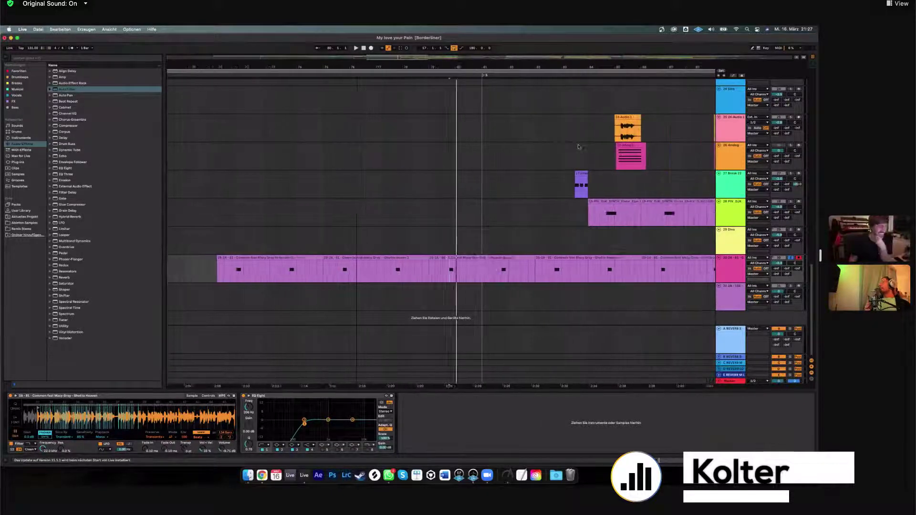
{"action": "scroll", "coordinate": [578, 146], "scroll_direction": "down", "scroll_amount": 2}
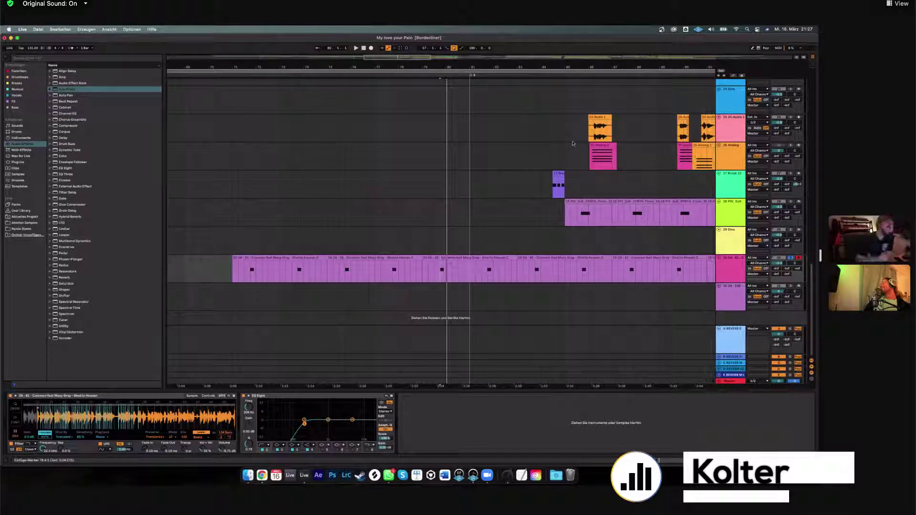
{"action": "left_click_drag", "start_coordinate": [402, 73], "coordinate": [402, 86]}
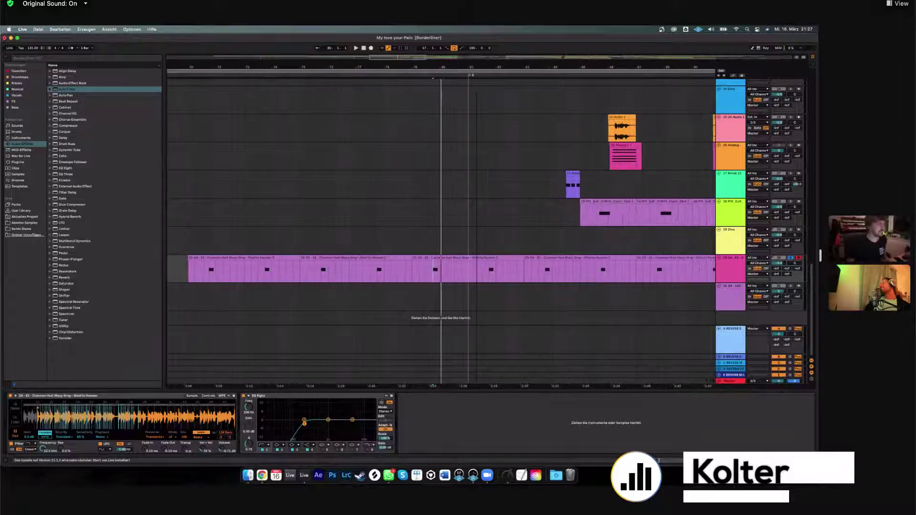
{"action": "scroll", "coordinate": [519, 223], "scroll_direction": "left", "scroll_amount": 3}
{"action": "scroll", "coordinate": [520, 222], "scroll_direction": "right", "scroll_amount": 5}
{"action": "scroll", "coordinate": [519, 223], "scroll_direction": "up", "scroll_amount": 4}
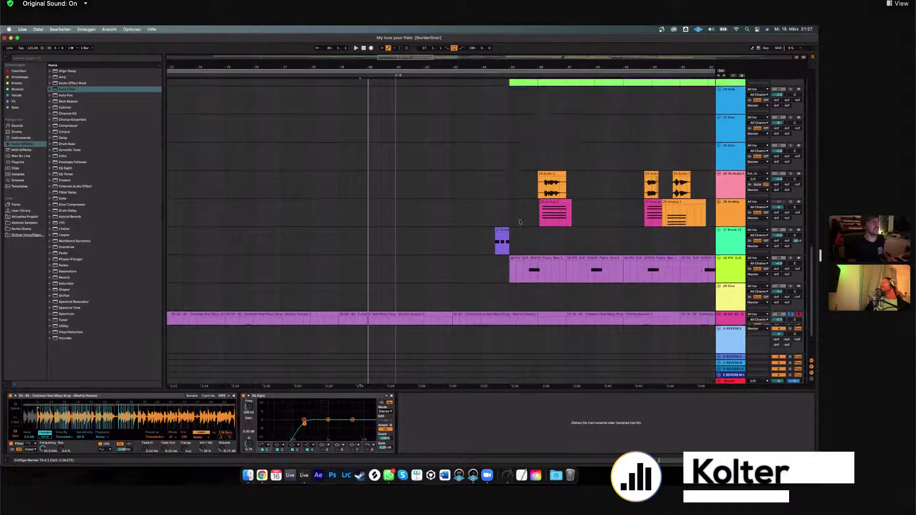
{"action": "scroll", "coordinate": [520, 222], "scroll_direction": "up", "scroll_amount": 4}
{"action": "scroll", "coordinate": [520, 222], "scroll_direction": "down", "scroll_amount": 5}
{"action": "scroll", "coordinate": [515, 210], "scroll_direction": "up", "scroll_amount": 15}
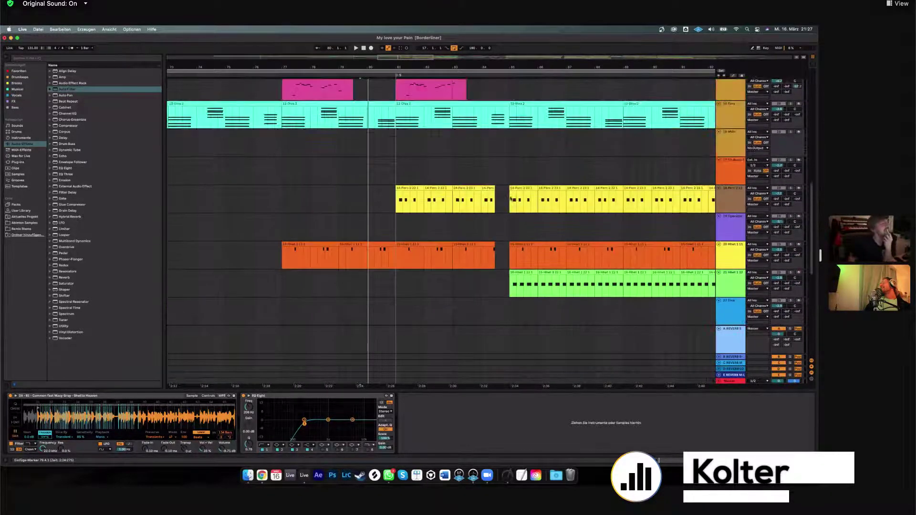
{"action": "scroll", "coordinate": [511, 198], "scroll_direction": "up", "scroll_amount": 2}
{"action": "scroll", "coordinate": [496, 239], "scroll_direction": "down", "scroll_amount": 12}
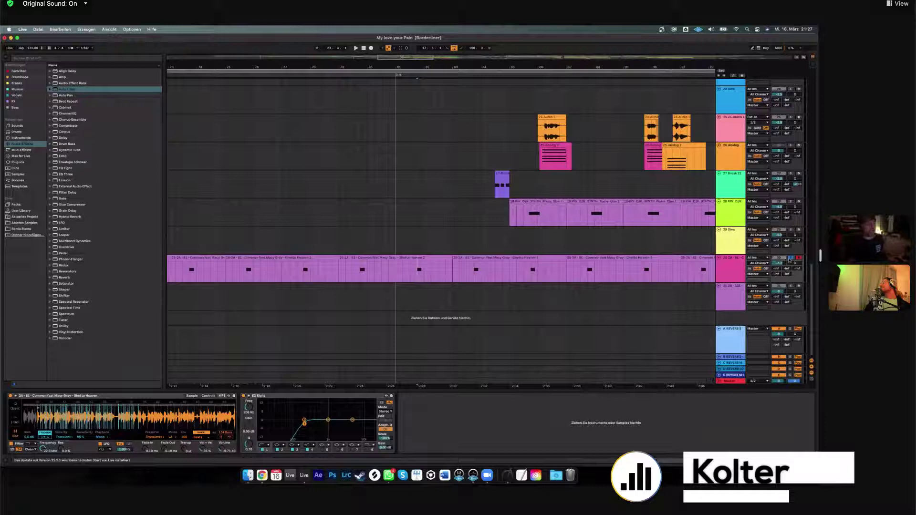
Play the full mix towards bar 84, then open the notes of the break clip at bar 84.3 and play it soloed.
{"action": "key", "text": "space"}
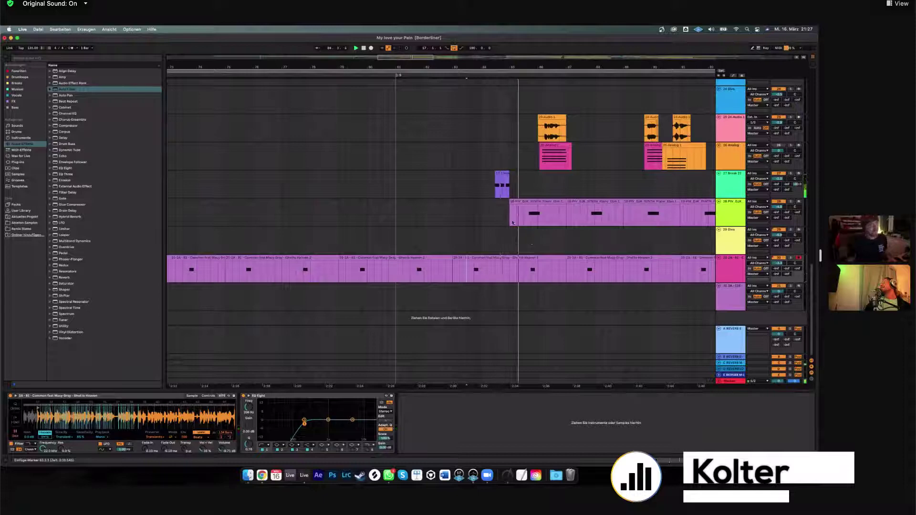
{"action": "left_click", "coordinate": [506, 178]}
{"action": "scroll", "coordinate": [503, 178], "scroll_direction": "up", "scroll_amount": 3}
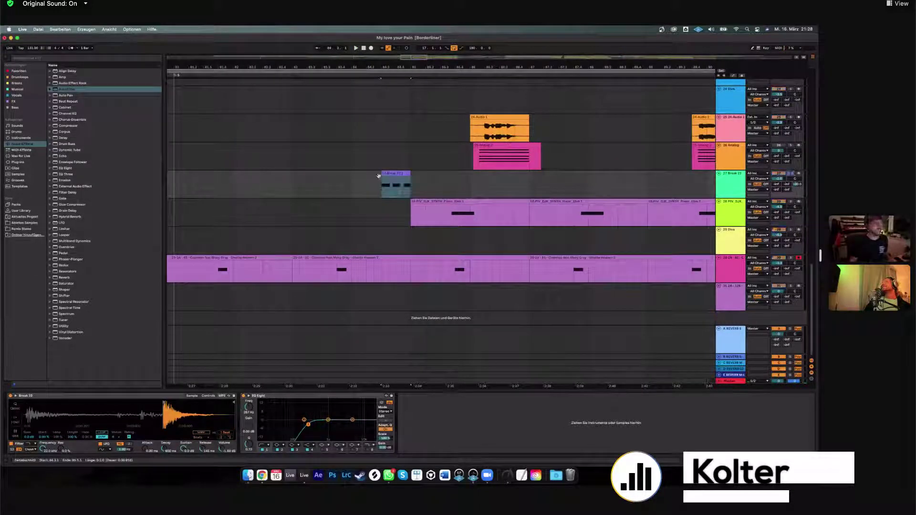
{"action": "left_click", "coordinate": [403, 181]}
{"action": "double_click", "coordinate": [403, 181]}
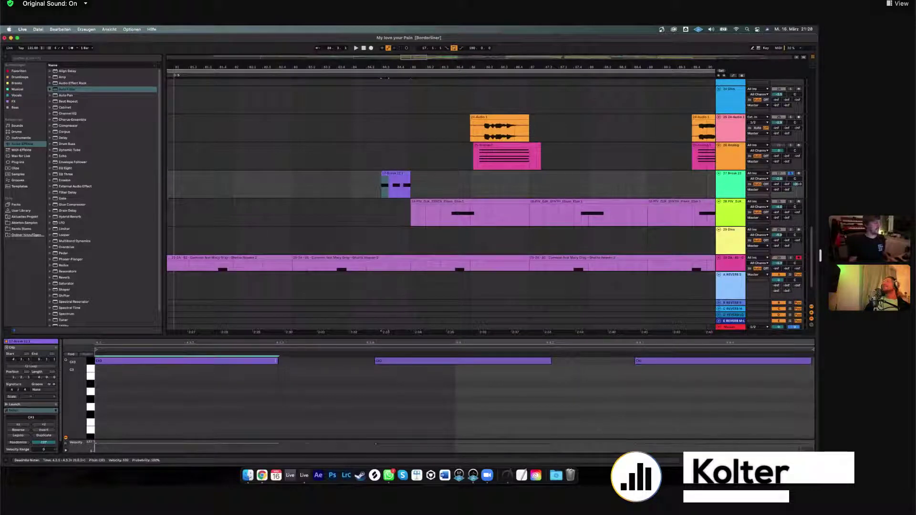
{"action": "key", "text": "space"}
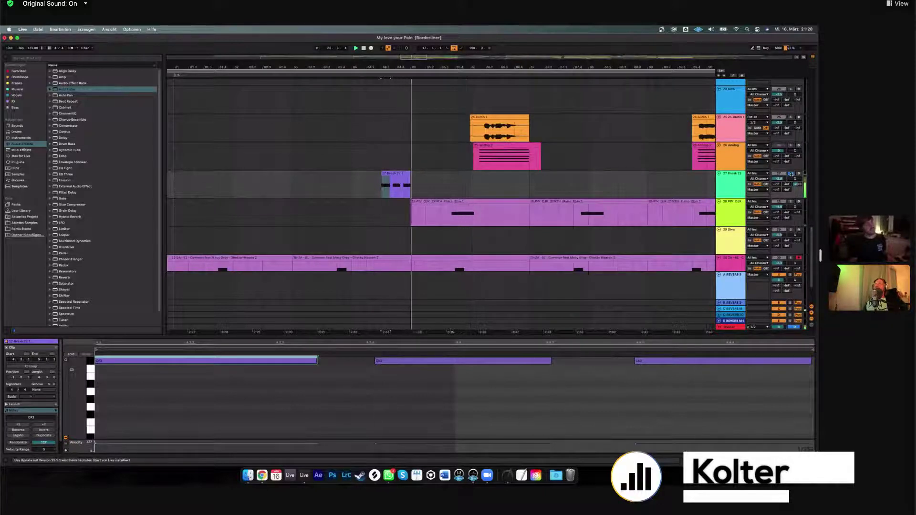
Play the break fill within the full mix, starting just before its clip at bar 84.3.
{"action": "key", "text": "space"}
{"action": "left_click", "coordinate": [373, 188]}
{"action": "key", "text": "space"}
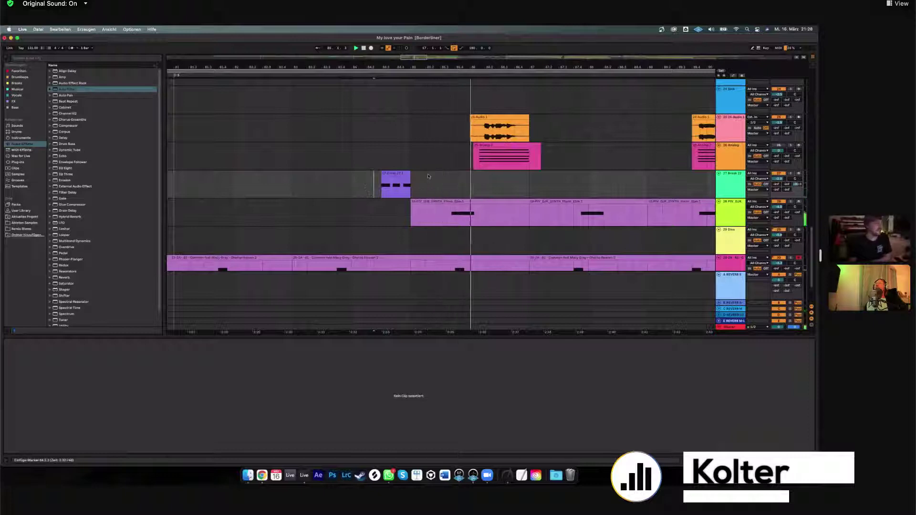
Open the notes of the synth piano clip at bar 85 and play it soloed, then within the mix.
{"action": "left_click", "coordinate": [441, 220]}
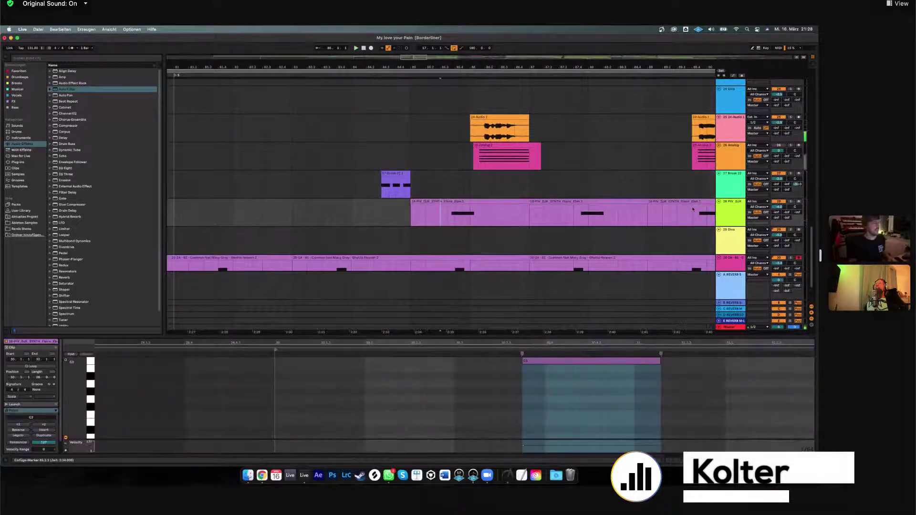
{"action": "left_click", "coordinate": [451, 201]}
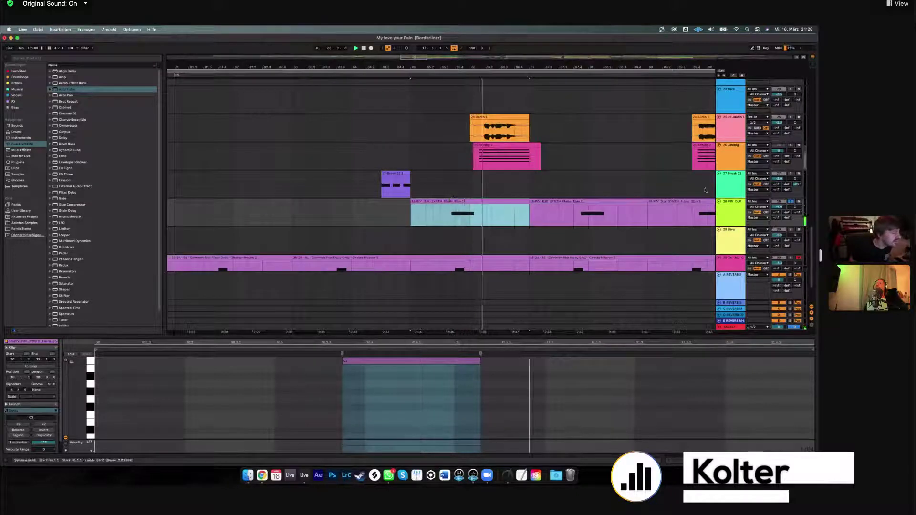
{"action": "key", "text": "space"}
{"action": "key", "text": "space"}
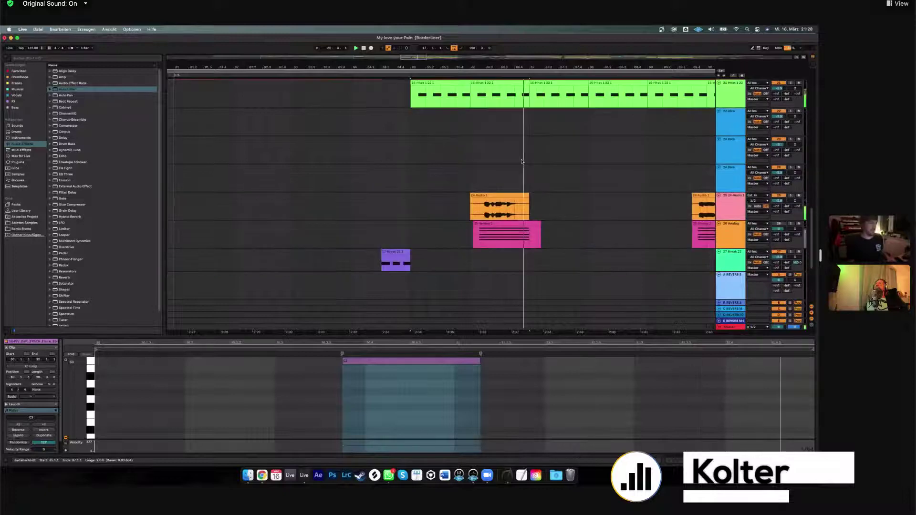
Solo the vocal audio clip at bar 86, inspect its waveform and its device chain with the Vocoder, and play it in the mix.
{"action": "scroll", "coordinate": [470, 216], "scroll_direction": "up", "scroll_amount": 3}
{"action": "left_click", "coordinate": [470, 216]}
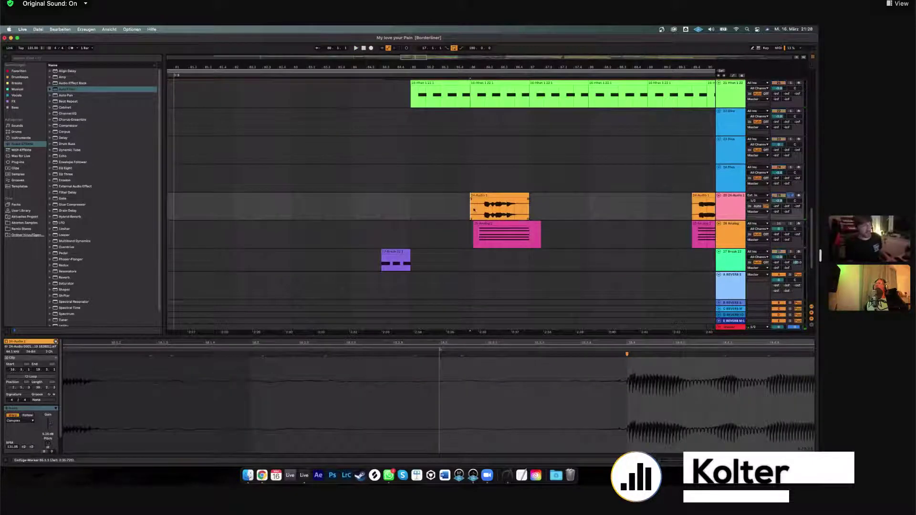
{"action": "key", "text": "shift+Tab"}
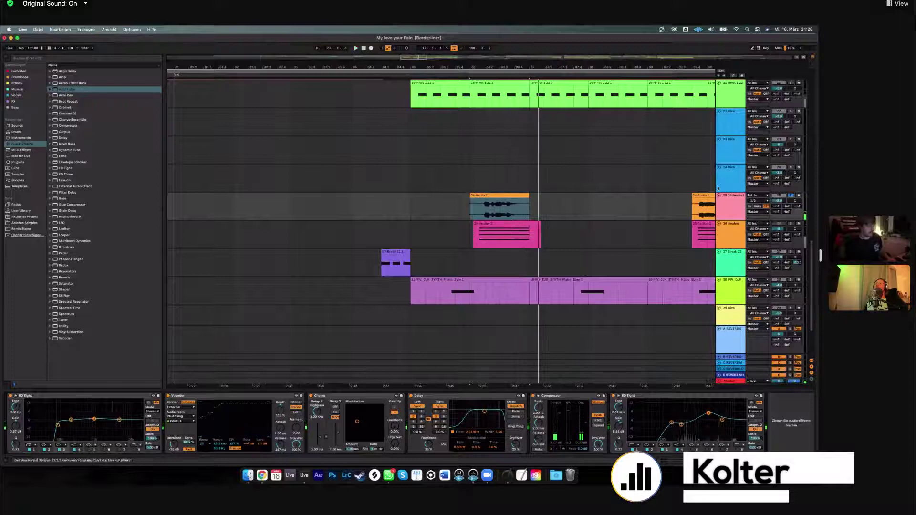
{"action": "key", "text": "shift+Tab"}
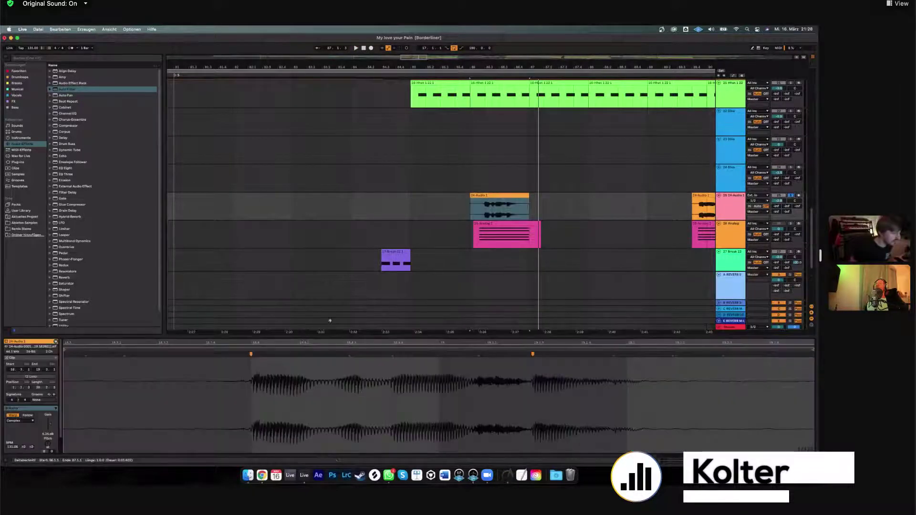
{"action": "key", "text": "shift+Tab"}
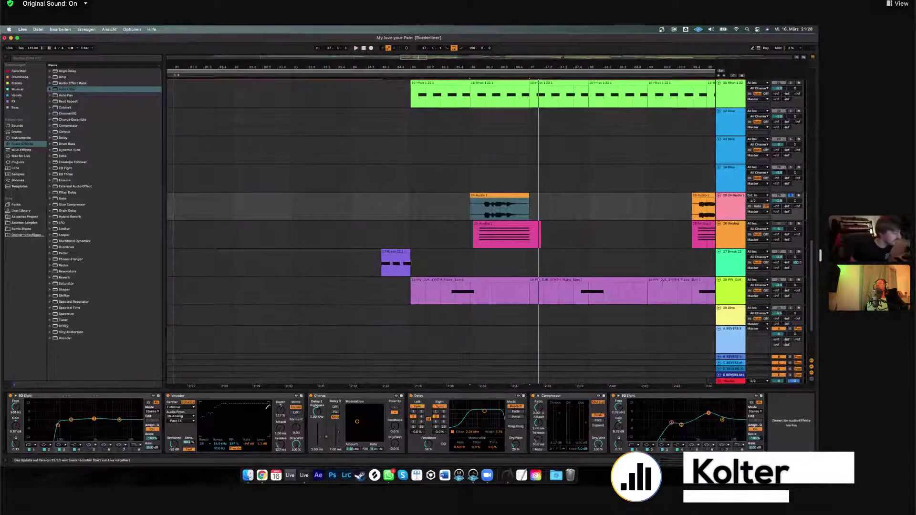
{"action": "key", "text": "space"}
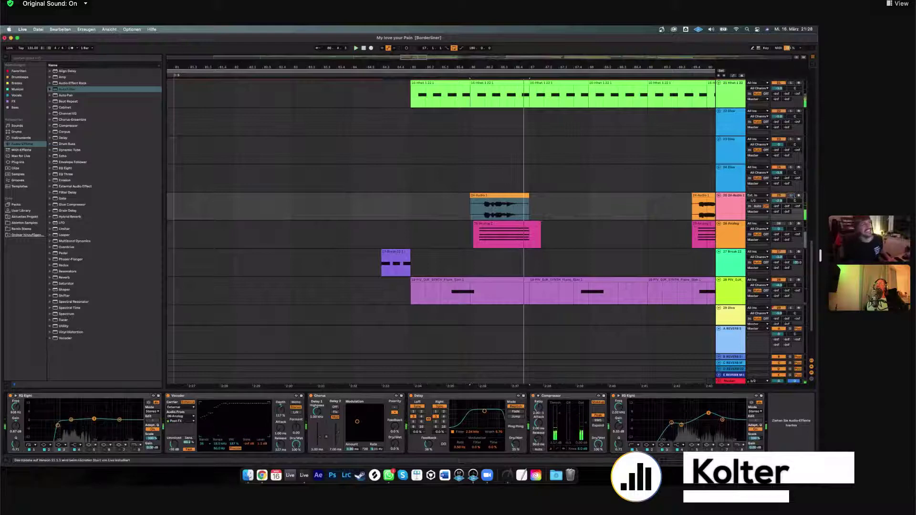
Select the vocal clip at bar 89.4 and play the vocal audio track soloed.
{"action": "left_click", "coordinate": [503, 198]}
{"action": "scroll", "coordinate": [505, 194], "scroll_direction": "right", "scroll_amount": 8}
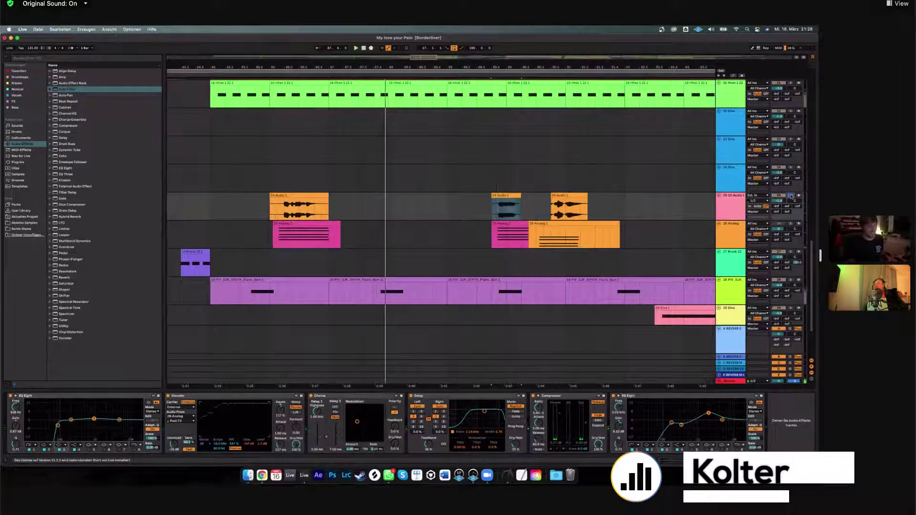
{"action": "left_click", "coordinate": [791, 196]}
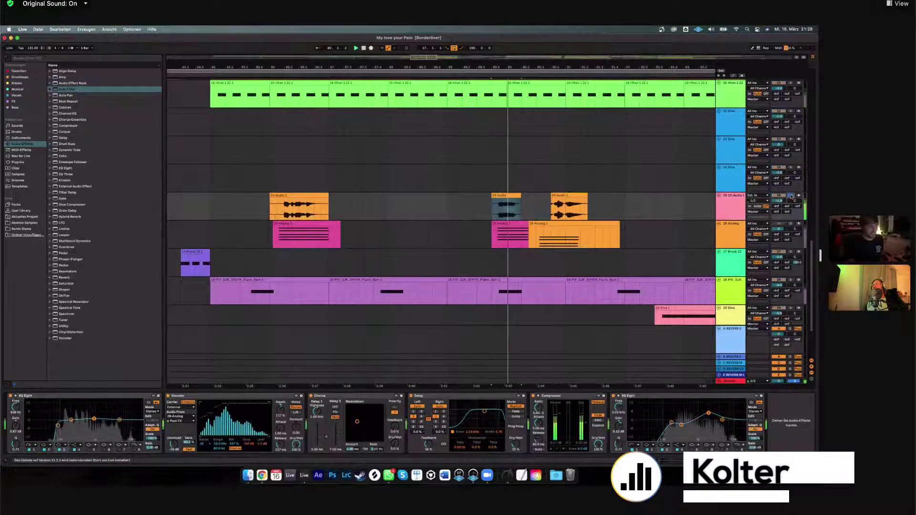
Bypass the Vocoder on the vocal track to hear the difference, re-enable it, and reselect the vocal clip at bar 89.4.
{"action": "left_click", "coordinate": [168, 396]}
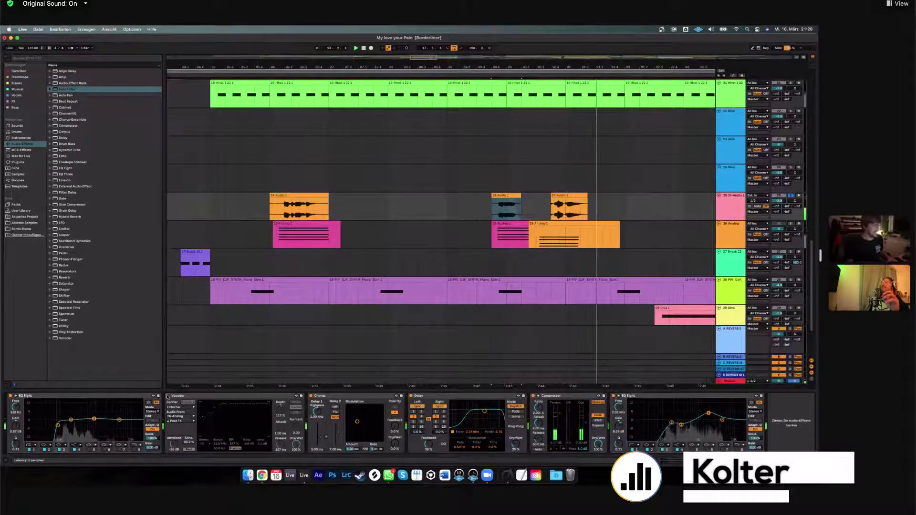
{"action": "left_click", "coordinate": [168, 396]}
{"action": "left_click_drag", "start_coordinate": [496, 208], "coordinate": [524, 207]}
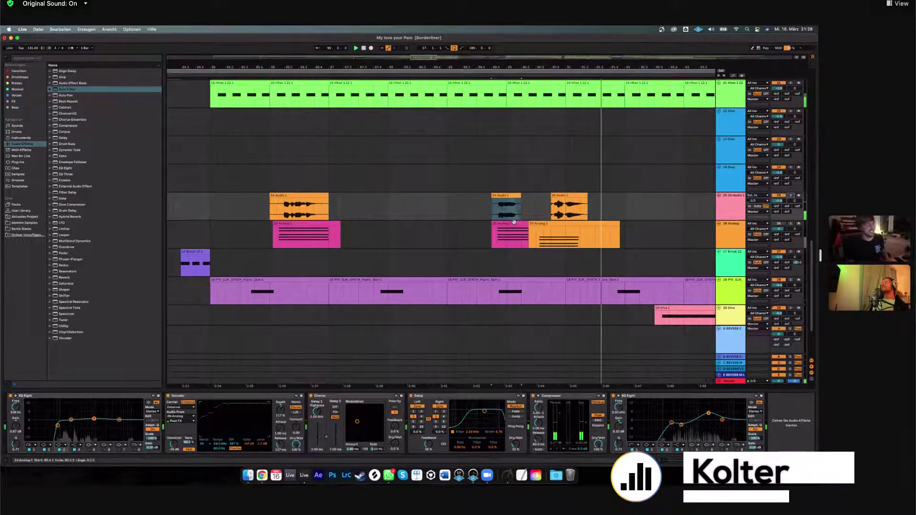
Select the Analog track's clip at bar 89.4, show its Analog synth, and play it soloed from there.
{"action": "left_click", "coordinate": [508, 234]}
{"action": "left_click", "coordinate": [651, 224]}
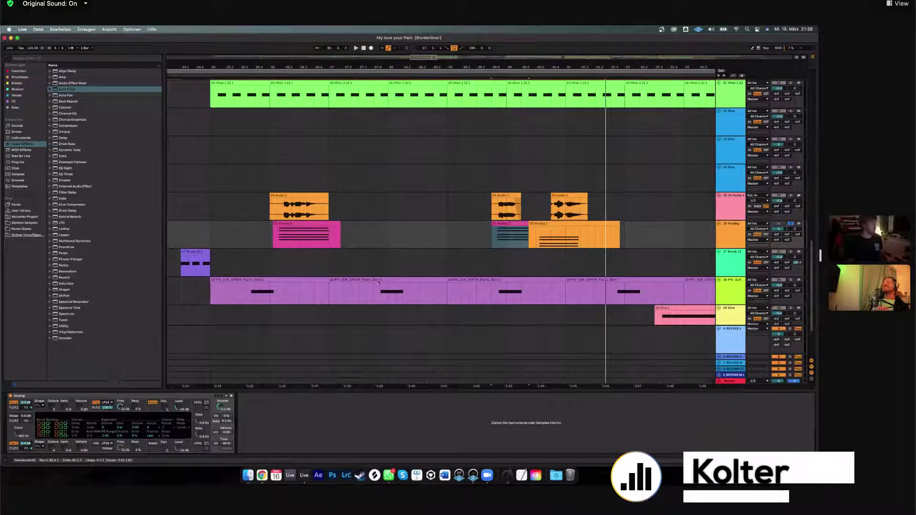
{"action": "left_click", "coordinate": [500, 237]}
{"action": "key", "text": "space"}
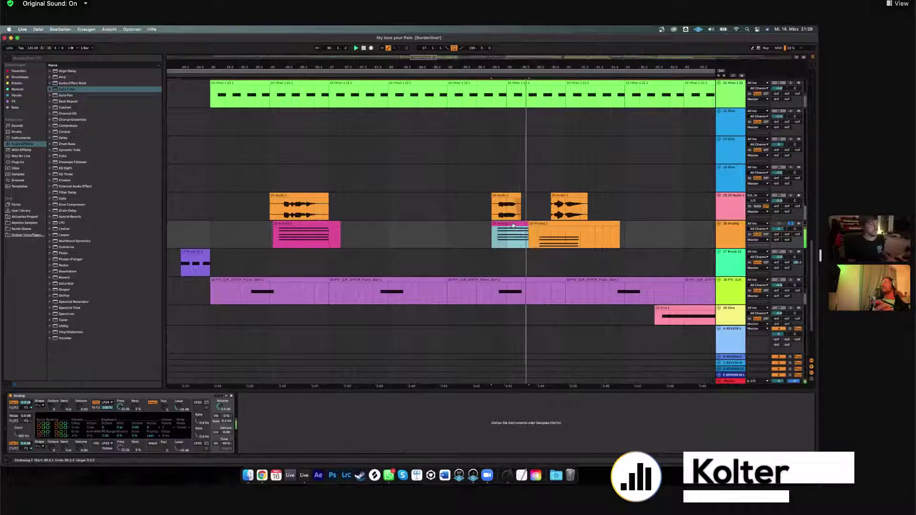
Solo the vocal audio track instead of the Analog track, play it from bar 89.4, and release its solo.
{"action": "left_click", "coordinate": [786, 193]}
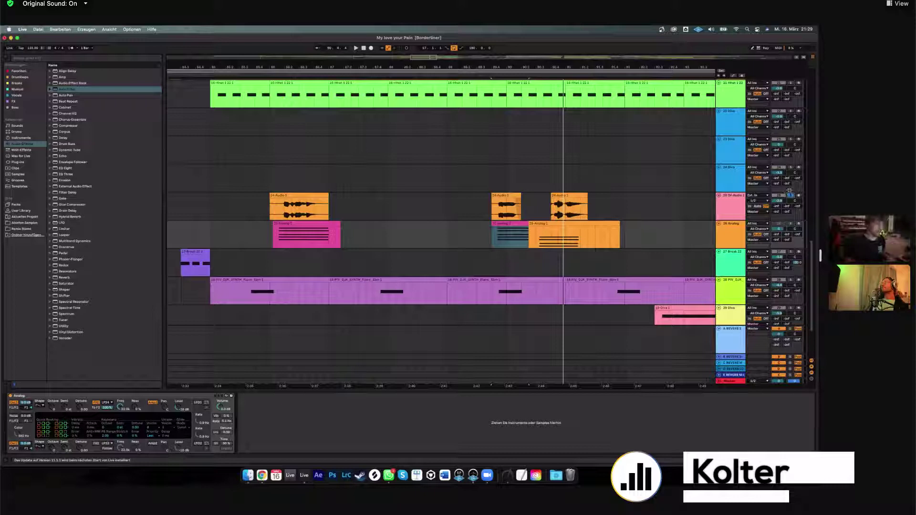
{"action": "key", "text": "space"}
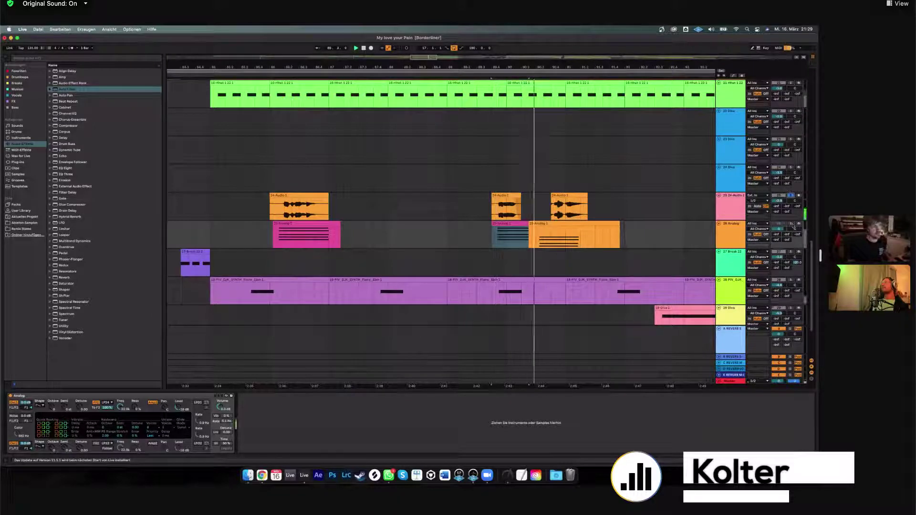
{"action": "left_click", "coordinate": [791, 195]}
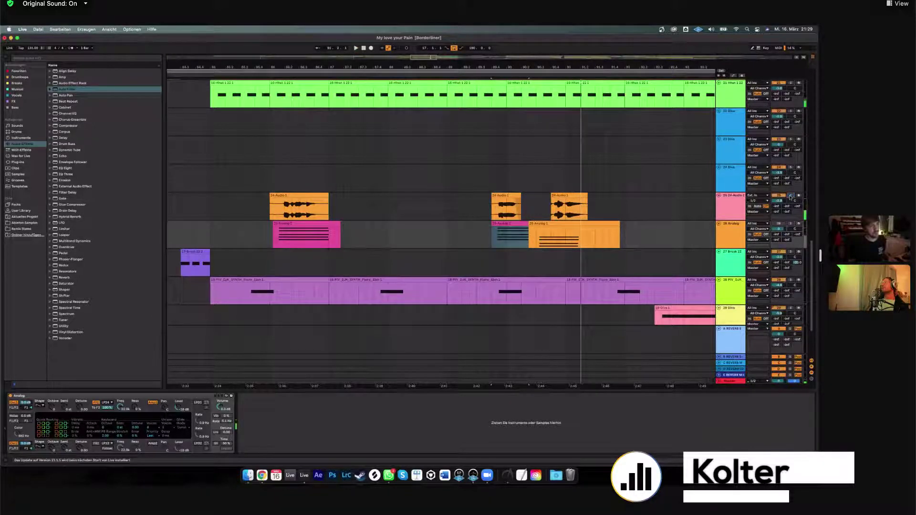
Play the full mix from bar 89.4 while following the chord, percussion and hi-hat tracks above.
{"action": "key", "text": "space"}
{"action": "key", "text": "space"}
{"action": "scroll", "coordinate": [589, 202], "scroll_direction": "up", "scroll_amount": 6}
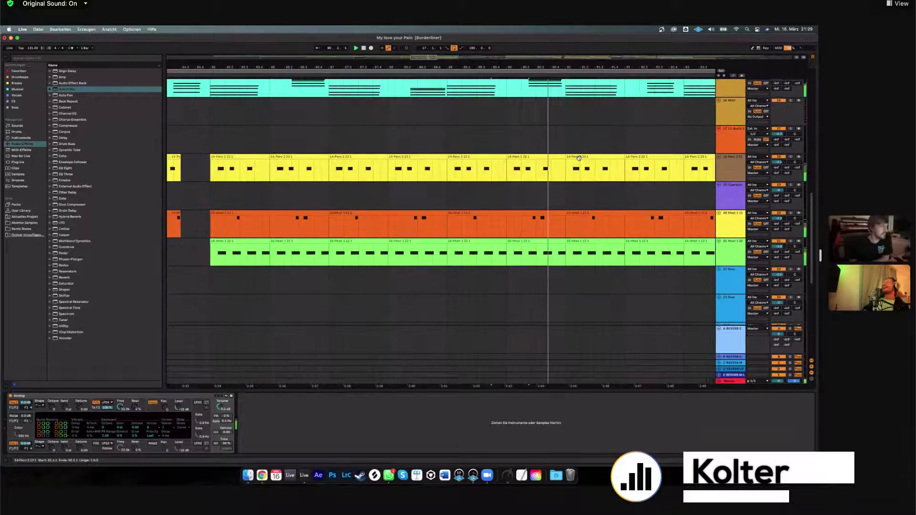
{"action": "scroll", "coordinate": [590, 158], "scroll_direction": "down", "scroll_amount": 3}
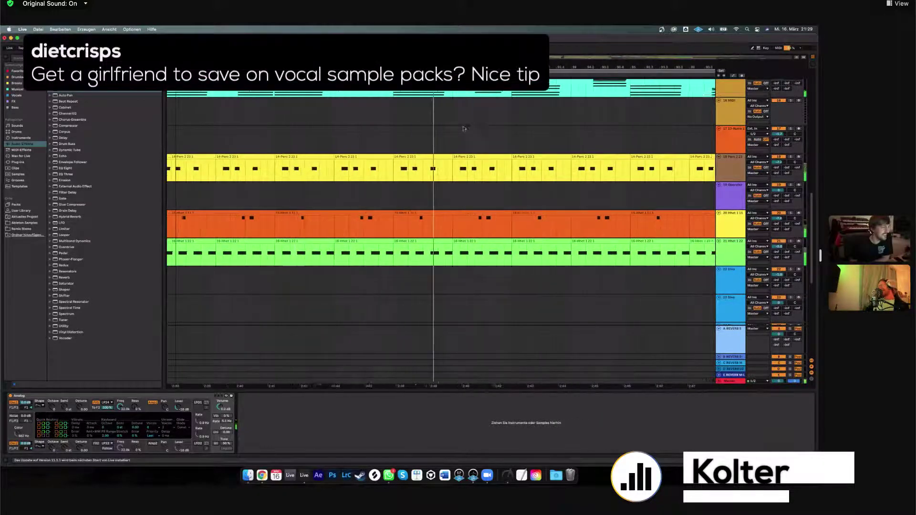
Solo the lower Diva track with the long sustained pink clip, select that clip, play it alone, and release the solo.
{"action": "scroll", "coordinate": [465, 136], "scroll_direction": "down", "scroll_amount": 3}
{"action": "scroll", "coordinate": [465, 136], "scroll_direction": "down", "scroll_amount": 6}
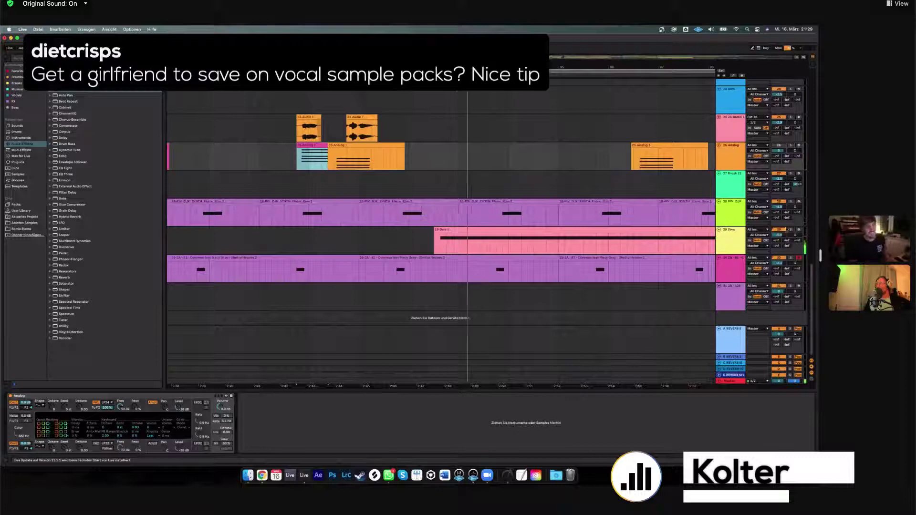
{"action": "left_click", "coordinate": [790, 230]}
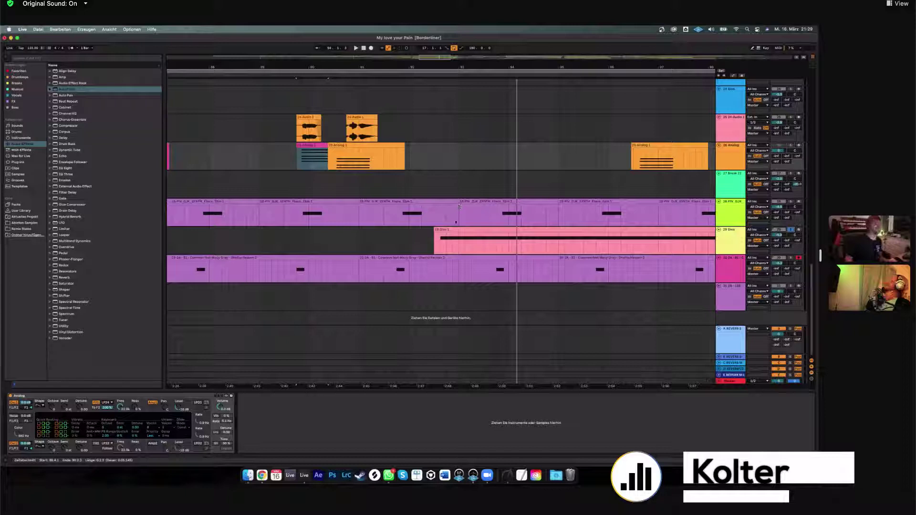
{"action": "left_click", "coordinate": [461, 229]}
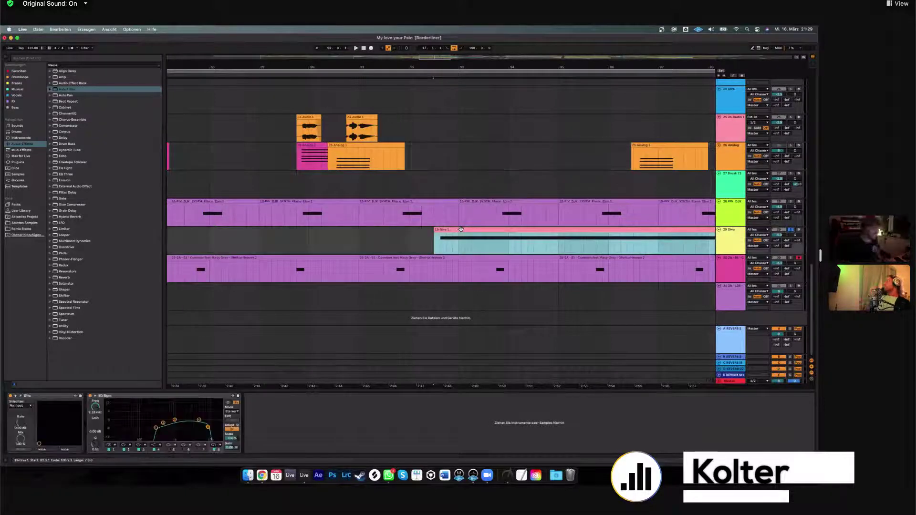
{"action": "left_click", "coordinate": [726, 241]}
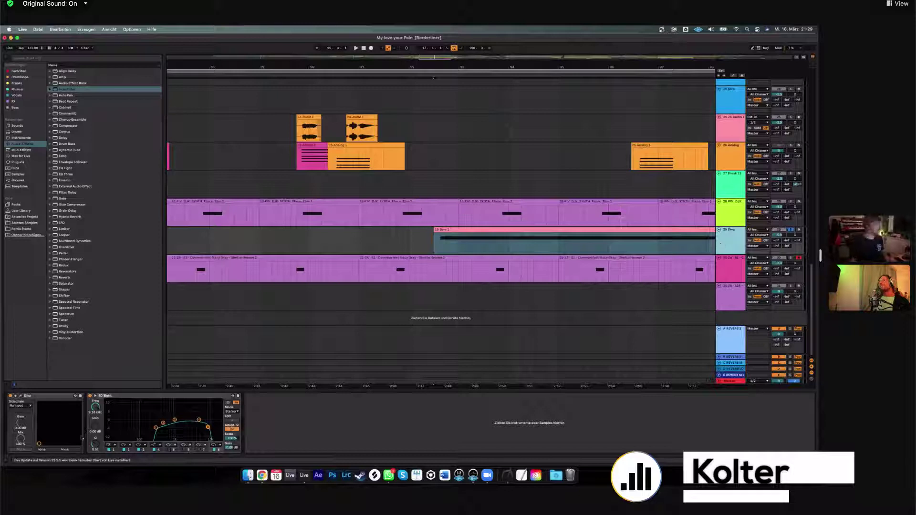
{"action": "key", "text": "space"}
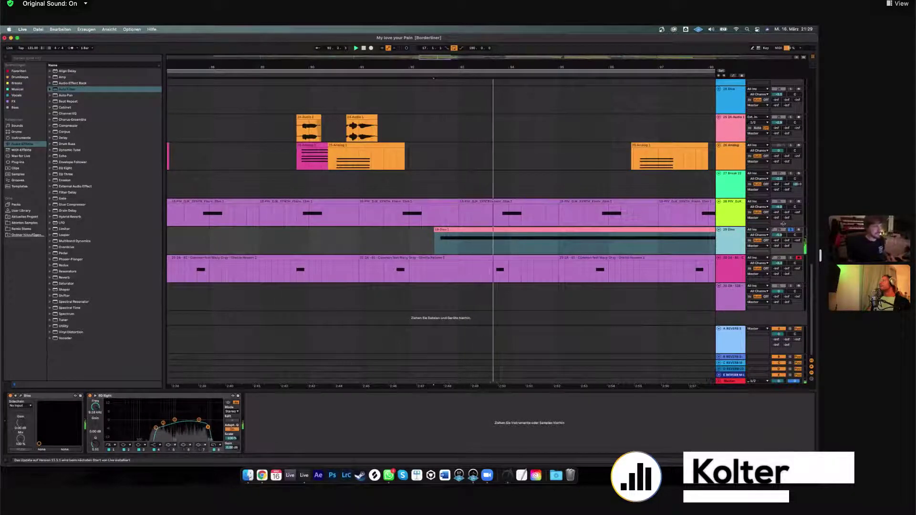
{"action": "left_click", "coordinate": [790, 230]}
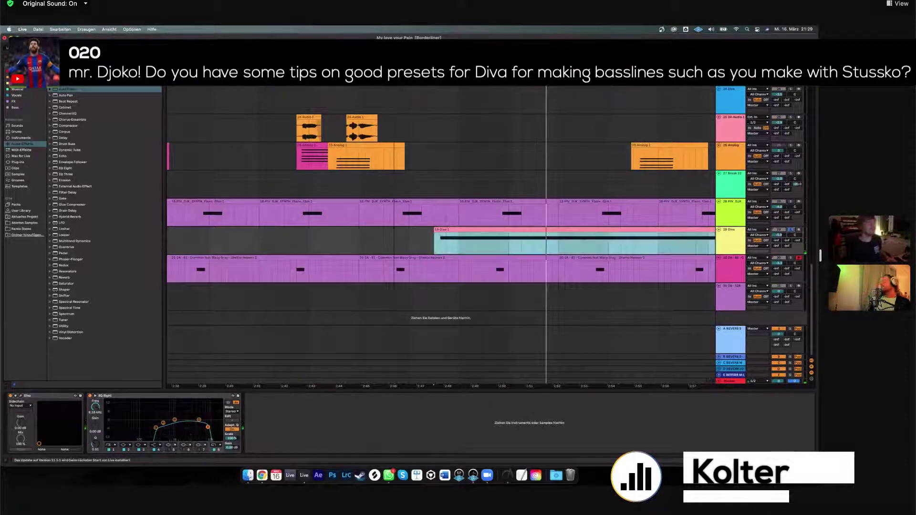
Select the first Diva bass track among the upper tracks and show its Diva instrument's preset browser.
{"action": "key", "text": "minus"}
{"action": "key", "text": "minus"}
{"action": "scroll", "coordinate": [429, 200], "scroll_direction": "up", "scroll_amount": 5}
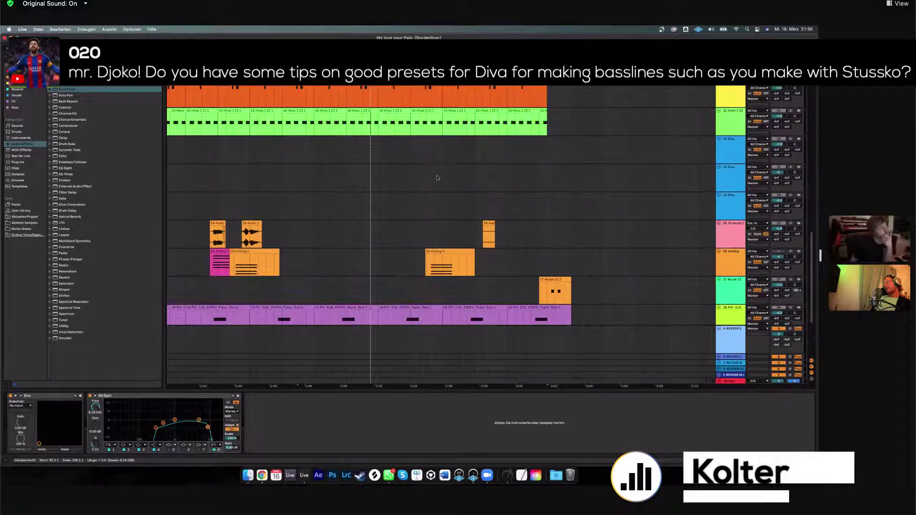
{"action": "scroll", "coordinate": [436, 177], "scroll_direction": "up", "scroll_amount": 15}
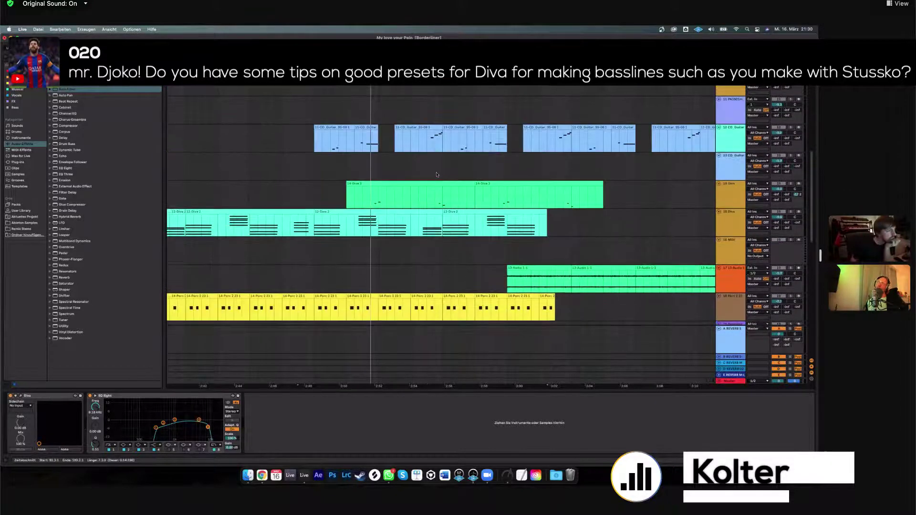
{"action": "scroll", "coordinate": [436, 174], "scroll_direction": "up", "scroll_amount": 4}
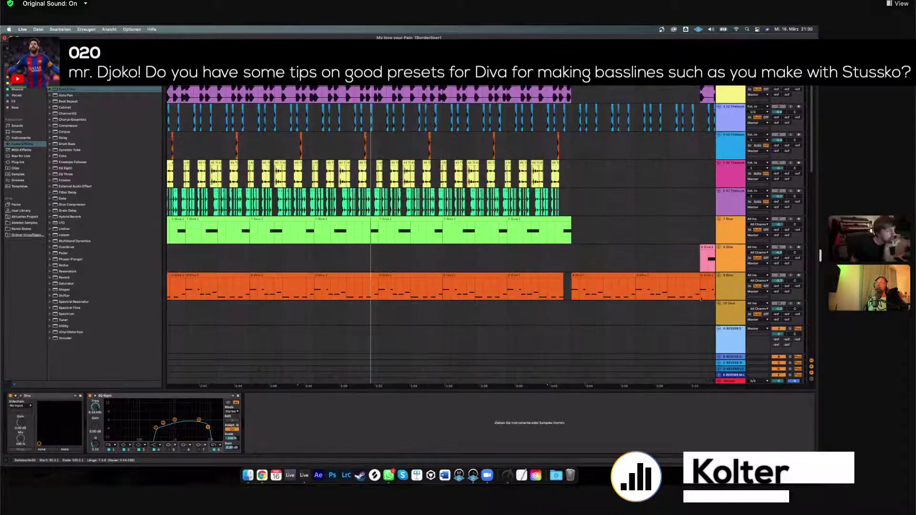
{"action": "left_click", "coordinate": [734, 382]}
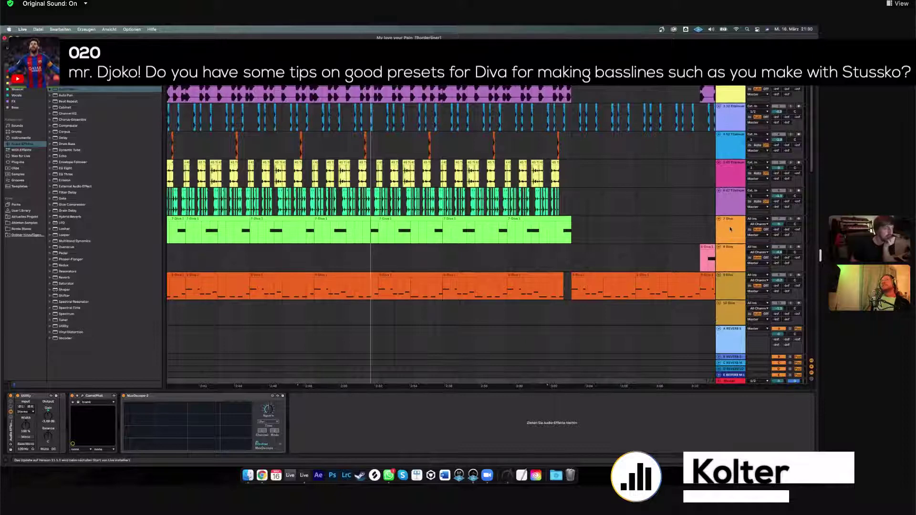
{"action": "left_click", "coordinate": [624, 224]}
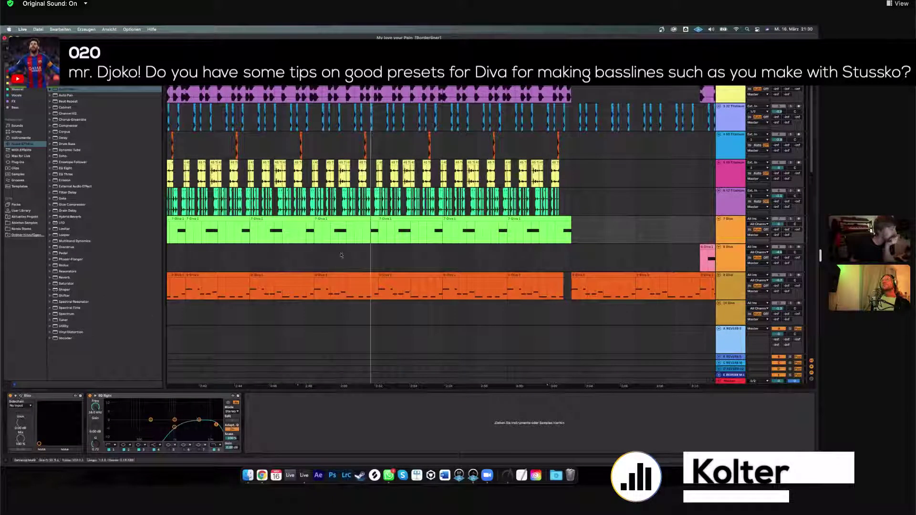
{"action": "key", "text": "super+alt+p"}
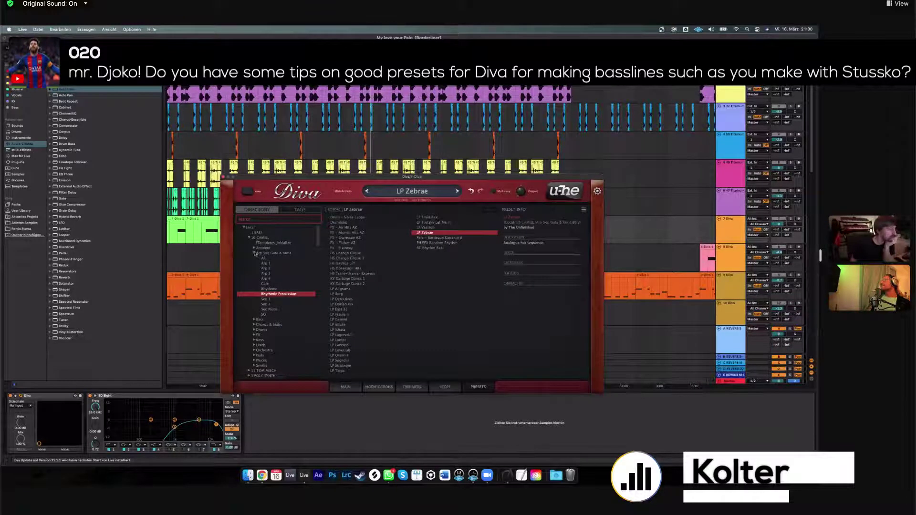
Collapse Diva's arp and sequence preset folder and look briefly into the Bass folder.
{"action": "left_click", "coordinate": [254, 253]}
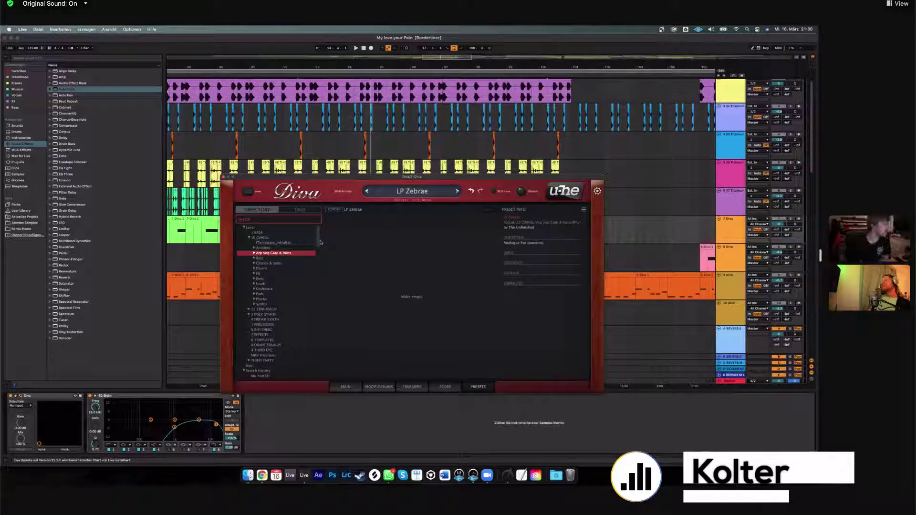
{"action": "left_click", "coordinate": [255, 259]}
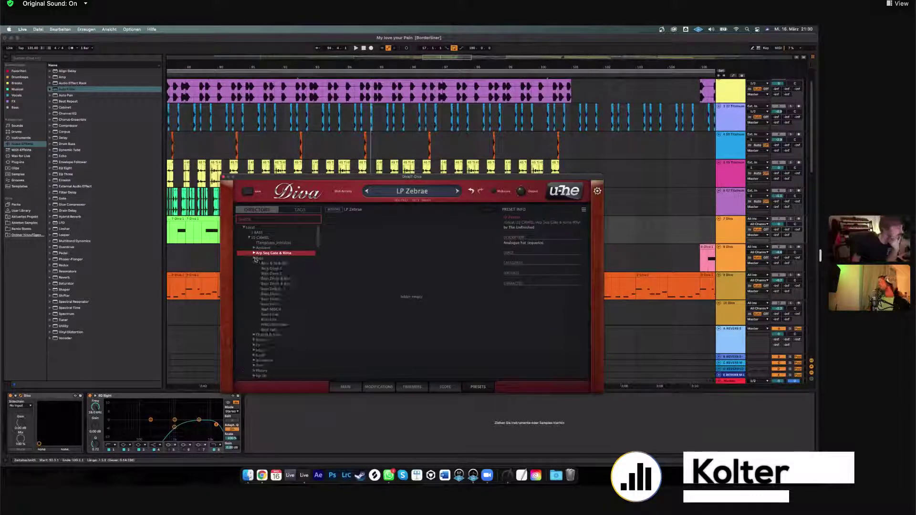
{"action": "left_click", "coordinate": [254, 259]}
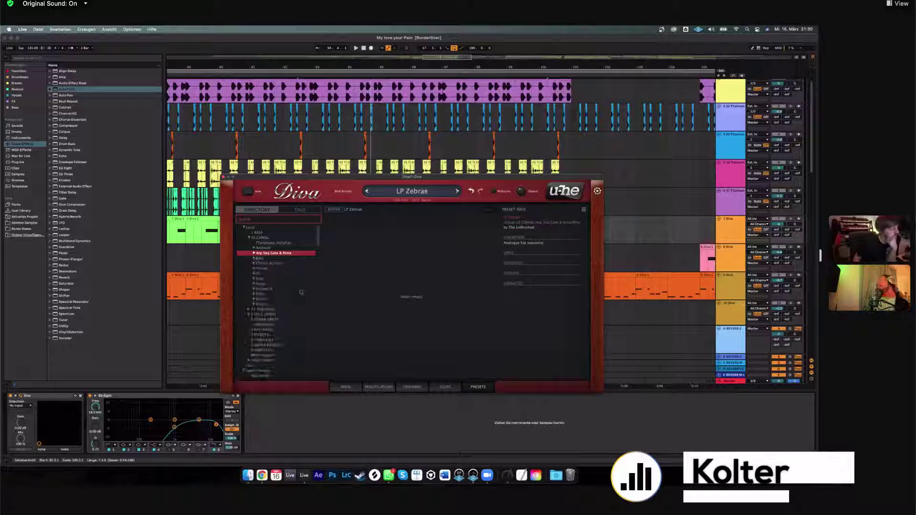
Expand the 11 TOM MISCH preset folder, look through its banks down to the funk, soul and disco set, and close Diva.
{"action": "left_click", "coordinate": [249, 309]}
{"action": "left_click", "coordinate": [269, 310]}
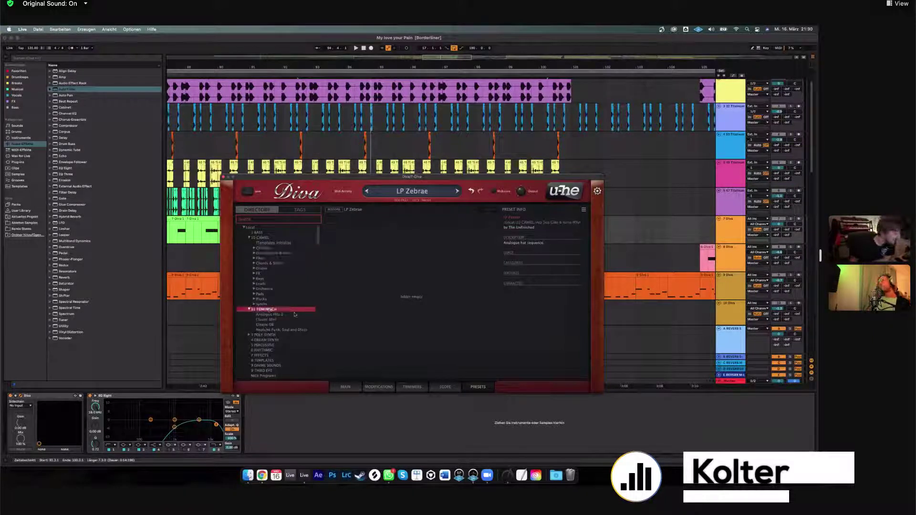
{"action": "scroll", "coordinate": [295, 314], "scroll_direction": "down", "scroll_amount": 2}
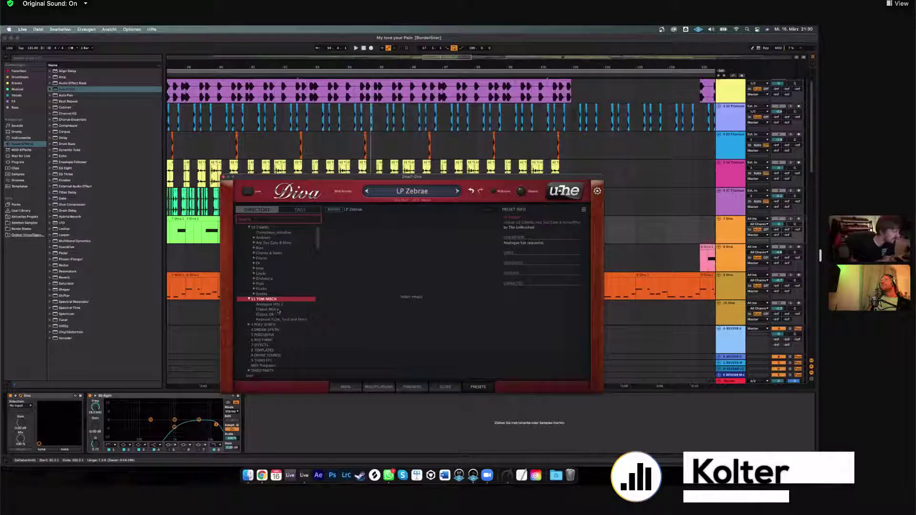
{"action": "key", "text": "Down"}
{"action": "key", "text": "Down"}
{"action": "key", "text": "Down"}
{"action": "key", "text": "Down"}
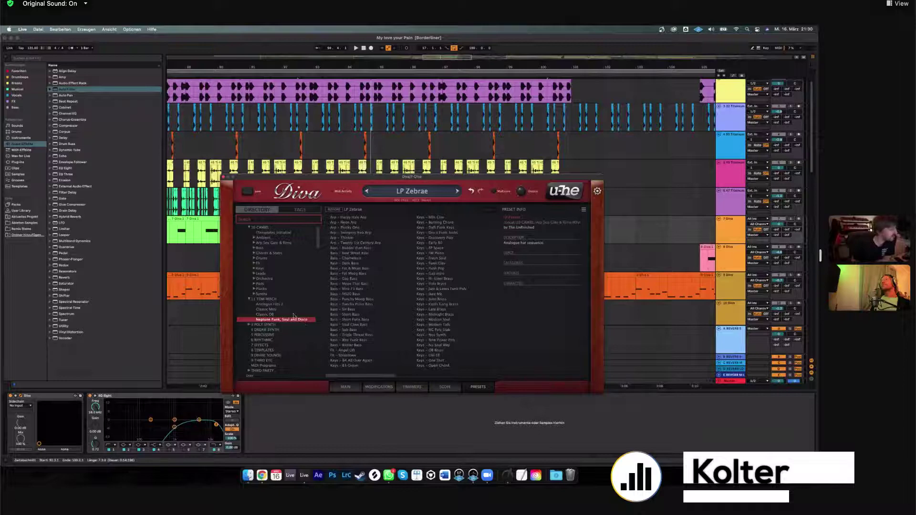
{"action": "key", "text": "Up"}
{"action": "key", "text": "Up"}
{"action": "key", "text": "Up"}
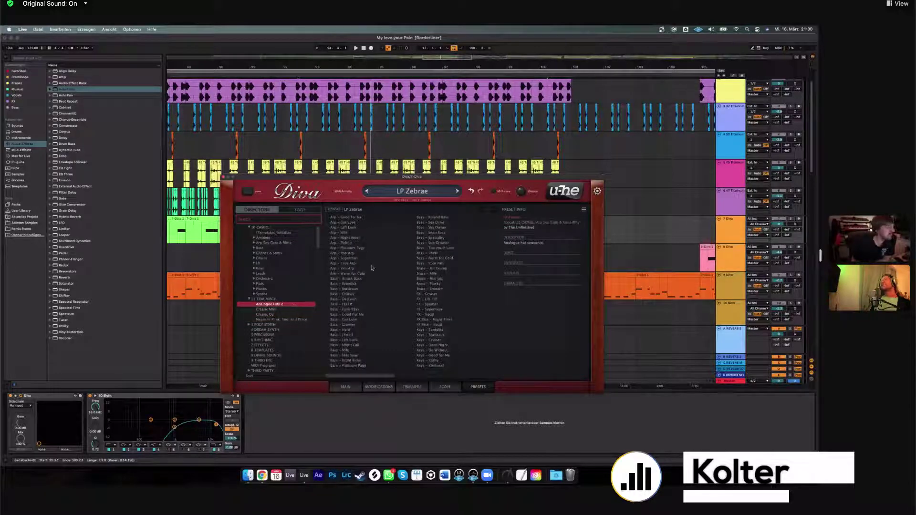
{"action": "left_click", "coordinate": [271, 310]}
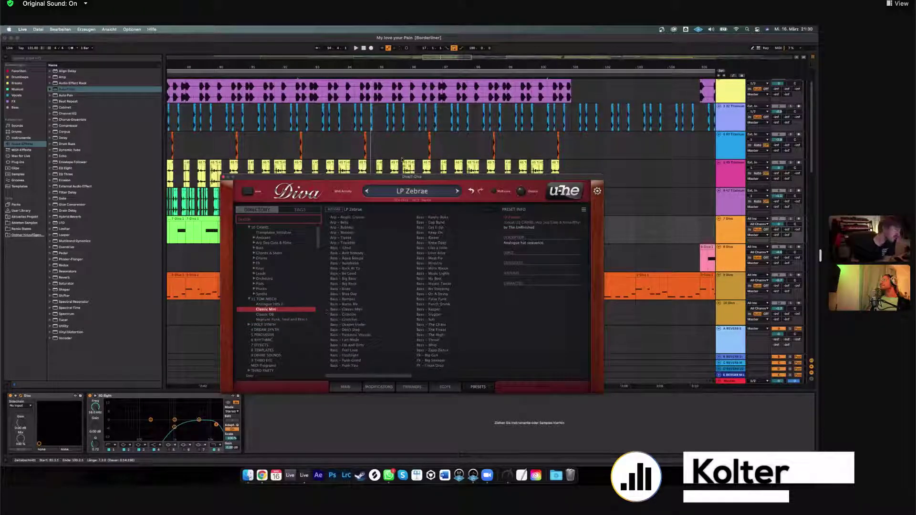
{"action": "left_click", "coordinate": [224, 178]}
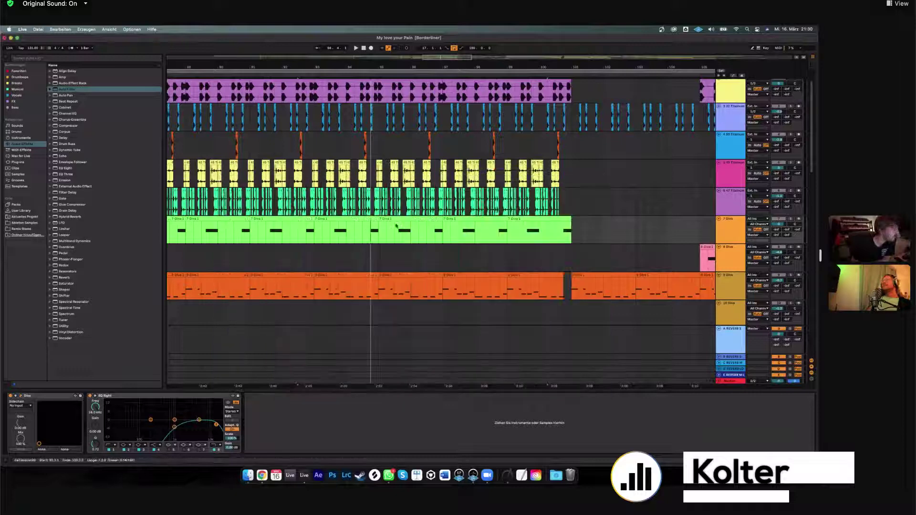
Select the CD Guitar track at bar 93 to show its Simpler, Delay and EQ Eight, and play the mix from there.
{"action": "left_click", "coordinate": [384, 246]}
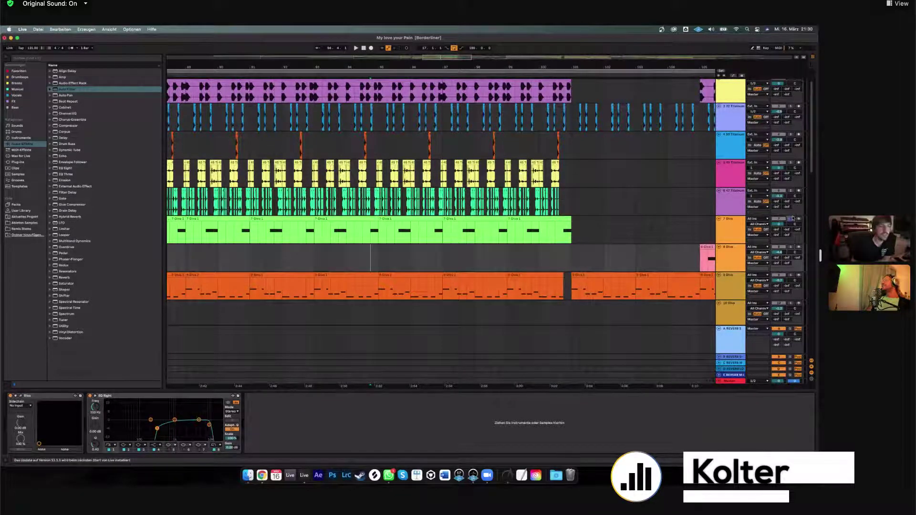
{"action": "scroll", "coordinate": [315, 189], "scroll_direction": "down", "scroll_amount": 7}
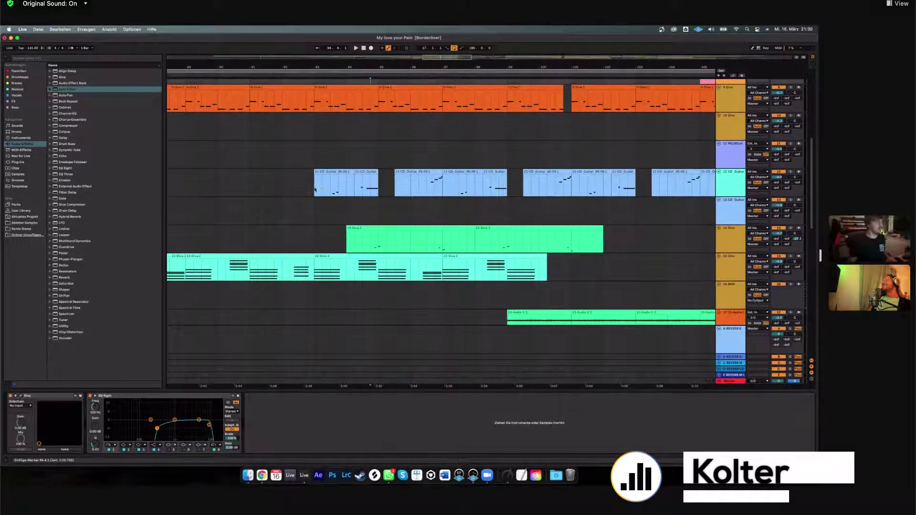
{"action": "left_click", "coordinate": [314, 190]}
{"action": "scroll", "coordinate": [636, 200], "scroll_direction": "down", "scroll_amount": 1}
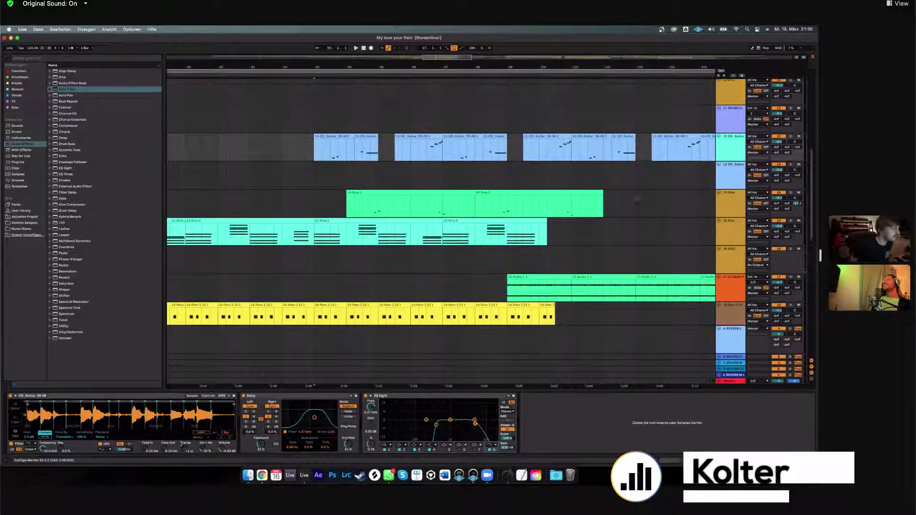
{"action": "scroll", "coordinate": [637, 200], "scroll_direction": "down", "scroll_amount": 1}
{"action": "key", "text": "space"}
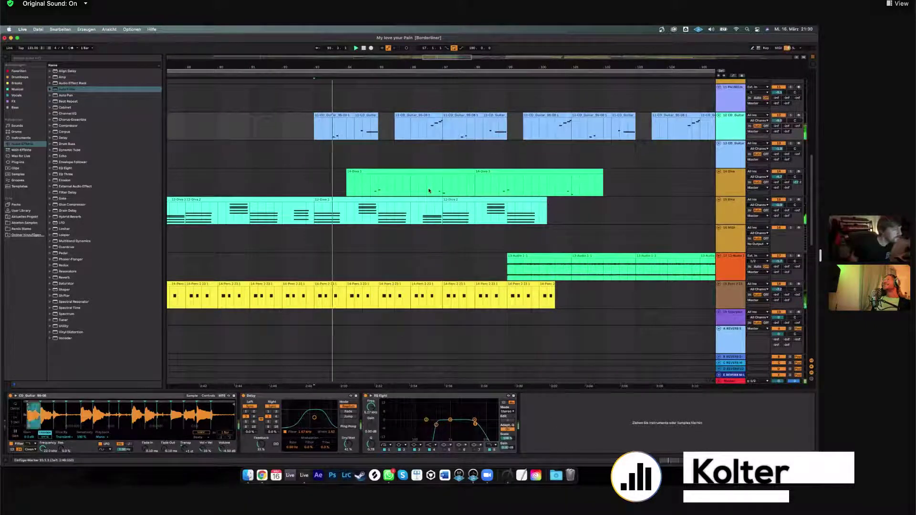
{"action": "scroll", "coordinate": [446, 179], "scroll_direction": "up", "scroll_amount": 2}
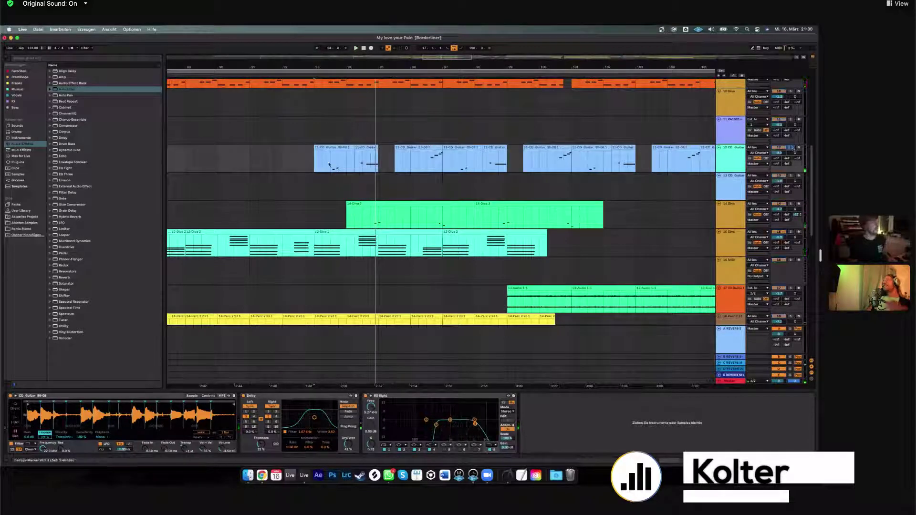
Play the soloed guitar track's first clip from bar 93 and arm the track for recording.
{"action": "left_click", "coordinate": [321, 146]}
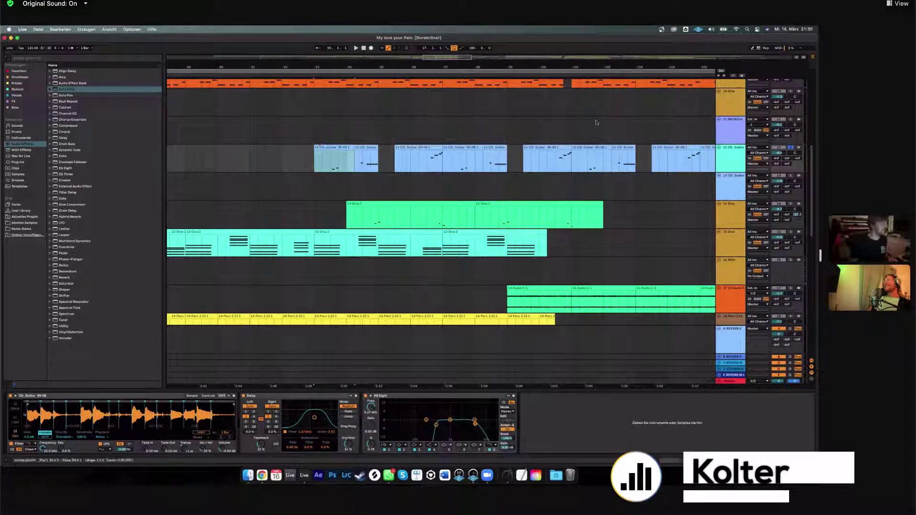
{"action": "left_click", "coordinate": [739, 152]}
{"action": "key", "text": "space"}
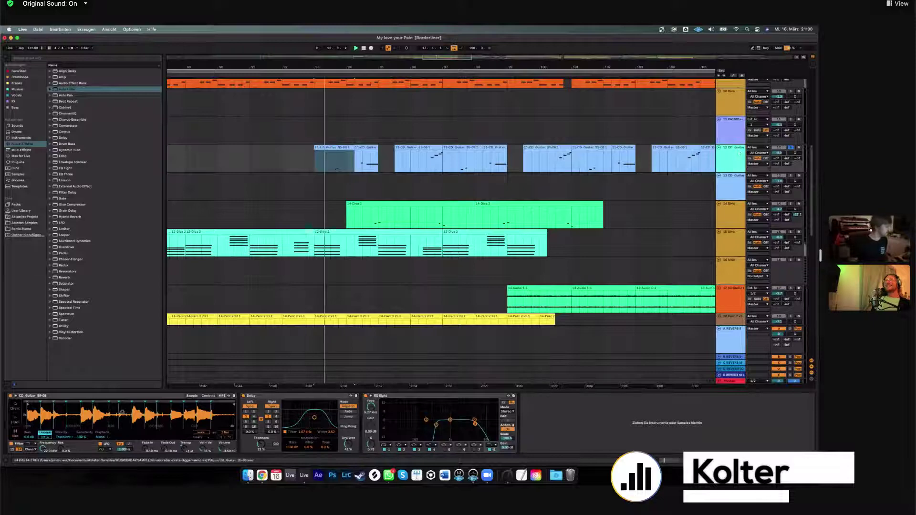
{"action": "left_click", "coordinate": [798, 148]}
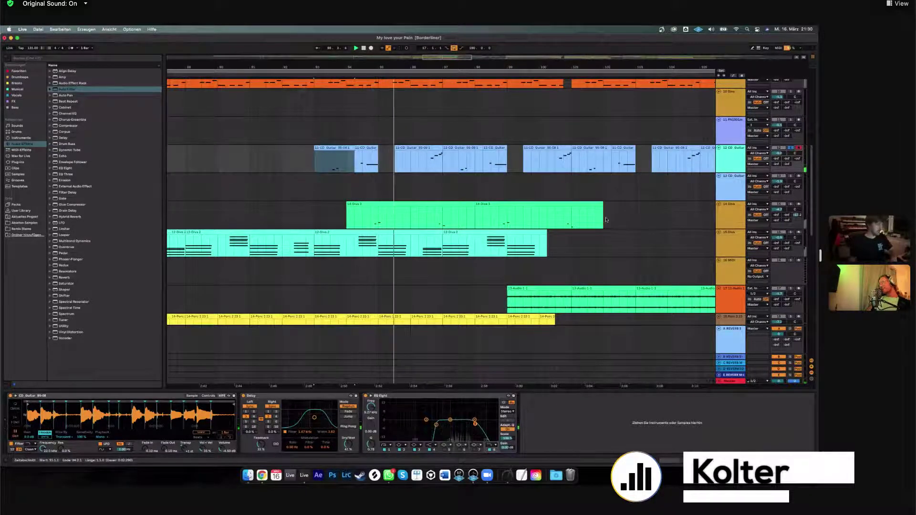
Try the guitar Simpler in Classic mode, undo the switch, and move the insert marker into the first guitar clip.
{"action": "left_click", "coordinate": [15, 409]}
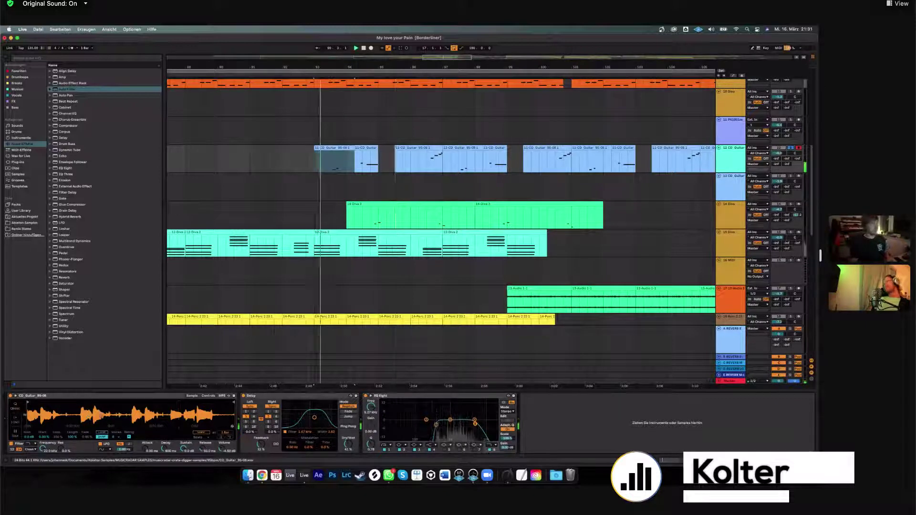
{"action": "key", "text": "super+z"}
{"action": "left_click", "coordinate": [328, 168]}
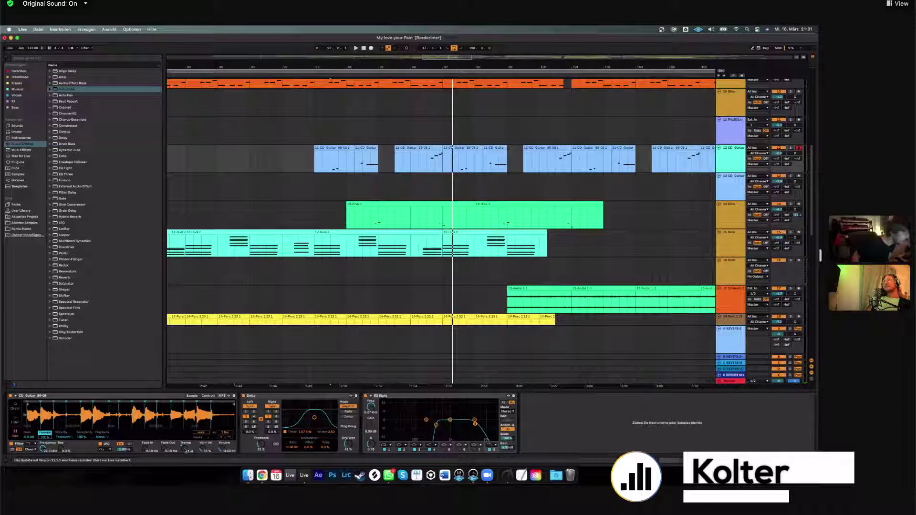
Reveal the guitar Simpler's sample in its library folder and audition neighbouring samples up to the second CD_Guitar file.
{"action": "right_click", "coordinate": [34, 415]}
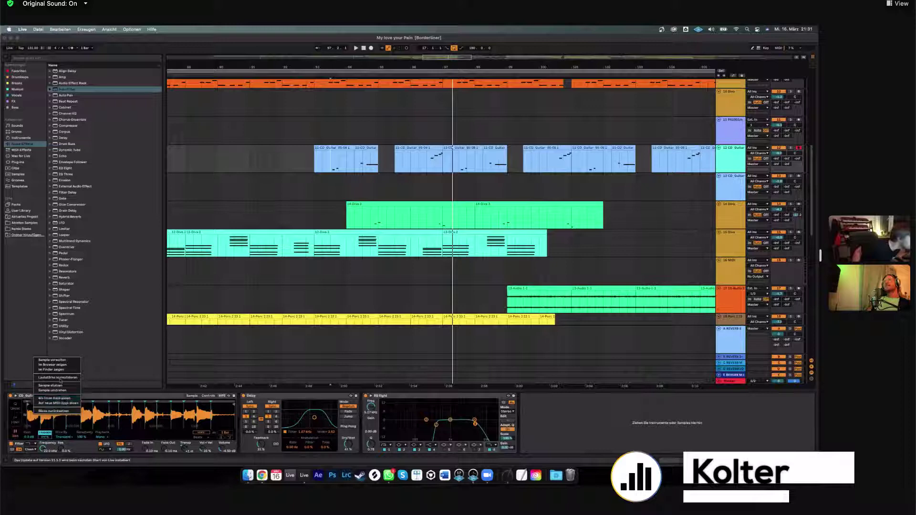
{"action": "left_click", "coordinate": [59, 360]}
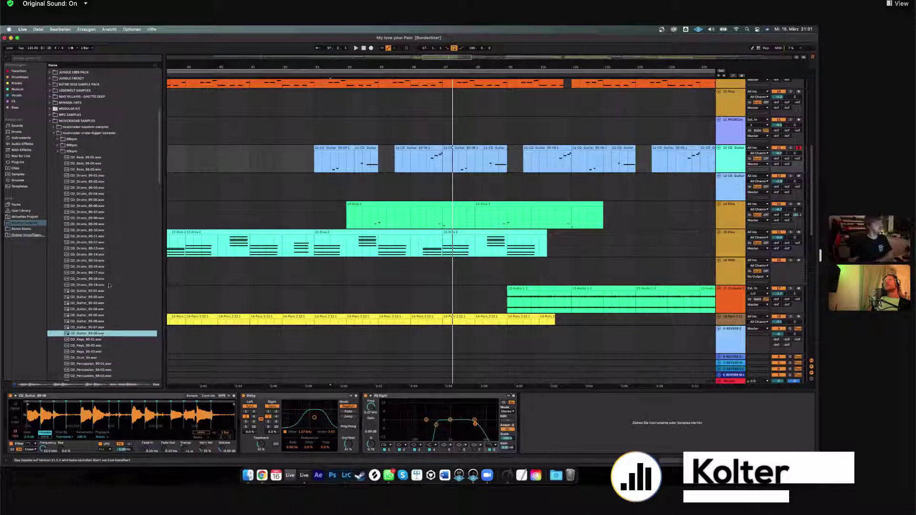
{"action": "key", "text": "Up"}
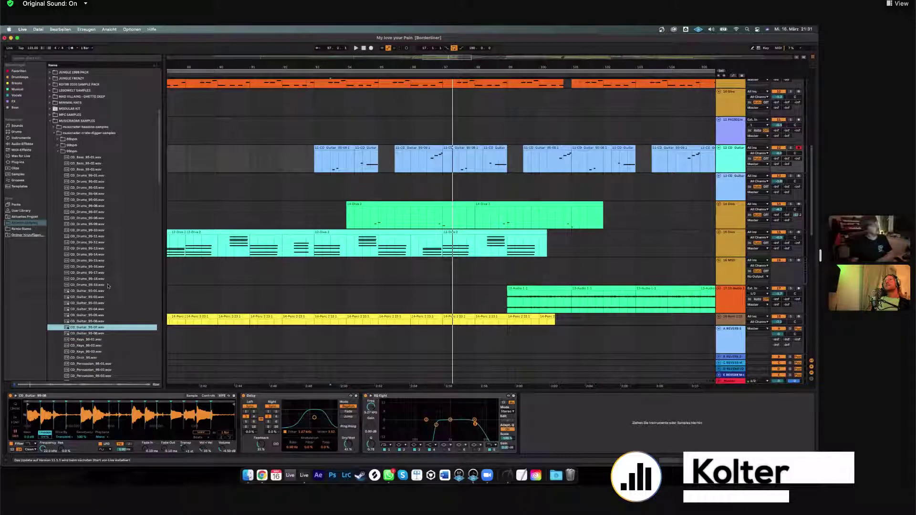
{"action": "key", "text": "Down"}
{"action": "key", "text": "Down"}
{"action": "left_click", "coordinate": [92, 297]}
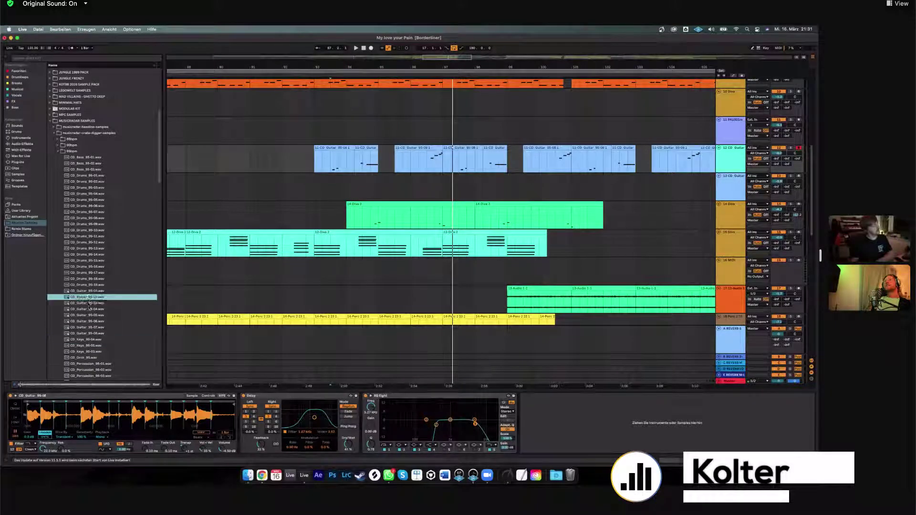
Audition more guitar, keys and drum samples in the CD sample folder.
{"action": "scroll", "coordinate": [89, 309], "scroll_direction": "down", "scroll_amount": 1}
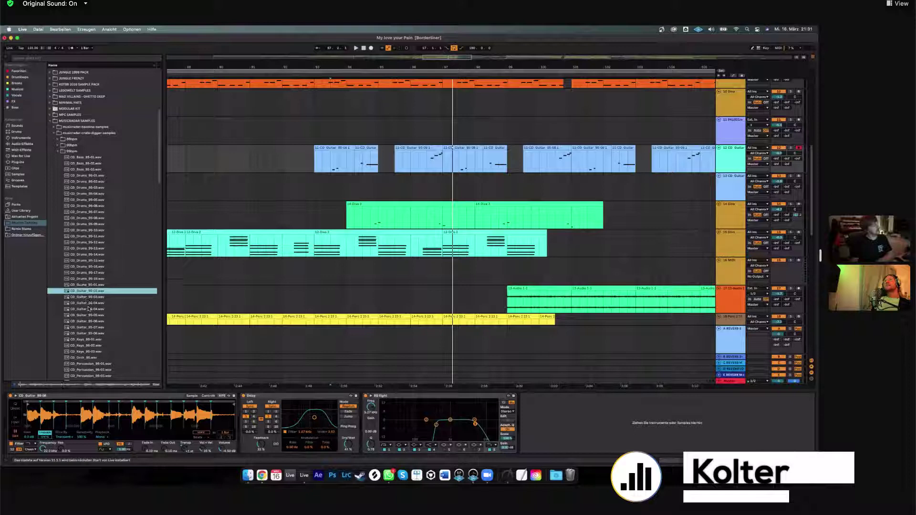
{"action": "key", "text": "Up"}
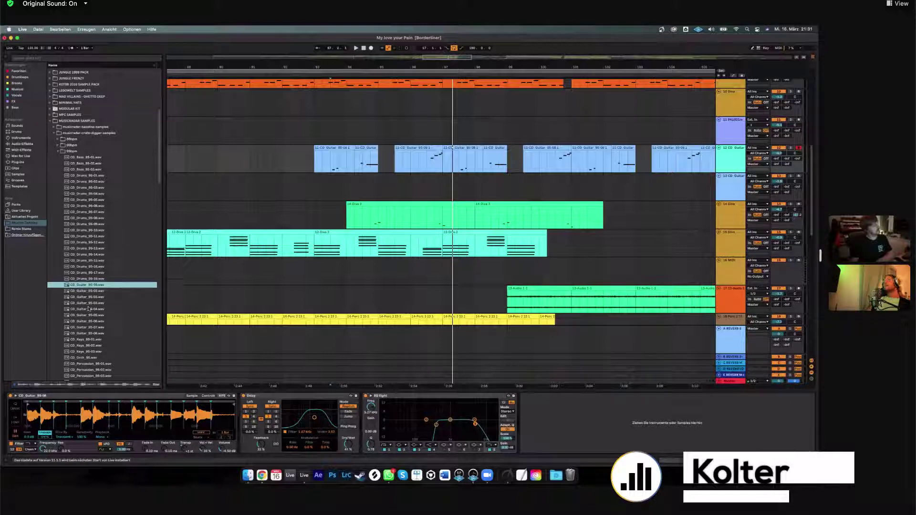
{"action": "left_click", "coordinate": [86, 345]}
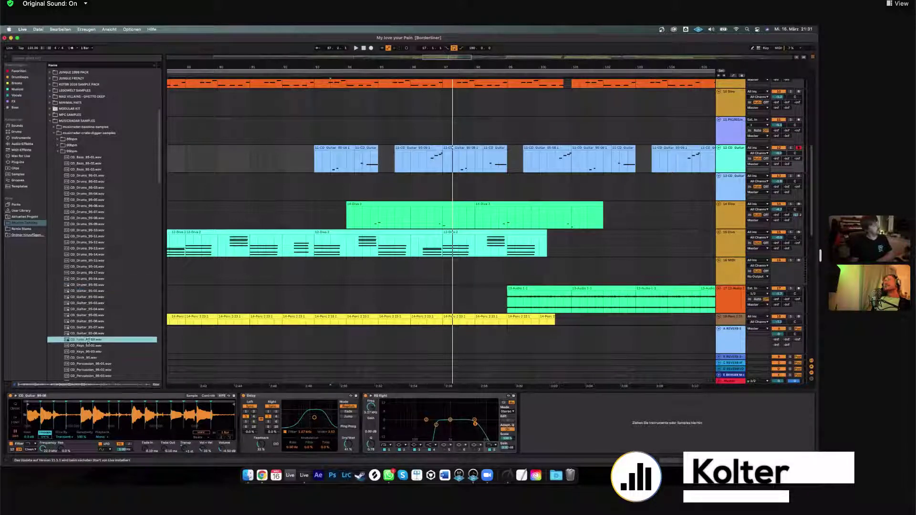
{"action": "left_click", "coordinate": [88, 199]}
{"action": "scroll", "coordinate": [94, 300], "scroll_direction": "down", "scroll_amount": 4}
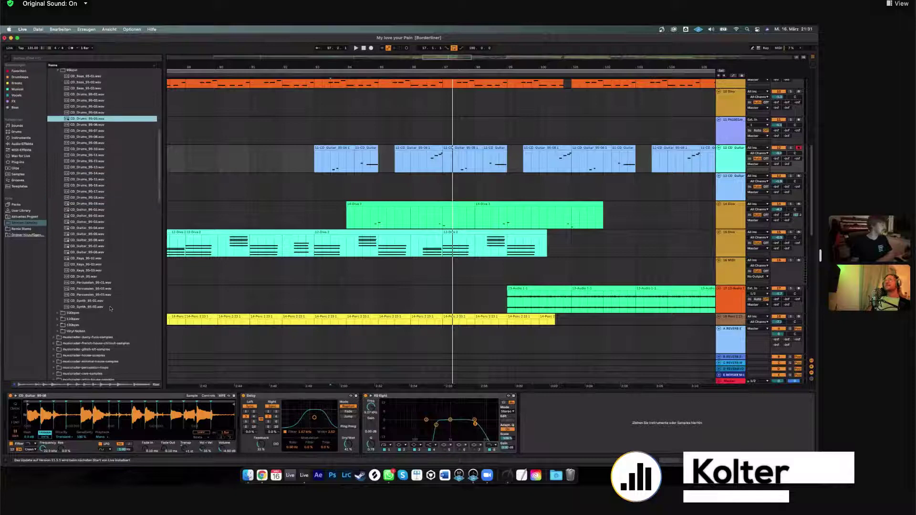
Tag the selected CD_Drums sample with the yellow Drums collection colour.
{"action": "scroll", "coordinate": [117, 268], "scroll_direction": "up", "scroll_amount": 3}
{"action": "right_click", "coordinate": [92, 174]}
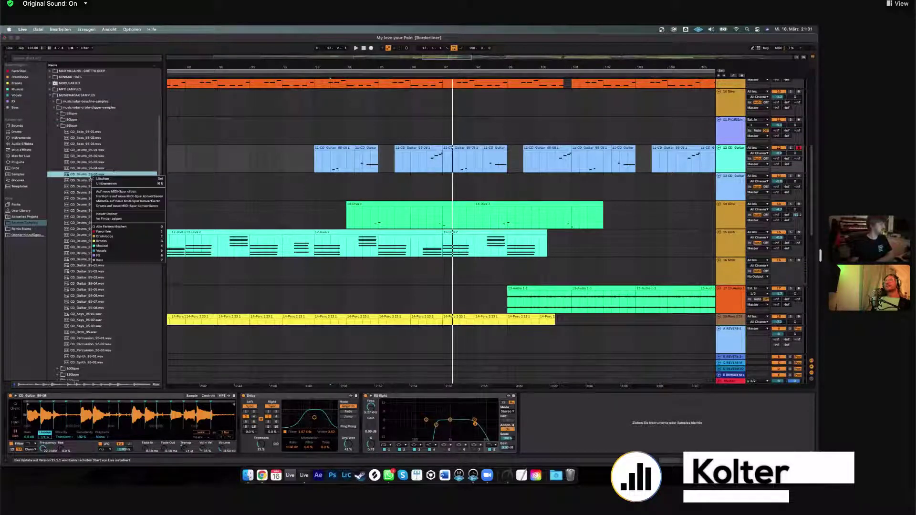
{"action": "left_click", "coordinate": [106, 183]}
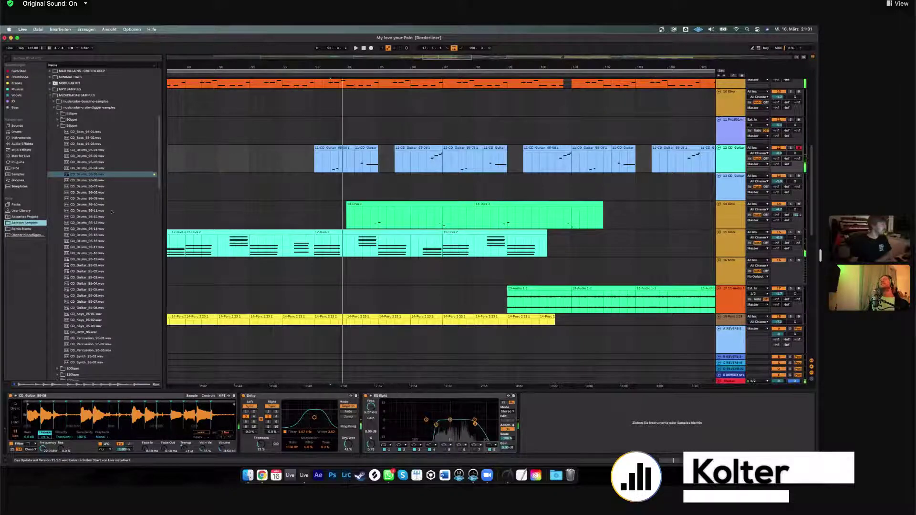
Browse to the end of the same sample folder and audition its last percussion sample and both CD_Synth samples.
{"action": "scroll", "coordinate": [117, 190], "scroll_direction": "down", "scroll_amount": 3}
{"action": "scroll", "coordinate": [117, 190], "scroll_direction": "up", "scroll_amount": 5}
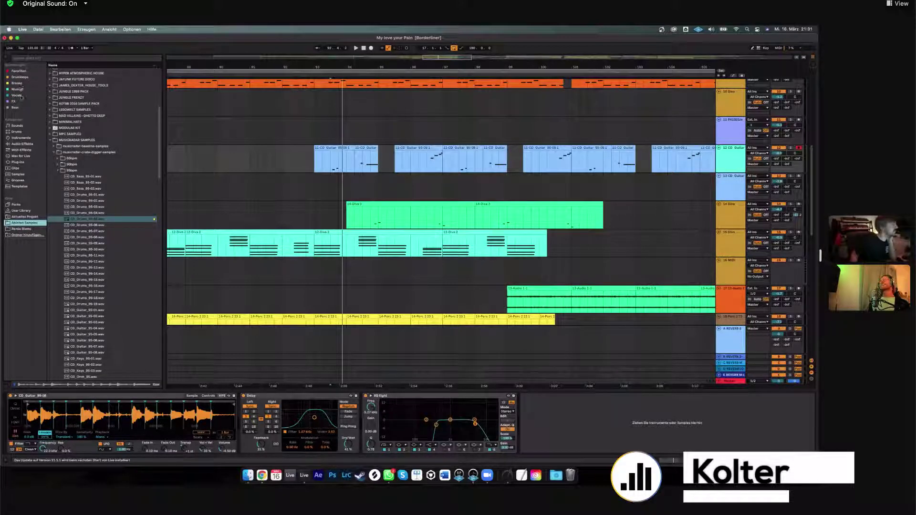
{"action": "scroll", "coordinate": [83, 302], "scroll_direction": "down", "scroll_amount": 3}
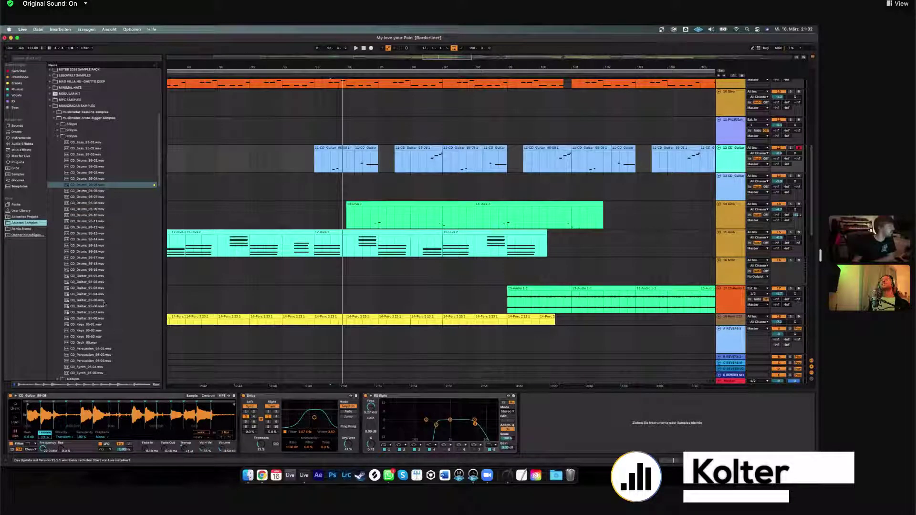
{"action": "scroll", "coordinate": [118, 292], "scroll_direction": "down", "scroll_amount": 5}
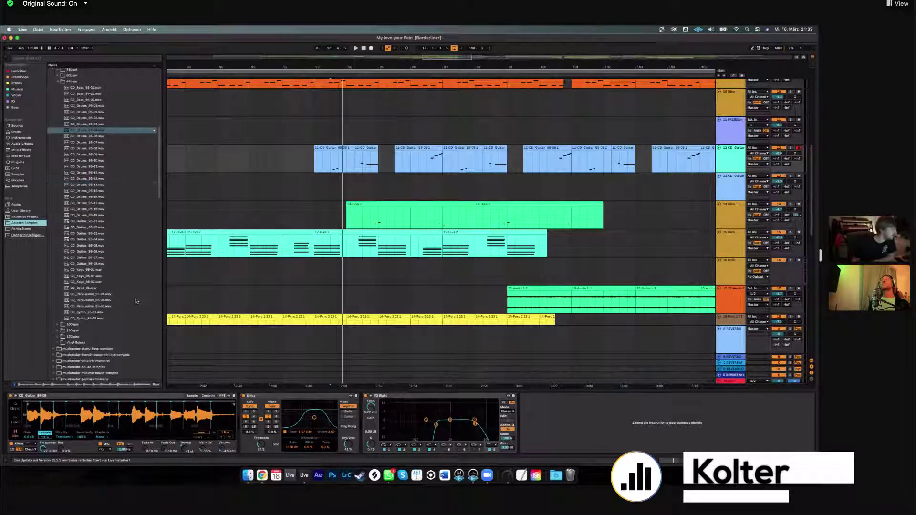
{"action": "left_click", "coordinate": [137, 305]}
{"action": "key", "text": "Down"}
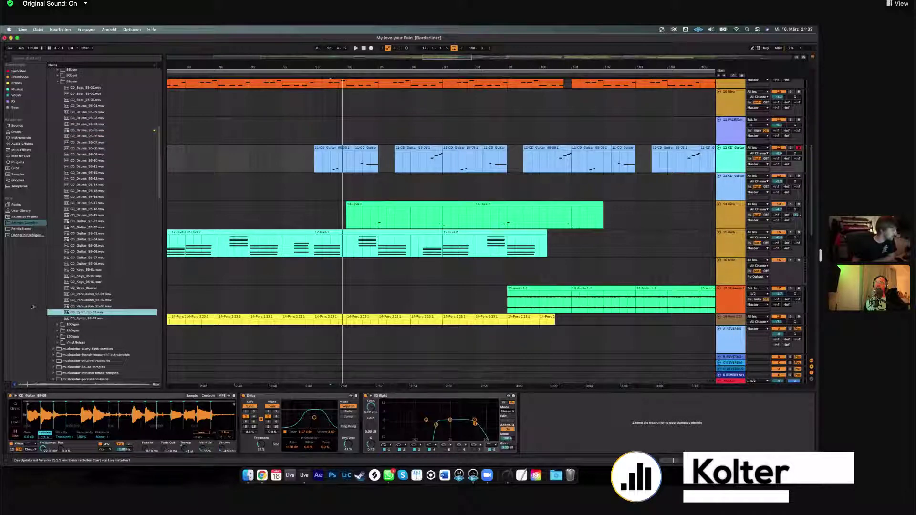
{"action": "left_click", "coordinate": [98, 318]}
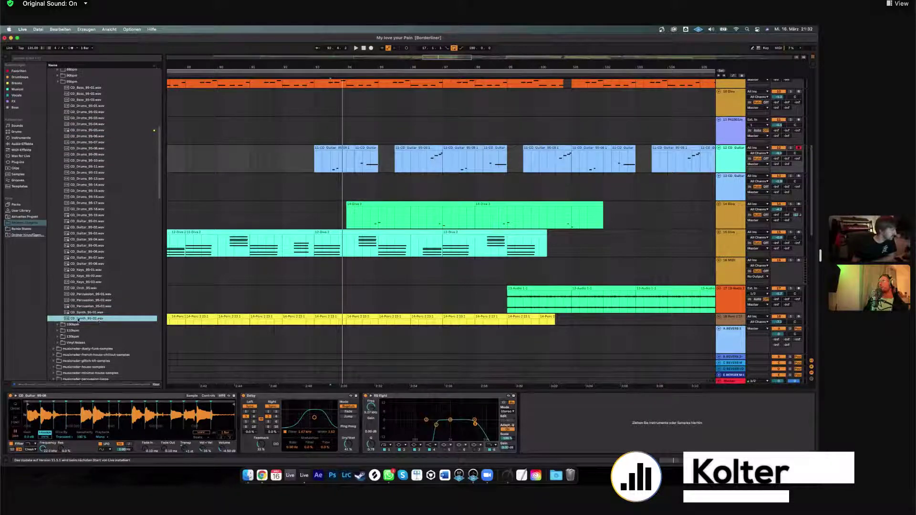
Play the mix from bar 93, select the green clip on Diva track 14 to show its devices, and solo that track.
{"action": "left_click", "coordinate": [316, 270]}
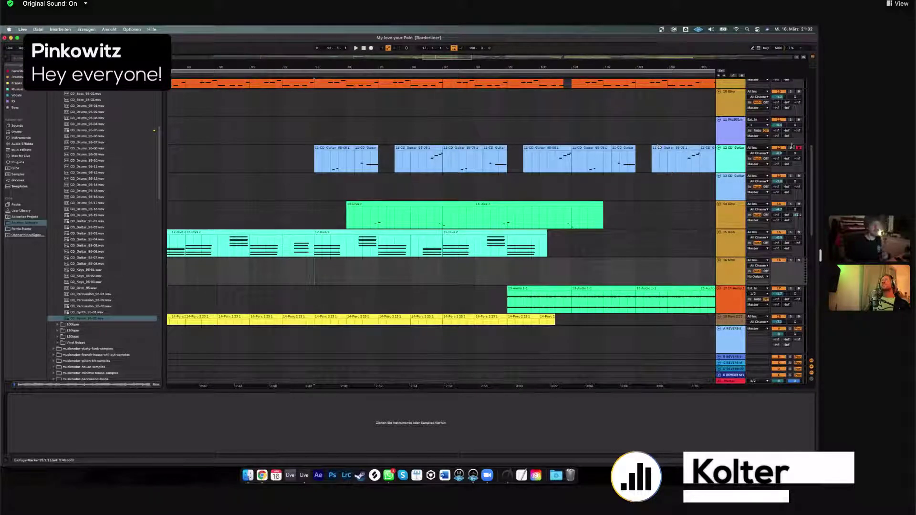
{"action": "left_click", "coordinate": [417, 181]}
{"action": "key", "text": "space"}
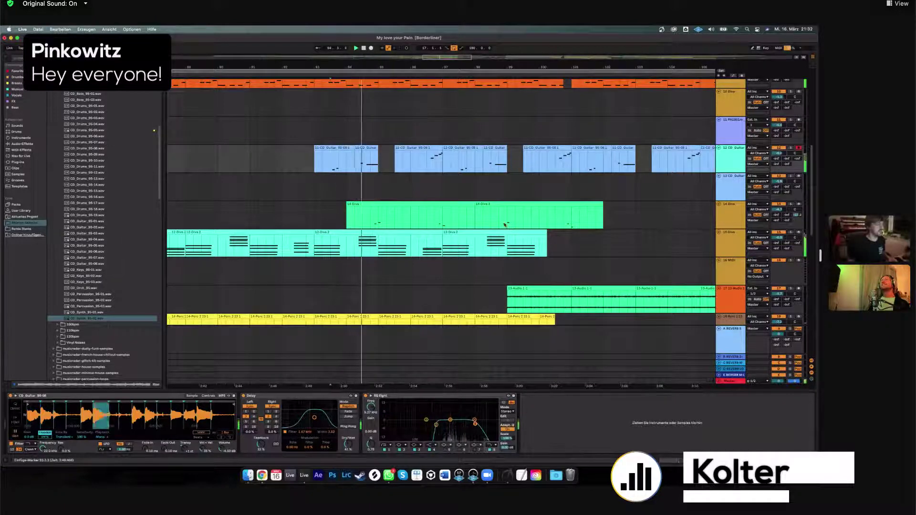
{"action": "left_click", "coordinate": [374, 220]}
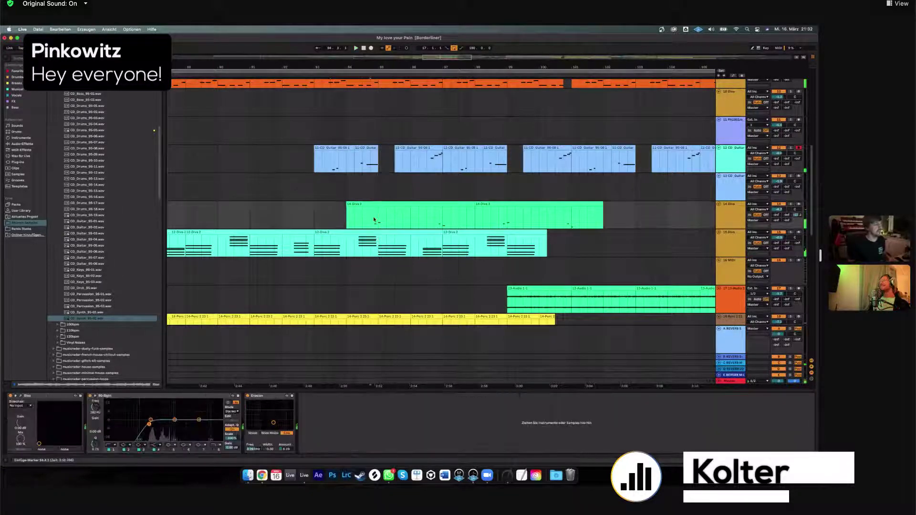
{"action": "left_click", "coordinate": [790, 204]}
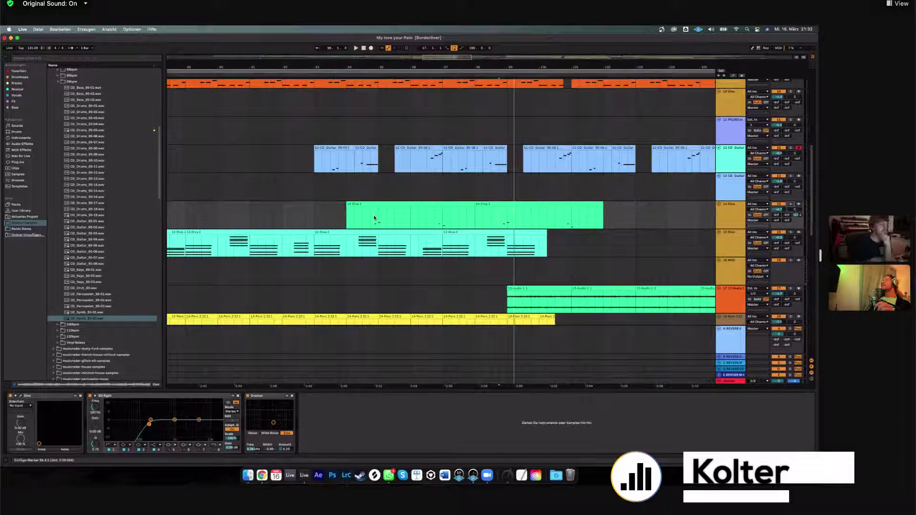
Look through the arrangement for the soloed Diva track's other clips and play its magenta clip from bar 81.
{"action": "scroll", "coordinate": [366, 171], "scroll_direction": "up", "scroll_amount": 5}
{"action": "scroll", "coordinate": [365, 172], "scroll_direction": "up", "scroll_amount": 5}
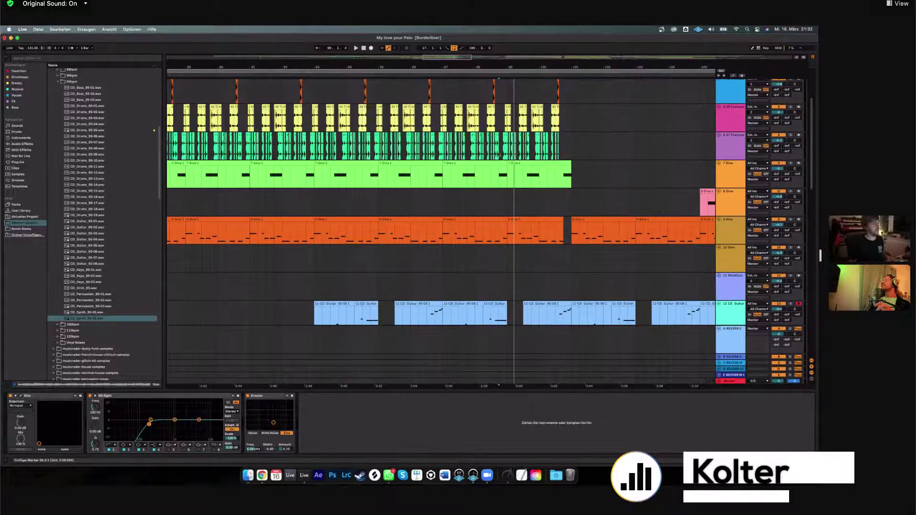
{"action": "scroll", "coordinate": [365, 172], "scroll_direction": "down", "scroll_amount": 8}
{"action": "scroll", "coordinate": [479, 215], "scroll_direction": "up", "scroll_amount": 5}
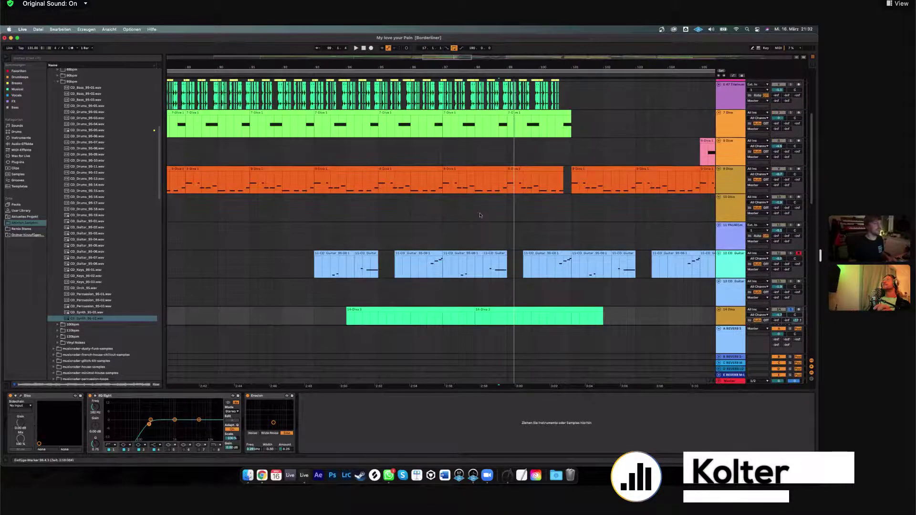
{"action": "scroll", "coordinate": [479, 216], "scroll_direction": "up", "scroll_amount": 10}
{"action": "scroll", "coordinate": [480, 215], "scroll_direction": "down", "scroll_amount": 5}
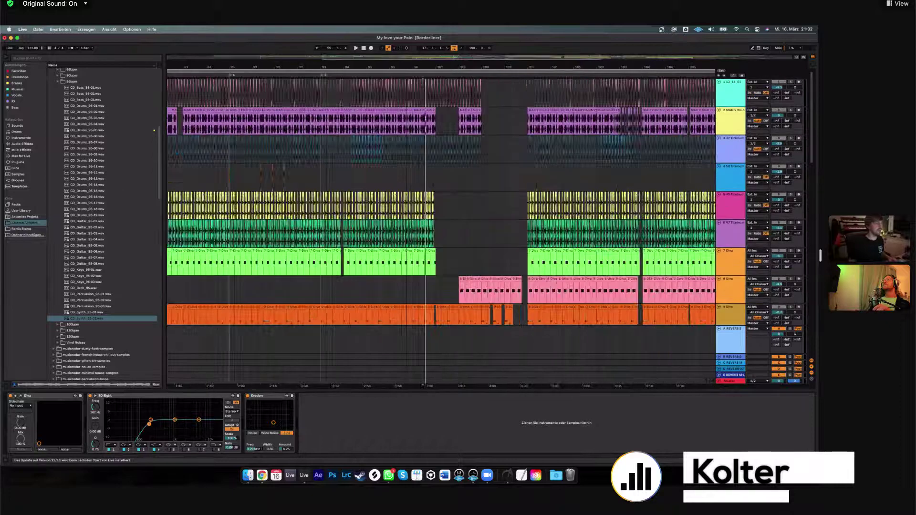
{"action": "scroll", "coordinate": [414, 175], "scroll_direction": "up", "scroll_amount": 5}
{"action": "scroll", "coordinate": [418, 171], "scroll_direction": "down", "scroll_amount": 10}
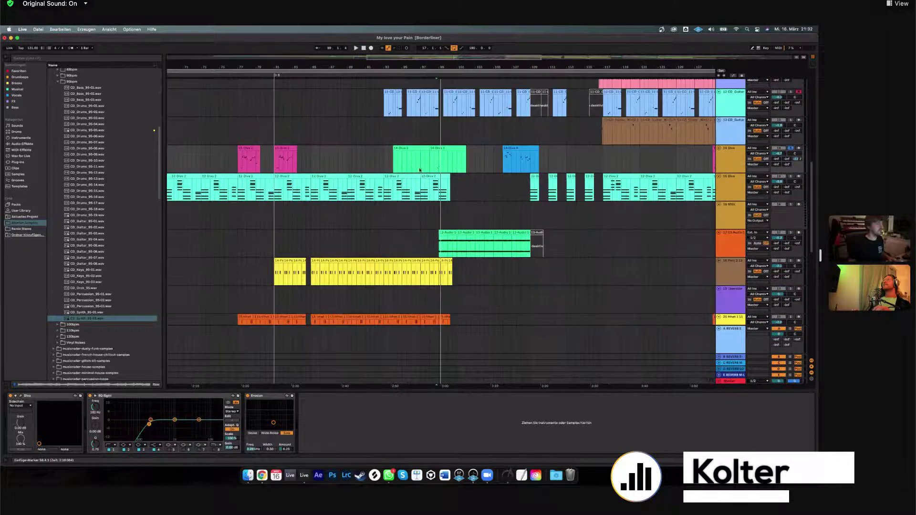
{"action": "left_click", "coordinate": [276, 161]}
{"action": "key", "text": "space"}
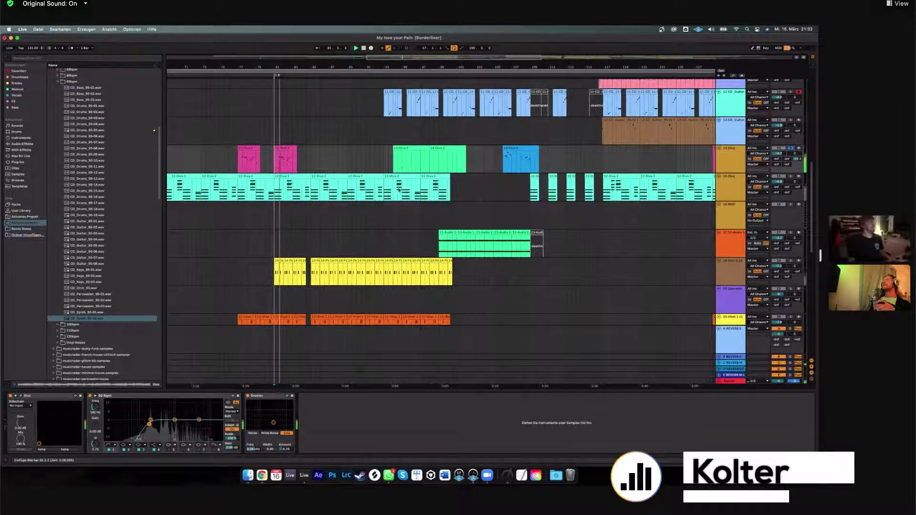
{"action": "key", "text": "space"}
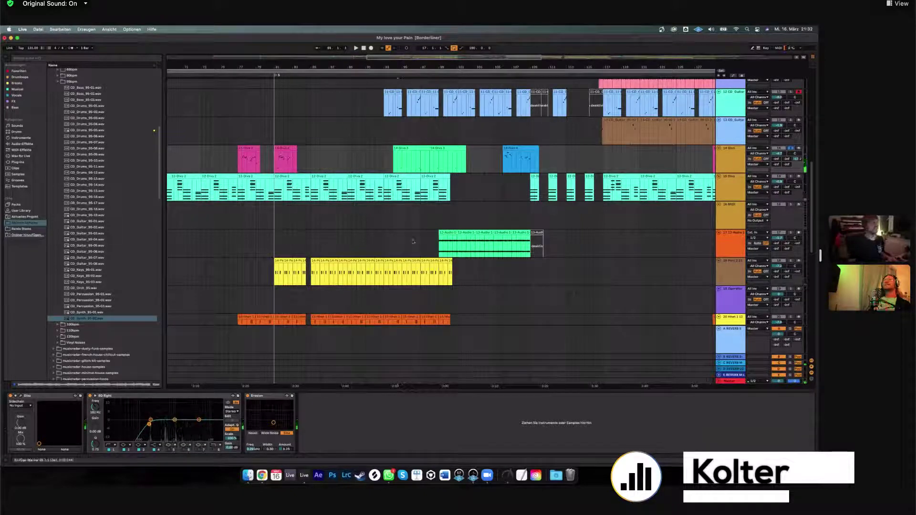
{"action": "key", "text": "space"}
Play the Diva track's blue clip from bar 106, first soloed and again within the full mix.
{"action": "left_click", "coordinate": [503, 165]}
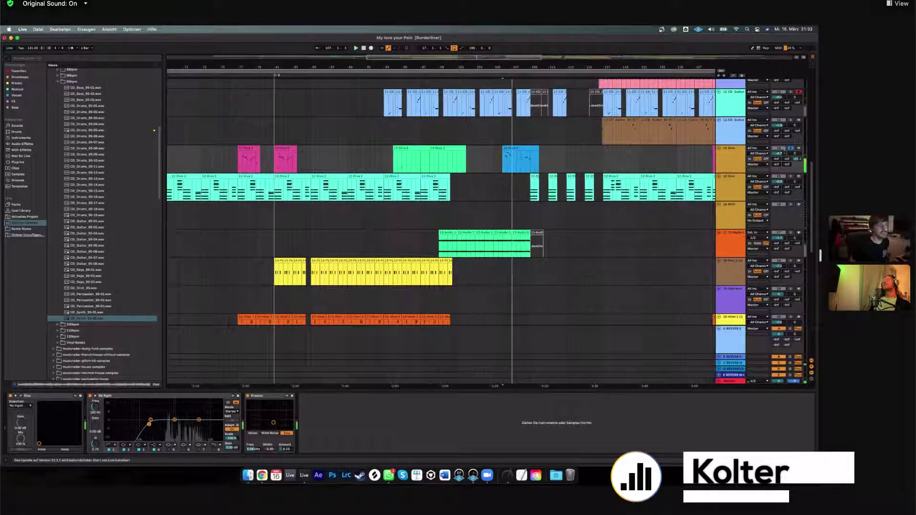
{"action": "key", "text": "space"}
{"action": "key", "text": "space"}
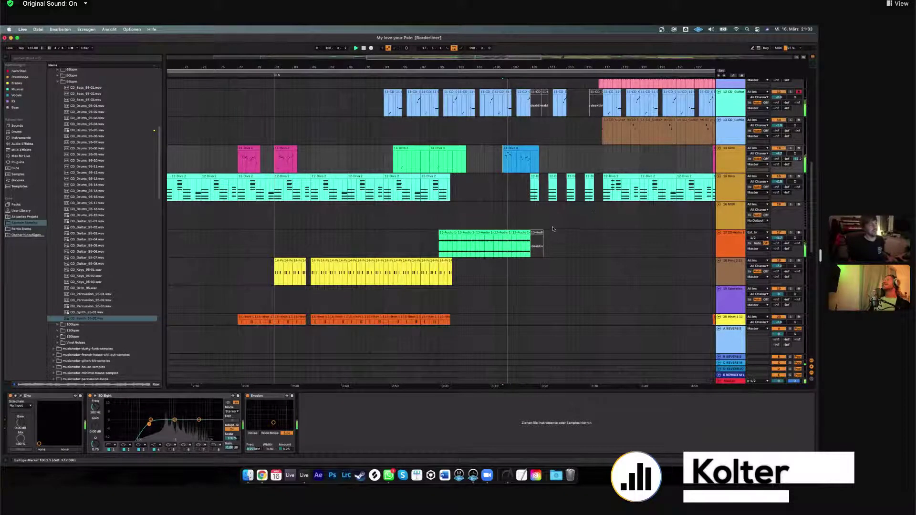
Select the first green clip on audio track 17 at bar 99 and open its waveform in the clip view.
{"action": "scroll", "coordinate": [553, 229], "scroll_direction": "down", "scroll_amount": 3}
{"action": "left_click", "coordinate": [449, 176]}
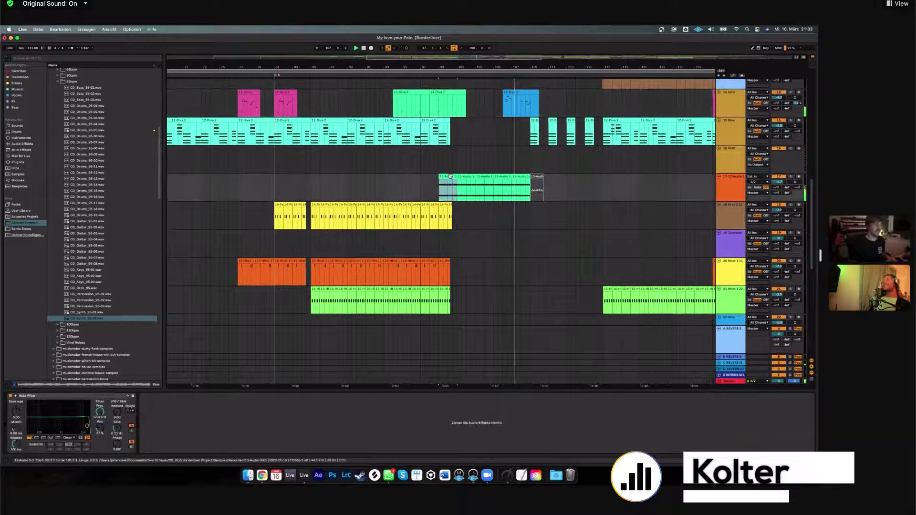
{"action": "double_click", "coordinate": [505, 192]}
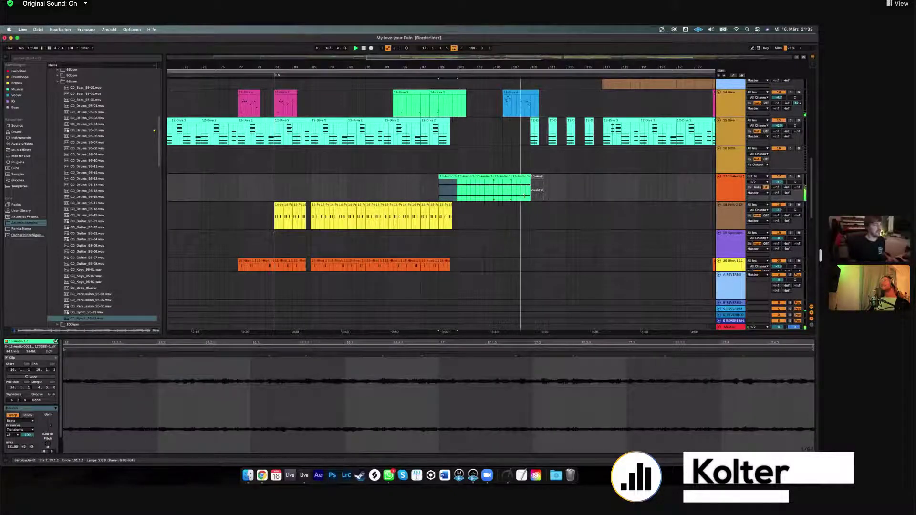
Examine the arrangement's lower and upper tracks through the break and the second main section while the mix plays.
{"action": "scroll", "coordinate": [505, 192], "scroll_direction": "up", "scroll_amount": 3}
{"action": "scroll", "coordinate": [497, 160], "scroll_direction": "down", "scroll_amount": 10}
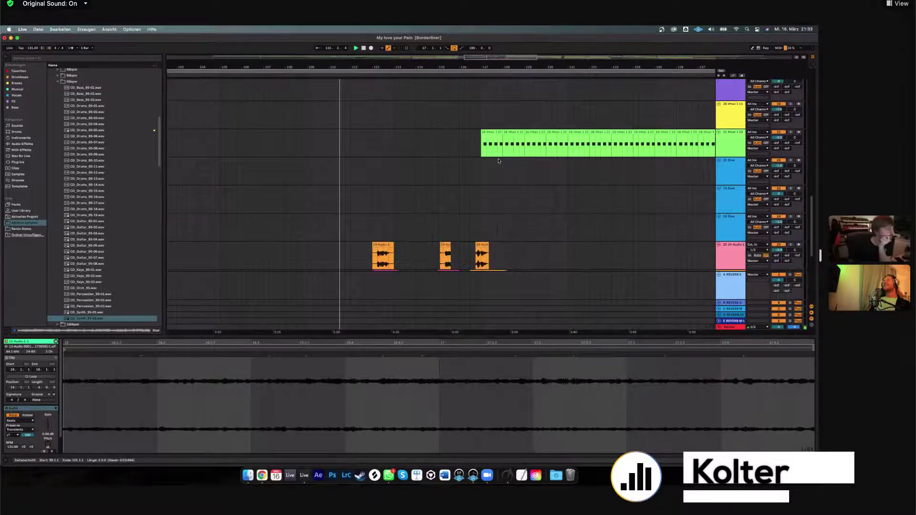
{"action": "scroll", "coordinate": [499, 161], "scroll_direction": "down", "scroll_amount": 3}
{"action": "scroll", "coordinate": [416, 155], "scroll_direction": "down", "scroll_amount": 2}
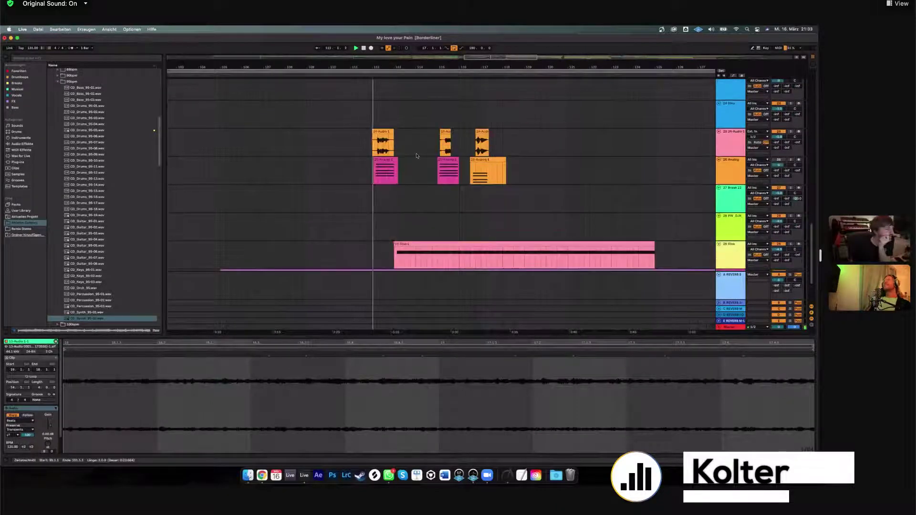
{"action": "scroll", "coordinate": [417, 157], "scroll_direction": "down", "scroll_amount": 1}
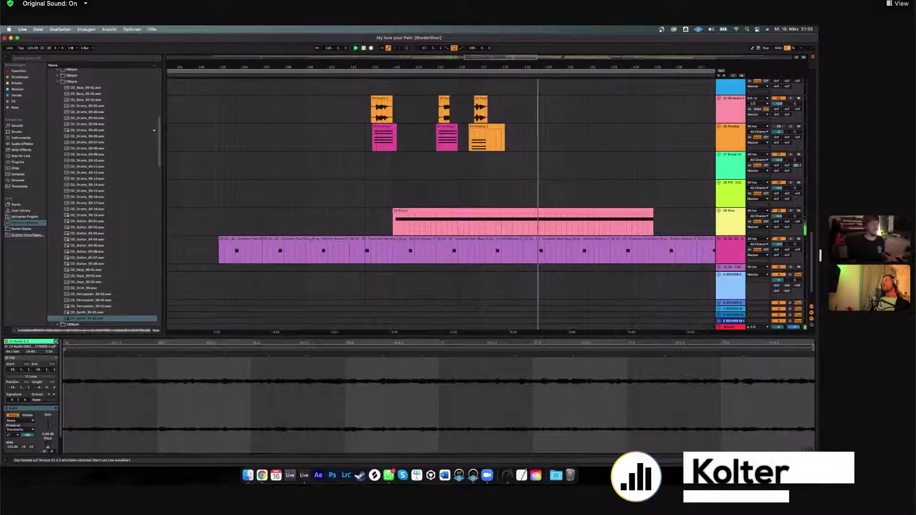
{"action": "scroll", "coordinate": [441, 201], "scroll_direction": "down", "scroll_amount": 5}
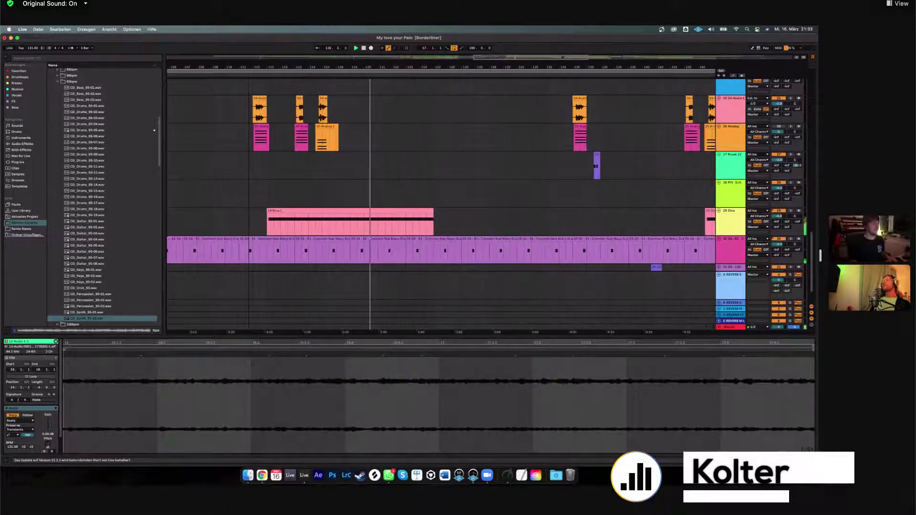
{"action": "scroll", "coordinate": [505, 202], "scroll_direction": "up", "scroll_amount": 3}
{"action": "scroll", "coordinate": [488, 196], "scroll_direction": "up", "scroll_amount": 8}
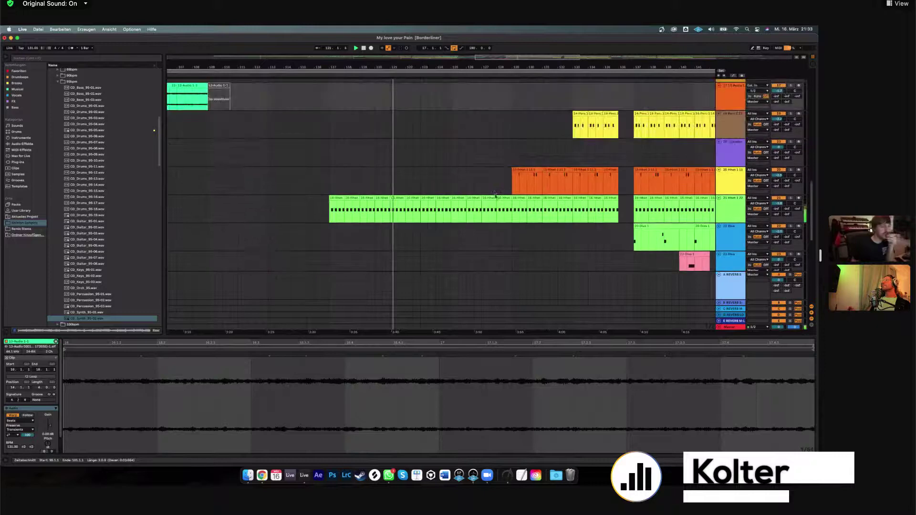
{"action": "scroll", "coordinate": [493, 192], "scroll_direction": "down", "scroll_amount": 5}
{"action": "scroll", "coordinate": [493, 193], "scroll_direction": "up", "scroll_amount": 12}
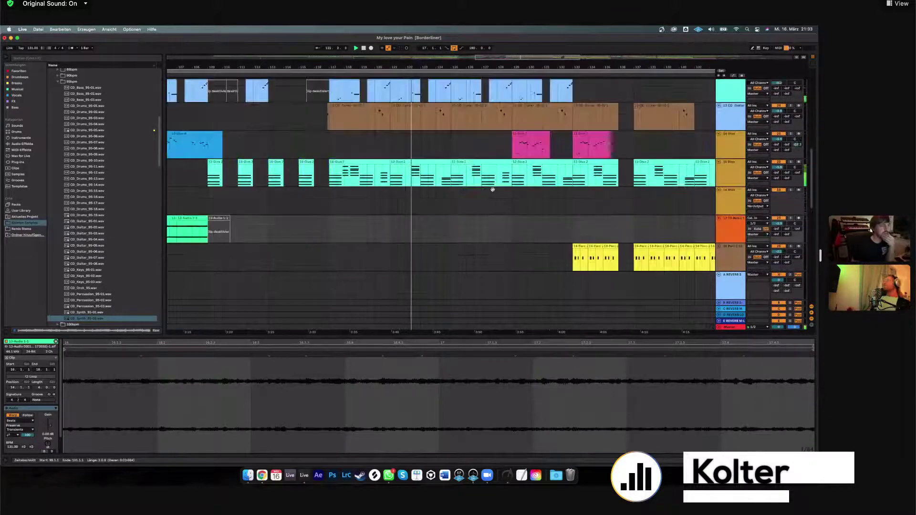
{"action": "scroll", "coordinate": [564, 207], "scroll_direction": "up", "scroll_amount": 3}
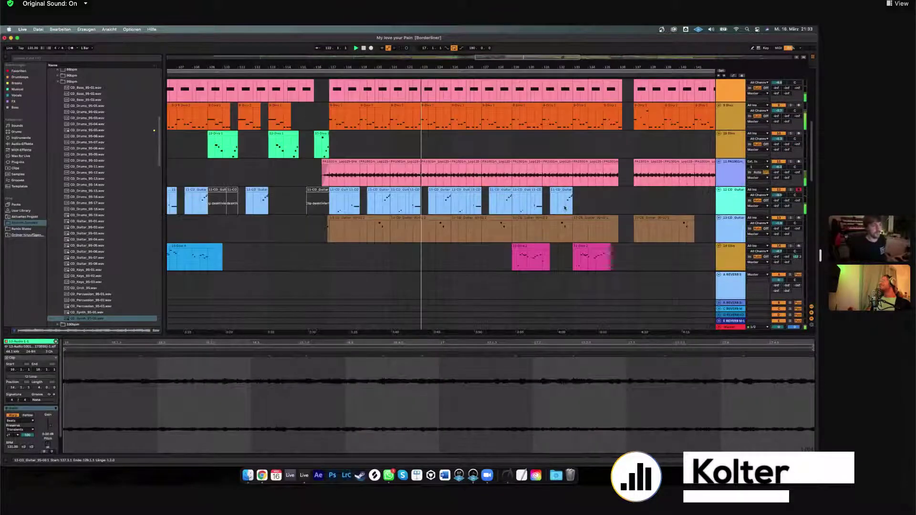
{"action": "scroll", "coordinate": [489, 203], "scroll_direction": "up", "scroll_amount": 3}
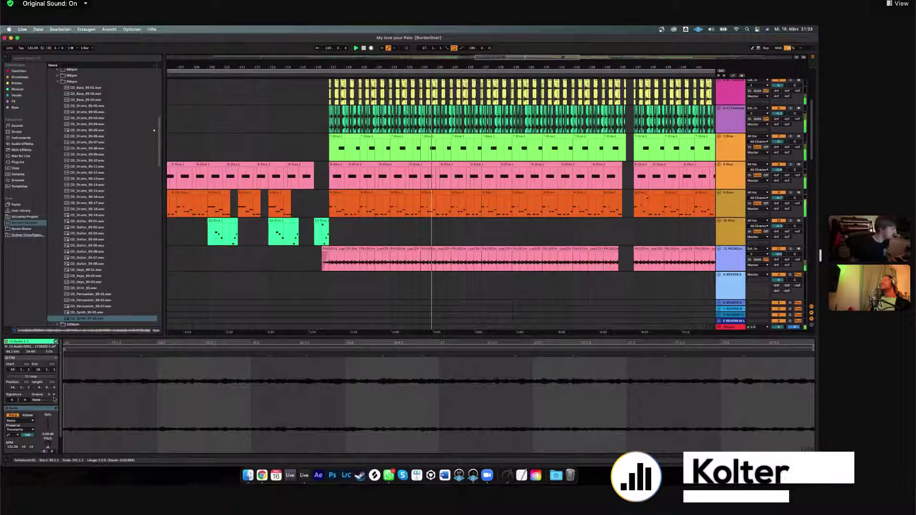
Show the effect chain with Utility, CamelPhat and the scope in place of the audio clip's waveform.
{"action": "scroll", "coordinate": [477, 214], "scroll_direction": "down", "scroll_amount": 5}
{"action": "key", "text": "shift+Tab"}
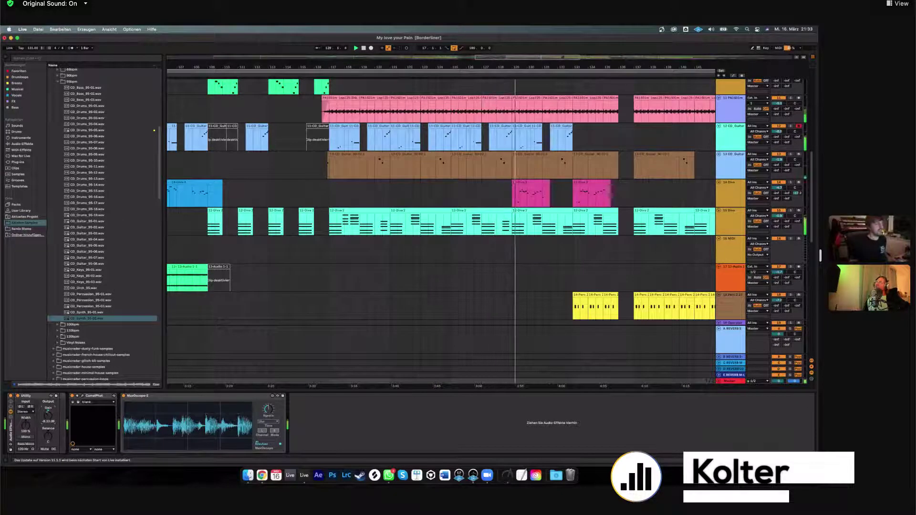
{"action": "scroll", "coordinate": [483, 205], "scroll_direction": "up", "scroll_amount": 2}
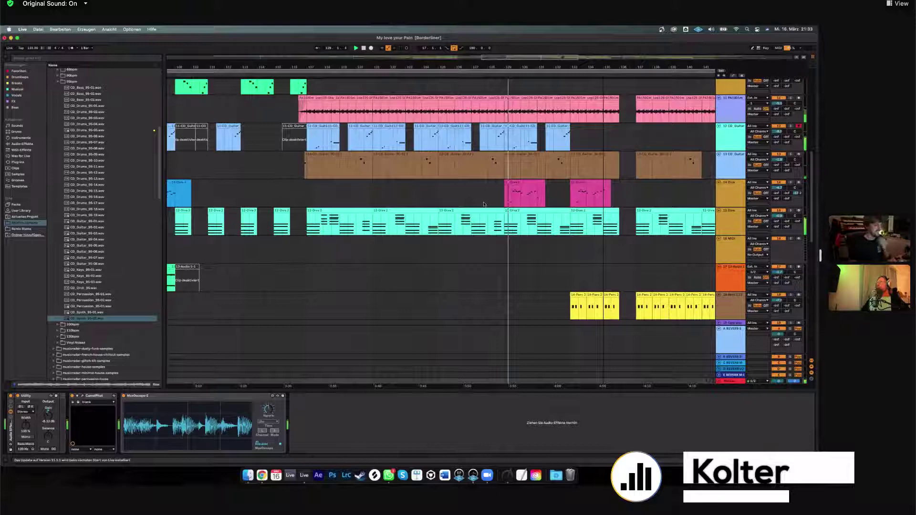
Look through the lower percussion, Diva and audio tracks, stop playback, and set the playback start at bar 133.
{"action": "scroll", "coordinate": [485, 204], "scroll_direction": "up", "scroll_amount": 3}
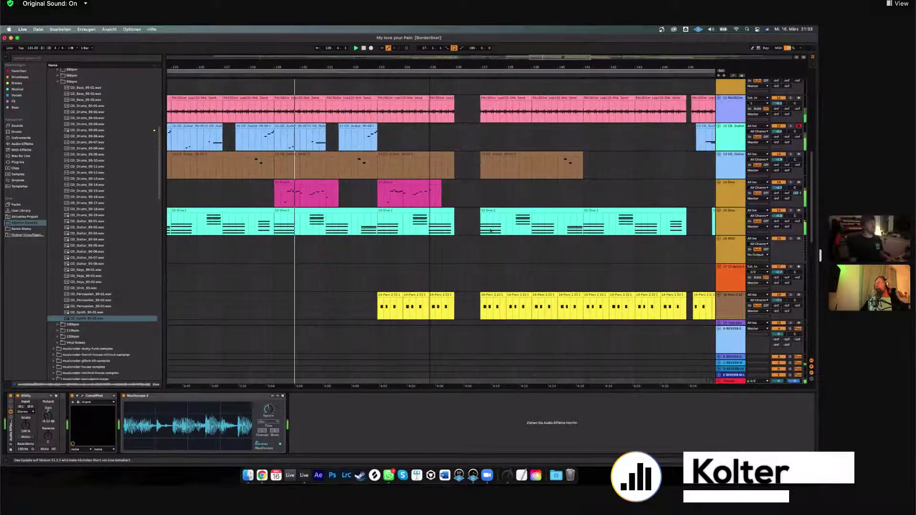
{"action": "scroll", "coordinate": [510, 227], "scroll_direction": "down", "scroll_amount": 6}
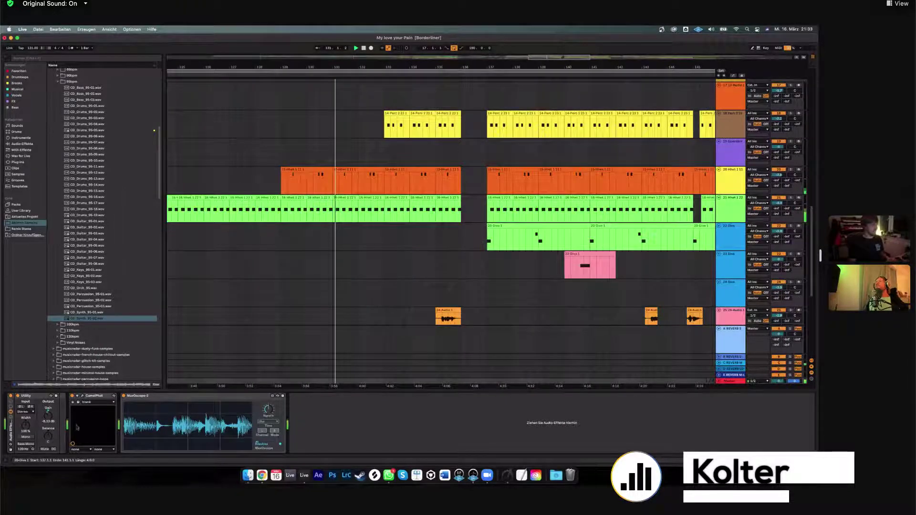
{"action": "scroll", "coordinate": [486, 229], "scroll_direction": "down", "scroll_amount": 5}
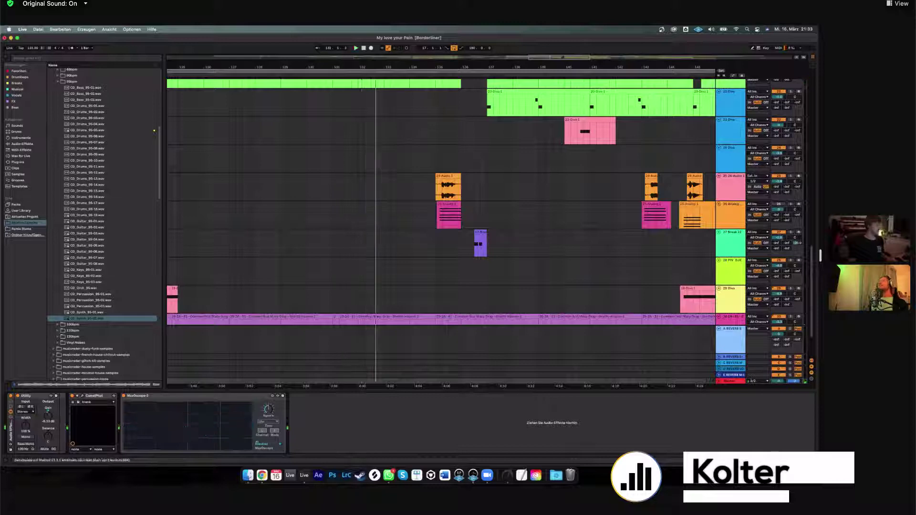
{"action": "left_click", "coordinate": [390, 195]}
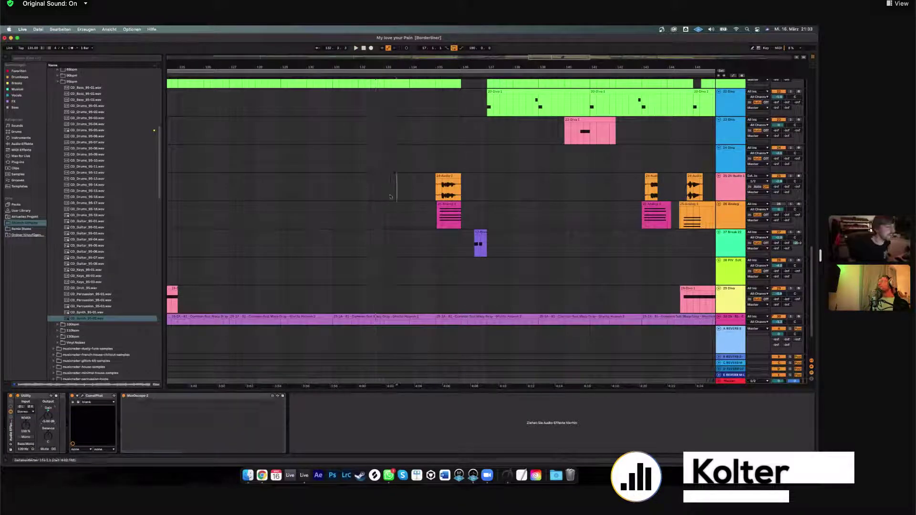
{"action": "left_click", "coordinate": [384, 187]}
{"action": "scroll", "coordinate": [452, 213], "scroll_direction": "down", "scroll_amount": 2}
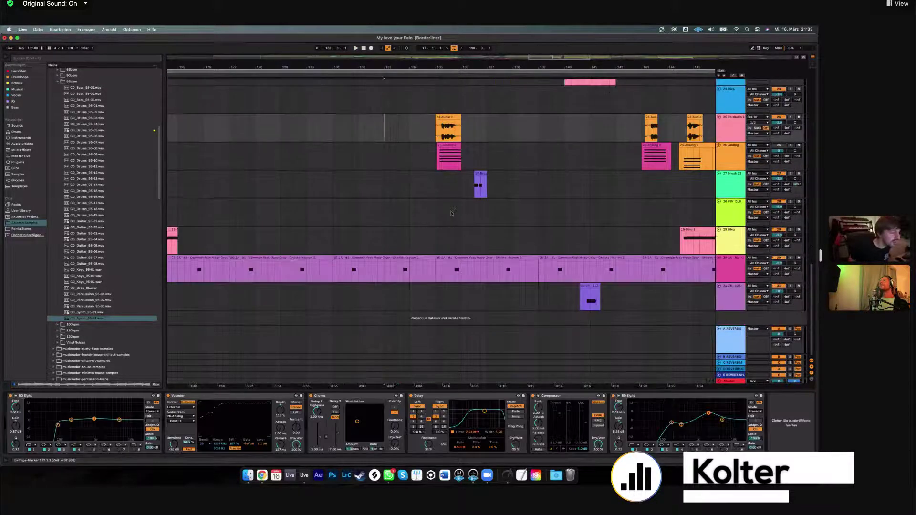
{"action": "scroll", "coordinate": [466, 231], "scroll_direction": "up", "scroll_amount": 7}
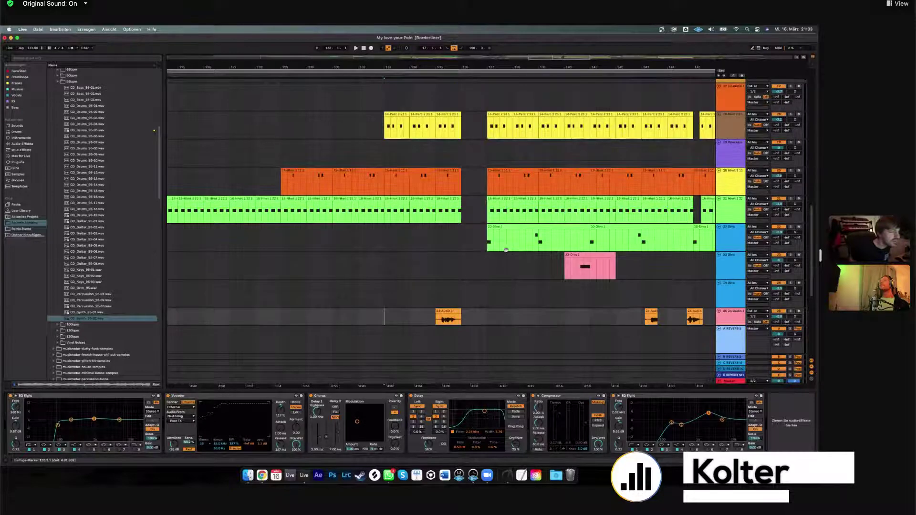
{"action": "scroll", "coordinate": [319, 274], "scroll_direction": "up", "scroll_amount": 1}
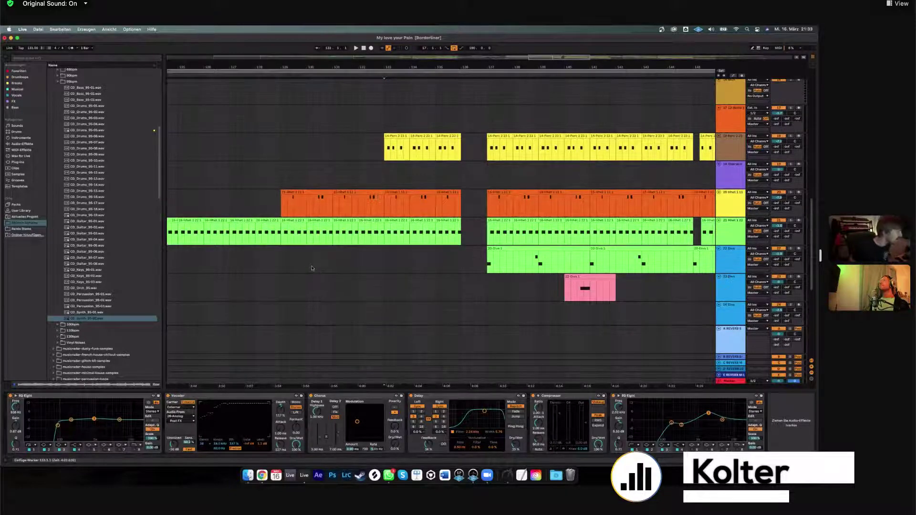
Show the device chain of the Diva track with the green clips and play the full mix from bar 133.
{"action": "left_click", "coordinate": [311, 268]}
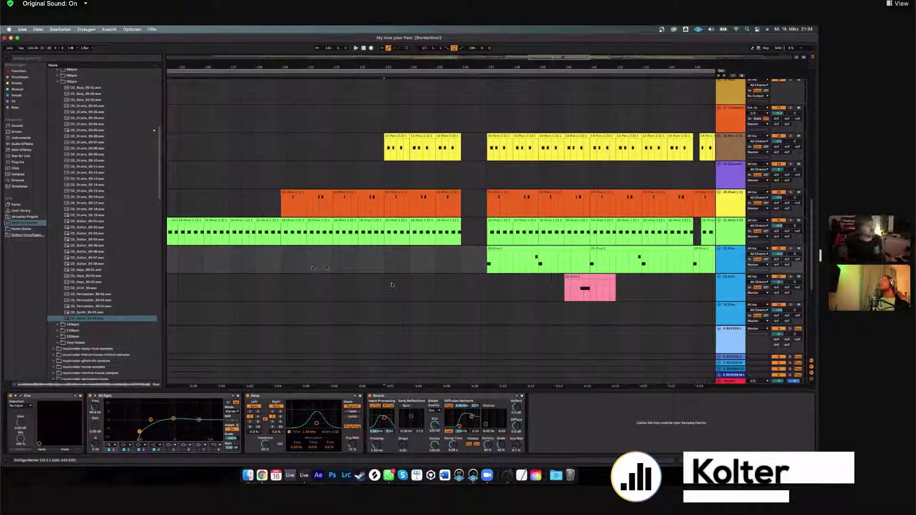
{"action": "key", "text": "space"}
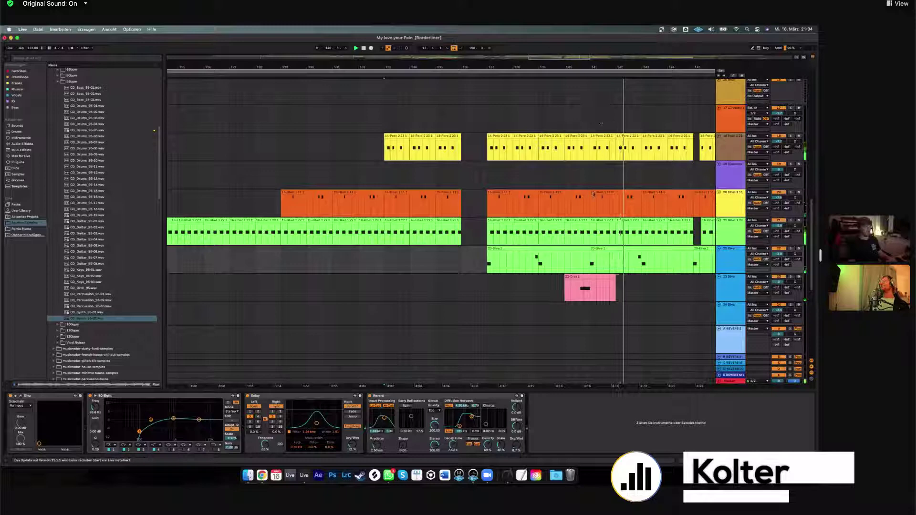
{"action": "scroll", "coordinate": [593, 193], "scroll_direction": "right", "scroll_amount": 5}
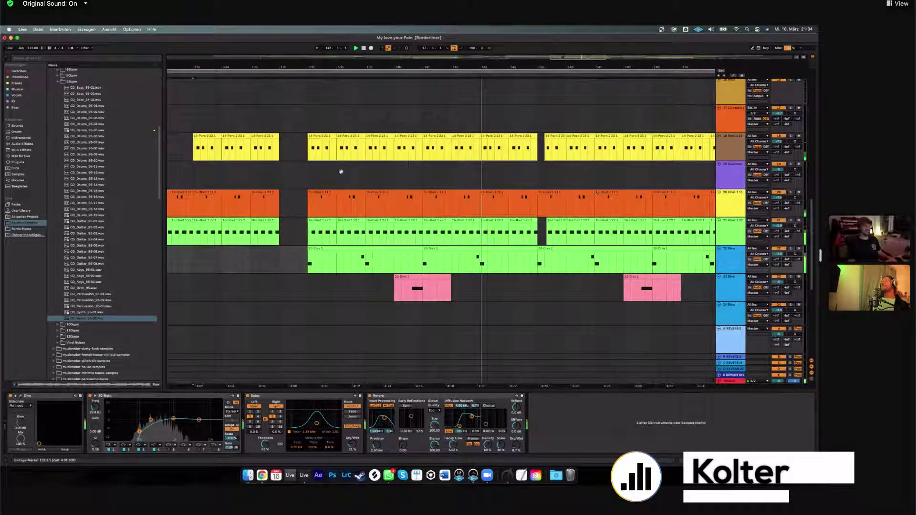
{"action": "scroll", "coordinate": [670, 185], "scroll_direction": "down", "scroll_amount": 3}
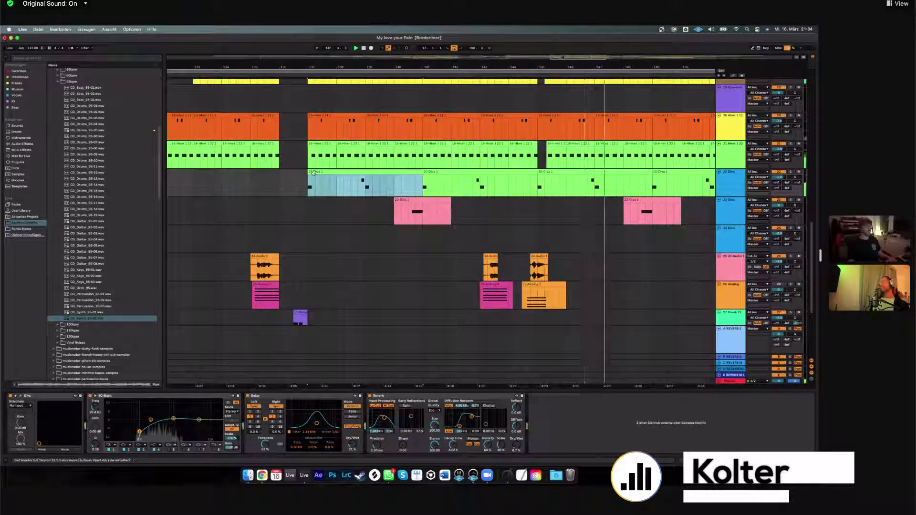
Solo the Diva track with the green clips, stop playback, and open the notes of its first clip at bar 137.
{"action": "left_click", "coordinate": [312, 173]}
{"action": "left_click", "coordinate": [790, 172]}
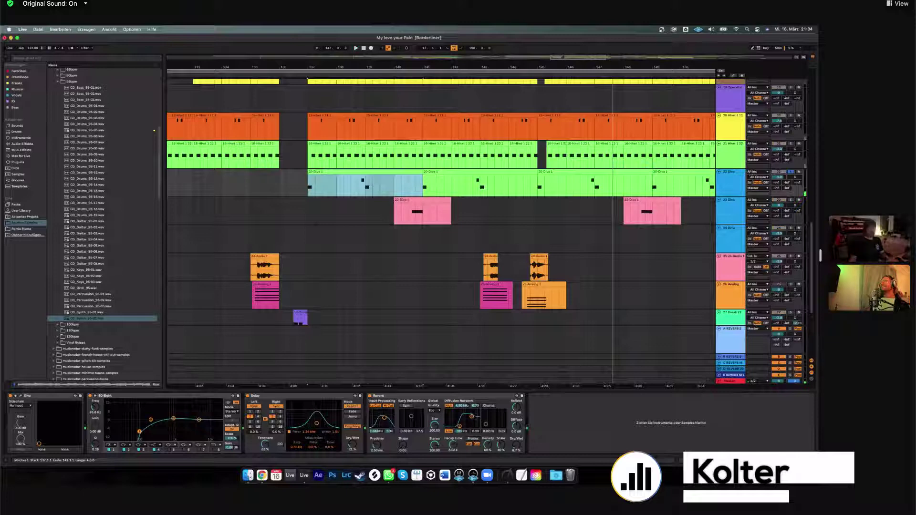
{"action": "key", "text": "shift+Tab"}
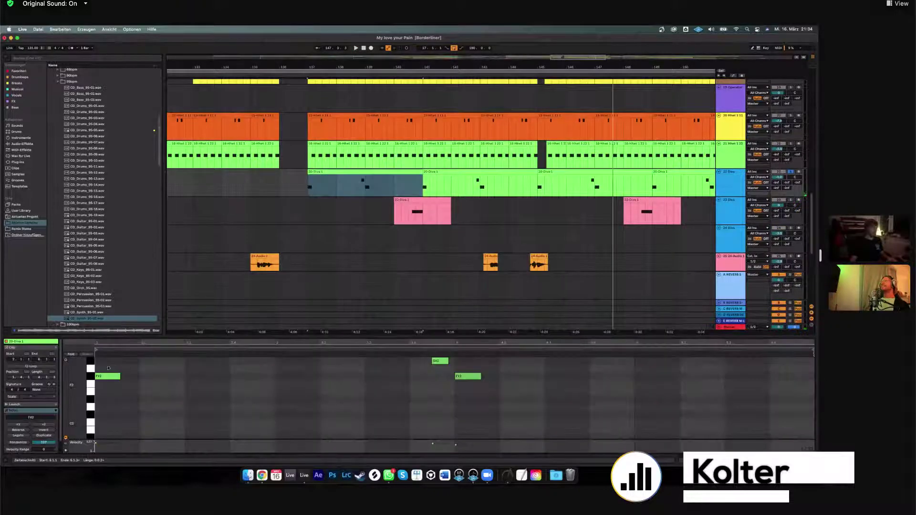
{"action": "scroll", "coordinate": [125, 386], "scroll_direction": "up", "scroll_amount": 2}
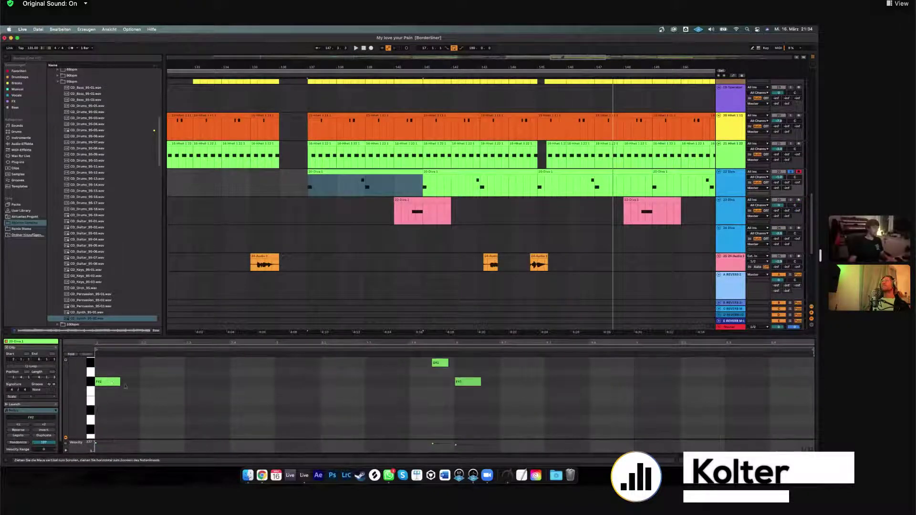
{"action": "left_click_drag", "start_coordinate": [115, 419], "coordinate": [353, 330]}
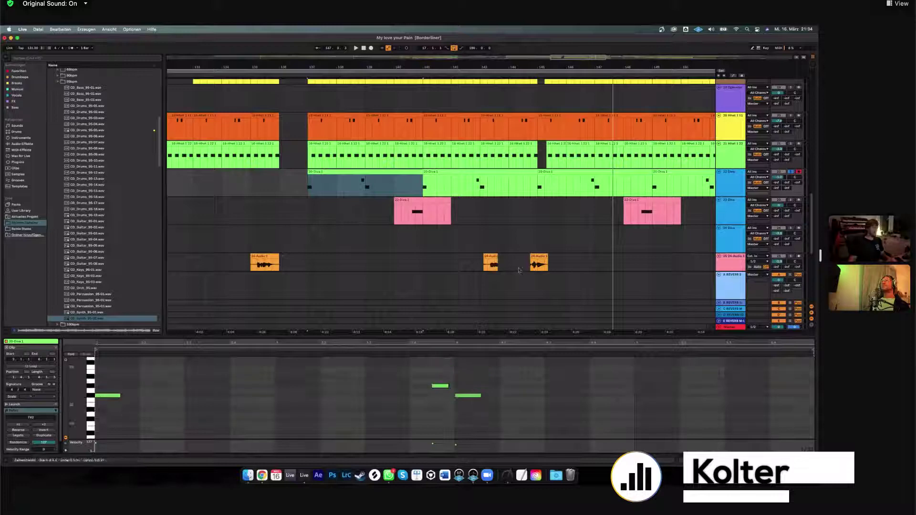
Select the clip's first note and play the Diva part from bar 137 to hear the chord.
{"action": "left_click", "coordinate": [108, 396]}
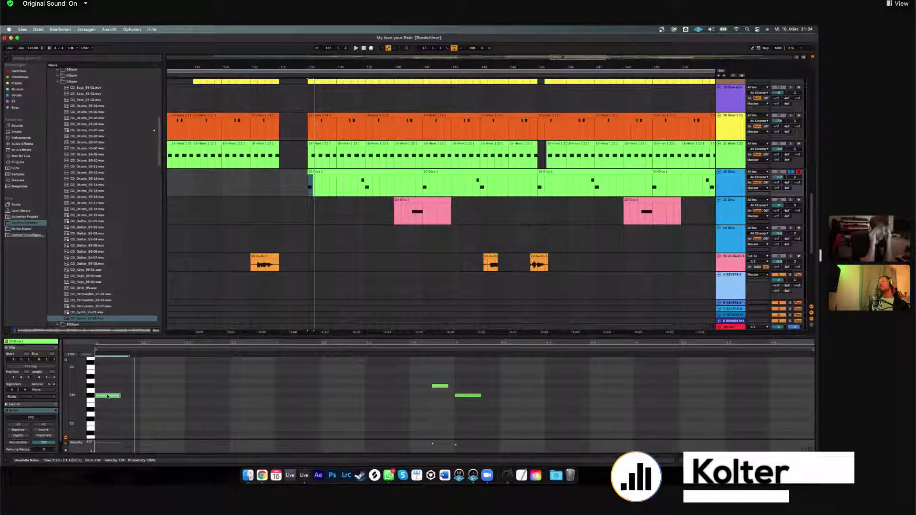
{"action": "left_click", "coordinate": [108, 396]}
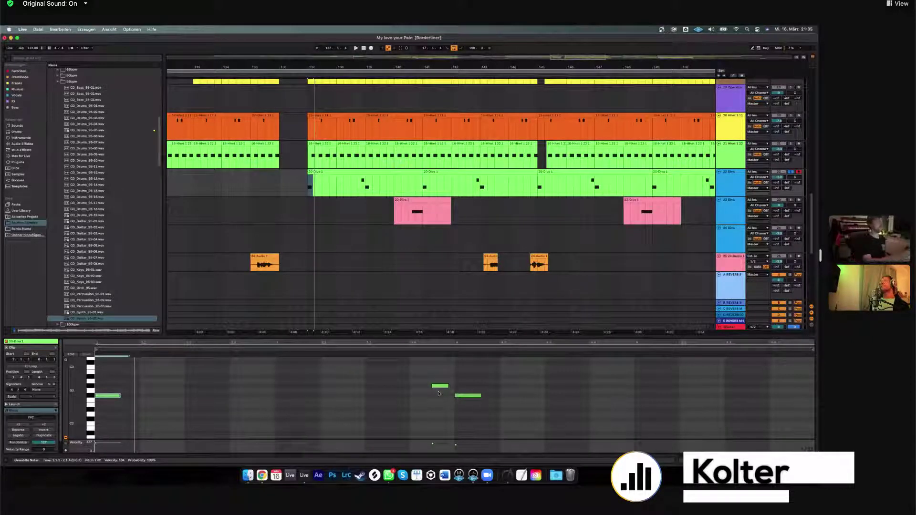
{"action": "key", "text": "space"}
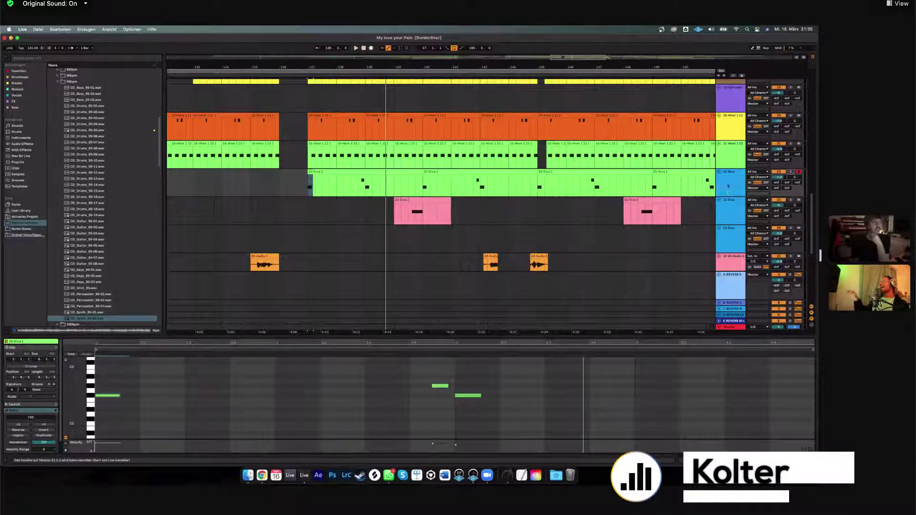
Compare the Diva preset CH Planetary m-7 TH with CH OrgType M7 TH, reload CH OrgType M7 TH and close the plug-in window.
{"action": "key", "text": "super+z"}
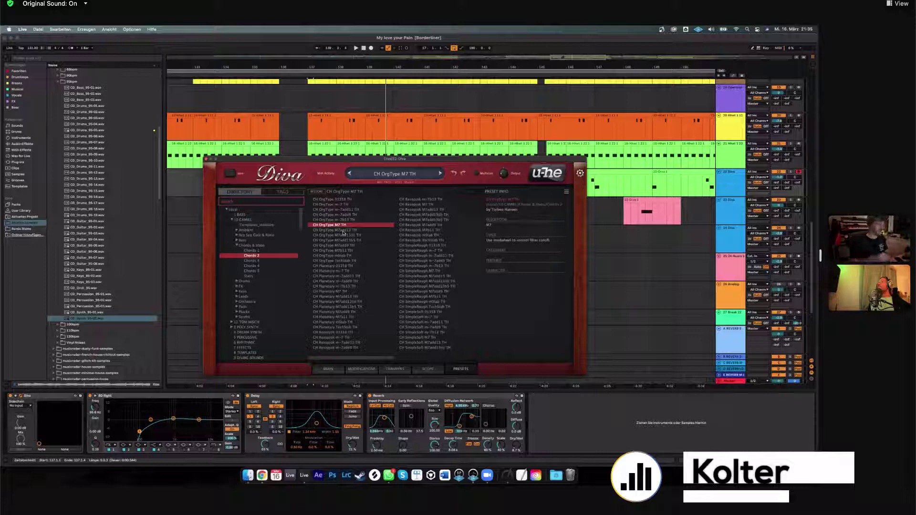
{"action": "left_click", "coordinate": [343, 271]}
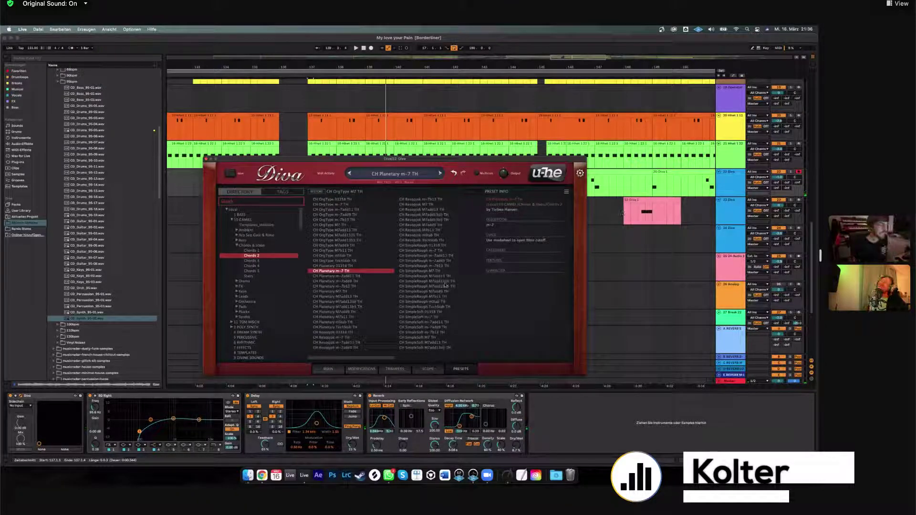
{"action": "left_click", "coordinate": [338, 225]}
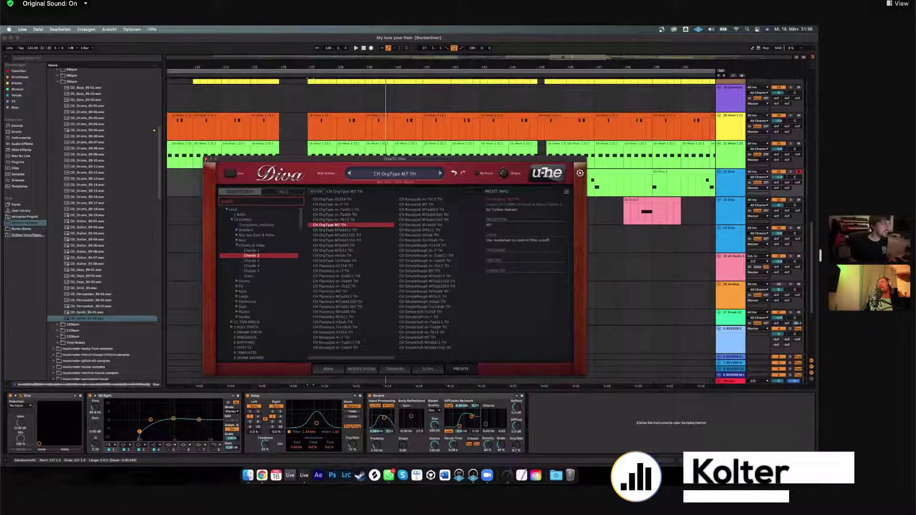
{"action": "left_click", "coordinate": [205, 159]}
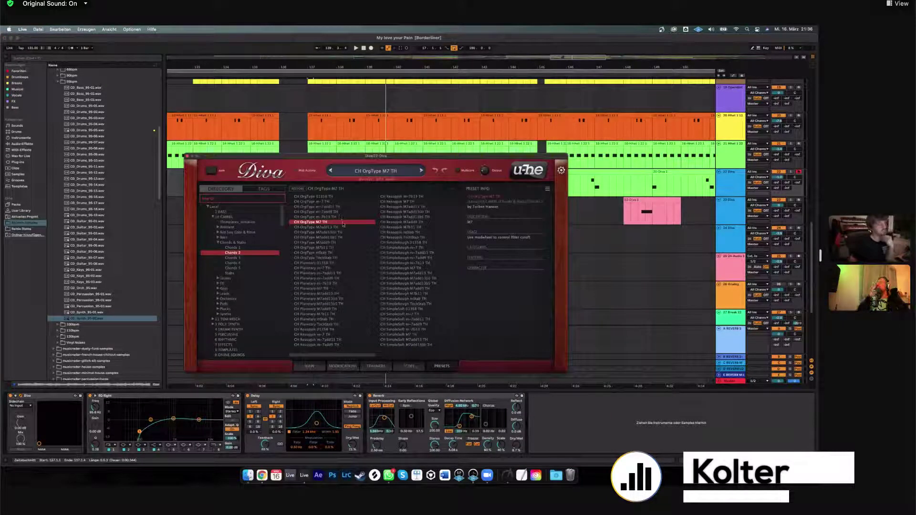
{"action": "left_click", "coordinate": [188, 157]}
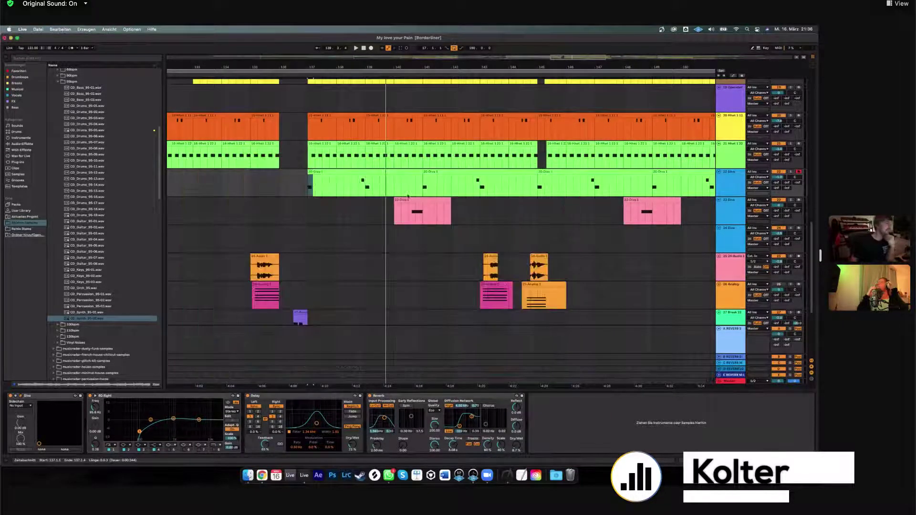
Select the pink clip at bar 140 on the second Diva track and show its CH OrgType M7add9 TH preset.
{"action": "left_click", "coordinate": [374, 188]}
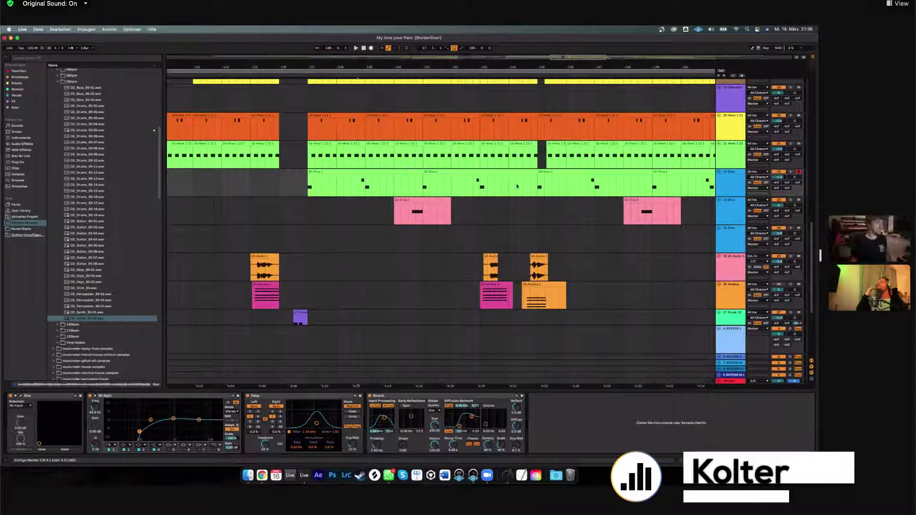
{"action": "left_click", "coordinate": [396, 208]}
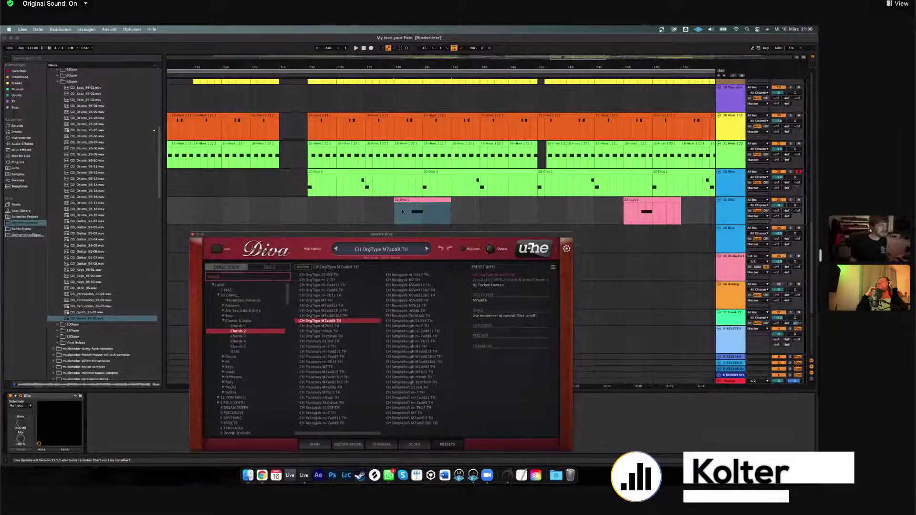
Group the Diva tracks holding the green and pink chord clips, and solo the new group.
{"action": "left_click", "coordinate": [732, 209]}
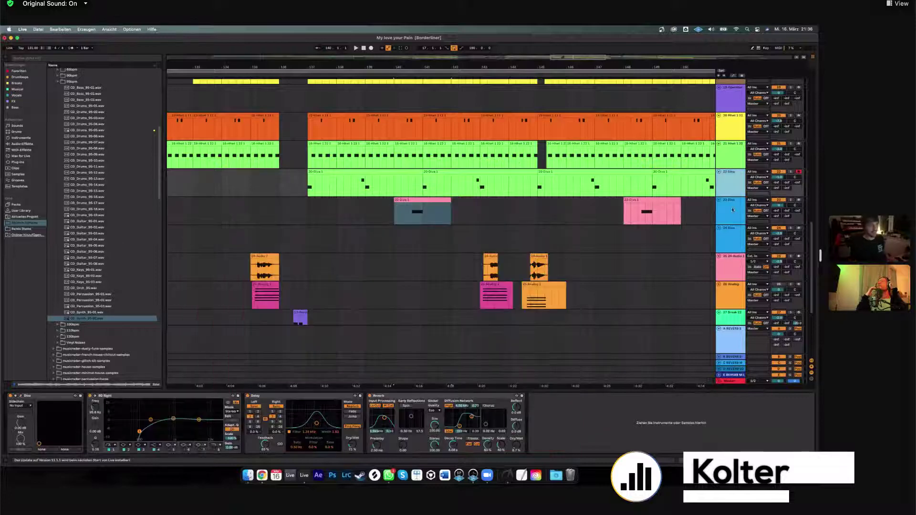
{"action": "left_click", "coordinate": [753, 182]}
{"action": "left_click", "coordinate": [754, 209], "text": "shift"}
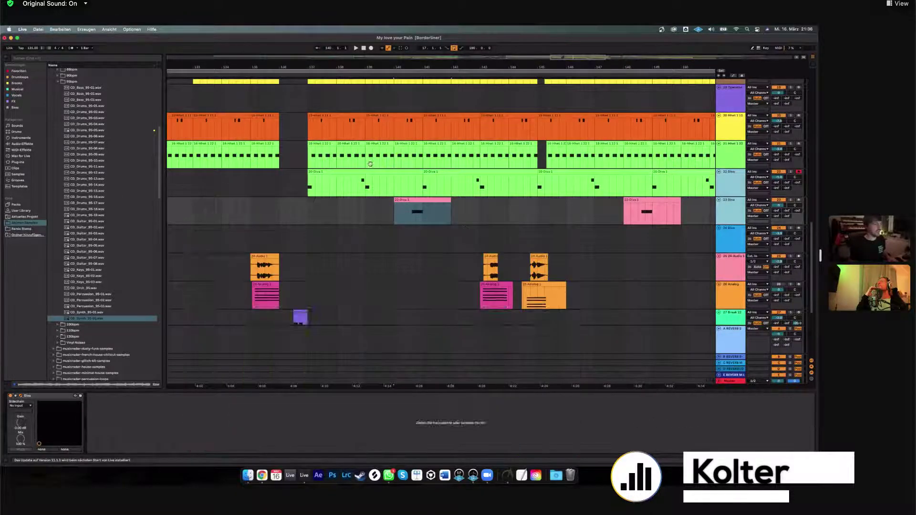
{"action": "key", "text": "super+g"}
{"action": "left_click", "coordinate": [791, 141]}
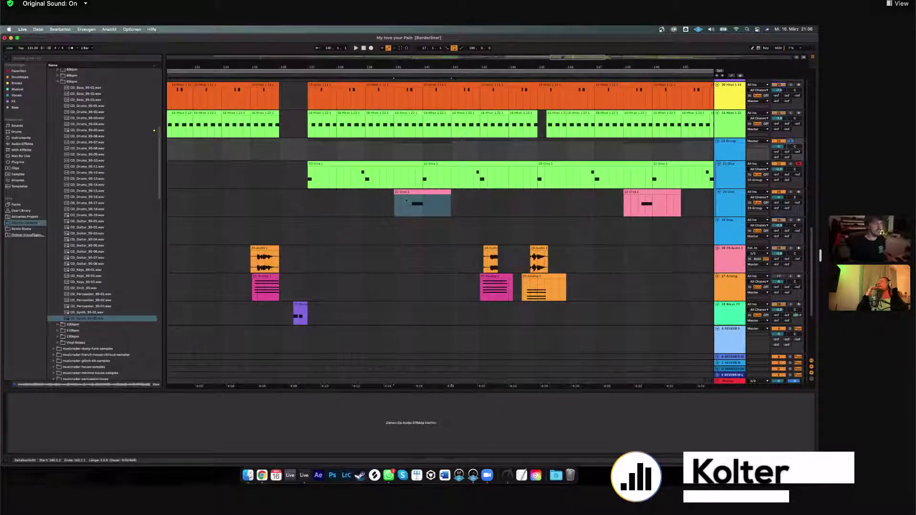
Play the soloed Diva group from within the pink clip at bar 140, and select that clip.
{"action": "left_click", "coordinate": [407, 206]}
{"action": "key", "text": "space"}
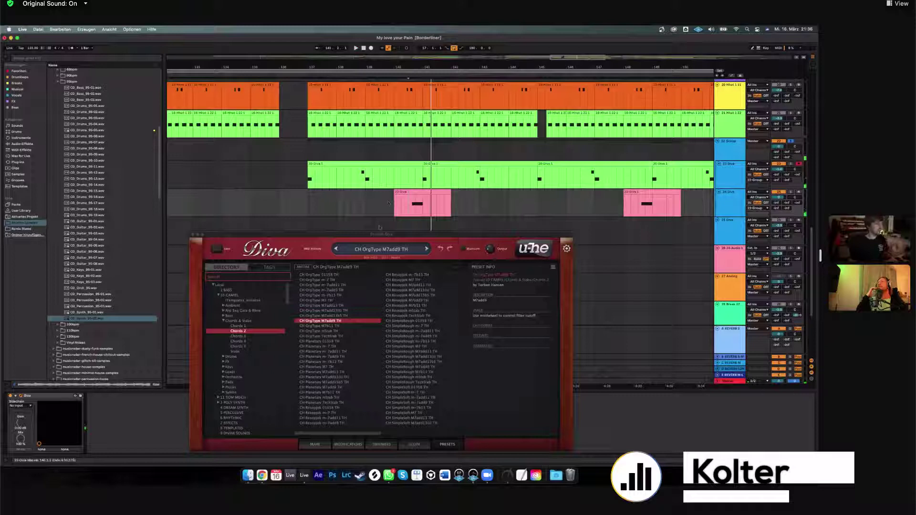
{"action": "left_click", "coordinate": [419, 191]}
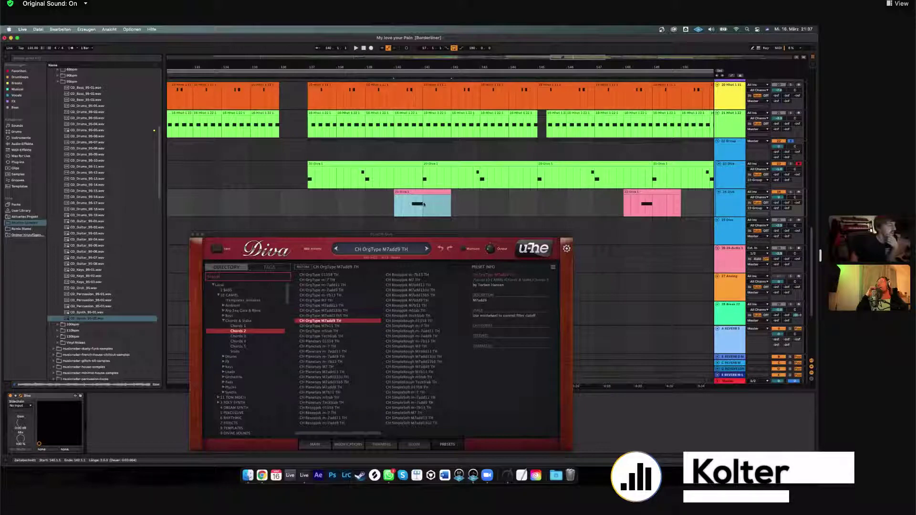
Play the soloed Diva group from the first green clip at bar 137 while looking over the tracks above it.
{"action": "left_click", "coordinate": [318, 172]}
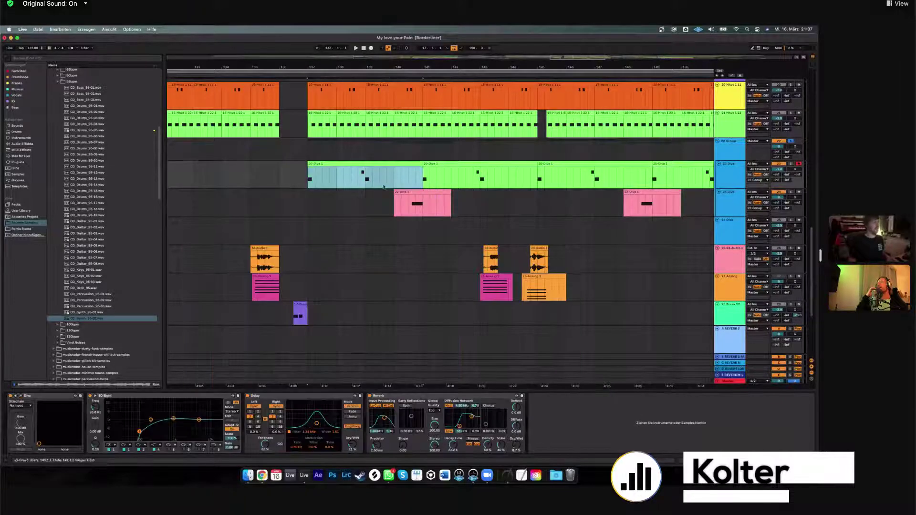
{"action": "key", "text": "space"}
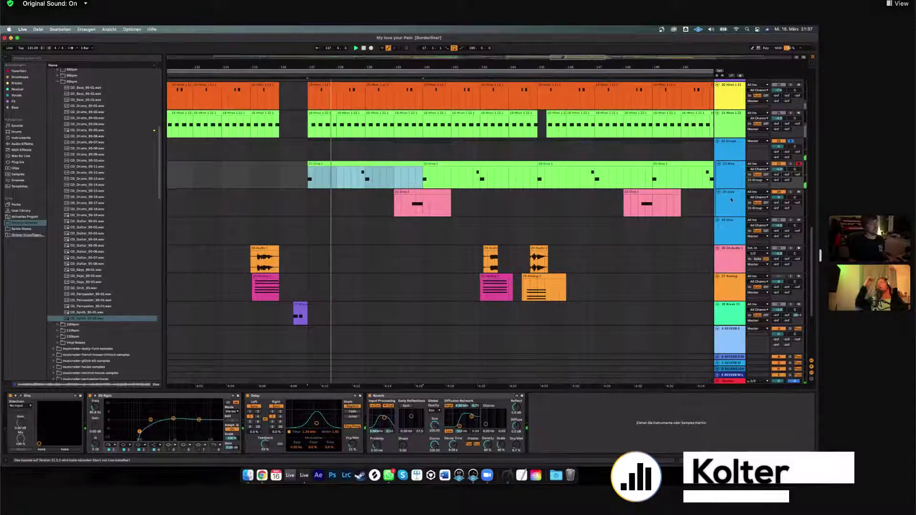
{"action": "scroll", "coordinate": [690, 182], "scroll_direction": "up", "scroll_amount": 1}
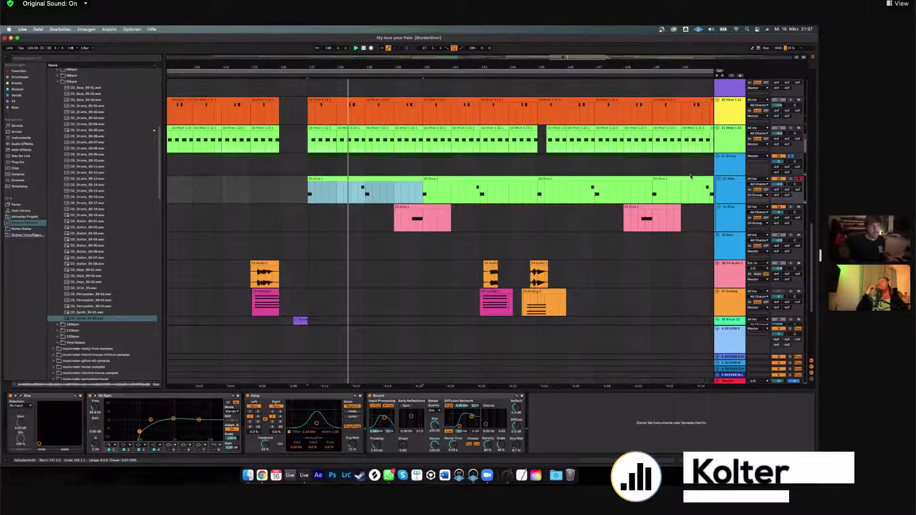
{"action": "scroll", "coordinate": [682, 181], "scroll_direction": "up", "scroll_amount": 5}
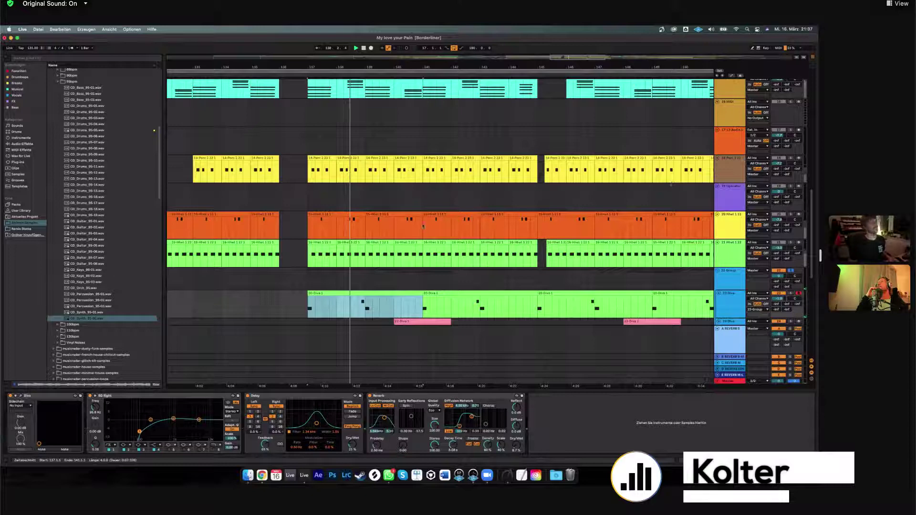
{"action": "scroll", "coordinate": [416, 204], "scroll_direction": "up", "scroll_amount": 10}
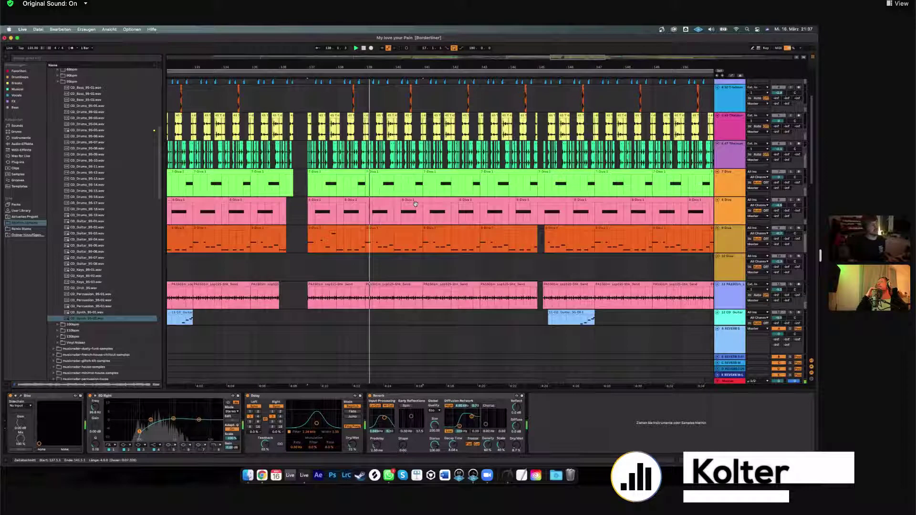
{"action": "scroll", "coordinate": [415, 204], "scroll_direction": "down", "scroll_amount": 10}
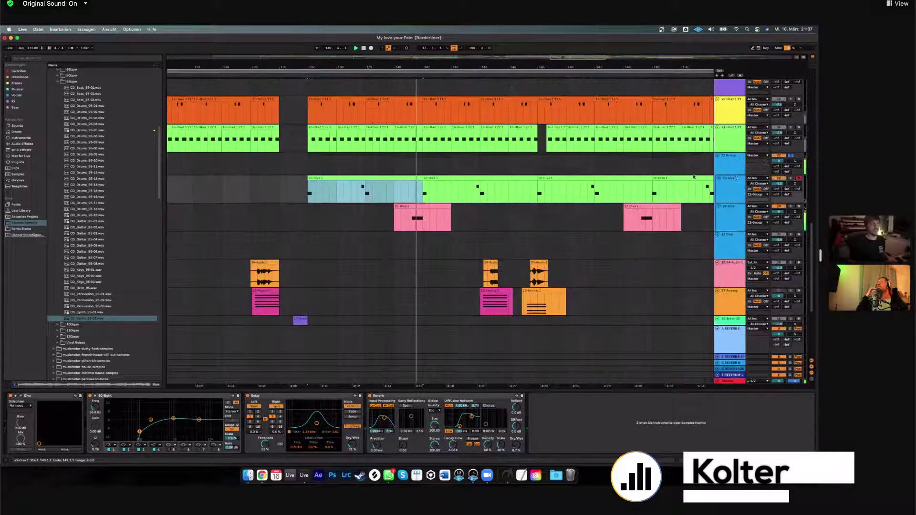
Duplicate the Diva track holding the pink chord clips, and clear the copied clip near bar 140.
{"action": "left_click", "coordinate": [736, 213]}
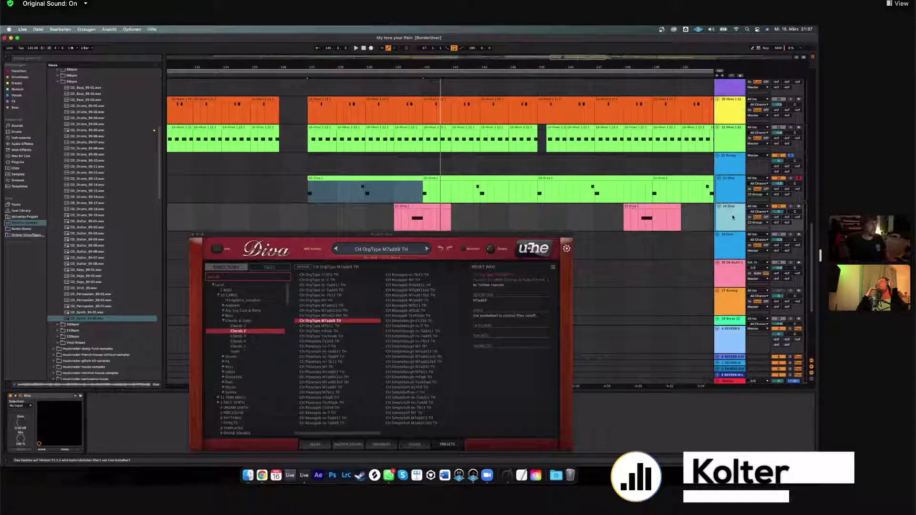
{"action": "key", "text": "super+shift+t"}
{"action": "key", "text": "super+c"}
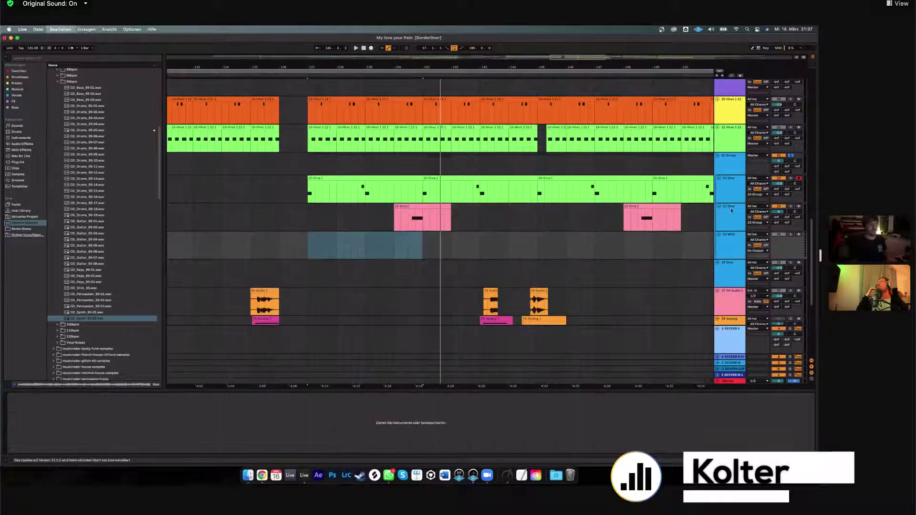
{"action": "key", "text": "super+v"}
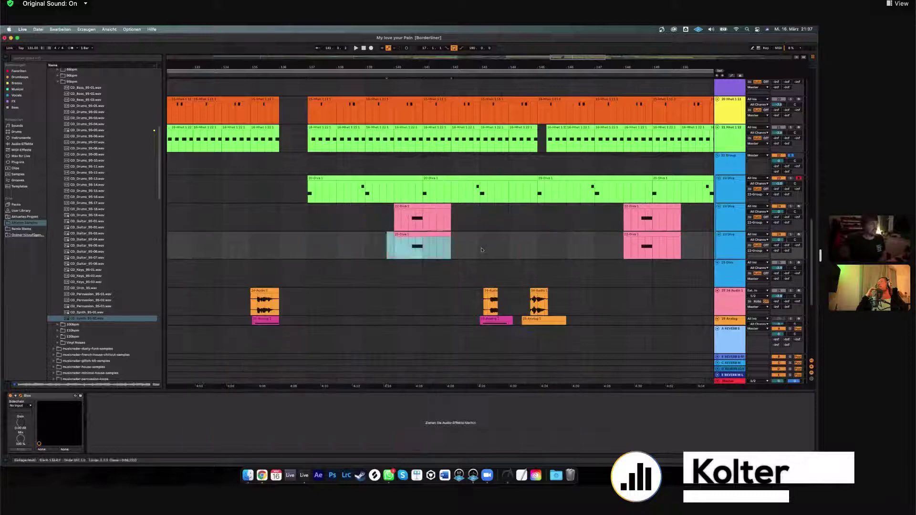
{"action": "left_click", "coordinate": [386, 290]}
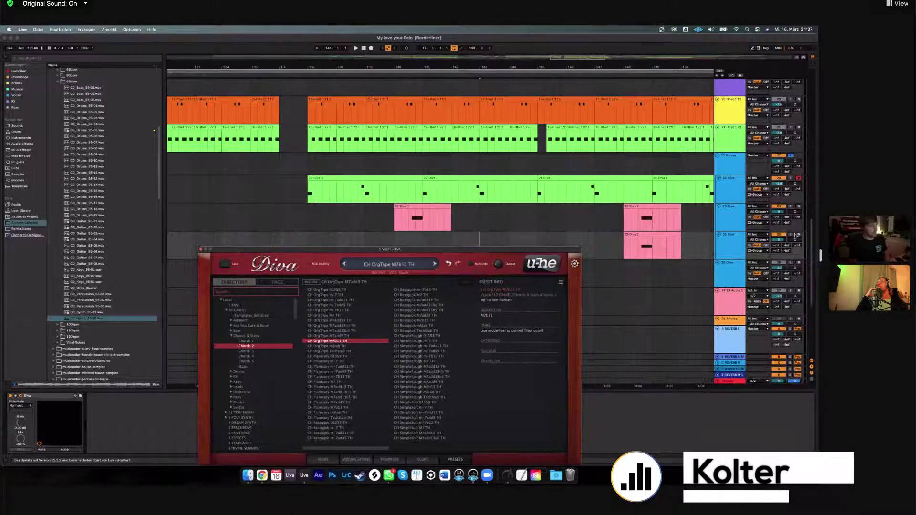
Record a short test chord on the armed duplicate Diva track with preset CH OrgType M7b11 TH, and delete that track.
{"action": "left_click", "coordinate": [796, 235]}
{"action": "left_click", "coordinate": [336, 100]}
{"action": "key", "text": "space"}
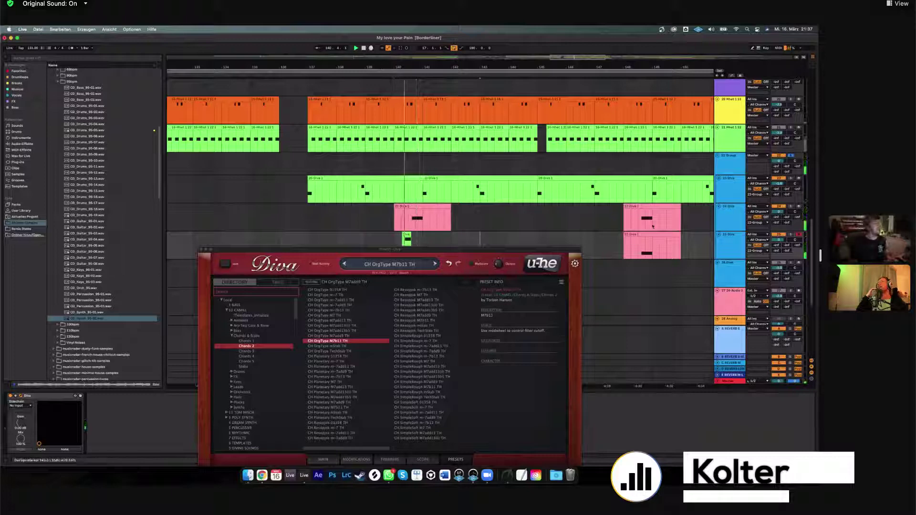
{"action": "left_click", "coordinate": [344, 264]}
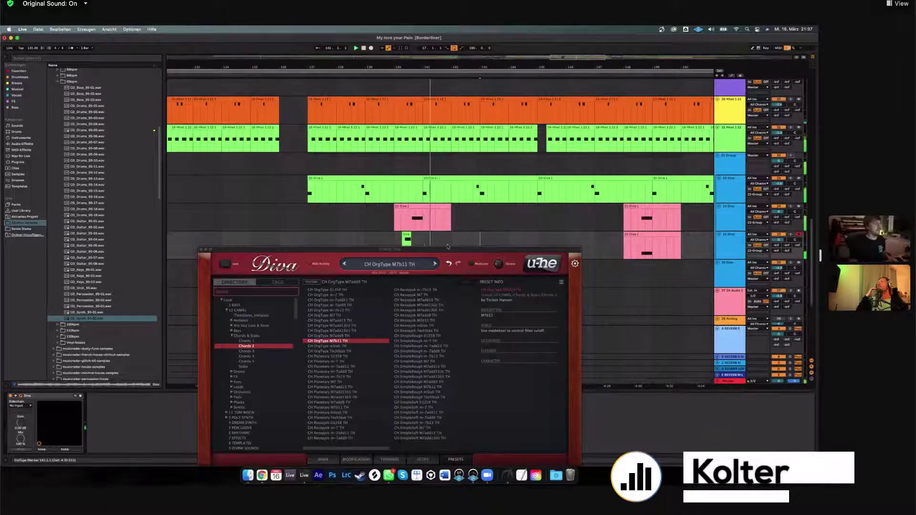
{"action": "left_click_drag", "start_coordinate": [425, 250], "coordinate": [417, 237]}
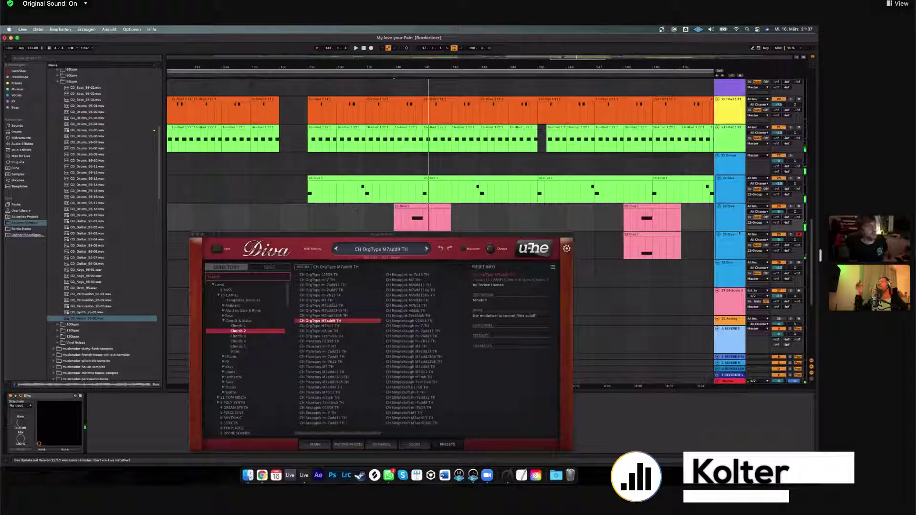
{"action": "key", "text": "BackSpace"}
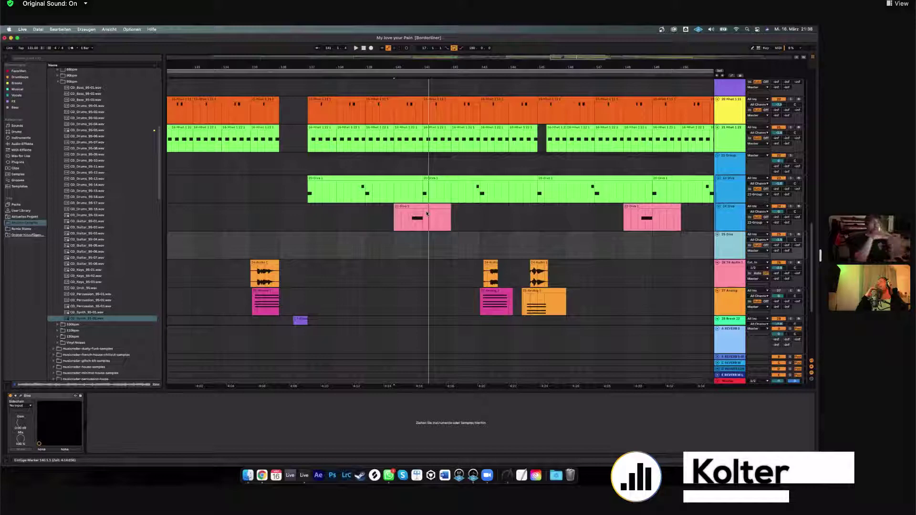
Examine the remaining Diva, audio, guitar and percussion tracks, including the earlier part of the arrangement before bar 117.
{"action": "left_click", "coordinate": [310, 193]}
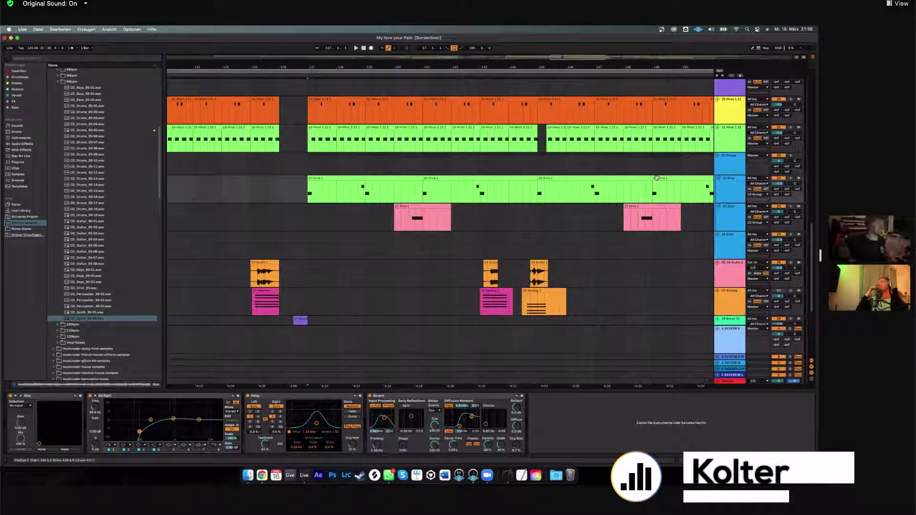
{"action": "scroll", "coordinate": [439, 118], "scroll_direction": "down", "scroll_amount": 3}
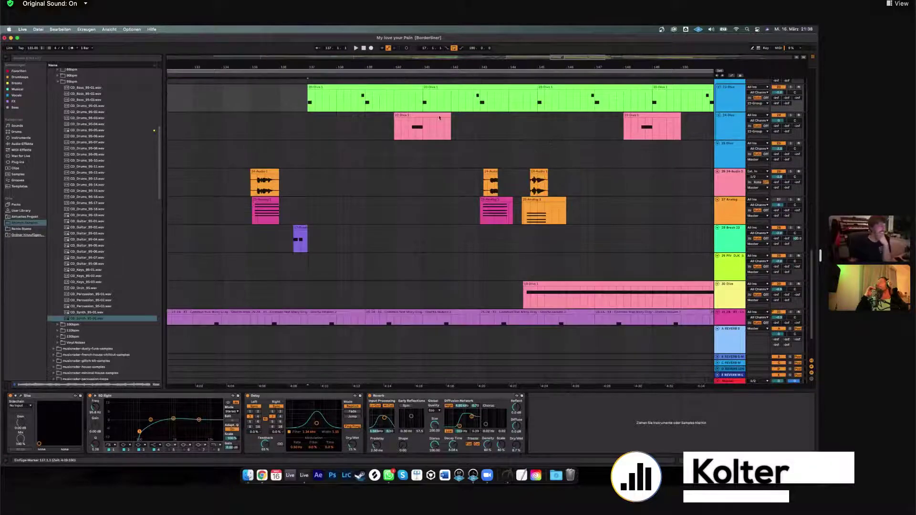
{"action": "scroll", "coordinate": [439, 191], "scroll_direction": "down", "scroll_amount": 2}
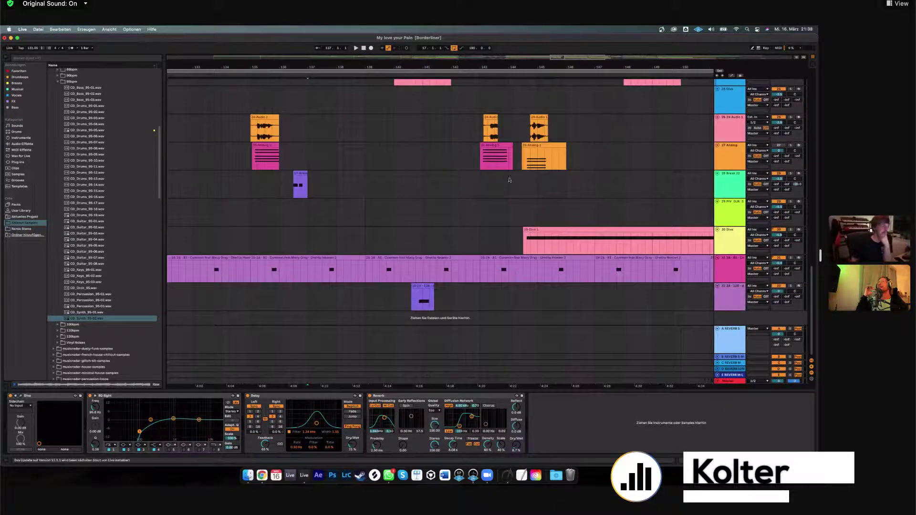
{"action": "scroll", "coordinate": [506, 179], "scroll_direction": "down", "scroll_amount": 2}
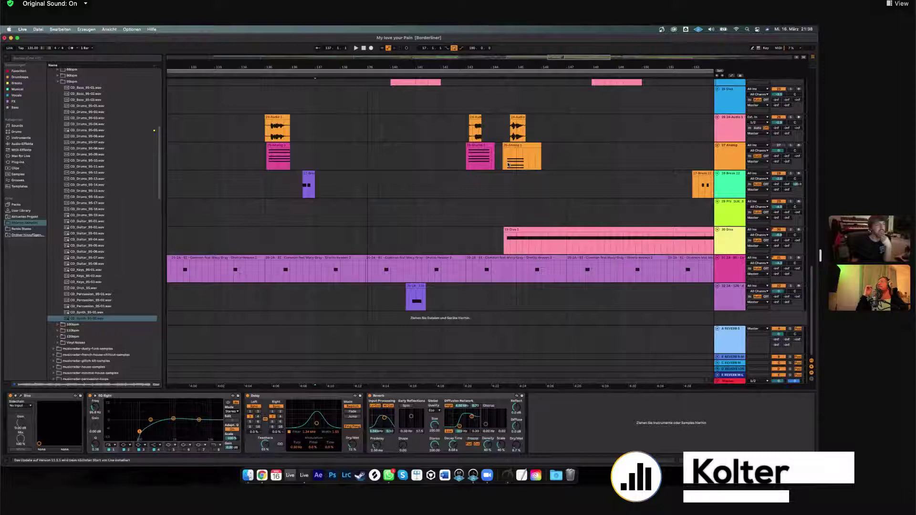
{"action": "scroll", "coordinate": [508, 164], "scroll_direction": "up", "scroll_amount": 4}
{"action": "scroll", "coordinate": [525, 191], "scroll_direction": "up", "scroll_amount": 8}
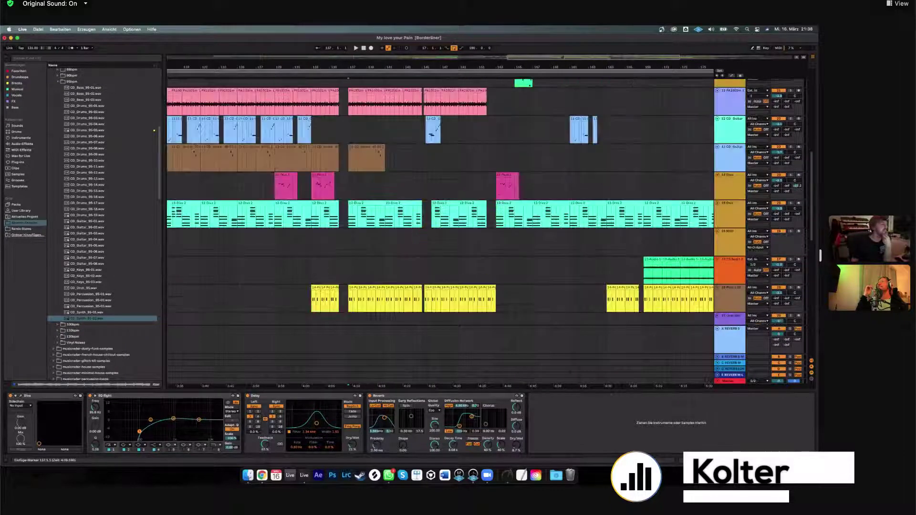
{"action": "scroll", "coordinate": [461, 82], "scroll_direction": "left", "scroll_amount": 10}
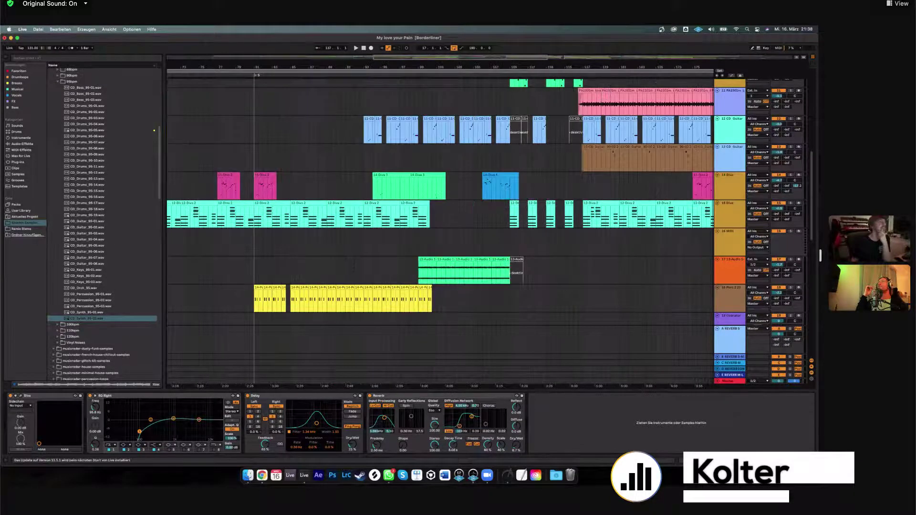
{"action": "scroll", "coordinate": [381, 186], "scroll_direction": "down", "scroll_amount": 3}
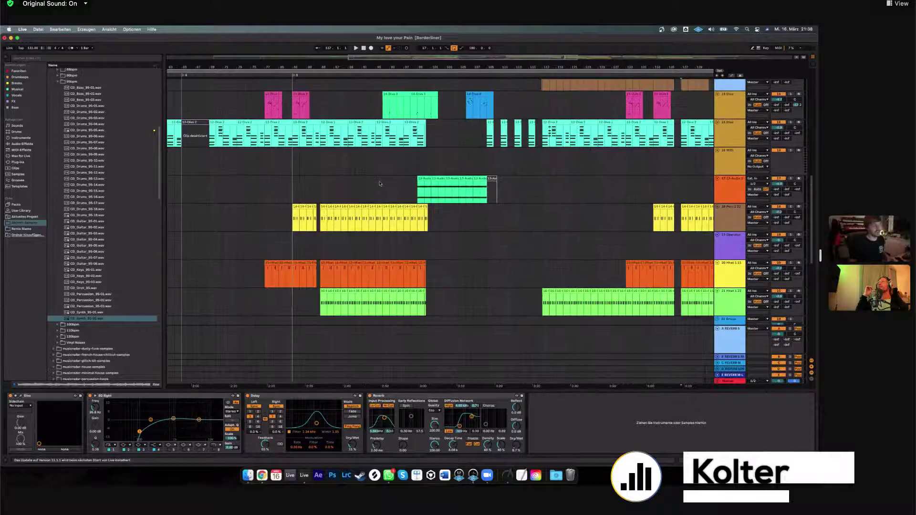
{"action": "scroll", "coordinate": [379, 183], "scroll_direction": "up", "scroll_amount": 3}
Solo audio track 17 and open the waveform of its green recorded clip near bar 99.
{"action": "left_click", "coordinate": [379, 183]}
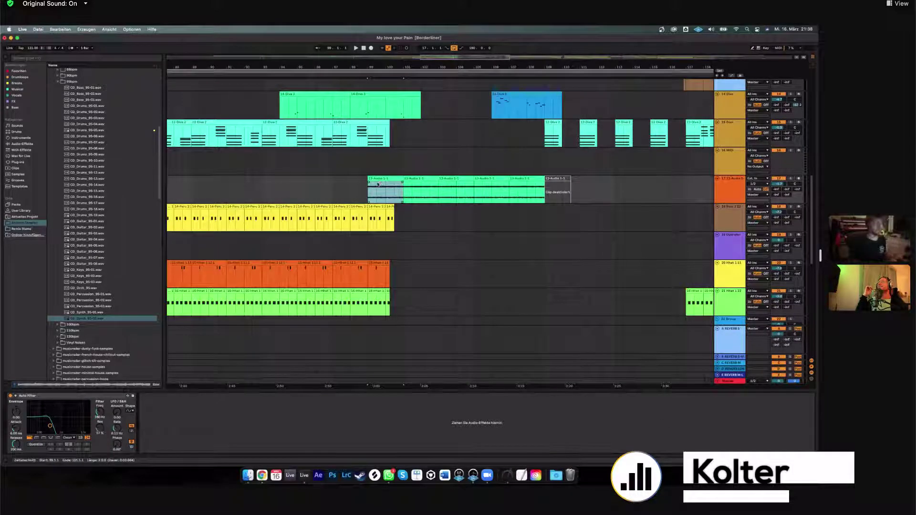
{"action": "left_click", "coordinate": [790, 178]}
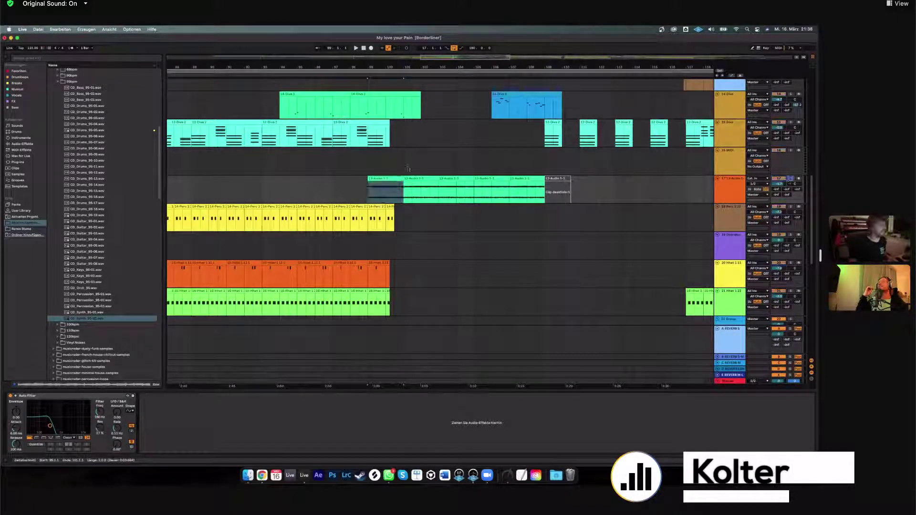
{"action": "left_click", "coordinate": [431, 177]}
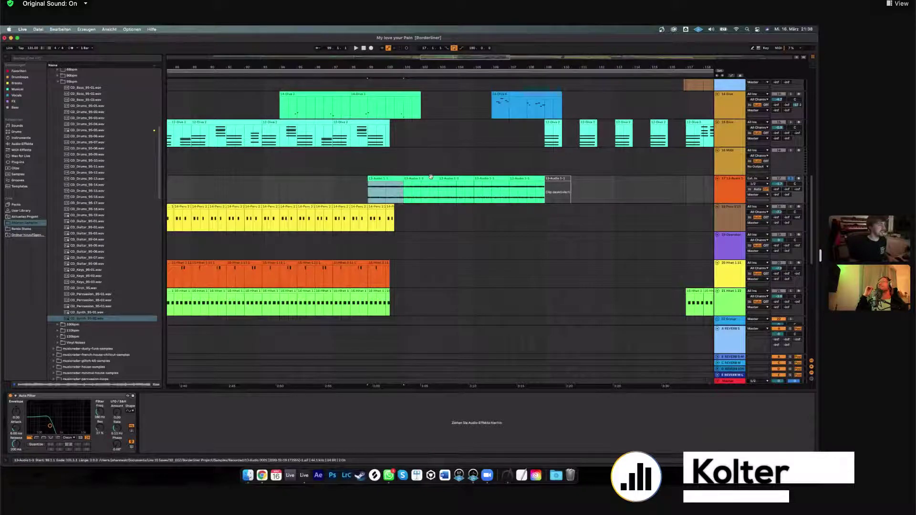
{"action": "key", "text": "shift+Tab"}
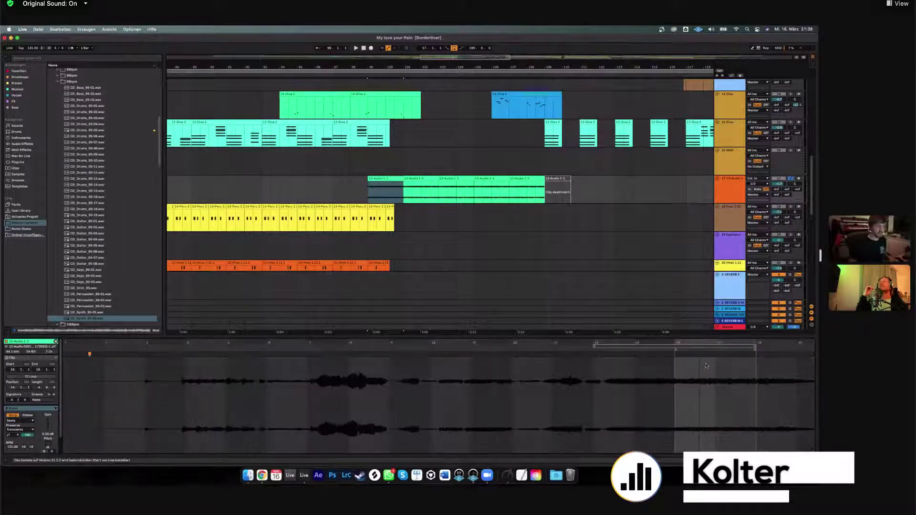
Play the track 17 clip from bar 101, shifting its loop onto the louder passage near bar 7 and back to bar 16.
{"action": "left_click_drag", "start_coordinate": [403, 186], "coordinate": [438, 186]}
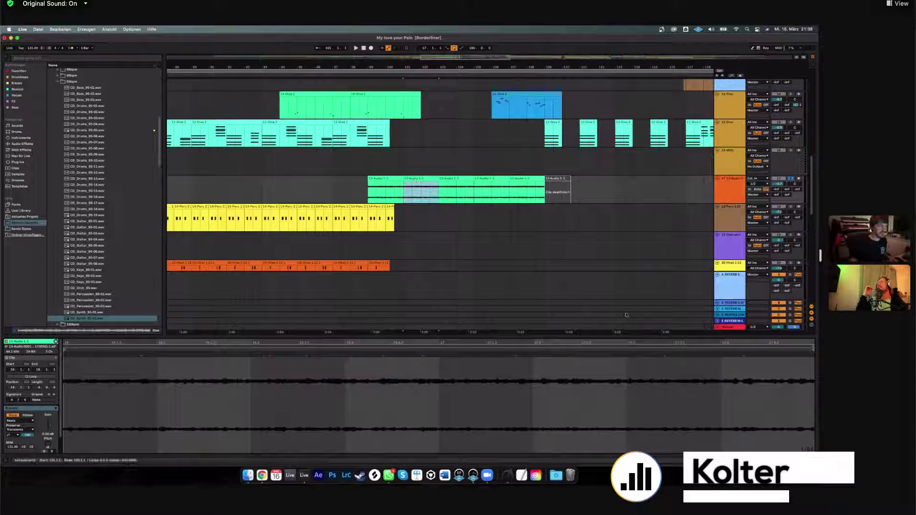
{"action": "key", "text": "space"}
{"action": "double_click", "coordinate": [575, 342]}
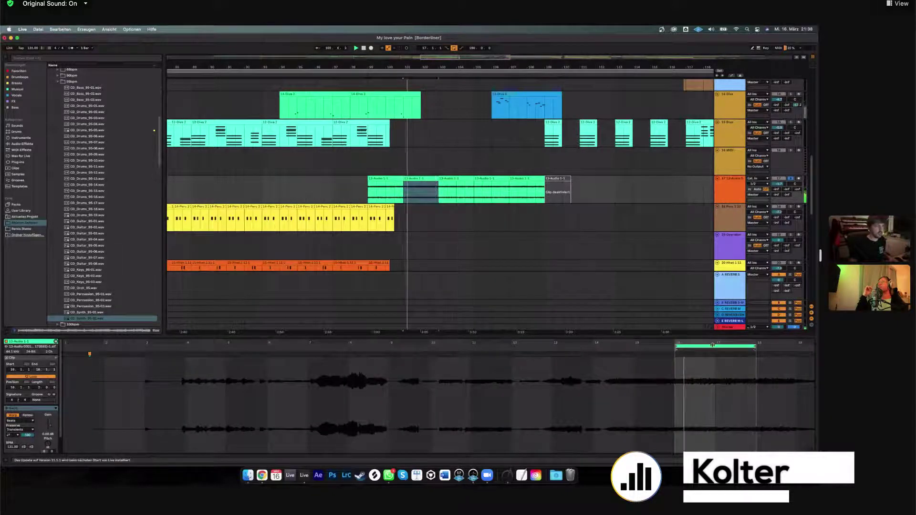
{"action": "left_click_drag", "start_coordinate": [711, 347], "coordinate": [339, 345]}
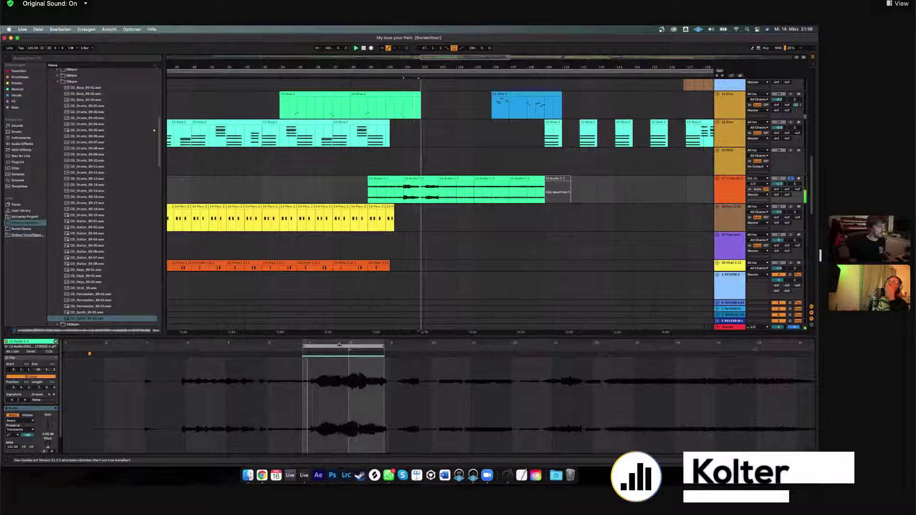
{"action": "left_click_drag", "start_coordinate": [339, 345], "coordinate": [715, 346]}
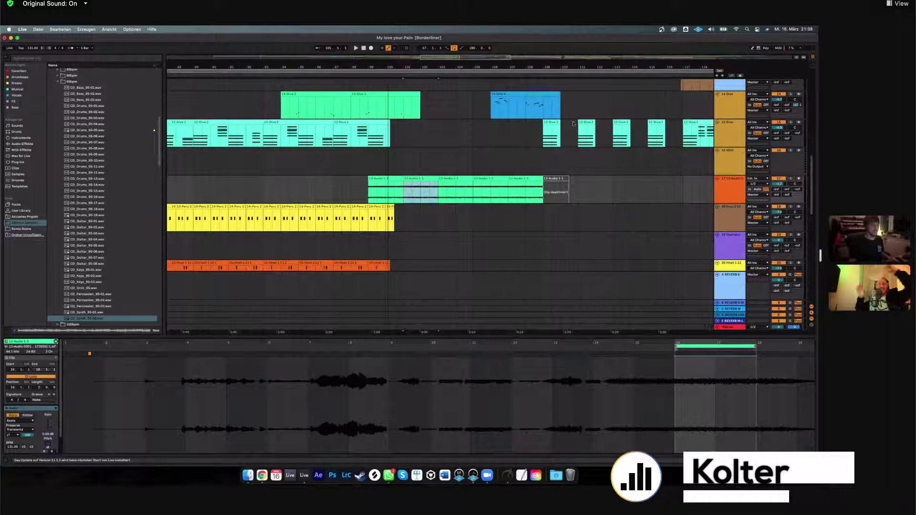
Examine the whole arrangement across all tracks, from the upper drum tracks down to the last tracks before the returns.
{"action": "key", "text": "minus"}
{"action": "key", "text": "minus"}
{"action": "key", "text": "minus"}
{"action": "scroll", "coordinate": [529, 162], "scroll_direction": "up", "scroll_amount": 4}
{"action": "left_click", "coordinate": [515, 159]}
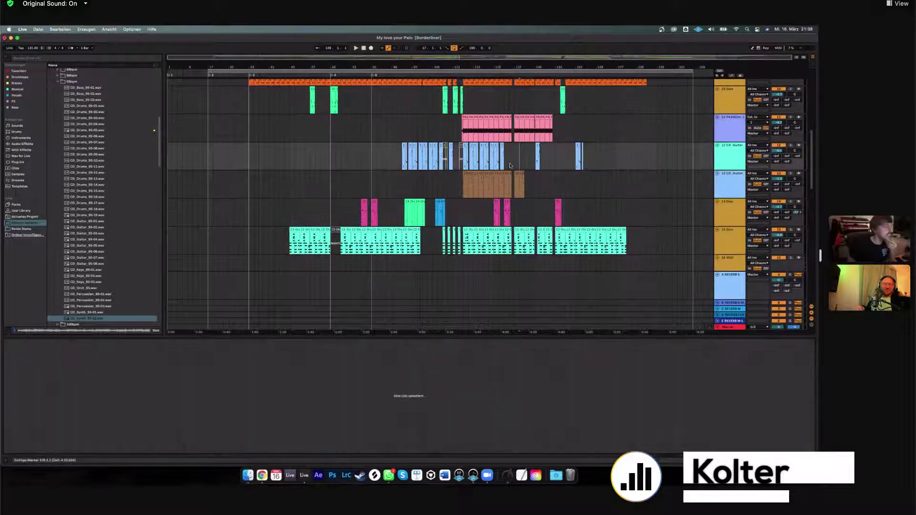
{"action": "scroll", "coordinate": [514, 159], "scroll_direction": "up", "scroll_amount": 5}
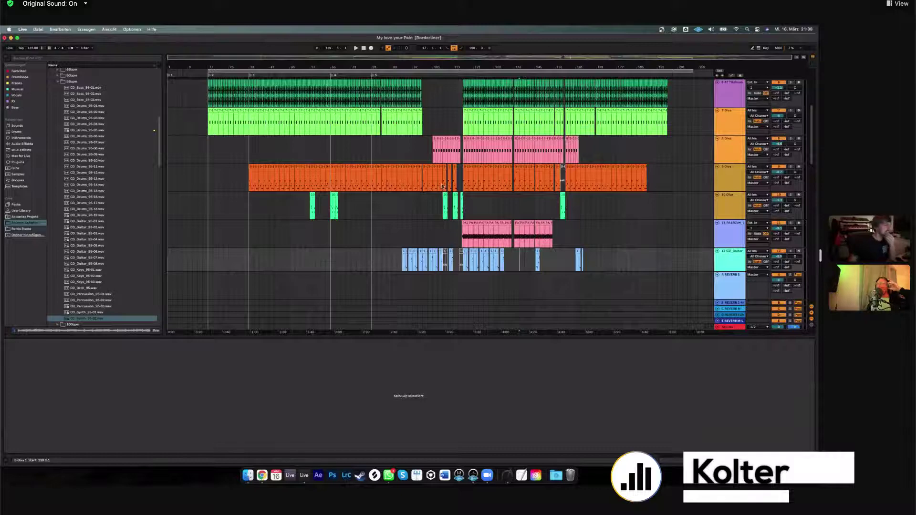
{"action": "scroll", "coordinate": [442, 186], "scroll_direction": "up", "scroll_amount": 5}
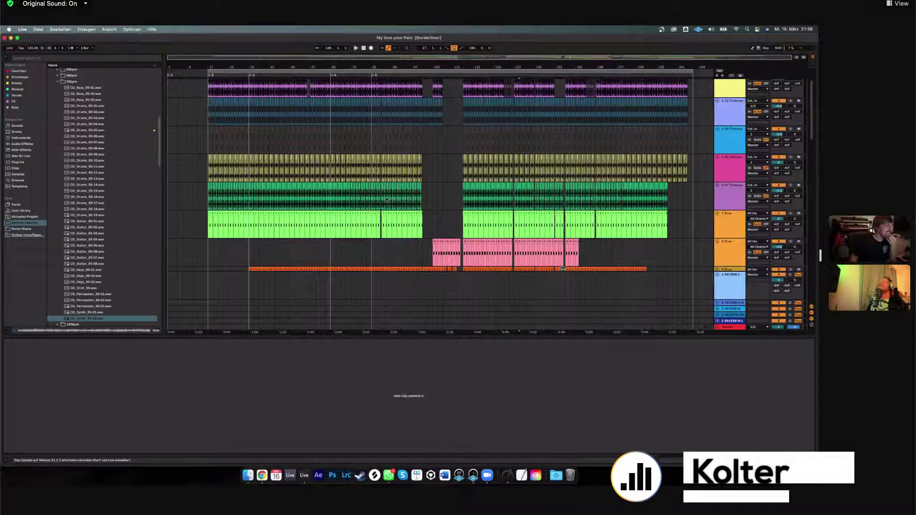
{"action": "key", "text": "x"}
{"action": "scroll", "coordinate": [372, 210], "scroll_direction": "down", "scroll_amount": 4}
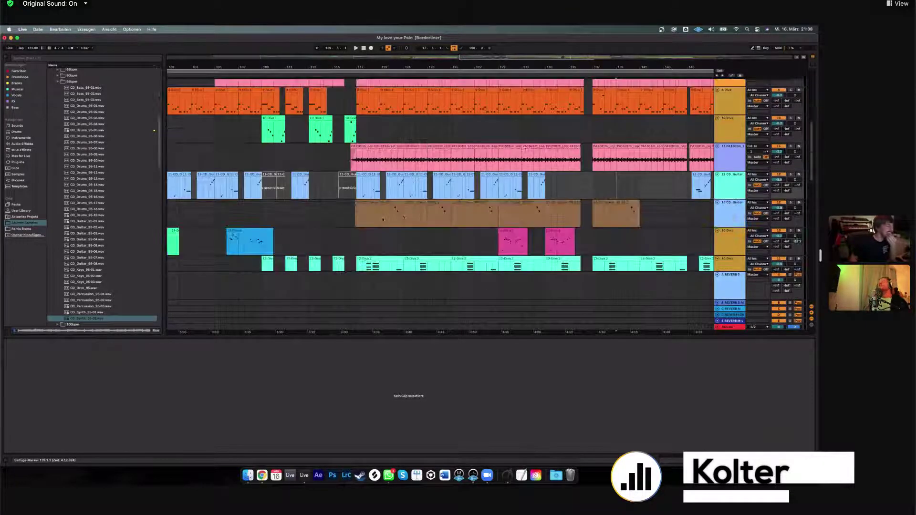
{"action": "scroll", "coordinate": [417, 208], "scroll_direction": "down", "scroll_amount": 1}
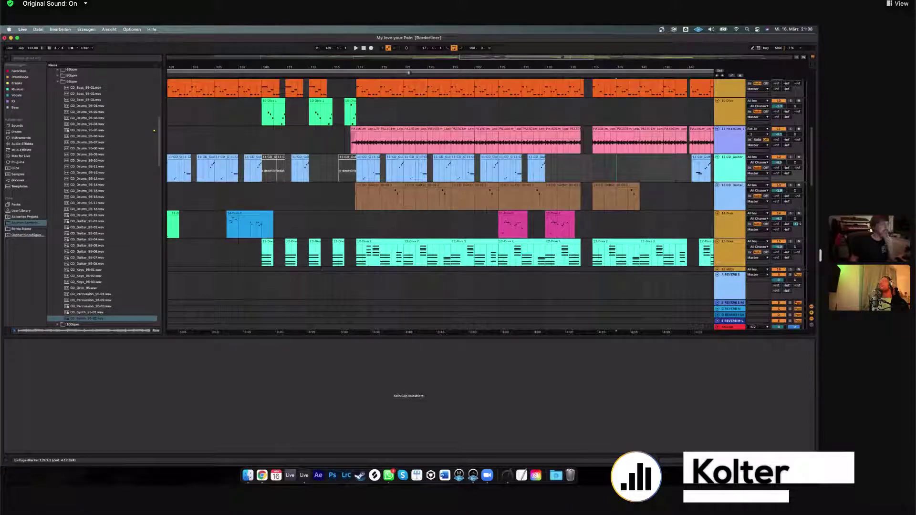
{"action": "scroll", "coordinate": [491, 224], "scroll_direction": "down", "scroll_amount": 10}
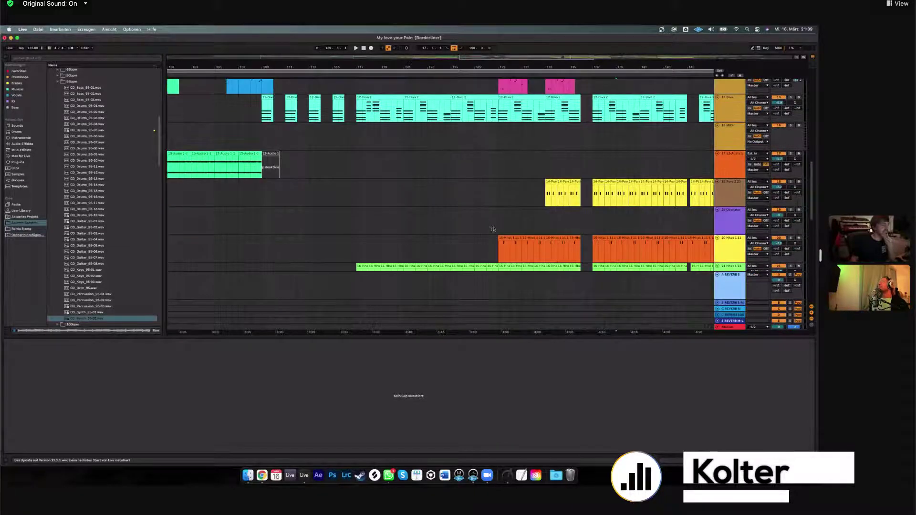
{"action": "key", "text": "x"}
{"action": "scroll", "coordinate": [495, 224], "scroll_direction": "down", "scroll_amount": 5}
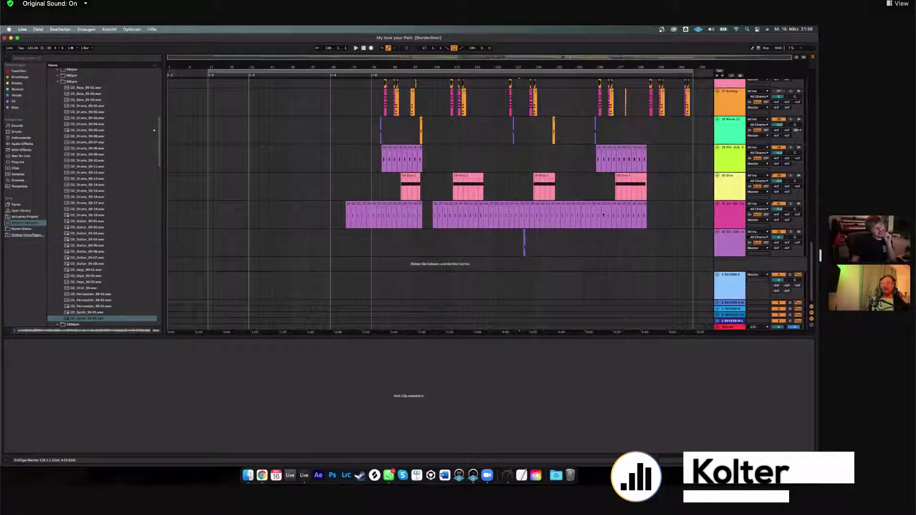
Open the recently used set Interstellar Music.als without saving the current set.
{"action": "left_click", "coordinate": [39, 29]}
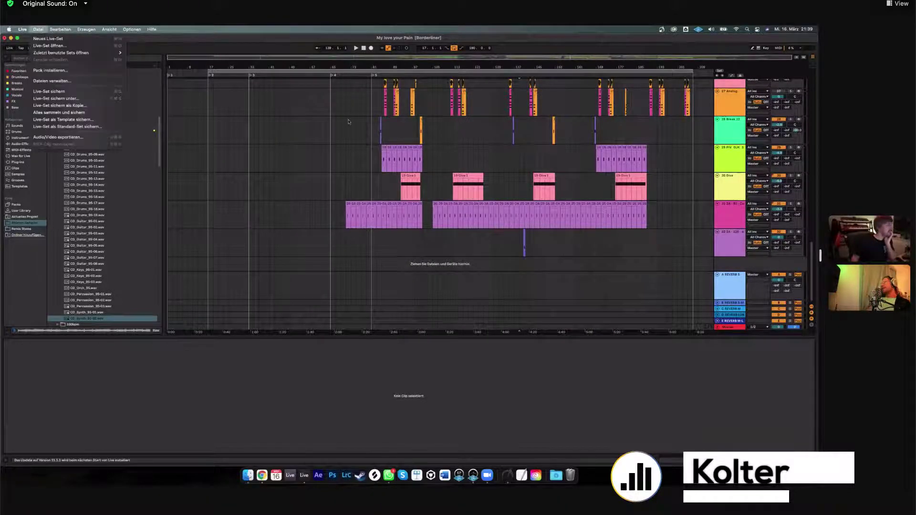
{"action": "left_click", "coordinate": [433, 157]}
{"action": "left_click", "coordinate": [38, 29]}
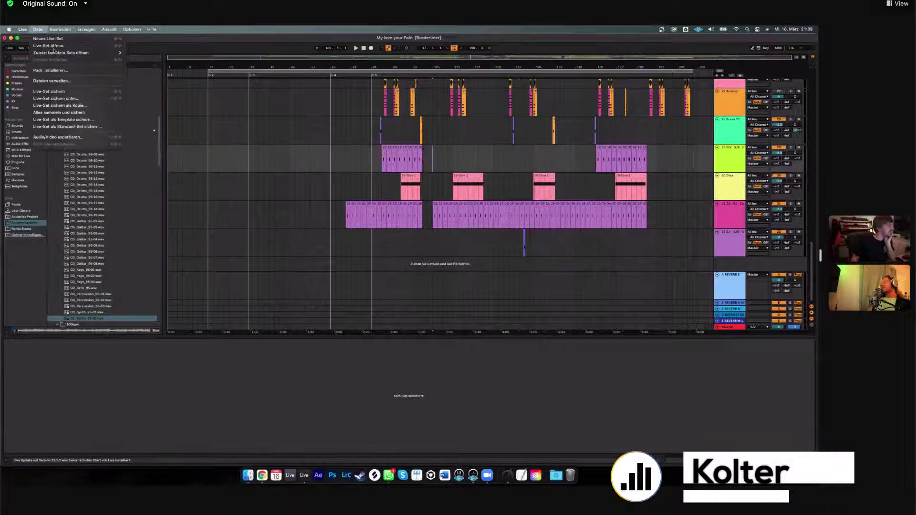
{"action": "mouse_move", "coordinate": [110, 53]}
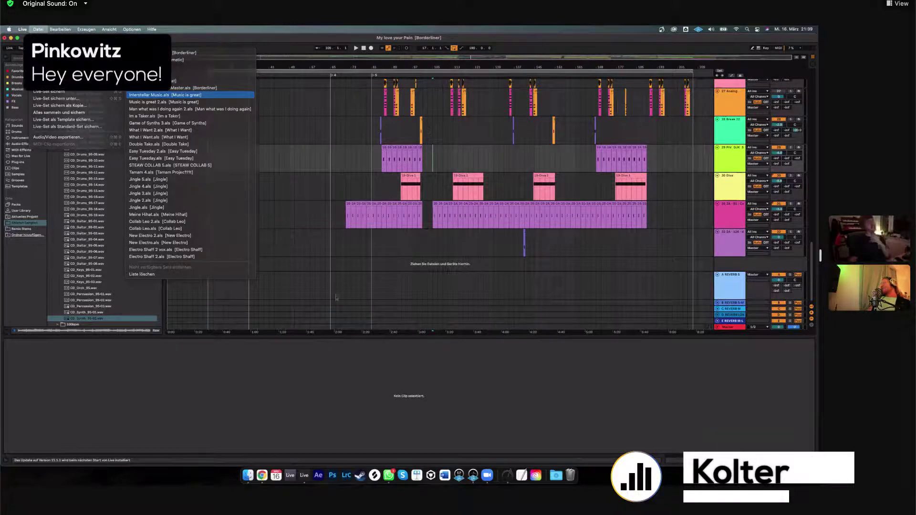
{"action": "left_click", "coordinate": [177, 95]}
{"action": "key", "text": "super+d"}
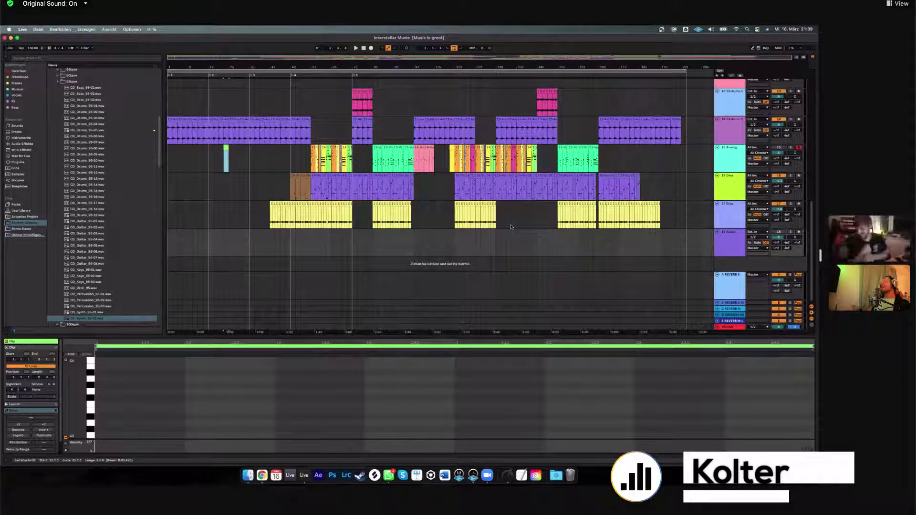
{"action": "left_click_drag", "start_coordinate": [330, 75], "coordinate": [330, 72]}
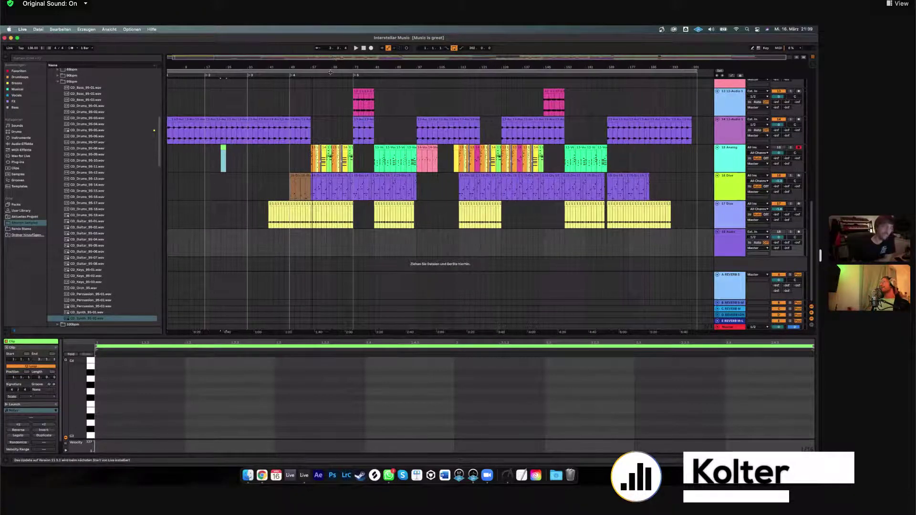
Examine the Interstellar Music arrangement, from the melodic and bass clips around bars 57 to 73 up to the 808 drum group.
{"action": "key", "text": "plus"}
{"action": "key", "text": "plus"}
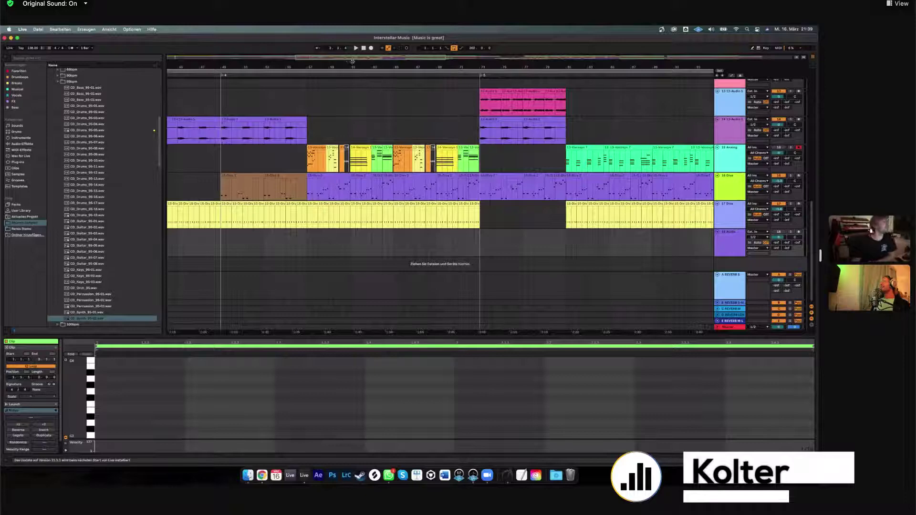
{"action": "left_click_drag", "start_coordinate": [352, 61], "coordinate": [417, 223]}
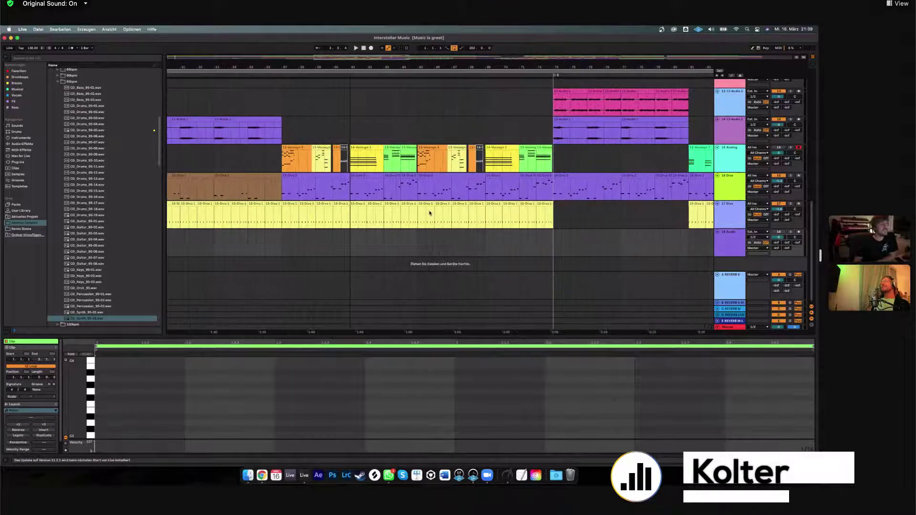
{"action": "key", "text": "minus"}
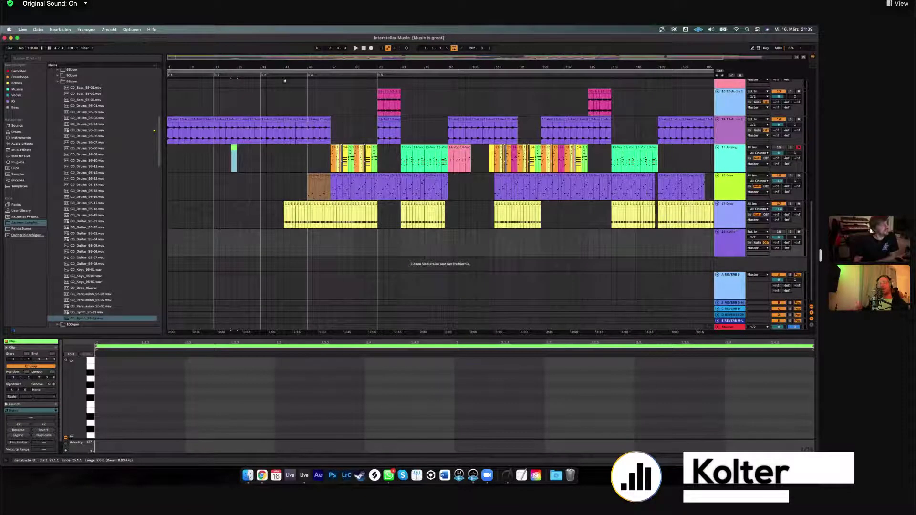
{"action": "scroll", "coordinate": [354, 167], "scroll_direction": "up", "scroll_amount": 5}
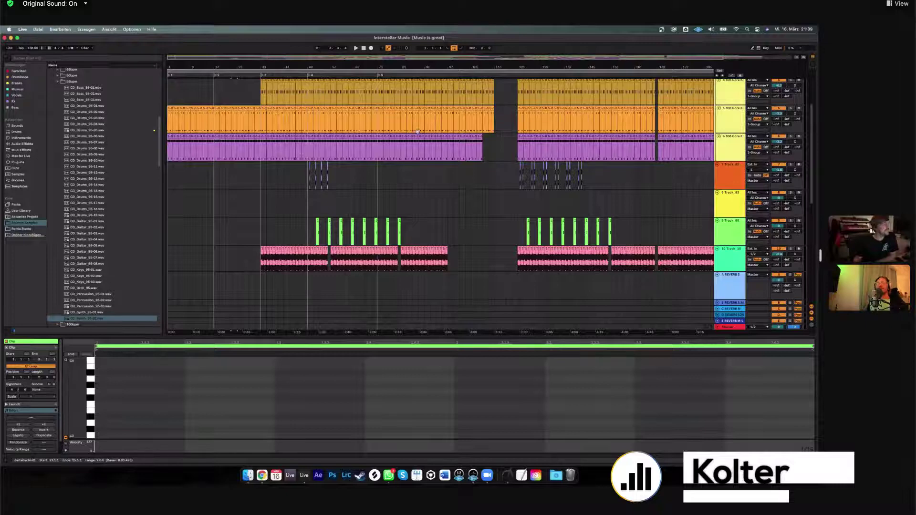
{"action": "scroll", "coordinate": [417, 132], "scroll_direction": "up", "scroll_amount": 3}
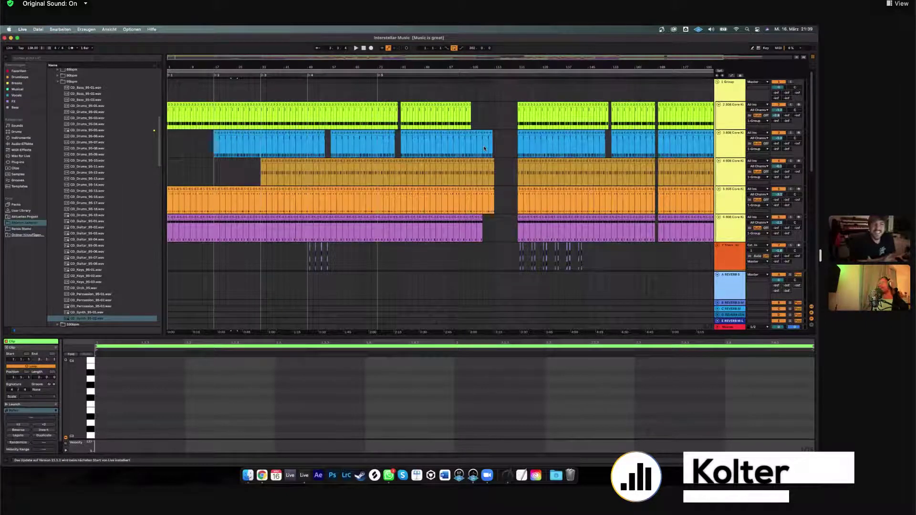
{"action": "key", "text": "plus"}
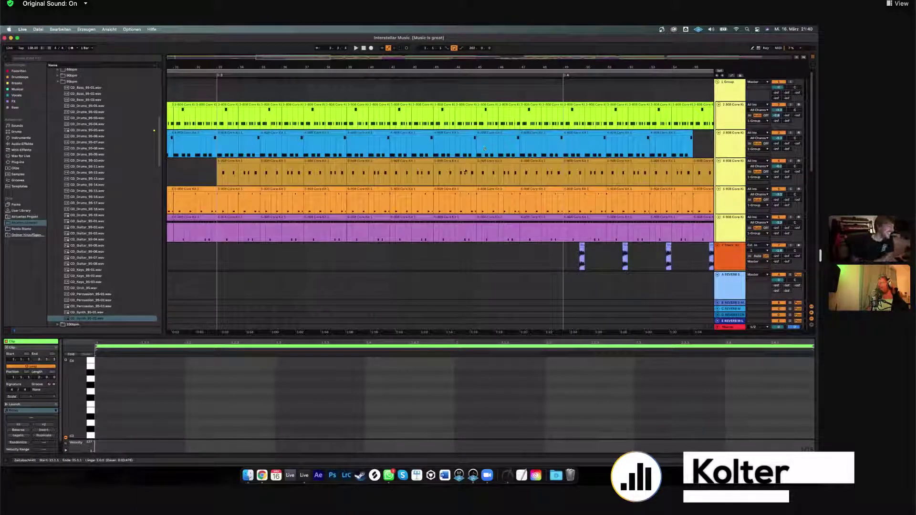
View the notes of the orange 808 Core Kit clip at bar 41 and select bars 41 to 57 across the drum group.
{"action": "left_click", "coordinate": [391, 191]}
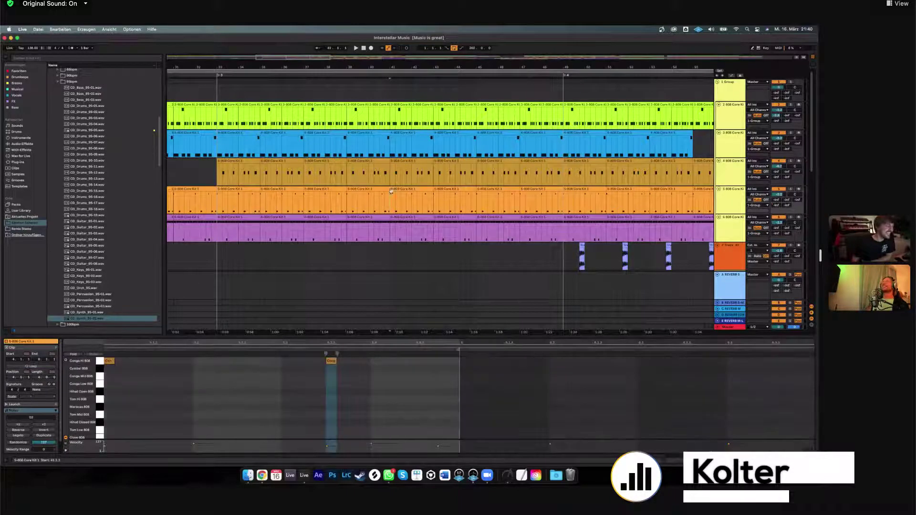
{"action": "scroll", "coordinate": [391, 192], "scroll_direction": "right", "scroll_amount": 4}
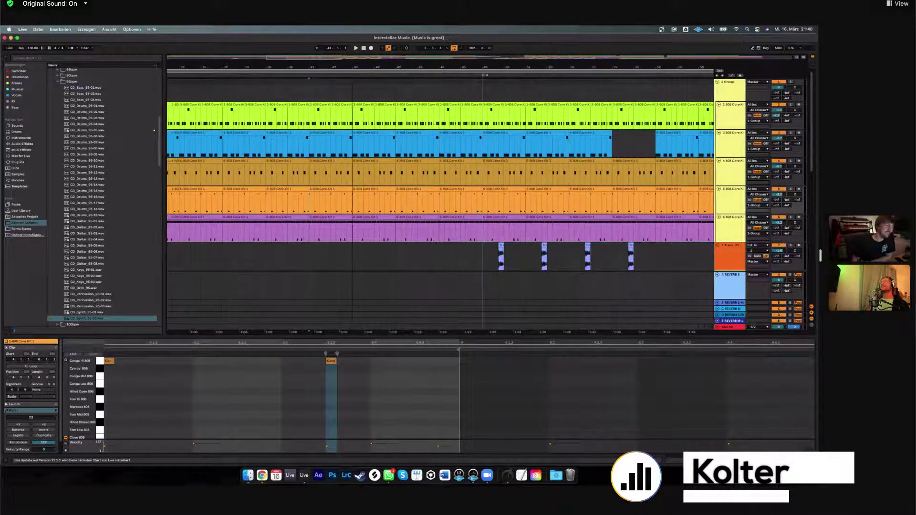
{"action": "key", "text": "minus"}
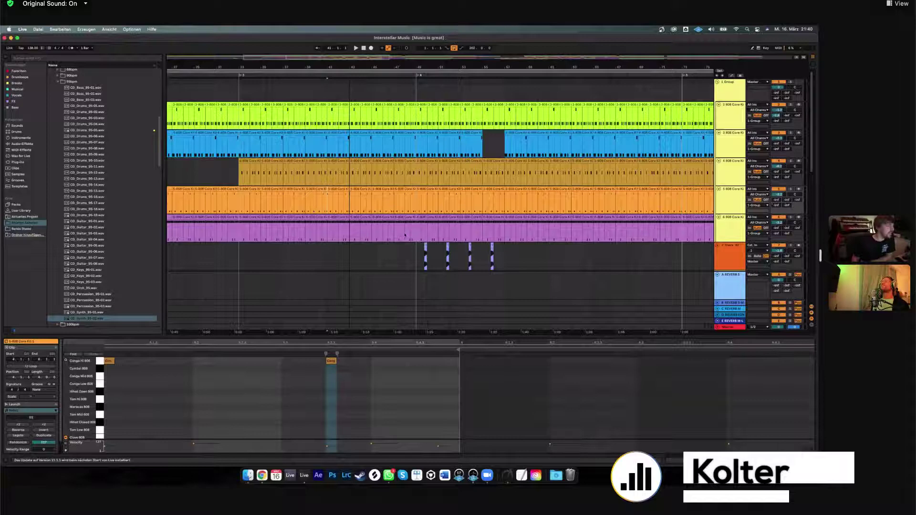
{"action": "key", "text": "minus"}
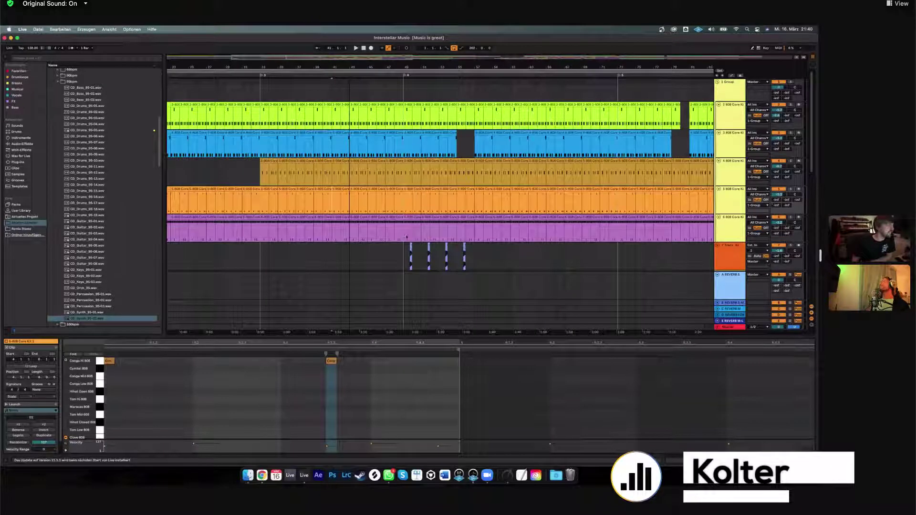
{"action": "left_click_drag", "start_coordinate": [406, 236], "coordinate": [474, 237]}
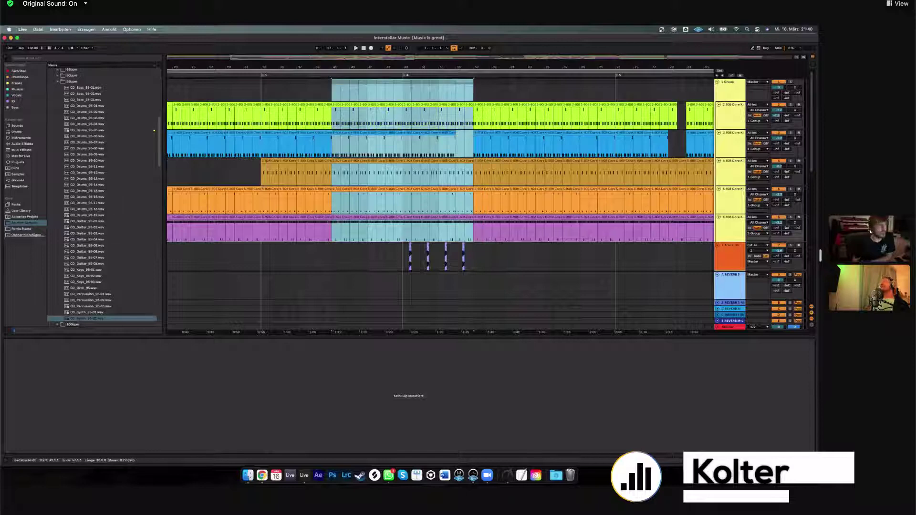
{"action": "left_click_drag", "start_coordinate": [332, 236], "coordinate": [473, 235]}
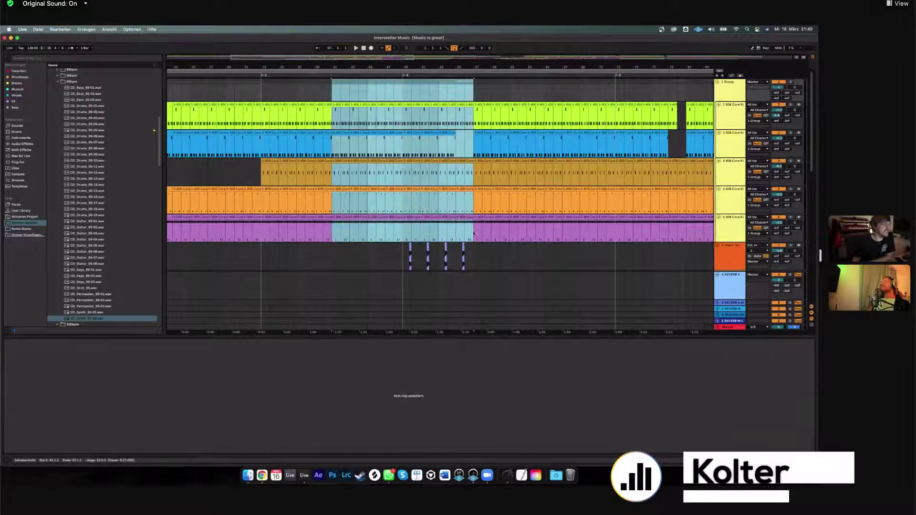
Place the insert marker at bar 41 on the drum group and solo the group.
{"action": "left_click", "coordinate": [333, 94]}
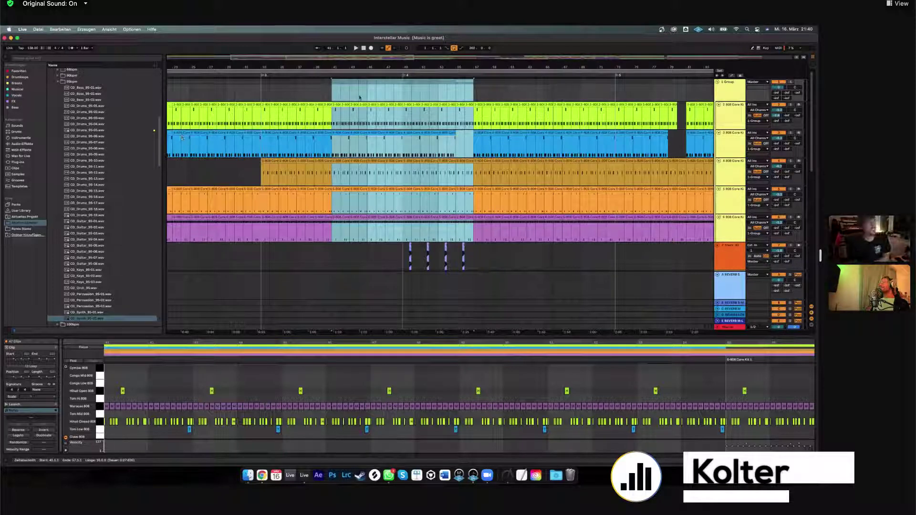
{"action": "left_click", "coordinate": [332, 91]}
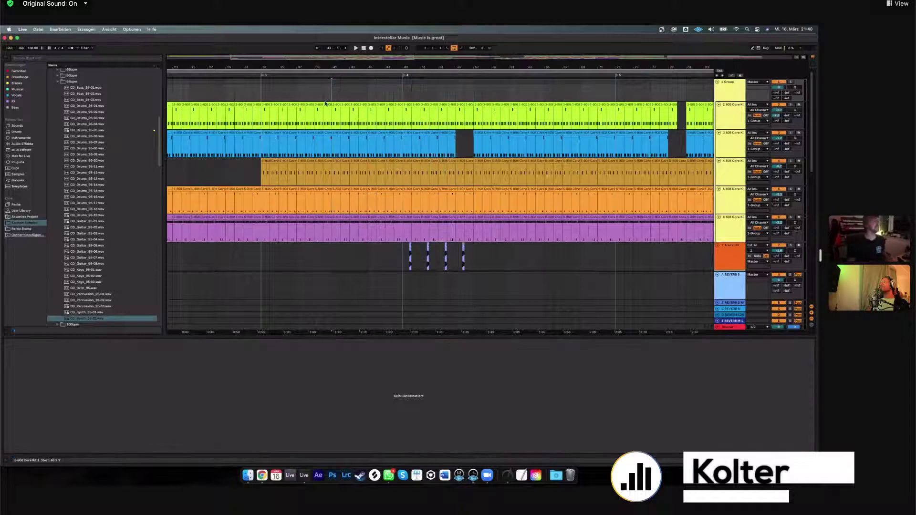
{"action": "left_click", "coordinate": [790, 82]}
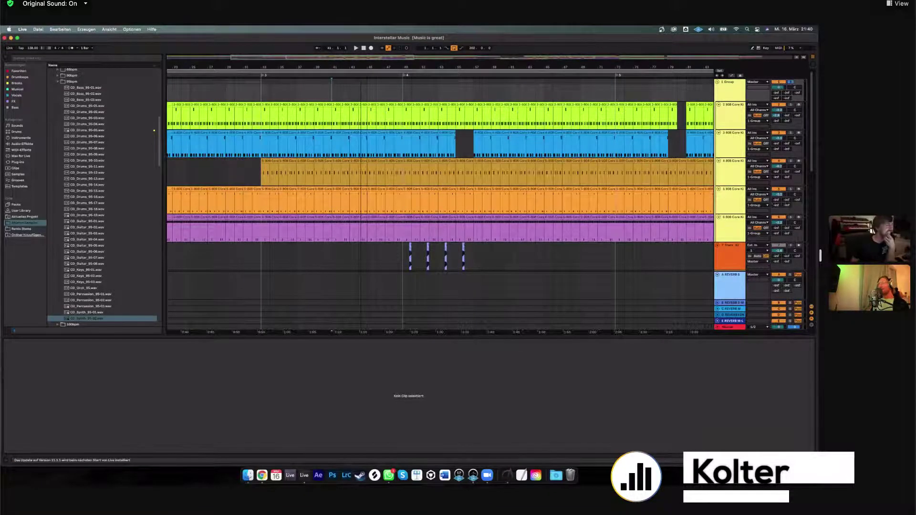
Select bars 41 to 49 across the whole drum group to show its clips' notes together.
{"action": "scroll", "coordinate": [413, 176], "scroll_direction": "up", "scroll_amount": 1}
{"action": "scroll", "coordinate": [500, 234], "scroll_direction": "up", "scroll_amount": 2}
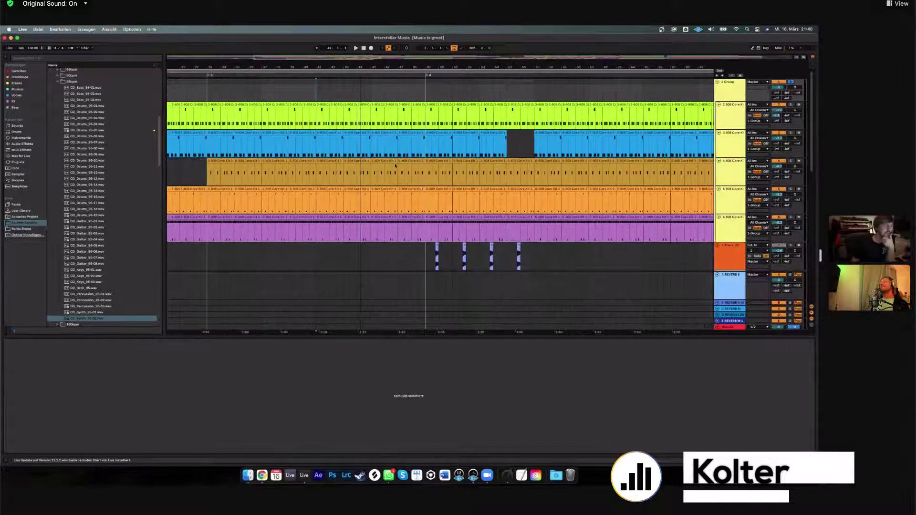
{"action": "scroll", "coordinate": [395, 166], "scroll_direction": "up", "scroll_amount": 3}
{"action": "scroll", "coordinate": [405, 165], "scroll_direction": "down", "scroll_amount": 2}
{"action": "left_click_drag", "start_coordinate": [429, 234], "coordinate": [319, 105]}
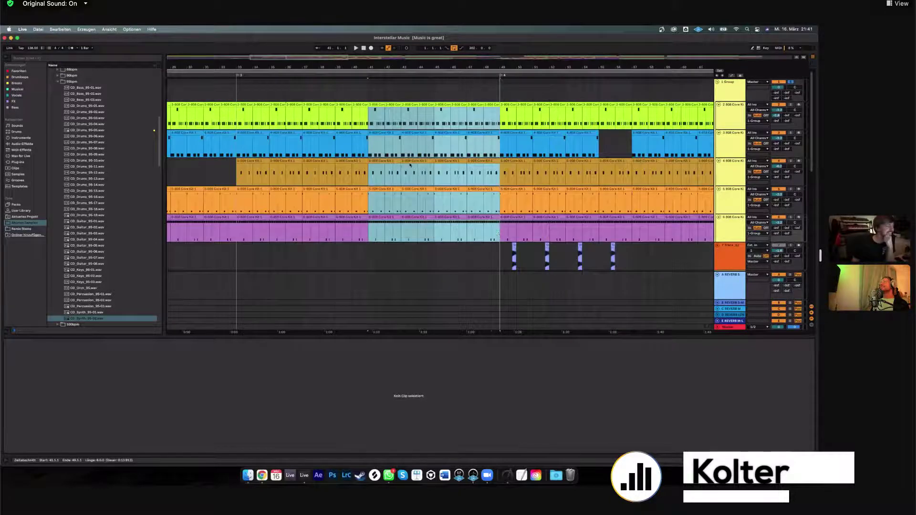
{"action": "left_click", "coordinate": [500, 231]}
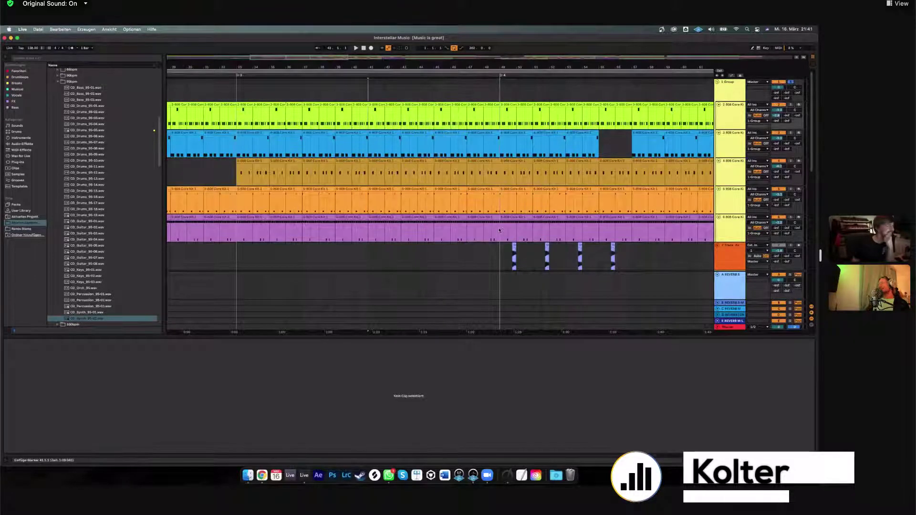
{"action": "mouse_move", "coordinate": [499, 231]}
{"action": "left_mouse_down"}
{"action": "mouse_move", "coordinate": [368, 91]}
{"action": "mouse_move", "coordinate": [500, 232]}
{"action": "left_mouse_up"}
{"action": "left_click", "coordinate": [367, 89]}
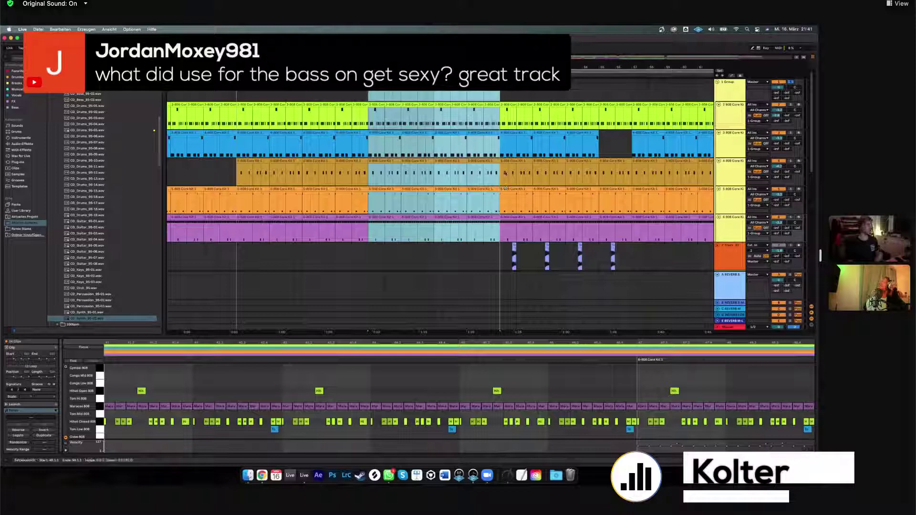
Try the Operator bass preset found by searching for guitar on a new MIDI track below the drums, and remove that track.
{"action": "left_click", "coordinate": [696, 249]}
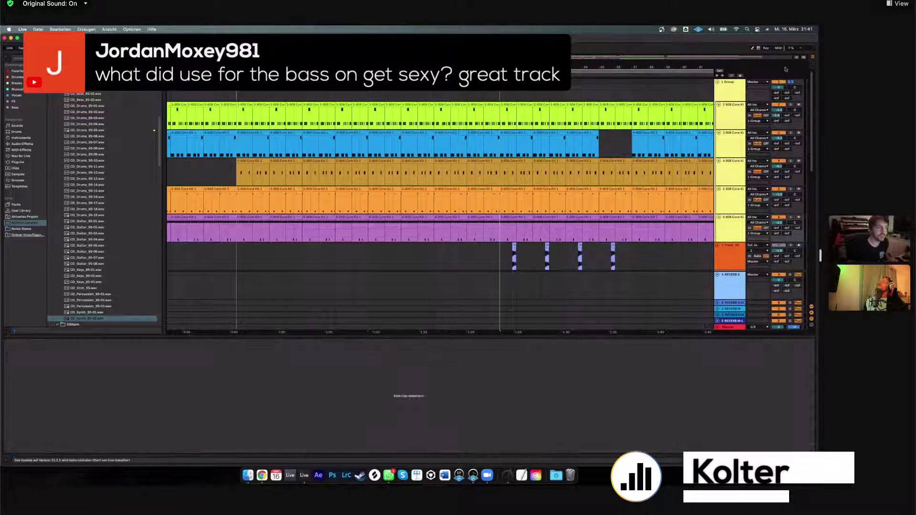
{"action": "key", "text": "super+z"}
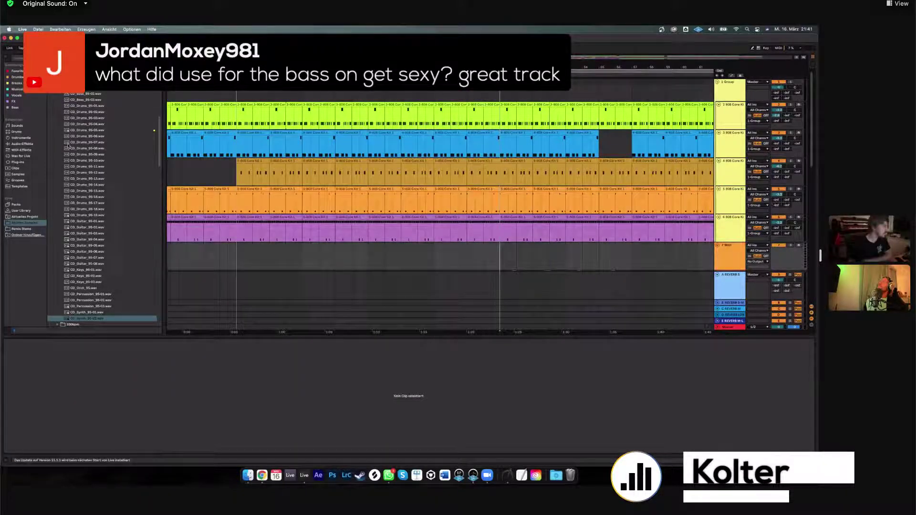
{"action": "left_click", "coordinate": [19, 138]}
{"action": "key", "text": "super+f"}
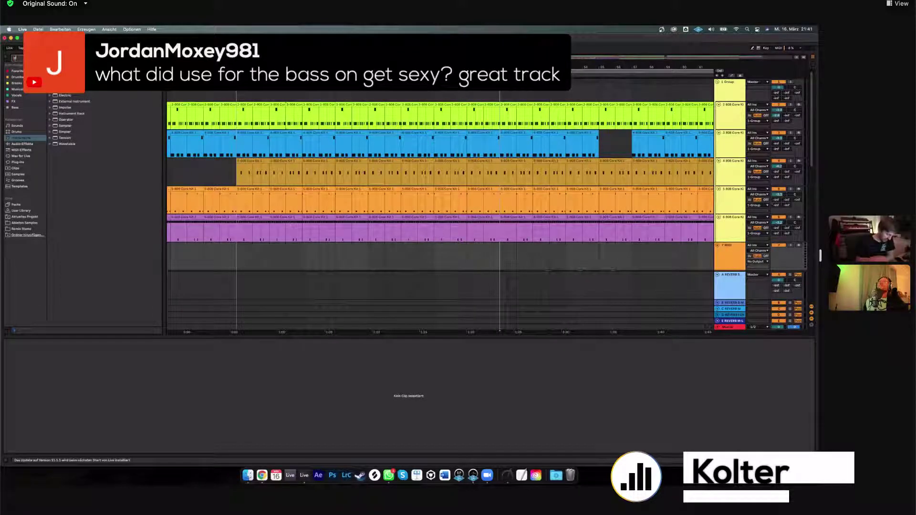
{"action": "type", "text": "guitar"}
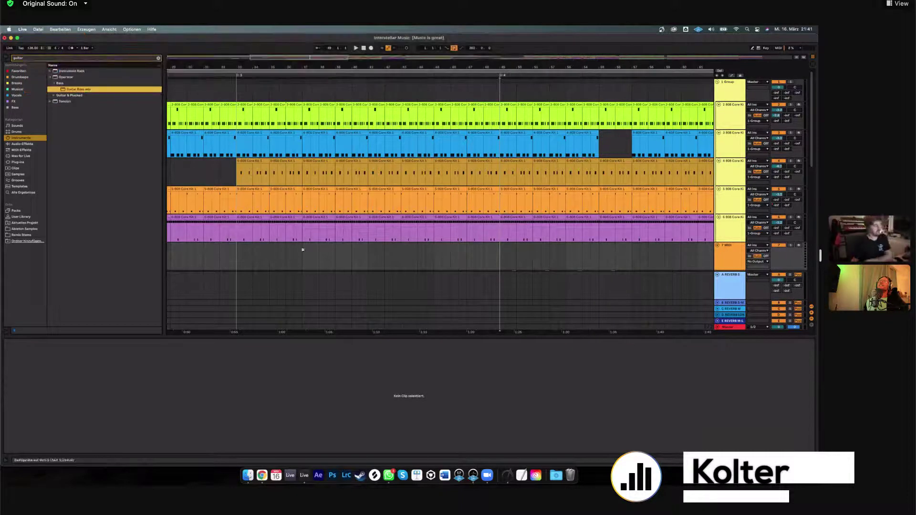
{"action": "key", "text": "Return"}
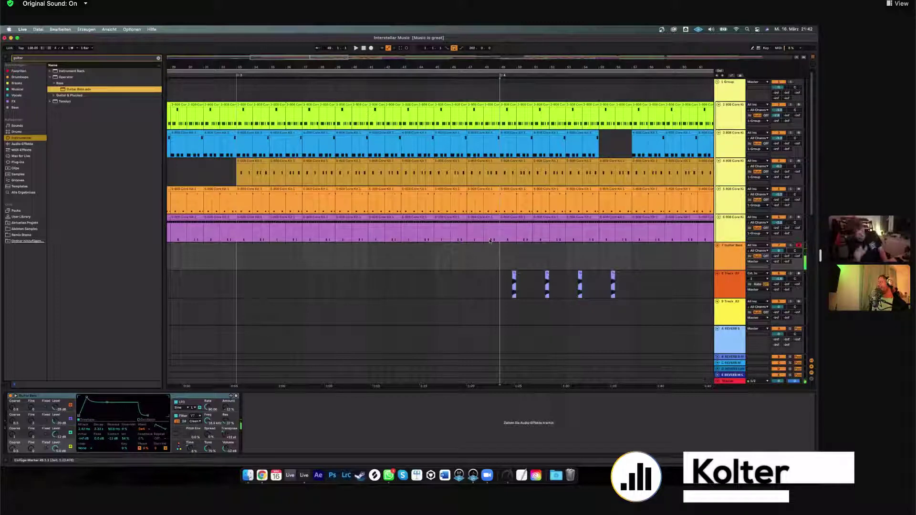
{"action": "left_click", "coordinate": [739, 254]}
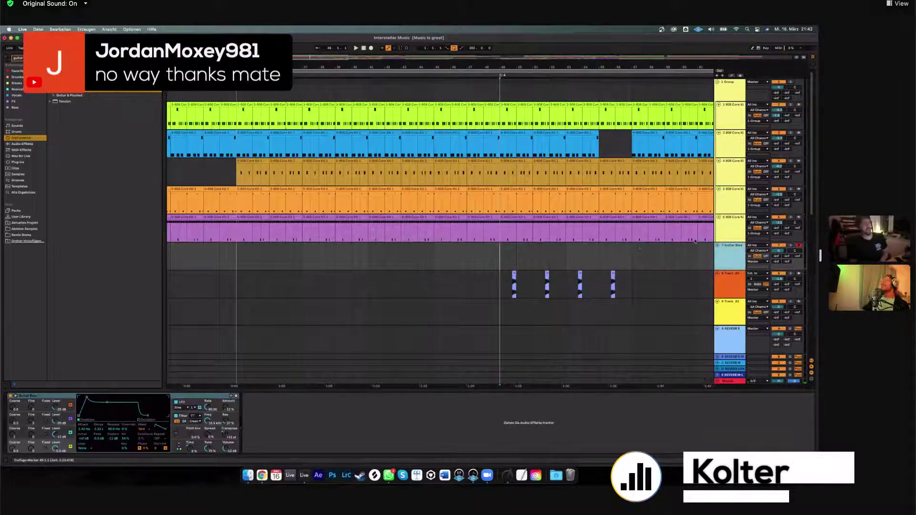
{"action": "key", "text": "super+z"}
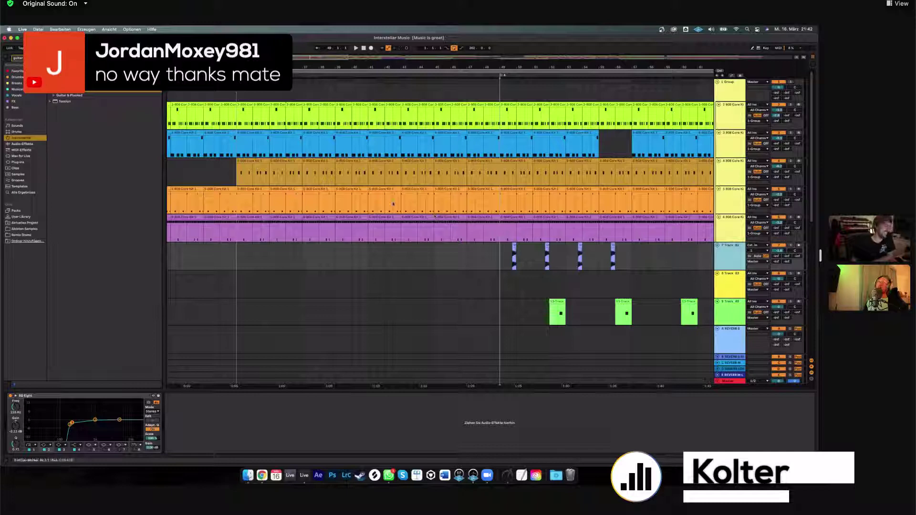
Set the insert marker just before bar 33 on the orange drum track and solo the drum group.
{"action": "left_click", "coordinate": [228, 200]}
{"action": "left_click", "coordinate": [790, 81]}
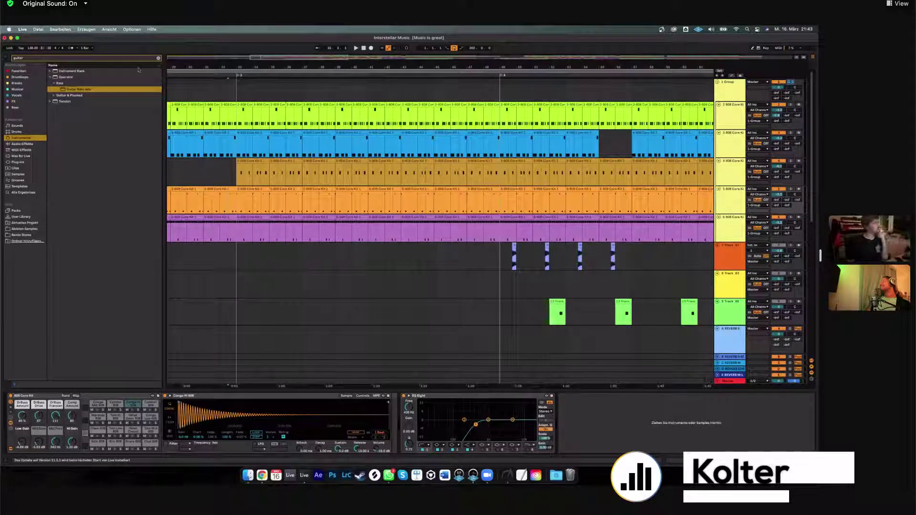
Clear the instrument search and preview several of Operator's bass presets, including Acid Bass and Organ Bass.
{"action": "left_click", "coordinate": [158, 58]}
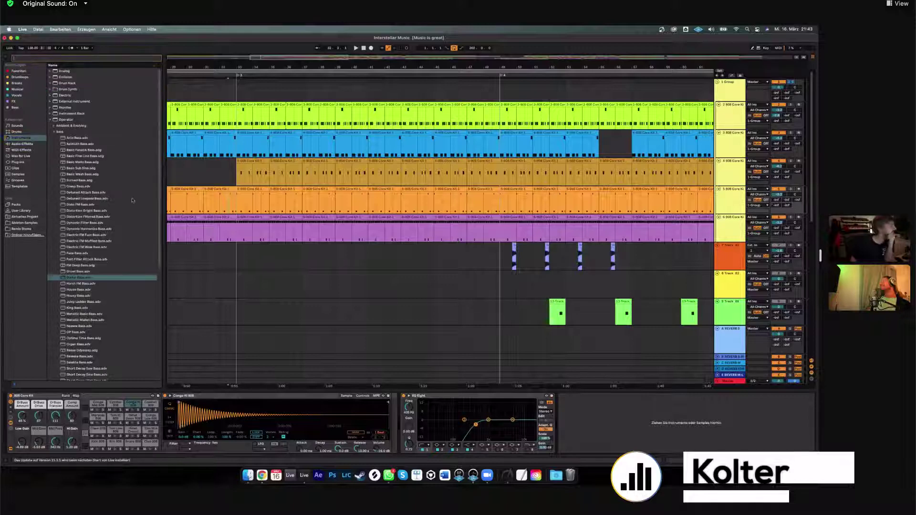
{"action": "scroll", "coordinate": [113, 234], "scroll_direction": "down", "scroll_amount": 5}
{"action": "left_click", "coordinate": [88, 217]}
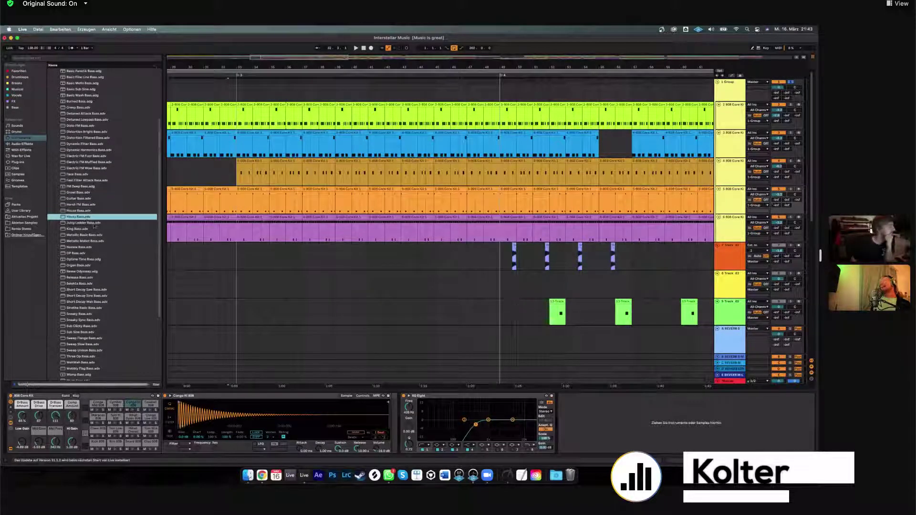
{"action": "scroll", "coordinate": [94, 227], "scroll_direction": "up", "scroll_amount": 5}
{"action": "left_click", "coordinate": [76, 137]}
{"action": "left_click", "coordinate": [255, 252]}
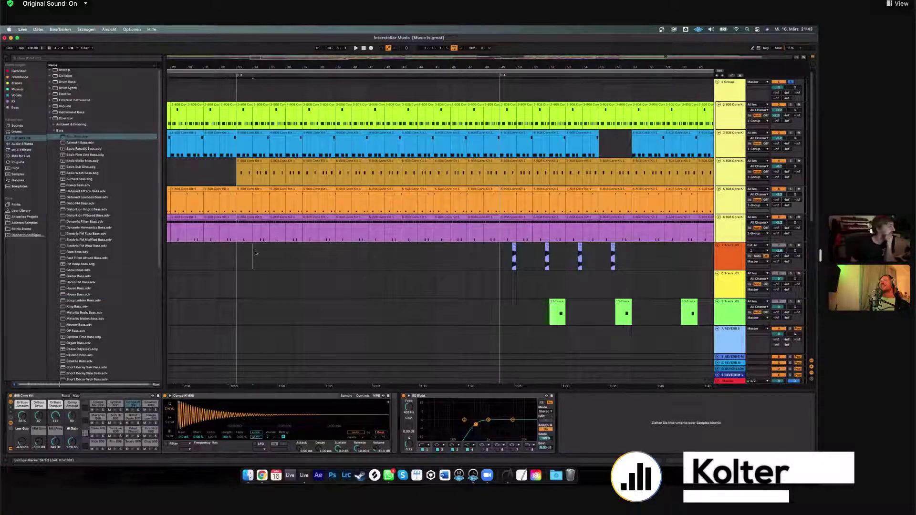
{"action": "scroll", "coordinate": [88, 282], "scroll_direction": "down", "scroll_amount": 5}
{"action": "left_click", "coordinate": [86, 313]}
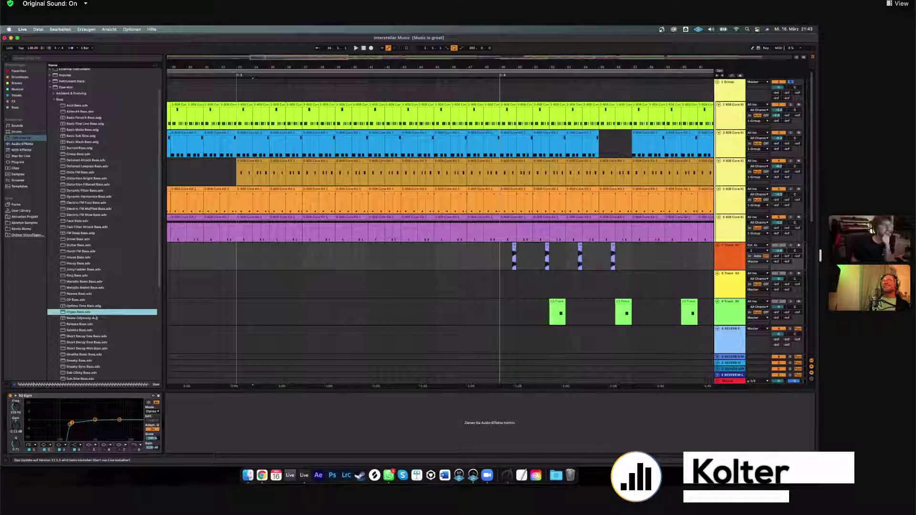
Insert a new MIDI track below track 7 and load the Operator preset Organ Bass onto it.
{"action": "left_click", "coordinate": [730, 219]}
{"action": "key", "text": "super+shift+t"}
{"action": "left_click", "coordinate": [101, 312]}
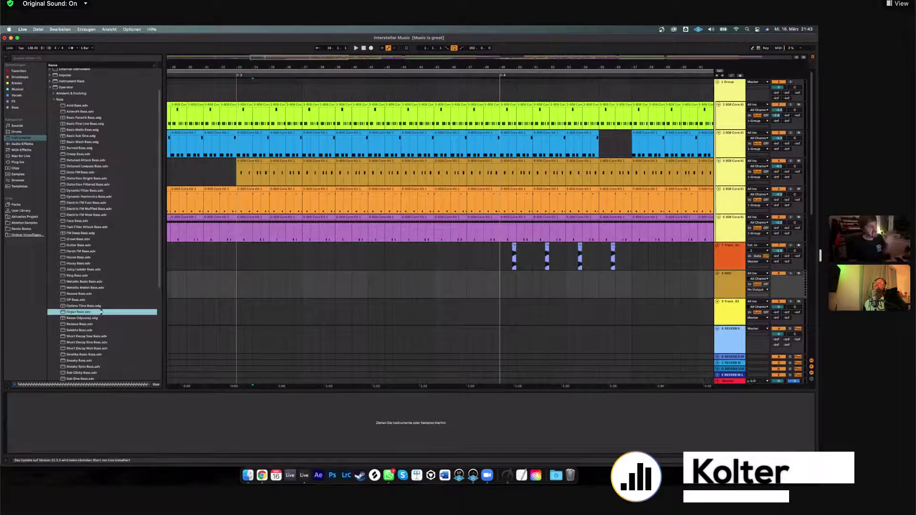
{"action": "double_click", "coordinate": [101, 312]}
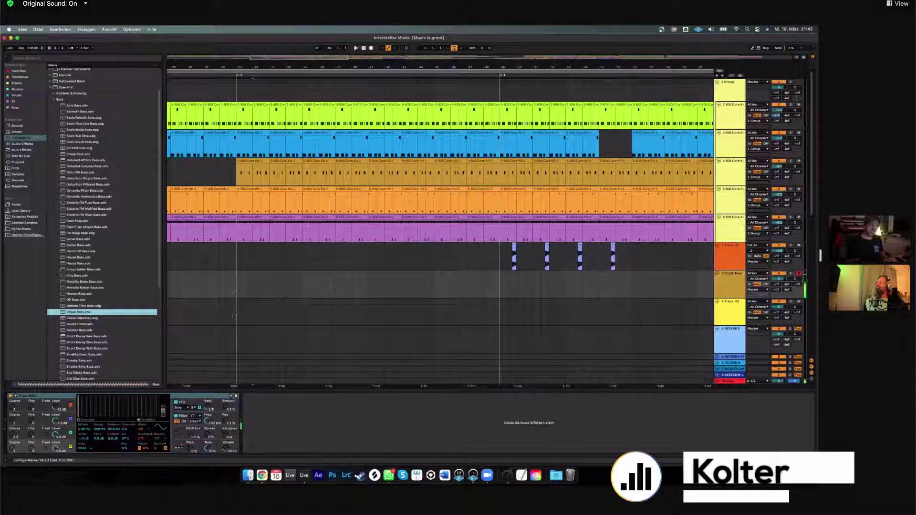
Place the insert marker at bar 33 on the Organ Bass track and solo the green 808 Core Kit track.
{"action": "left_click", "coordinate": [240, 278]}
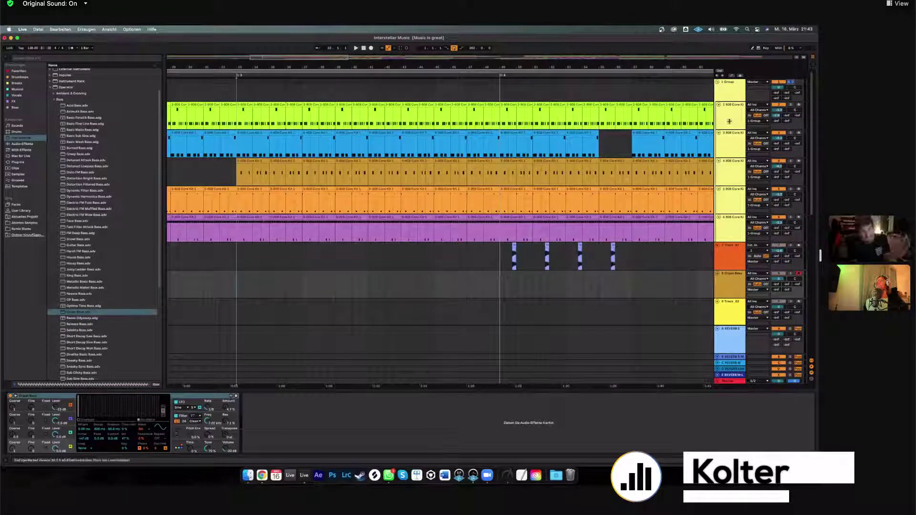
{"action": "left_click", "coordinate": [790, 105]}
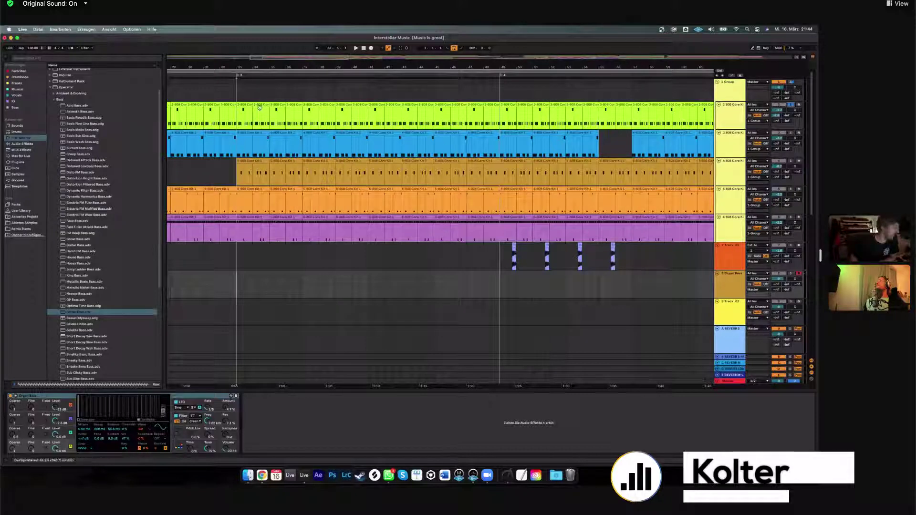
Play the green 808 Core Kit track from bar 33 and examine its clip's hi-hat notes and its device chain.
{"action": "left_click_drag", "start_coordinate": [253, 109], "coordinate": [237, 109]}
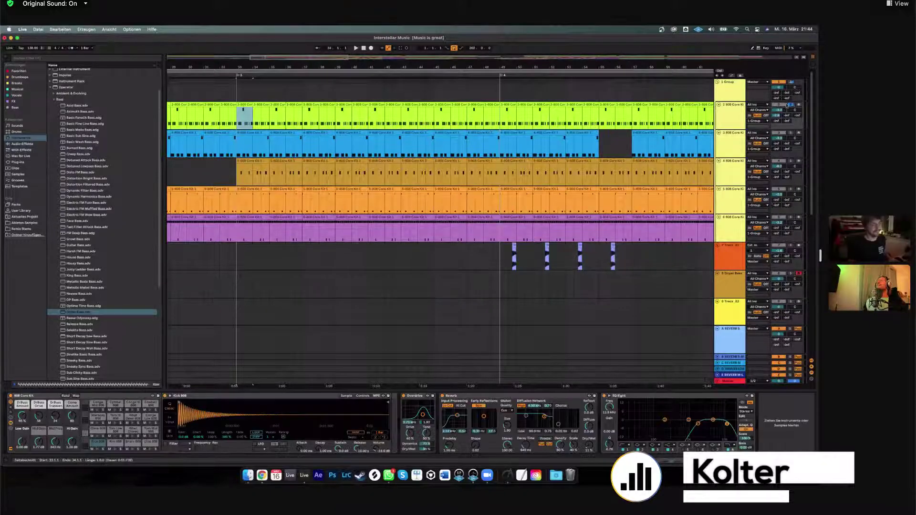
{"action": "key", "text": "space"}
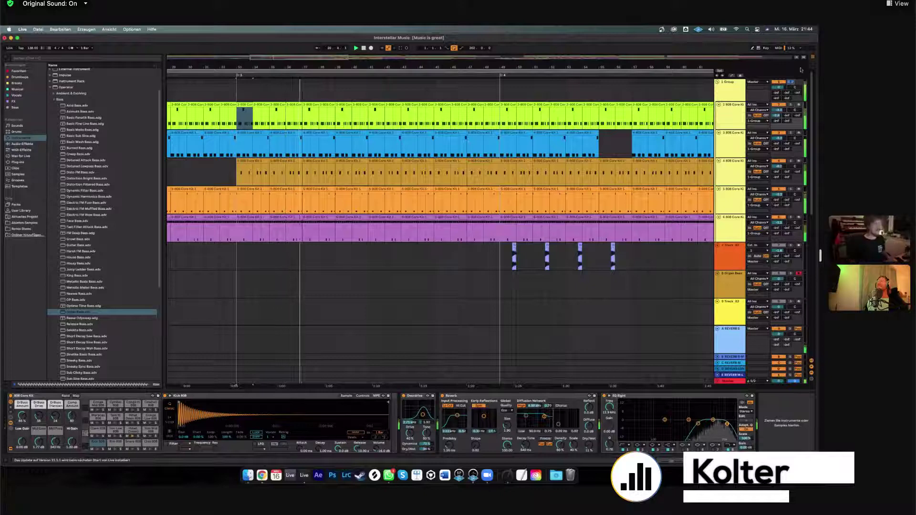
{"action": "left_click", "coordinate": [240, 105]}
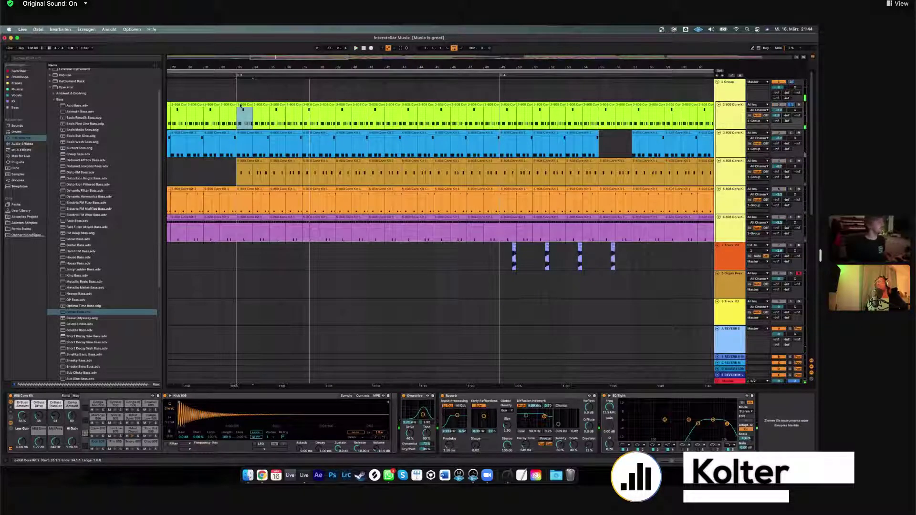
{"action": "double_click", "coordinate": [240, 104]}
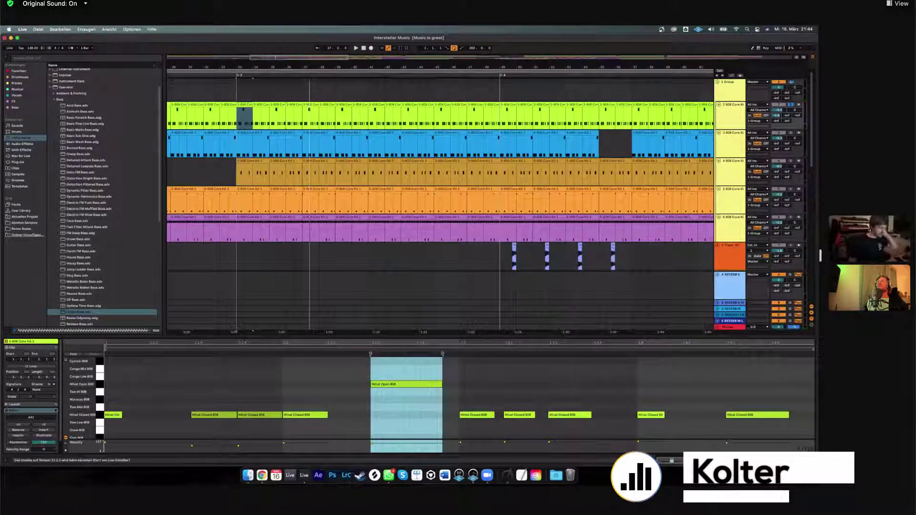
{"action": "left_click", "coordinate": [738, 108]}
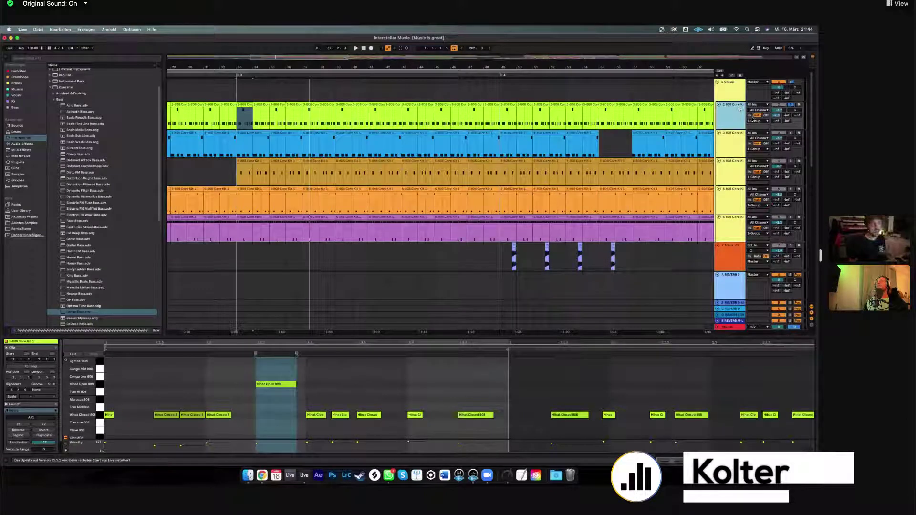
{"action": "key", "text": "shift+Tab"}
{"action": "key", "text": "space"}
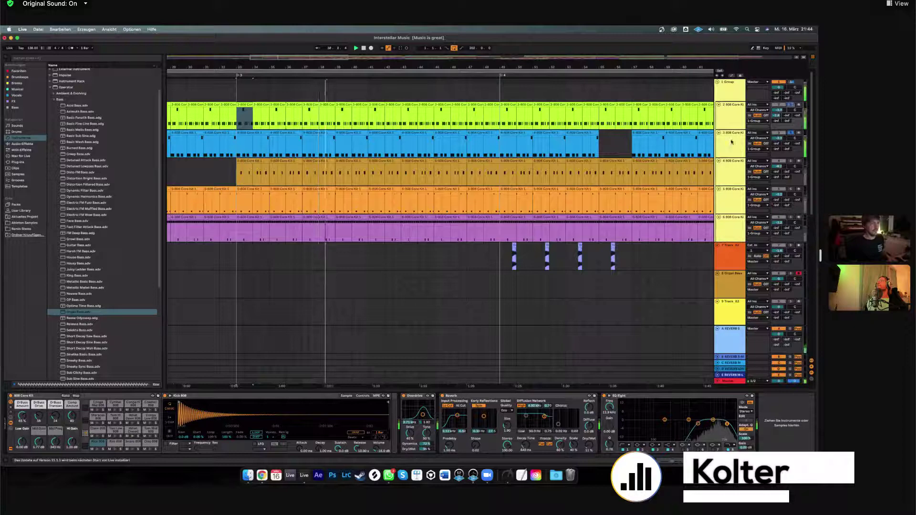
Open the blue 808 Core Kit clip at bar 33 to show its kick notes while it plays with the green track.
{"action": "left_click", "coordinate": [256, 149]}
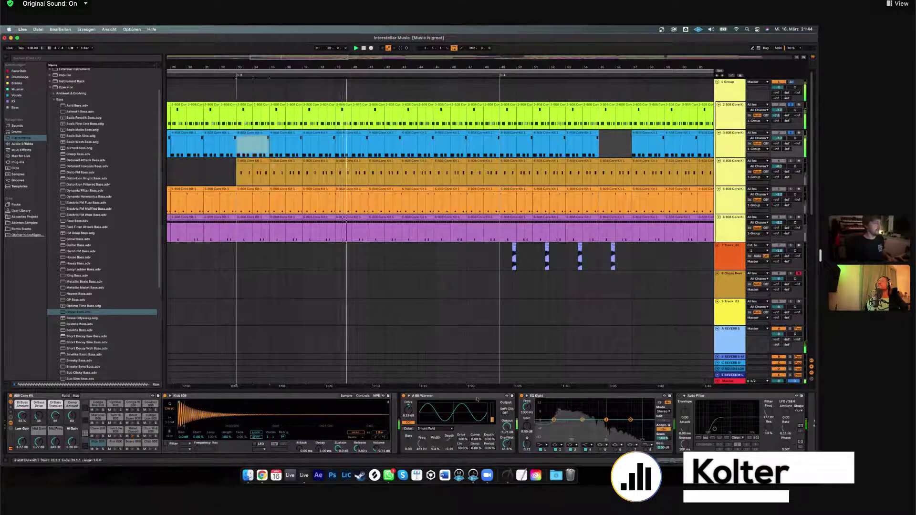
{"action": "key", "text": "shift+Tab"}
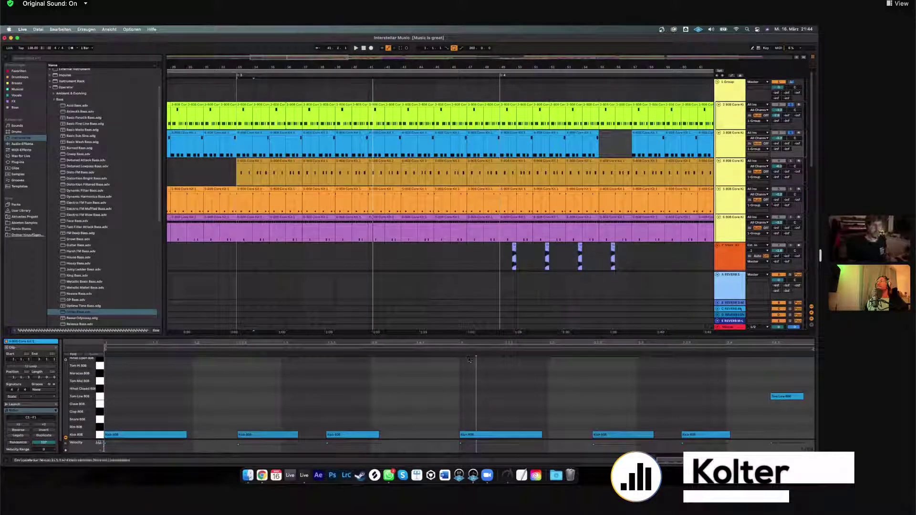
{"action": "key", "text": "space"}
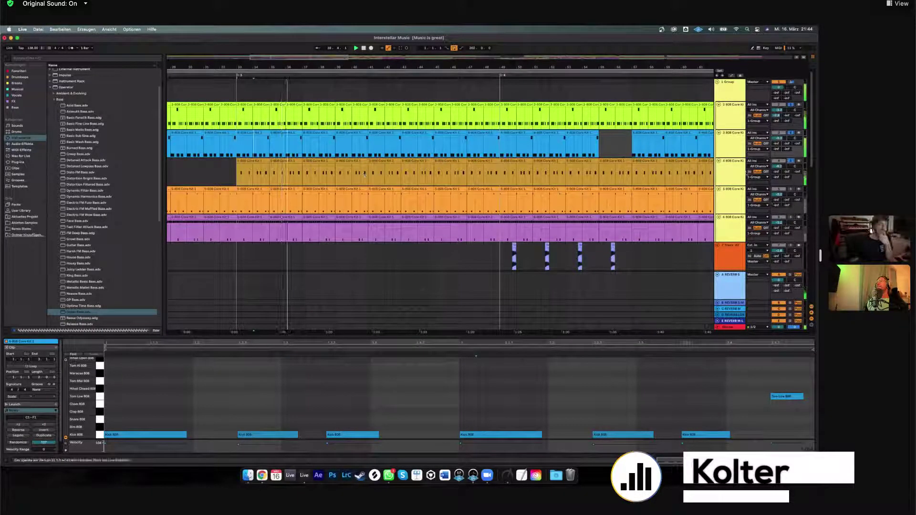
Compare the device chains of the brown 808 Core Kit track 4 and the blue track 3.
{"action": "left_click", "coordinate": [729, 168]}
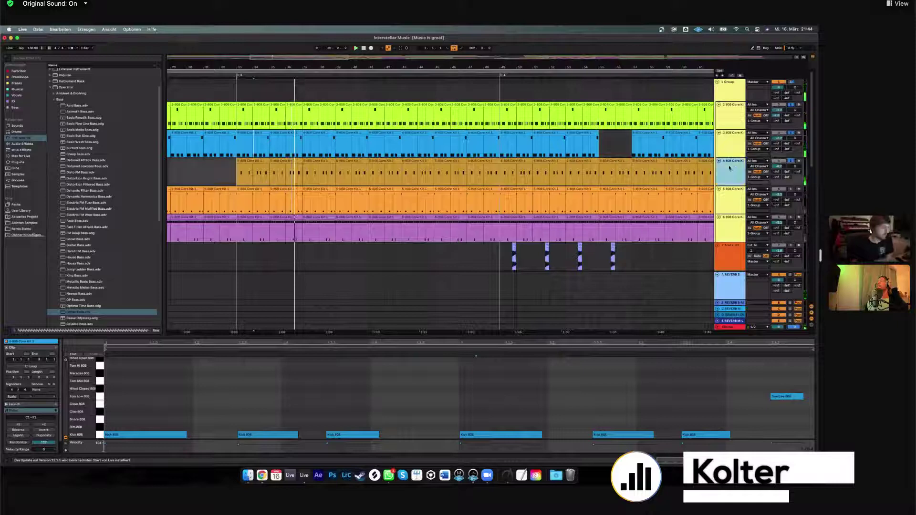
{"action": "key", "text": "shift+Tab"}
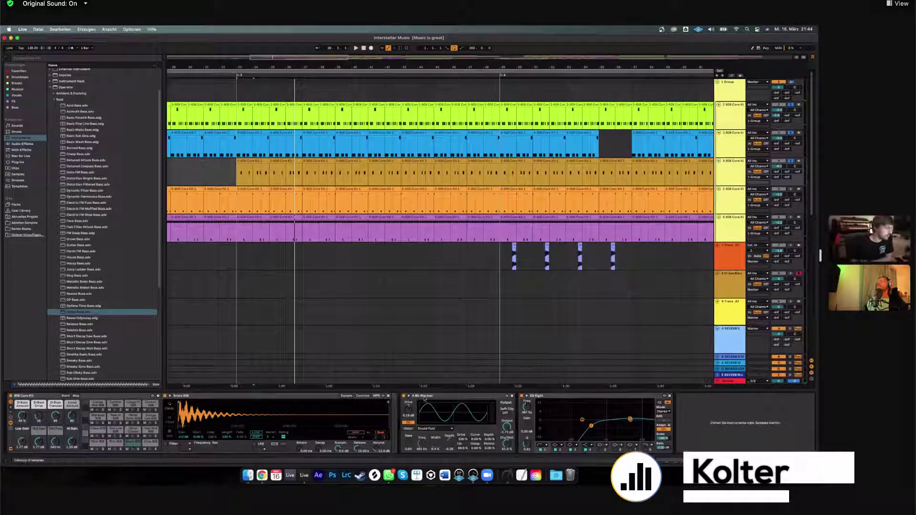
{"action": "left_click", "coordinate": [718, 141]}
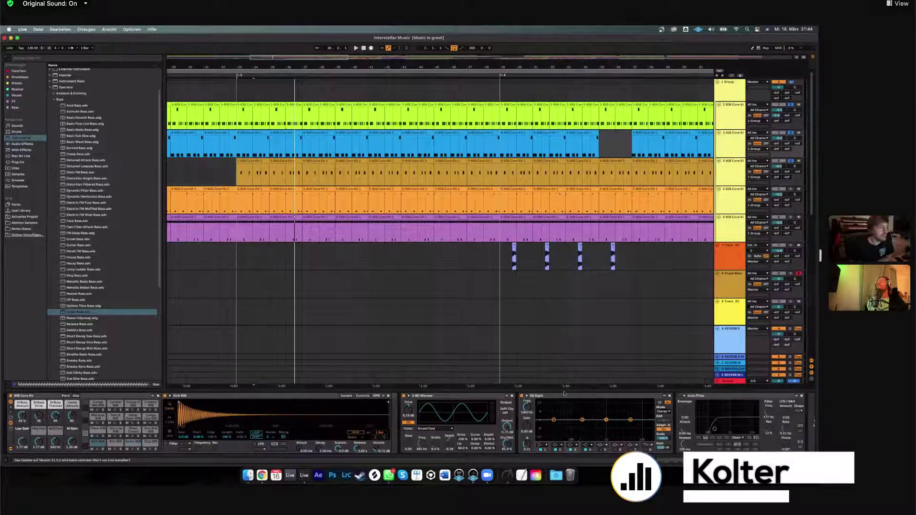
Solo the orange drum track, open the purple clip at bar 33 to show its maracas notes, and start playback.
{"action": "left_click", "coordinate": [791, 189]}
{"action": "left_click", "coordinate": [246, 217]}
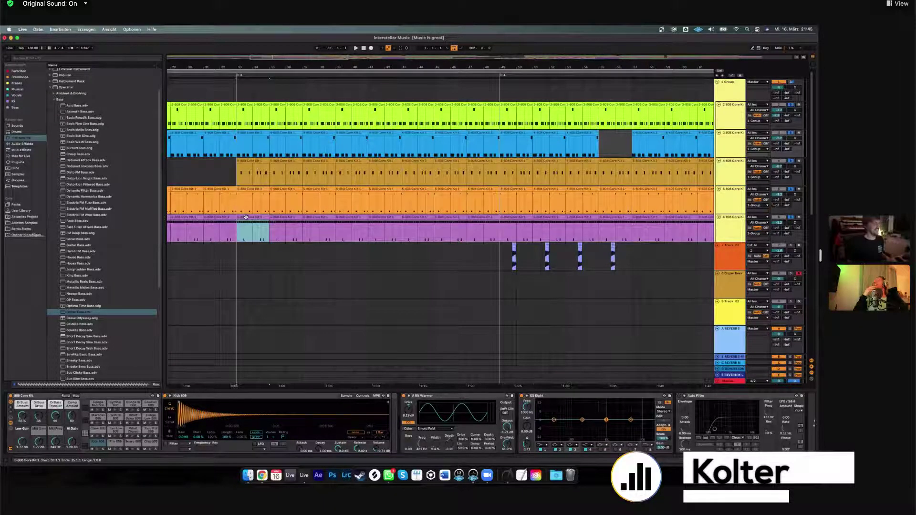
{"action": "double_click", "coordinate": [245, 217]}
{"action": "key", "text": "space"}
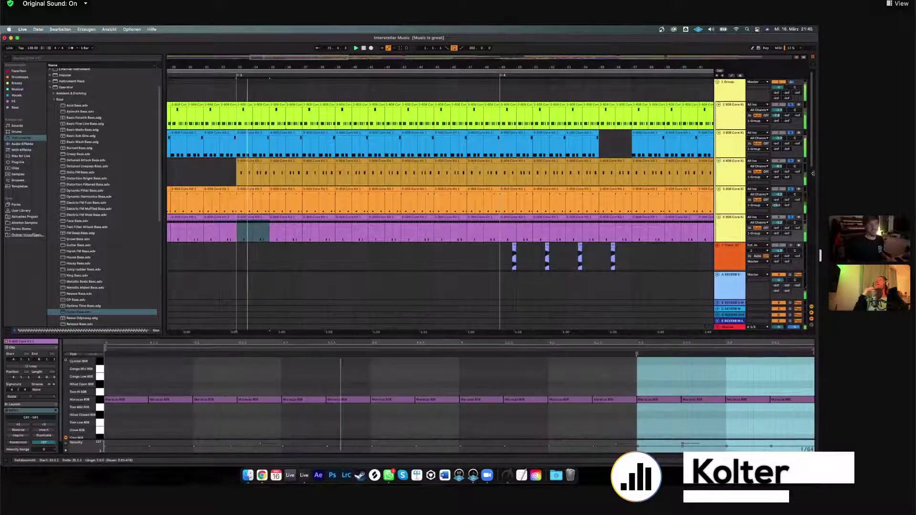
Solo the purple drum track, show its devices, and bring the other drum tracks back in during playback.
{"action": "left_click", "coordinate": [790, 218]}
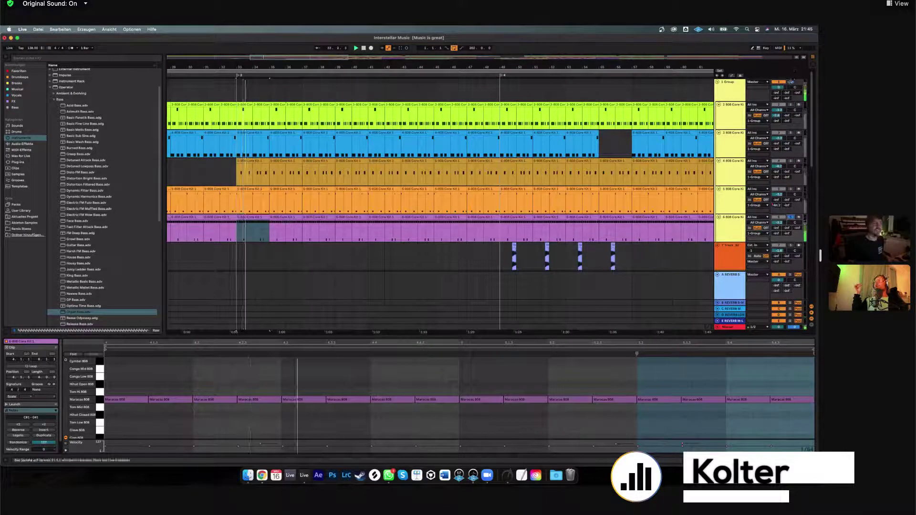
{"action": "key", "text": "shift+Tab"}
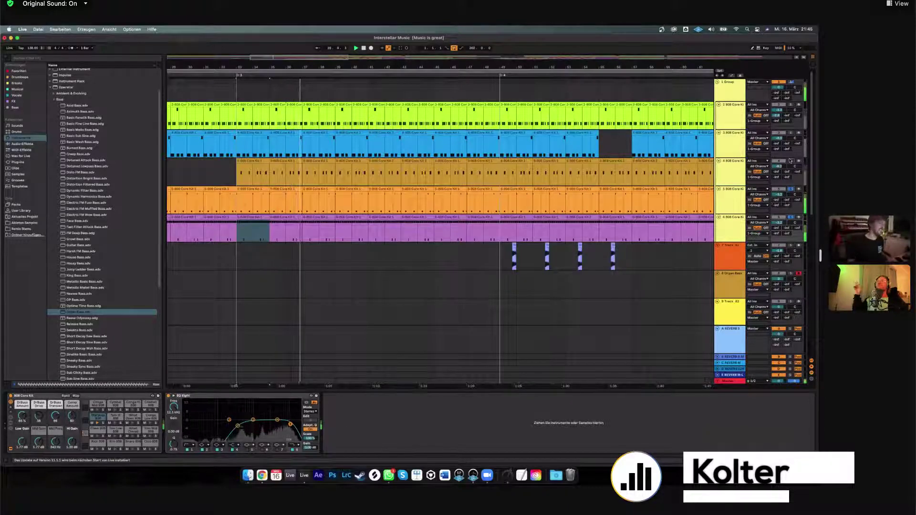
{"action": "left_click", "coordinate": [789, 133]}
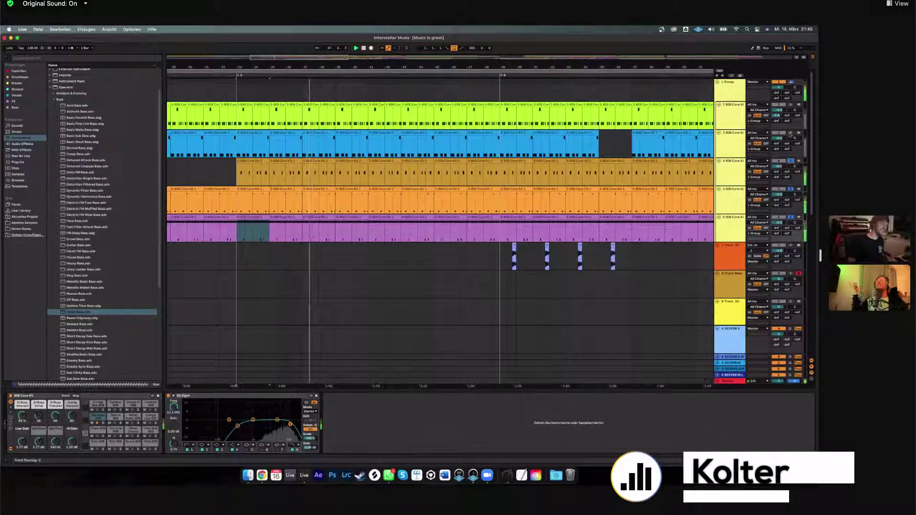
{"action": "left_click", "coordinate": [792, 105]}
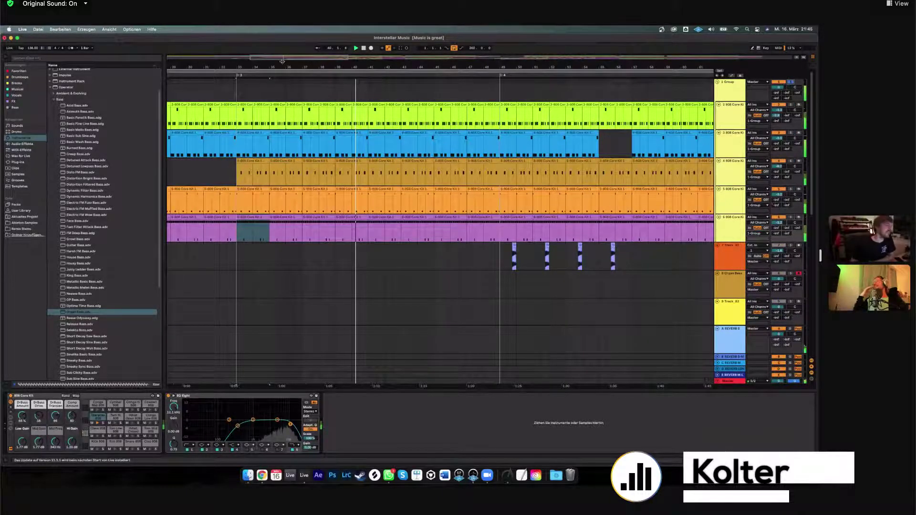
Play the pink audio loop on track 11 soloed from bar 33 and show its first clip's waveform.
{"action": "scroll", "coordinate": [279, 59], "scroll_direction": "down", "scroll_amount": 3}
{"action": "scroll", "coordinate": [250, 176], "scroll_direction": "down", "scroll_amount": 2}
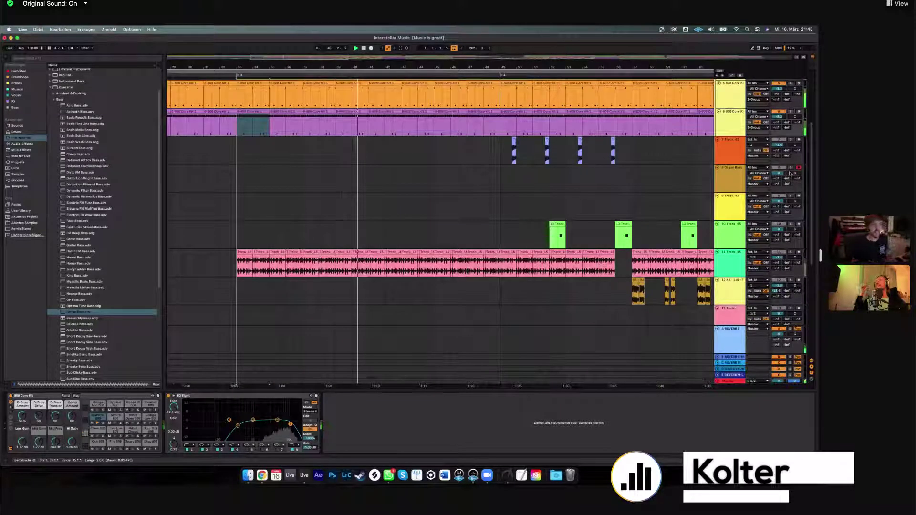
{"action": "key", "text": "Down"}
{"action": "key", "text": "Down"}
{"action": "key", "text": "Down"}
{"action": "key", "text": "Down"}
{"action": "key", "text": "Down"}
{"action": "key", "text": "plus"}
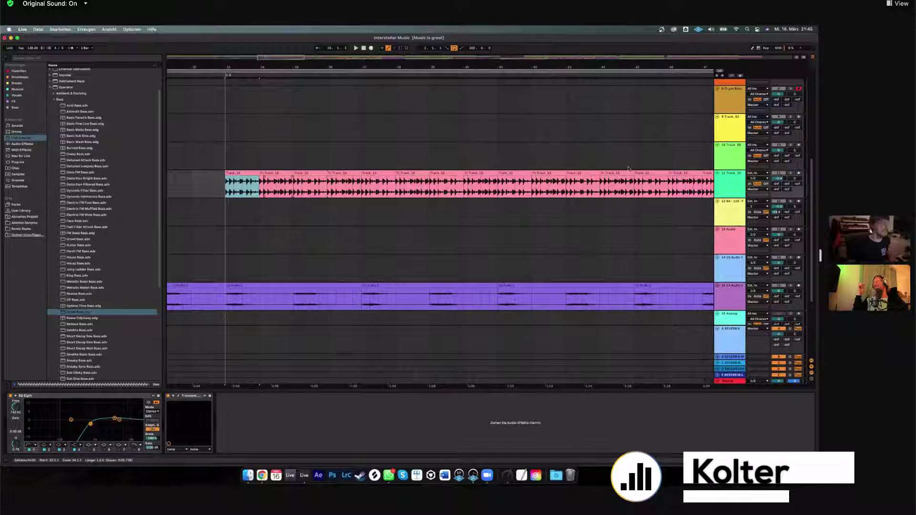
{"action": "key", "text": "space"}
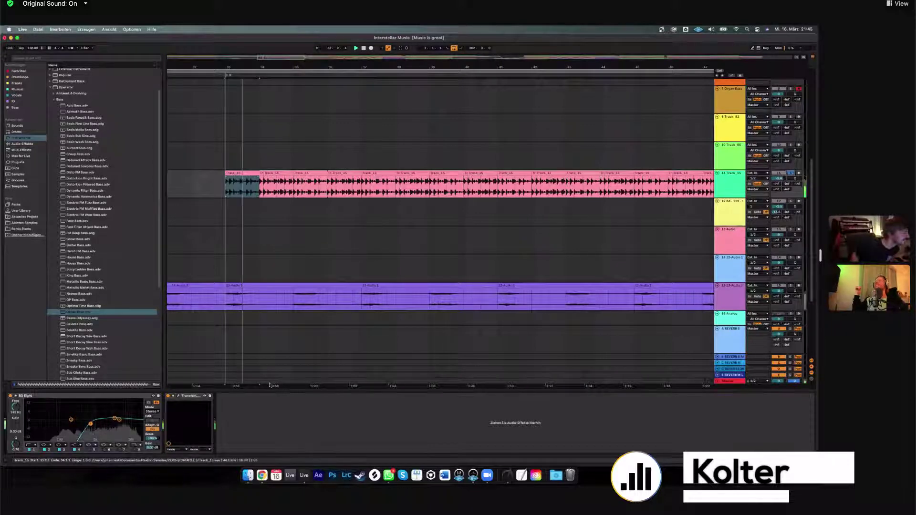
{"action": "key", "text": "shift+Tab"}
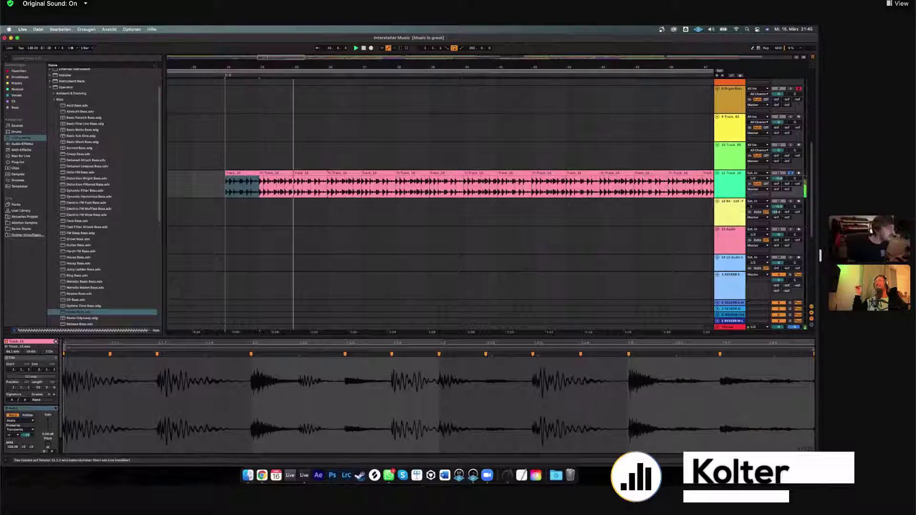
{"action": "key", "text": "plus"}
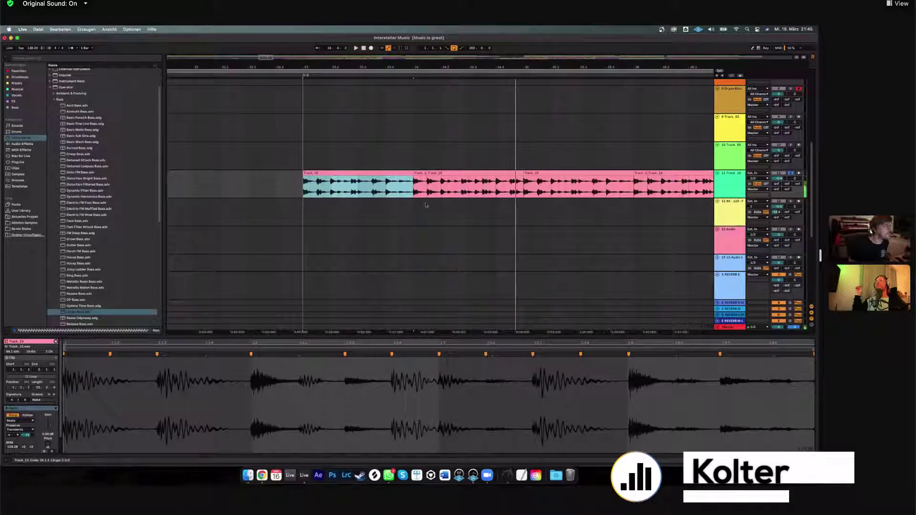
Try extending the first pink clip on track 11 over its neighbour to bar 35, inspecting the lengthened loop's waveform.
{"action": "key", "text": "space"}
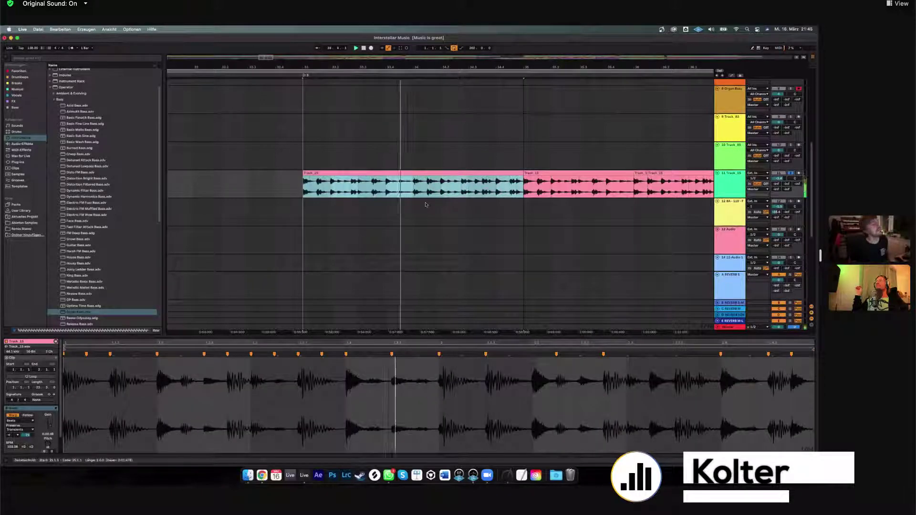
{"action": "key", "text": "shift+Left"}
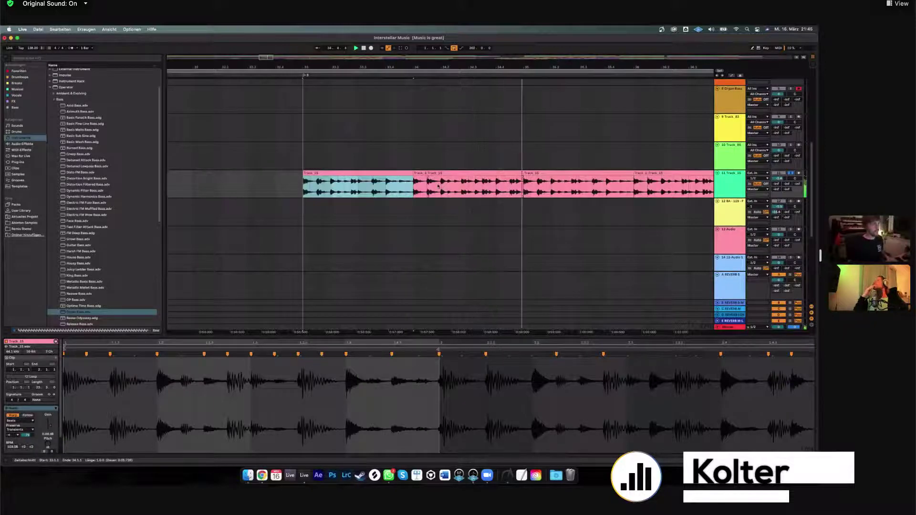
{"action": "left_click_drag", "start_coordinate": [413, 177], "coordinate": [525, 175]}
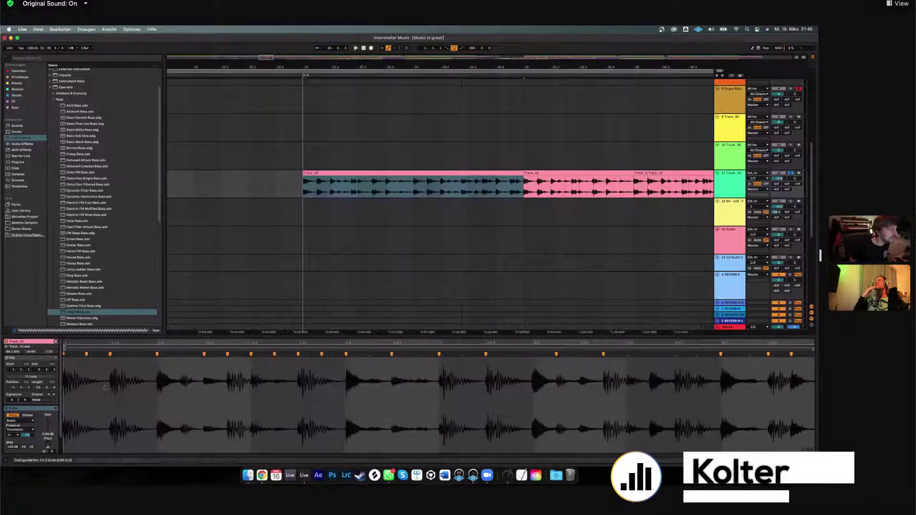
{"action": "mouse_move", "coordinate": [181, 353]}
{"action": "left_mouse_down"}
{"action": "mouse_move", "coordinate": [181, 367]}
{"action": "mouse_move", "coordinate": [181, 354]}
{"action": "left_mouse_up"}
{"action": "left_click", "coordinate": [416, 189]}
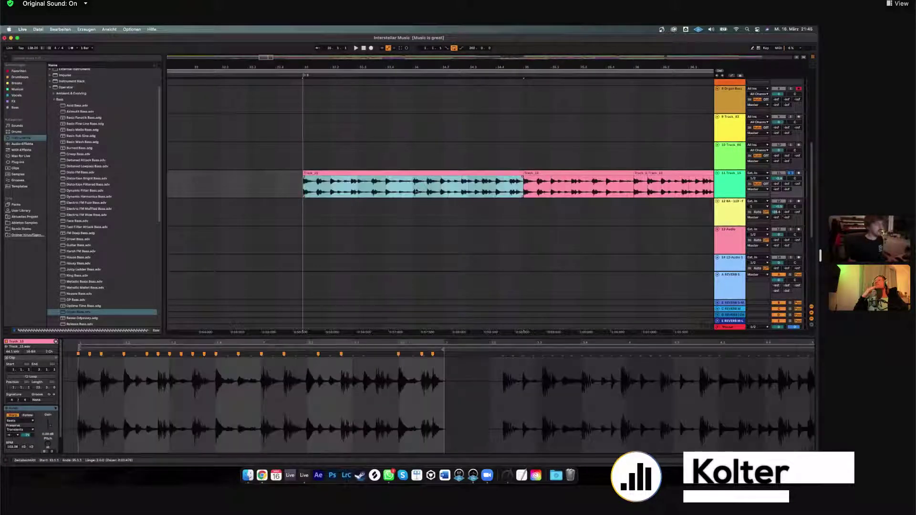
{"action": "key", "text": "shift+Right"}
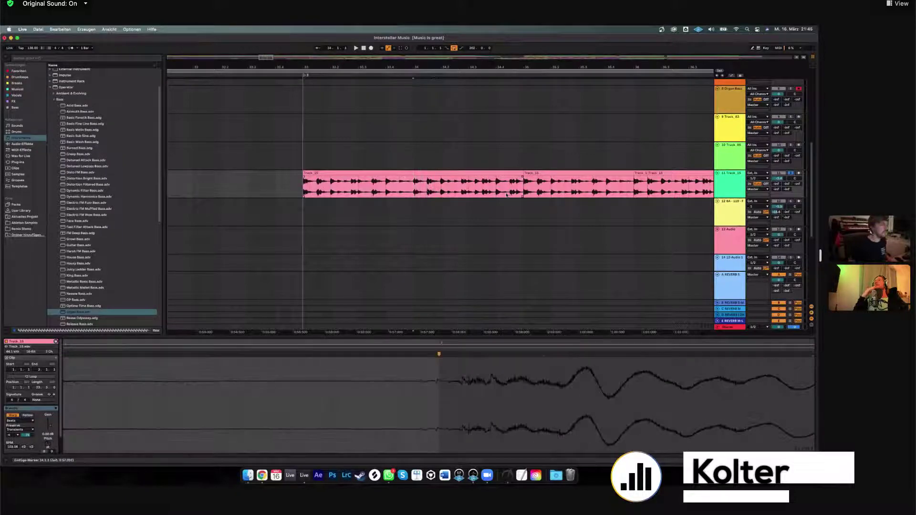
{"action": "right_click", "coordinate": [427, 197]}
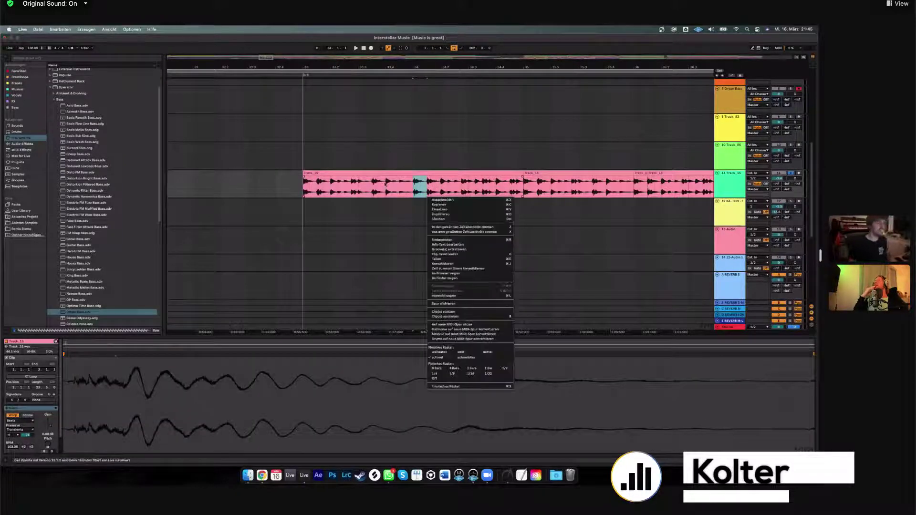
{"action": "left_click", "coordinate": [388, 172]}
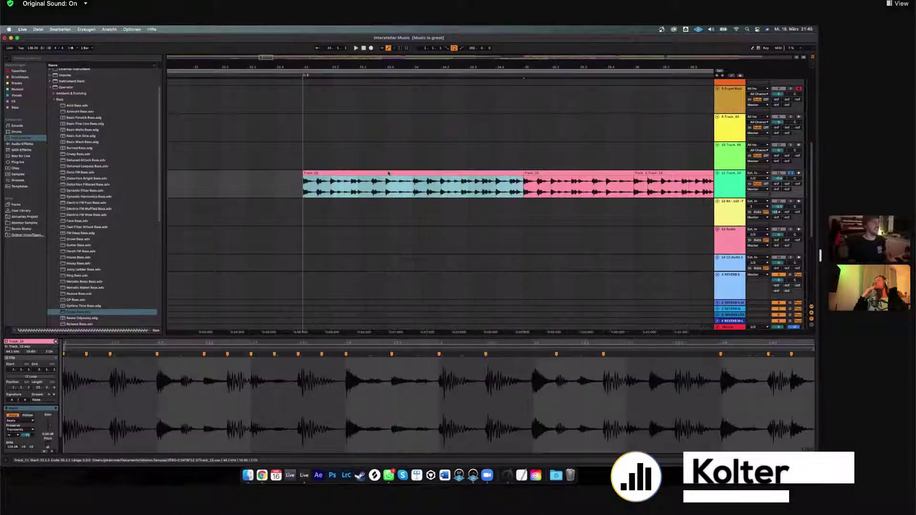
{"action": "left_click", "coordinate": [323, 171]}
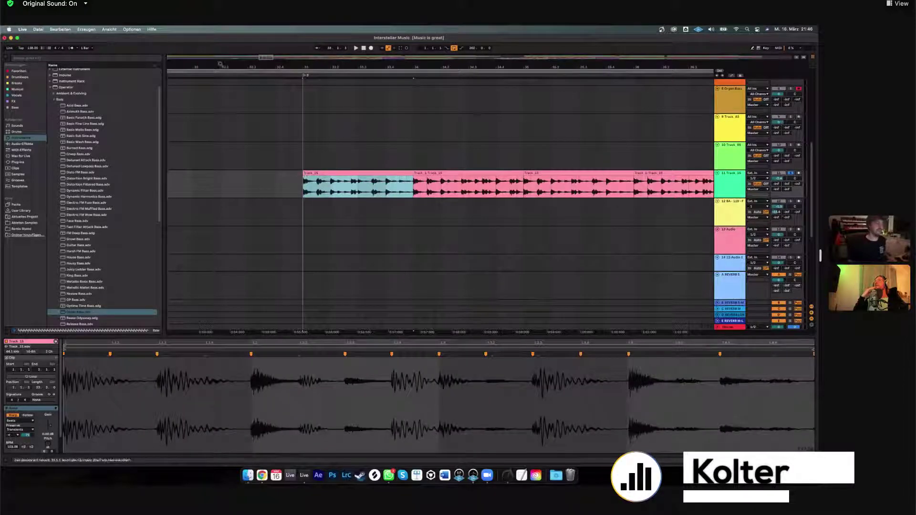
Play the pink loop on track 11 from bar 33 together with the drum group.
{"action": "key", "text": "minus"}
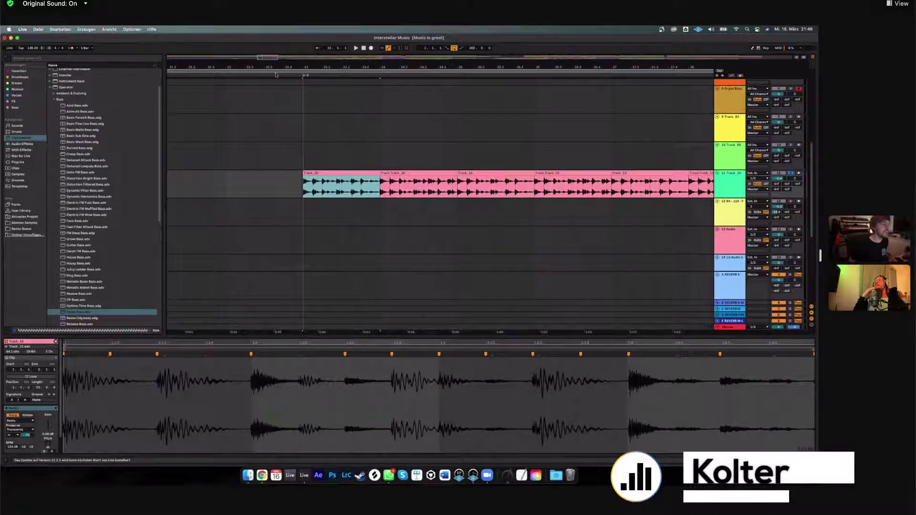
{"action": "key", "text": "plus"}
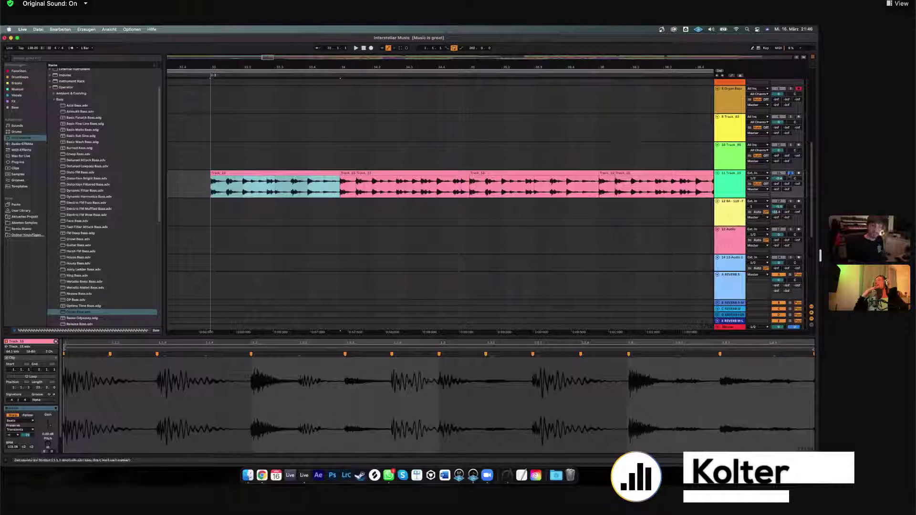
{"action": "key", "text": "space"}
{"action": "scroll", "coordinate": [579, 154], "scroll_direction": "up", "scroll_amount": 10}
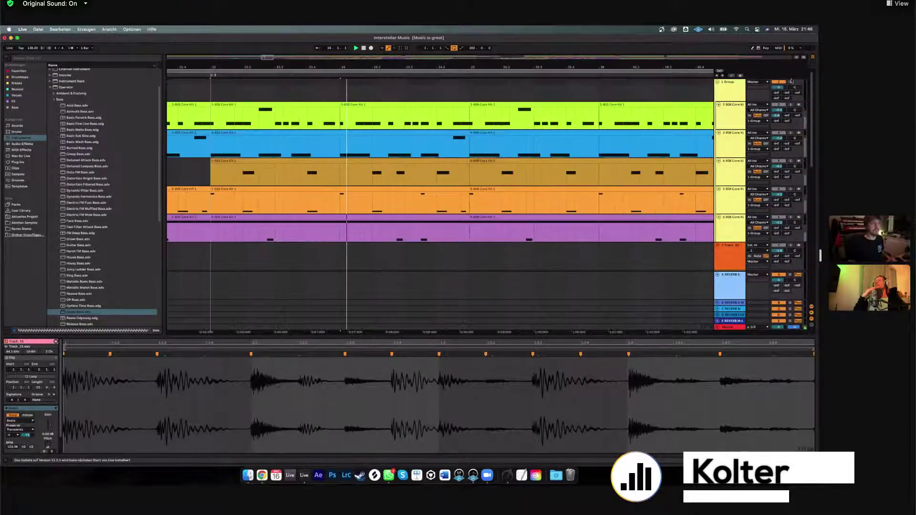
{"action": "scroll", "coordinate": [506, 167], "scroll_direction": "down", "scroll_amount": 12}
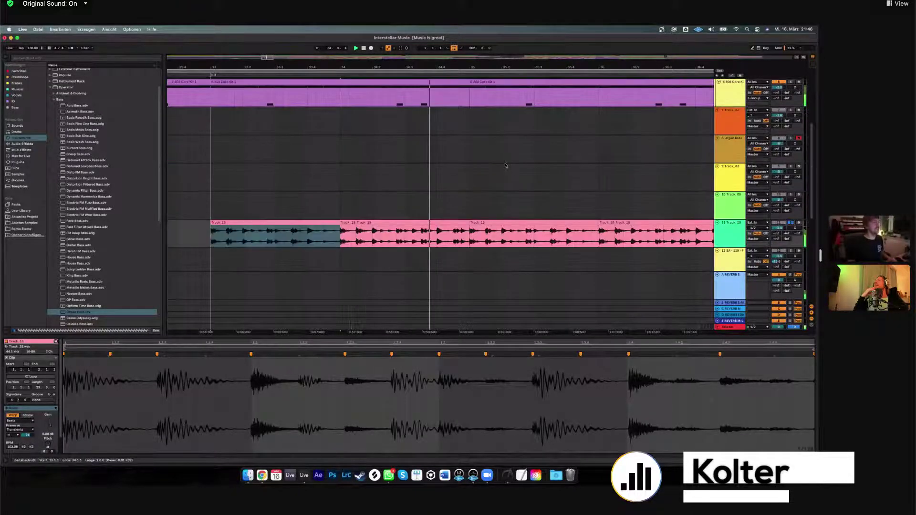
Survey the arrangement from the 808 drum tracks down to the purple audio track 15 around bars 31 to 49 during playback.
{"action": "scroll", "coordinate": [431, 116], "scroll_direction": "up", "scroll_amount": 4}
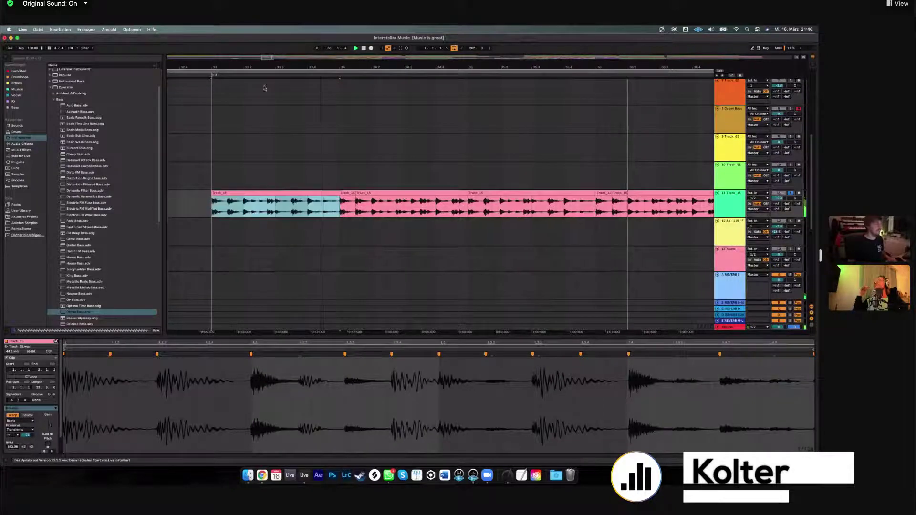
{"action": "key", "text": "minus"}
{"action": "key", "text": "minus"}
{"action": "key", "text": "minus"}
{"action": "scroll", "coordinate": [288, 141], "scroll_direction": "down", "scroll_amount": 7}
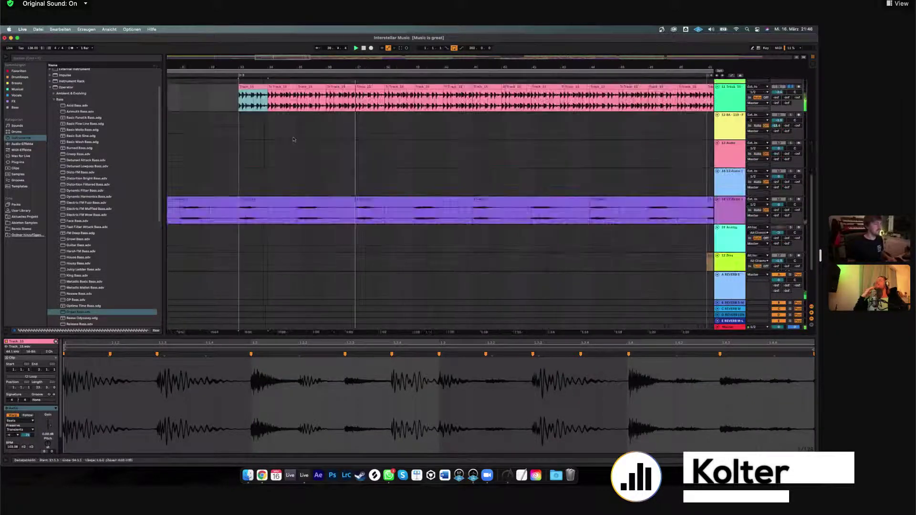
{"action": "scroll", "coordinate": [292, 136], "scroll_direction": "up", "scroll_amount": 10}
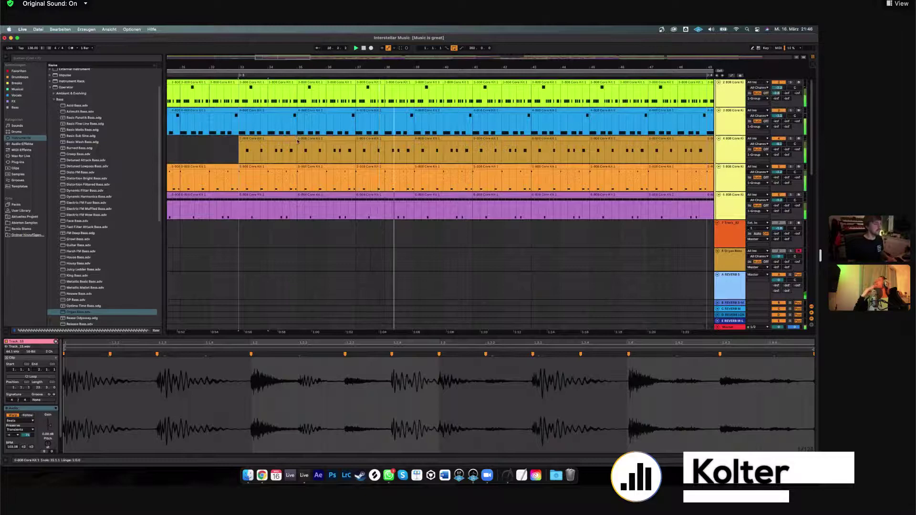
{"action": "scroll", "coordinate": [288, 139], "scroll_direction": "down", "scroll_amount": 6}
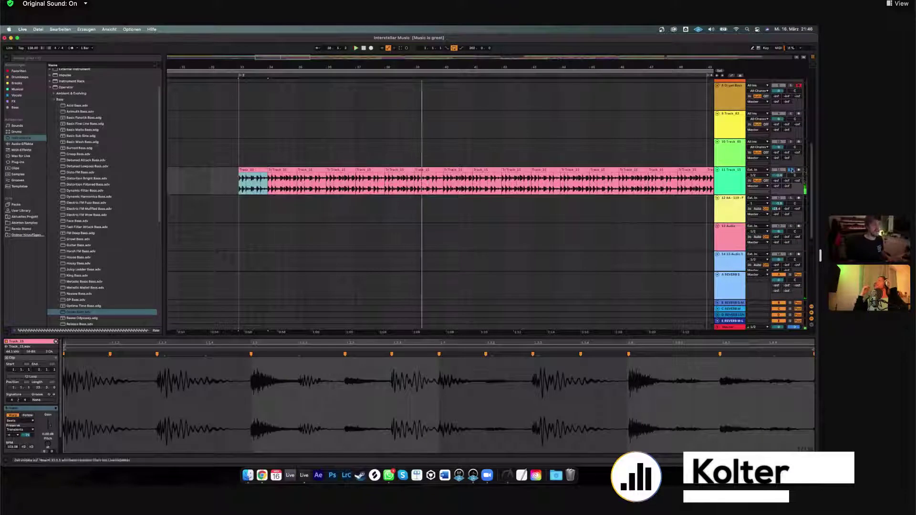
Solo the orange 808 drum track within the drum group and show the notes of its clip at bar 33.
{"action": "scroll", "coordinate": [739, 181], "scroll_direction": "up", "scroll_amount": 5}
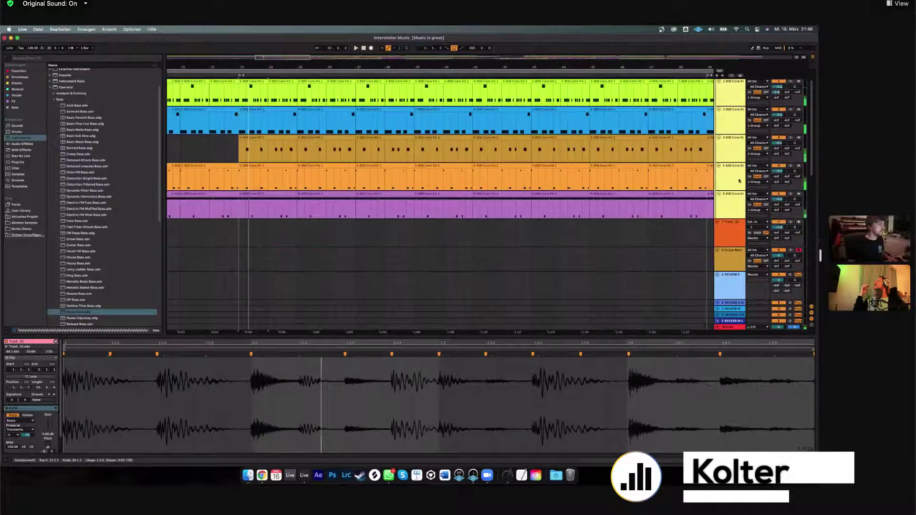
{"action": "scroll", "coordinate": [671, 161], "scroll_direction": "up", "scroll_amount": 1}
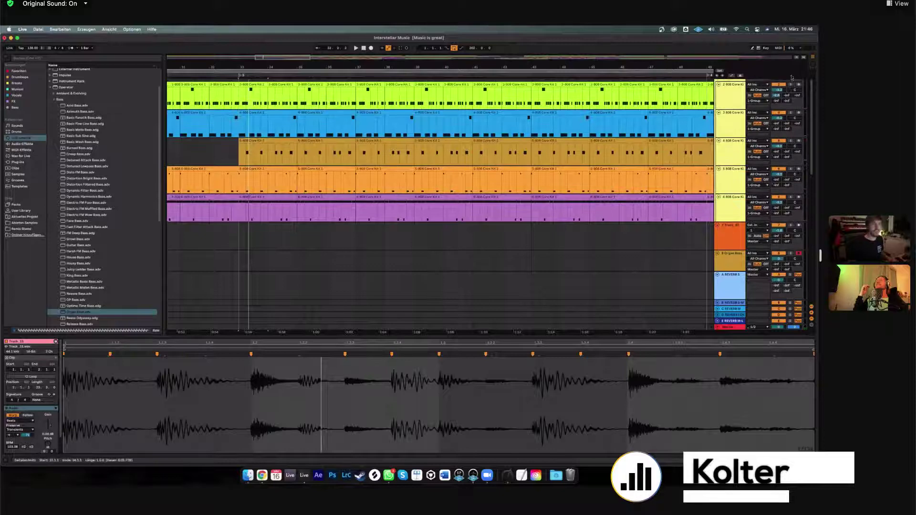
{"action": "scroll", "coordinate": [791, 77], "scroll_direction": "up", "scroll_amount": 2}
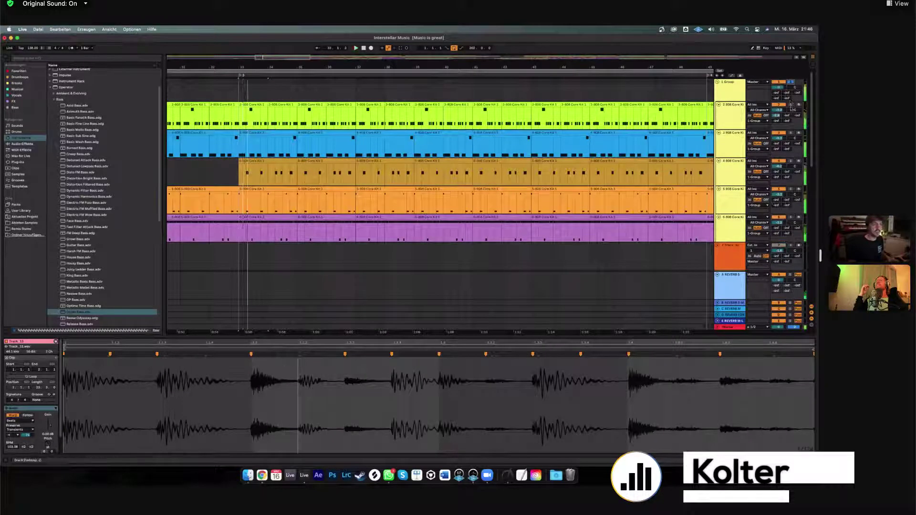
{"action": "left_click", "coordinate": [791, 189]}
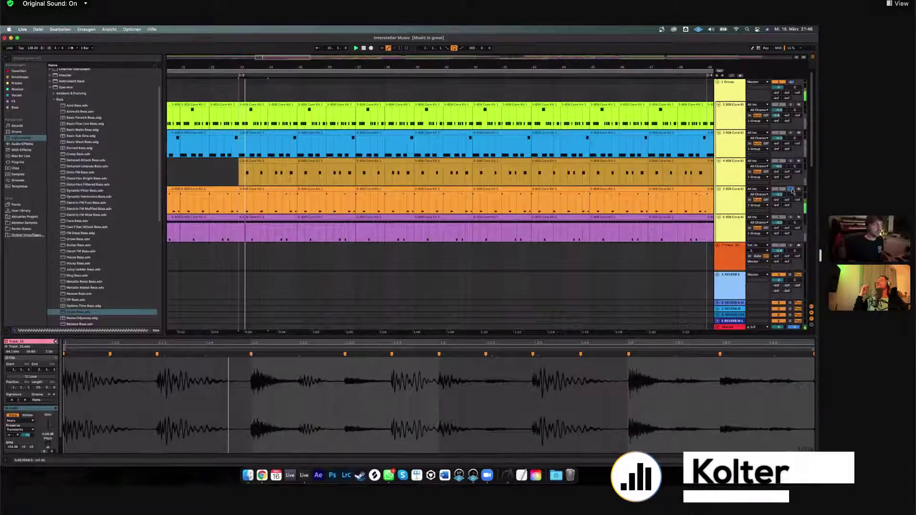
{"action": "left_click", "coordinate": [255, 188]}
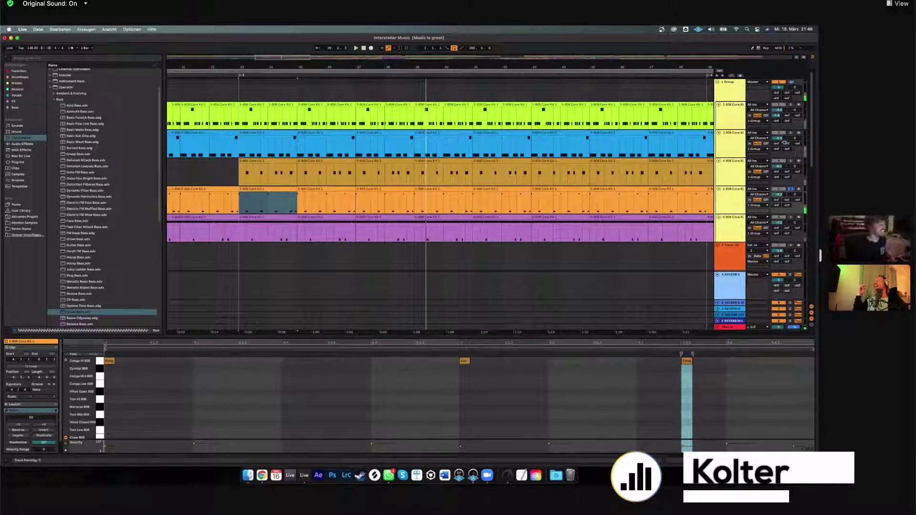
Play the pink loop on track 11 together with the purple audio track 15, both soloed, from bar 33.
{"action": "scroll", "coordinate": [501, 226], "scroll_direction": "down", "scroll_amount": 3}
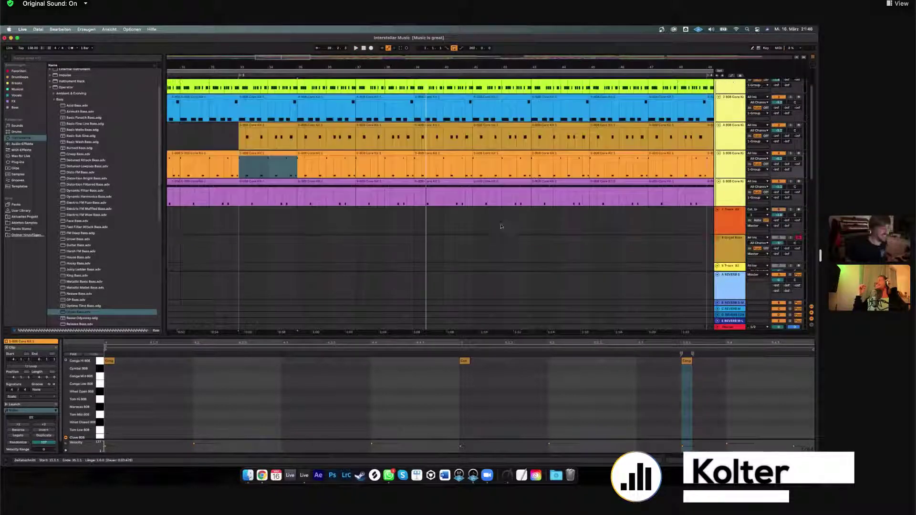
{"action": "scroll", "coordinate": [501, 225], "scroll_direction": "down", "scroll_amount": 15}
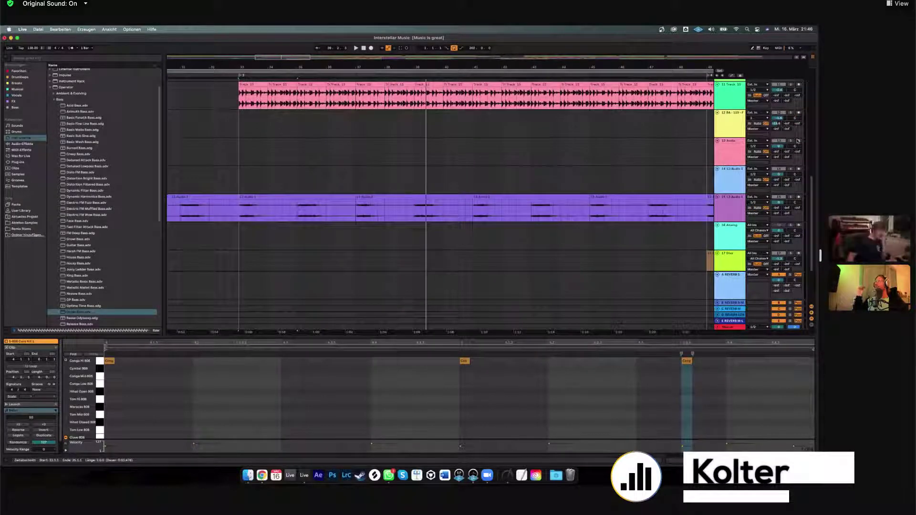
{"action": "scroll", "coordinate": [341, 240], "scroll_direction": "up", "scroll_amount": 3}
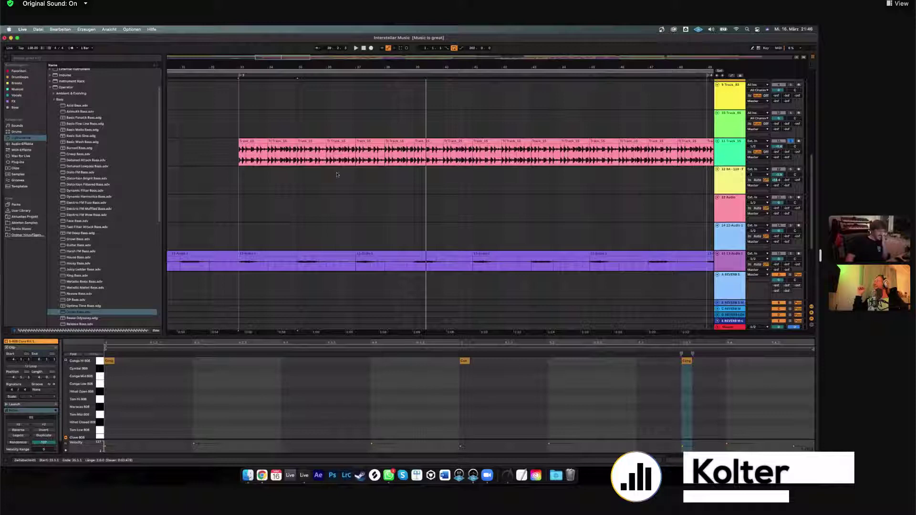
{"action": "key", "text": "space"}
{"action": "scroll", "coordinate": [436, 191], "scroll_direction": "down", "scroll_amount": 3}
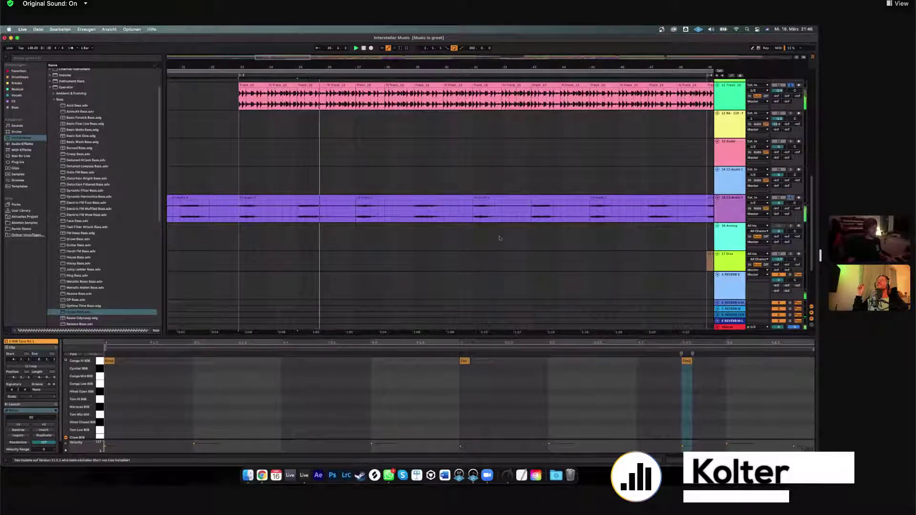
Show the clip at bar 37 on audio track 15 and inspect the waveform of its entire recording.
{"action": "left_click", "coordinate": [398, 198]}
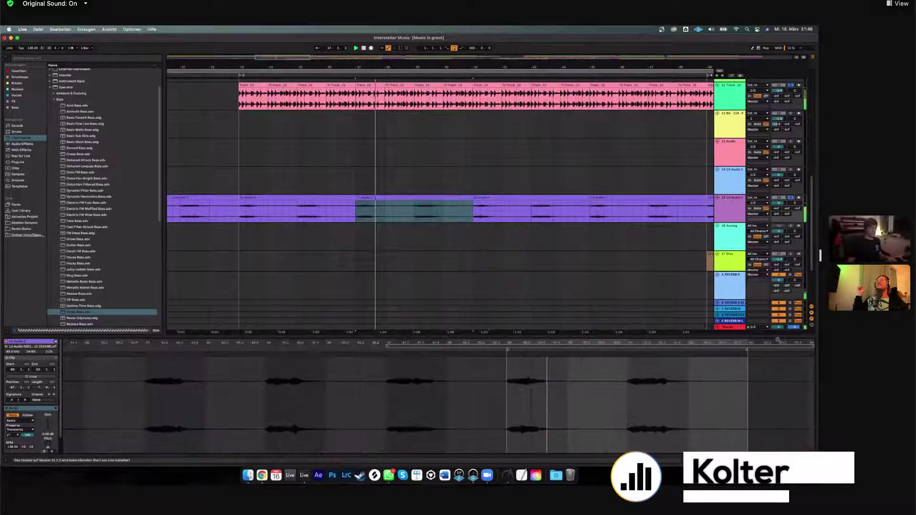
{"action": "key", "text": "minus"}
{"action": "key", "text": "minus"}
{"action": "key", "text": "minus"}
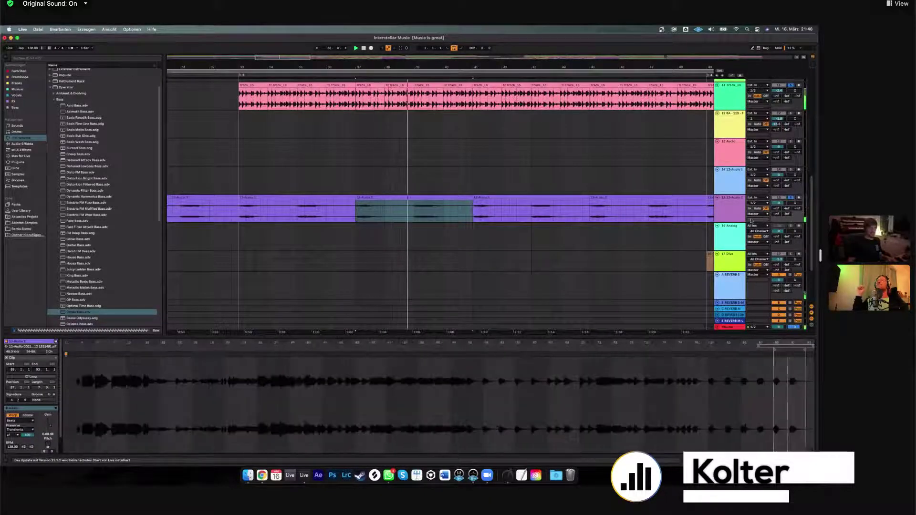
Show the Compressor and Auto Filter chain on audio track 15 and leave only that track soloed.
{"action": "left_click", "coordinate": [733, 204]}
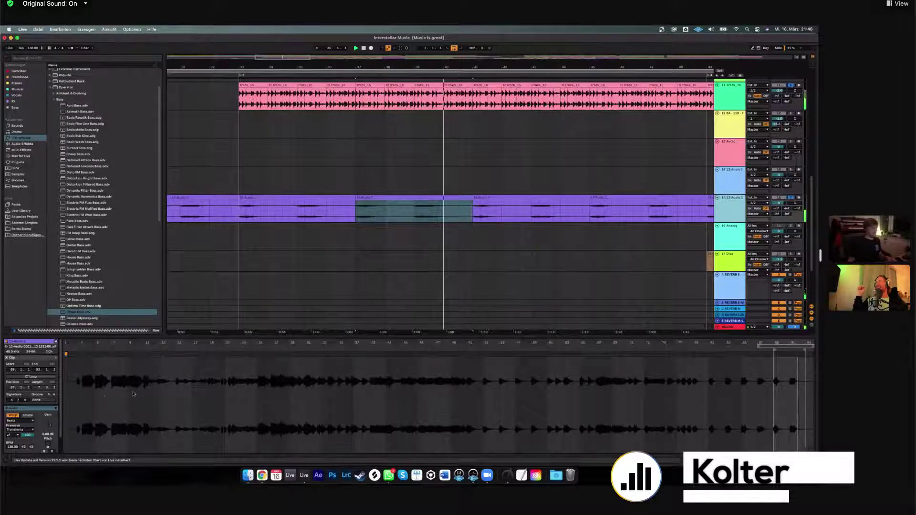
{"action": "key", "text": "shift+Tab"}
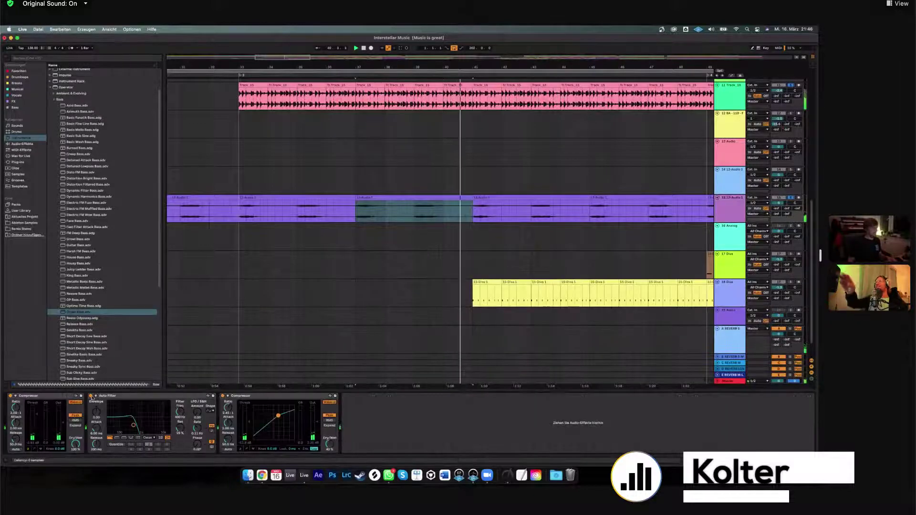
{"action": "left_click", "coordinate": [790, 198]}
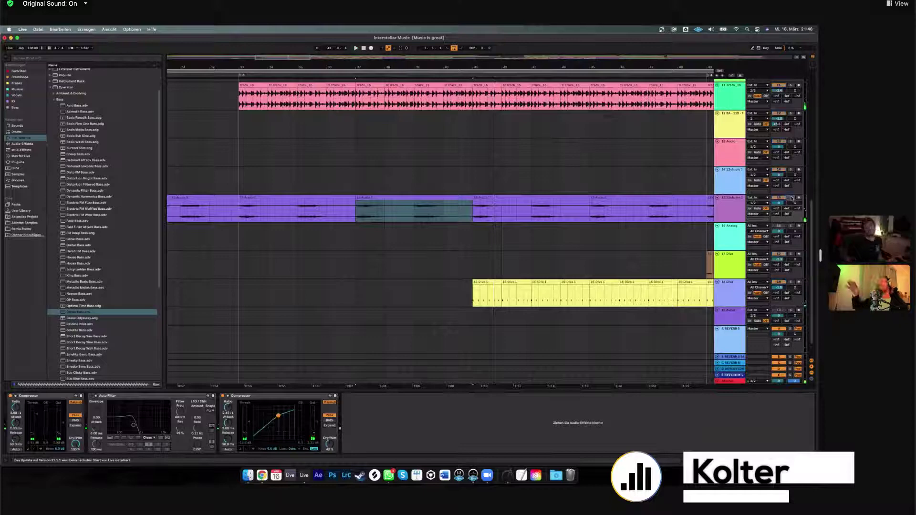
{"action": "left_click", "coordinate": [790, 198]}
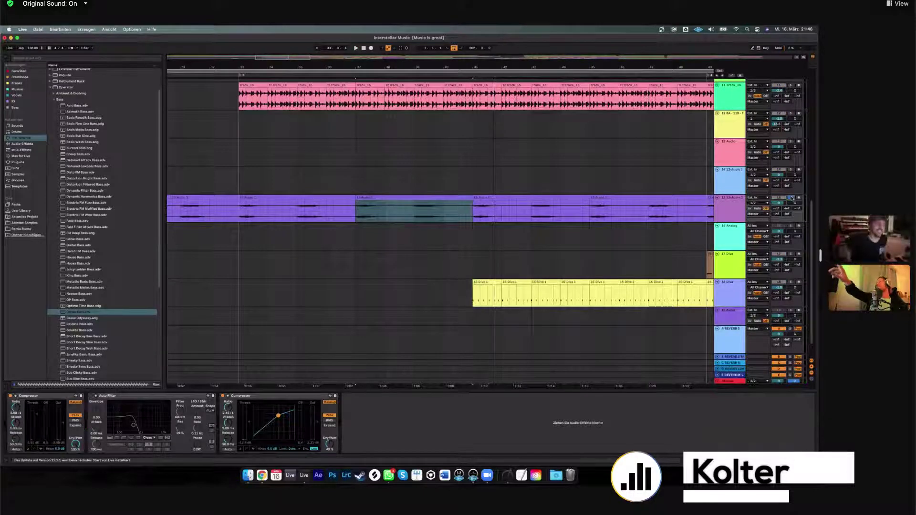
Enable looping for the bar 37 clip on audio track 15 and show its full recorded waveform.
{"action": "double_click", "coordinate": [423, 198]}
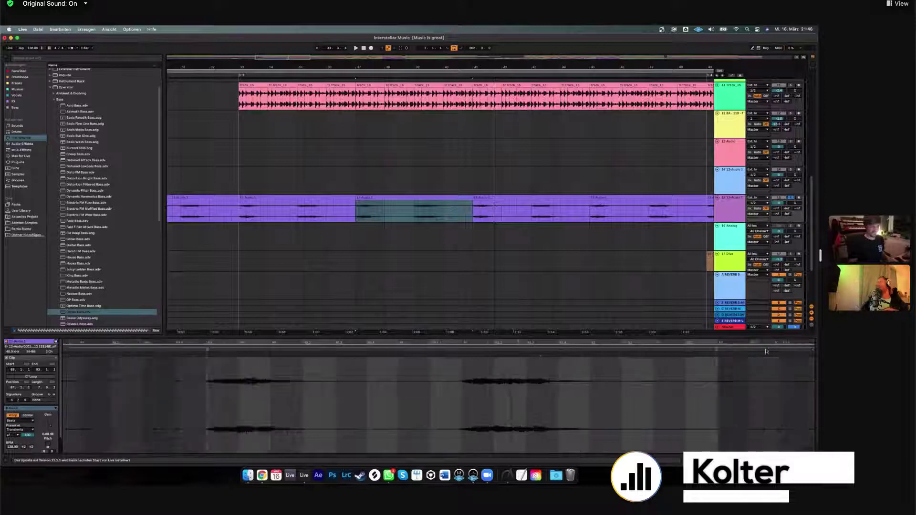
{"action": "left_click_drag", "start_coordinate": [511, 341], "coordinate": [515, 330]}
{"action": "left_click", "coordinate": [770, 356]}
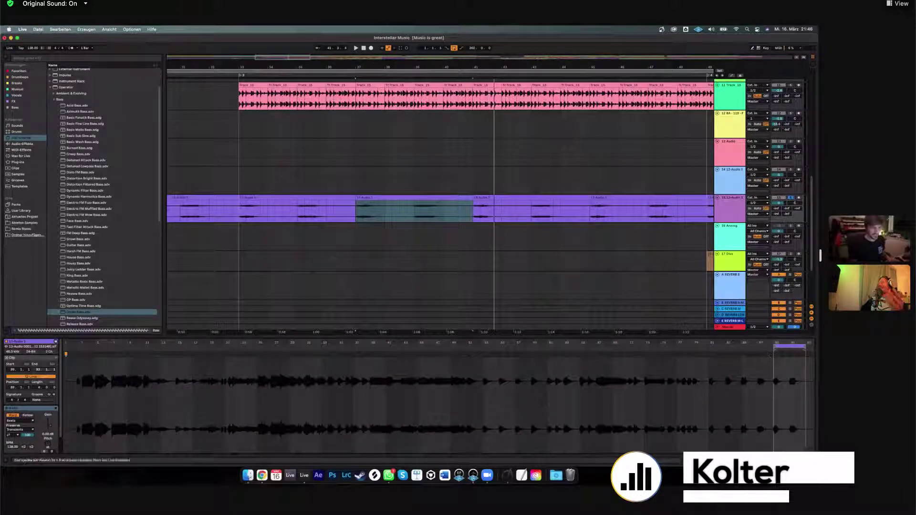
Audition several earlier passages of the track 15 recording by shifting the clip's start, returning the start to bar 89.
{"action": "left_click", "coordinate": [599, 351]}
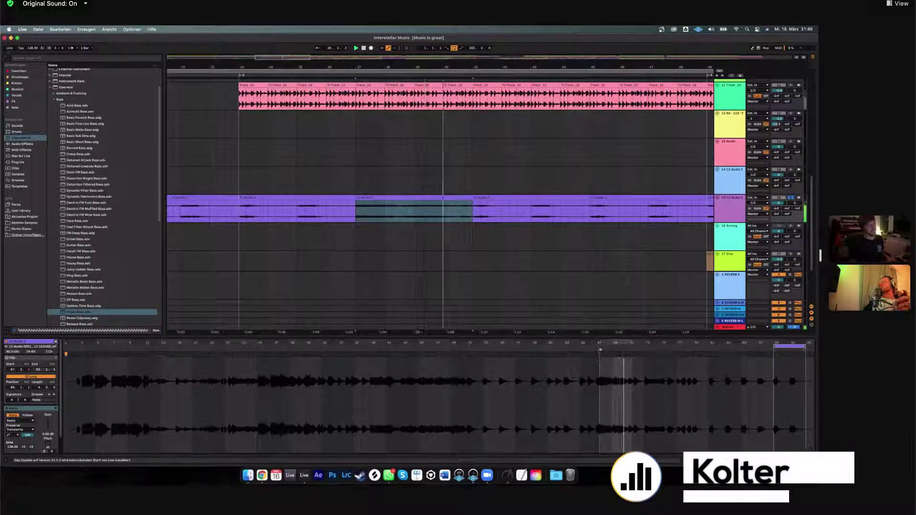
{"action": "left_click", "coordinate": [431, 351]}
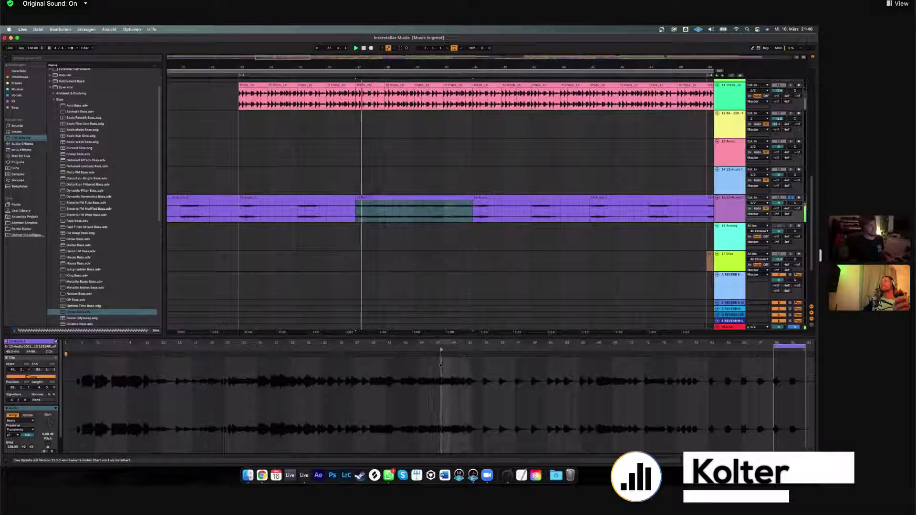
{"action": "left_click", "coordinate": [275, 368]}
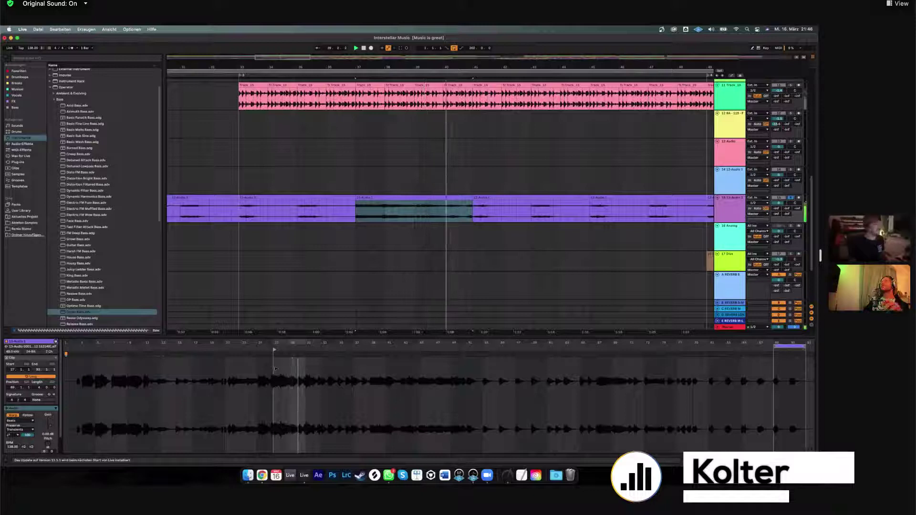
{"action": "left_click", "coordinate": [290, 368]}
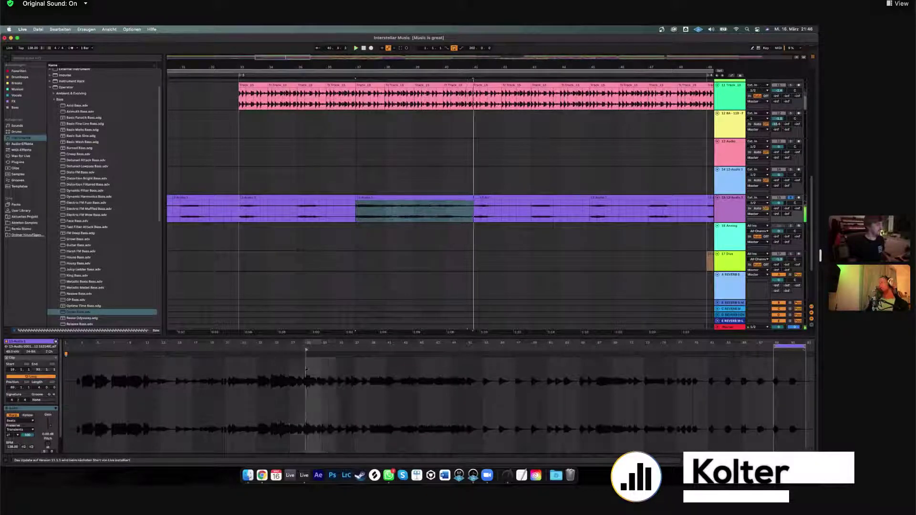
{"action": "left_click", "coordinate": [113, 369]}
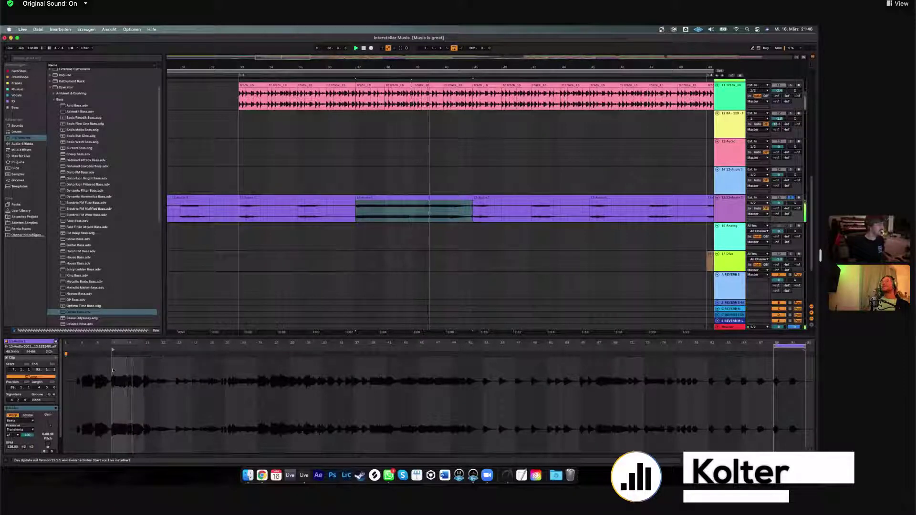
{"action": "left_click", "coordinate": [774, 370]}
{"action": "left_click", "coordinate": [692, 353]}
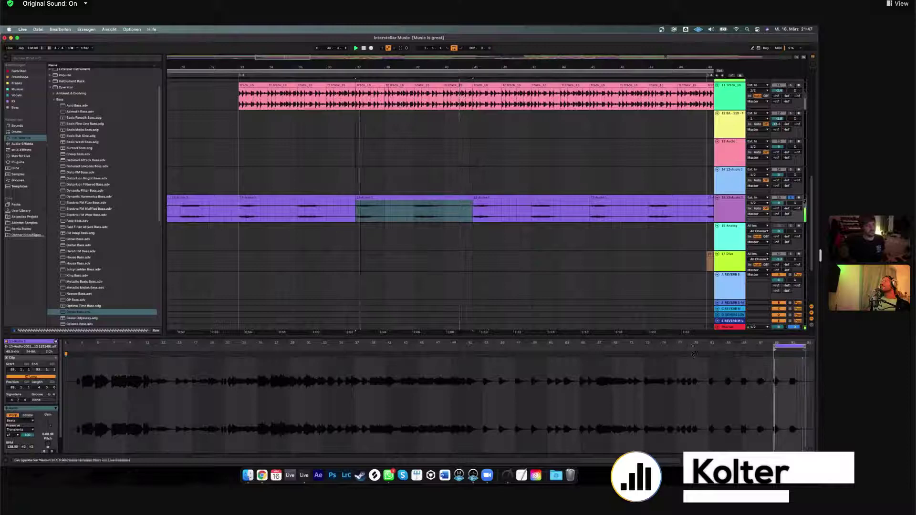
{"action": "left_click", "coordinate": [692, 353]}
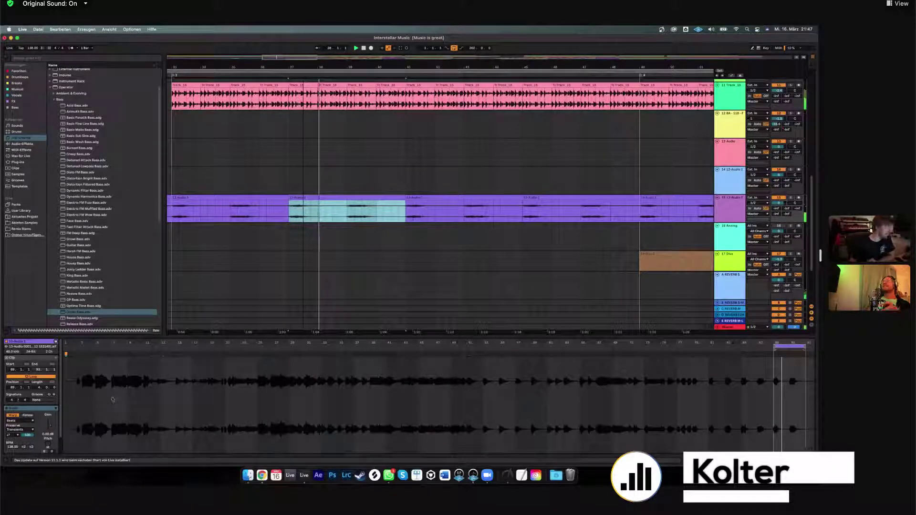
Solo audio track 15 in the wider arrangement and show the waveform of its clip at bar 49.
{"action": "key", "text": "minus"}
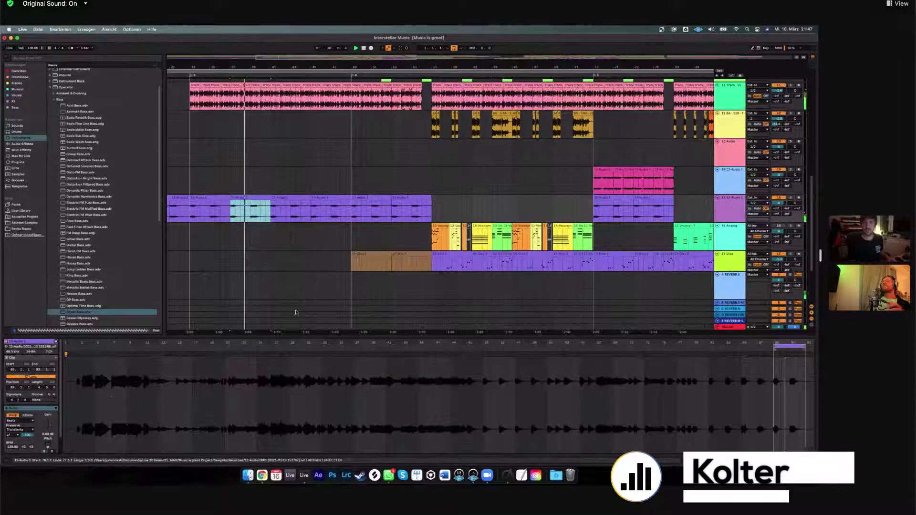
{"action": "scroll", "coordinate": [296, 312], "scroll_direction": "down", "scroll_amount": 2}
{"action": "left_click", "coordinate": [261, 271]}
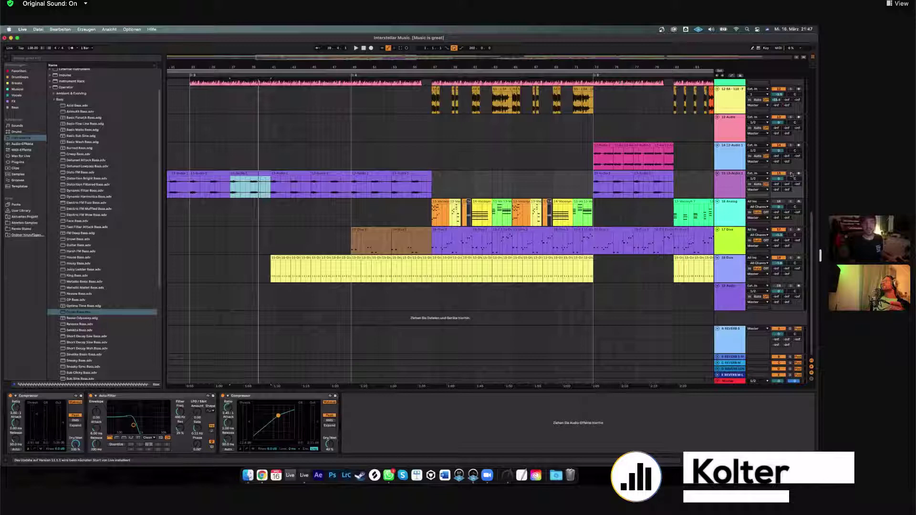
{"action": "left_click", "coordinate": [791, 173]}
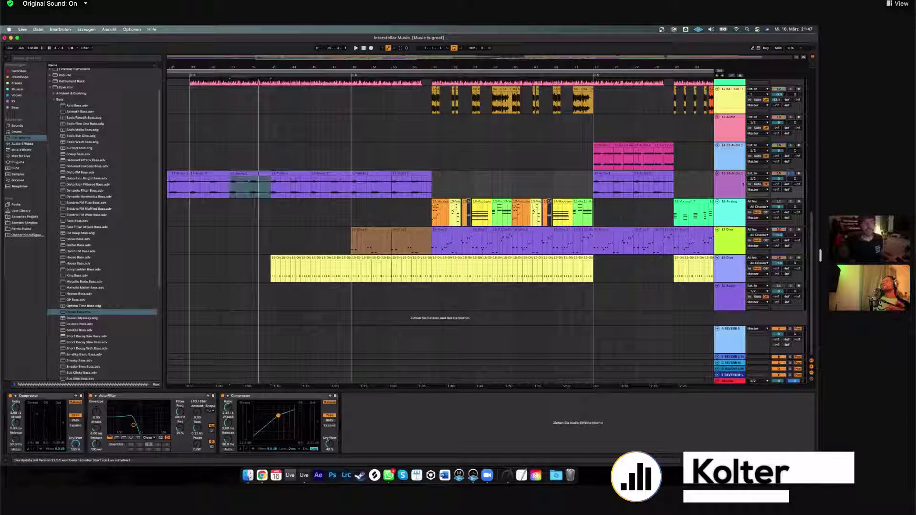
{"action": "left_click", "coordinate": [374, 179]}
{"action": "key", "text": "shift+Tab"}
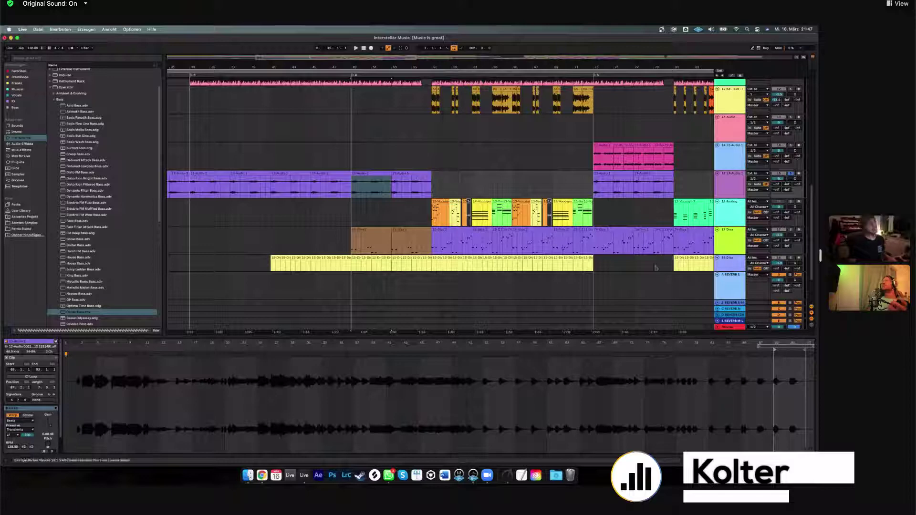
Play from around bar 42 and audition the yellow Diva pattern on track 18 soloed.
{"action": "left_click", "coordinate": [287, 241]}
{"action": "scroll", "coordinate": [287, 241], "scroll_direction": "down", "scroll_amount": 1}
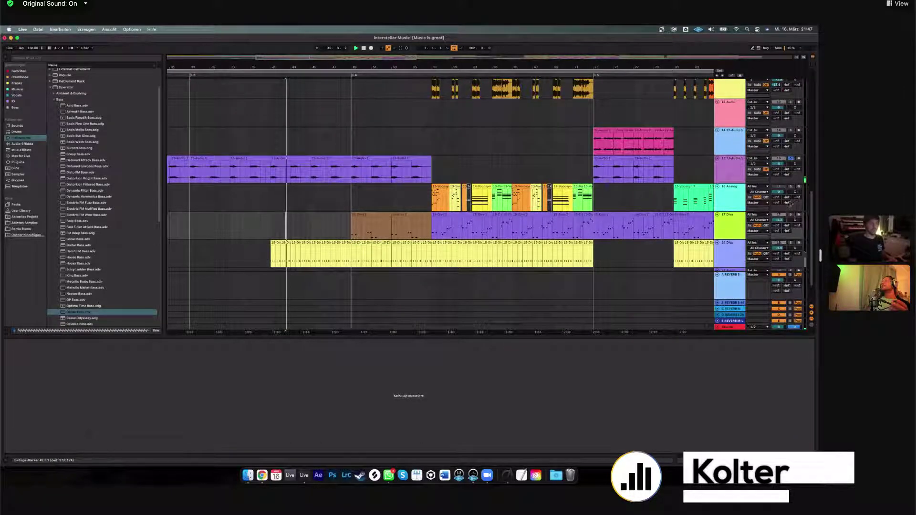
{"action": "scroll", "coordinate": [607, 218], "scroll_direction": "down", "scroll_amount": 3}
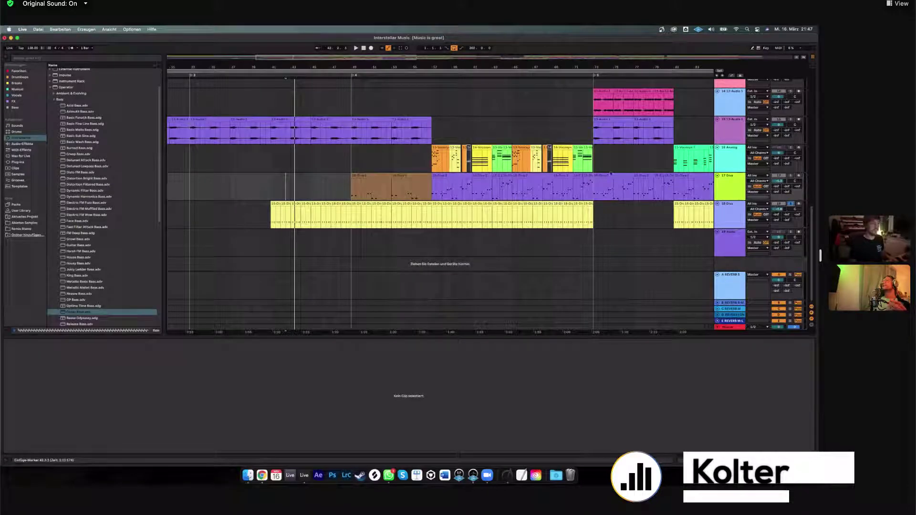
{"action": "scroll", "coordinate": [622, 151], "scroll_direction": "up", "scroll_amount": 6}
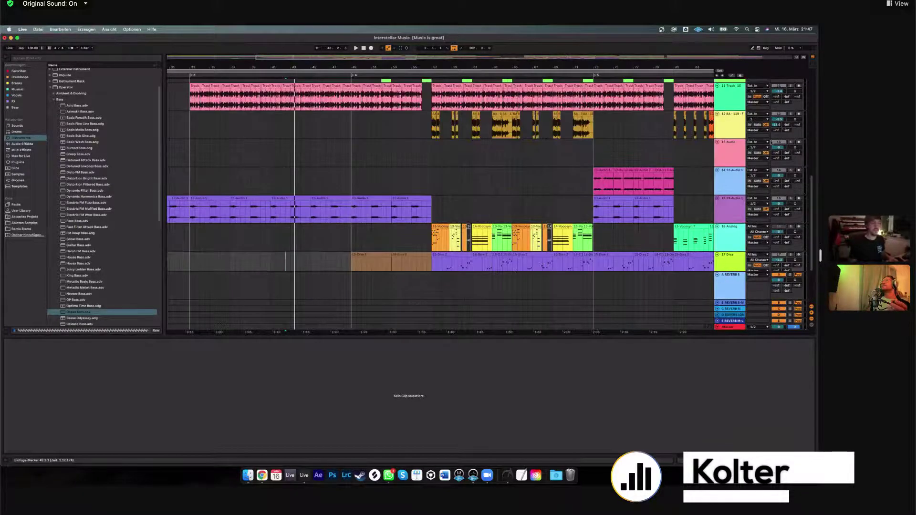
Audition the yellow Diva pattern on track 18 together with audio track 15 and the Diva on track 17, all soloed.
{"action": "scroll", "coordinate": [509, 177], "scroll_direction": "up", "scroll_amount": 12}
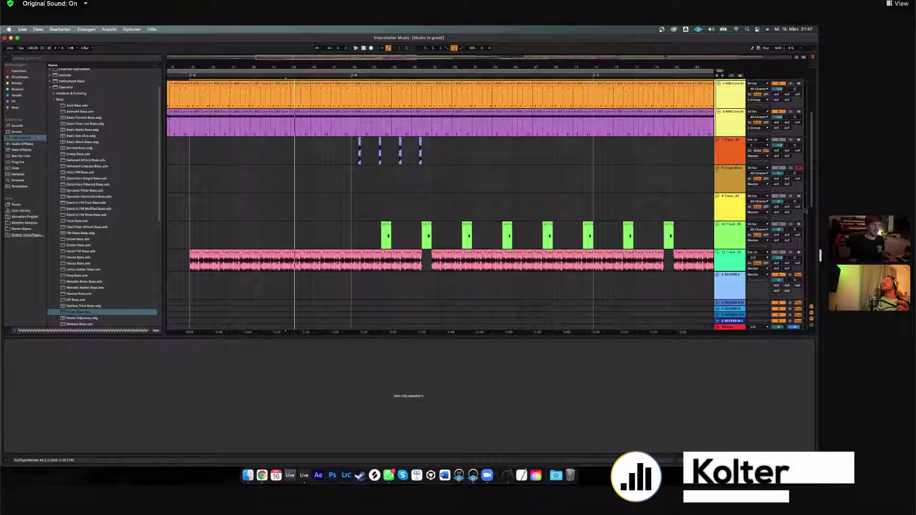
{"action": "scroll", "coordinate": [791, 210], "scroll_direction": "down", "scroll_amount": 15}
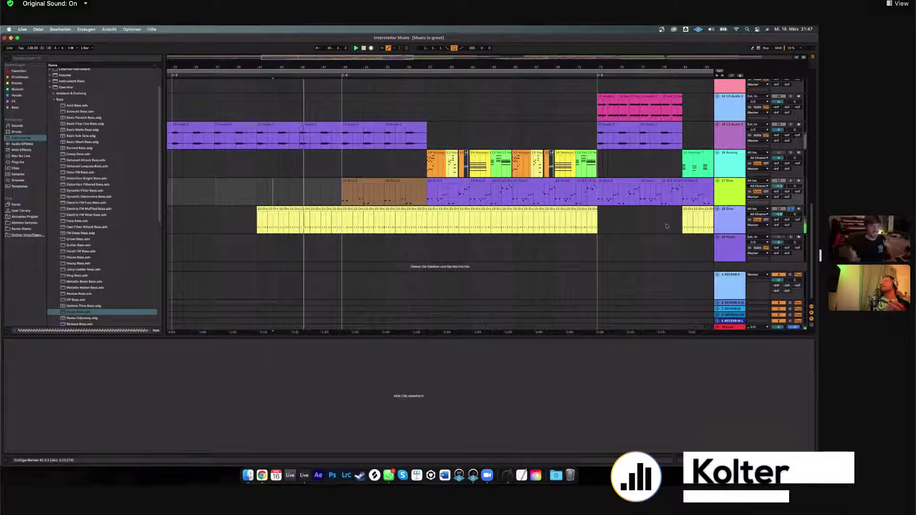
{"action": "scroll", "coordinate": [686, 228], "scroll_direction": "up", "scroll_amount": 2}
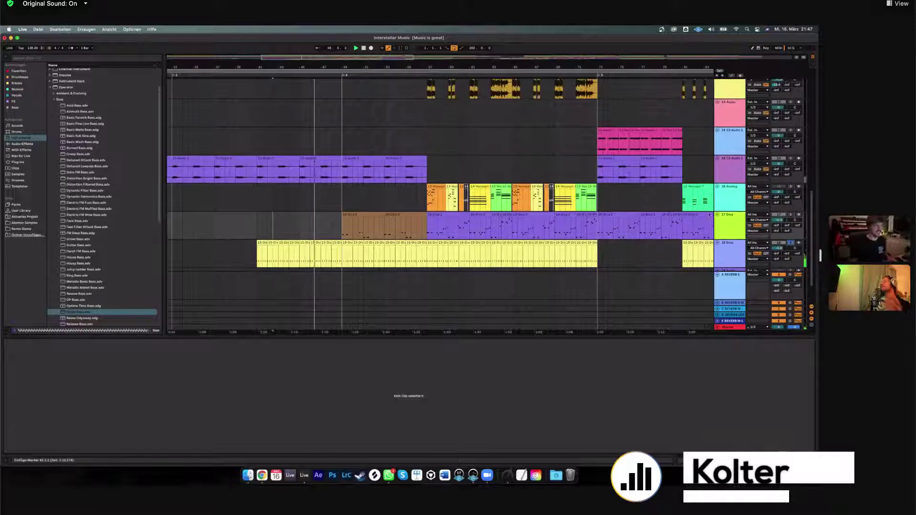
{"action": "scroll", "coordinate": [762, 191], "scroll_direction": "up", "scroll_amount": 1}
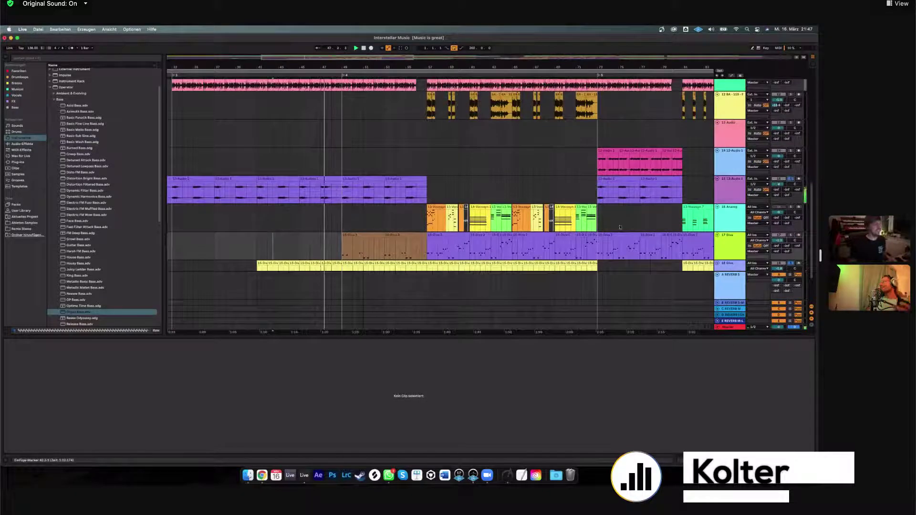
{"action": "scroll", "coordinate": [679, 202], "scroll_direction": "down", "scroll_amount": 2}
{"action": "scroll", "coordinate": [790, 176], "scroll_direction": "down", "scroll_amount": 1}
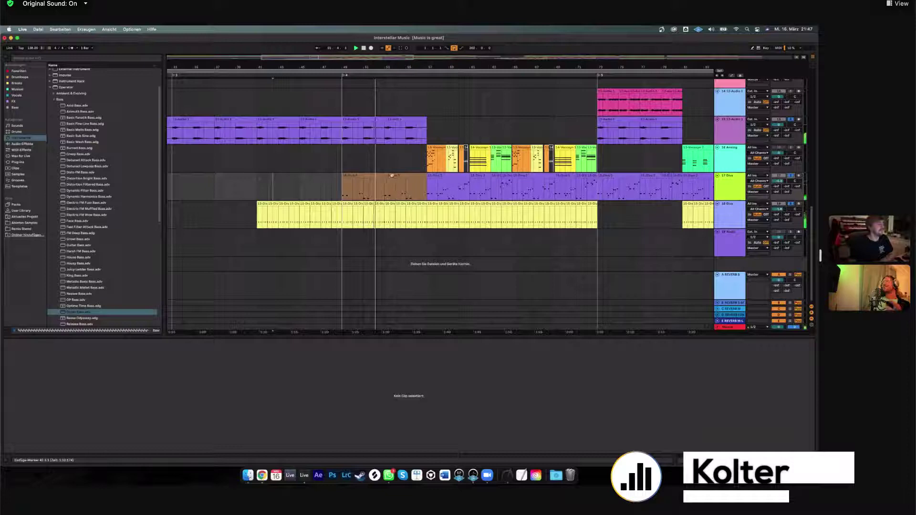
Show the notes of the brown Diva clip at bar 53 on track 17 and clear the solos to hear the full mix.
{"action": "left_click", "coordinate": [405, 189]}
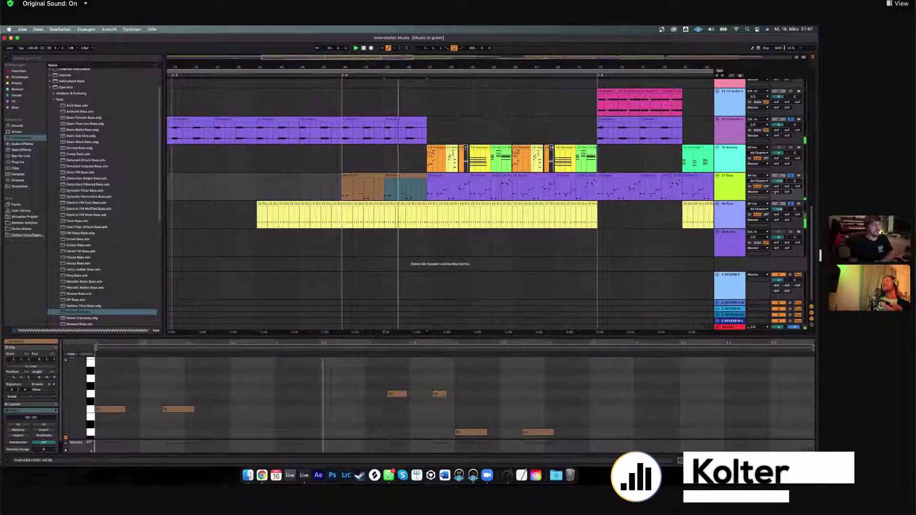
{"action": "left_click", "coordinate": [790, 175]}
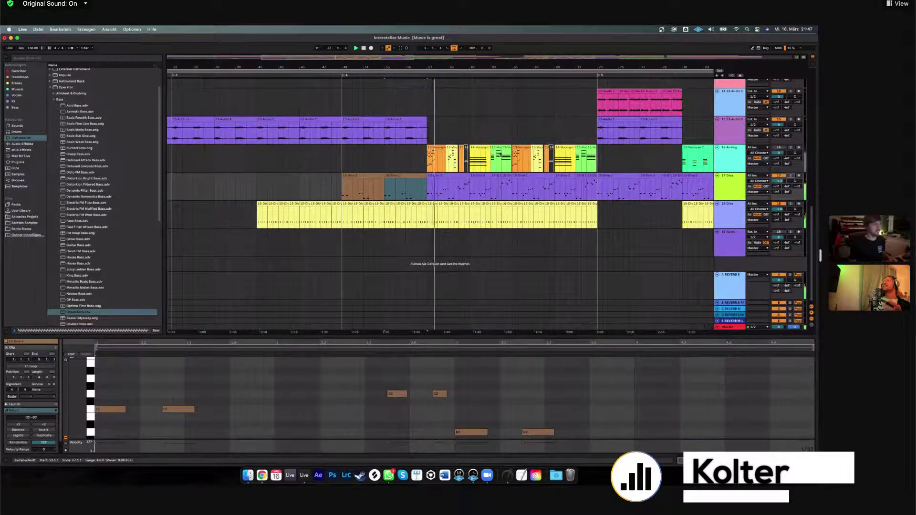
{"action": "scroll", "coordinate": [437, 179], "scroll_direction": "up", "scroll_amount": 1}
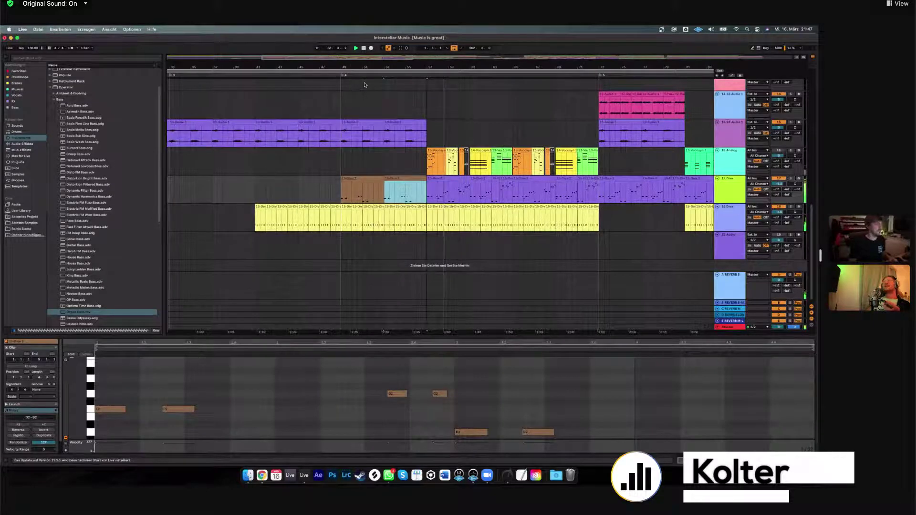
{"action": "key", "text": "plus"}
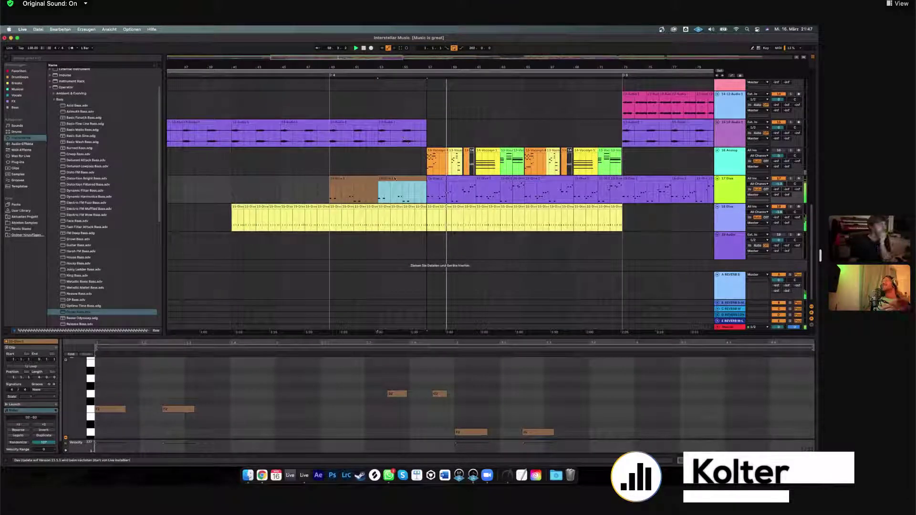
{"action": "key", "text": "plus"}
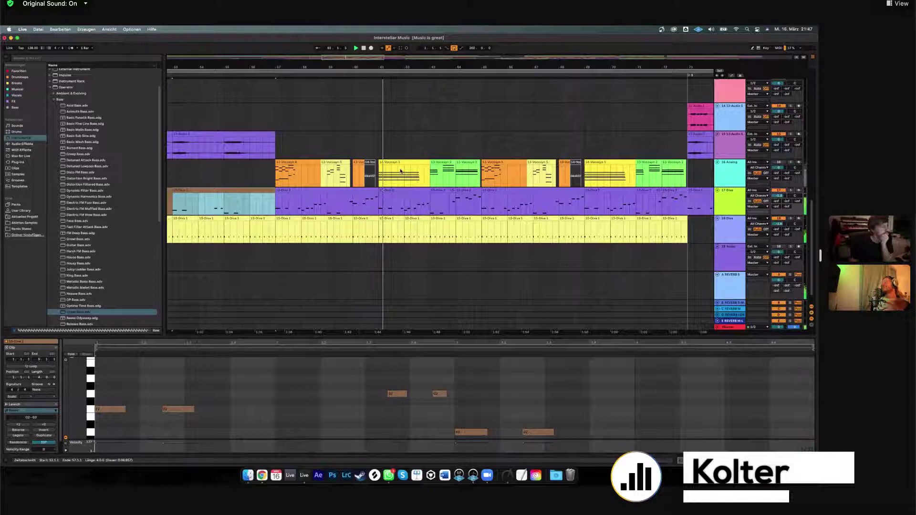
Move the chopped acapella track directly above the Analog track and show its bar 57 waveform and its effect chain with the Vocoder.
{"action": "scroll", "coordinate": [743, 159], "scroll_direction": "up", "scroll_amount": 1}
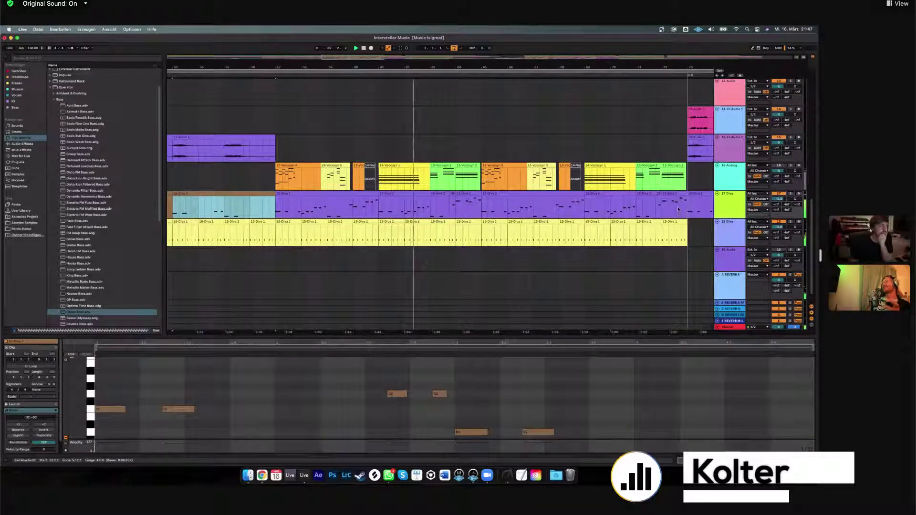
{"action": "scroll", "coordinate": [749, 159], "scroll_direction": "up", "scroll_amount": 3}
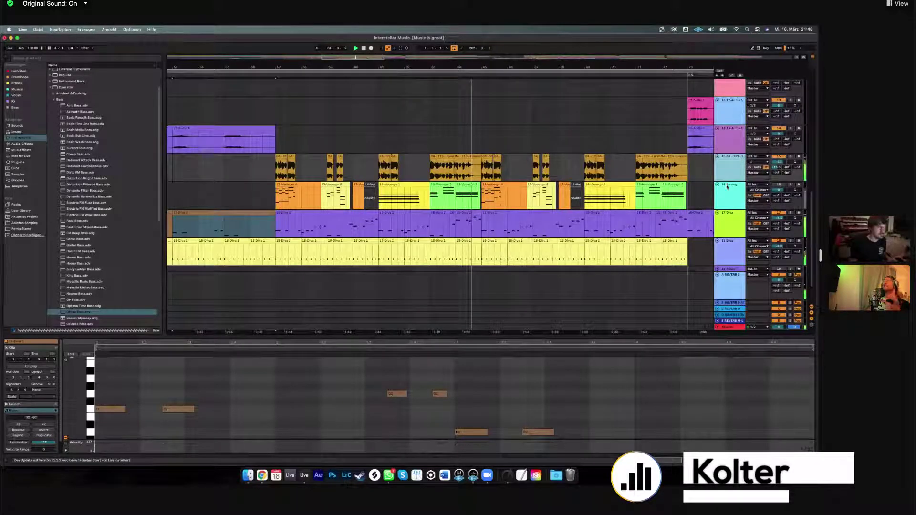
{"action": "left_click", "coordinate": [281, 167]}
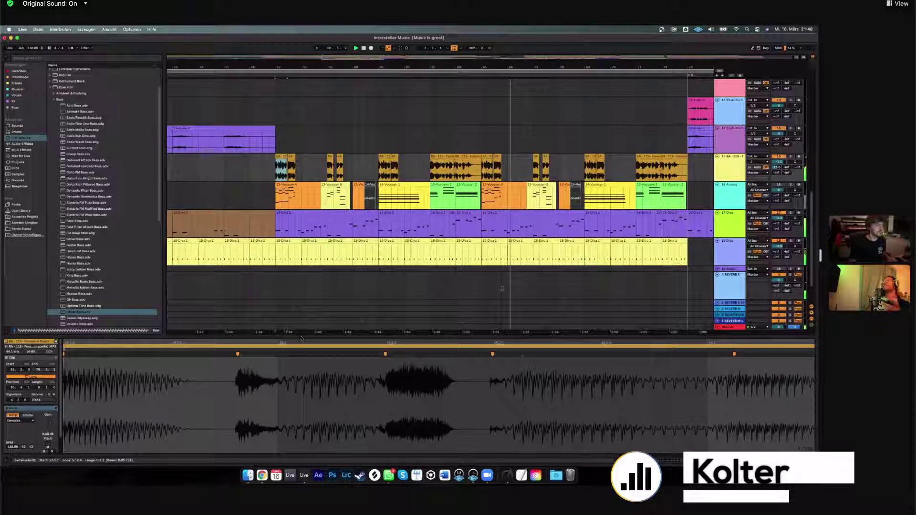
{"action": "key", "text": "shift+Tab"}
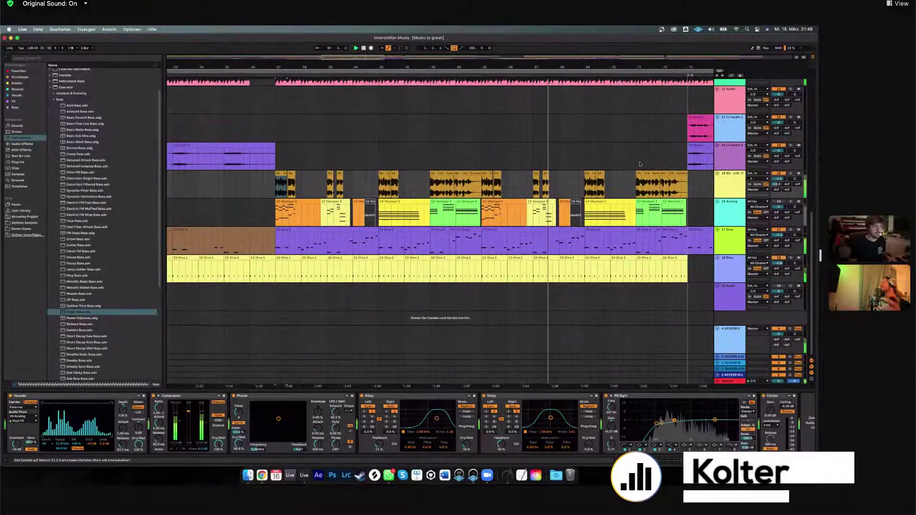
Stop playback, examine the first acapella clips at bar 57 on track 15 up close and solo the track.
{"action": "left_click", "coordinate": [639, 163]}
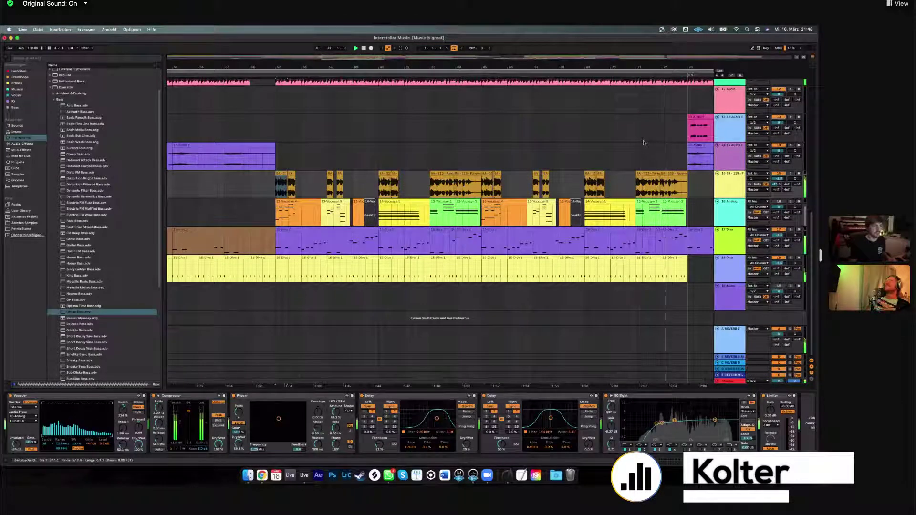
{"action": "key", "text": "space"}
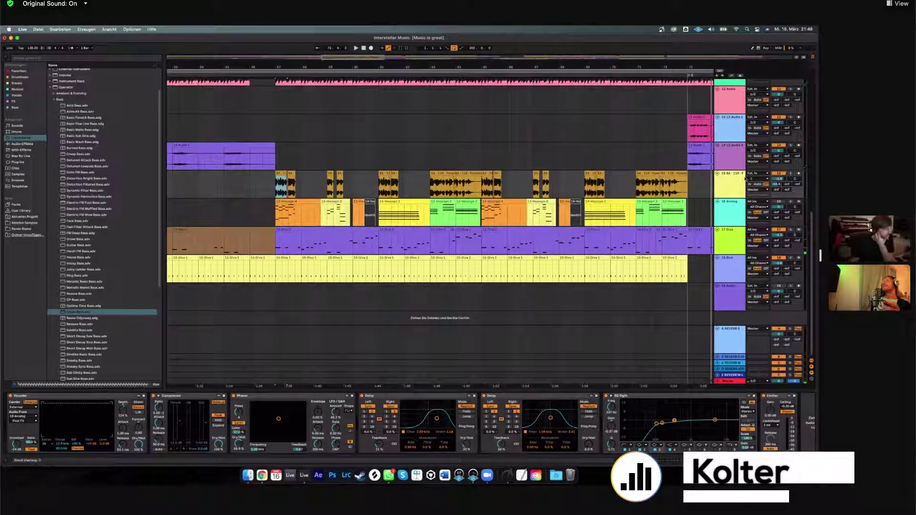
{"action": "key", "text": "super+z"}
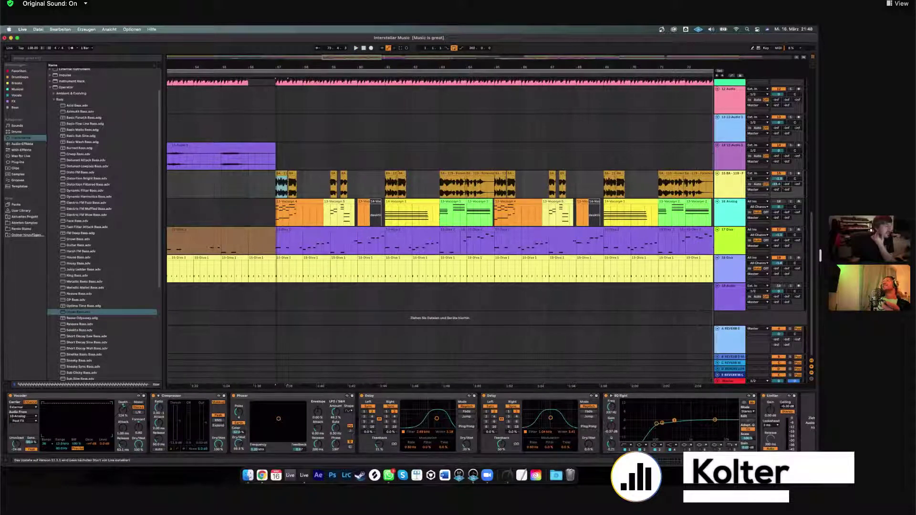
{"action": "key", "text": "plus"}
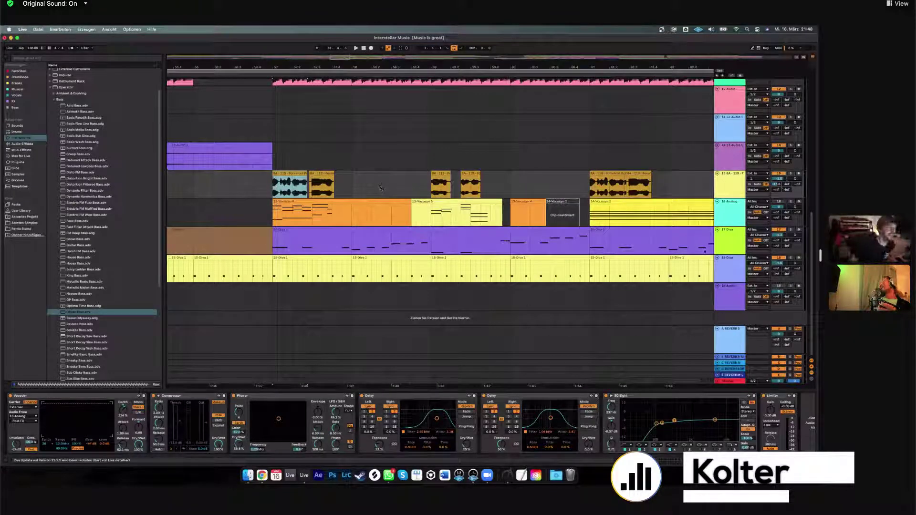
{"action": "key", "text": "super+shift+z"}
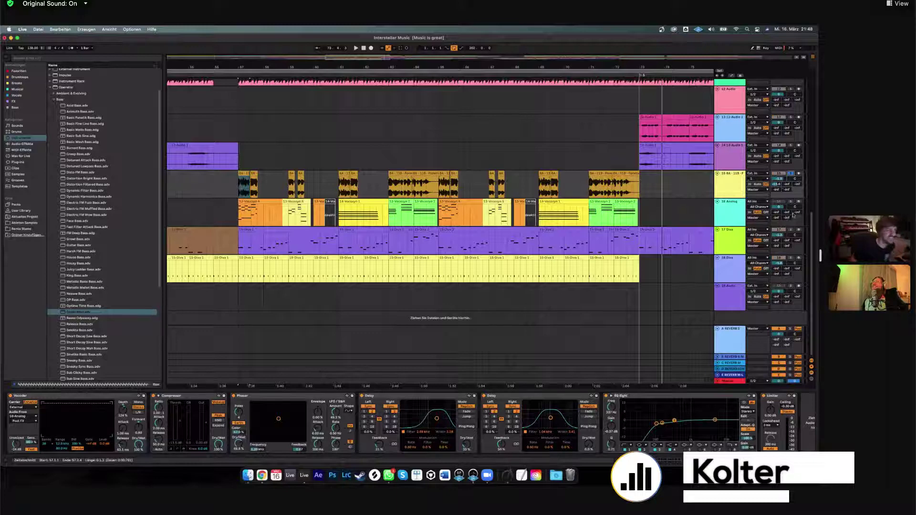
Audition the soloed Analog track 16 from bar 57 and again from about bar 66, and show the Master's effect chain.
{"action": "key", "text": "space"}
{"action": "left_click", "coordinate": [790, 201]}
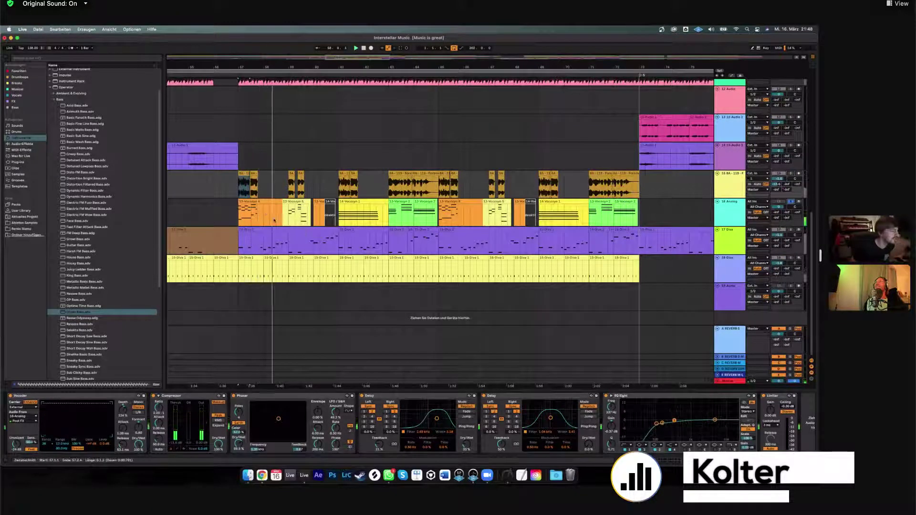
{"action": "left_click", "coordinate": [252, 203]}
{"action": "key", "text": "space"}
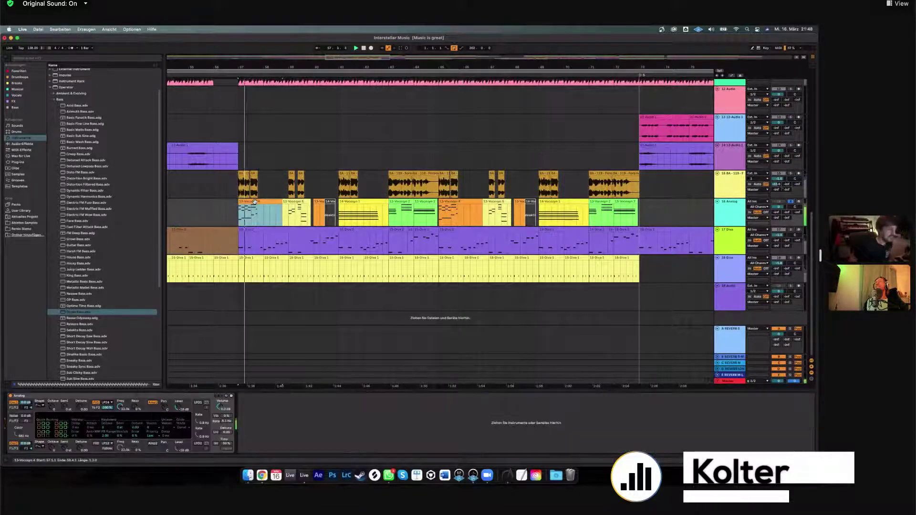
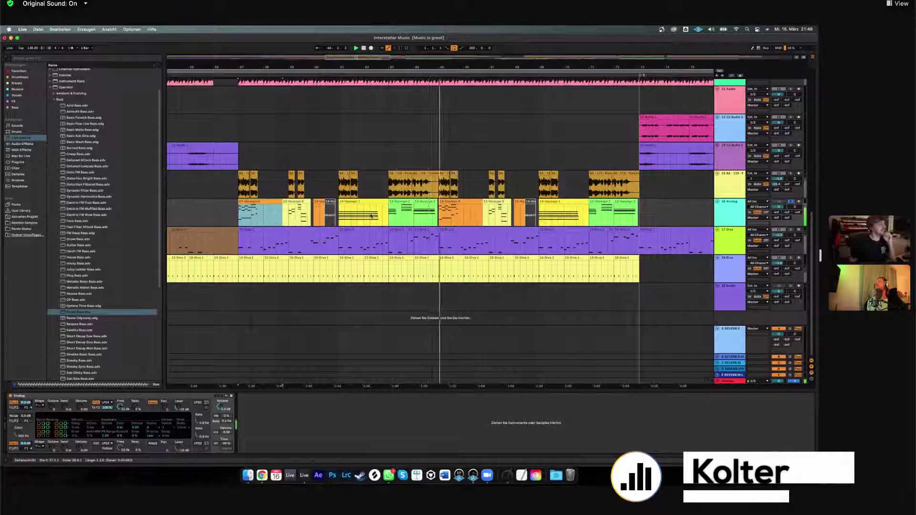
{"action": "left_click", "coordinate": [489, 212]}
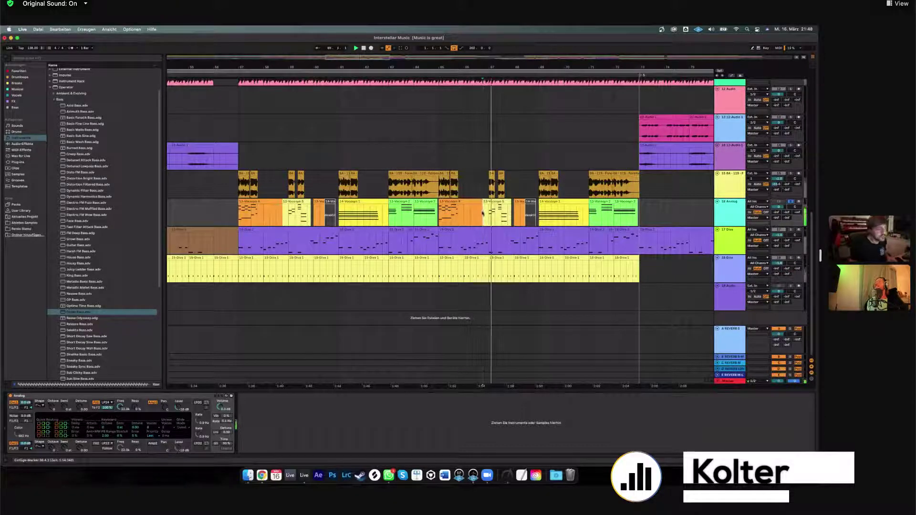
{"action": "left_click", "coordinate": [727, 381]}
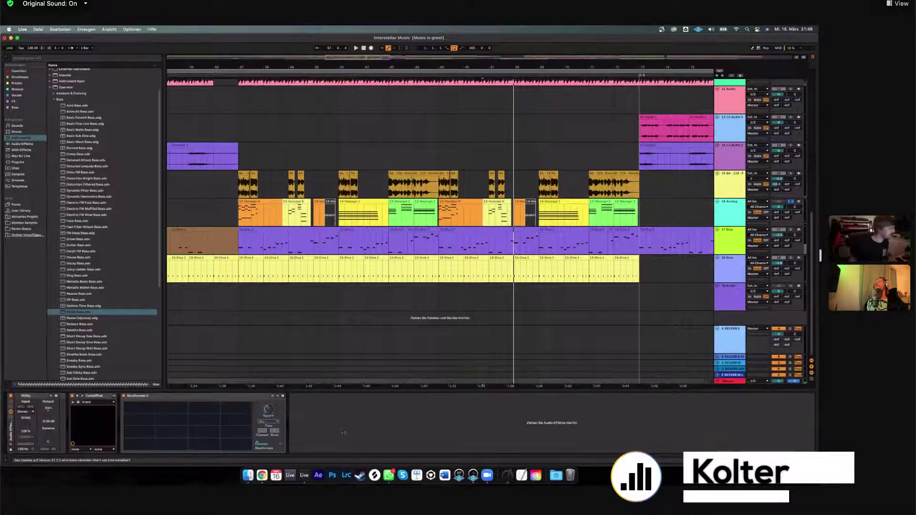
{"action": "key", "text": "space"}
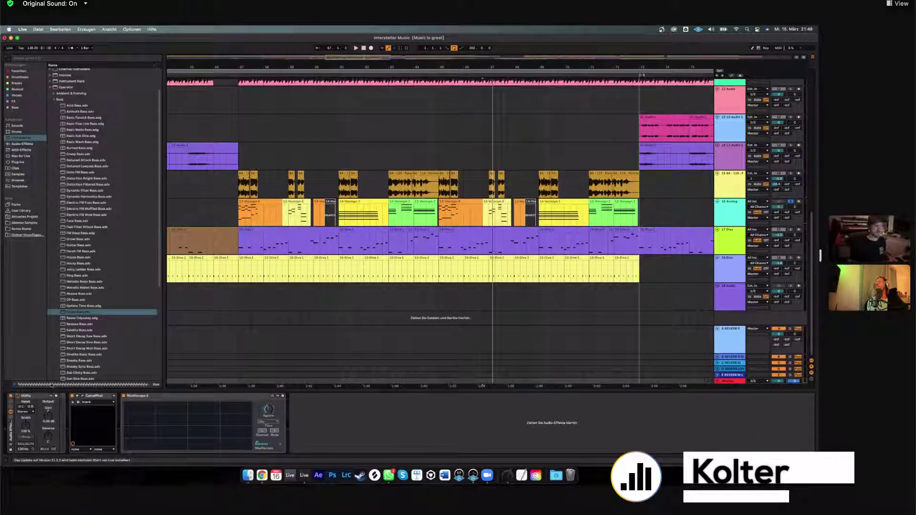
Solo acapella track 15, extend its bar 57 clip to about bar 70 and audition it with the clip's full waveform in view.
{"action": "left_click", "coordinate": [244, 173]}
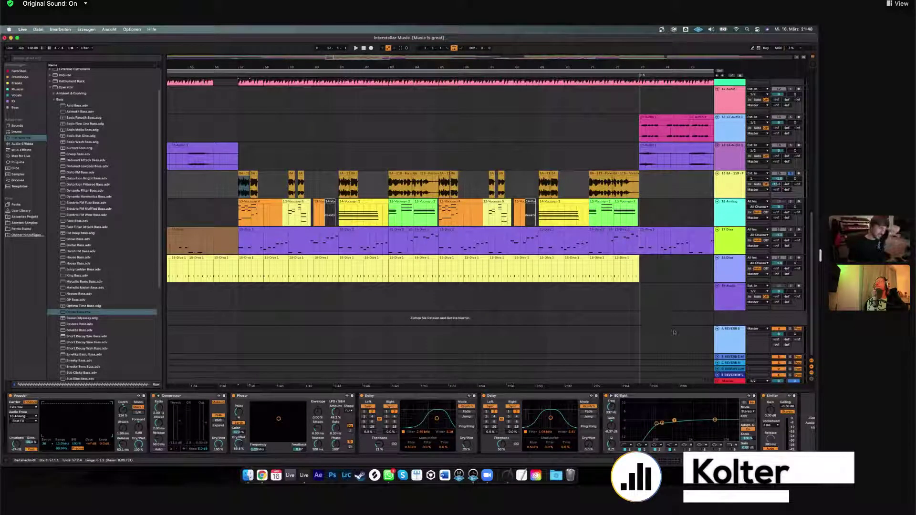
{"action": "key", "text": "space"}
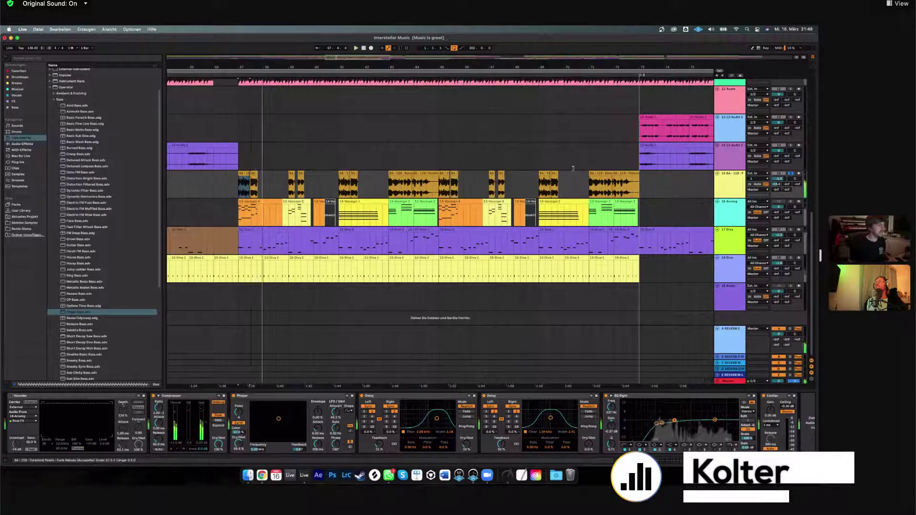
{"action": "key", "text": "super+z"}
{"action": "left_click_drag", "start_coordinate": [570, 171], "coordinate": [576, 171]}
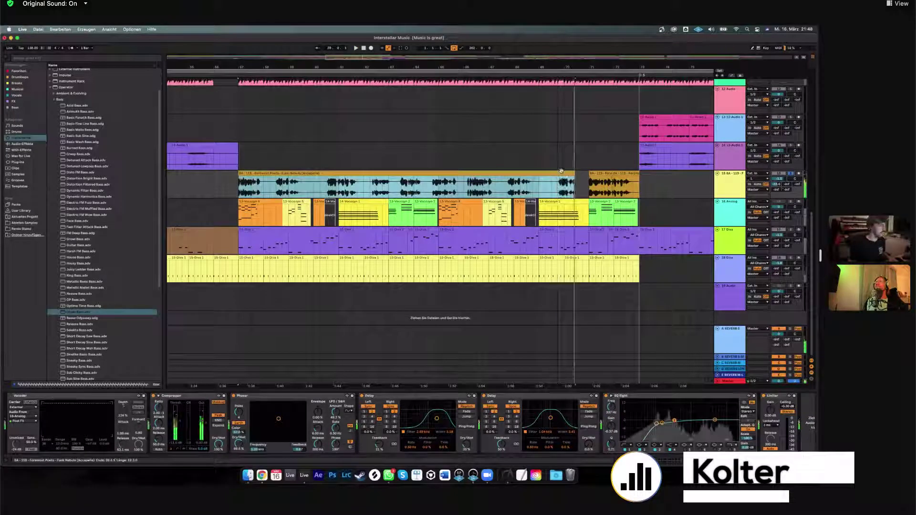
{"action": "key", "text": "space"}
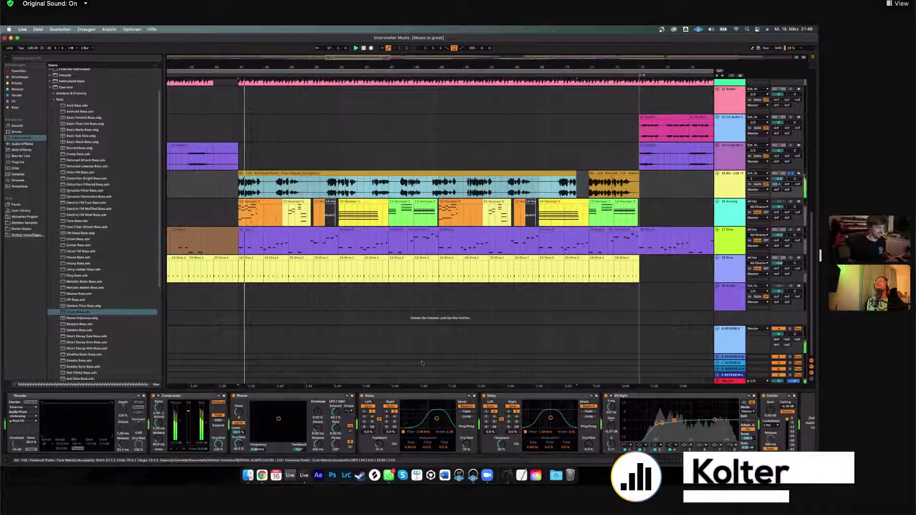
{"action": "key", "text": "shift+Tab"}
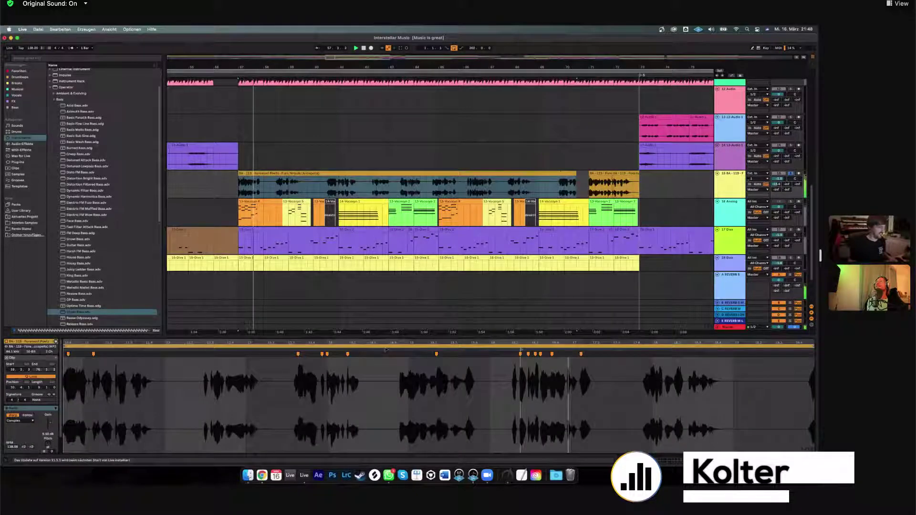
{"action": "scroll", "coordinate": [256, 351], "scroll_direction": "down", "scroll_amount": 5}
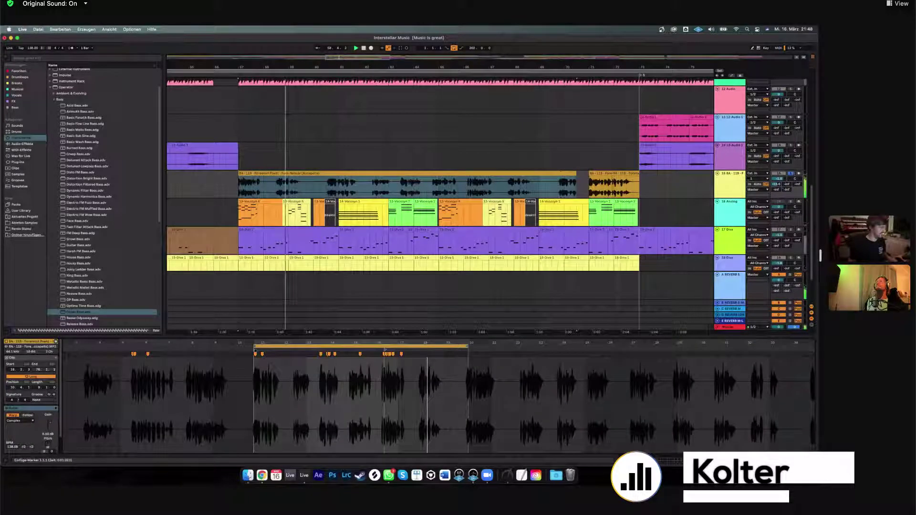
{"action": "left_click", "coordinate": [255, 352]}
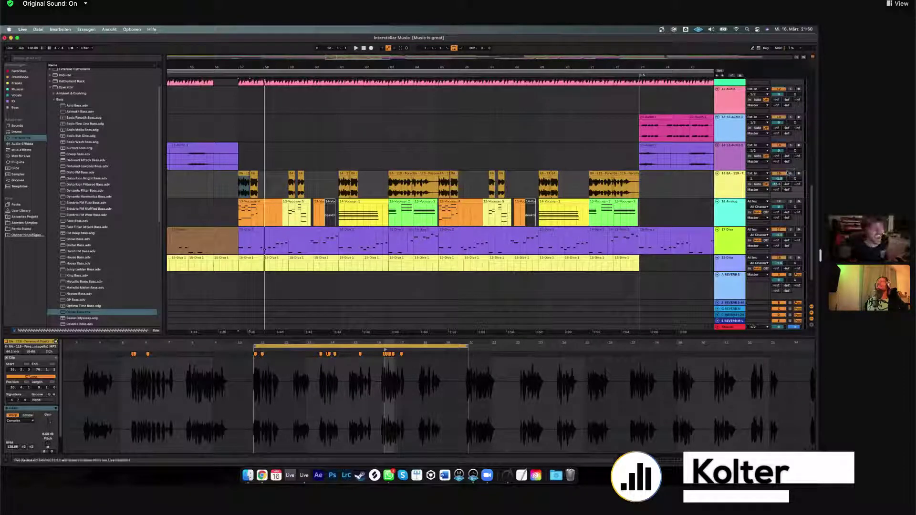
Play the full mix from bar 57 and show the waveforms of the chopped acapella clips around bars 59 and 61.
{"action": "key", "text": "space"}
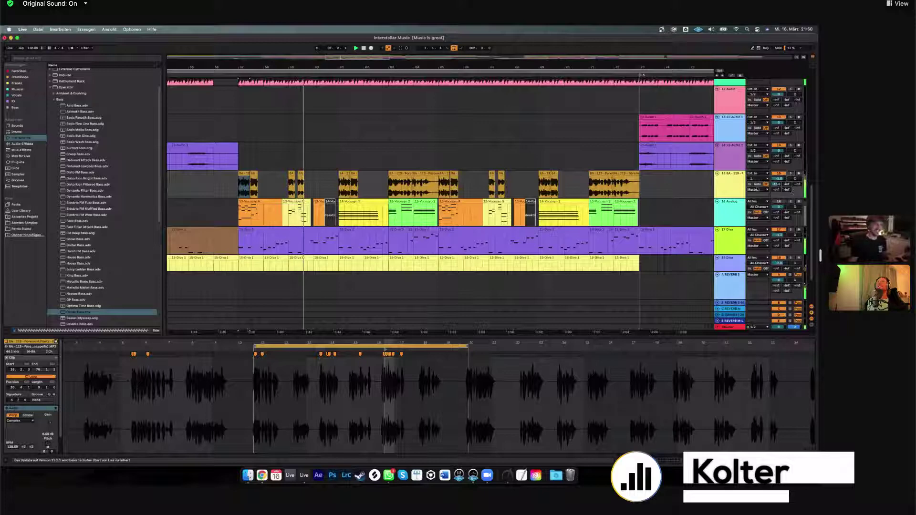
{"action": "left_click", "coordinate": [290, 190]}
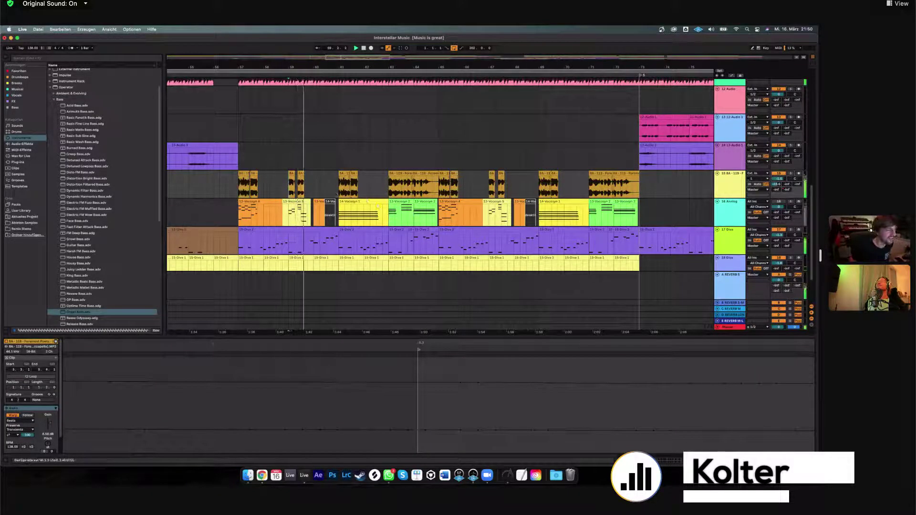
{"action": "left_click", "coordinate": [386, 190]}
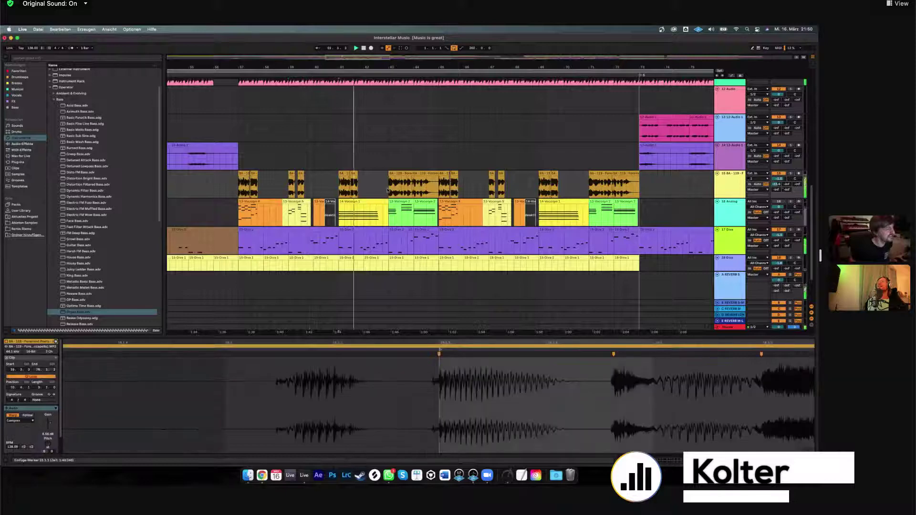
Play the mix from bar 57 with track 15's Vocoder effect chain in view and show the waveforms of the acapella clips around bars 61 to 64.
{"action": "left_click", "coordinate": [387, 190]}
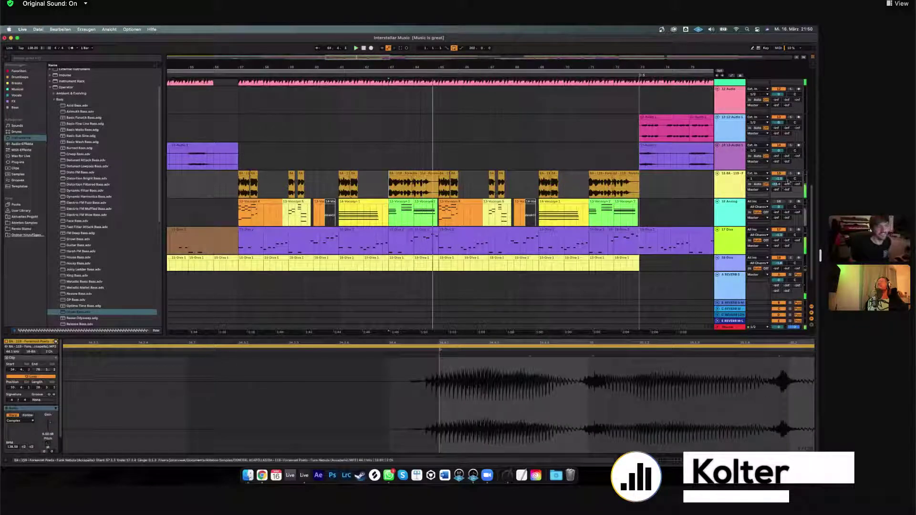
{"action": "left_click", "coordinate": [721, 178]}
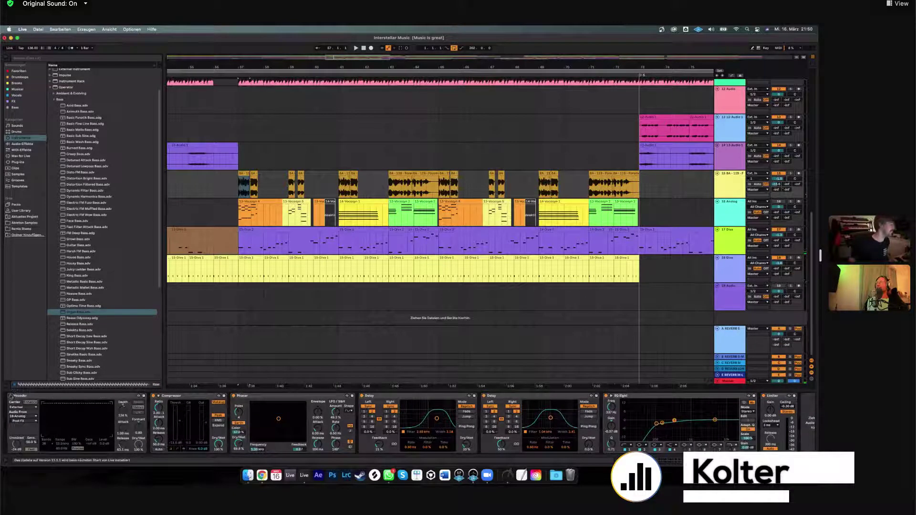
{"action": "left_click_drag", "start_coordinate": [245, 297], "coordinate": [253, 296]}
{"action": "key", "text": "space"}
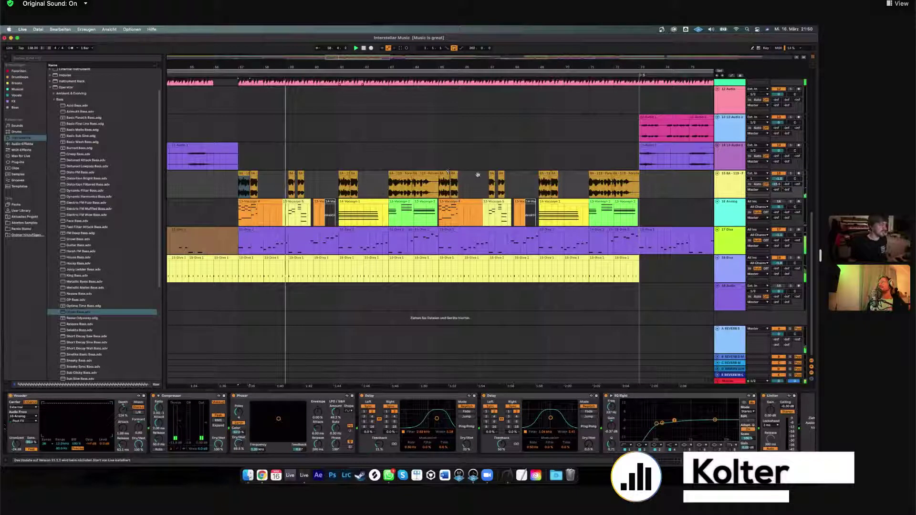
{"action": "key", "text": "plus"}
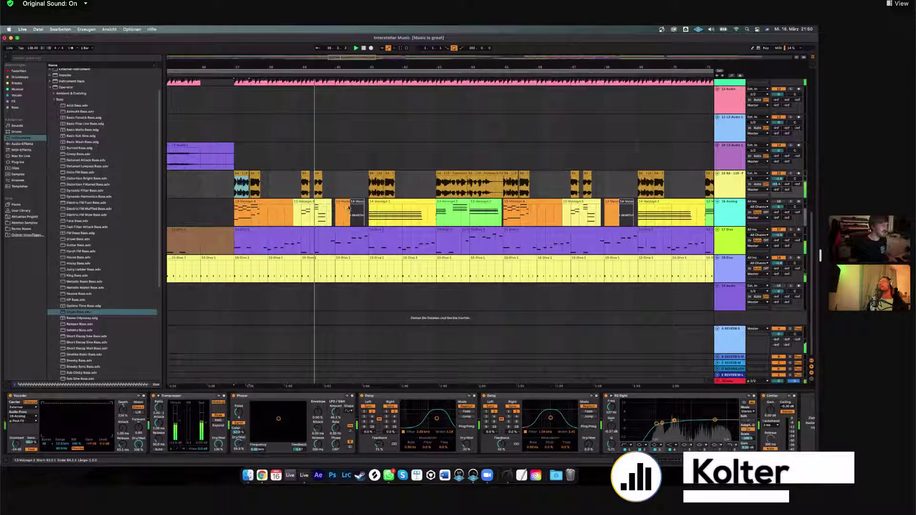
{"action": "key", "text": "shift+Tab"}
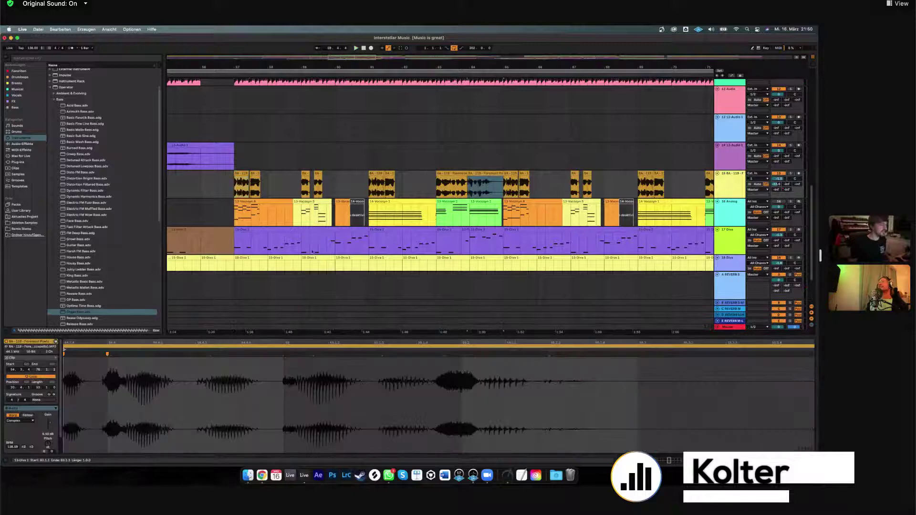
{"action": "left_click_drag", "start_coordinate": [369, 186], "coordinate": [384, 186]}
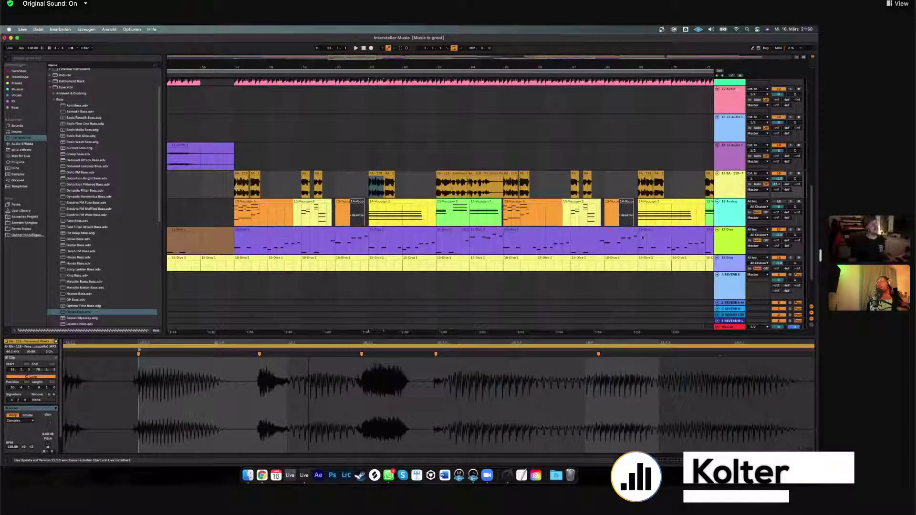
Solo Diva track 17, show the notes of its bar 57 clip and audition the part from bar 57.
{"action": "left_click", "coordinate": [296, 233]}
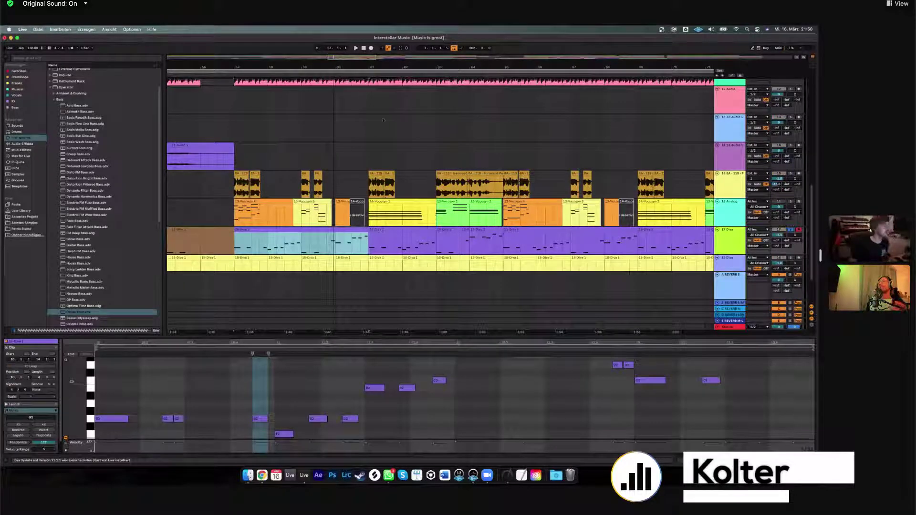
{"action": "key", "text": "minus"}
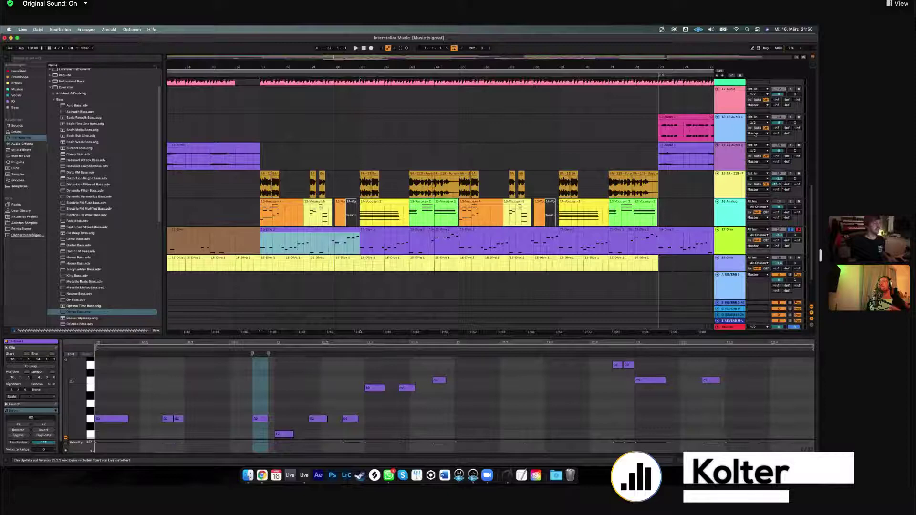
{"action": "key", "text": "minus"}
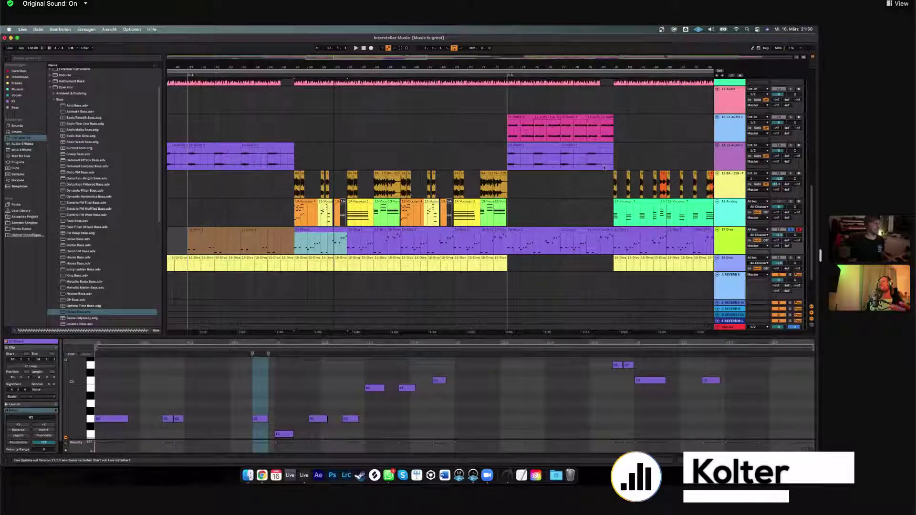
{"action": "key", "text": "space"}
{"action": "scroll", "coordinate": [604, 167], "scroll_direction": "up", "scroll_amount": 10}
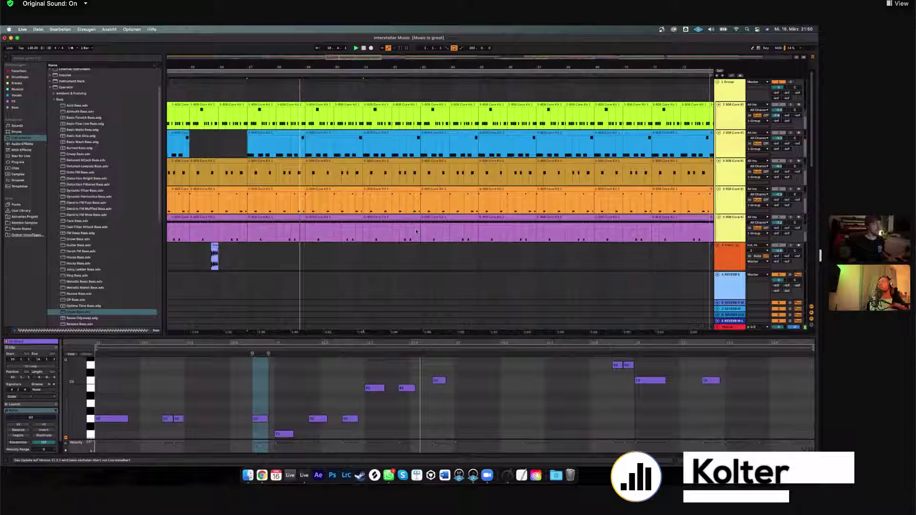
{"action": "scroll", "coordinate": [416, 229], "scroll_direction": "down", "scroll_amount": 10}
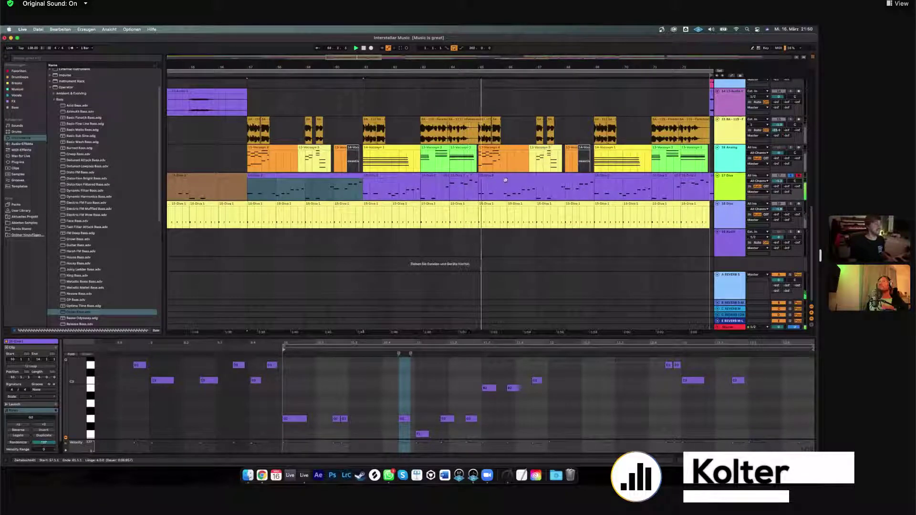
{"action": "left_click", "coordinate": [337, 195]}
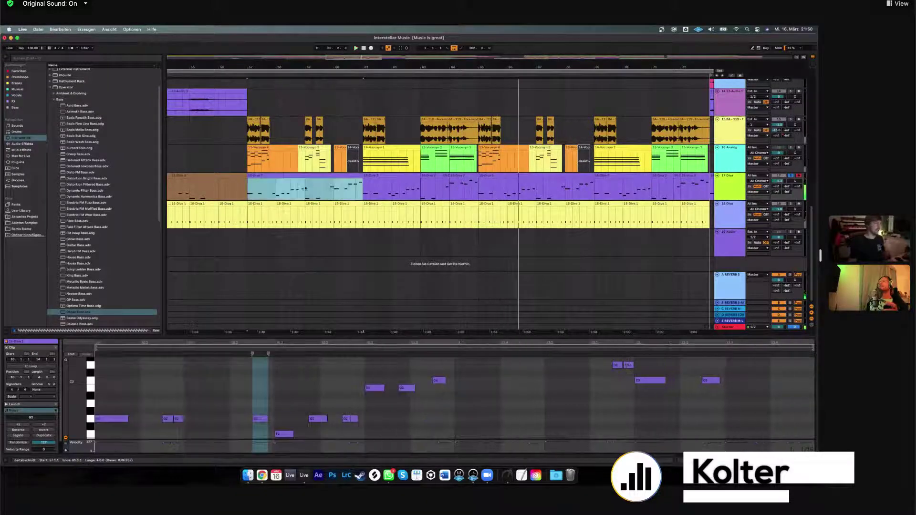
{"action": "left_click", "coordinate": [334, 192]}
{"action": "key", "text": "space"}
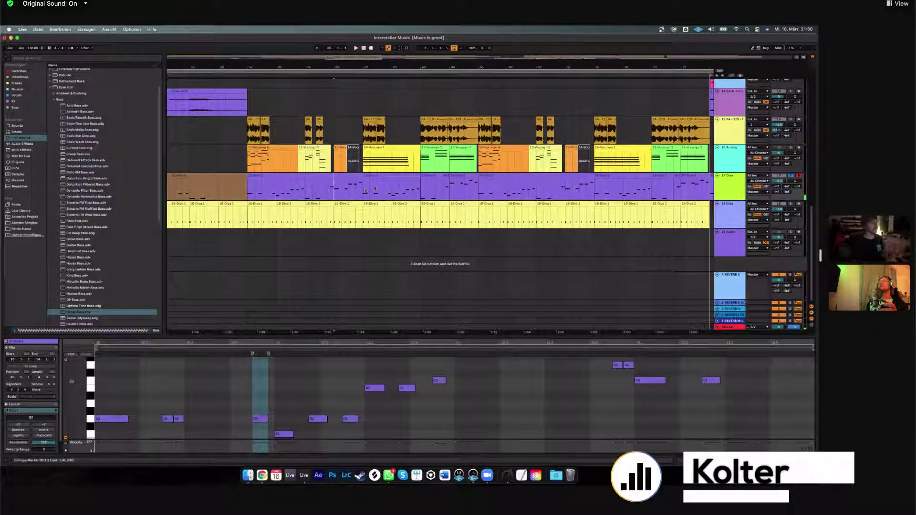
Colour the Diva clip at bar 57 on track 17 red and the clips from bar 61 to bar 64 green.
{"action": "left_click_drag", "start_coordinate": [375, 188], "coordinate": [477, 190]}
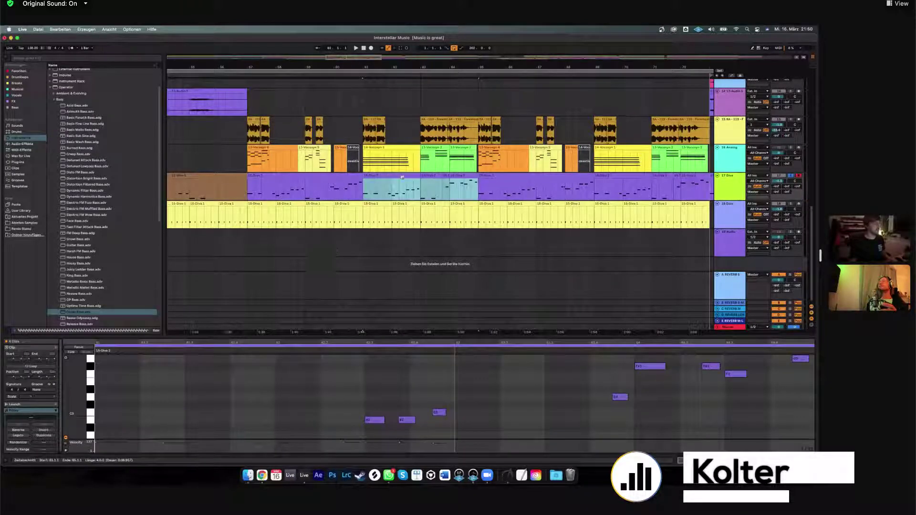
{"action": "right_click", "coordinate": [269, 199]}
{"action": "left_click", "coordinate": [320, 285]}
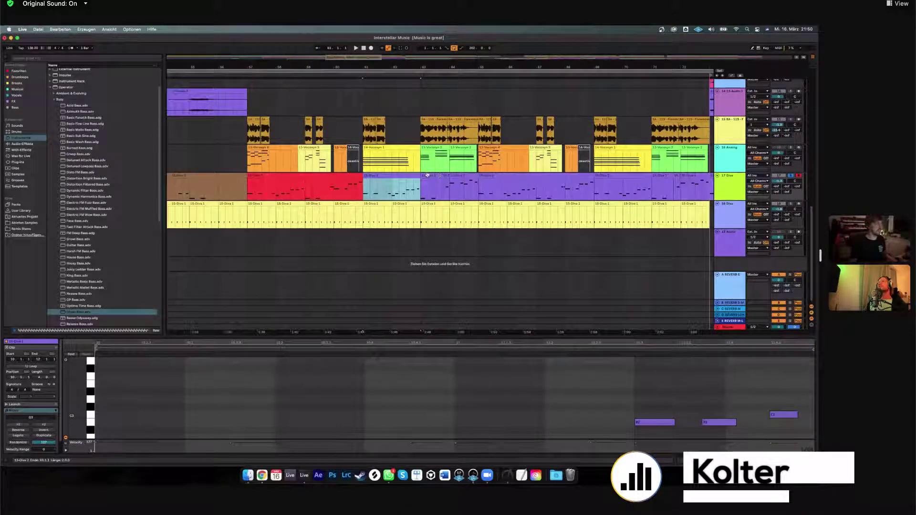
{"action": "left_click", "coordinate": [410, 175]}
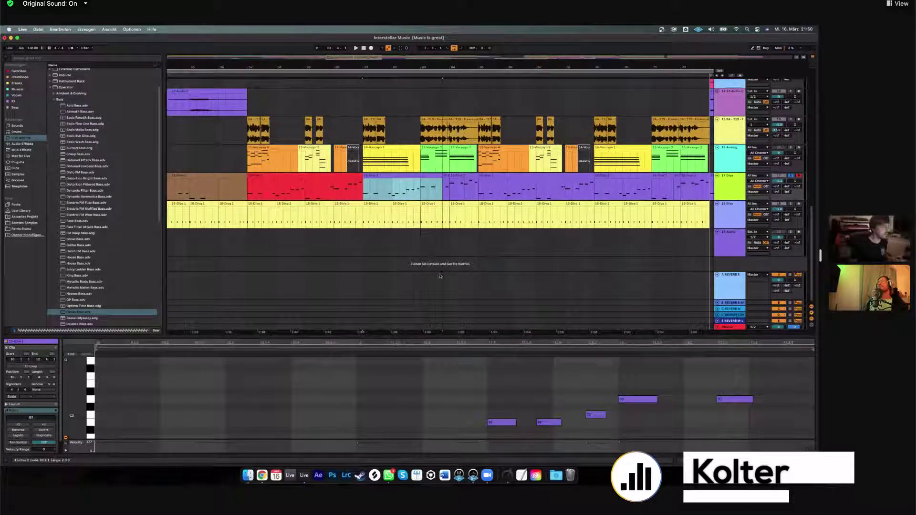
{"action": "left_click", "coordinate": [439, 204]}
{"action": "right_click", "coordinate": [408, 173]}
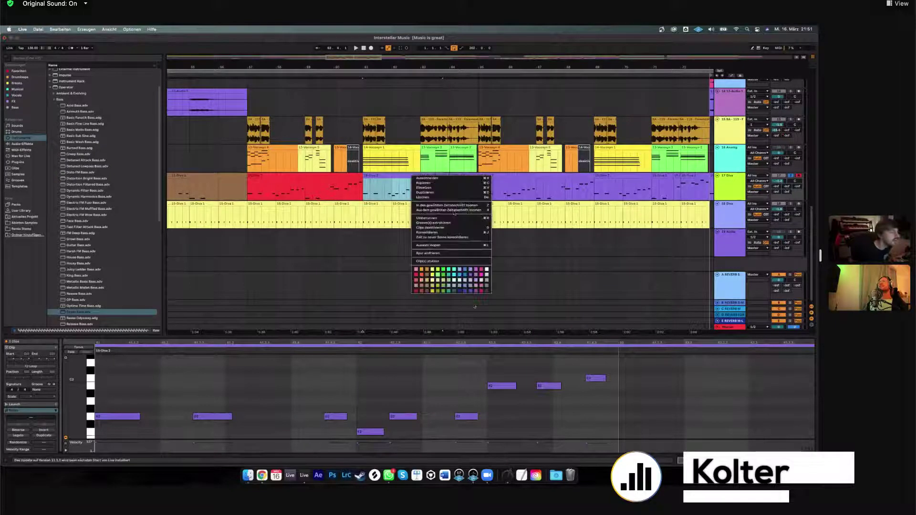
{"action": "left_click", "coordinate": [475, 285]}
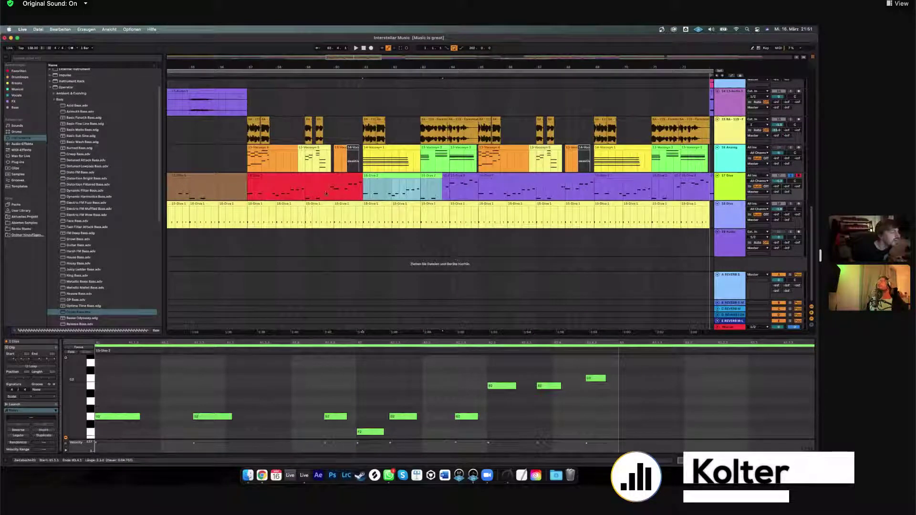
{"action": "right_click", "coordinate": [446, 177]}
{"action": "left_click", "coordinate": [334, 188]}
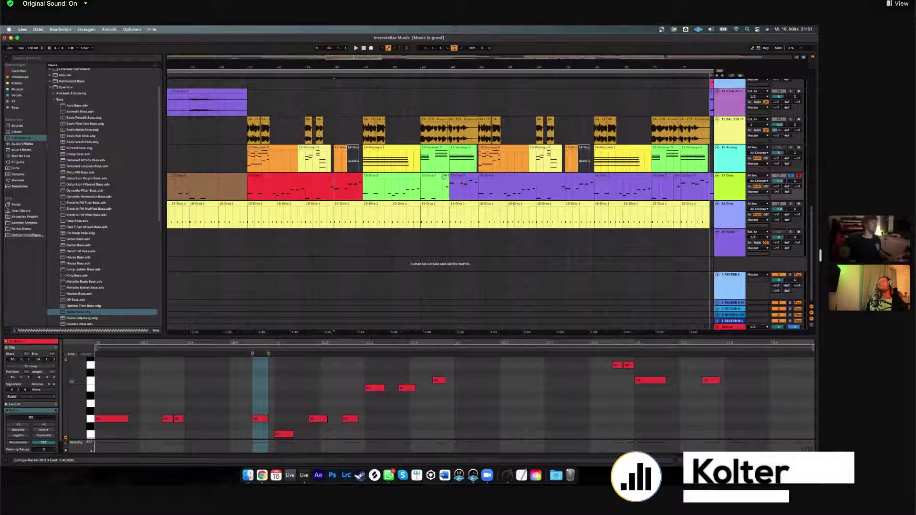
Audition the soloed Diva melody around bars 60 and 63 and show the notes of the red and green clips.
{"action": "left_click", "coordinate": [444, 177]}
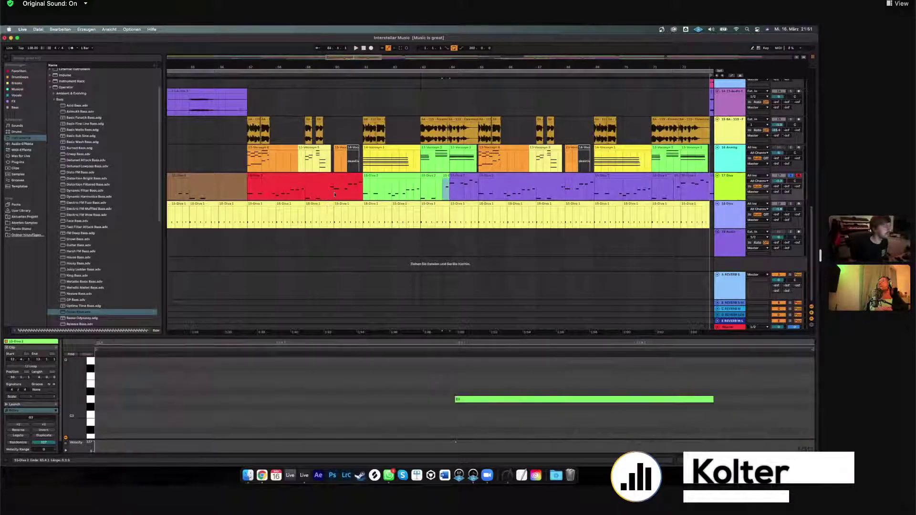
{"action": "left_click", "coordinate": [334, 193]}
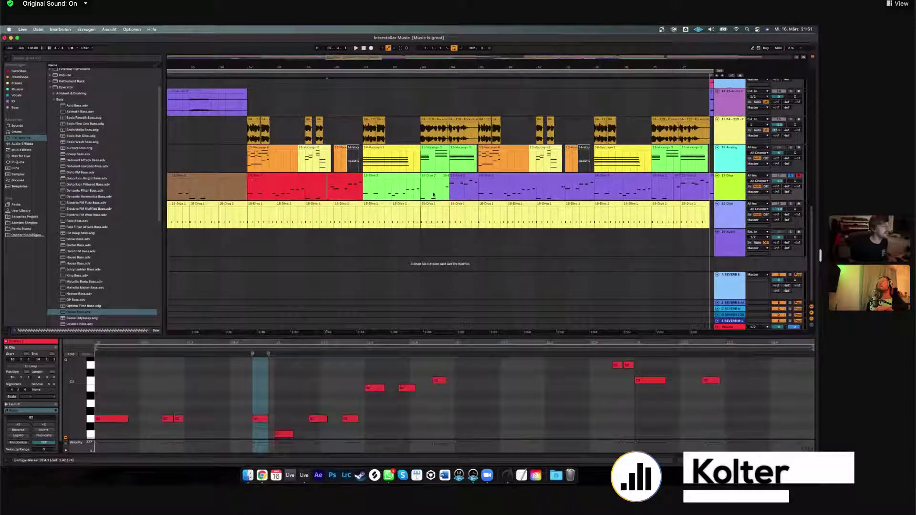
{"action": "key", "text": "space"}
{"action": "left_click", "coordinate": [453, 209]}
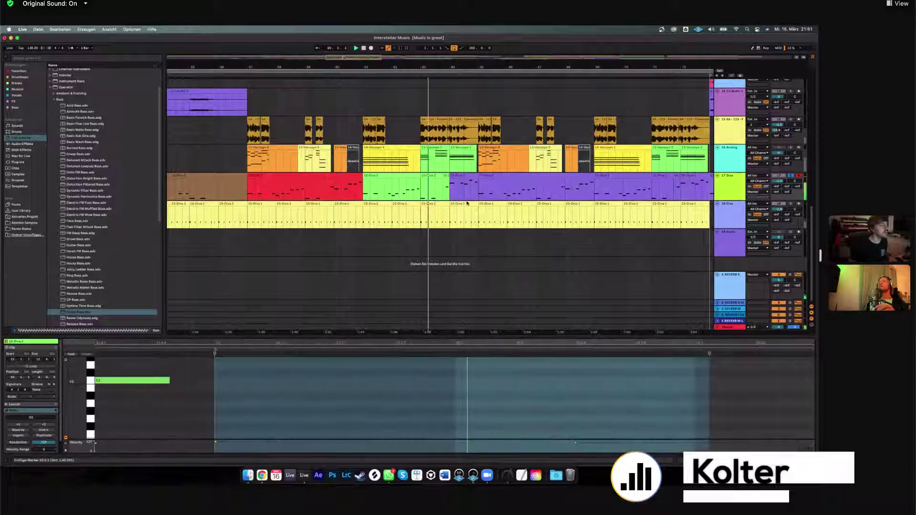
{"action": "key", "text": "space"}
{"action": "key", "text": "space"}
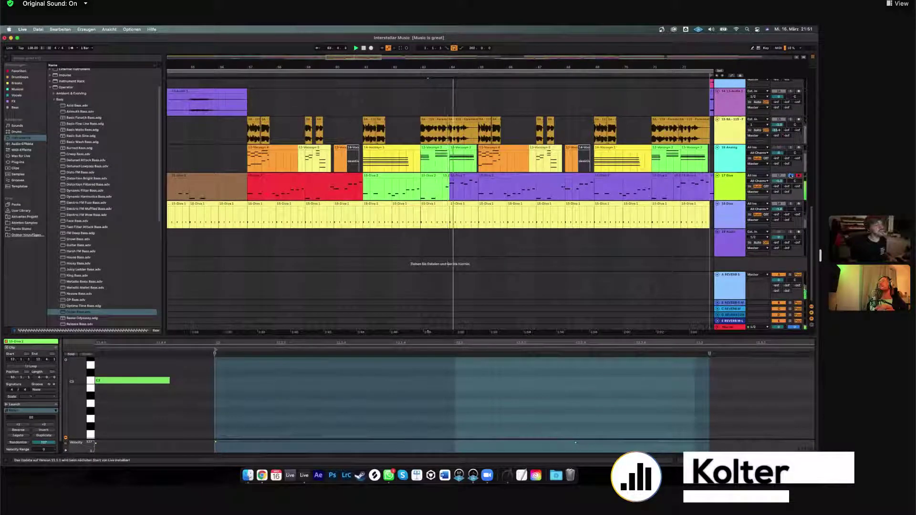
{"action": "key", "text": "space"}
{"action": "left_click", "coordinate": [340, 197]}
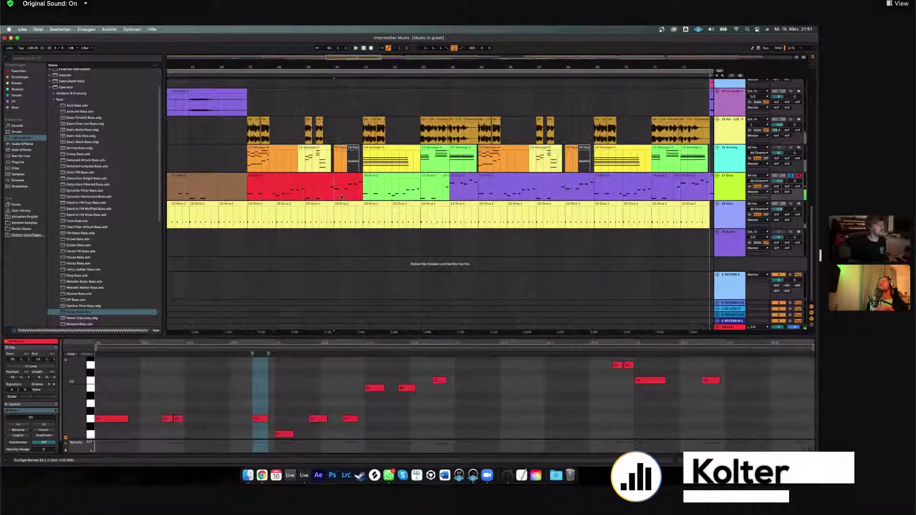
{"action": "key", "text": "space"}
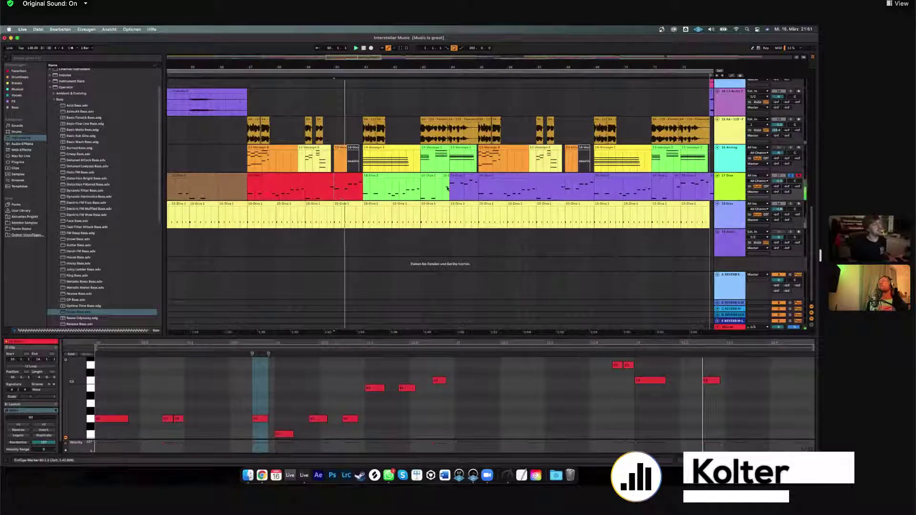
Play the part from bar 64 in the full mix and consolidate the Diva clips from bar 57 to bar 65 into one clip.
{"action": "left_click", "coordinate": [526, 195]}
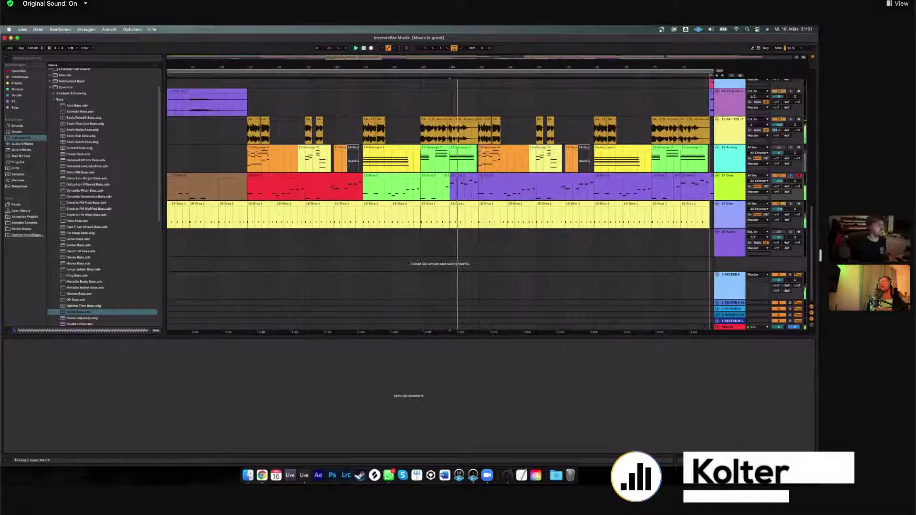
{"action": "left_click_drag", "start_coordinate": [478, 188], "coordinate": [246, 189]}
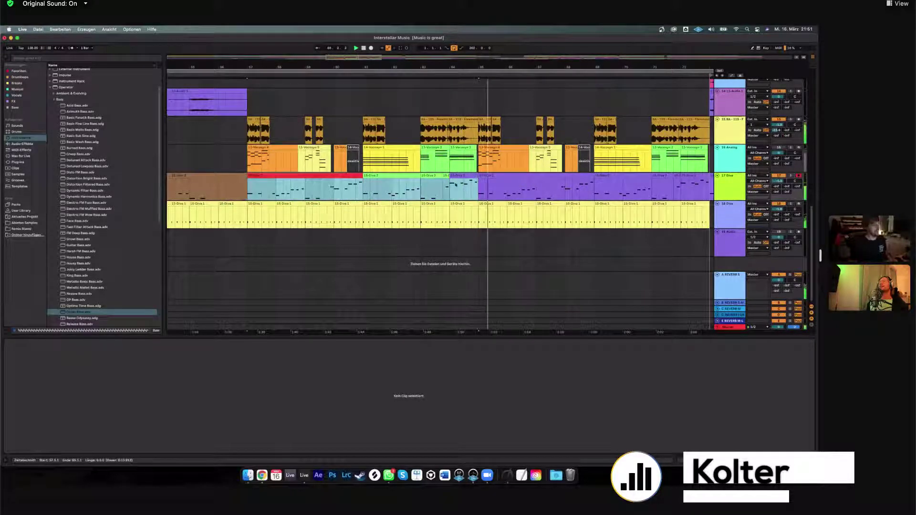
{"action": "left_click", "coordinate": [672, 176]}
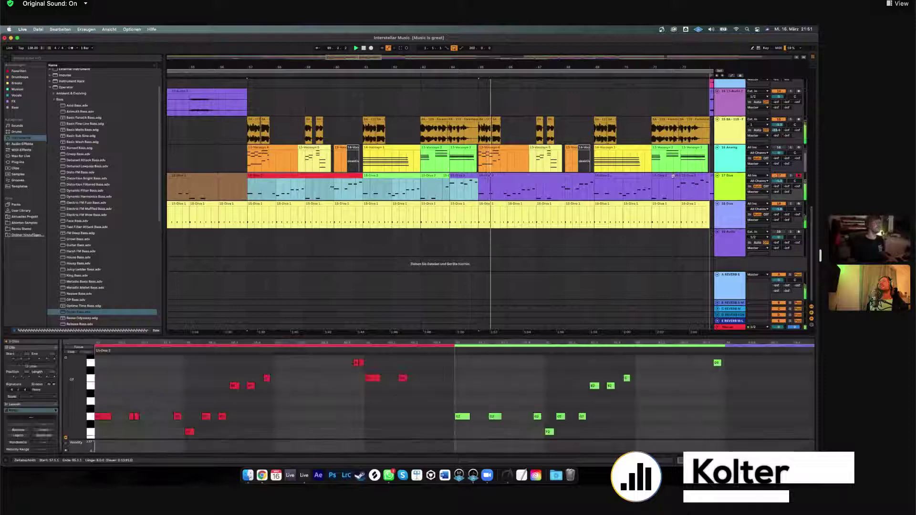
{"action": "key", "text": "super+j"}
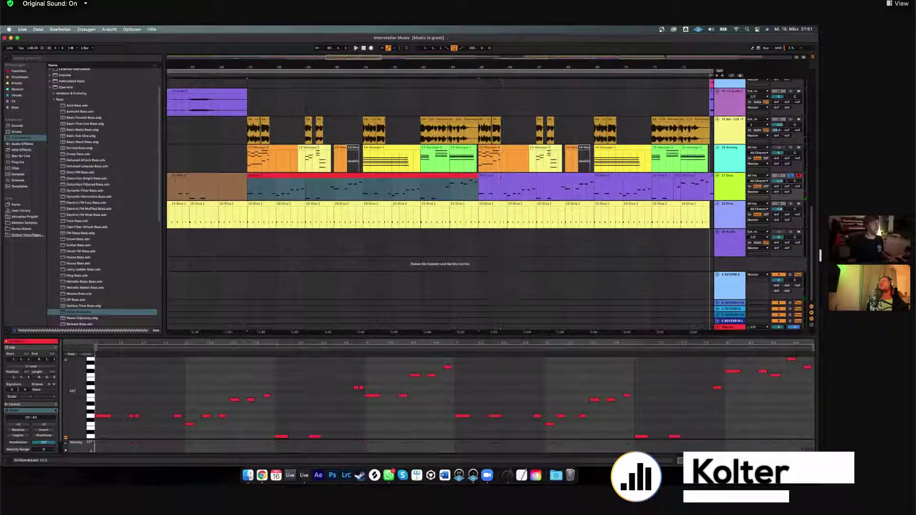
Examine the two short notes just before bar 60 in the consolidated Diva clip up close and audition the soloed passage from about bar 59.
{"action": "left_click", "coordinate": [426, 401]}
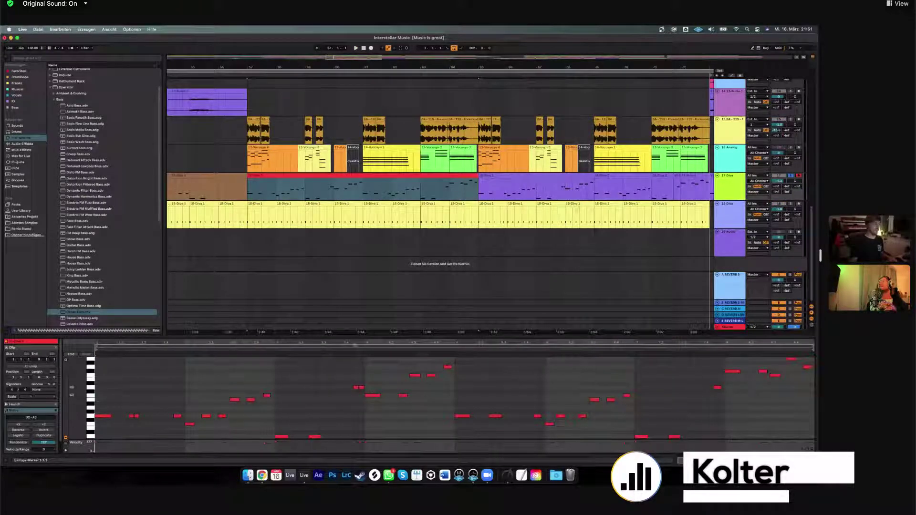
{"action": "scroll", "coordinate": [355, 343], "scroll_direction": "up", "scroll_amount": 2}
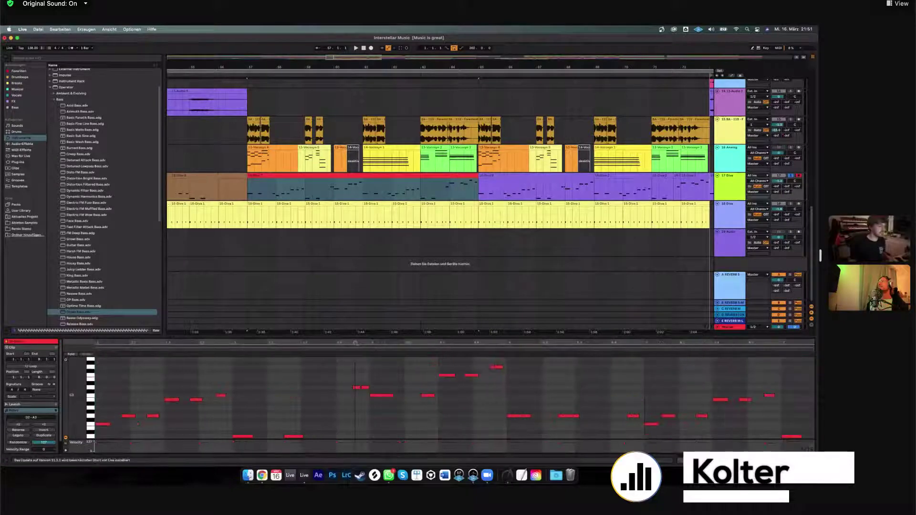
{"action": "scroll", "coordinate": [355, 342], "scroll_direction": "up", "scroll_amount": 2}
{"action": "left_click", "coordinate": [385, 388]}
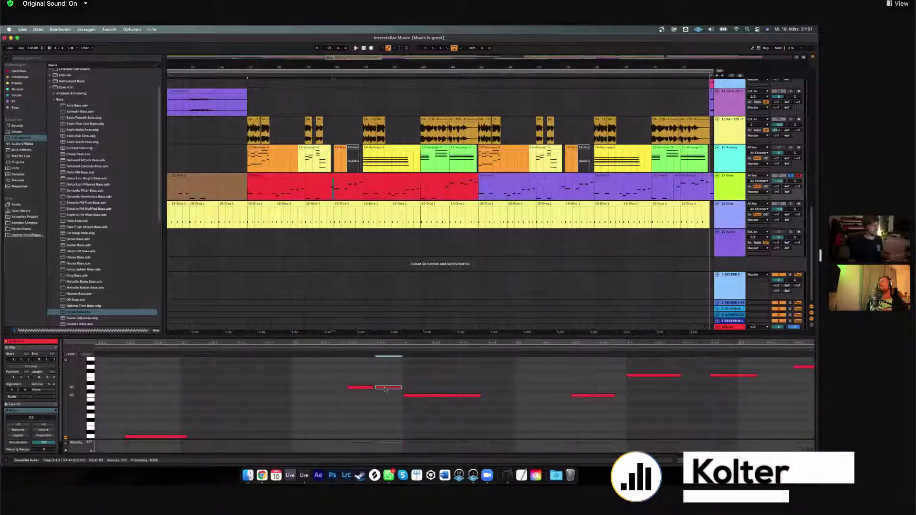
{"action": "scroll", "coordinate": [380, 362], "scroll_direction": "up", "scroll_amount": 1}
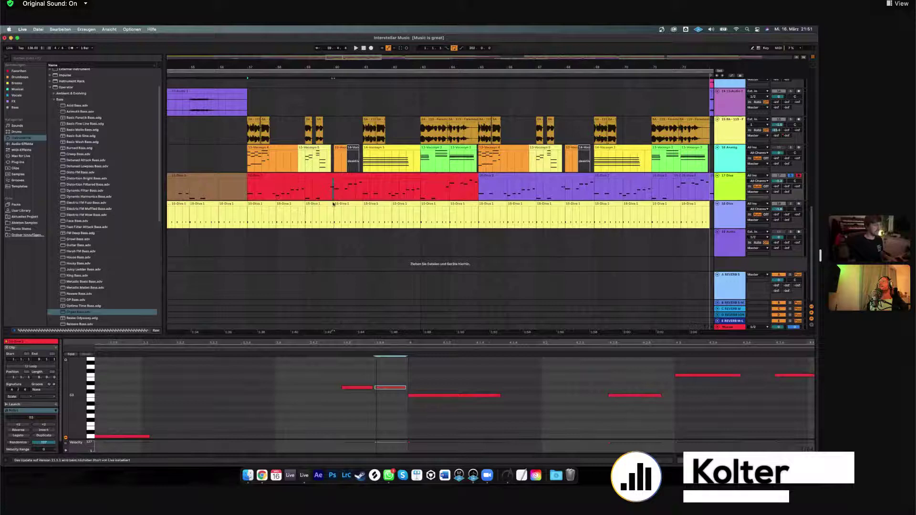
{"action": "scroll", "coordinate": [376, 363], "scroll_direction": "up", "scroll_amount": 1}
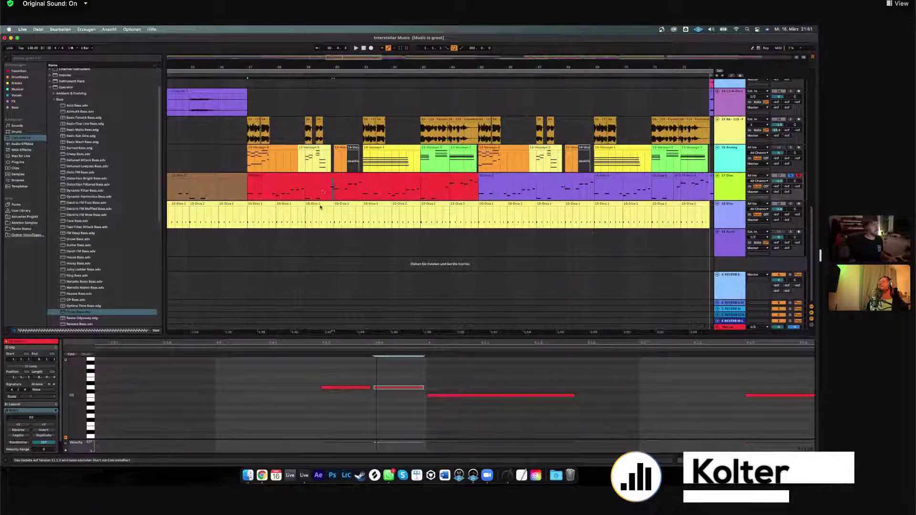
{"action": "left_click", "coordinate": [320, 207]}
{"action": "key", "text": "space"}
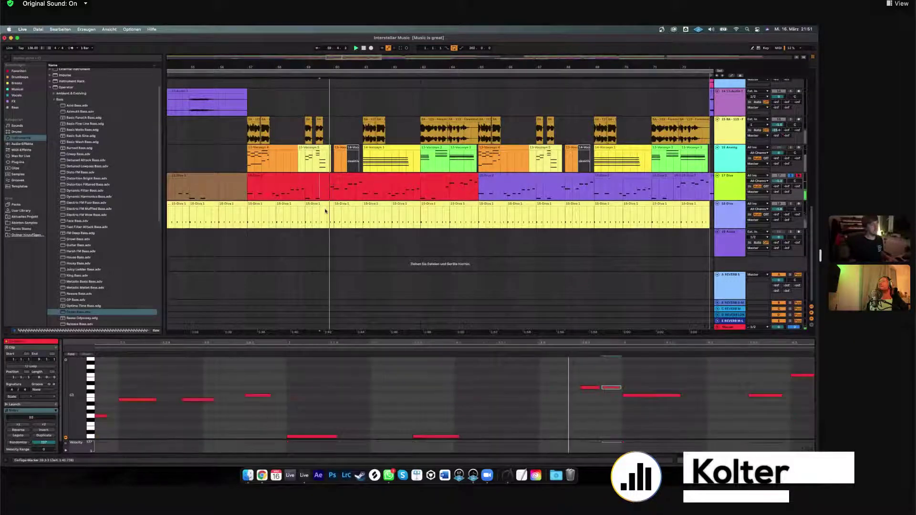
Audition the soloed Diva melody from about bars 63 and 60, continuing through the purple clips up to bar 73.
{"action": "left_click", "coordinate": [442, 190]}
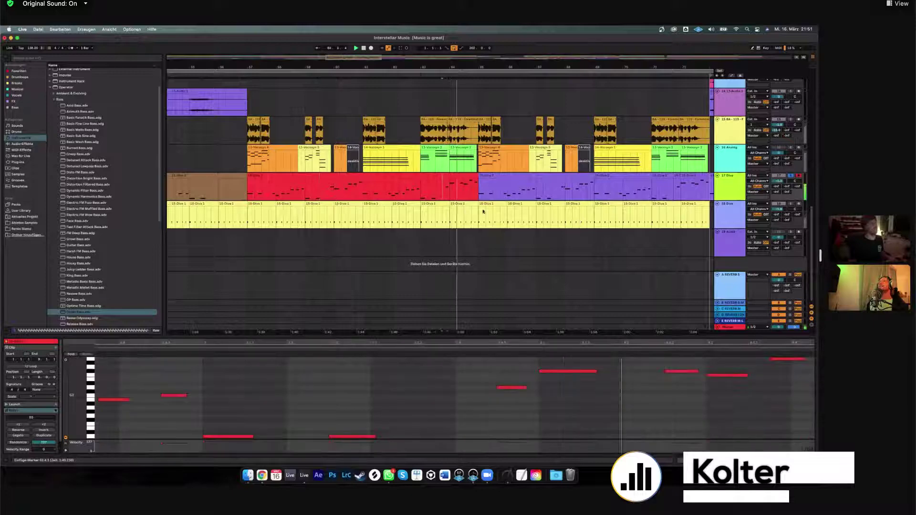
{"action": "left_click", "coordinate": [333, 189]}
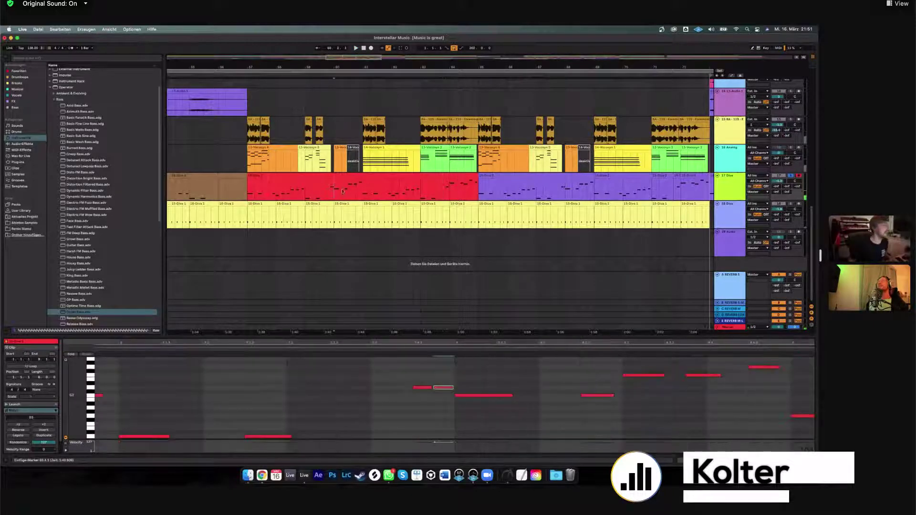
{"action": "scroll", "coordinate": [443, 107], "scroll_direction": "down", "scroll_amount": 2}
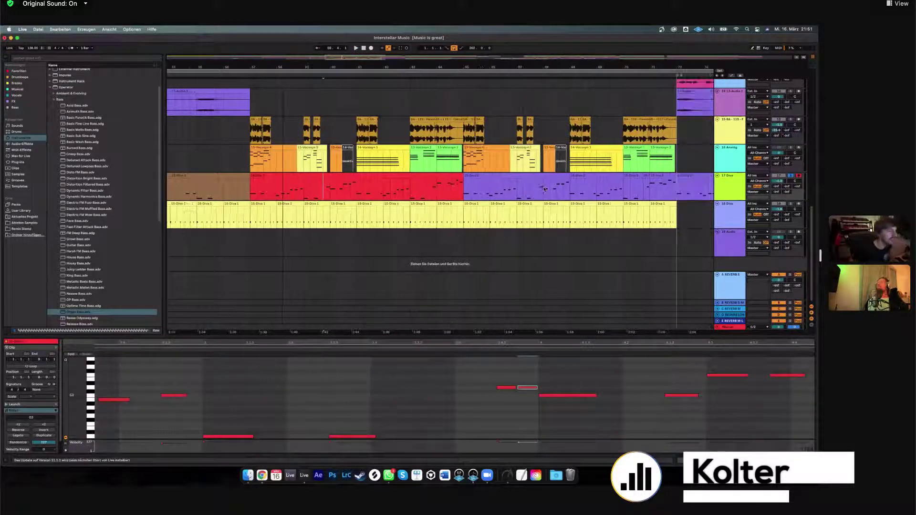
{"action": "scroll", "coordinate": [631, 202], "scroll_direction": "down", "scroll_amount": 2}
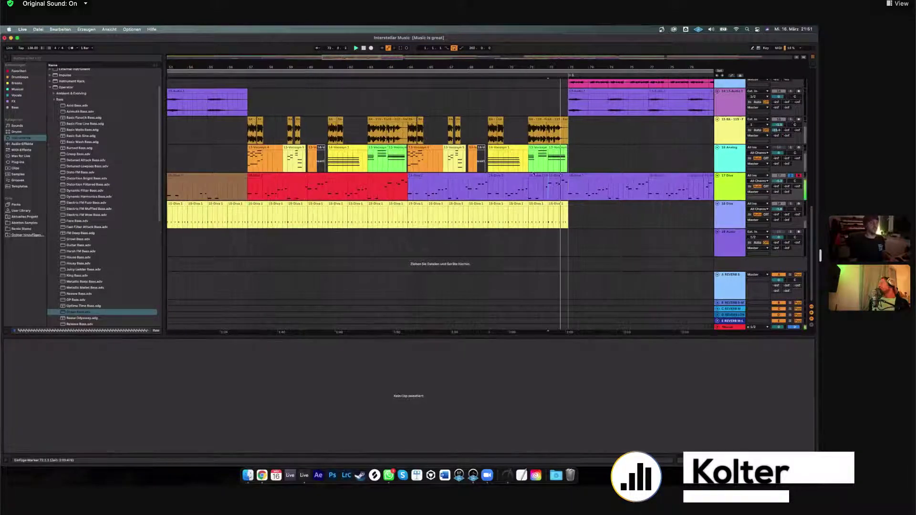
{"action": "key", "text": "space"}
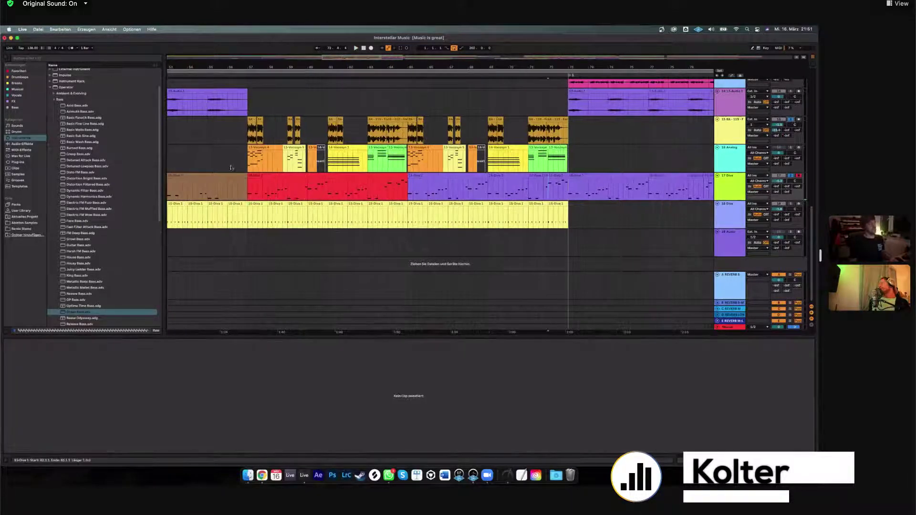
Play from bar 57 with tracks 15, 17 and 18 soloed and bring the blue drum layer into the soloed mix.
{"action": "left_click", "coordinate": [266, 155]}
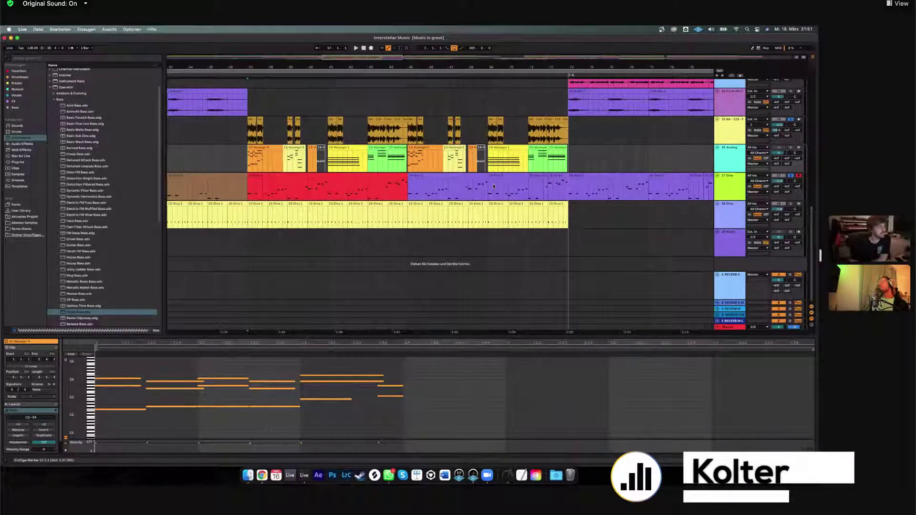
{"action": "scroll", "coordinate": [493, 186], "scroll_direction": "up", "scroll_amount": 2}
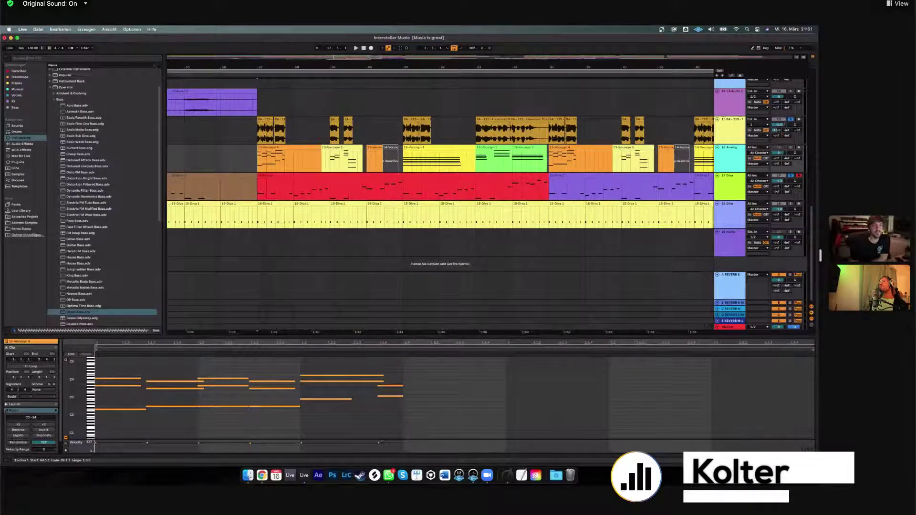
{"action": "scroll", "coordinate": [242, 153], "scroll_direction": "up", "scroll_amount": 10}
{"action": "scroll", "coordinate": [145, 175], "scroll_direction": "down", "scroll_amount": 10}
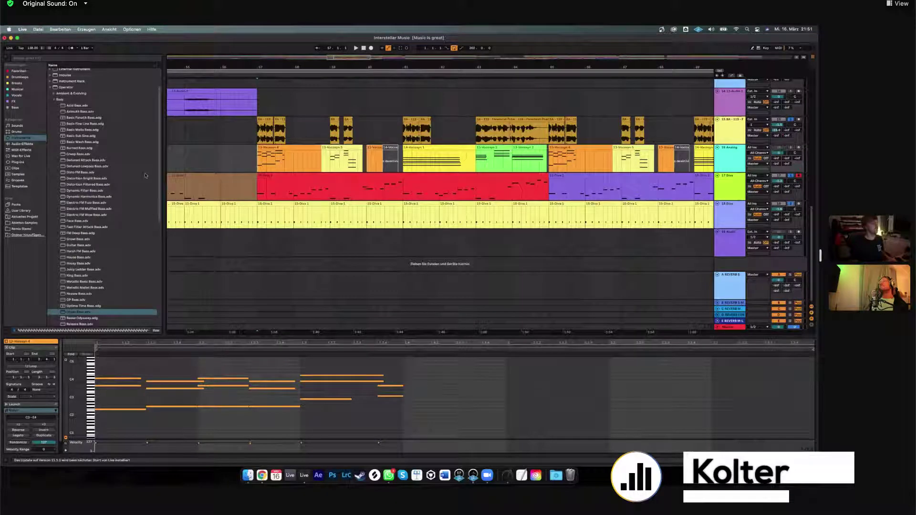
{"action": "key", "text": "space"}
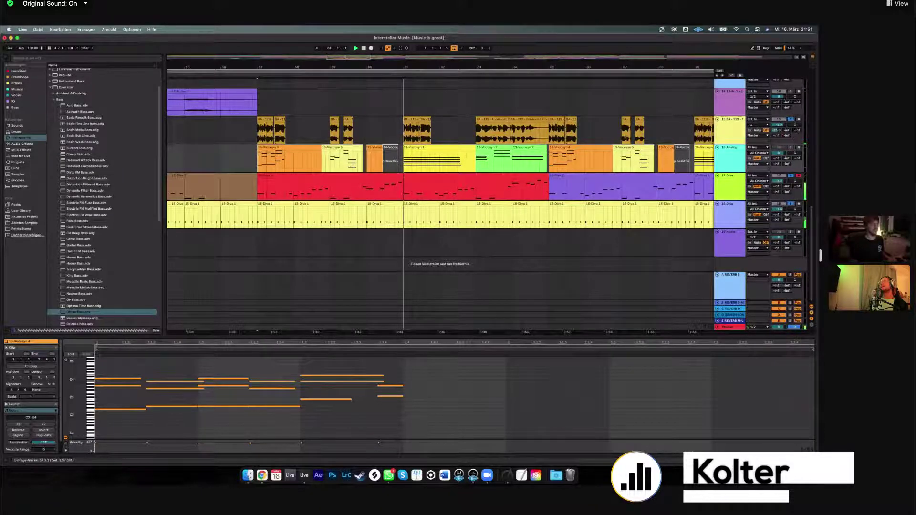
{"action": "scroll", "coordinate": [604, 138], "scroll_direction": "up", "scroll_amount": 6}
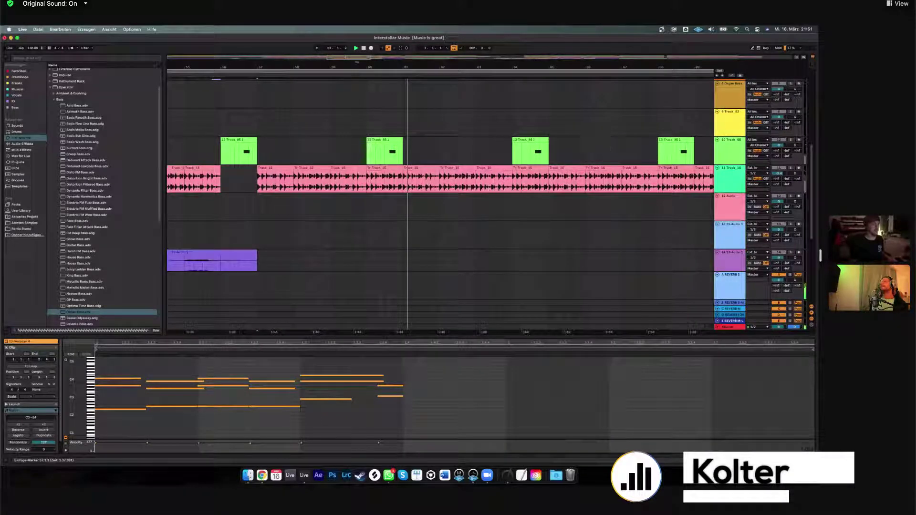
{"action": "scroll", "coordinate": [497, 105], "scroll_direction": "up", "scroll_amount": 7}
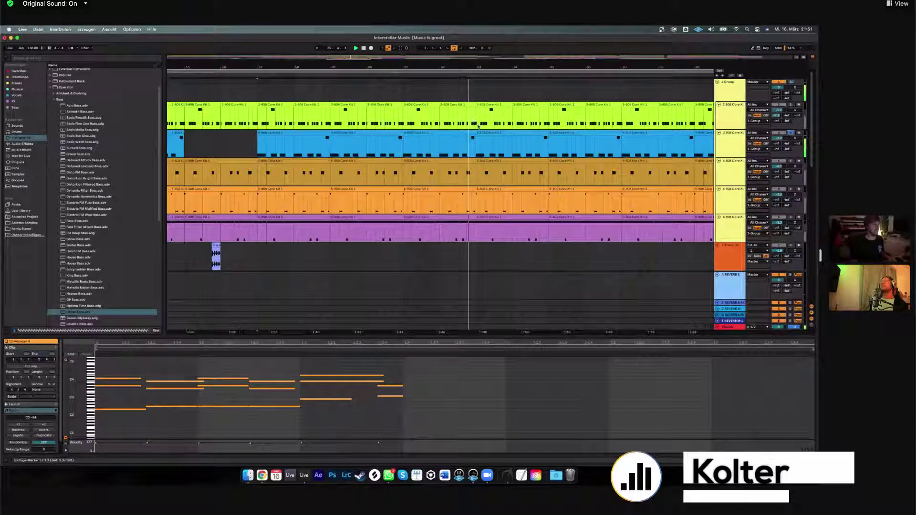
Follow the full-mix playback from about bar 88 into the section at bar 97 and examine its clips up close.
{"action": "scroll", "coordinate": [481, 216], "scroll_direction": "down", "scroll_amount": 7}
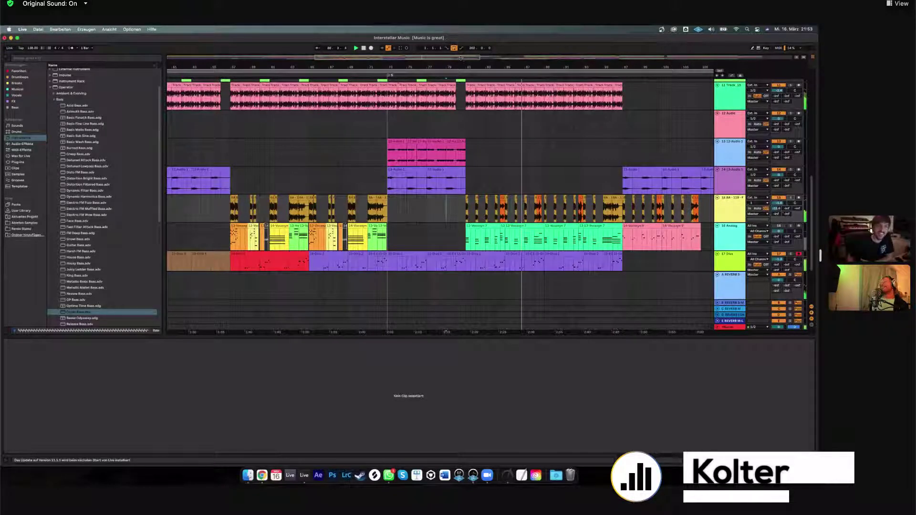
{"action": "left_click_drag", "start_coordinate": [461, 58], "coordinate": [431, 60]}
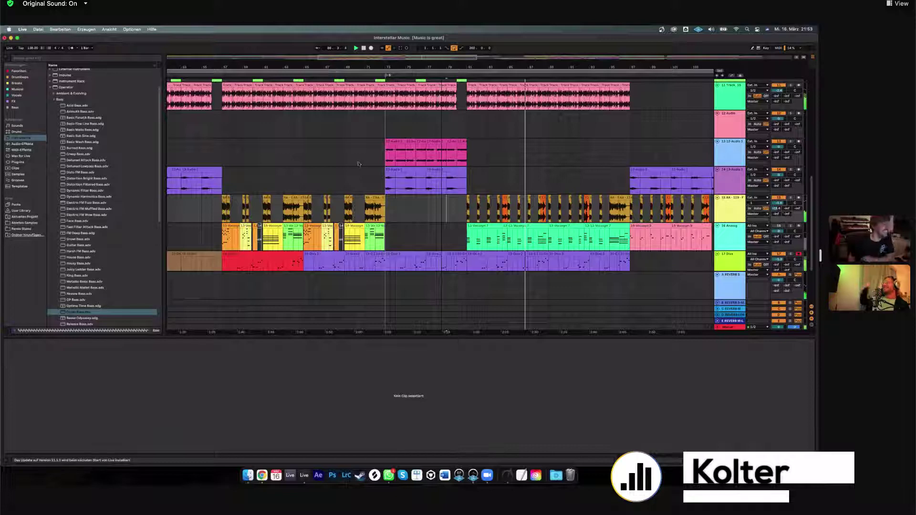
{"action": "scroll", "coordinate": [371, 173], "scroll_direction": "up", "scroll_amount": 1}
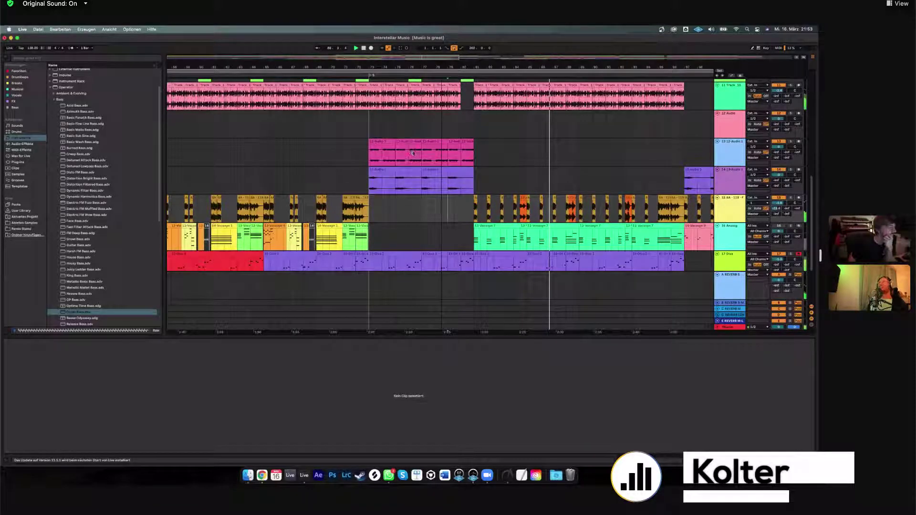
{"action": "scroll", "coordinate": [555, 209], "scroll_direction": "right", "scroll_amount": 10}
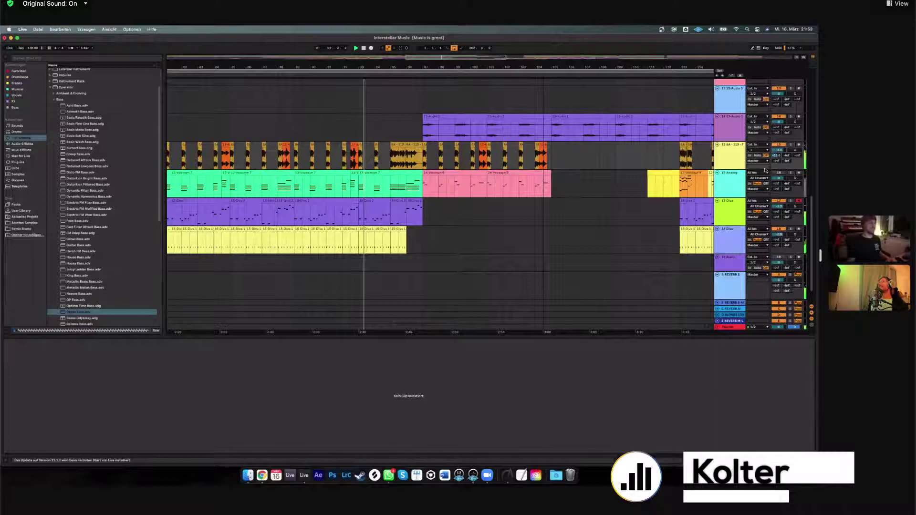
{"action": "key", "text": "w"}
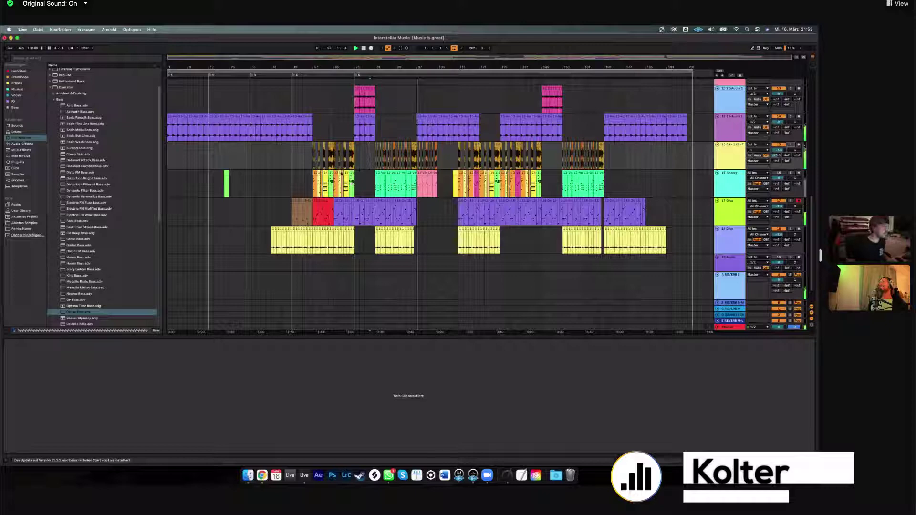
{"action": "key", "text": "plus"}
{"action": "key", "text": "plus"}
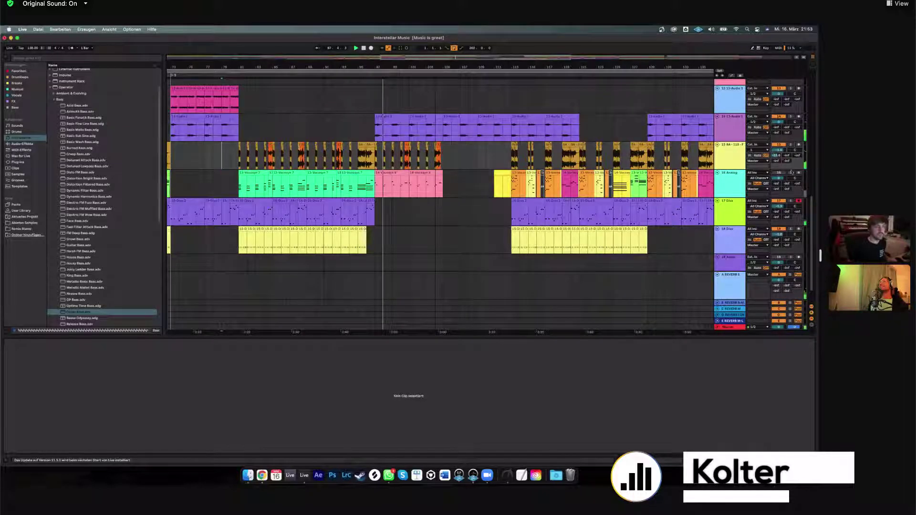
{"action": "key", "text": "plus"}
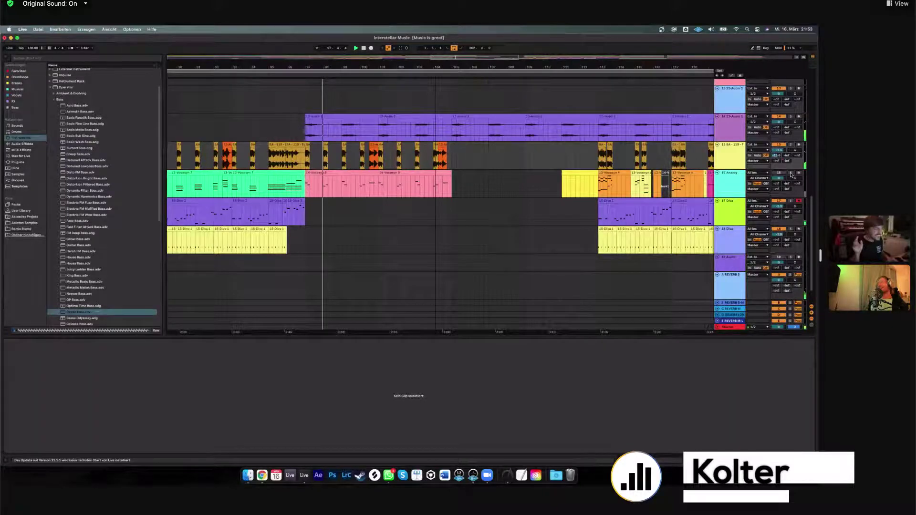
{"action": "key", "text": "plus"}
Audition the chopped vocal on track 15 soloed from about bar 96, and play the full mix from about bar 97.
{"action": "left_click", "coordinate": [789, 144]}
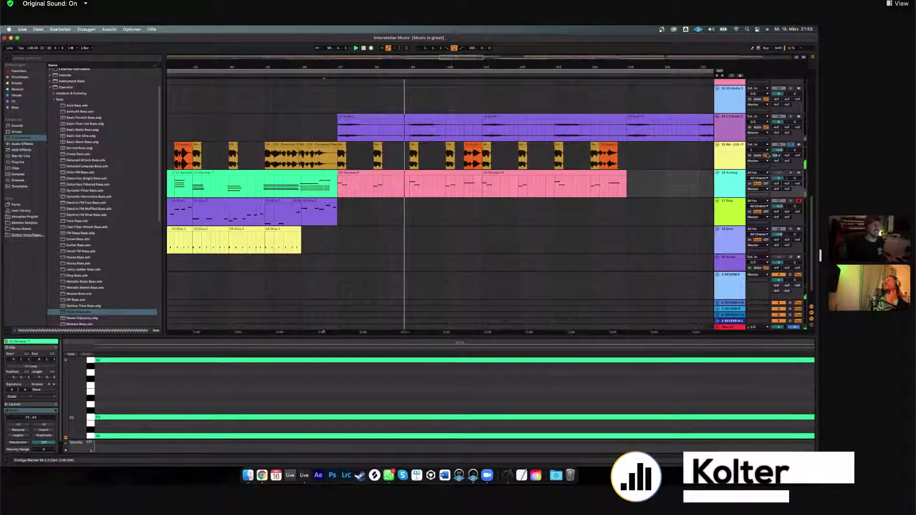
{"action": "left_click", "coordinate": [450, 153]}
{"action": "key", "text": "space"}
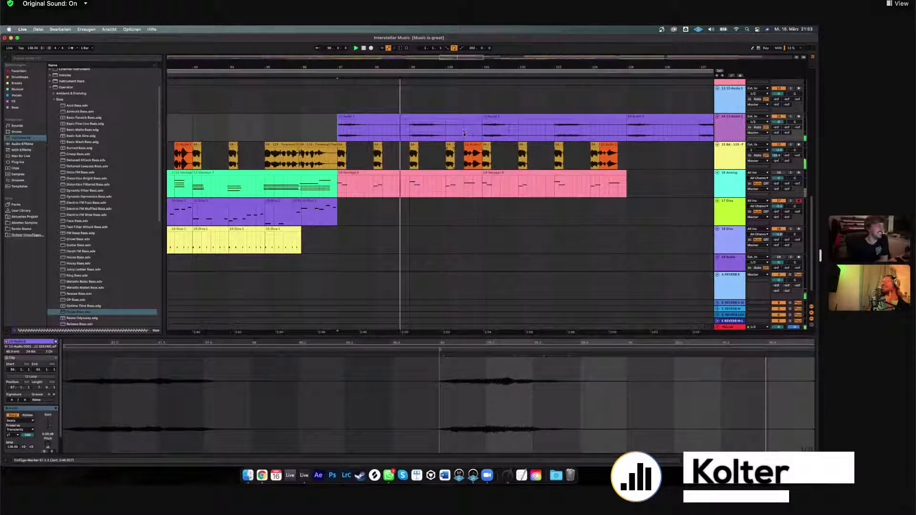
{"action": "scroll", "coordinate": [459, 128], "scroll_direction": "right", "scroll_amount": 3}
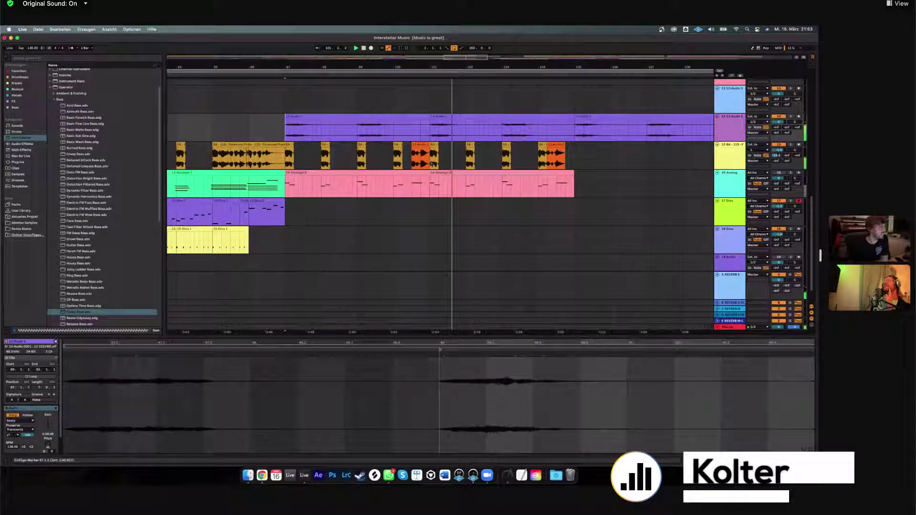
{"action": "key", "text": "minus"}
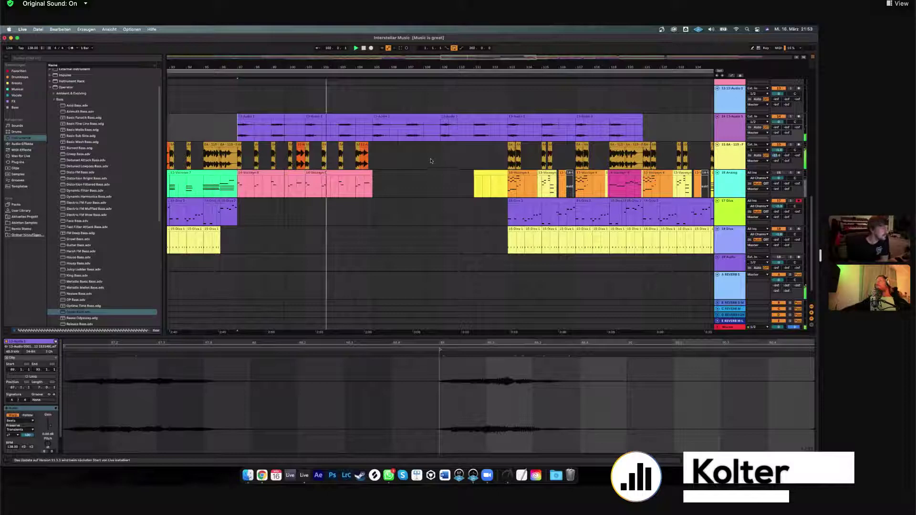
Check where the drum layers drop out before bar 113, delete the empty yellow clip at bars 111 to 113 on track 16, and stop playback.
{"action": "scroll", "coordinate": [479, 171], "scroll_direction": "up", "scroll_amount": 10}
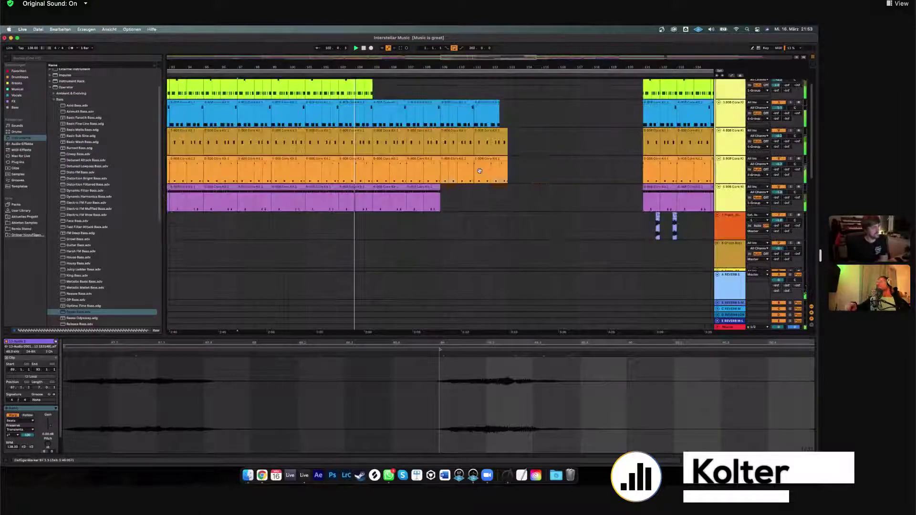
{"action": "scroll", "coordinate": [425, 161], "scroll_direction": "down", "scroll_amount": 10}
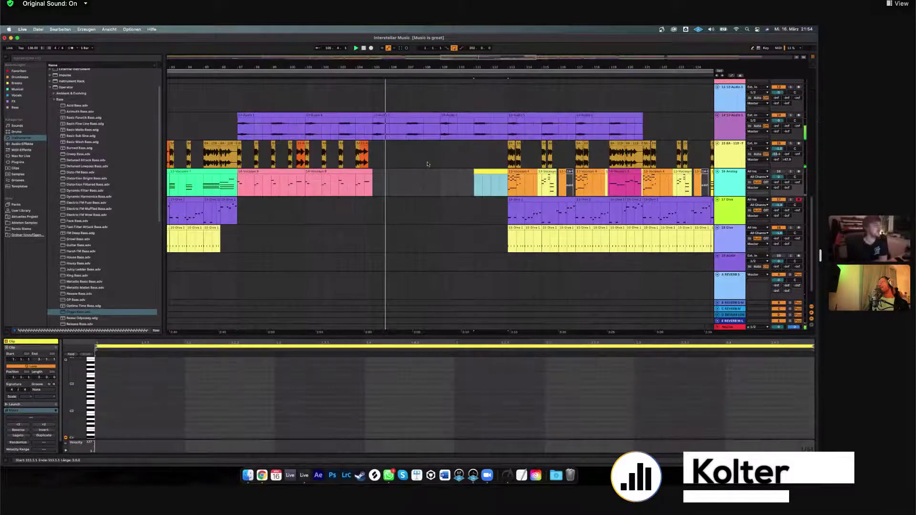
{"action": "left_click", "coordinate": [424, 160]}
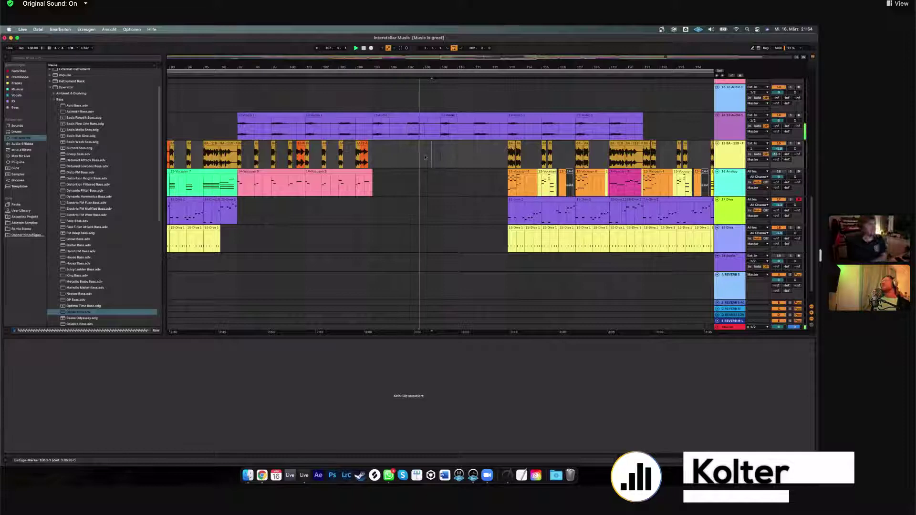
{"action": "scroll", "coordinate": [437, 145], "scroll_direction": "down", "scroll_amount": 2}
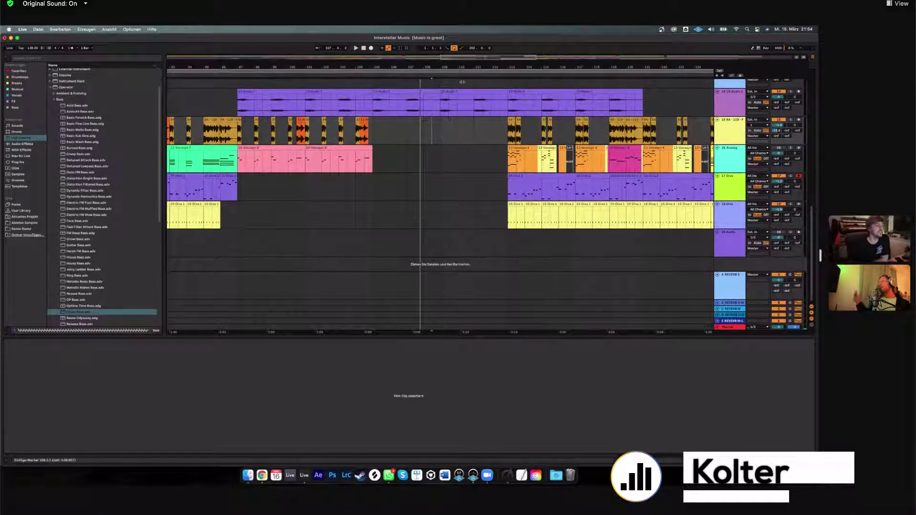
View the arrangement from about bar 50 onward and show the notes of the orange clip at bar 113 on track 16.
{"action": "scroll", "coordinate": [442, 139], "scroll_direction": "down", "scroll_amount": 1}
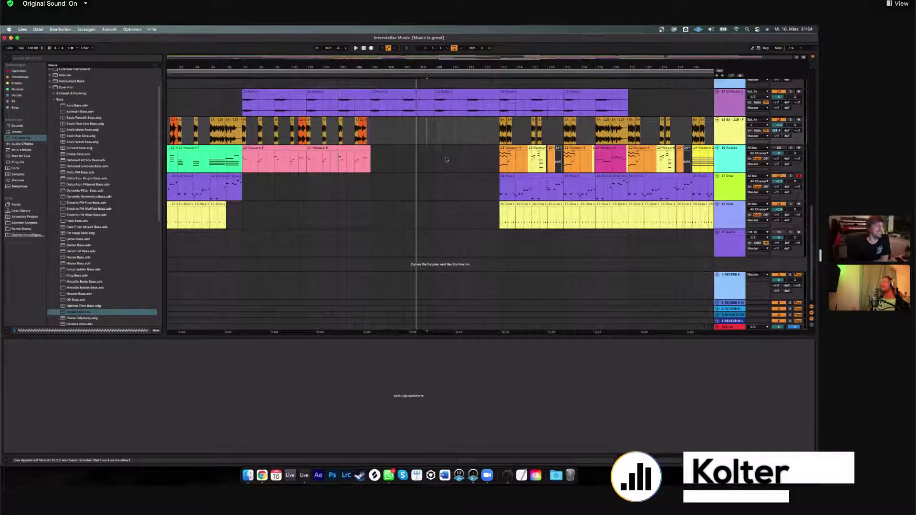
{"action": "scroll", "coordinate": [447, 162], "scroll_direction": "down", "scroll_amount": 3}
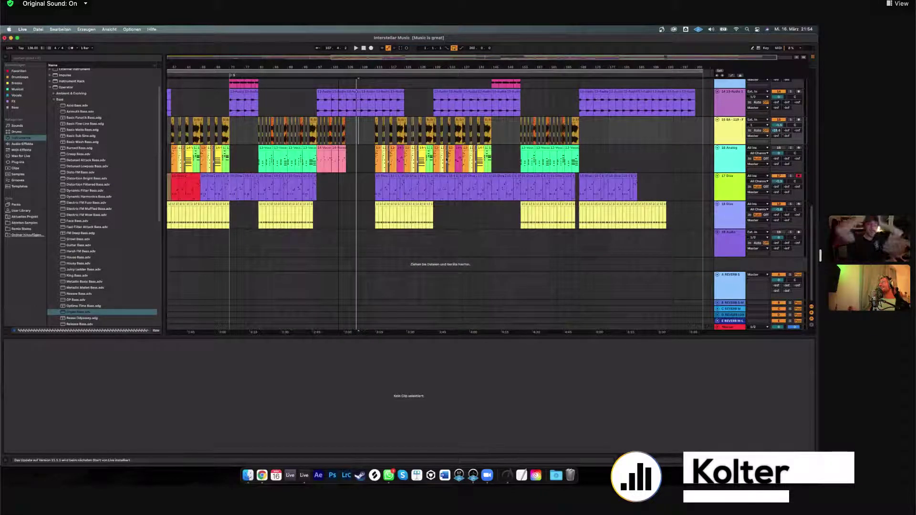
{"action": "scroll", "coordinate": [438, 191], "scroll_direction": "left", "scroll_amount": 2}
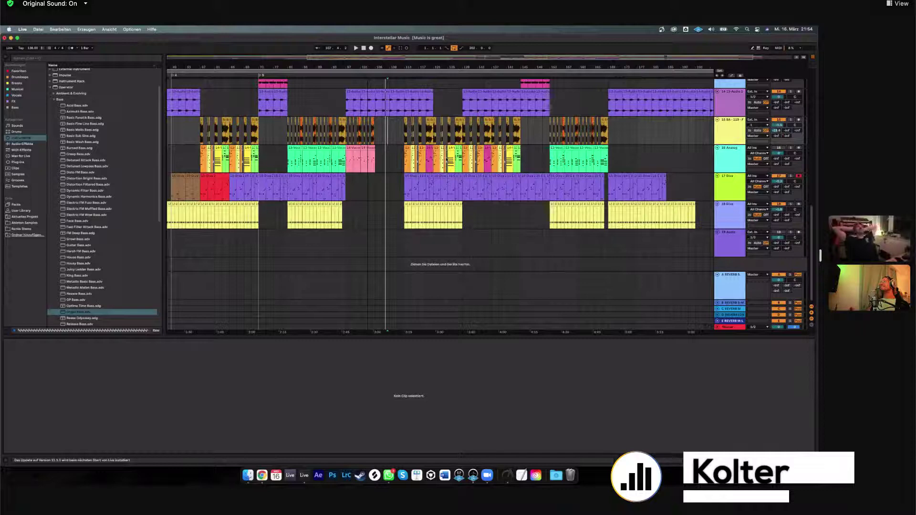
{"action": "scroll", "coordinate": [446, 160], "scroll_direction": "up", "scroll_amount": 1}
{"action": "left_click", "coordinate": [446, 160]}
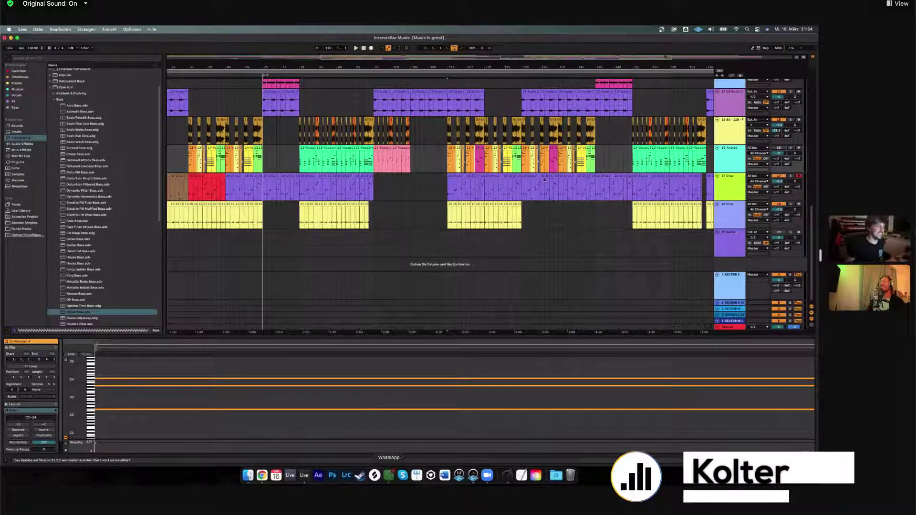
Switch to WhatsApp and close its window.
{"action": "left_click", "coordinate": [388, 475]}
{"action": "key", "text": "super+w"}
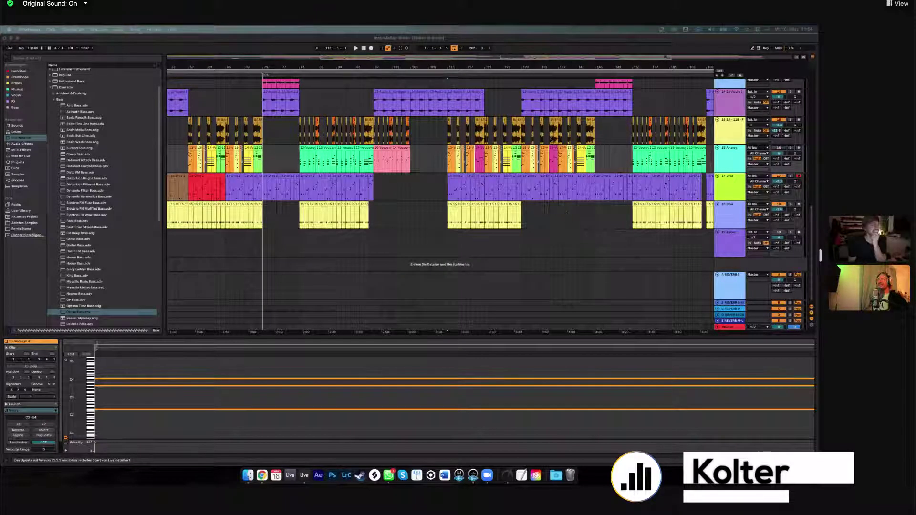
Show the notes of the pink clip near bar 119 on track 16, examine the surrounding passage up close, and view the whole arrangement.
{"action": "left_click", "coordinate": [476, 162]}
{"action": "left_click", "coordinate": [477, 148]}
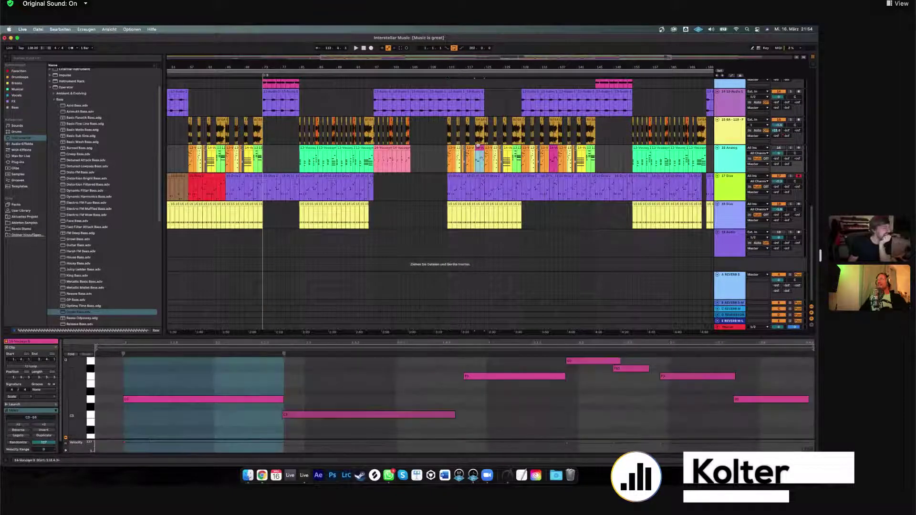
{"action": "key", "text": "plus"}
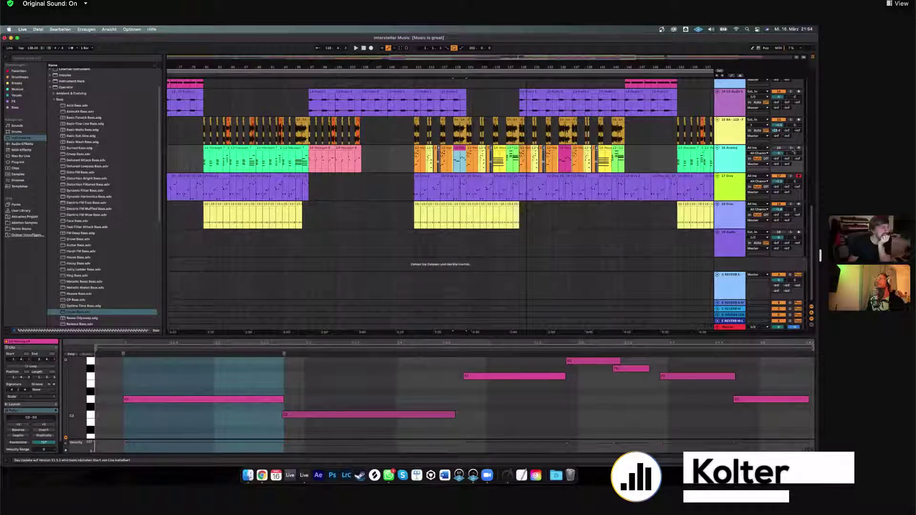
{"action": "key", "text": "plus"}
{"action": "key", "text": "plus"}
{"action": "left_click", "coordinate": [496, 59]}
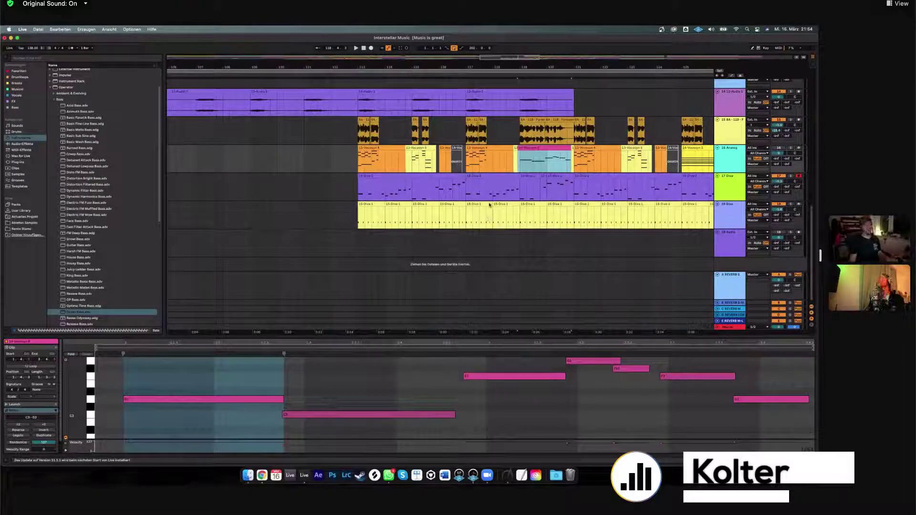
{"action": "key", "text": "minus"}
{"action": "key", "text": "minus"}
{"action": "key", "text": "minus"}
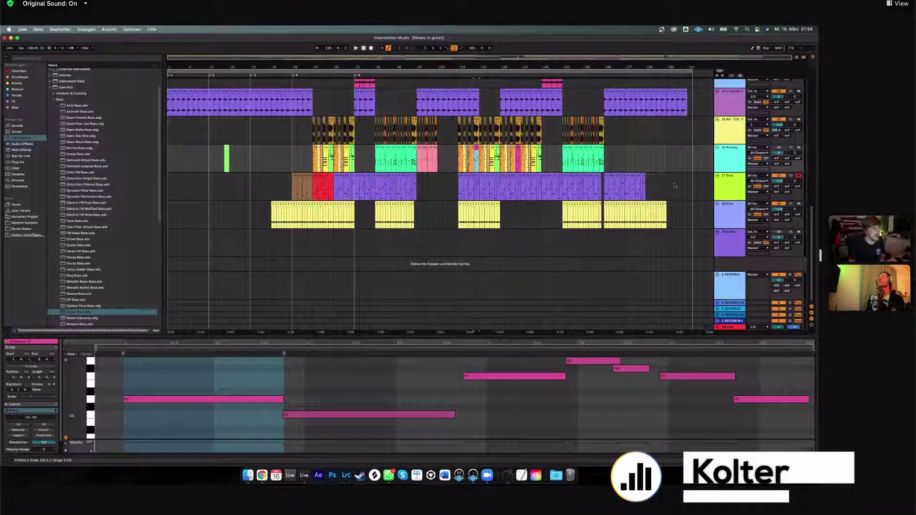
Examine the tracks upward from the Diva track and unfold the drum group's tracks to view the drum layers.
{"action": "scroll", "coordinate": [731, 206], "scroll_direction": "up", "scroll_amount": 4}
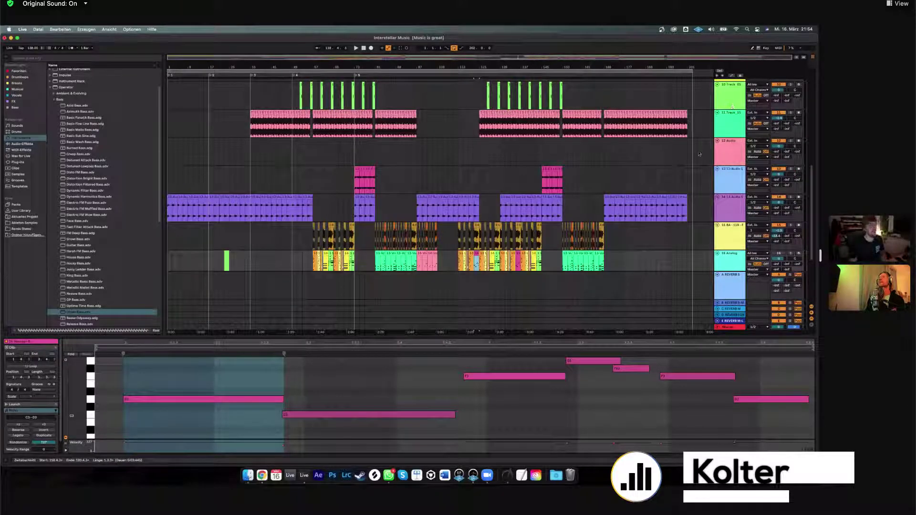
{"action": "scroll", "coordinate": [708, 180], "scroll_direction": "up", "scroll_amount": 2}
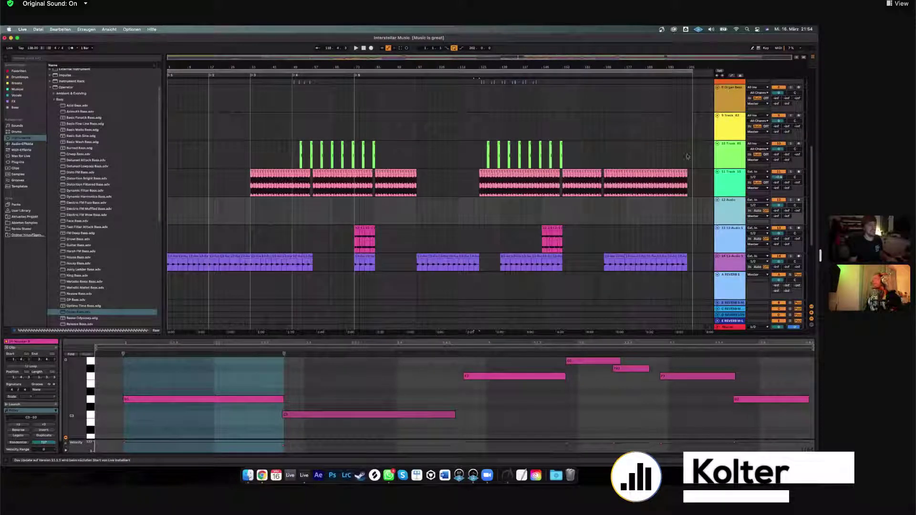
{"action": "scroll", "coordinate": [718, 83], "scroll_direction": "up", "scroll_amount": 2}
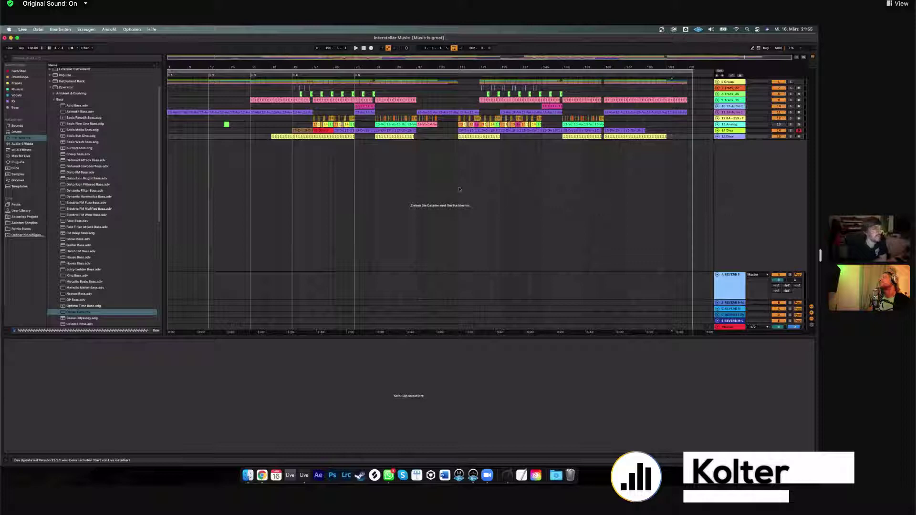
{"action": "key", "text": "Right"}
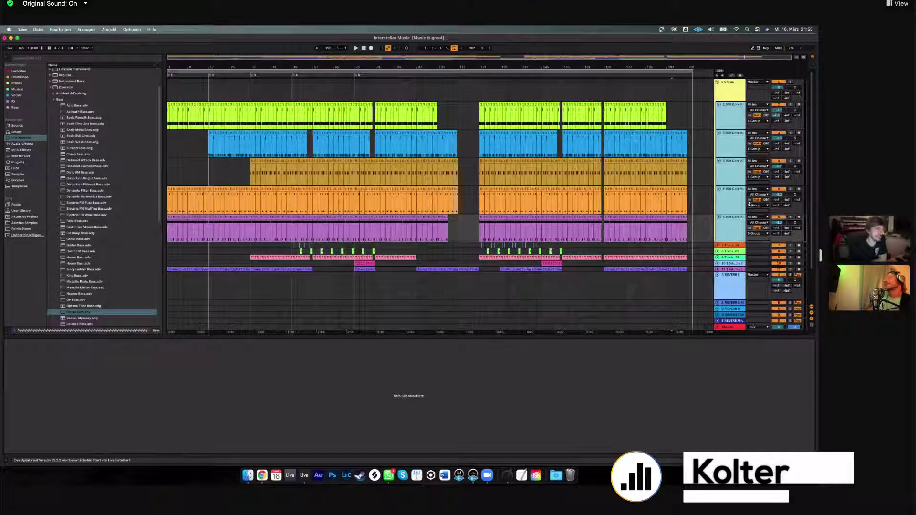
Show the combined notes of the Analog track's clips from bar 113 to about bar 145.
{"action": "left_click", "coordinate": [541, 183]}
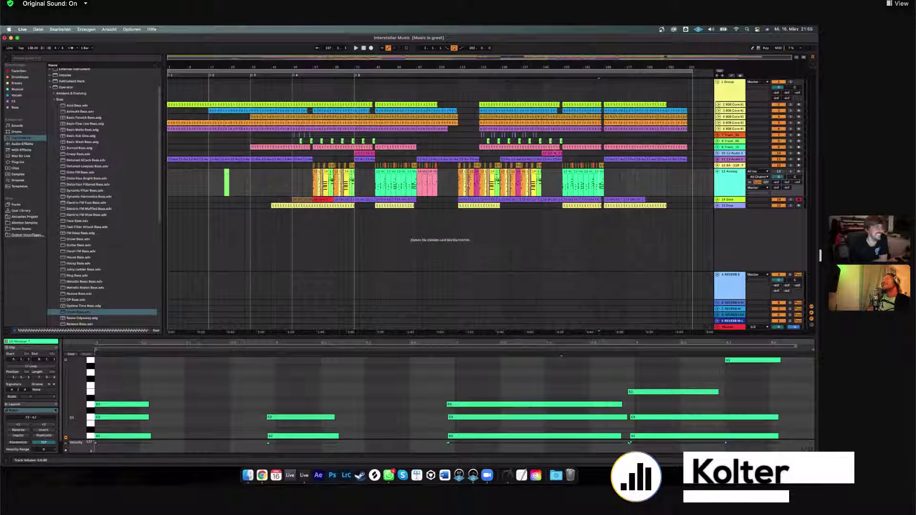
{"action": "key", "text": "Left"}
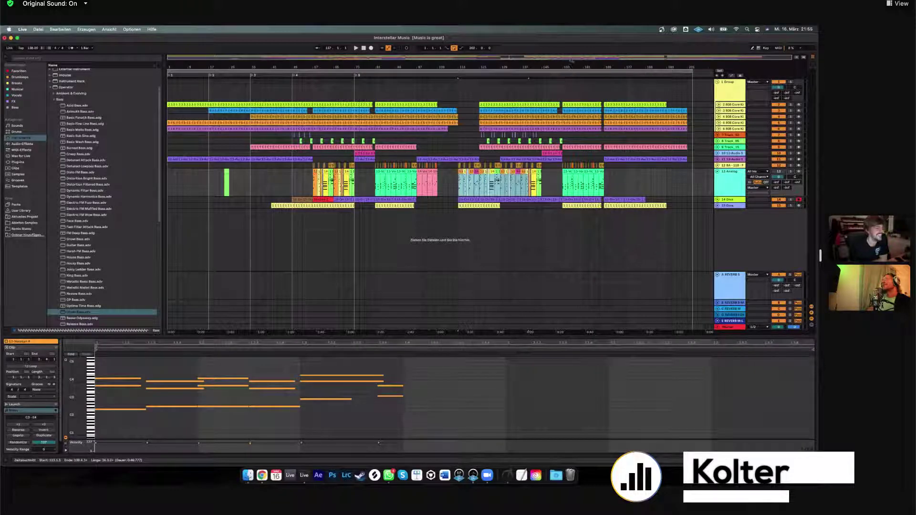
{"action": "key", "text": "super+a"}
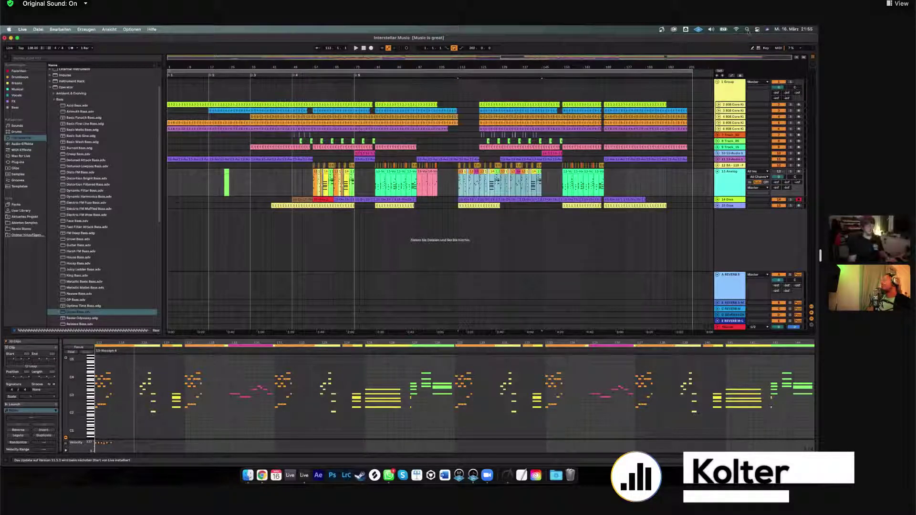
Search the computer for "electro ghetto" and open the Electro Ghetto Funk set.
{"action": "key", "text": "z"}
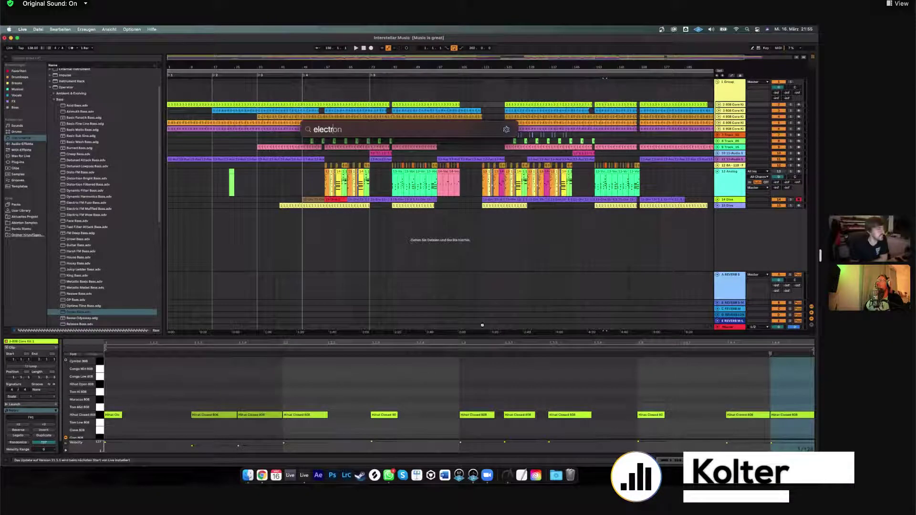
{"action": "type", "text": "o ghetto"}
{"action": "key", "text": "Return"}
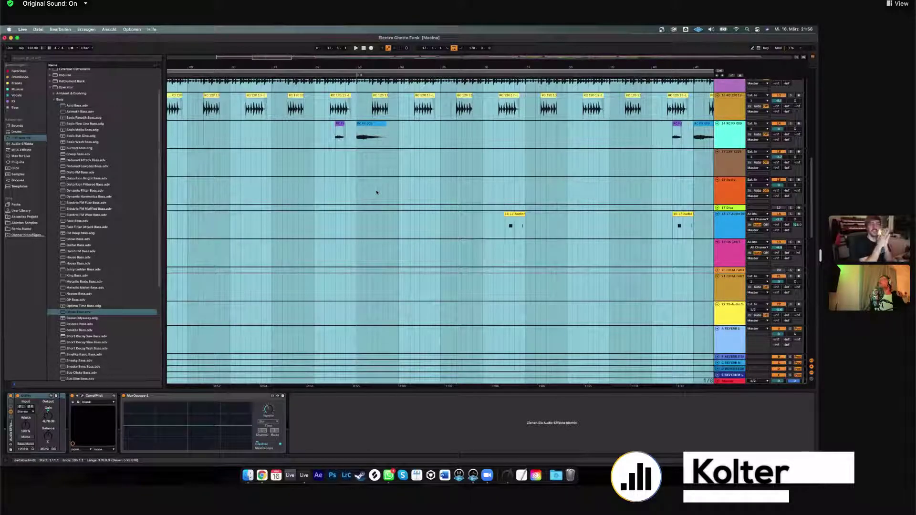
View the full arrangement from the first drum tracks downward, marking positions at bars 49 and 177 along the way.
{"action": "scroll", "coordinate": [376, 192], "scroll_direction": "up", "scroll_amount": 15}
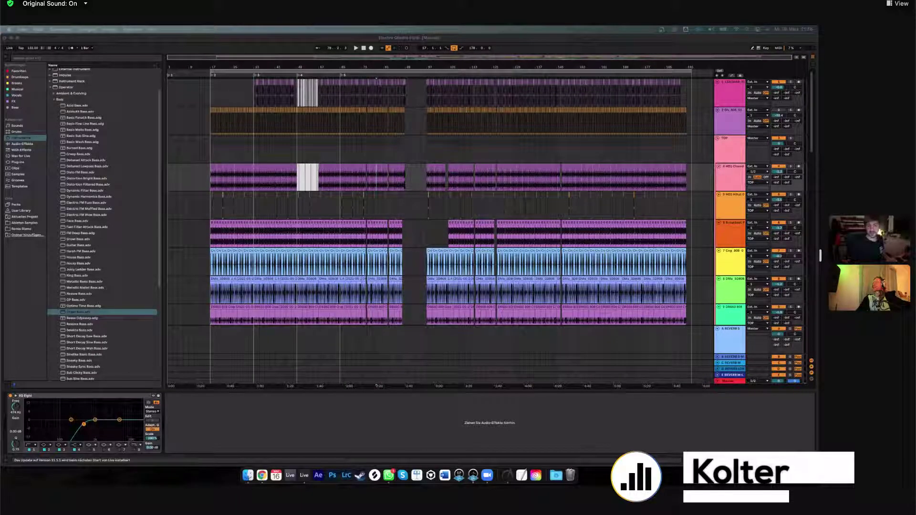
{"action": "left_click", "coordinate": [295, 148]}
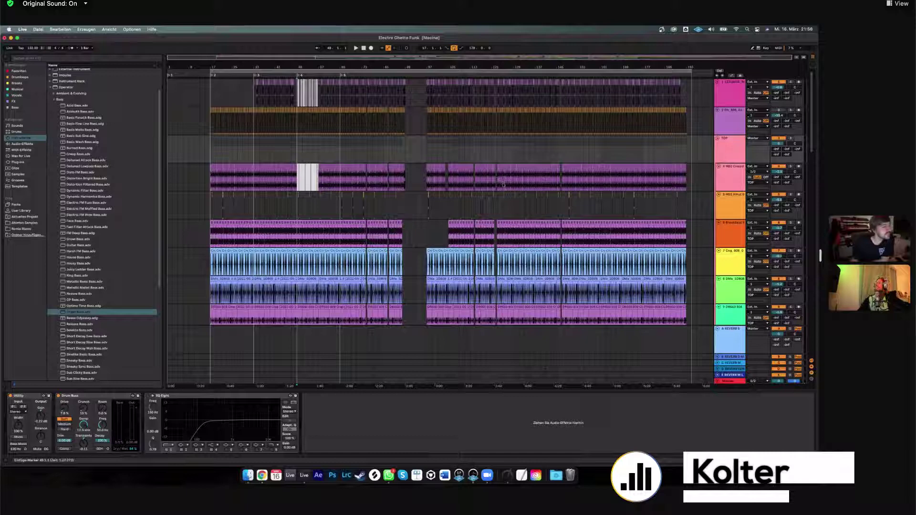
{"action": "key", "text": "End"}
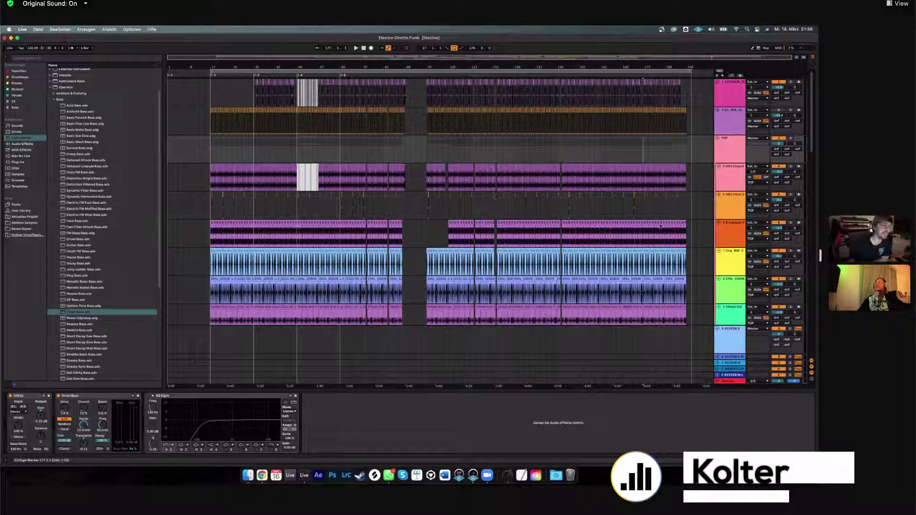
{"action": "scroll", "coordinate": [493, 210], "scroll_direction": "down", "scroll_amount": 3}
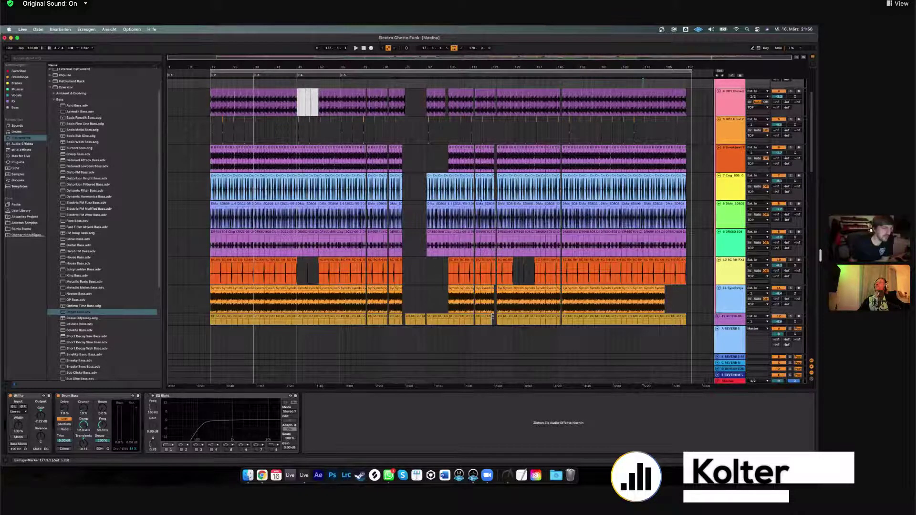
{"action": "scroll", "coordinate": [406, 253], "scroll_direction": "down", "scroll_amount": 5}
Unfold the Diva track and select its bars 89 to 105.
{"action": "left_click", "coordinate": [491, 224]}
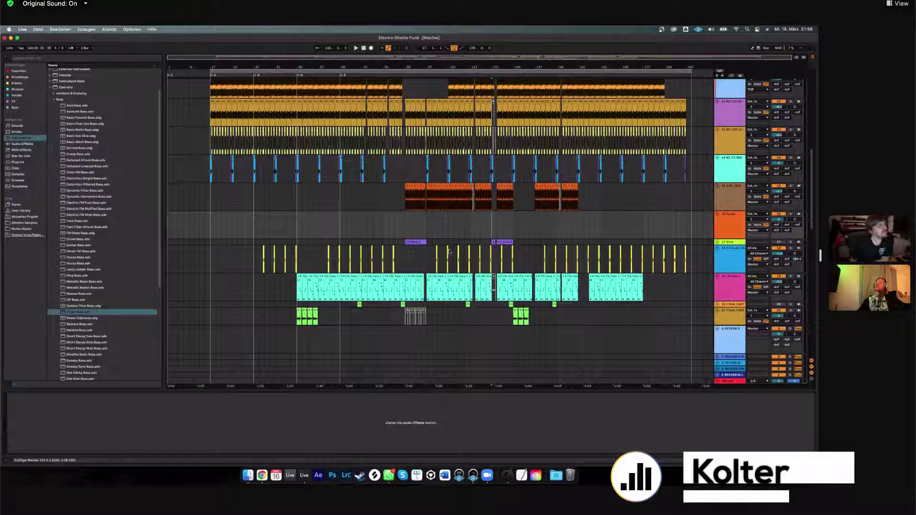
{"action": "key", "text": "u"}
{"action": "left_click_drag", "start_coordinate": [404, 255], "coordinate": [423, 256]}
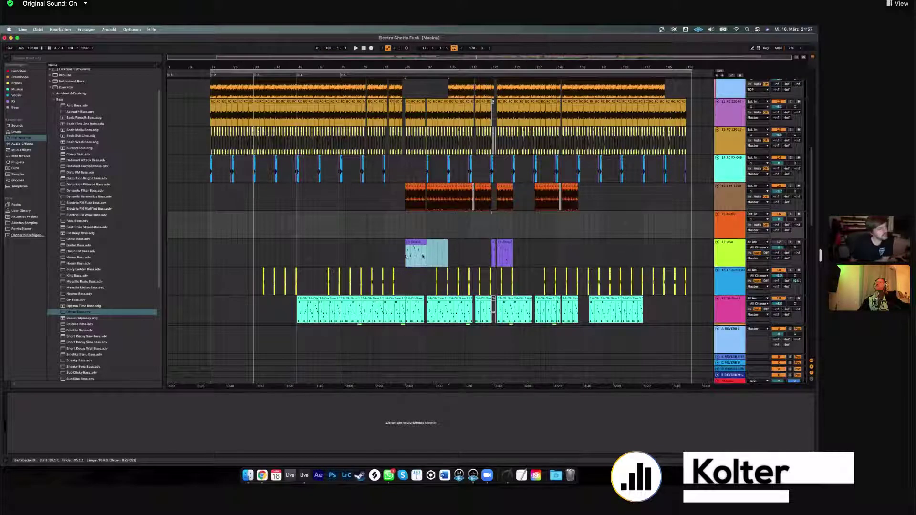
{"action": "left_click", "coordinate": [452, 257], "text": "shift"}
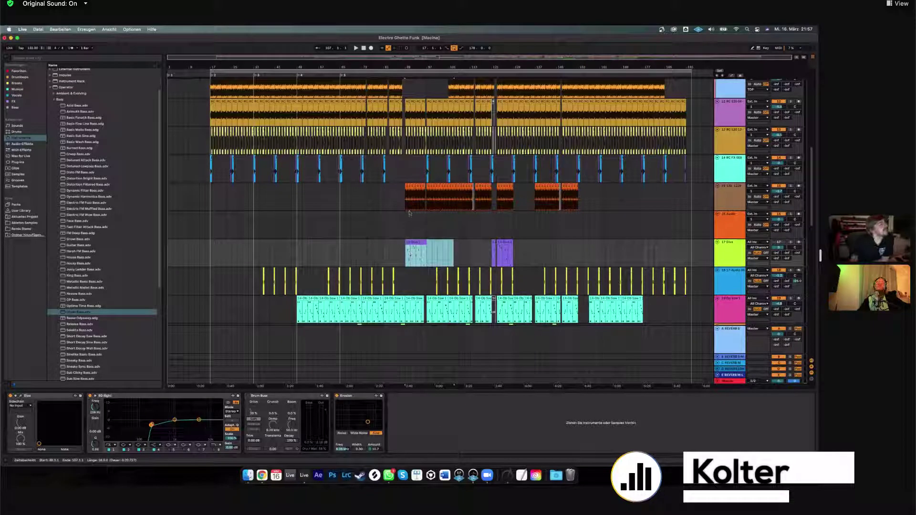
{"action": "key", "text": "shift+Left"}
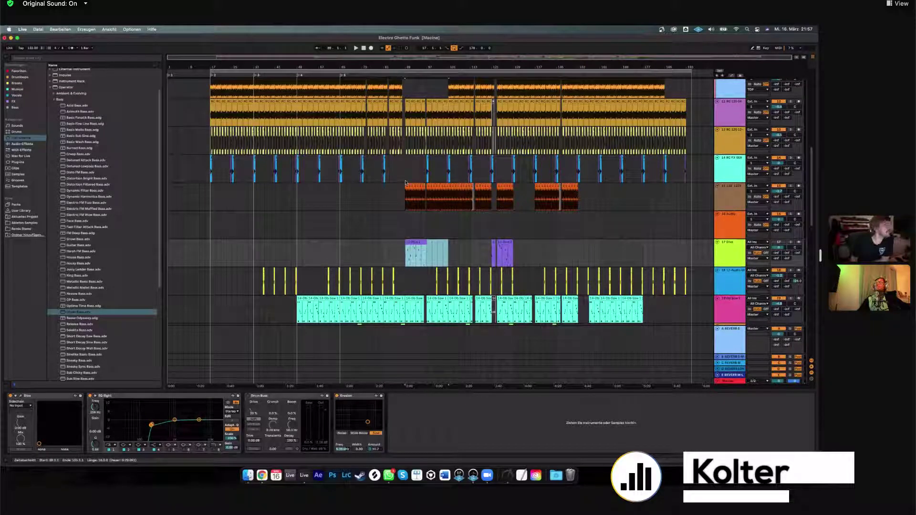
Check where the drum layers drop out, placing the insert marker at bar 89 on the first track.
{"action": "scroll", "coordinate": [405, 177], "scroll_direction": "up", "scroll_amount": 8}
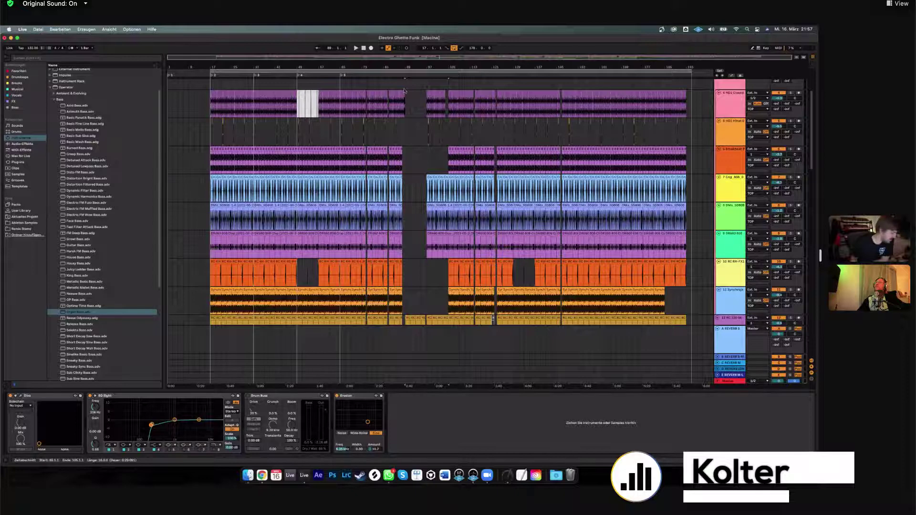
{"action": "scroll", "coordinate": [404, 91], "scroll_direction": "up", "scroll_amount": 3}
{"action": "left_click", "coordinate": [404, 91]}
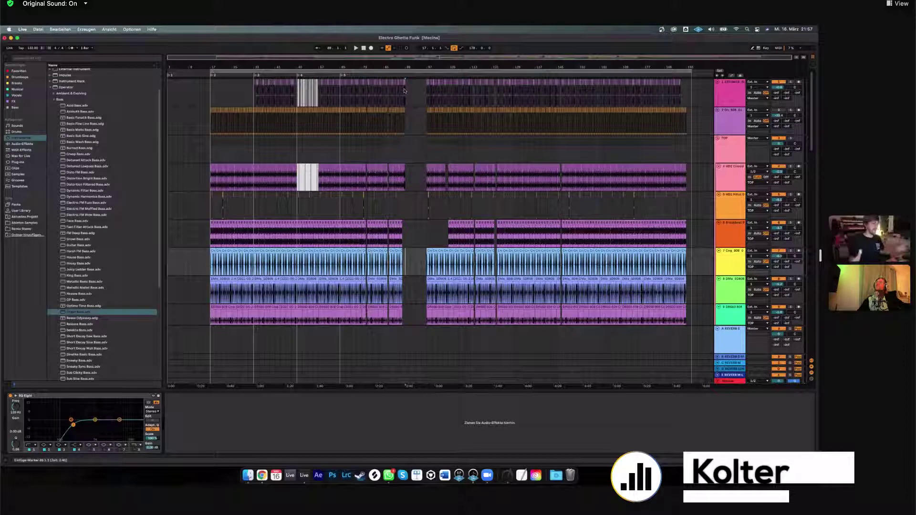
{"action": "left_click", "coordinate": [404, 90]}
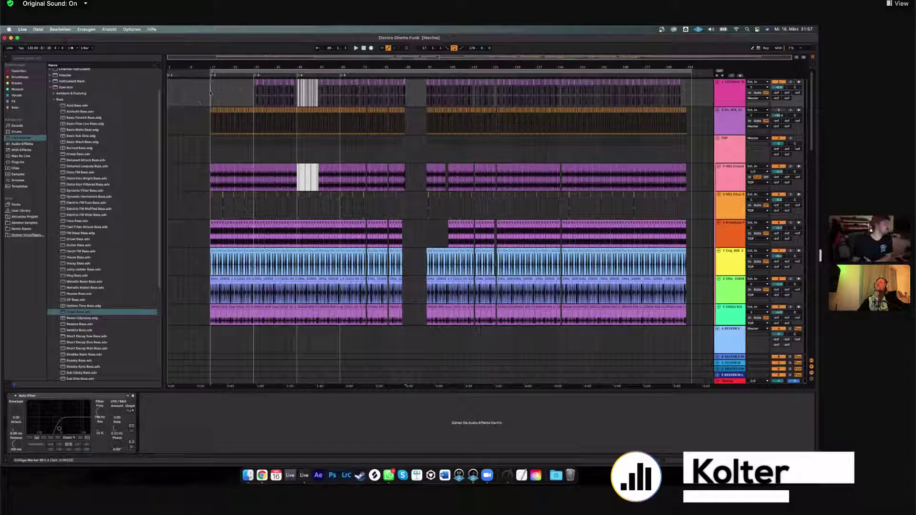
Select bars 17 to 49 across tracks 1 to 8 to show the opening section, and clear the selection.
{"action": "left_click_drag", "start_coordinate": [211, 86], "coordinate": [297, 292]}
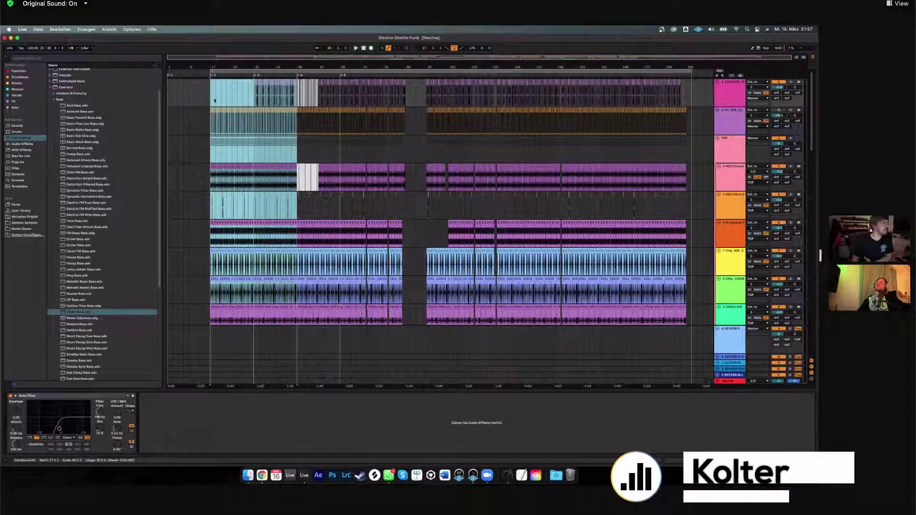
{"action": "left_click", "coordinate": [297, 297]}
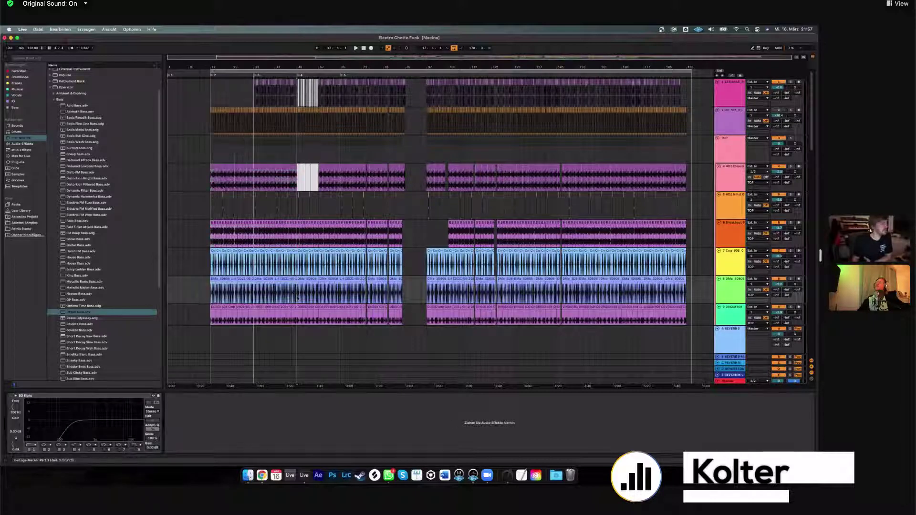
{"action": "left_click", "coordinate": [211, 89], "text": "shift"}
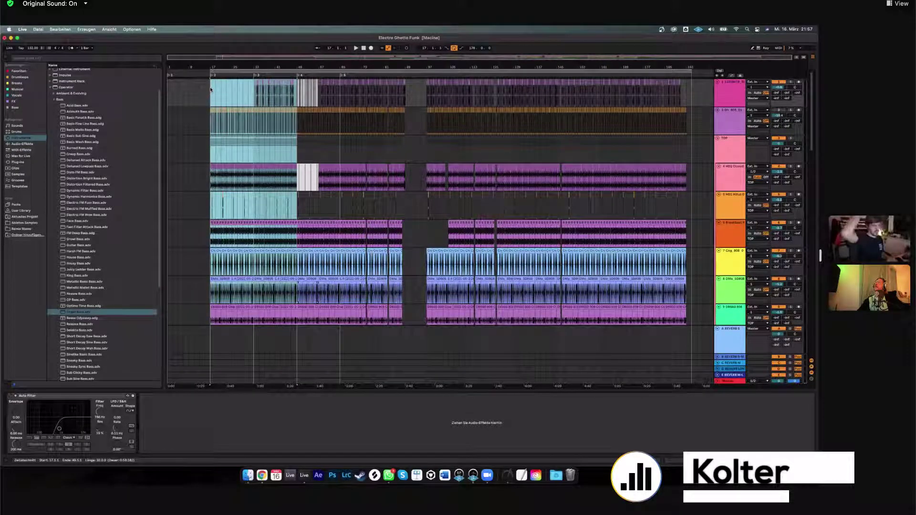
{"action": "key", "text": "Left"}
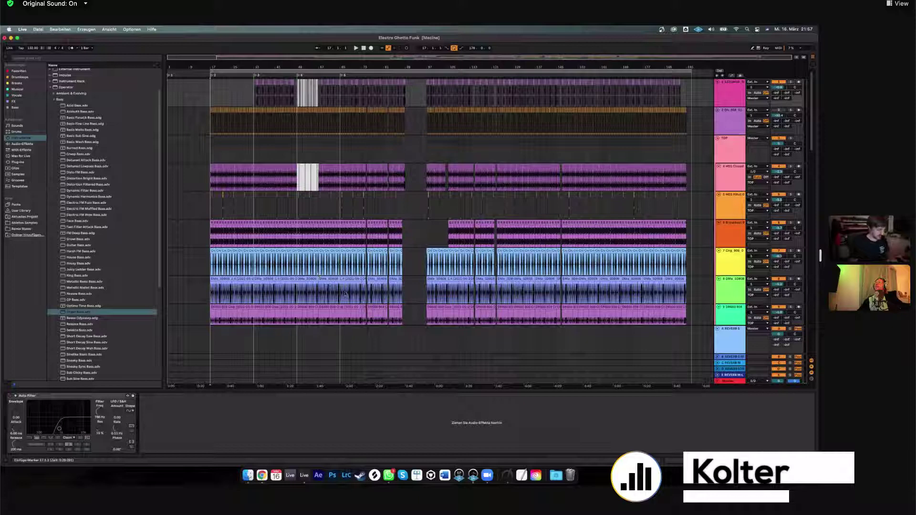
Deactivate the clips in bars 17 to 33 on tracks 6, 7 and 8, and place the insert marker at bar 17 on track 5.
{"action": "left_click", "coordinate": [329, 237]}
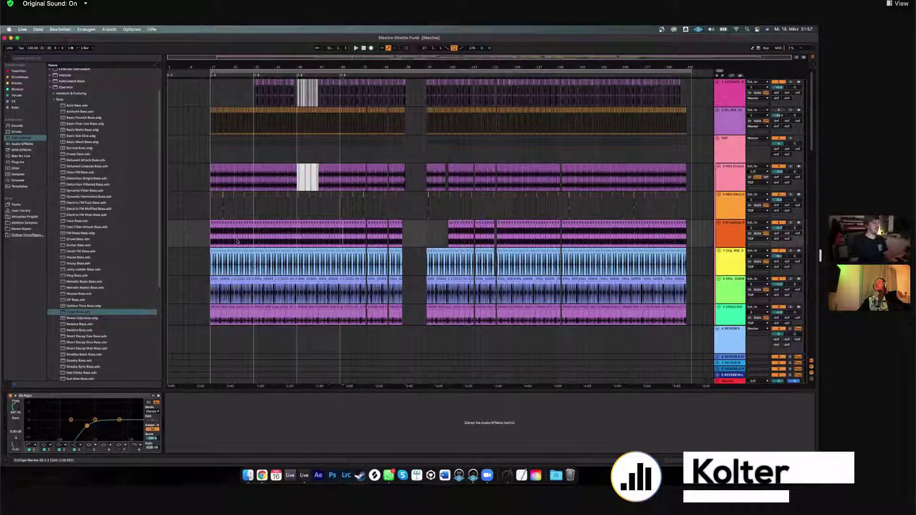
{"action": "left_click_drag", "start_coordinate": [211, 236], "coordinate": [253, 236]}
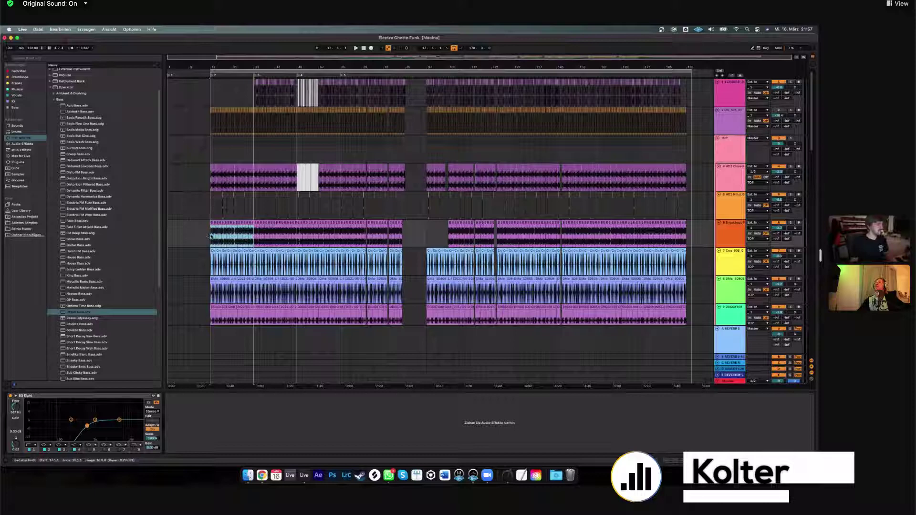
{"action": "key", "text": "Delete"}
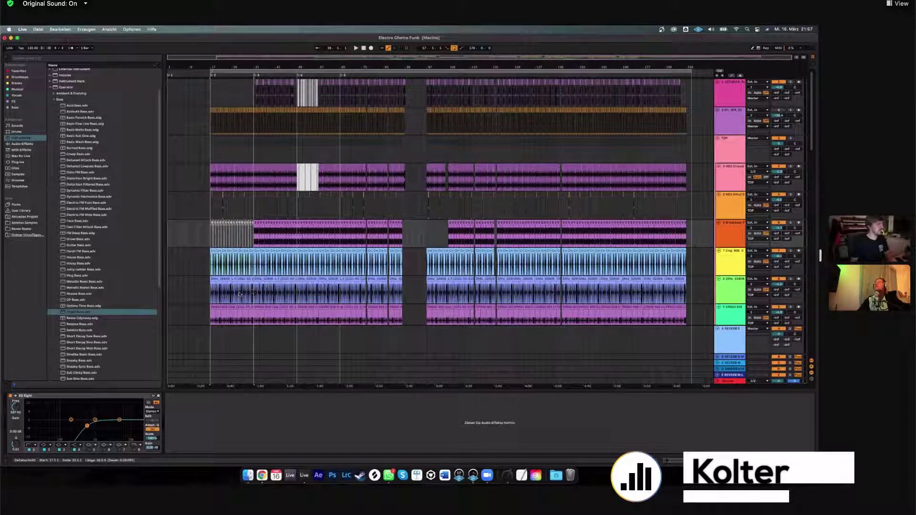
{"action": "key", "text": "Down"}
{"action": "key", "text": "Delete"}
{"action": "key", "text": "Down"}
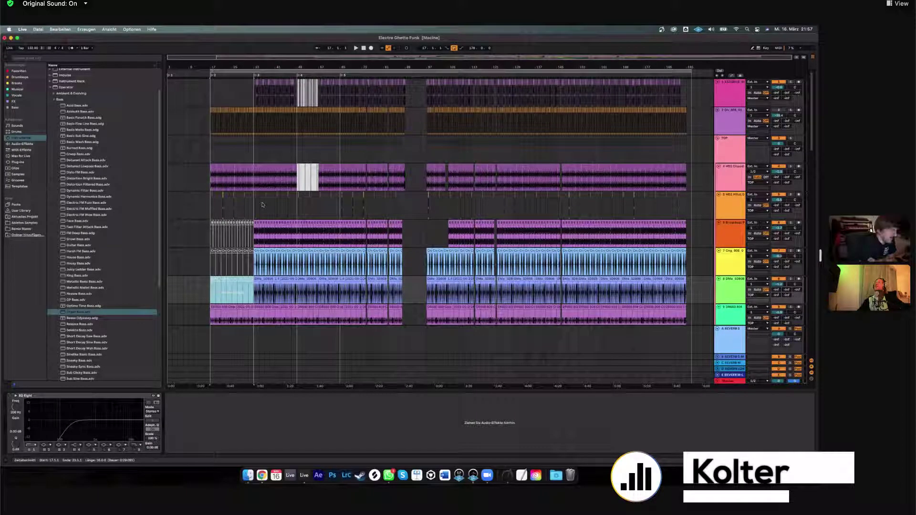
{"action": "key", "text": "0"}
{"action": "left_click", "coordinate": [211, 210]}
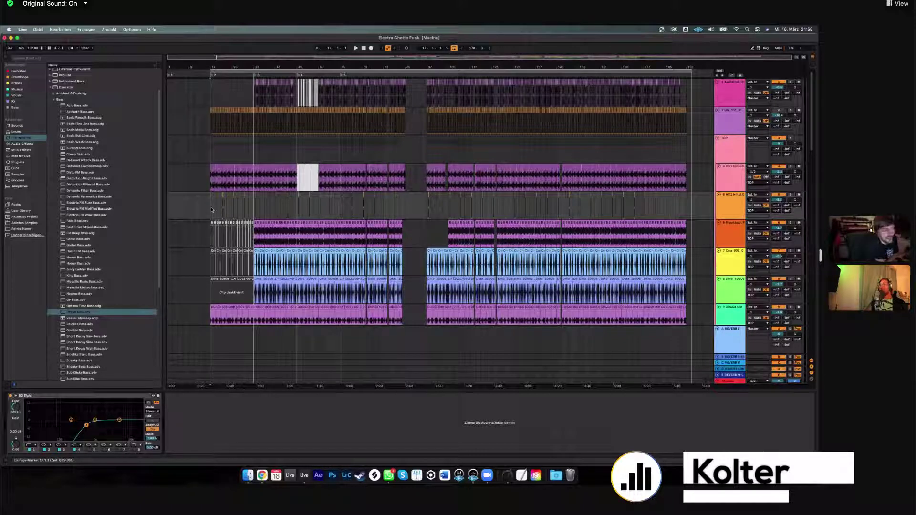
Mark the short passage just before bar 75 on track 6 to point out the drum break.
{"action": "left_click", "coordinate": [505, 237]}
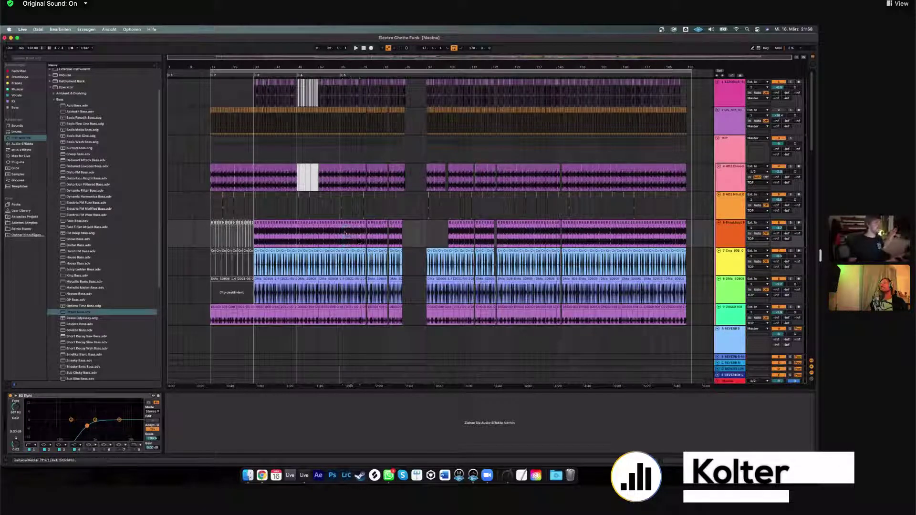
{"action": "left_click", "coordinate": [359, 233]}
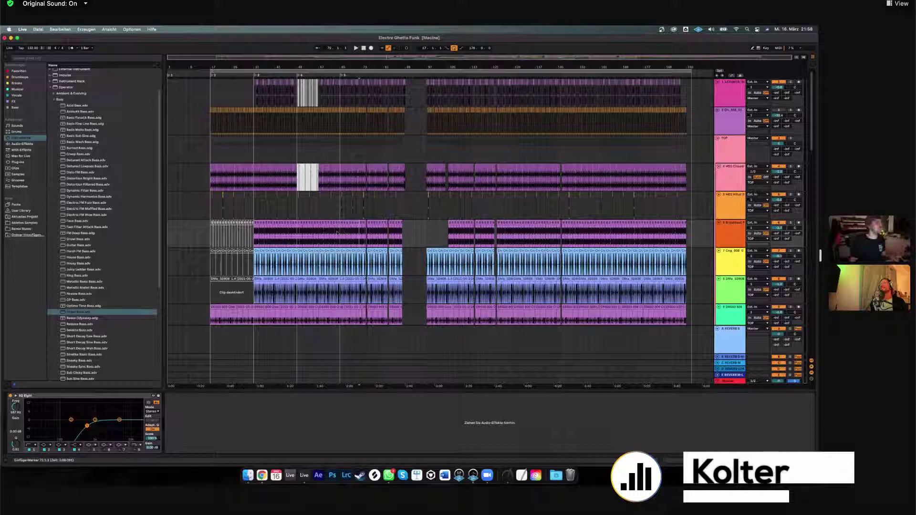
{"action": "left_click_drag", "start_coordinate": [361, 234], "coordinate": [367, 234]}
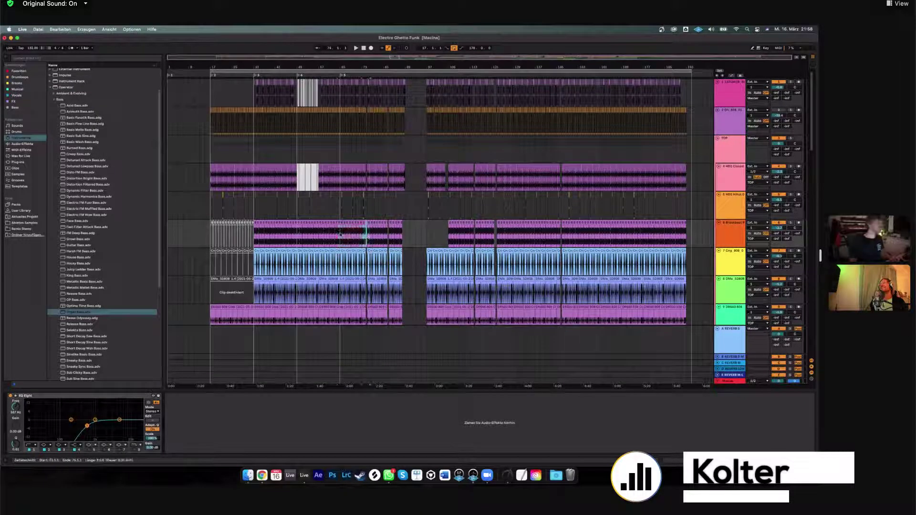
Select bars 57 to 65 on tracks 4 and 5.
{"action": "left_click", "coordinate": [340, 234]}
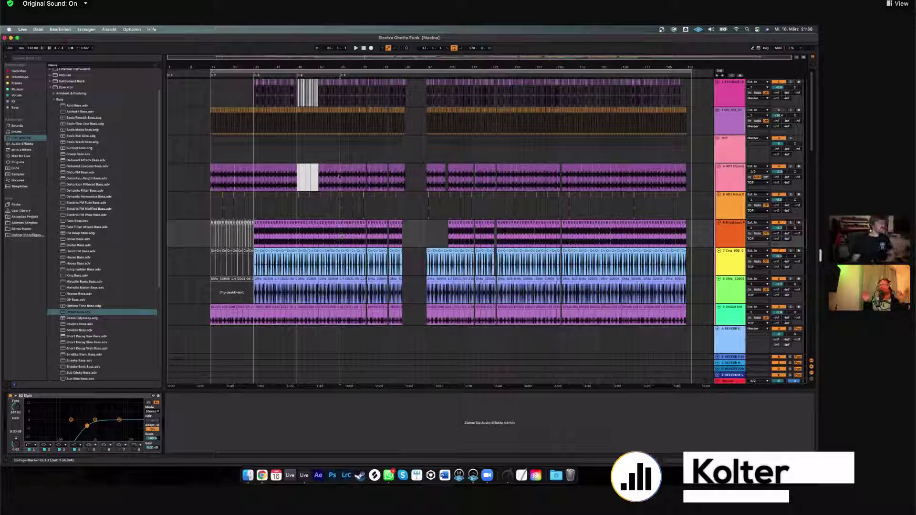
{"action": "left_click", "coordinate": [339, 177]}
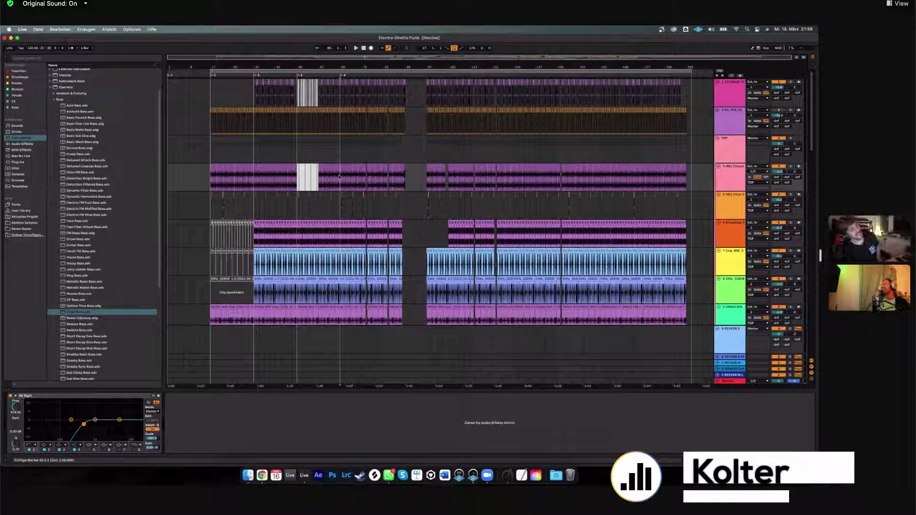
{"action": "left_click_drag", "start_coordinate": [341, 178], "coordinate": [317, 210]}
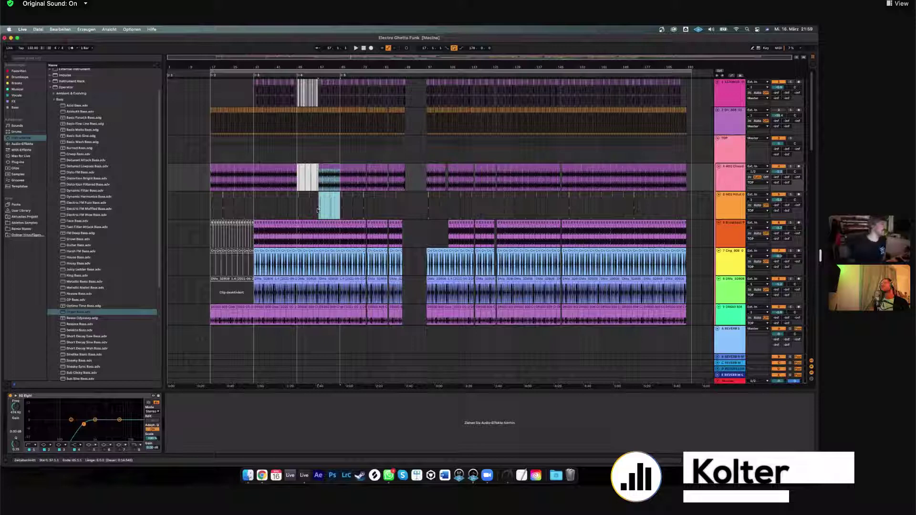
Try deactivating the clips from bar 57 to just past bar 65 on tracks 4 and 5, undo it, and clear the selection.
{"action": "left_click", "coordinate": [340, 178]}
{"action": "left_click", "coordinate": [325, 213]}
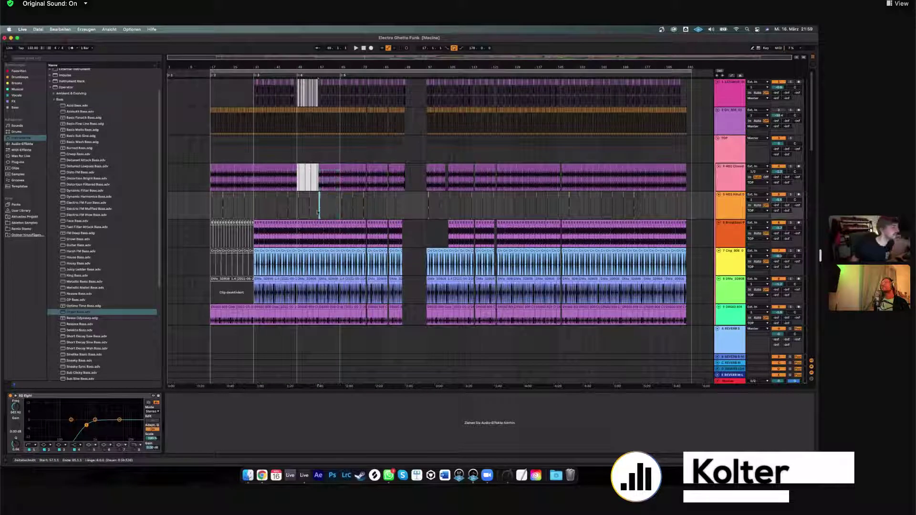
{"action": "left_click_drag", "start_coordinate": [340, 175], "coordinate": [342, 175]}
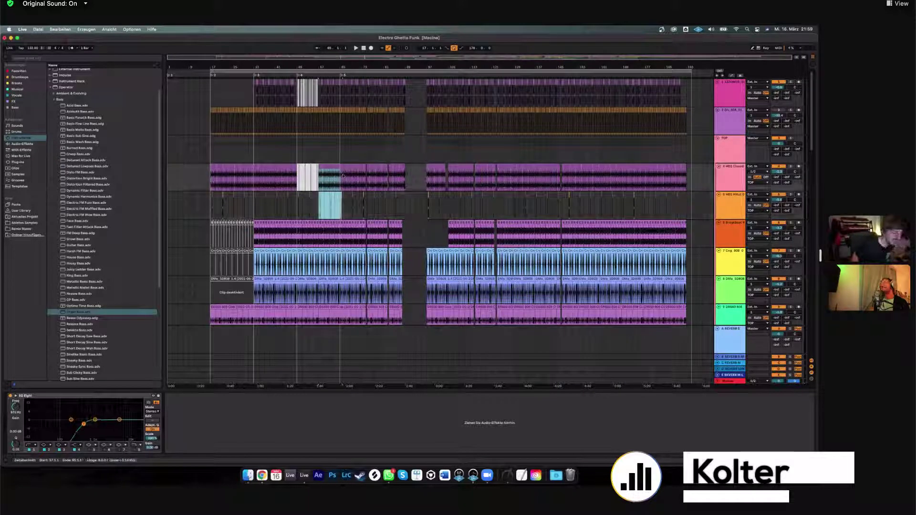
{"action": "key", "text": "0"}
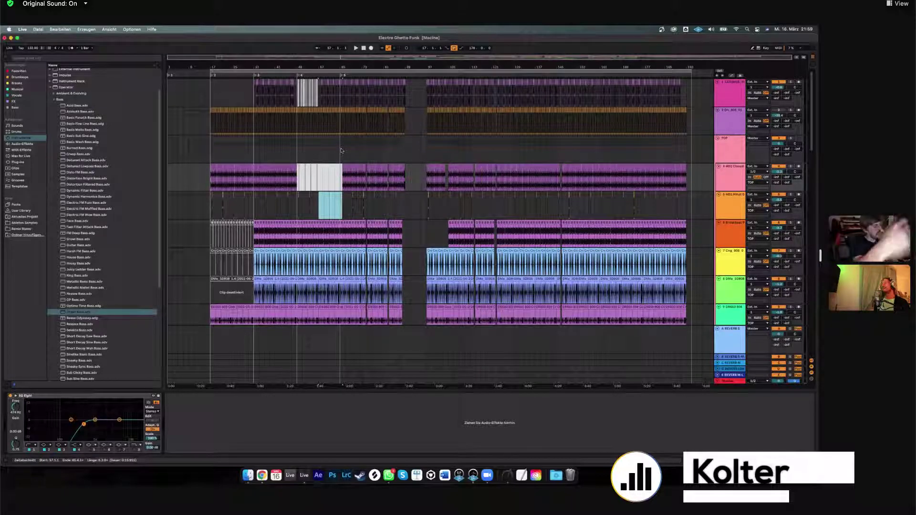
{"action": "key", "text": "super+z"}
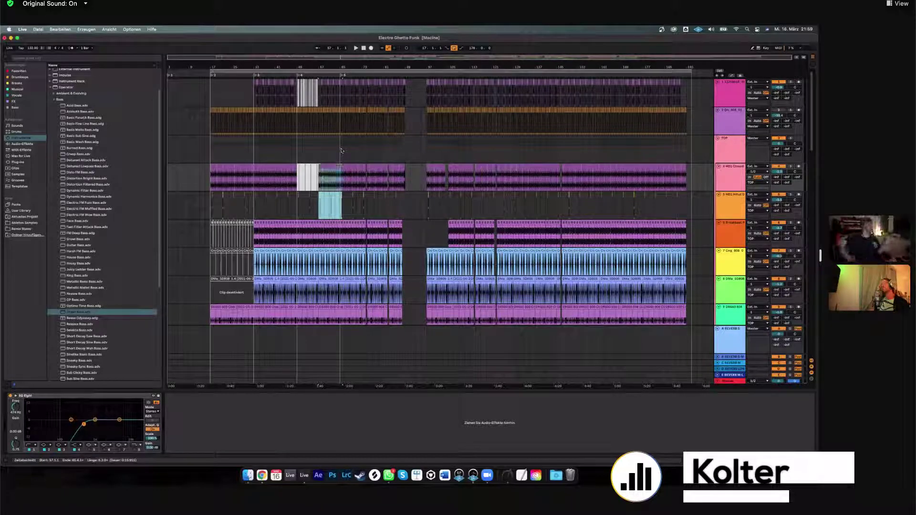
{"action": "left_click", "coordinate": [341, 148]}
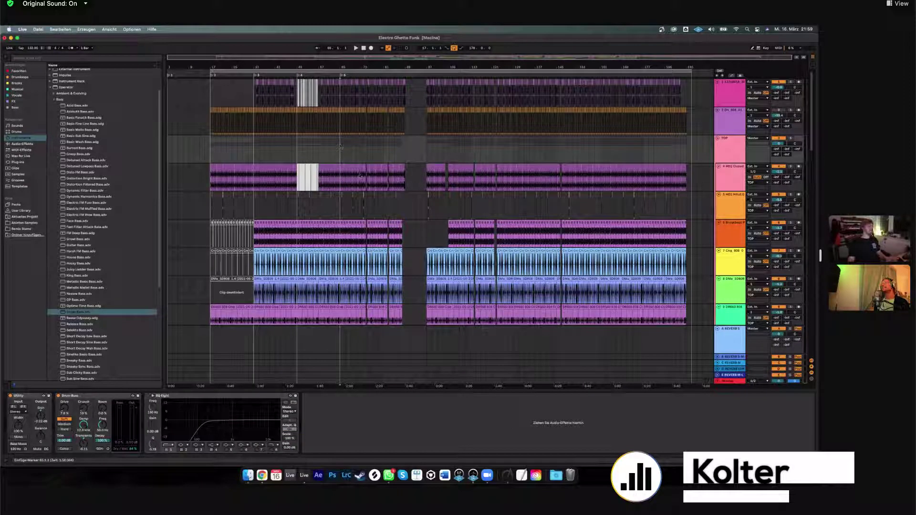
Select bars 65 to 75 from the TOP group down to track 9 to show the section before the break, and clear the selection.
{"action": "left_click_drag", "start_coordinate": [341, 147], "coordinate": [368, 216]}
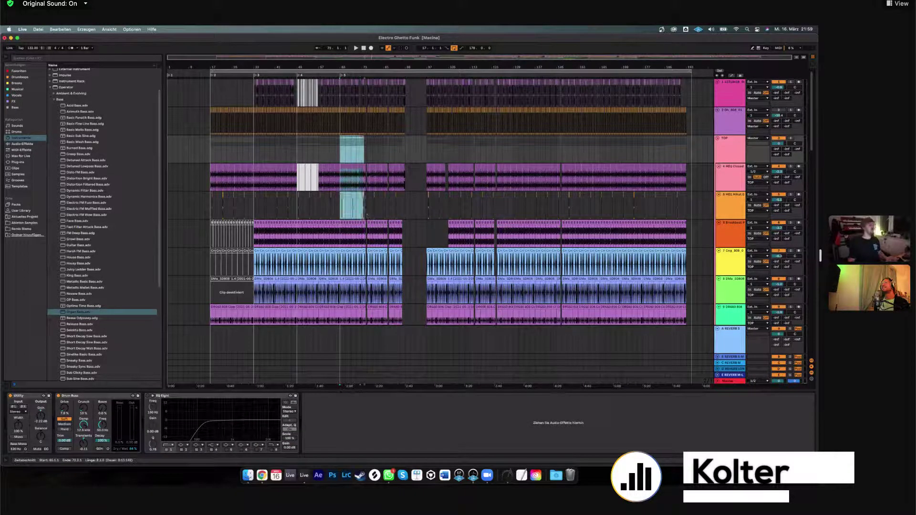
{"action": "left_click", "coordinate": [366, 215]}
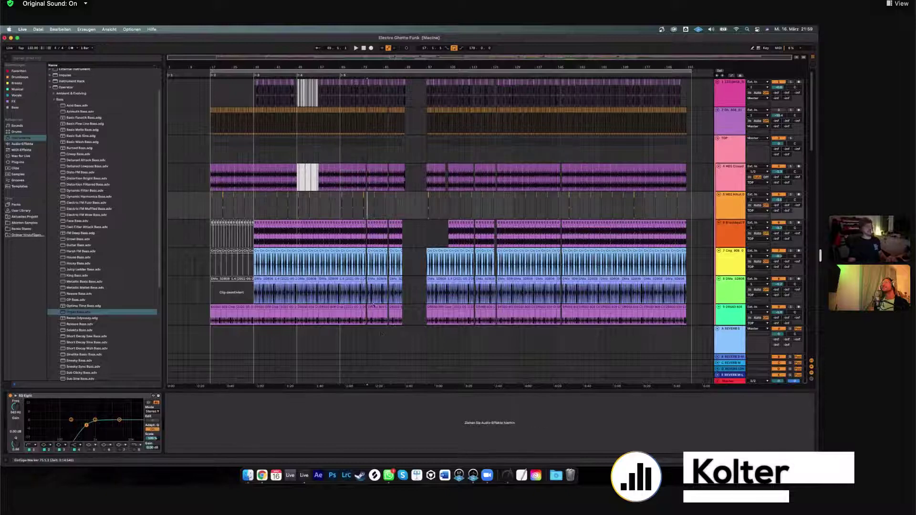
{"action": "left_click", "coordinate": [368, 314], "text": "shift"}
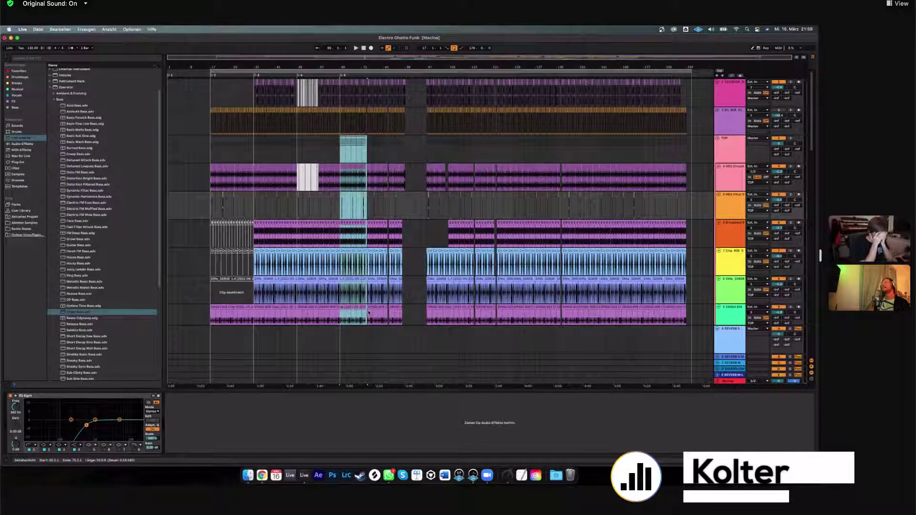
{"action": "left_click", "coordinate": [369, 312]}
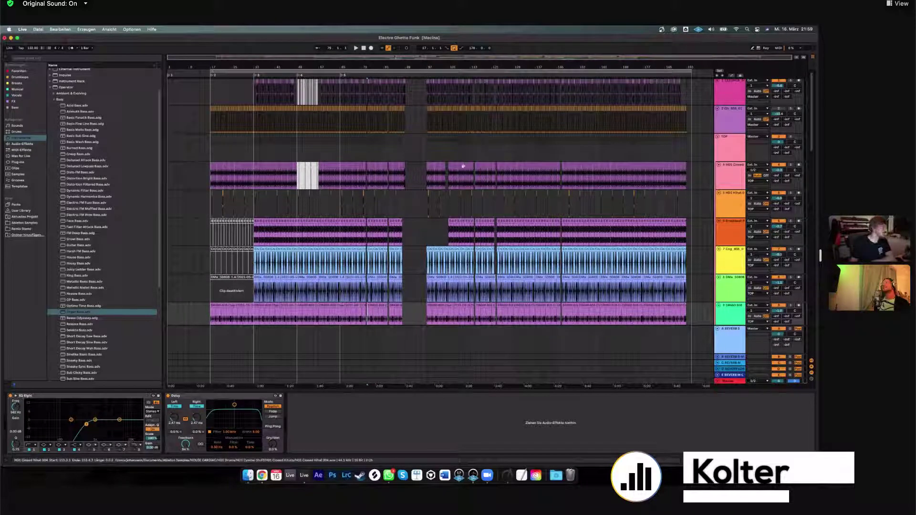
Select bars 115 to 123 from the TOP group down to track 6 to point out the passage between the breaks, and clear the selection.
{"action": "left_click", "coordinate": [464, 147]}
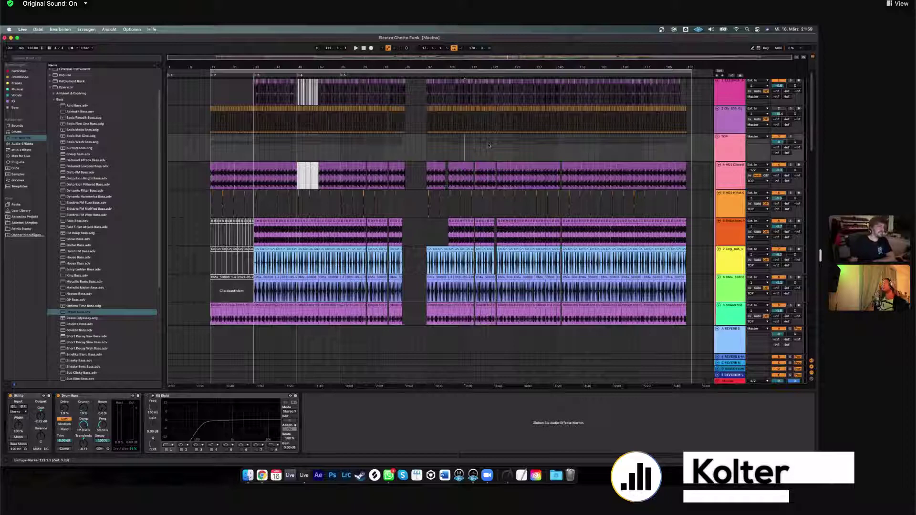
{"action": "left_click_drag", "start_coordinate": [470, 139], "coordinate": [472, 321]}
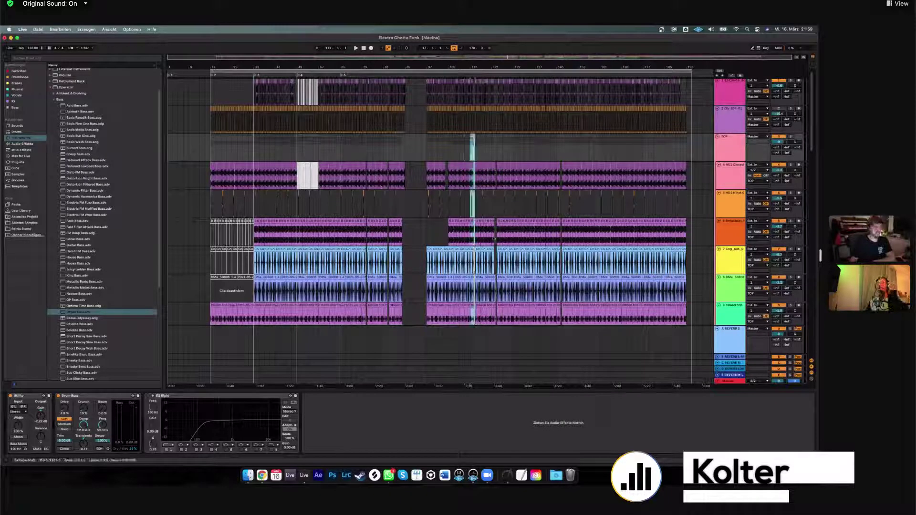
{"action": "left_click", "coordinate": [492, 223], "text": "shift"}
{"action": "left_click_drag", "start_coordinate": [486, 149], "coordinate": [475, 165]}
{"action": "left_click", "coordinate": [496, 240]}
{"action": "left_click_drag", "start_coordinate": [496, 319], "coordinate": [497, 233]}
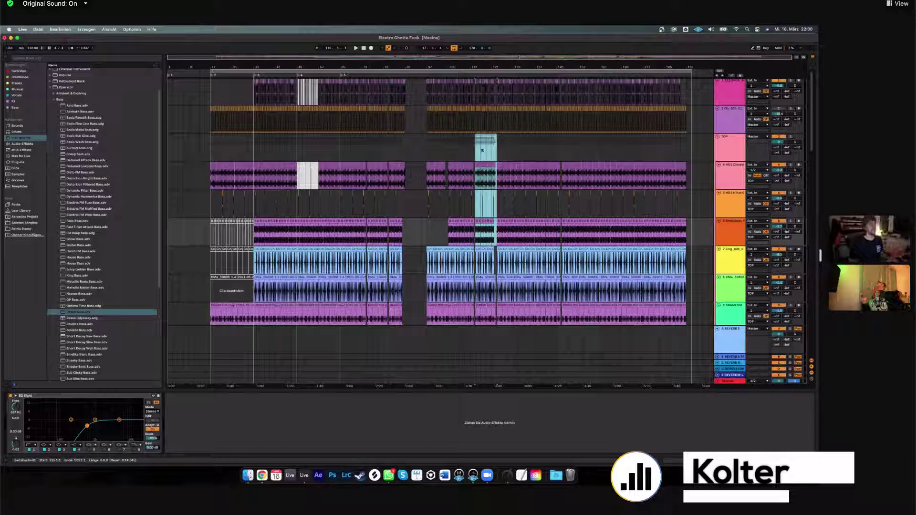
{"action": "left_click", "coordinate": [479, 148]}
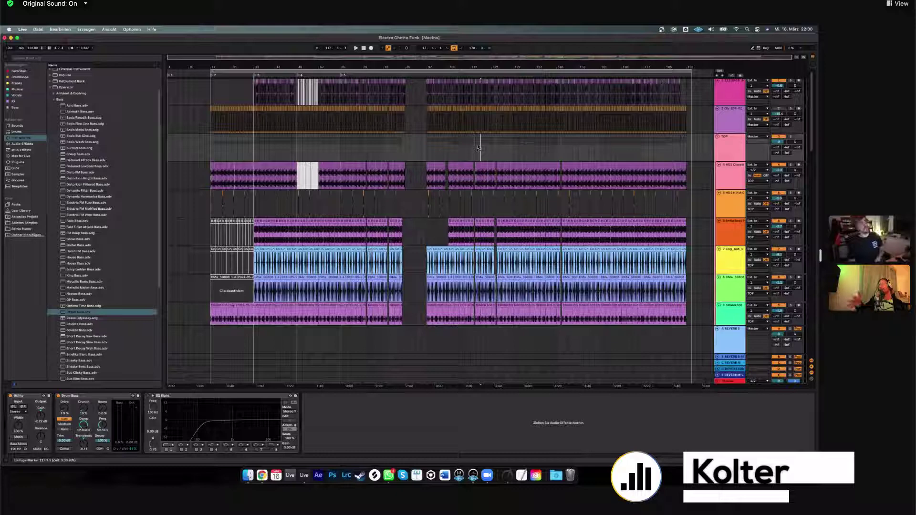
{"action": "left_click", "coordinate": [470, 147]}
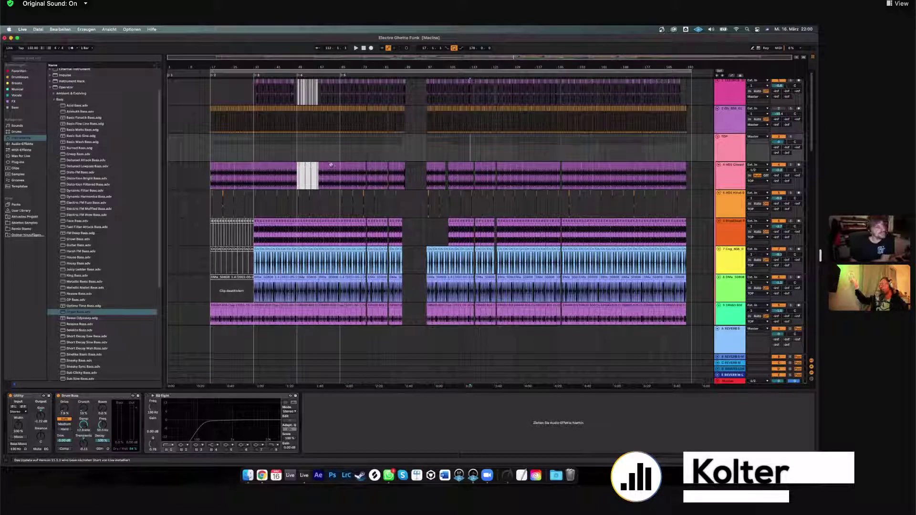
Show the sampler controls of the Ob Saw track and select its melody clip starting at bar 123, clearing the selection at the end.
{"action": "scroll", "coordinate": [330, 164], "scroll_direction": "up", "scroll_amount": 2}
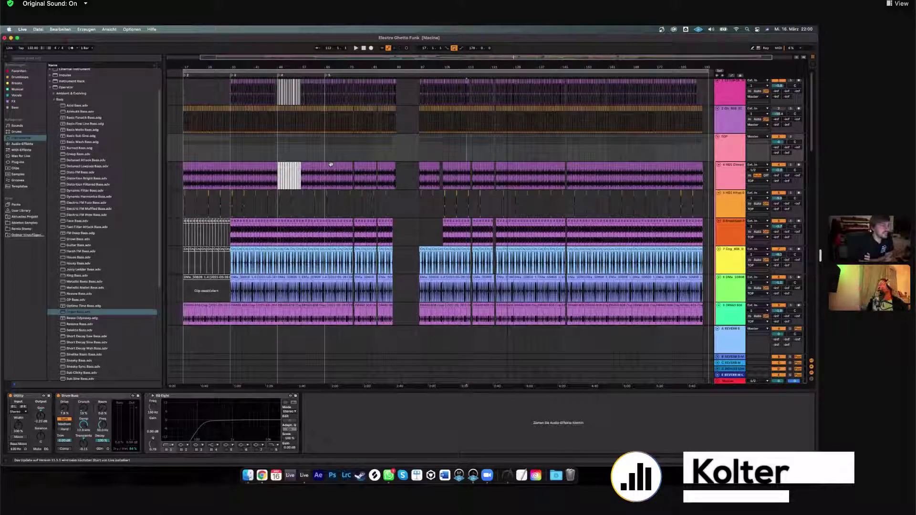
{"action": "scroll", "coordinate": [330, 164], "scroll_direction": "up", "scroll_amount": 3}
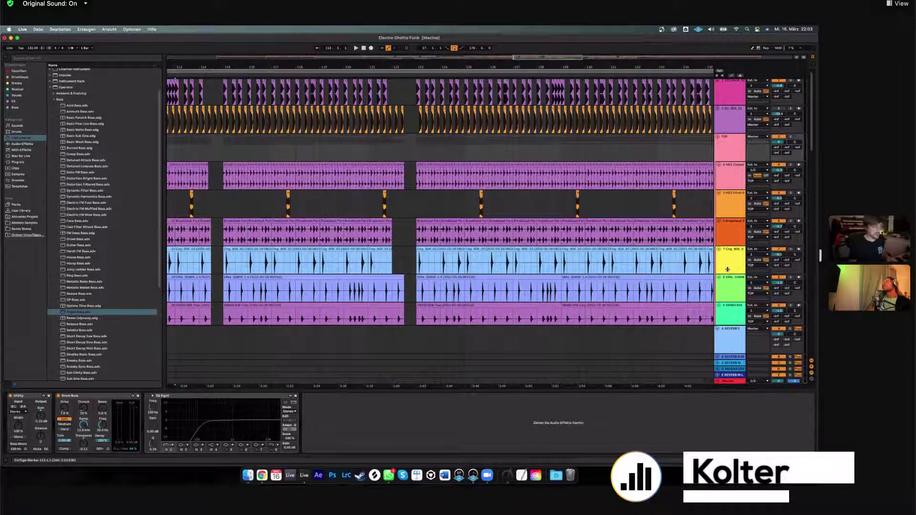
{"action": "scroll", "coordinate": [726, 270], "scroll_direction": "down", "scroll_amount": 3}
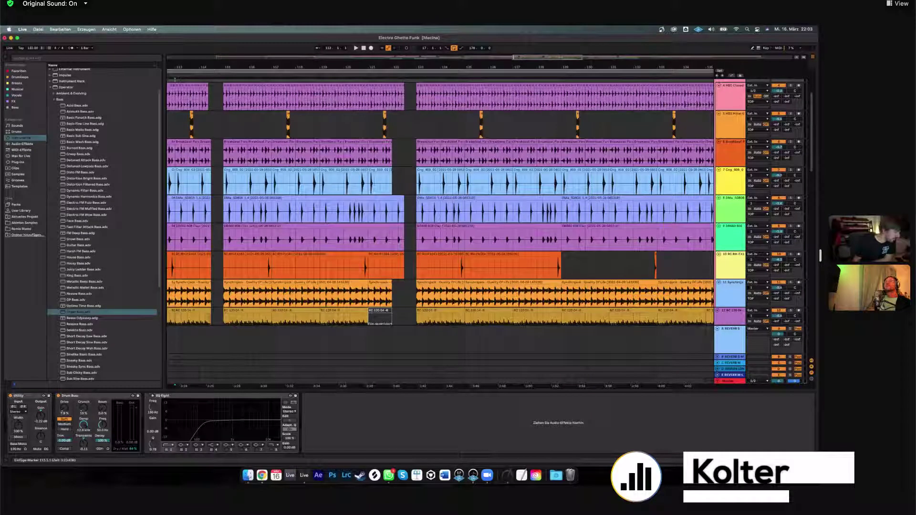
{"action": "scroll", "coordinate": [439, 200], "scroll_direction": "down", "scroll_amount": 8}
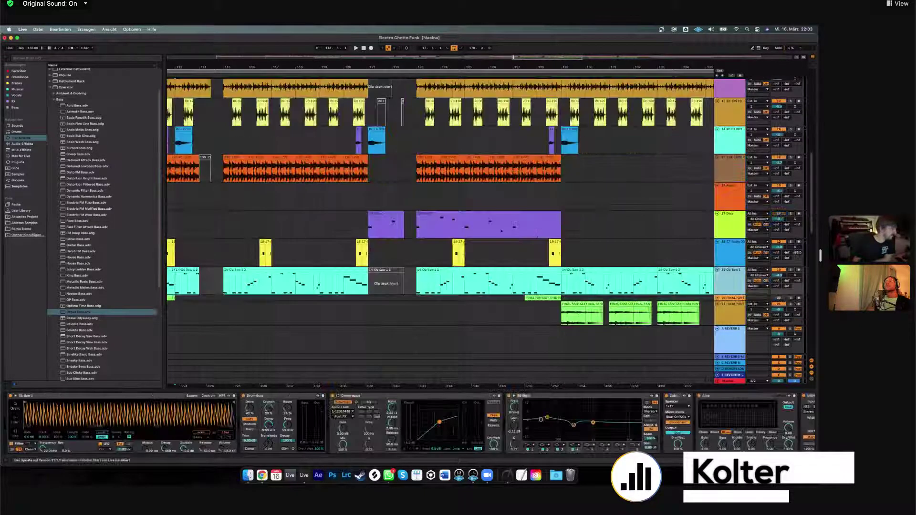
{"action": "left_click", "coordinate": [208, 395]}
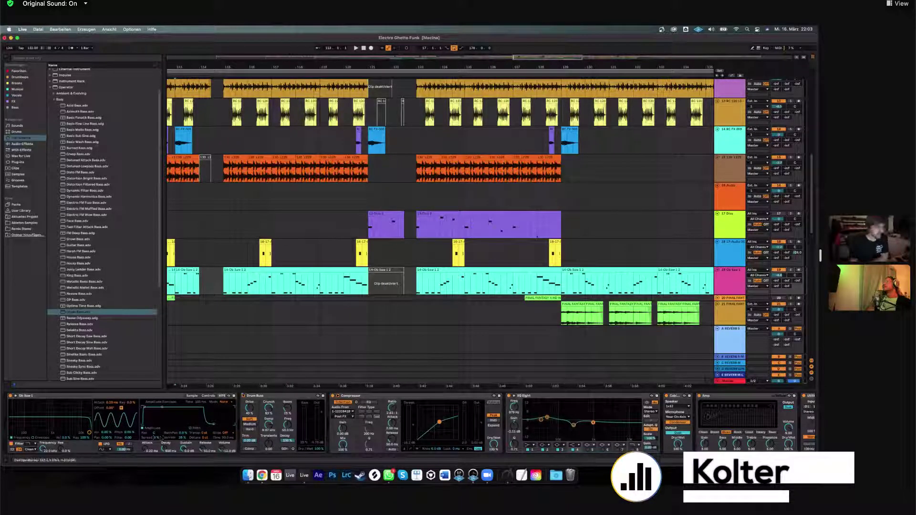
{"action": "left_click", "coordinate": [426, 273]}
{"action": "left_click", "coordinate": [429, 270]}
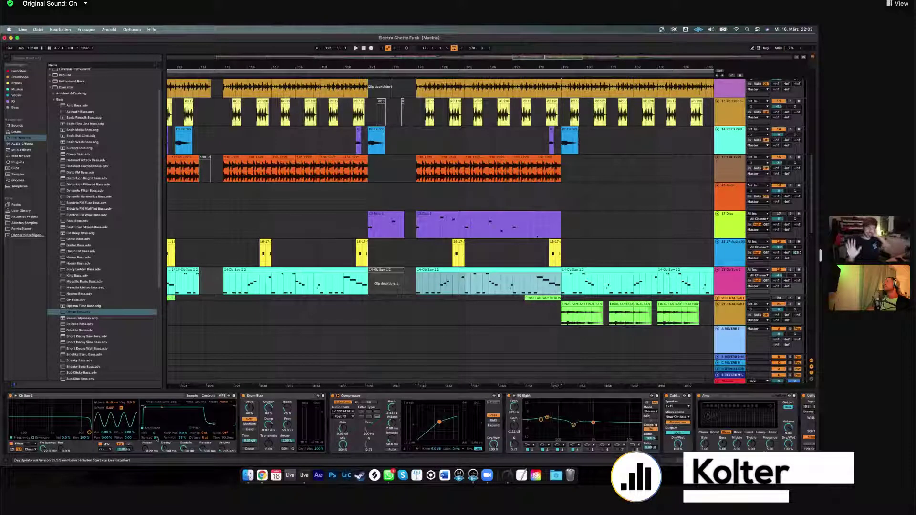
{"action": "left_click", "coordinate": [422, 196]}
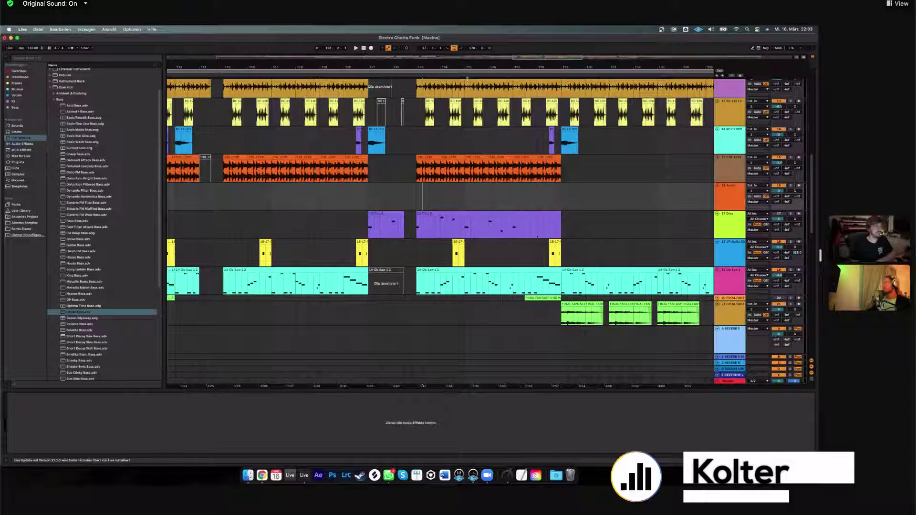
Show the whole arrangement and look through the device chain of the Ob Saw track from the sampler to the Auto Filter.
{"action": "key", "text": "minus"}
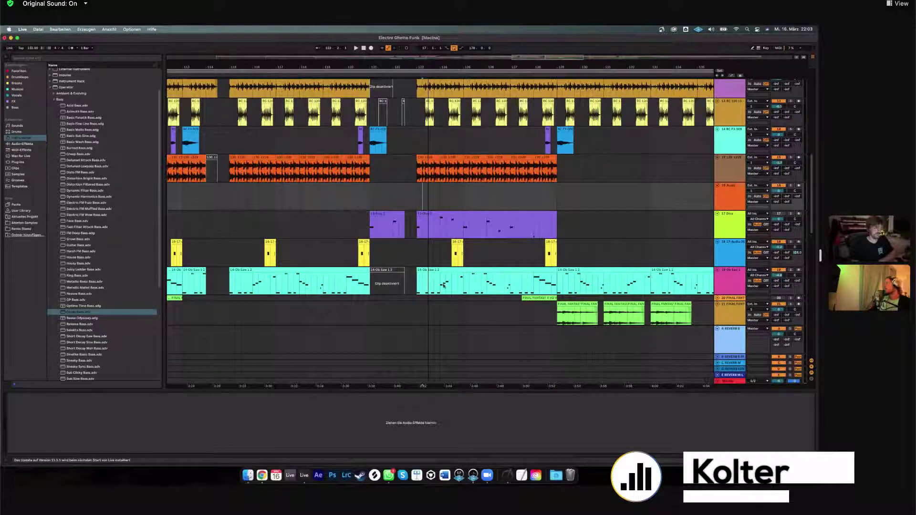
{"action": "key", "text": "minus"}
{"action": "key", "text": "minus"}
{"action": "key", "text": "minus"}
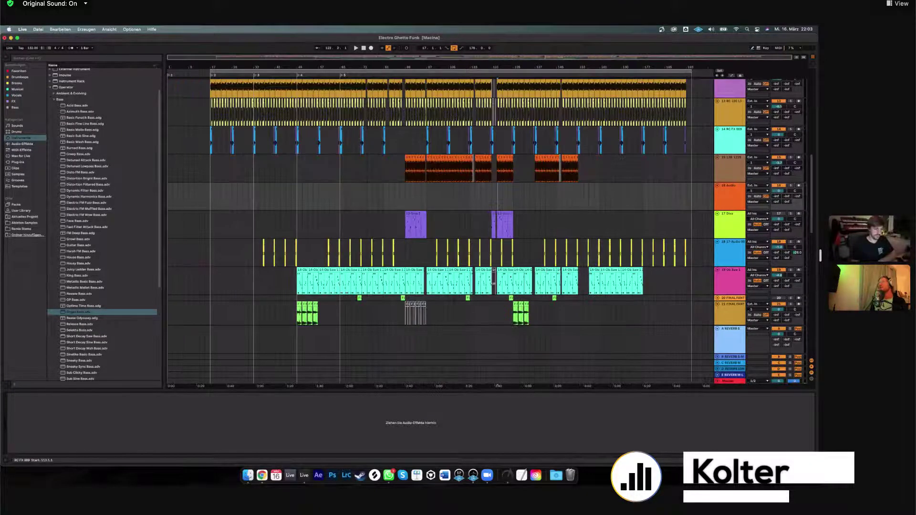
{"action": "left_click", "coordinate": [493, 283]}
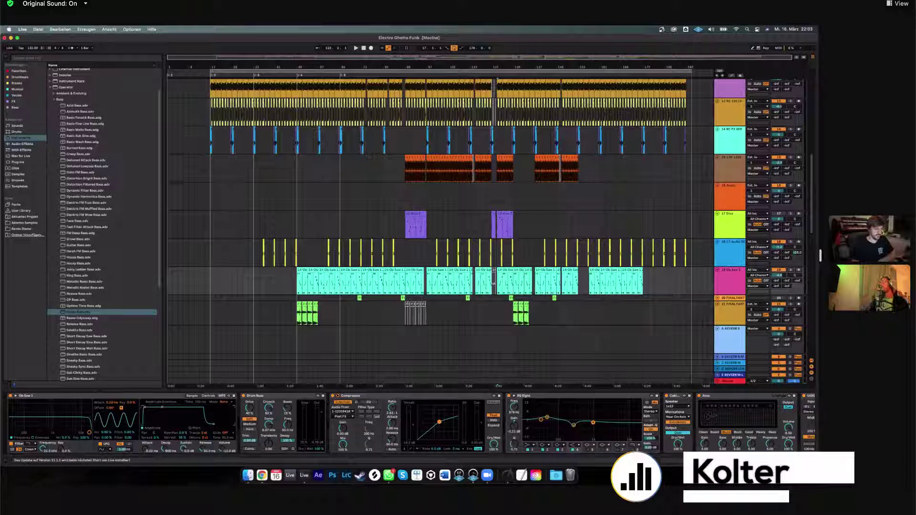
{"action": "scroll", "coordinate": [410, 422], "scroll_direction": "right", "scroll_amount": 5}
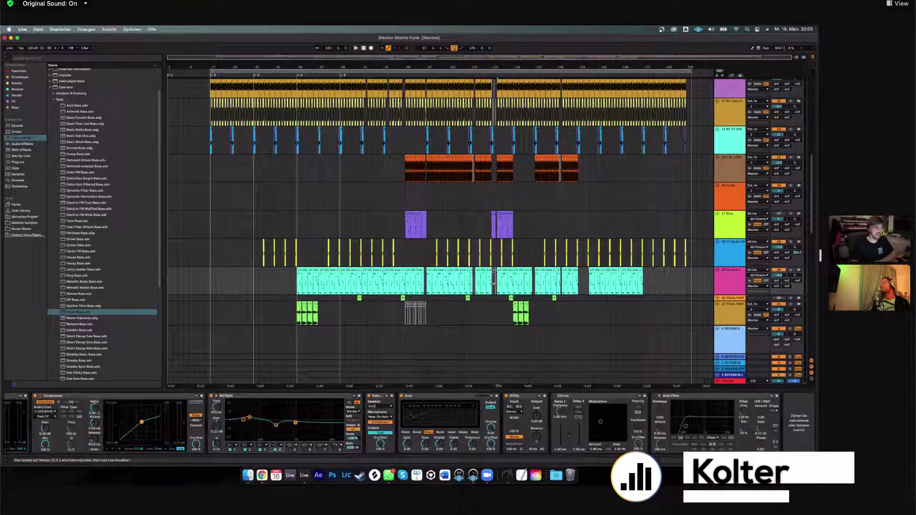
{"action": "scroll", "coordinate": [410, 423], "scroll_direction": "left", "scroll_amount": 5}
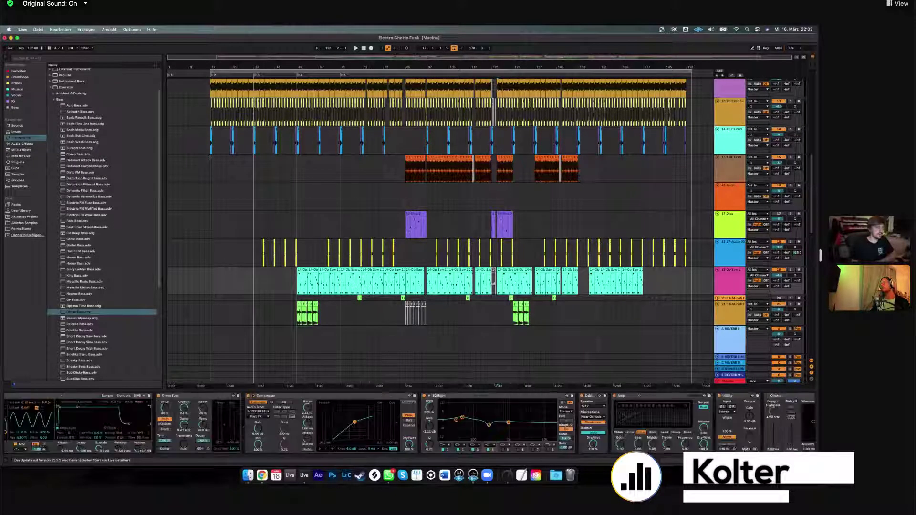
{"action": "scroll", "coordinate": [410, 422], "scroll_direction": "left", "scroll_amount": 3}
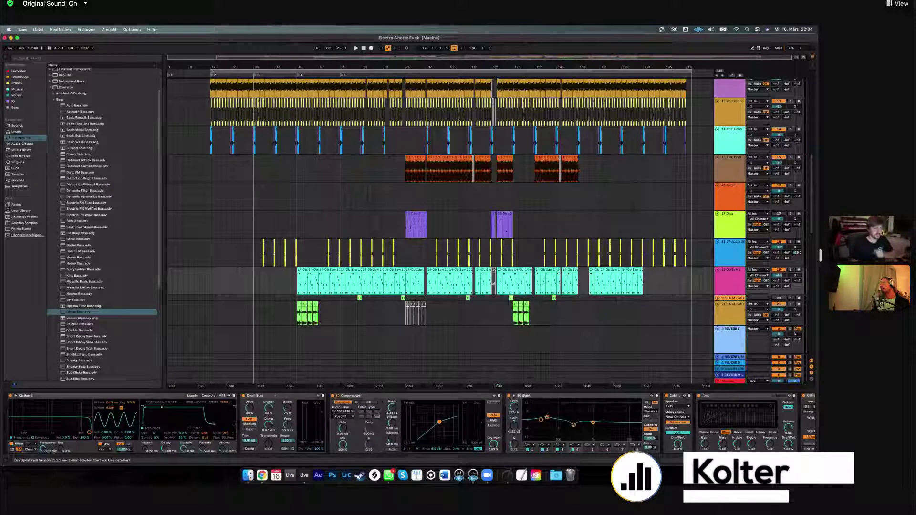
{"action": "scroll", "coordinate": [764, 392], "scroll_direction": "right", "scroll_amount": 2}
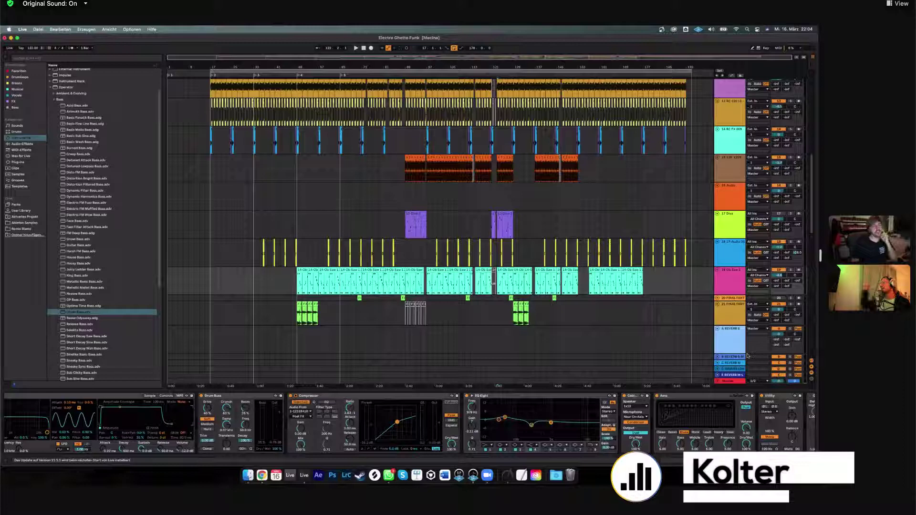
{"action": "scroll", "coordinate": [411, 422], "scroll_direction": "right", "scroll_amount": 8}
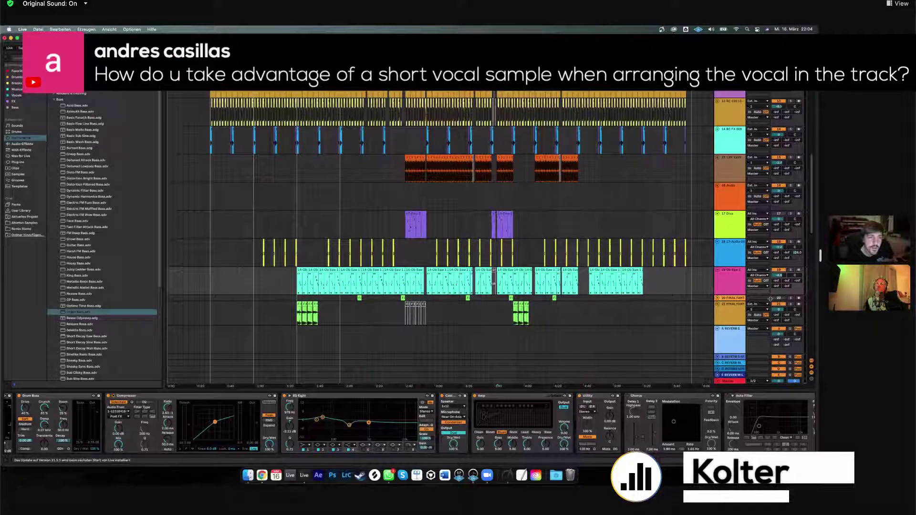
Insert a new MIDI track directly below track 15.
{"action": "left_click", "coordinate": [604, 274]}
{"action": "left_click", "coordinate": [498, 196]}
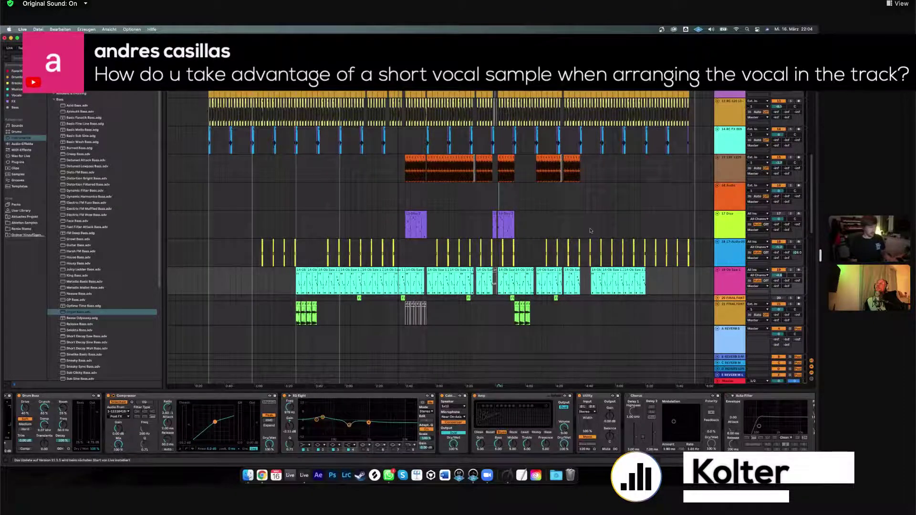
{"action": "key", "text": "plus"}
{"action": "key", "text": "plus"}
{"action": "key", "text": "plus"}
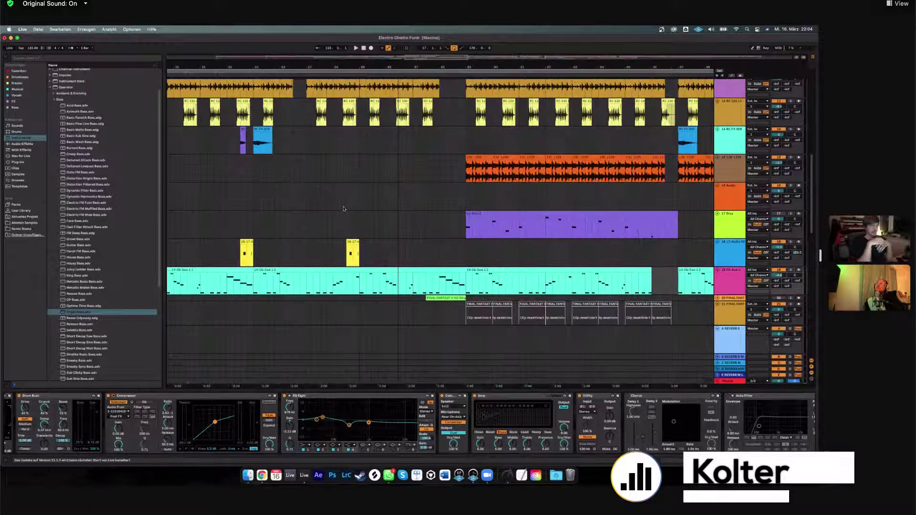
{"action": "key", "text": "plus"}
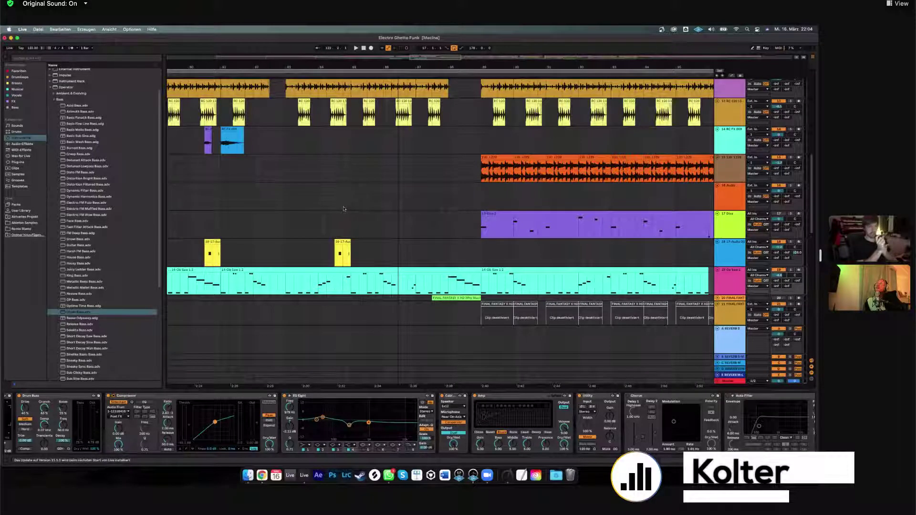
{"action": "key", "text": "super+shift+t"}
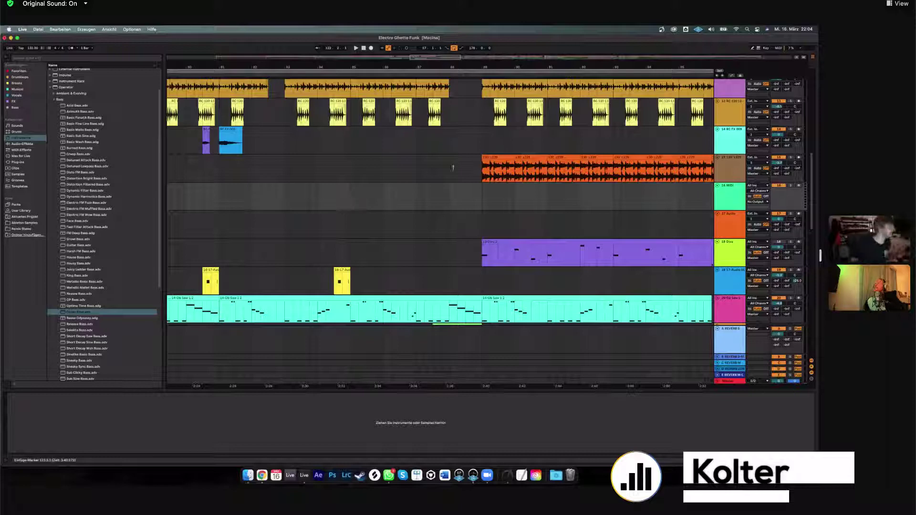
Open the GENERAL ACAPELLAS folder in the Ableton Samples location of the browser.
{"action": "left_click", "coordinate": [37, 222]}
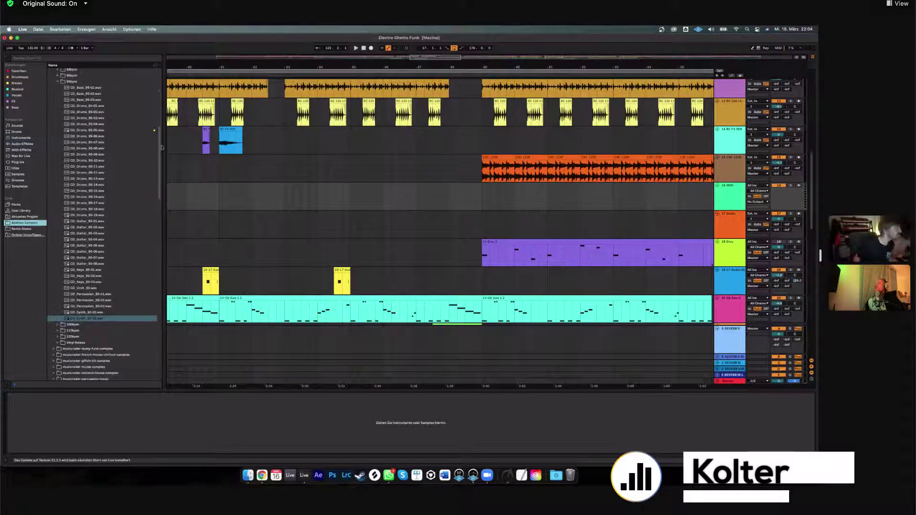
{"action": "scroll", "coordinate": [116, 177], "scroll_direction": "up", "scroll_amount": 5}
{"action": "scroll", "coordinate": [84, 62], "scroll_direction": "up", "scroll_amount": 7}
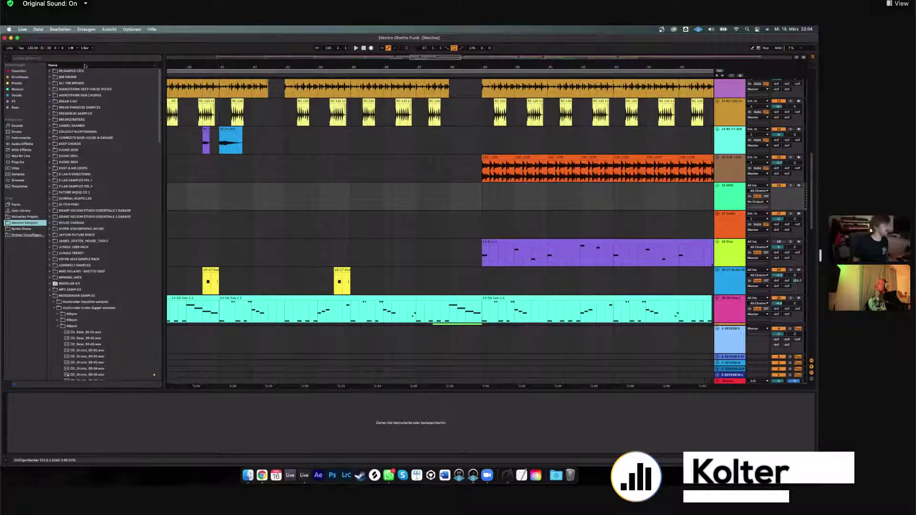
{"action": "left_click", "coordinate": [74, 197]}
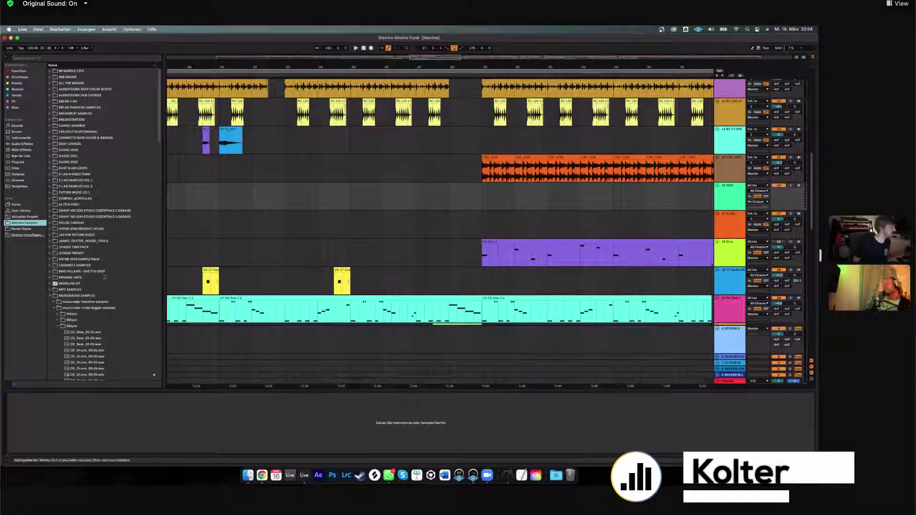
{"action": "key", "text": "Right"}
Load the Del the Funky Homosapien help_me_out acapella as a sampler instrument on the new MIDI track 16.
{"action": "left_click", "coordinate": [105, 271]}
{"action": "left_click", "coordinate": [102, 301]}
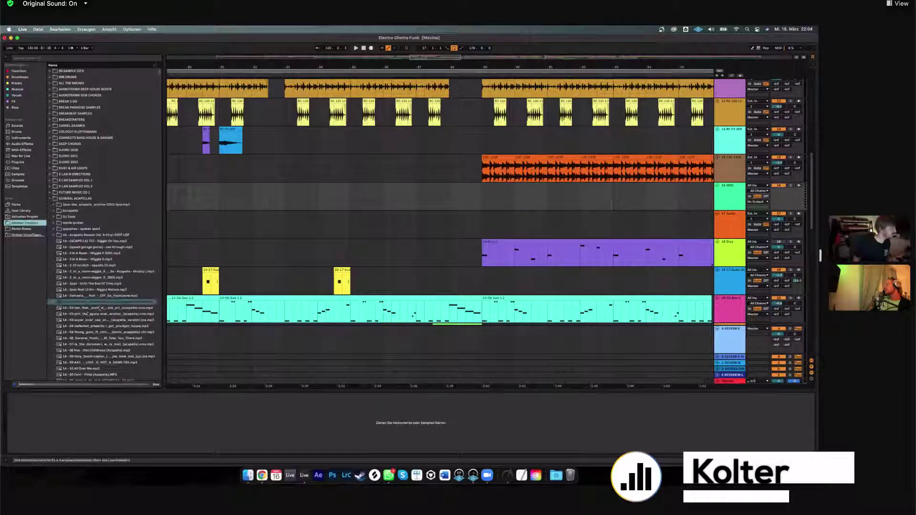
{"action": "left_click", "coordinate": [504, 233]}
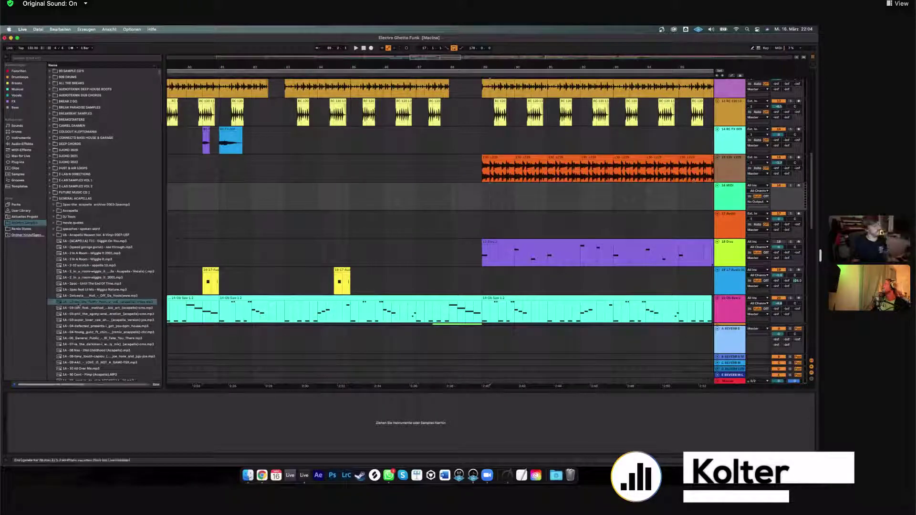
{"action": "left_click_drag", "start_coordinate": [79, 305], "coordinate": [205, 410]}
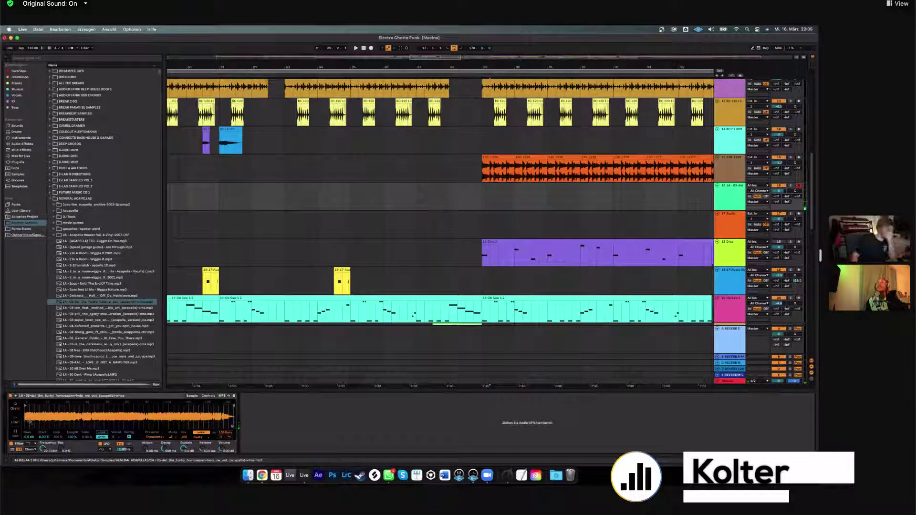
Try a start point at the acapella's opening vocal and the sampler's Slice mode, returning to Classic mode at the end.
{"action": "mouse_move", "coordinate": [30, 423]}
{"action": "left_mouse_down"}
{"action": "mouse_move", "coordinate": [30, 443]}
{"action": "mouse_move", "coordinate": [29, 434]}
{"action": "left_mouse_up"}
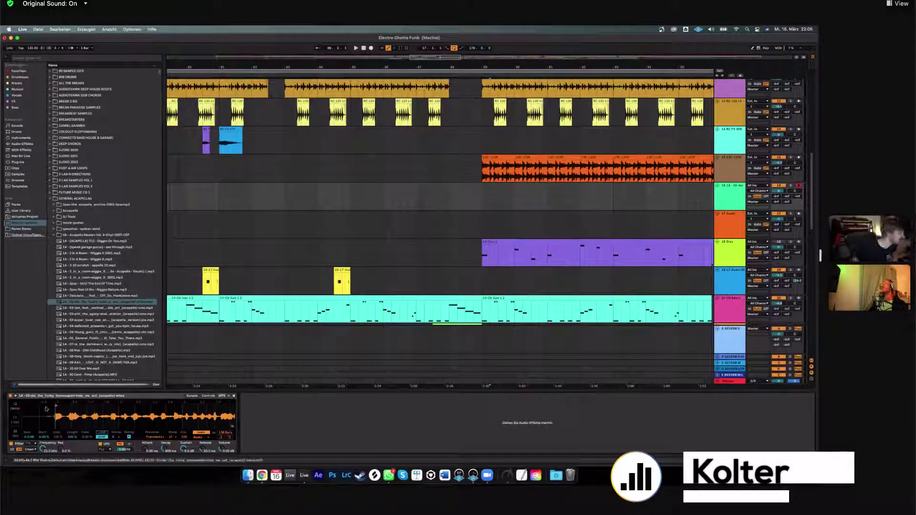
{"action": "left_click_drag", "start_coordinate": [82, 301], "coordinate": [48, 421]}
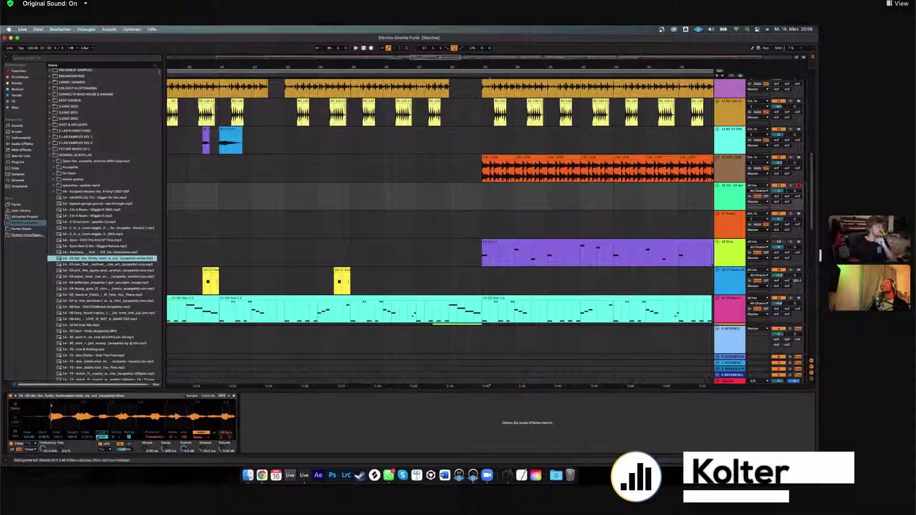
{"action": "left_click", "coordinate": [18, 432]}
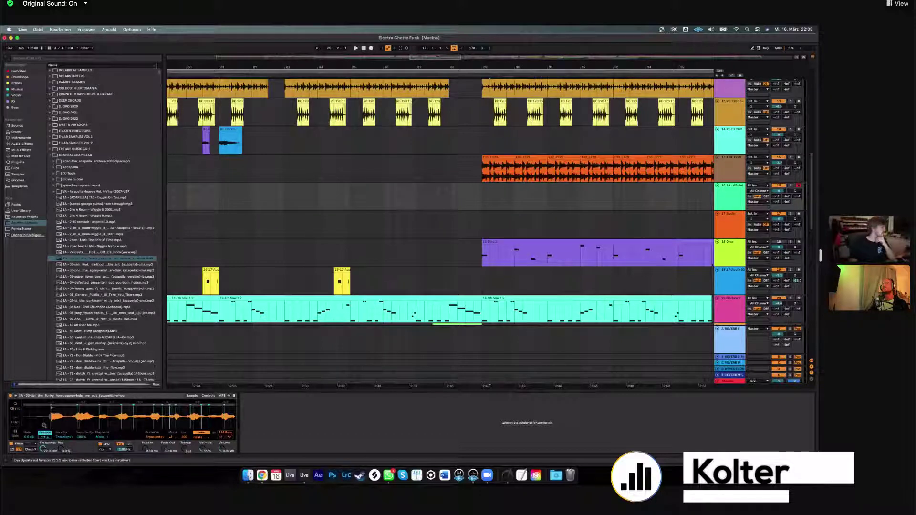
{"action": "left_click_drag", "start_coordinate": [44, 425], "coordinate": [29, 417]}
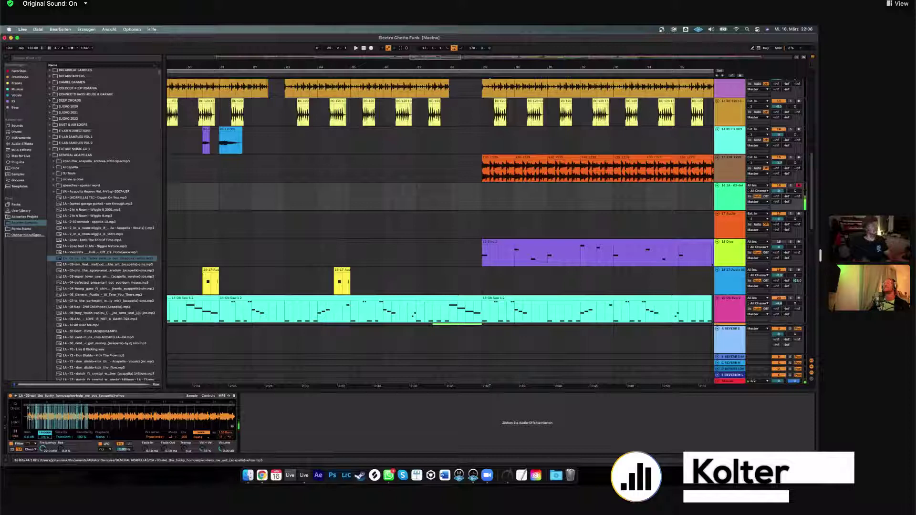
{"action": "left_click", "coordinate": [18, 411]}
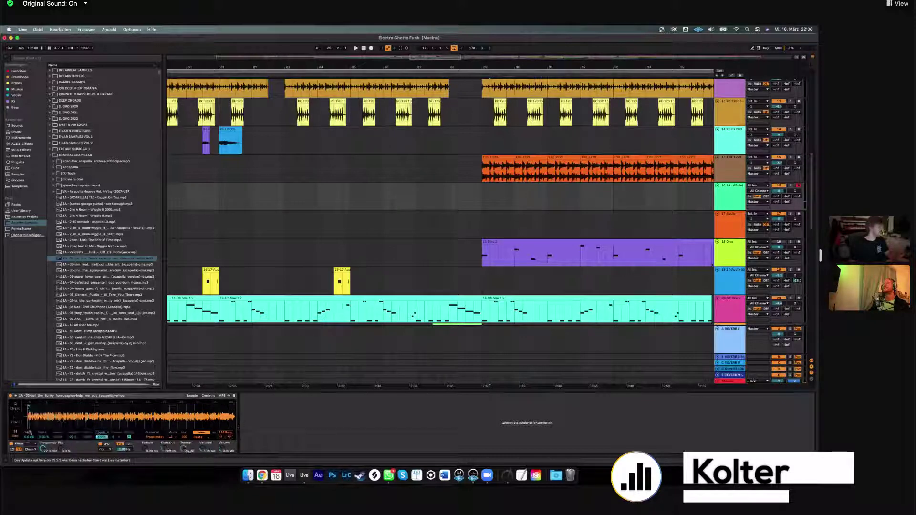
Try different sample start points for the acapella against the playing arrangement, and turn on warping in the sampler.
{"action": "left_click_drag", "start_coordinate": [28, 408], "coordinate": [178, 403]}
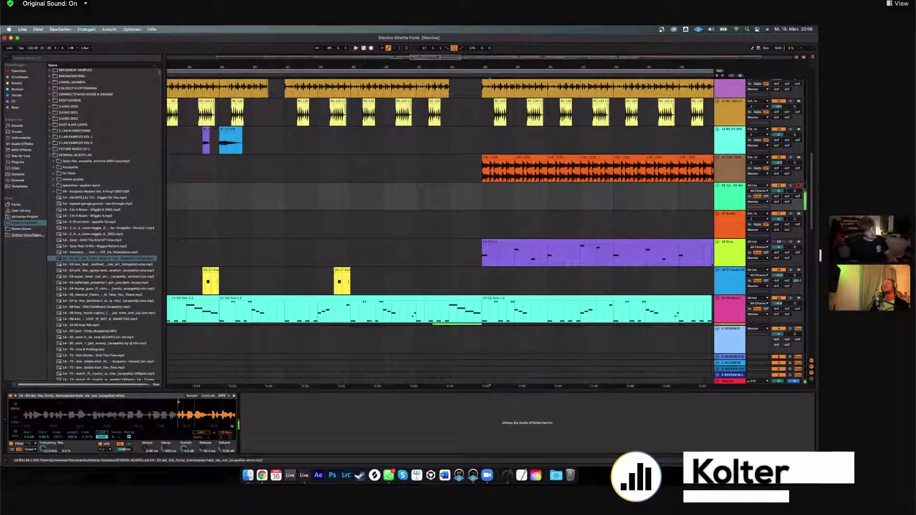
{"action": "left_click", "coordinate": [283, 78]}
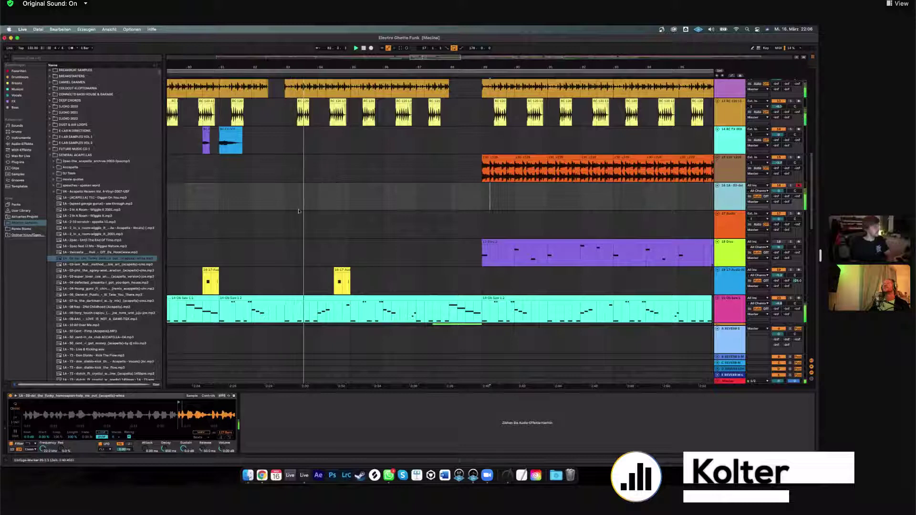
{"action": "left_click", "coordinate": [108, 411]}
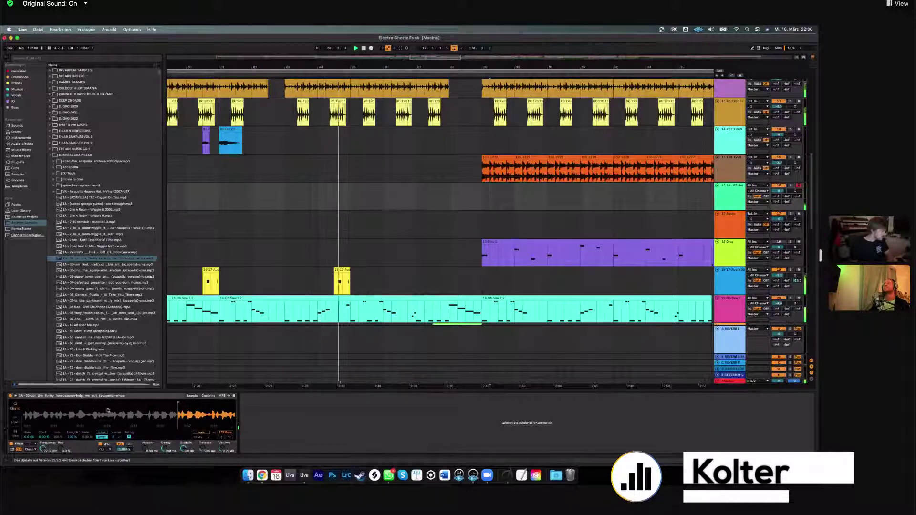
{"action": "scroll", "coordinate": [109, 407], "scroll_direction": "right", "scroll_amount": 3}
{"action": "left_click_drag", "start_coordinate": [140, 400], "coordinate": [149, 401]}
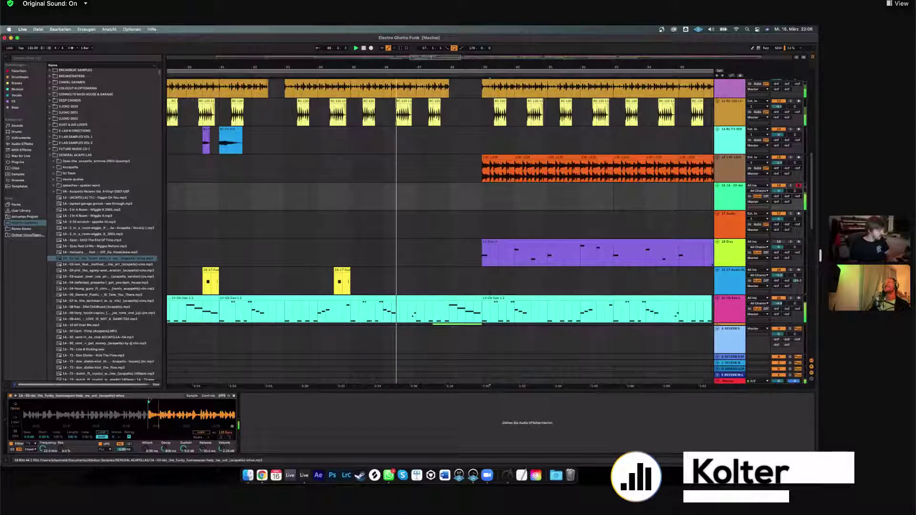
{"action": "left_click_drag", "start_coordinate": [149, 401], "coordinate": [180, 401]}
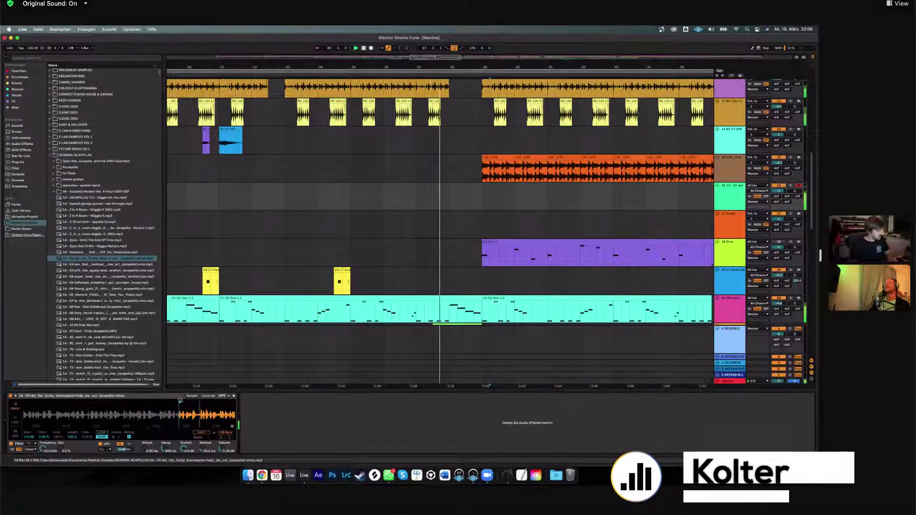
{"action": "left_click", "coordinate": [202, 433]}
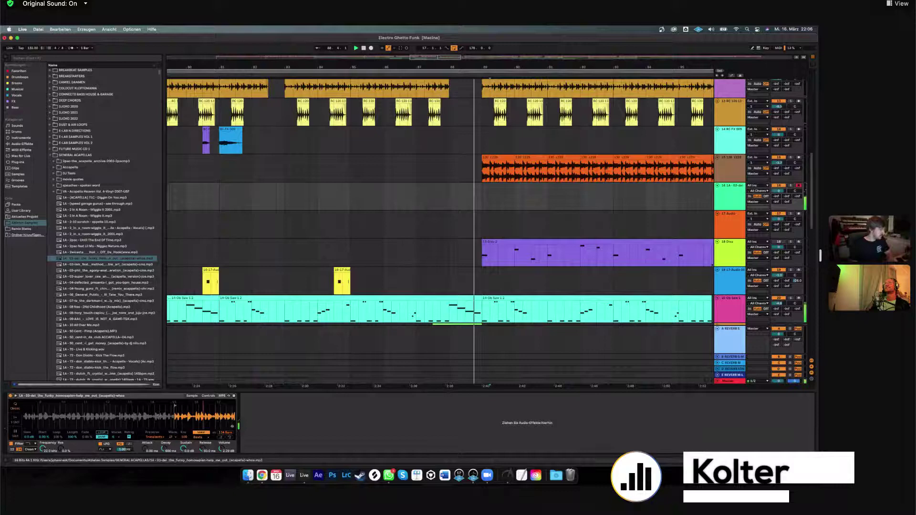
{"action": "mouse_move", "coordinate": [175, 406]}
{"action": "left_mouse_down"}
{"action": "mouse_move", "coordinate": [67, 406]}
{"action": "mouse_move", "coordinate": [156, 405]}
{"action": "left_mouse_up"}
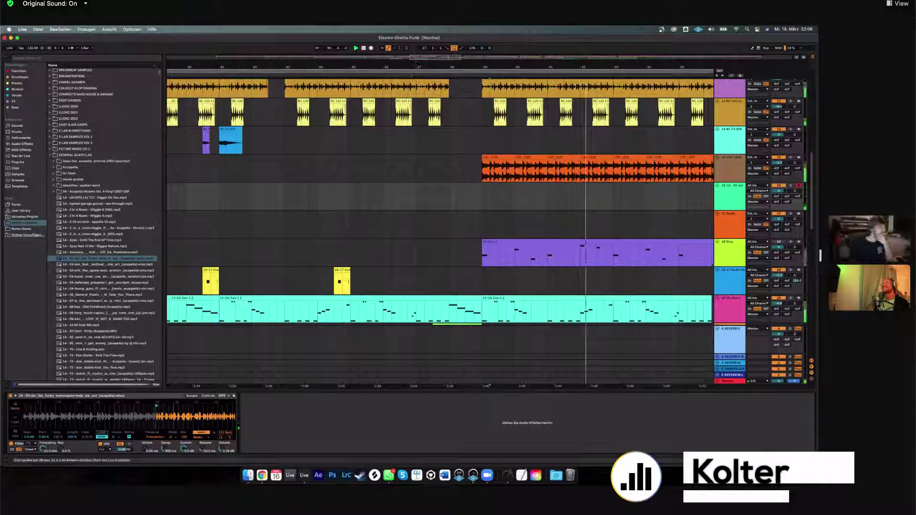
Look through the lower tracks down to track 37, stop playback and shift the acapella's start marker further into the sample.
{"action": "key", "text": "minus"}
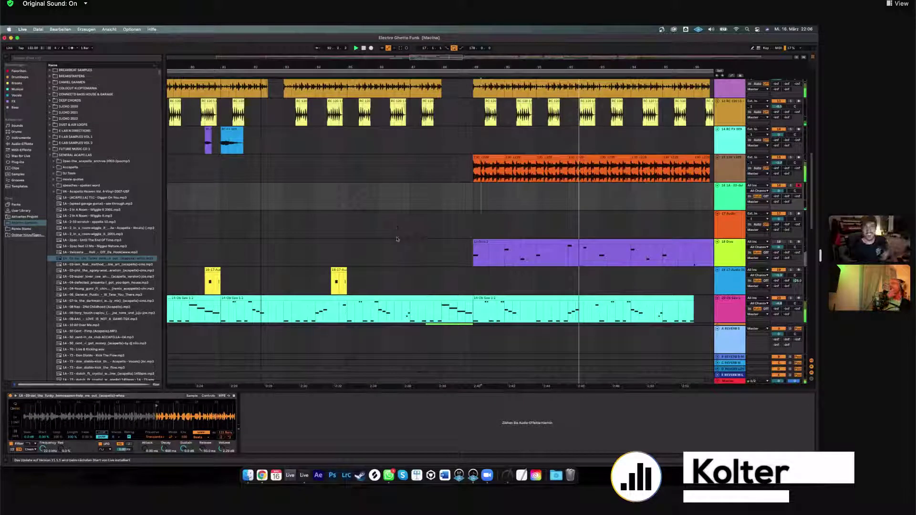
{"action": "key", "text": "minus"}
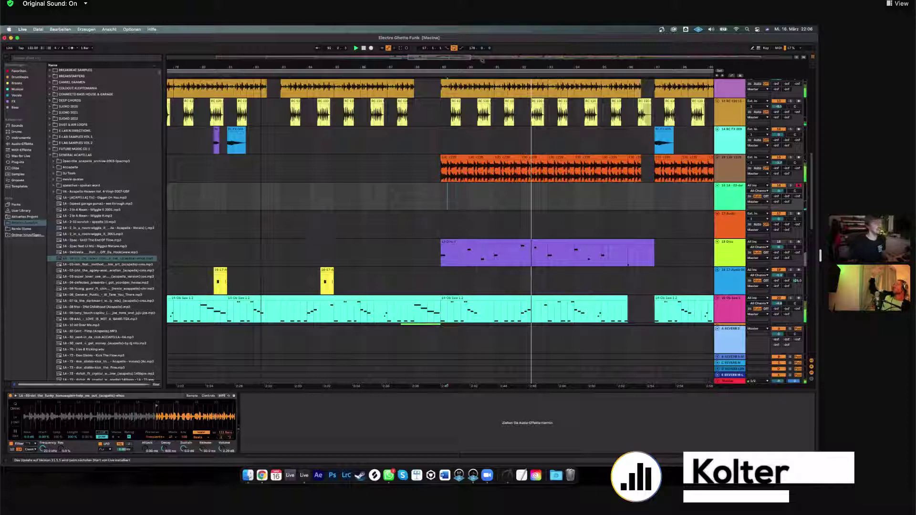
{"action": "scroll", "coordinate": [393, 240], "scroll_direction": "down", "scroll_amount": 5}
{"action": "key", "text": "minus"}
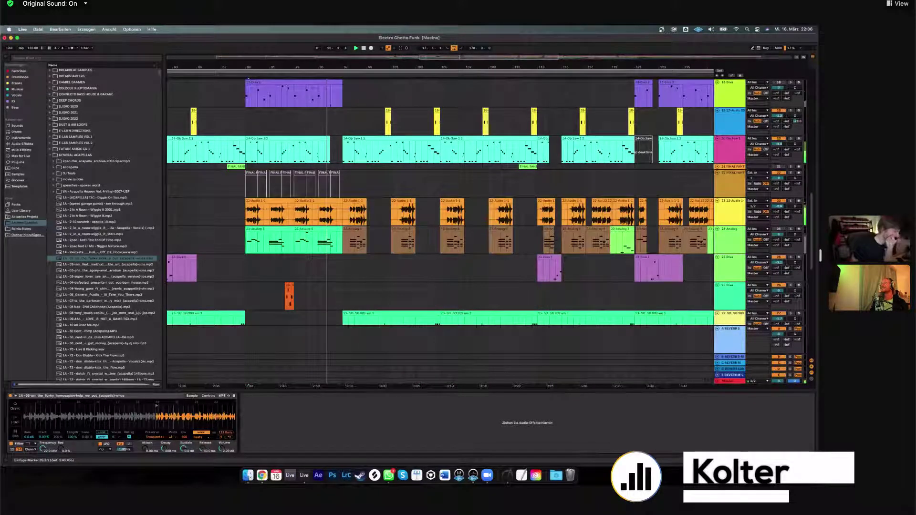
{"action": "scroll", "coordinate": [439, 229], "scroll_direction": "down", "scroll_amount": 5}
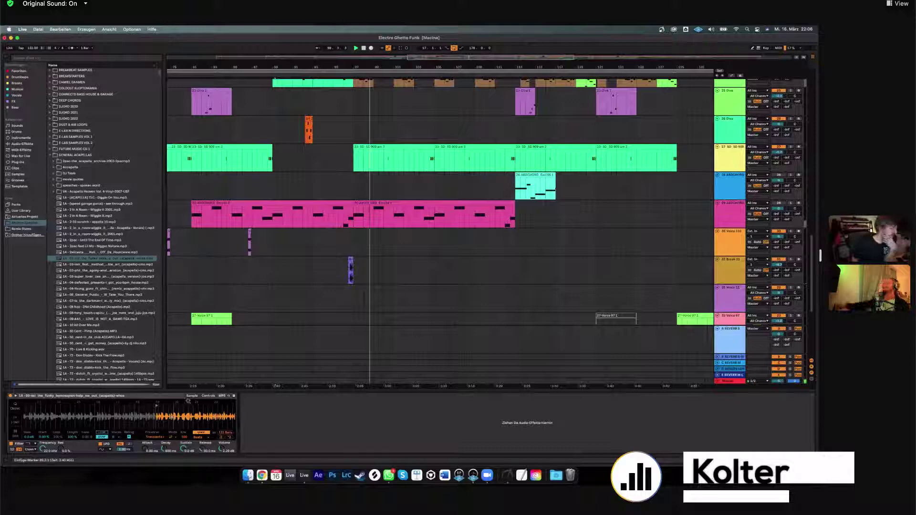
{"action": "scroll", "coordinate": [422, 231], "scroll_direction": "down", "scroll_amount": 4}
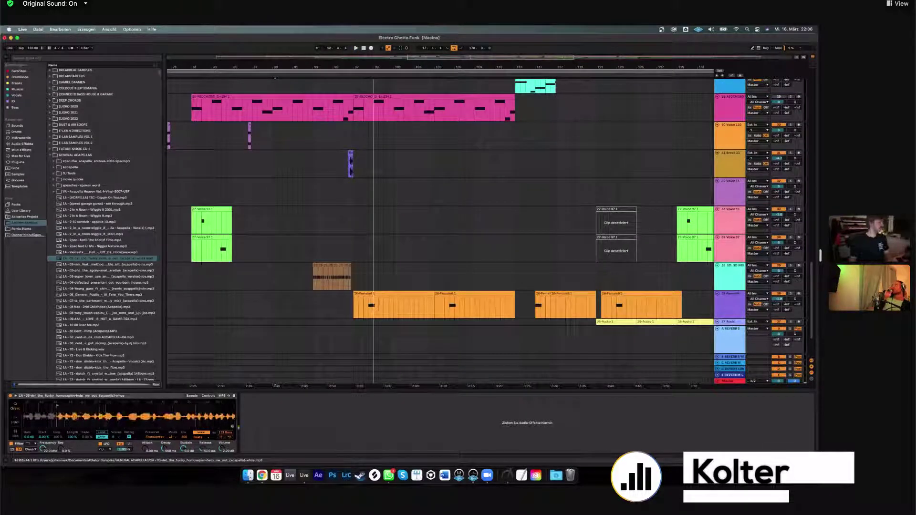
{"action": "left_click_drag", "start_coordinate": [57, 405], "coordinate": [82, 405]}
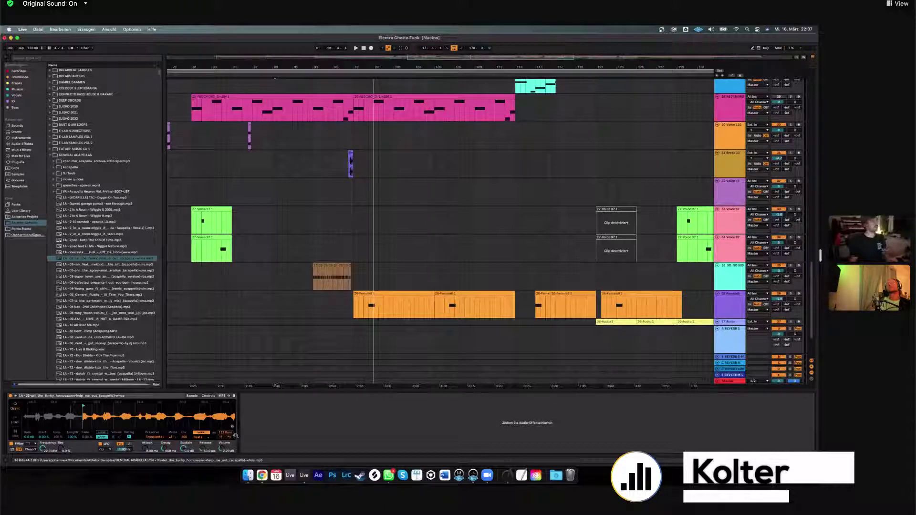
Place the help_me_out acapella as an audio clip on a new track directly below track 29, starting at bar 97.
{"action": "scroll", "coordinate": [378, 251], "scroll_direction": "up", "scroll_amount": 2}
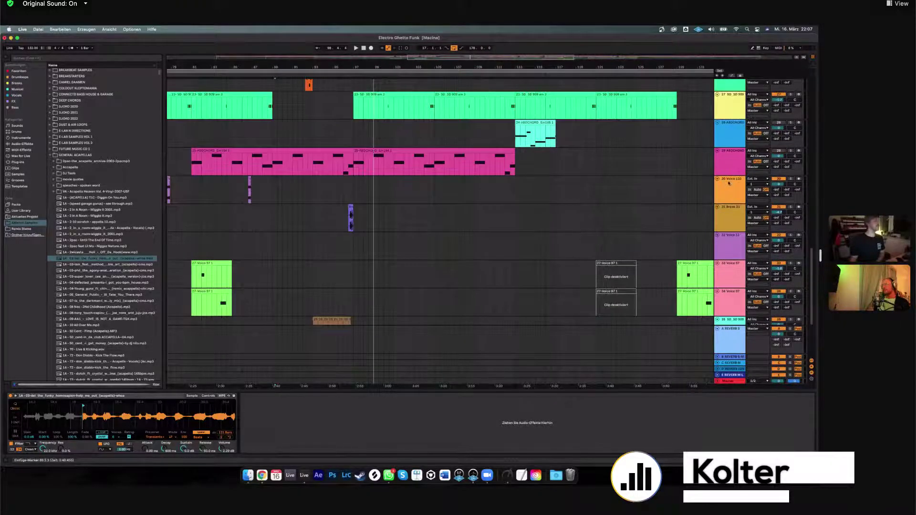
{"action": "scroll", "coordinate": [367, 206], "scroll_direction": "up", "scroll_amount": 1}
{"action": "left_click", "coordinate": [366, 193]}
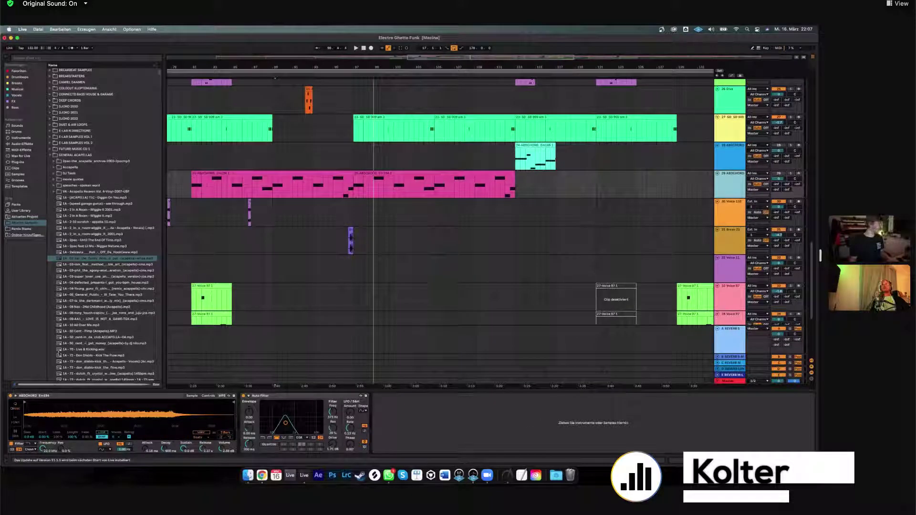
{"action": "double_click", "coordinate": [95, 258]}
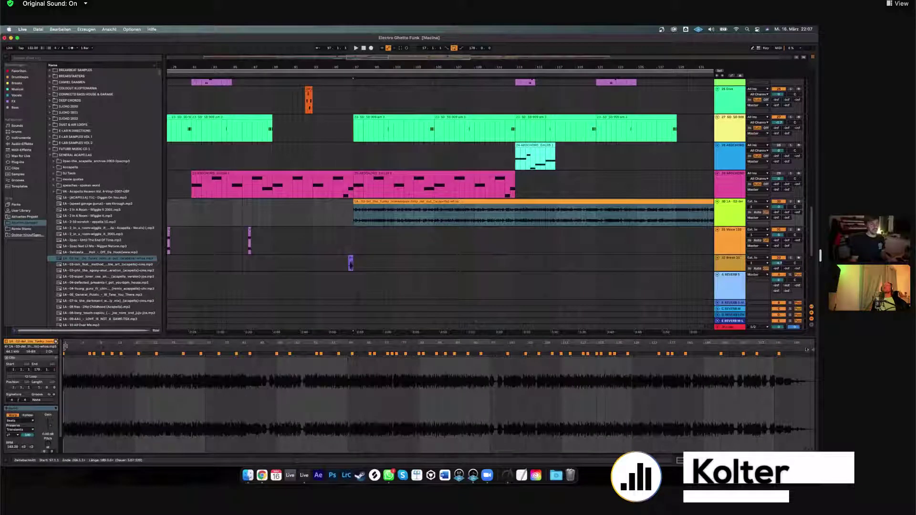
Turn on looping for the acapella clip, set the loop to a short passage starting at bar 59 and play it.
{"action": "key", "text": "super+l"}
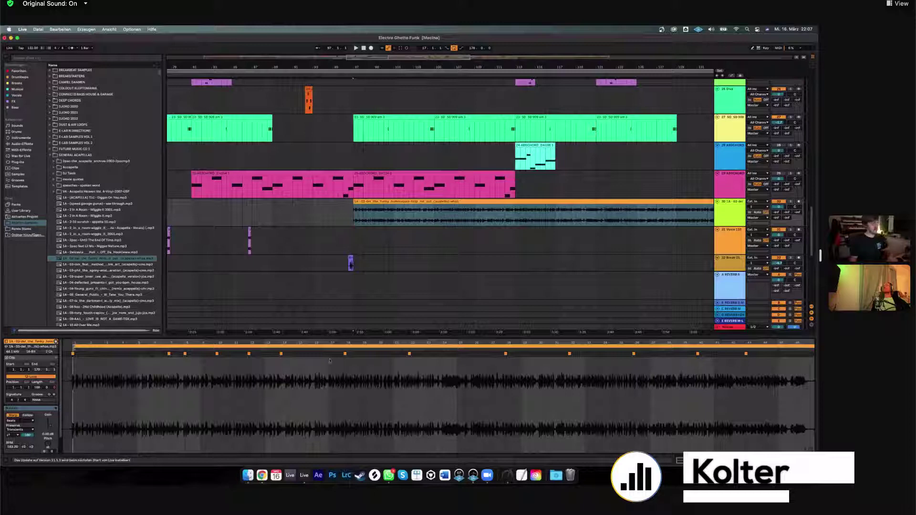
{"action": "left_click_drag", "start_coordinate": [329, 361], "coordinate": [328, 346]}
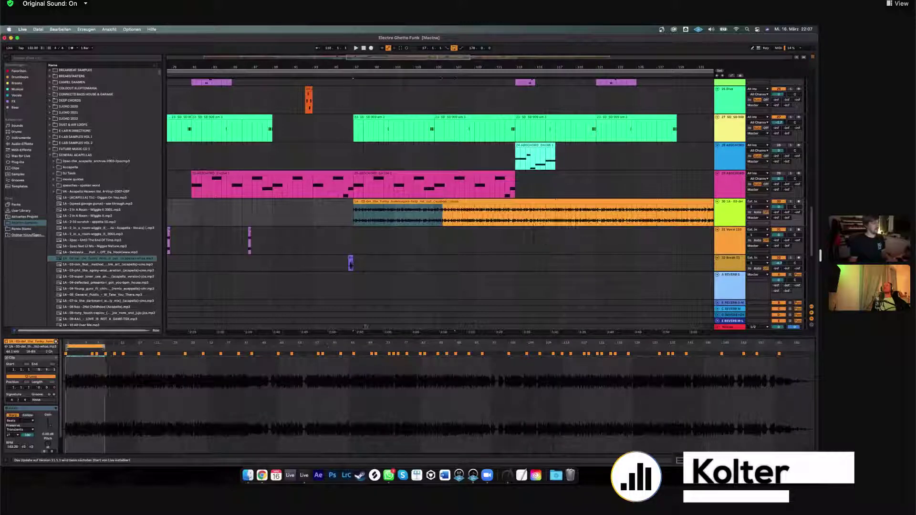
{"action": "left_click", "coordinate": [329, 353]}
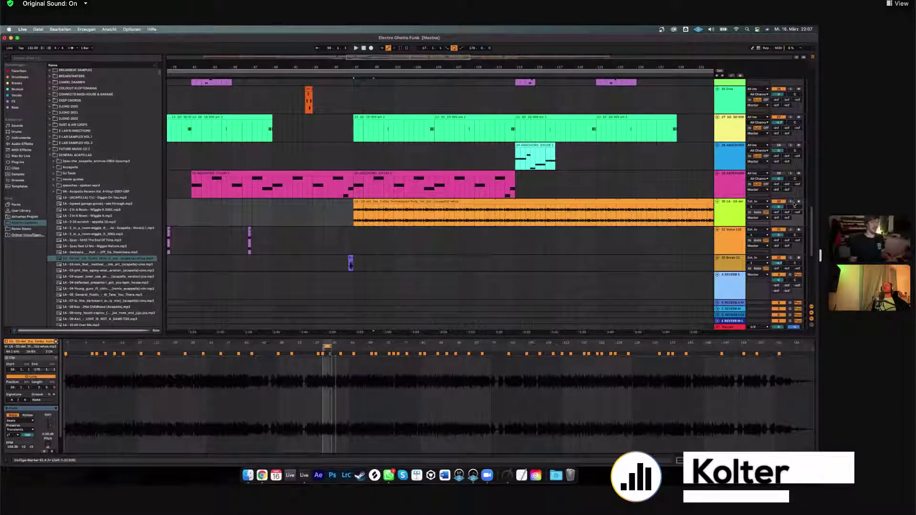
{"action": "key", "text": "space"}
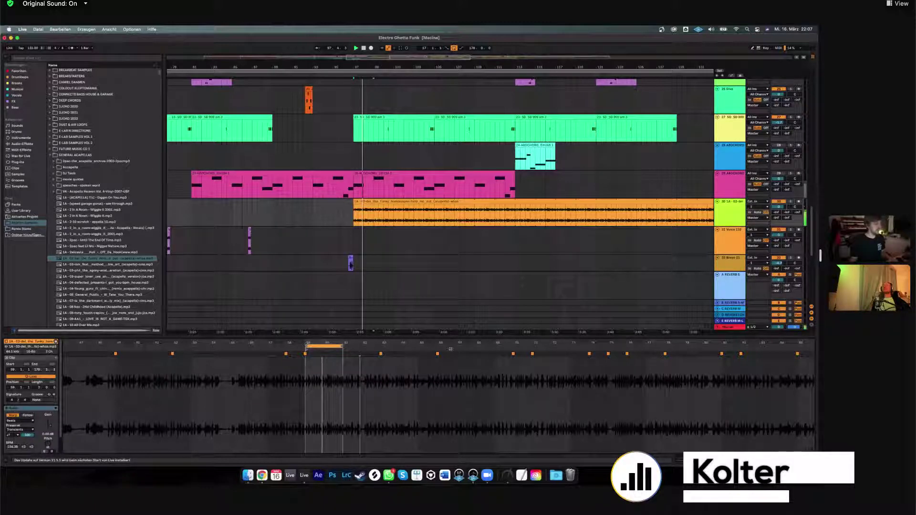
Move the acapella clip's loop on to the passage starting at bar 61, set warp markers inside it and play it.
{"action": "left_click_drag", "start_coordinate": [477, 349], "coordinate": [468, 353]}
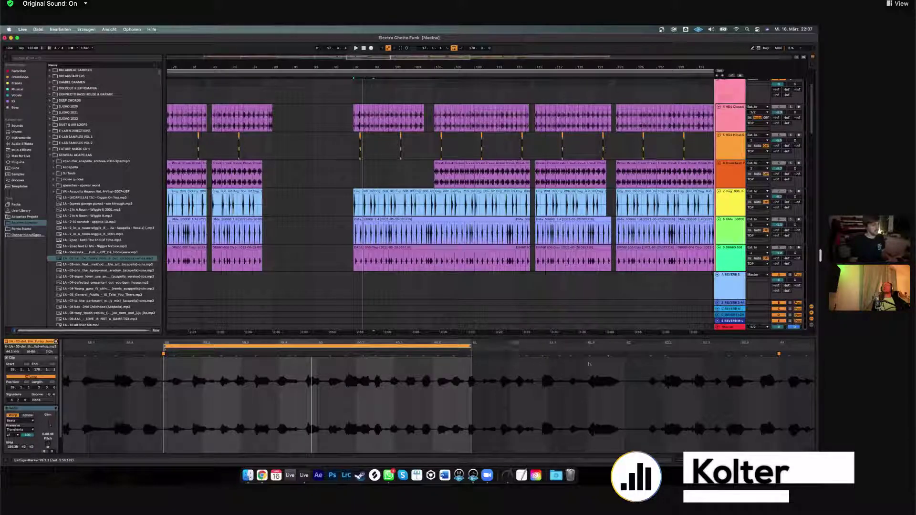
{"action": "key", "text": "Down"}
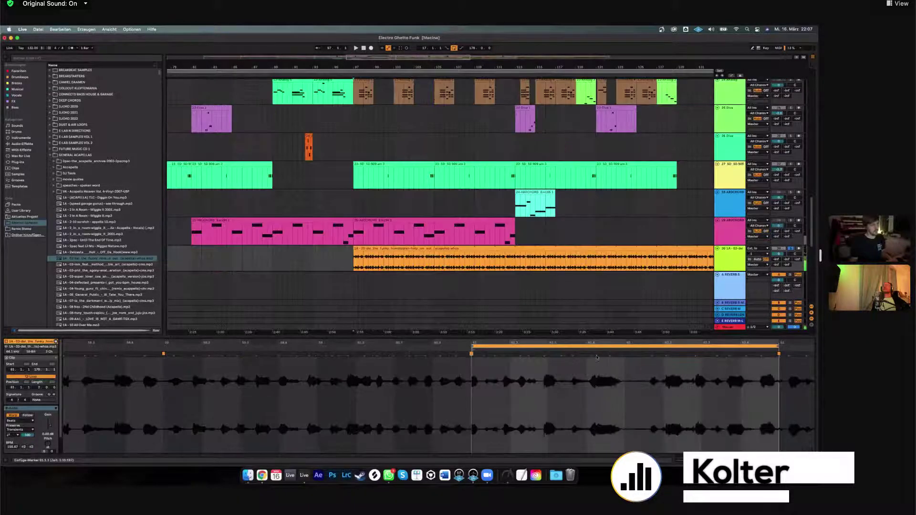
{"action": "double_click", "coordinate": [591, 354]}
{"action": "key", "text": "space"}
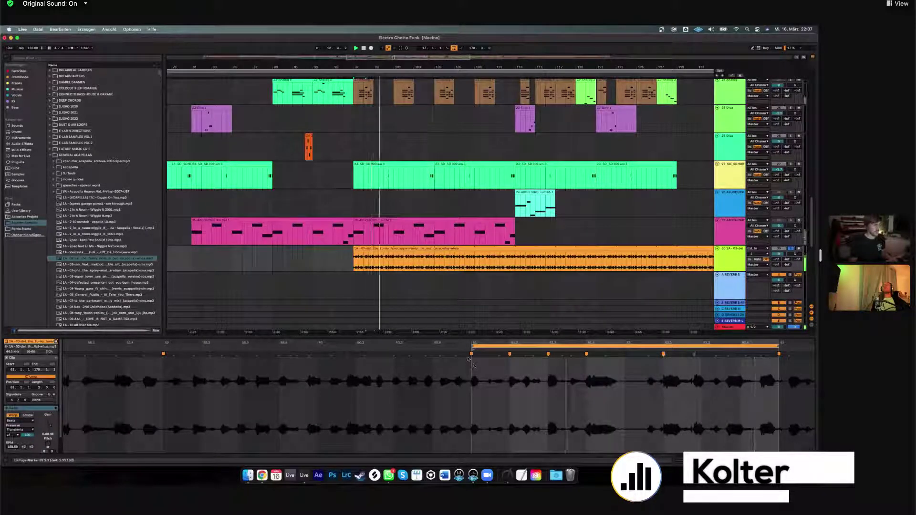
Shorten the acapella clip's loop to the last bar of the current passage, ending at bar 63.
{"action": "left_click", "coordinate": [464, 355]}
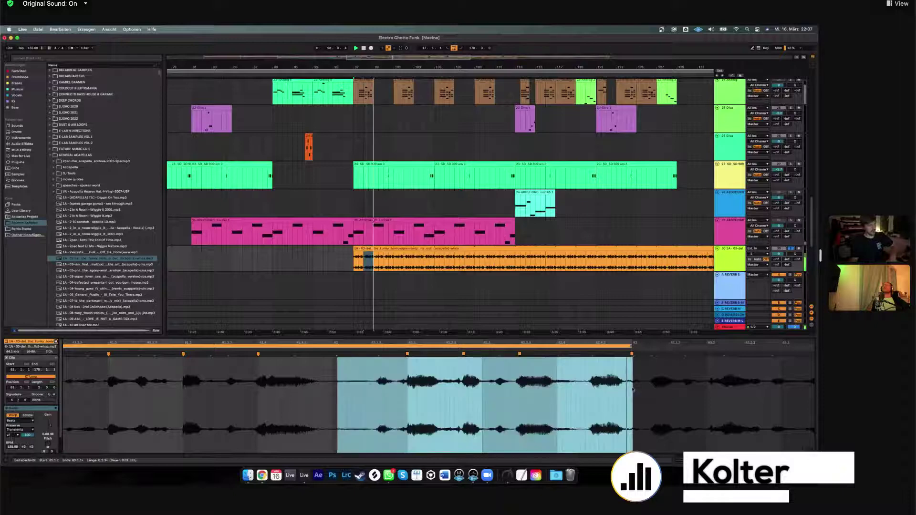
{"action": "left_click_drag", "start_coordinate": [633, 389], "coordinate": [338, 390]}
{"action": "key", "text": "super+l"}
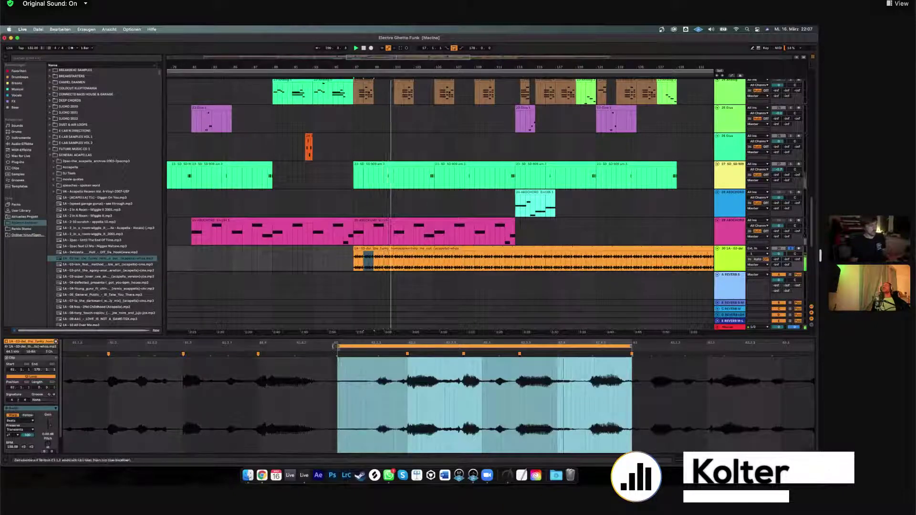
Add and shift warp markers within the looped bar to align the vocal syllables with the beat grid.
{"action": "left_click", "coordinate": [373, 355]}
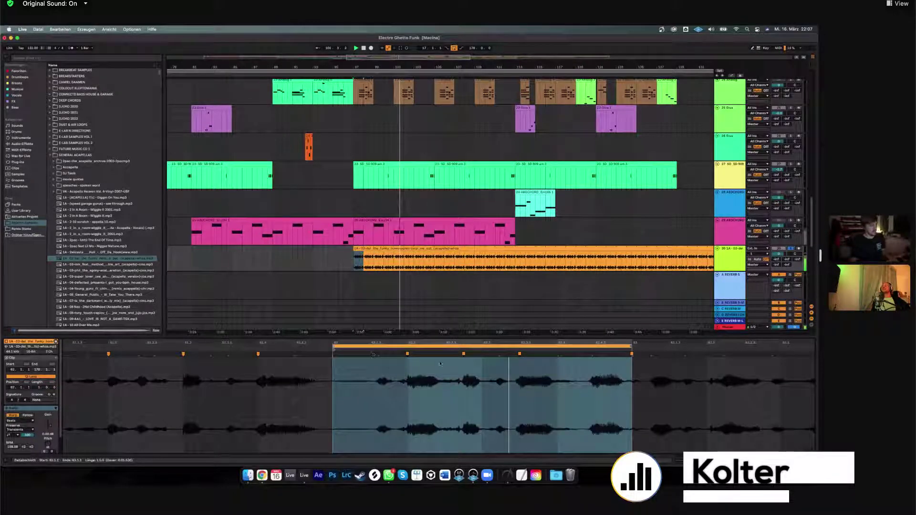
{"action": "double_click", "coordinate": [373, 354]}
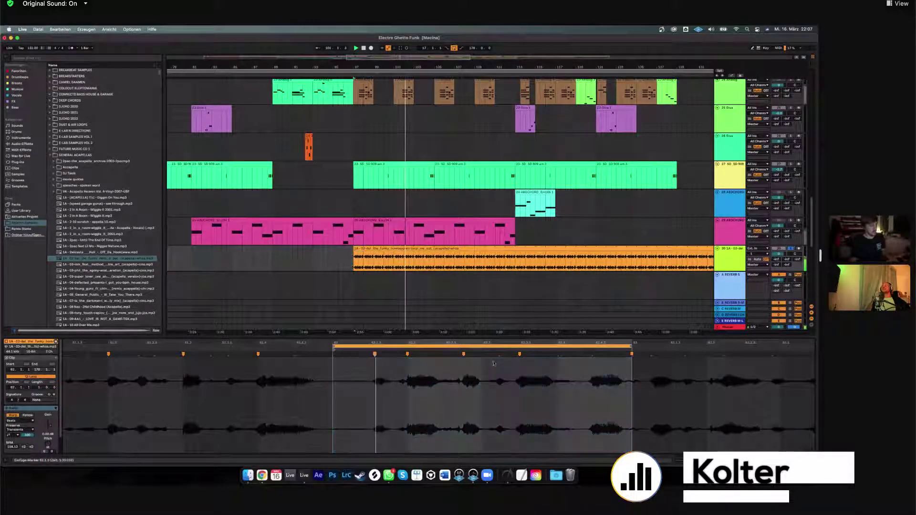
{"action": "double_click", "coordinate": [463, 354]}
{"action": "left_click_drag", "start_coordinate": [524, 354], "coordinate": [557, 354]}
{"action": "double_click", "coordinate": [594, 354]}
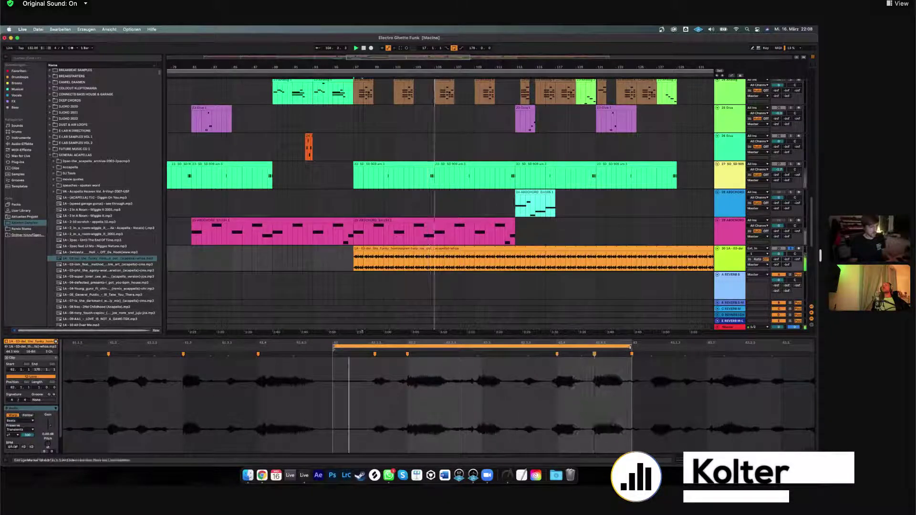
Set the acapella clip's warp mode to Complex and raise the clip's gain.
{"action": "left_click", "coordinate": [21, 421]}
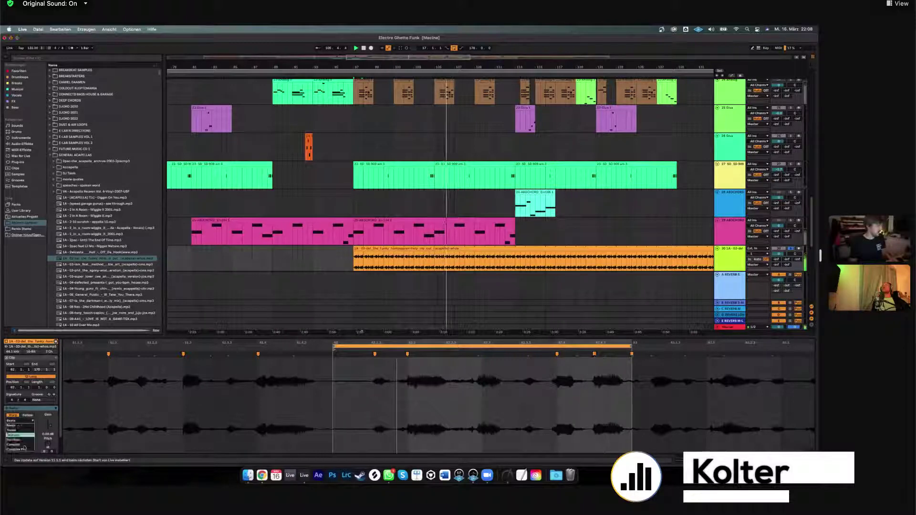
{"action": "left_click", "coordinate": [19, 444]}
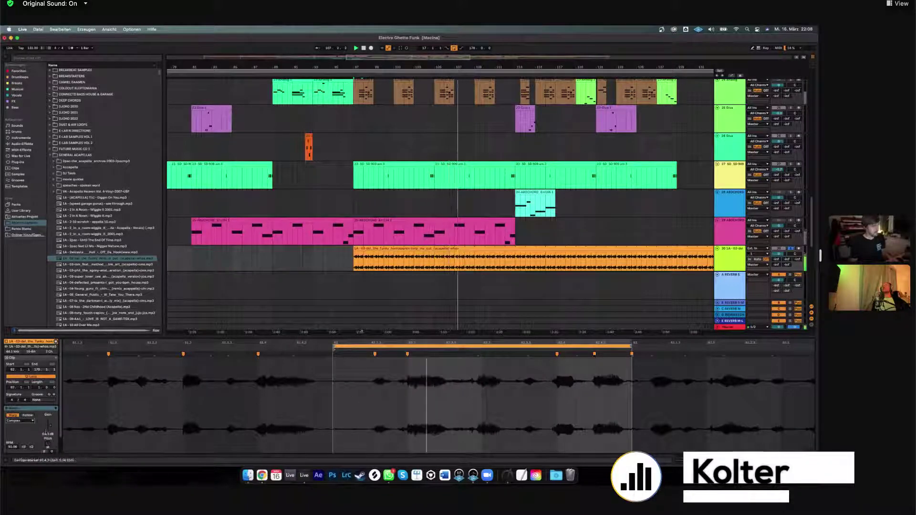
{"action": "left_click_drag", "start_coordinate": [50, 428], "coordinate": [49, 423]}
Shift the one-bar loop of the acapella clip half a bar later so that it runs across the start of bar 63.
{"action": "left_click_drag", "start_coordinate": [415, 389], "coordinate": [428, 352]}
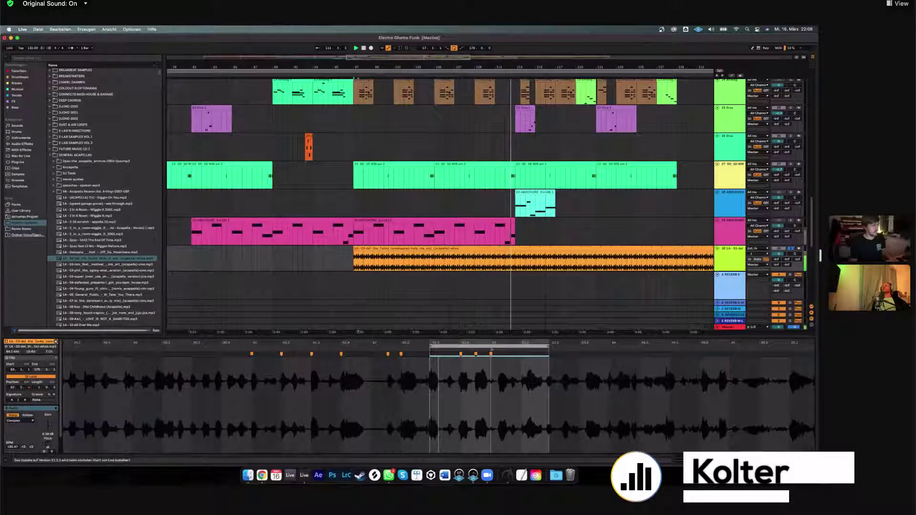
{"action": "left_click_drag", "start_coordinate": [476, 344], "coordinate": [363, 354]}
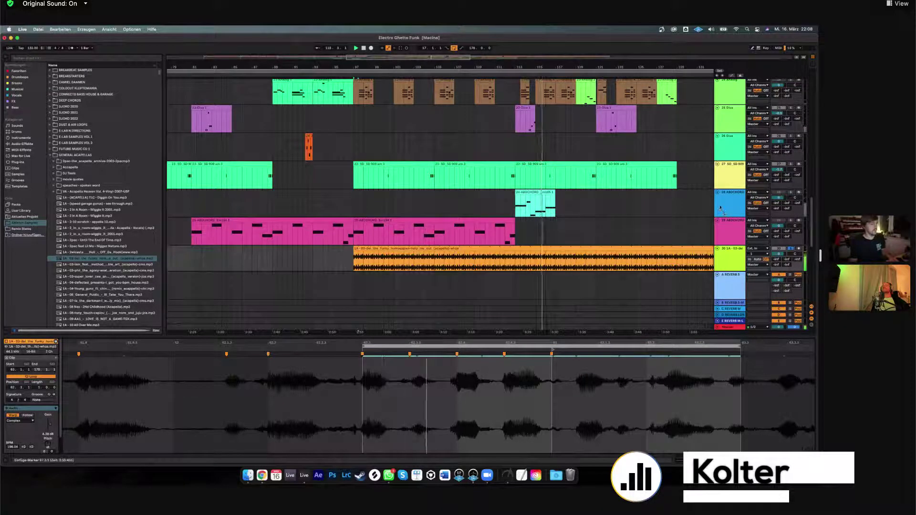
{"action": "scroll", "coordinate": [563, 226], "scroll_direction": "up", "scroll_amount": 3}
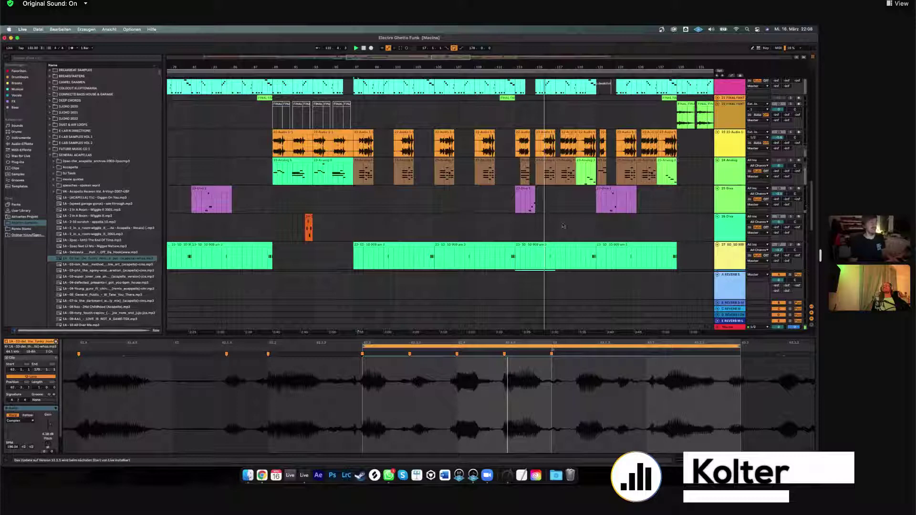
{"action": "scroll", "coordinate": [537, 334], "scroll_direction": "up", "scroll_amount": 3}
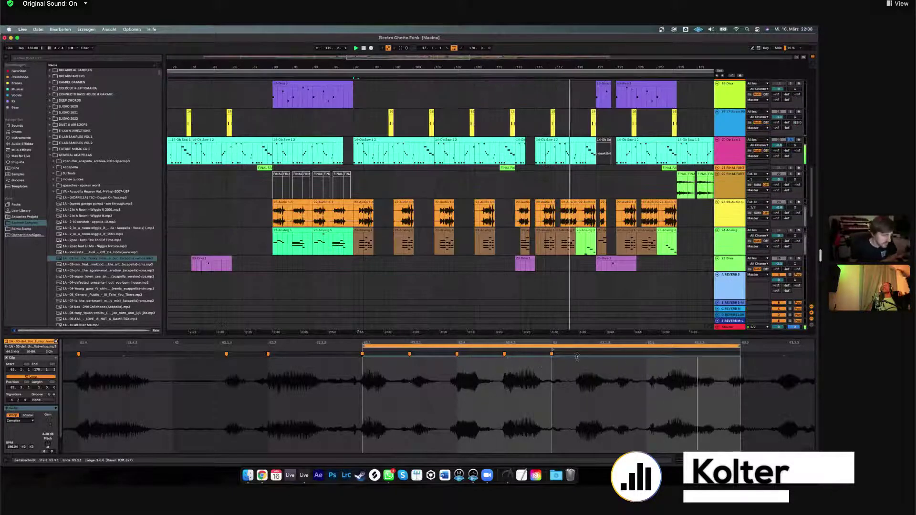
Add warp markers on the syllables in the second half of the loop and adjust their timing to the grid.
{"action": "double_click", "coordinate": [579, 353]}
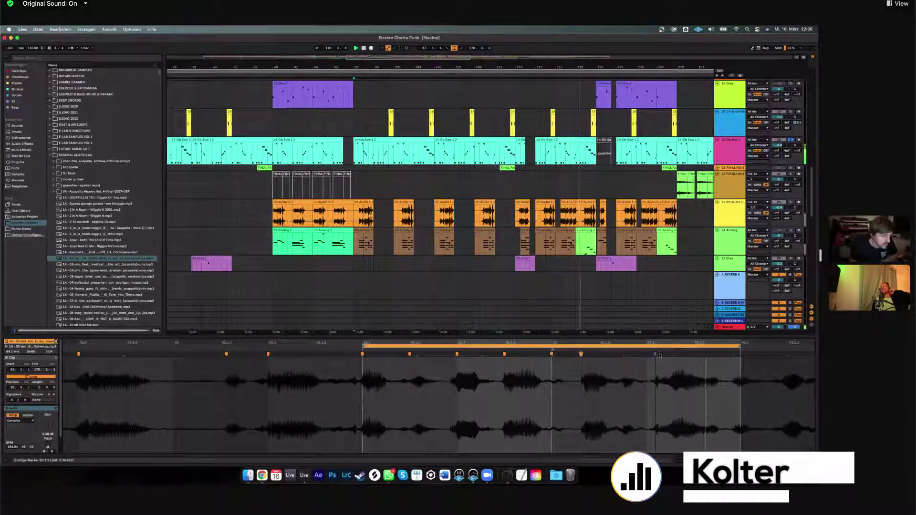
{"action": "left_click_drag", "start_coordinate": [655, 354], "coordinate": [657, 354]}
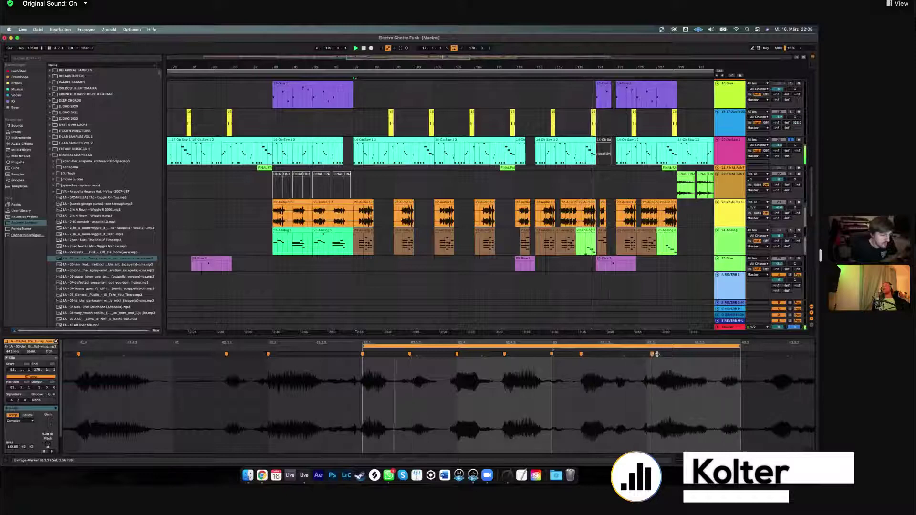
{"action": "double_click", "coordinate": [628, 354]}
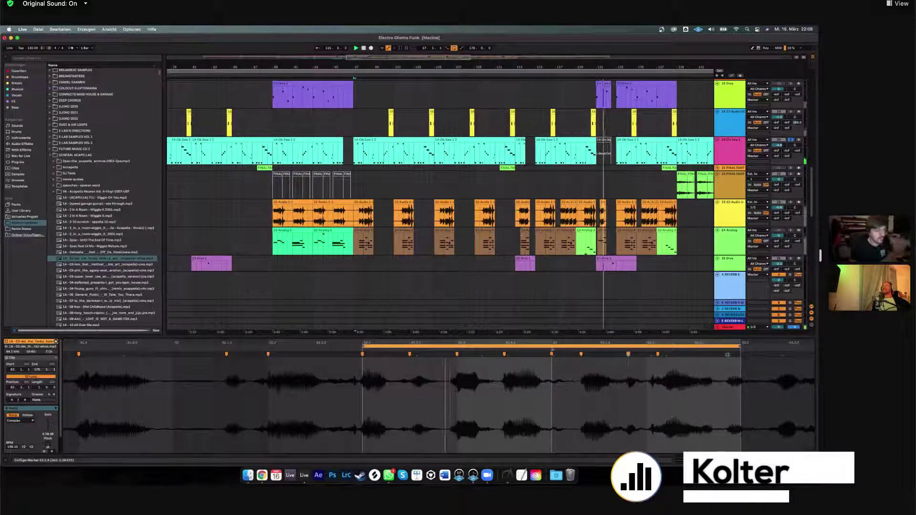
{"action": "double_click", "coordinate": [737, 355]}
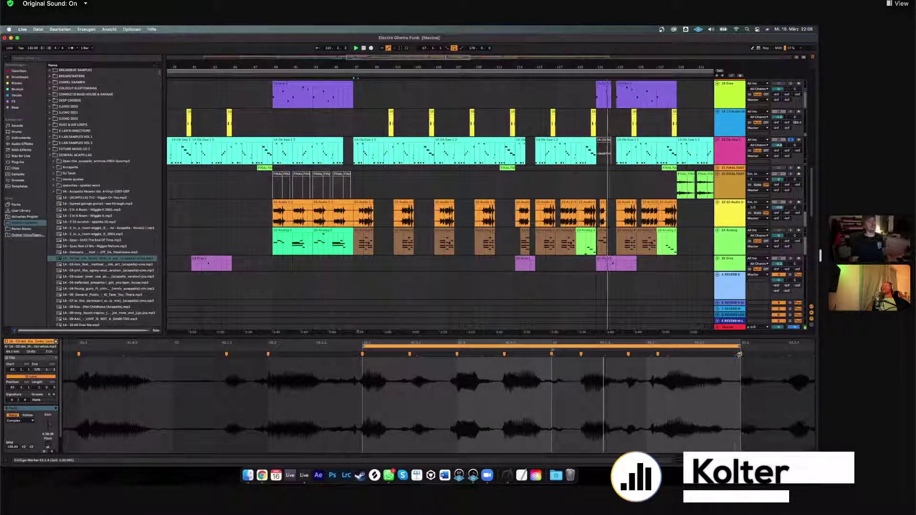
{"action": "left_click_drag", "start_coordinate": [738, 354], "coordinate": [739, 354]}
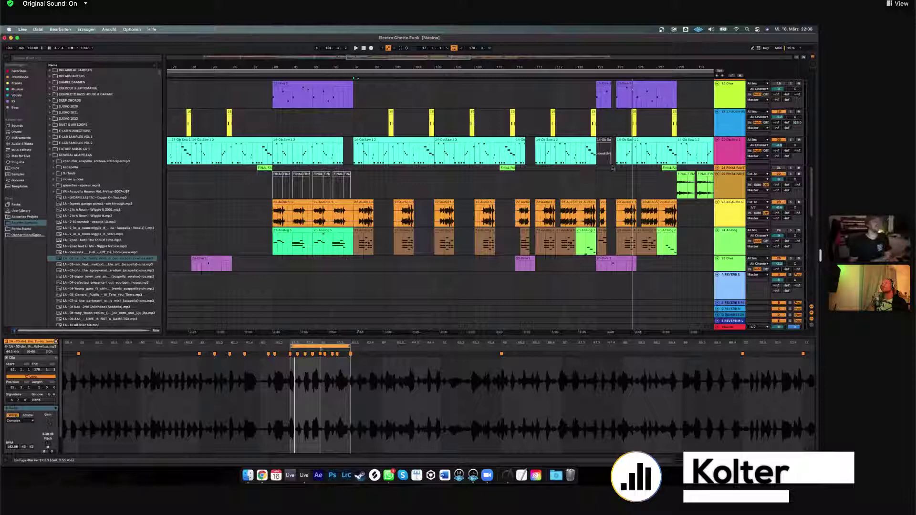
{"action": "scroll", "coordinate": [608, 174], "scroll_direction": "up", "scroll_amount": 3}
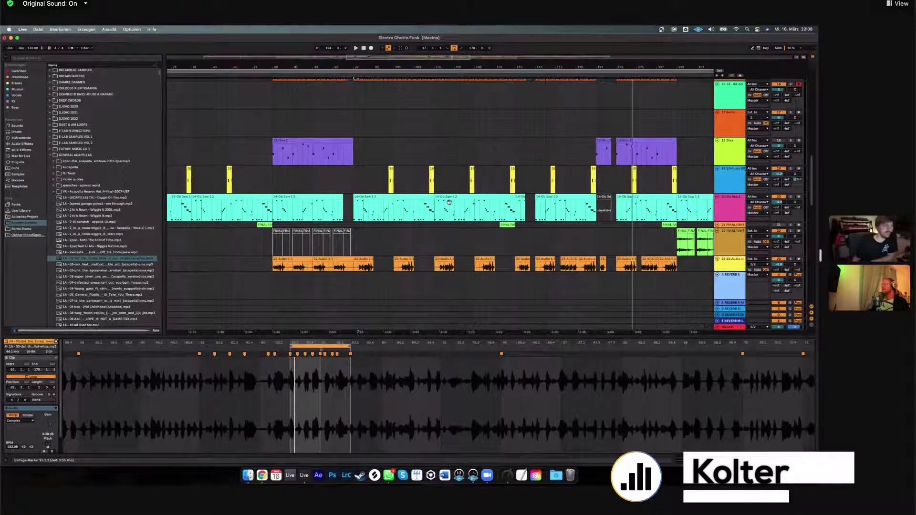
{"action": "scroll", "coordinate": [449, 202], "scroll_direction": "up", "scroll_amount": 2}
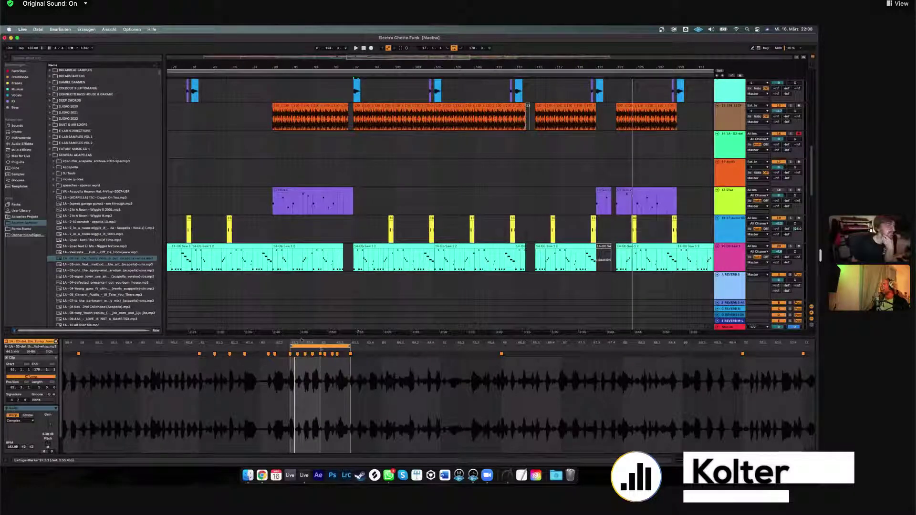
{"action": "scroll", "coordinate": [339, 342], "scroll_direction": "down", "scroll_amount": 4}
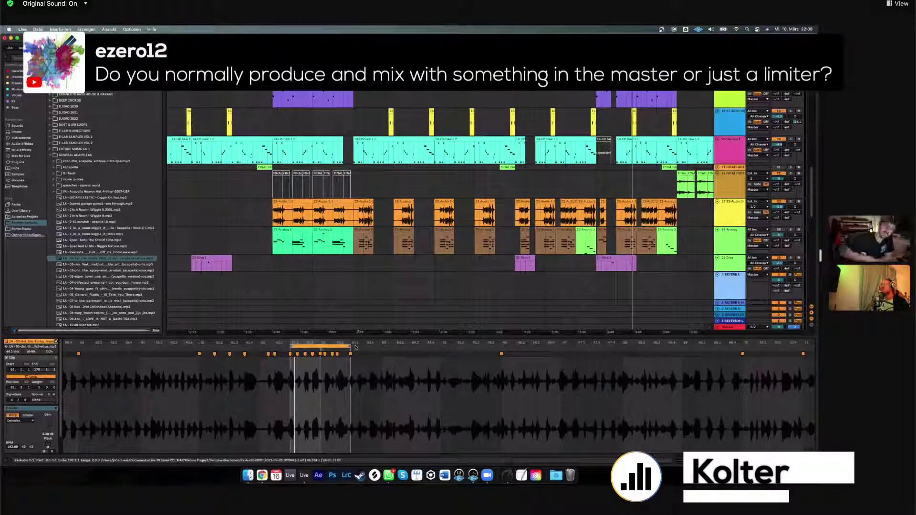
{"action": "scroll", "coordinate": [355, 347], "scroll_direction": "down", "scroll_amount": 3}
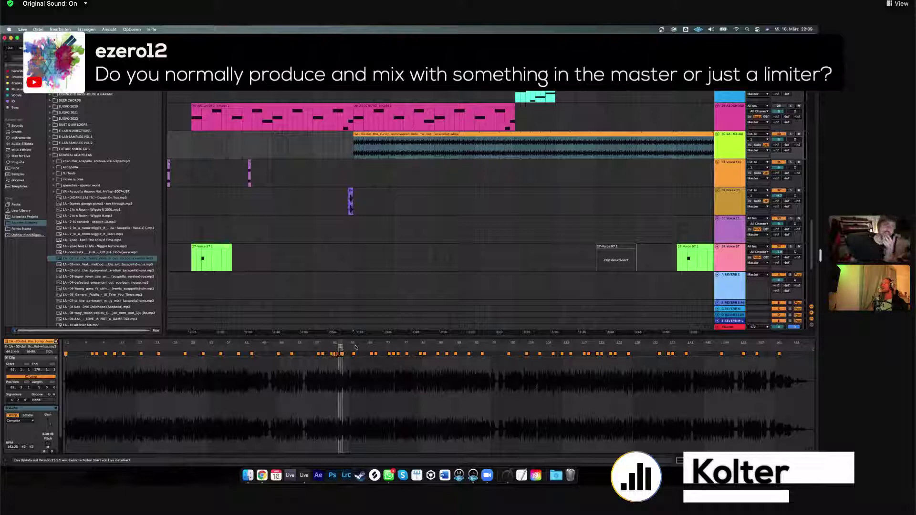
Show the device chain on the Master track, inspect its effects and open the CamelPhat plug-in window.
{"action": "left_click", "coordinate": [264, 417]}
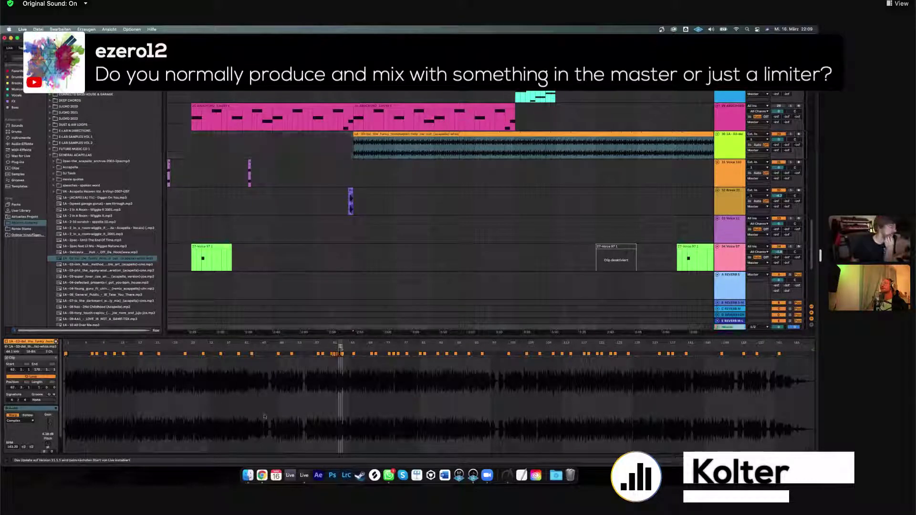
{"action": "key", "text": "shift+Tab"}
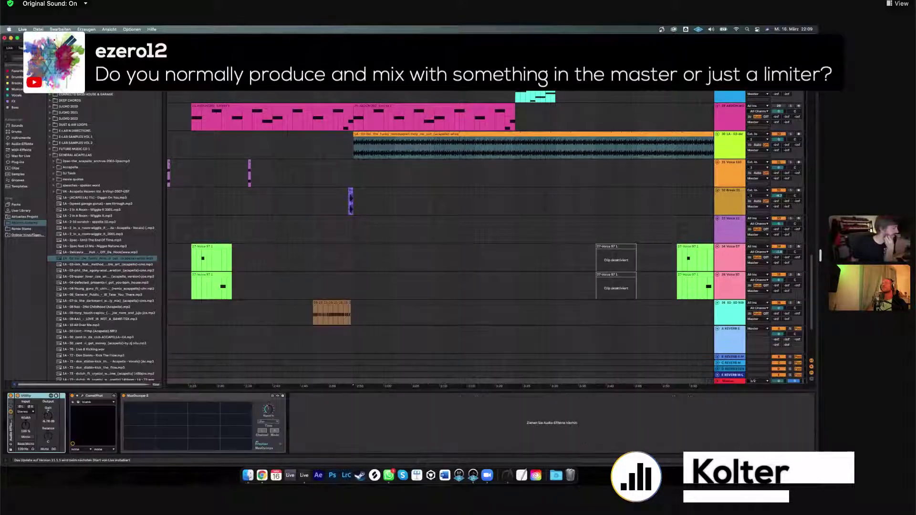
{"action": "left_click", "coordinate": [270, 412]}
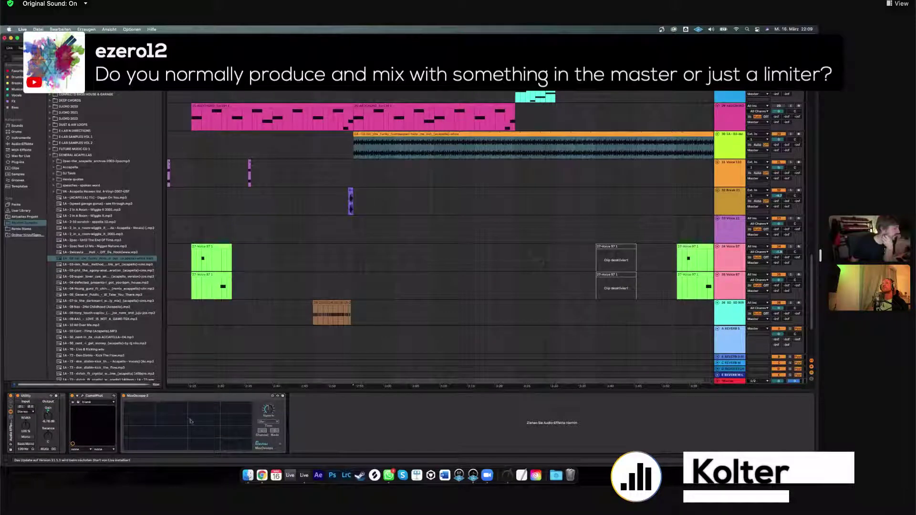
{"action": "left_click", "coordinate": [181, 400]}
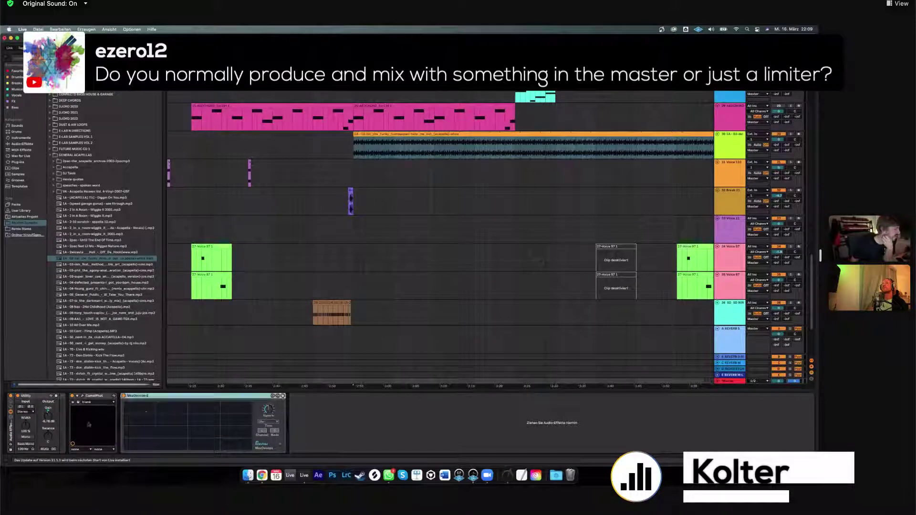
{"action": "left_click", "coordinate": [103, 402]}
{"action": "left_click", "coordinate": [395, 415]}
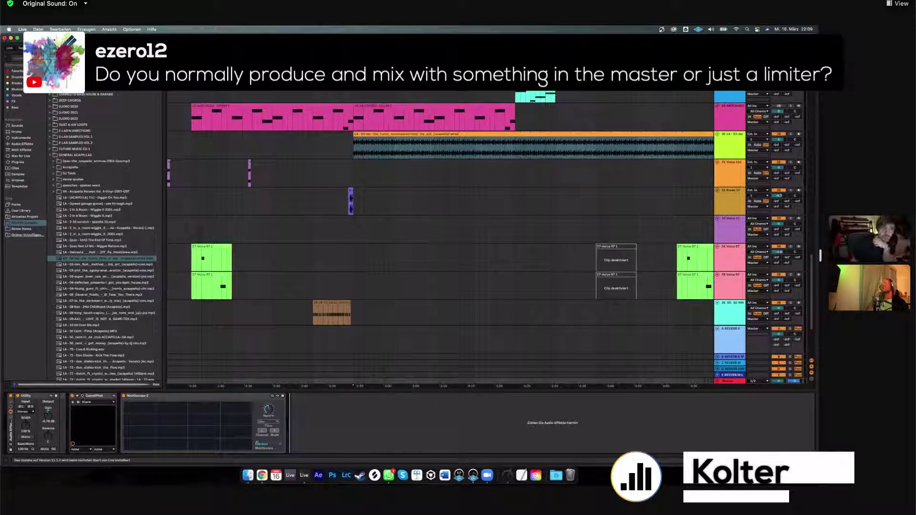
{"action": "key", "text": "super+alt+p"}
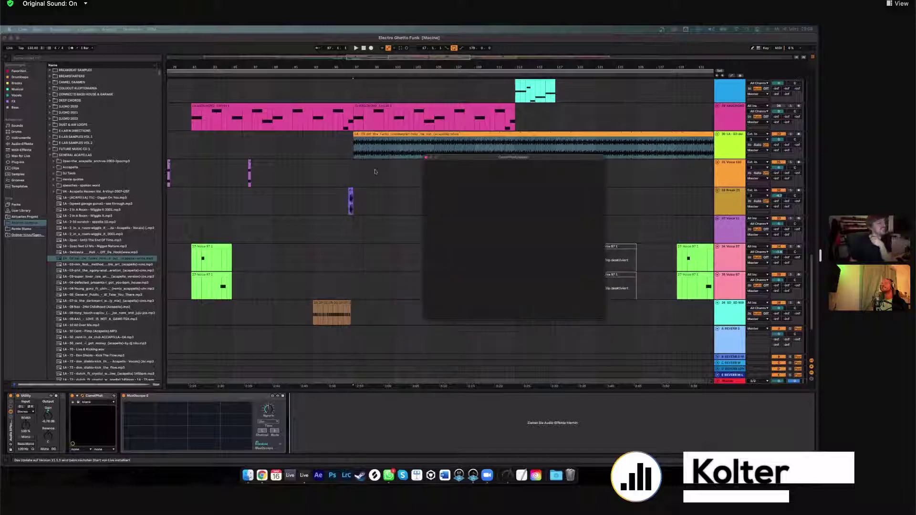
Close the CamelPhat window, unfold the Master track and play short bits from bar 97 to check the master chain.
{"action": "left_click", "coordinate": [358, 164]}
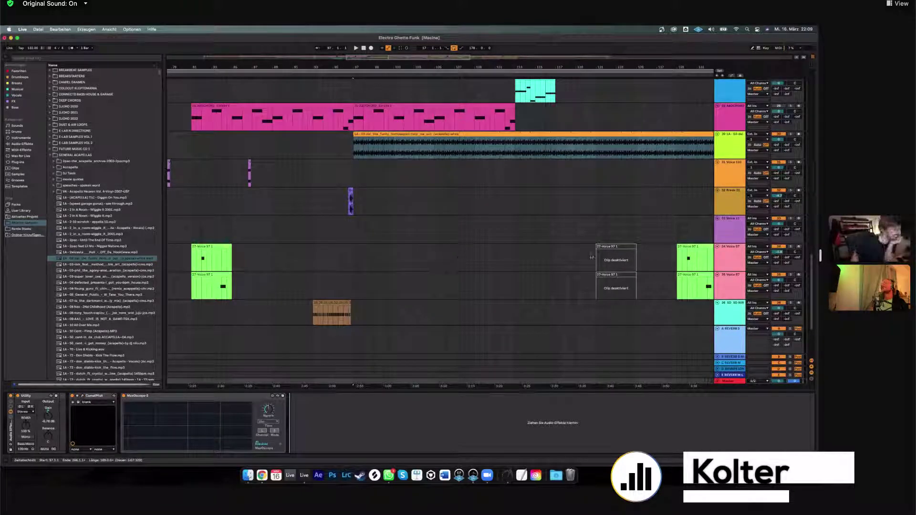
{"action": "key", "text": "ctrl+z"}
{"action": "key", "text": "space"}
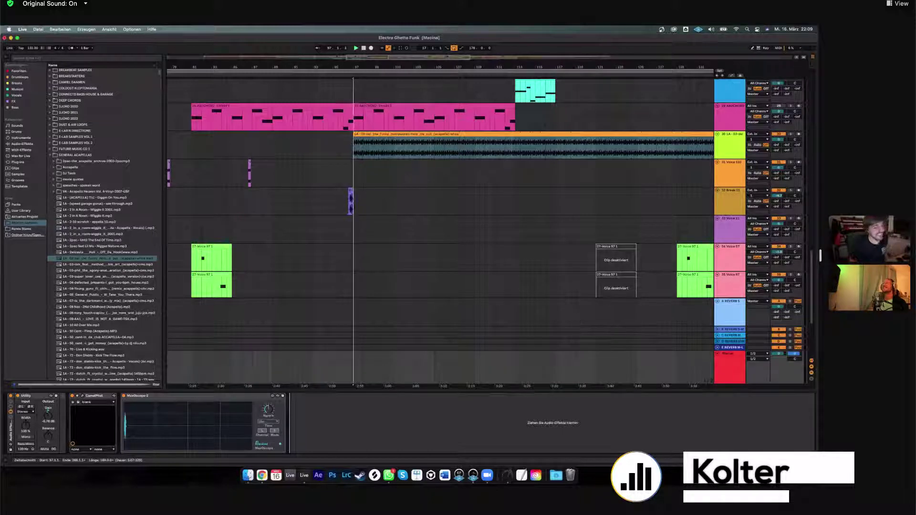
{"action": "key", "text": "space"}
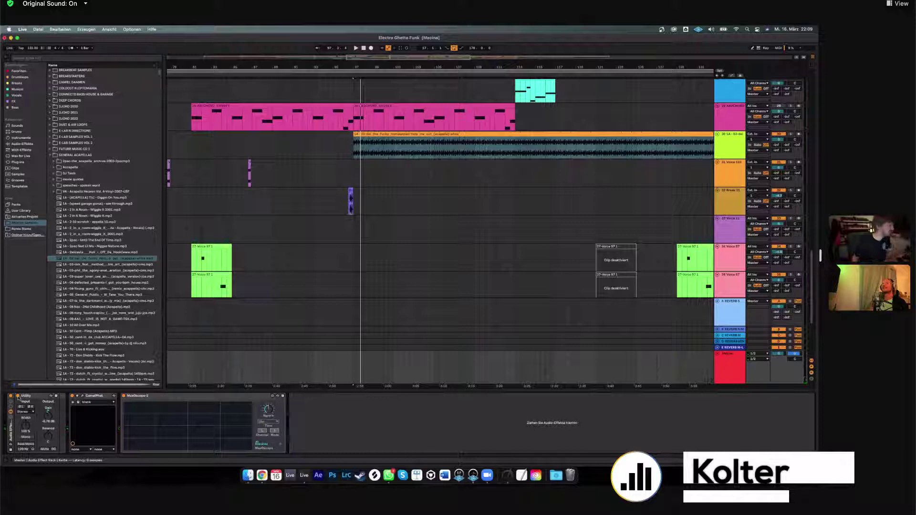
{"action": "key", "text": "space"}
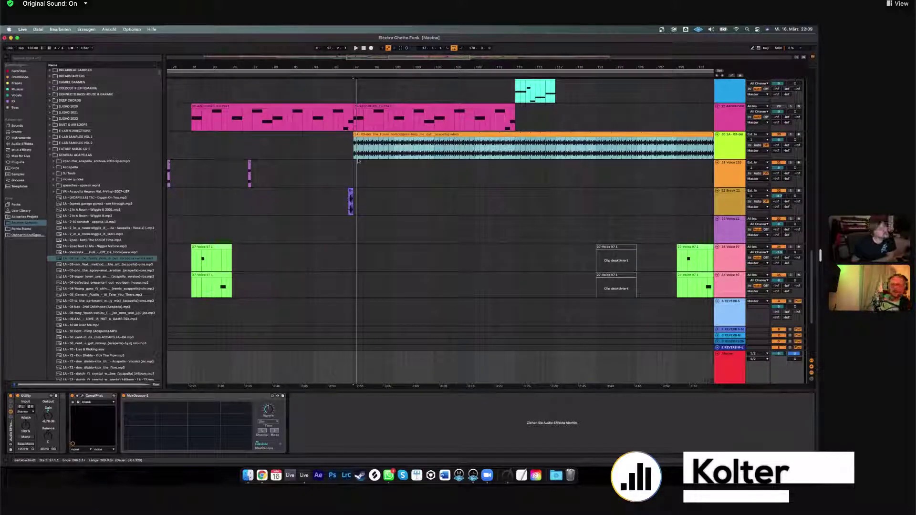
Review the drum and percussion tracks by highlighting their clips from bar 105 to 123, including the section from bar 115.
{"action": "scroll", "coordinate": [358, 161], "scroll_direction": "up", "scroll_amount": 5}
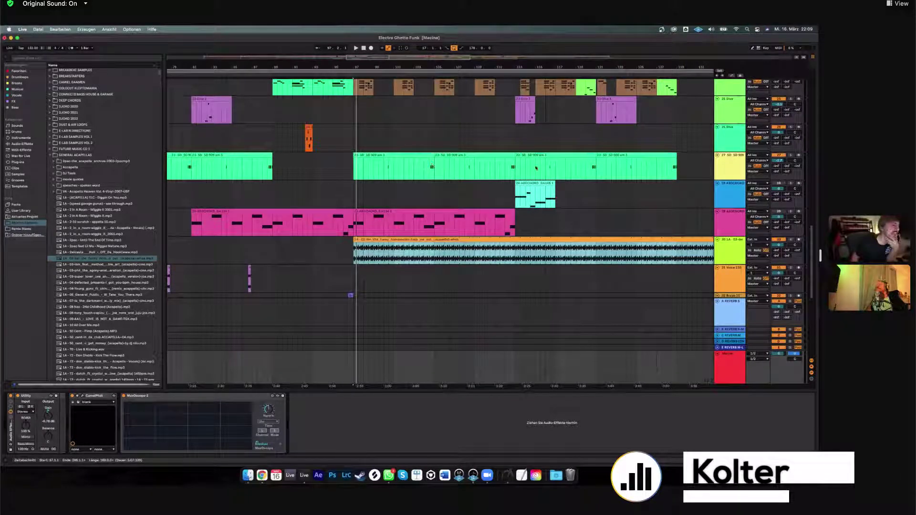
{"action": "scroll", "coordinate": [615, 269], "scroll_direction": "up", "scroll_amount": 15}
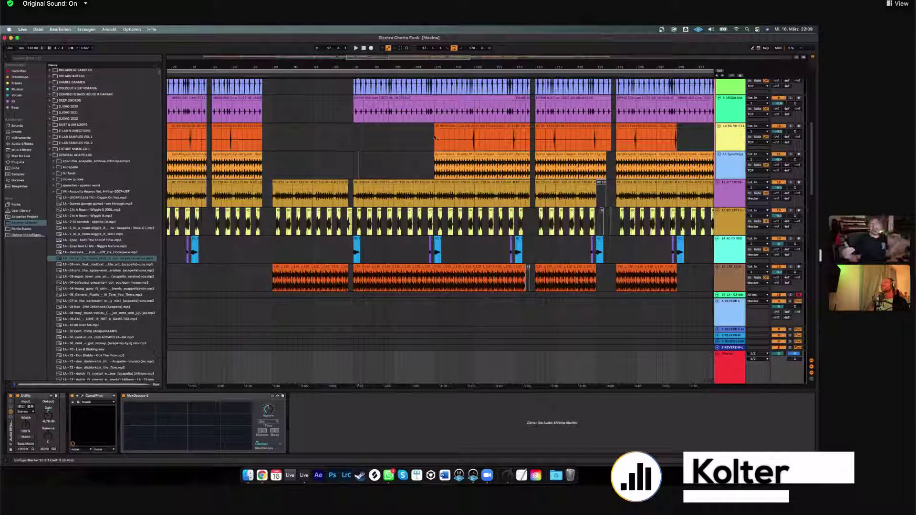
{"action": "left_click_drag", "start_coordinate": [433, 137], "coordinate": [615, 290]}
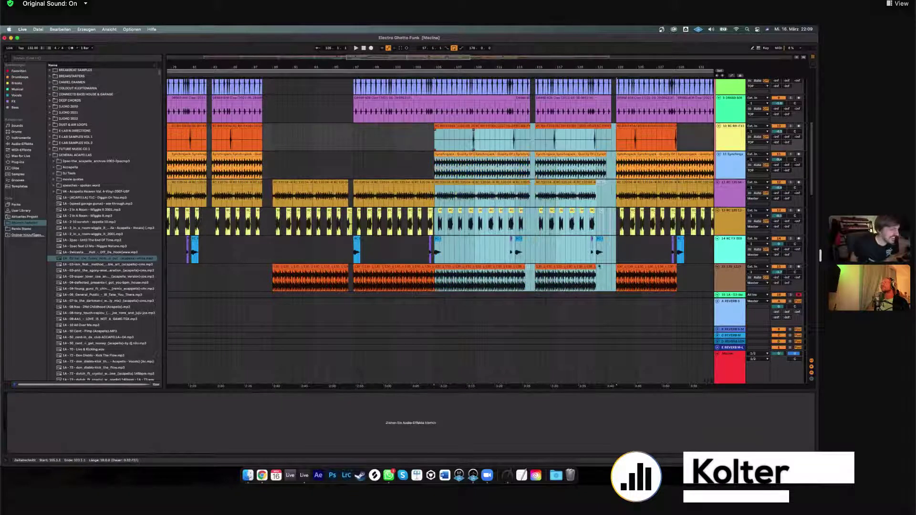
{"action": "left_click", "coordinate": [434, 134]}
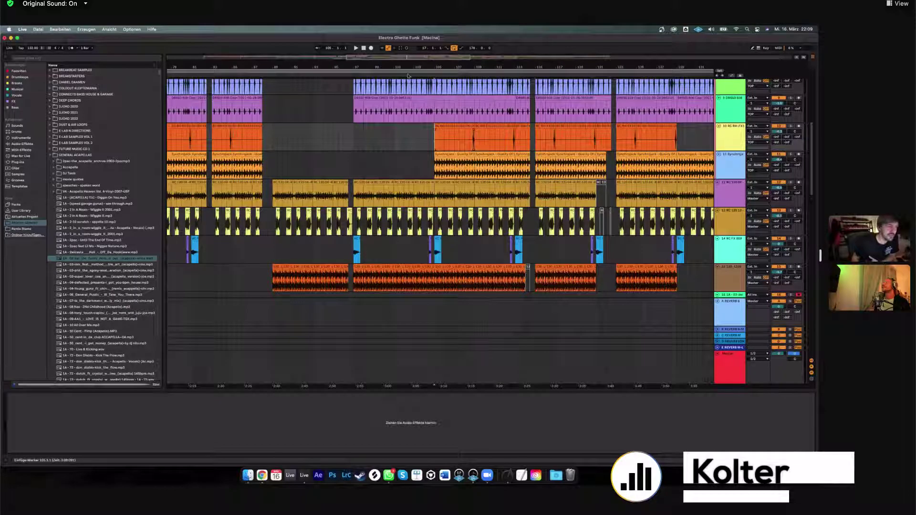
{"action": "left_click_drag", "start_coordinate": [535, 181], "coordinate": [614, 290]}
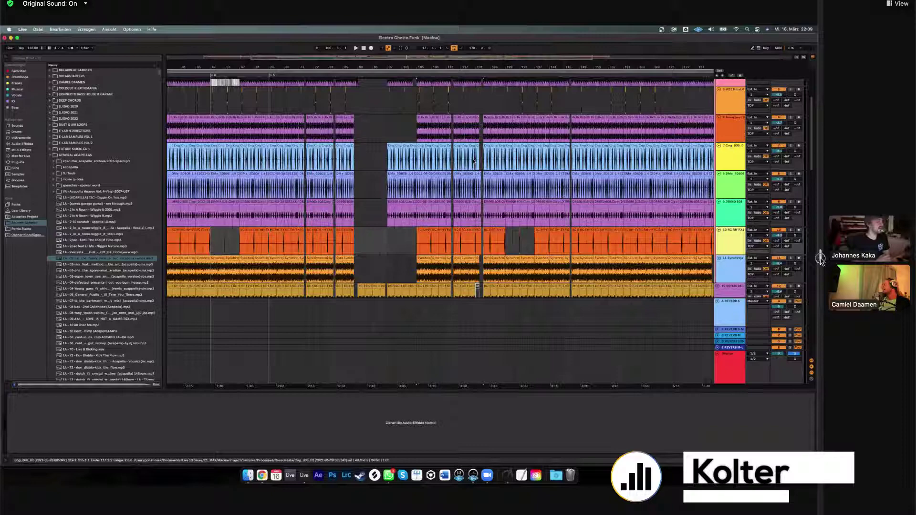
{"action": "left_click_drag", "start_coordinate": [820, 257], "coordinate": [525, 265]}
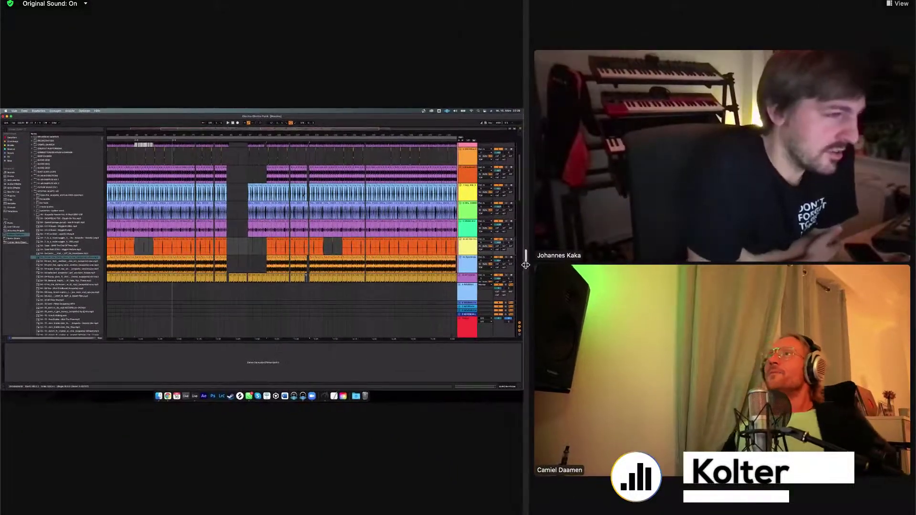